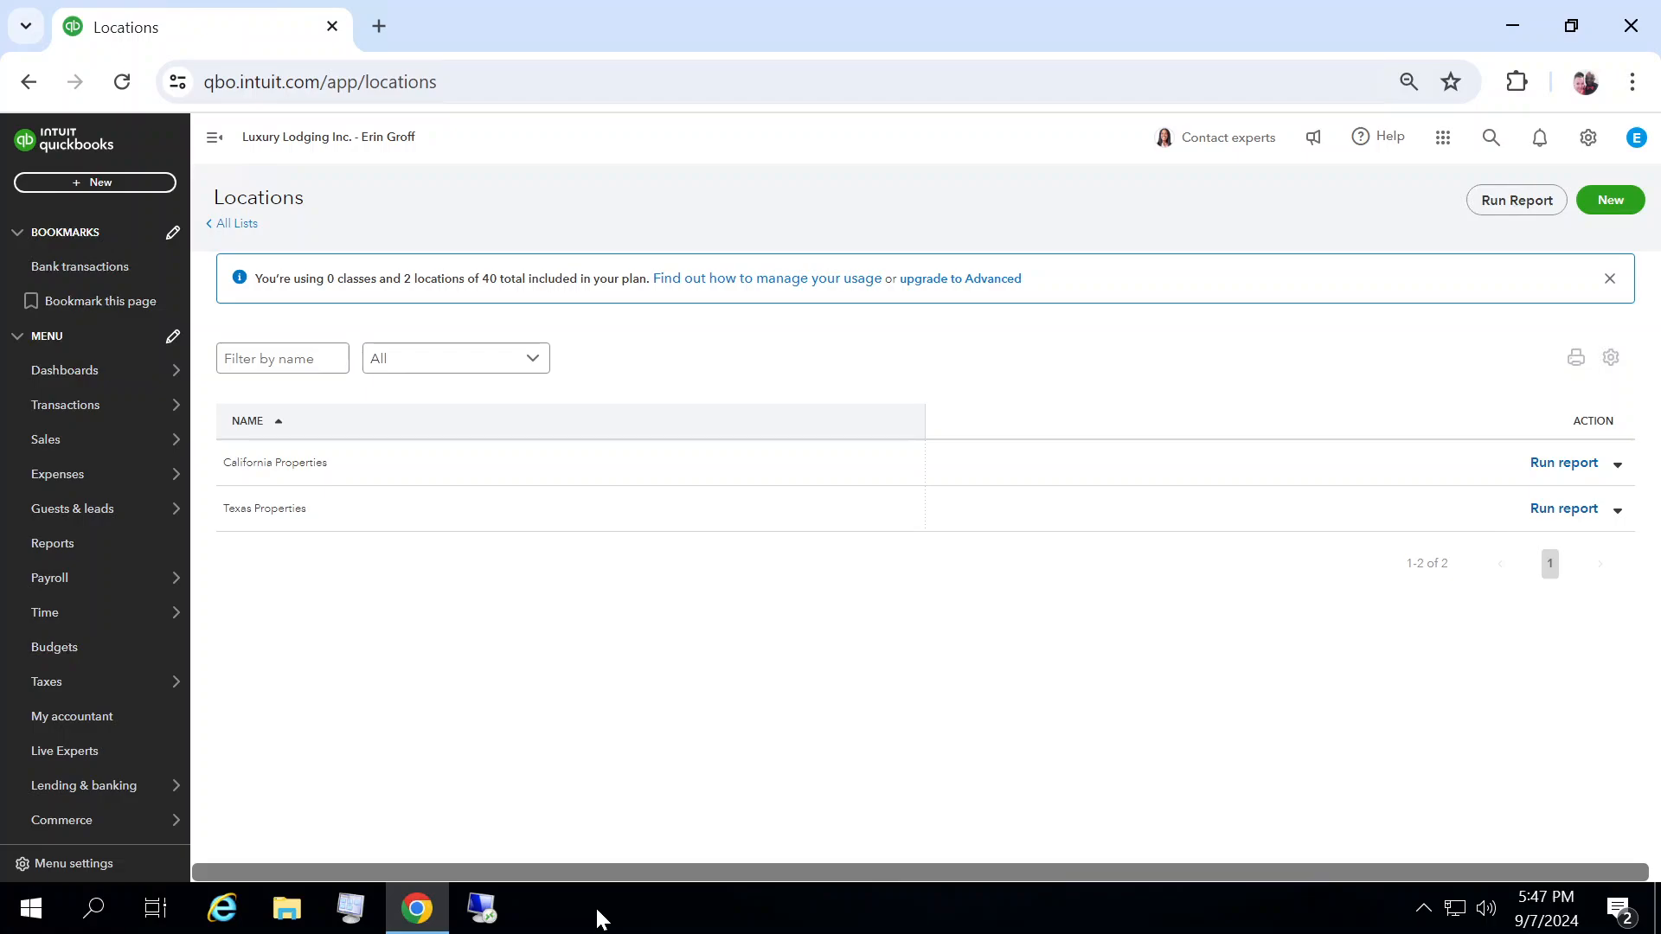
Step: Start a new invoice for guest Astro Jetson from the Sales Guests list
{"action": "left_click", "coordinate": [54, 450]}
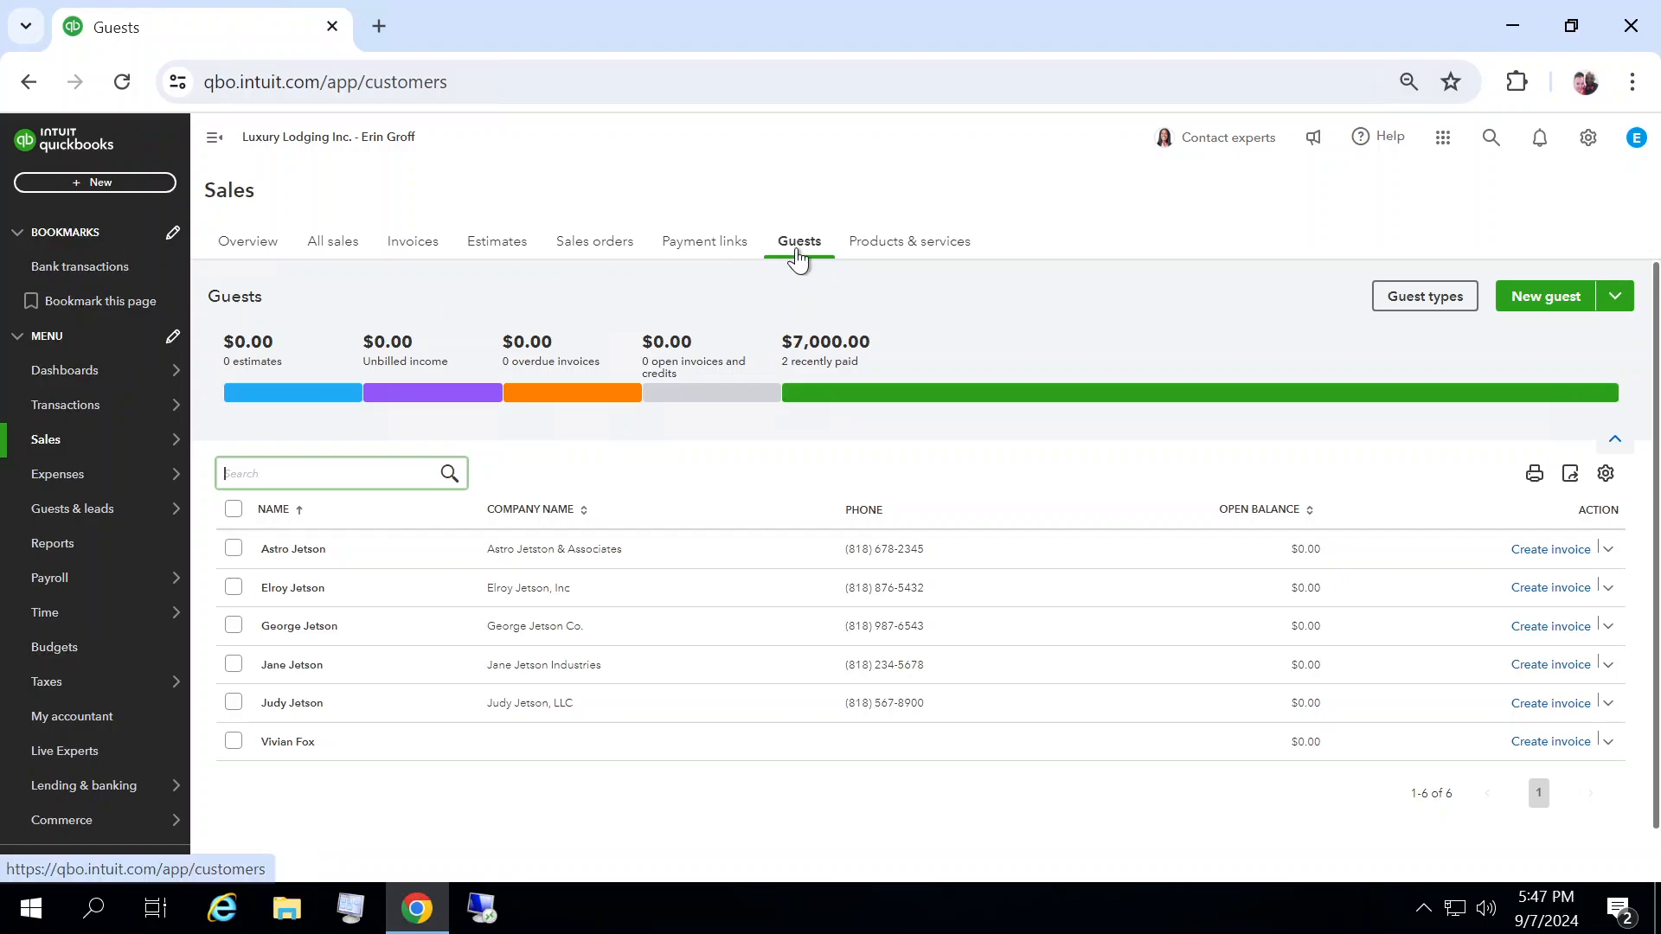
{"action": "left_click", "coordinate": [800, 246]}
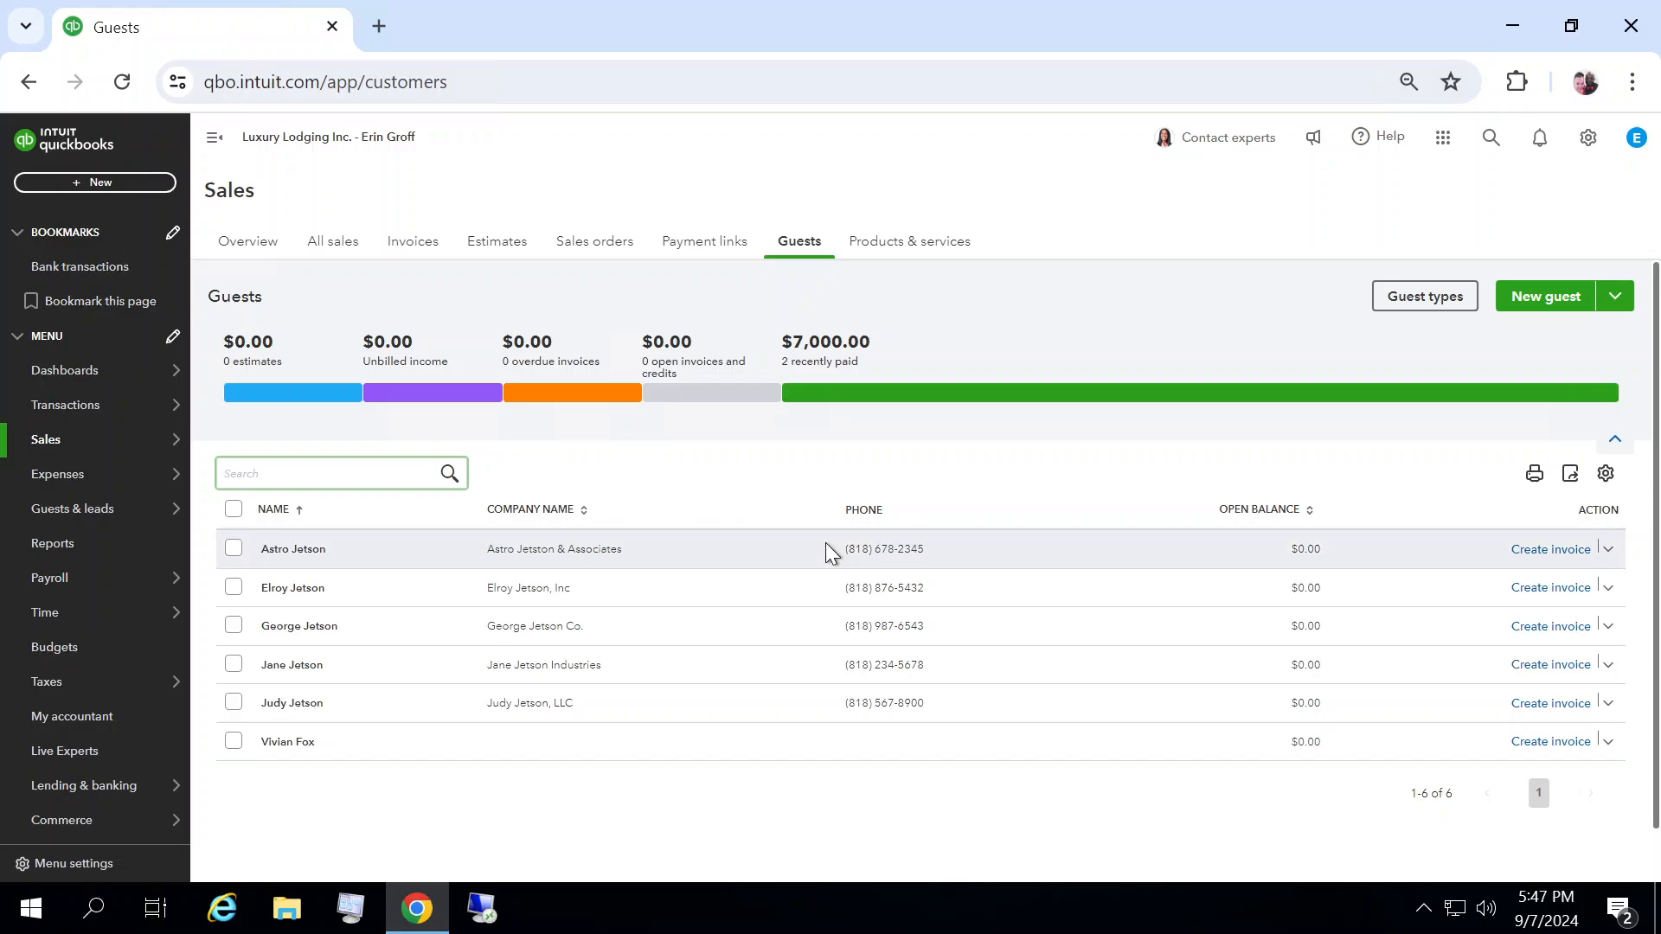
{"action": "left_click", "coordinate": [1535, 554]}
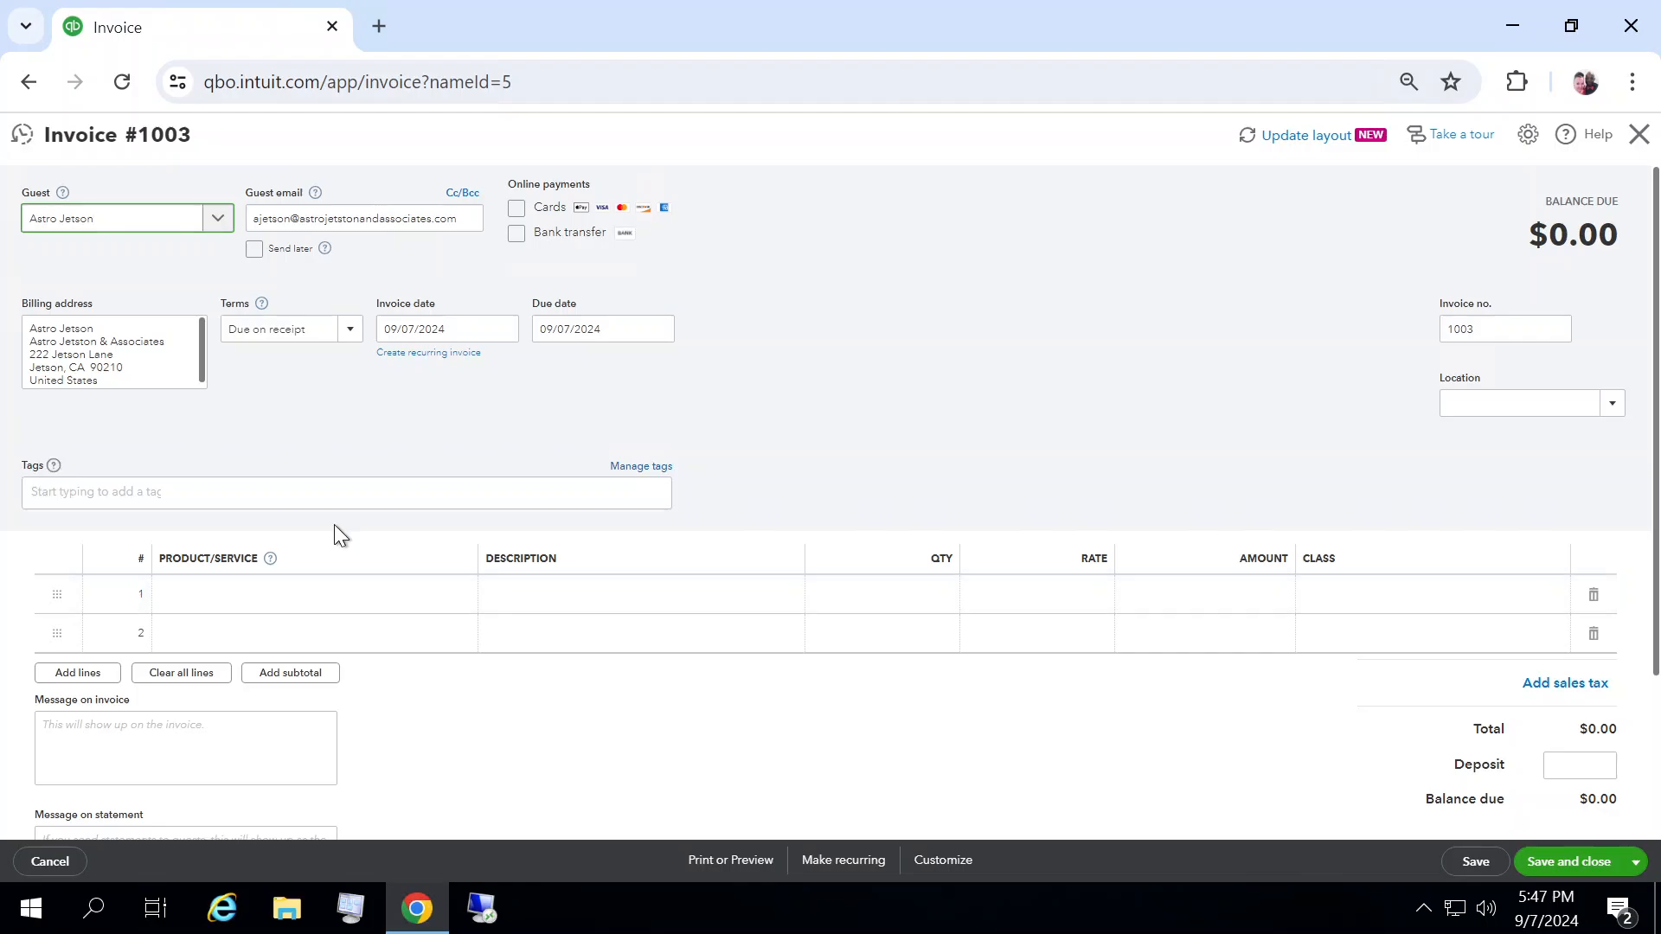
Step: Add the Austin - 1 BD plus LOFT product as the invoice's first line item
{"action": "left_click", "coordinate": [210, 609]}
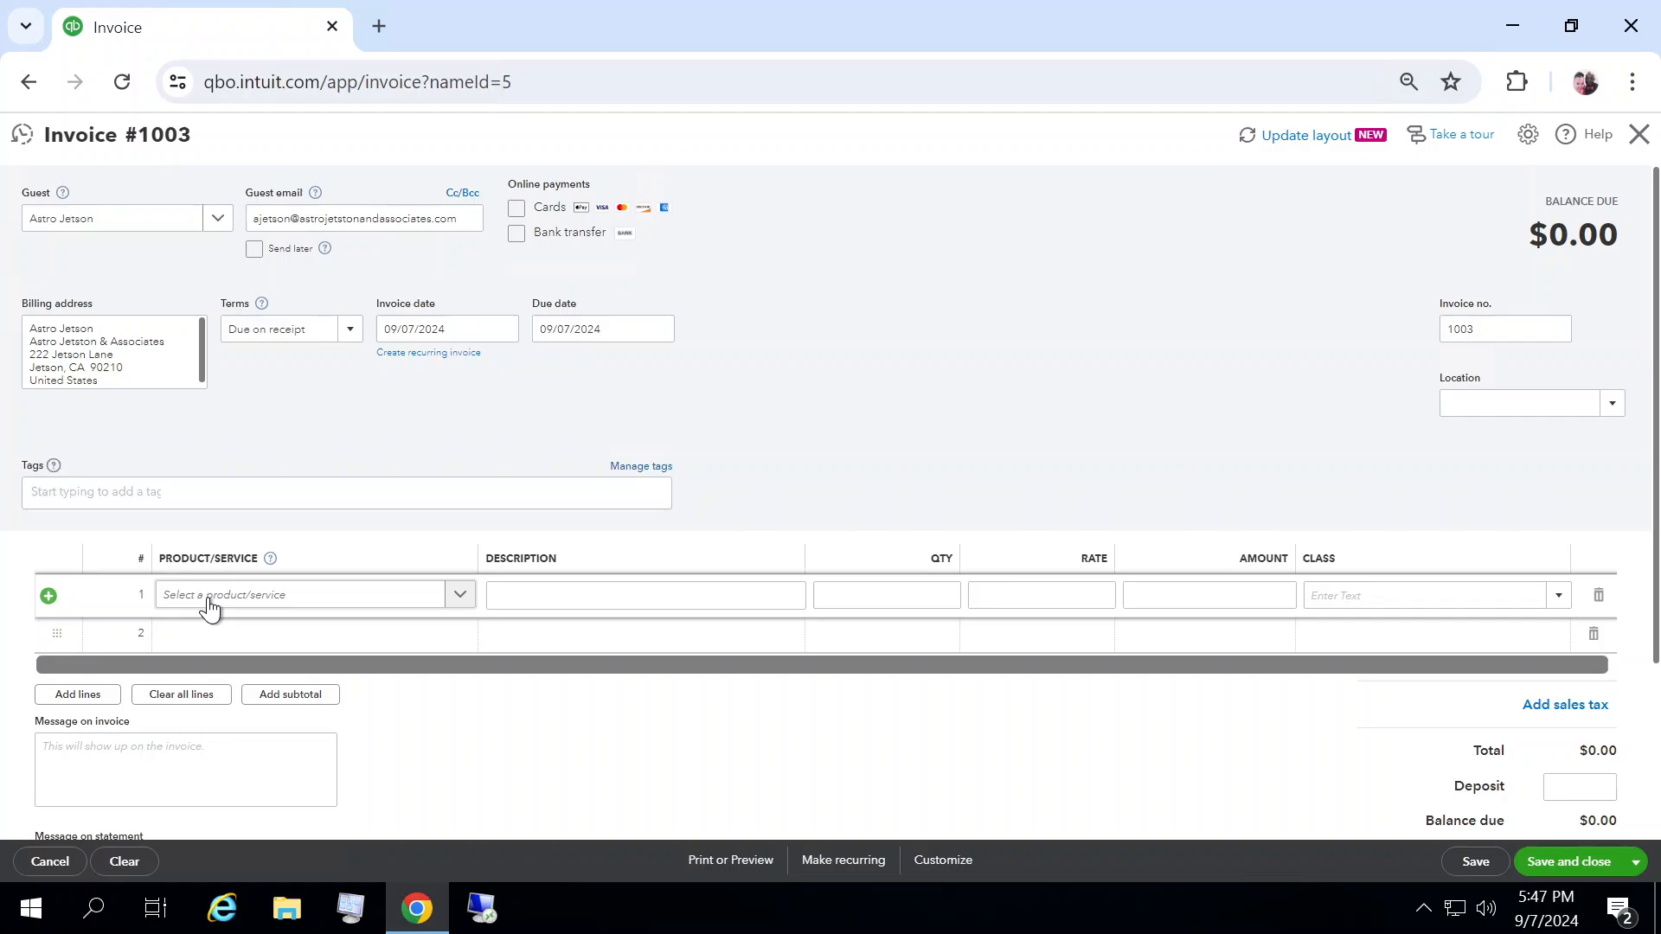
{"action": "left_click", "coordinate": [460, 596]}
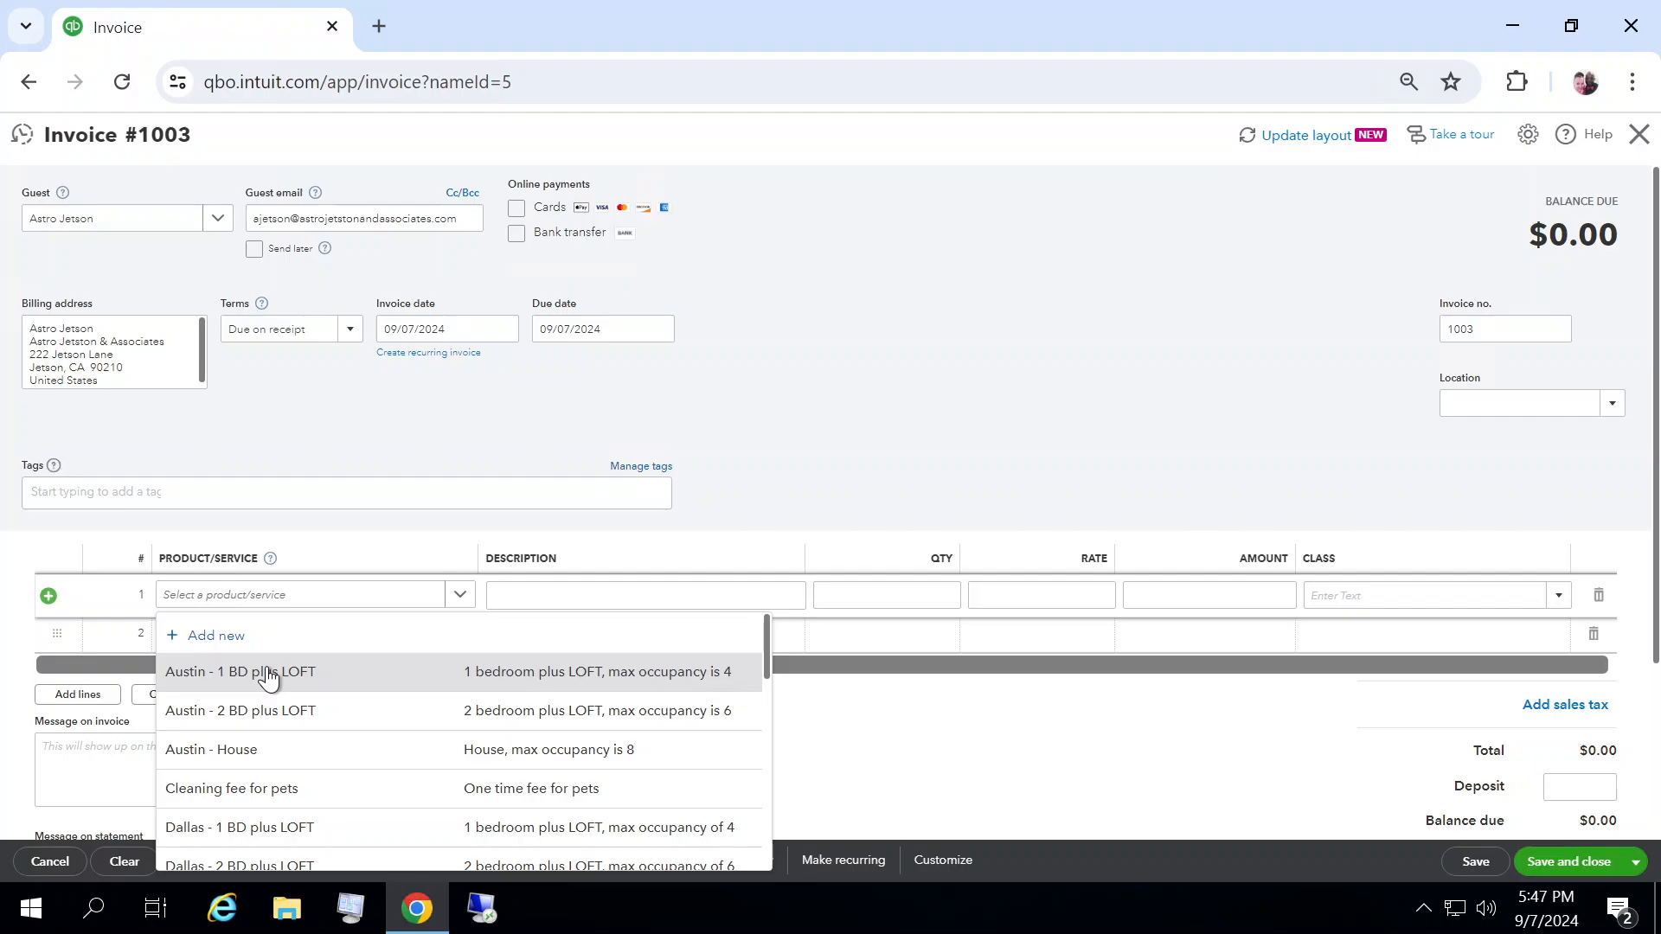
{"action": "left_click", "coordinate": [267, 675]}
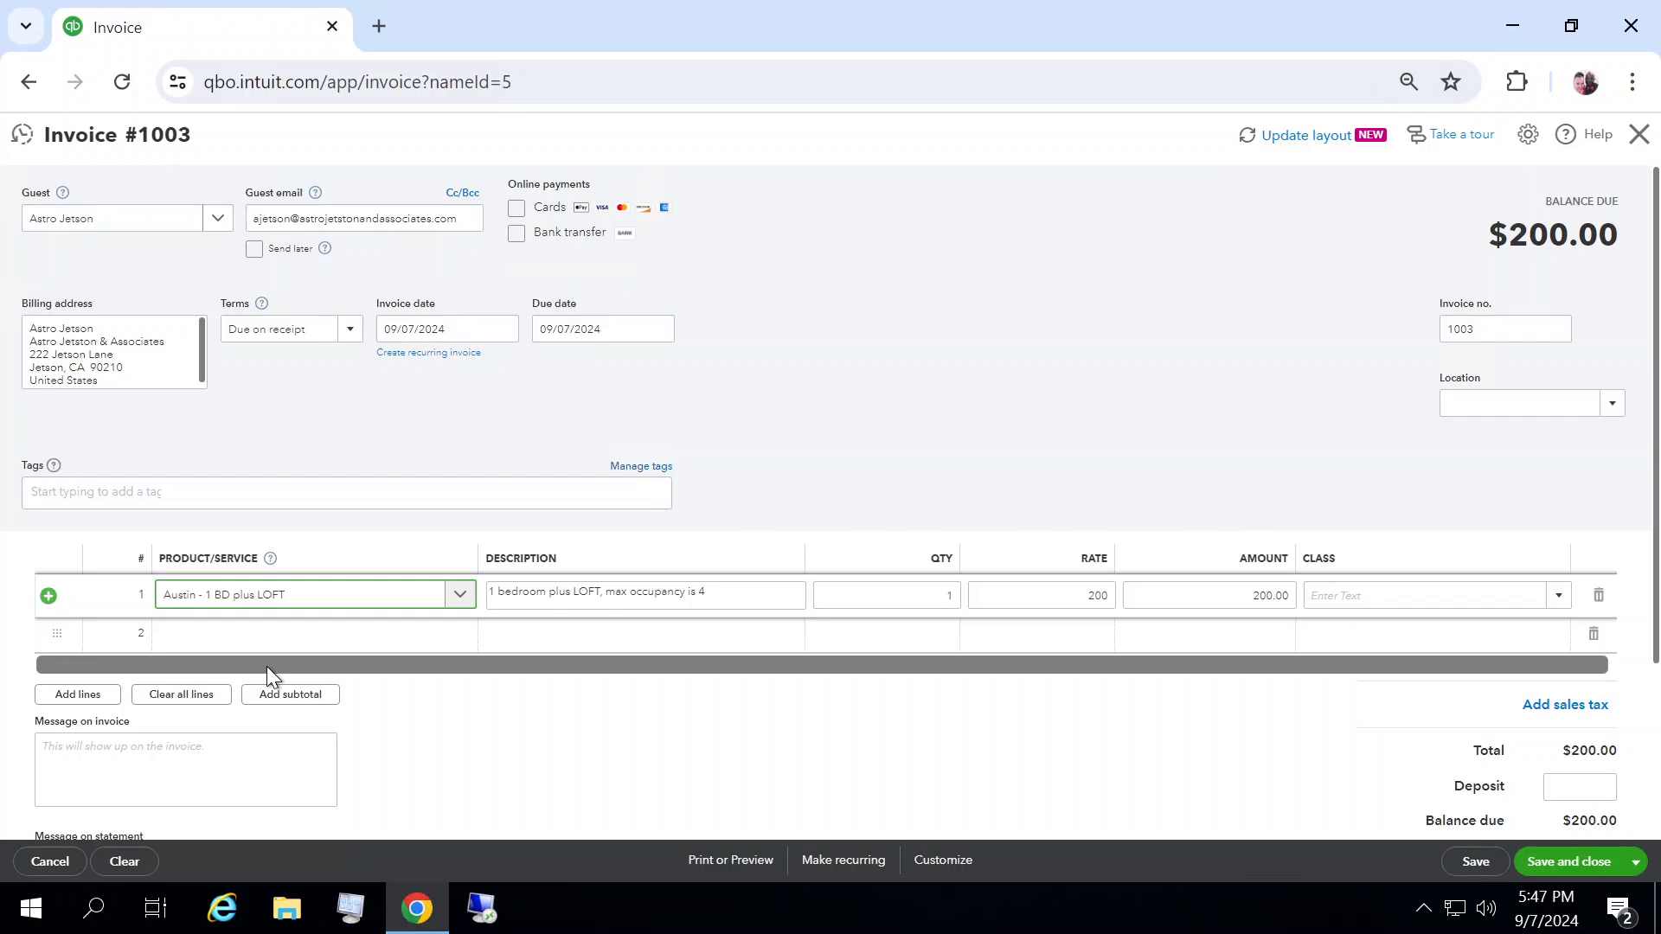
Step: Replace the first line's description with "7 DAYS, check in: 8/16"
{"action": "left_click", "coordinate": [715, 594]}
{"action": "left_click_drag", "start_coordinate": [716, 594], "coordinate": [476, 595]}
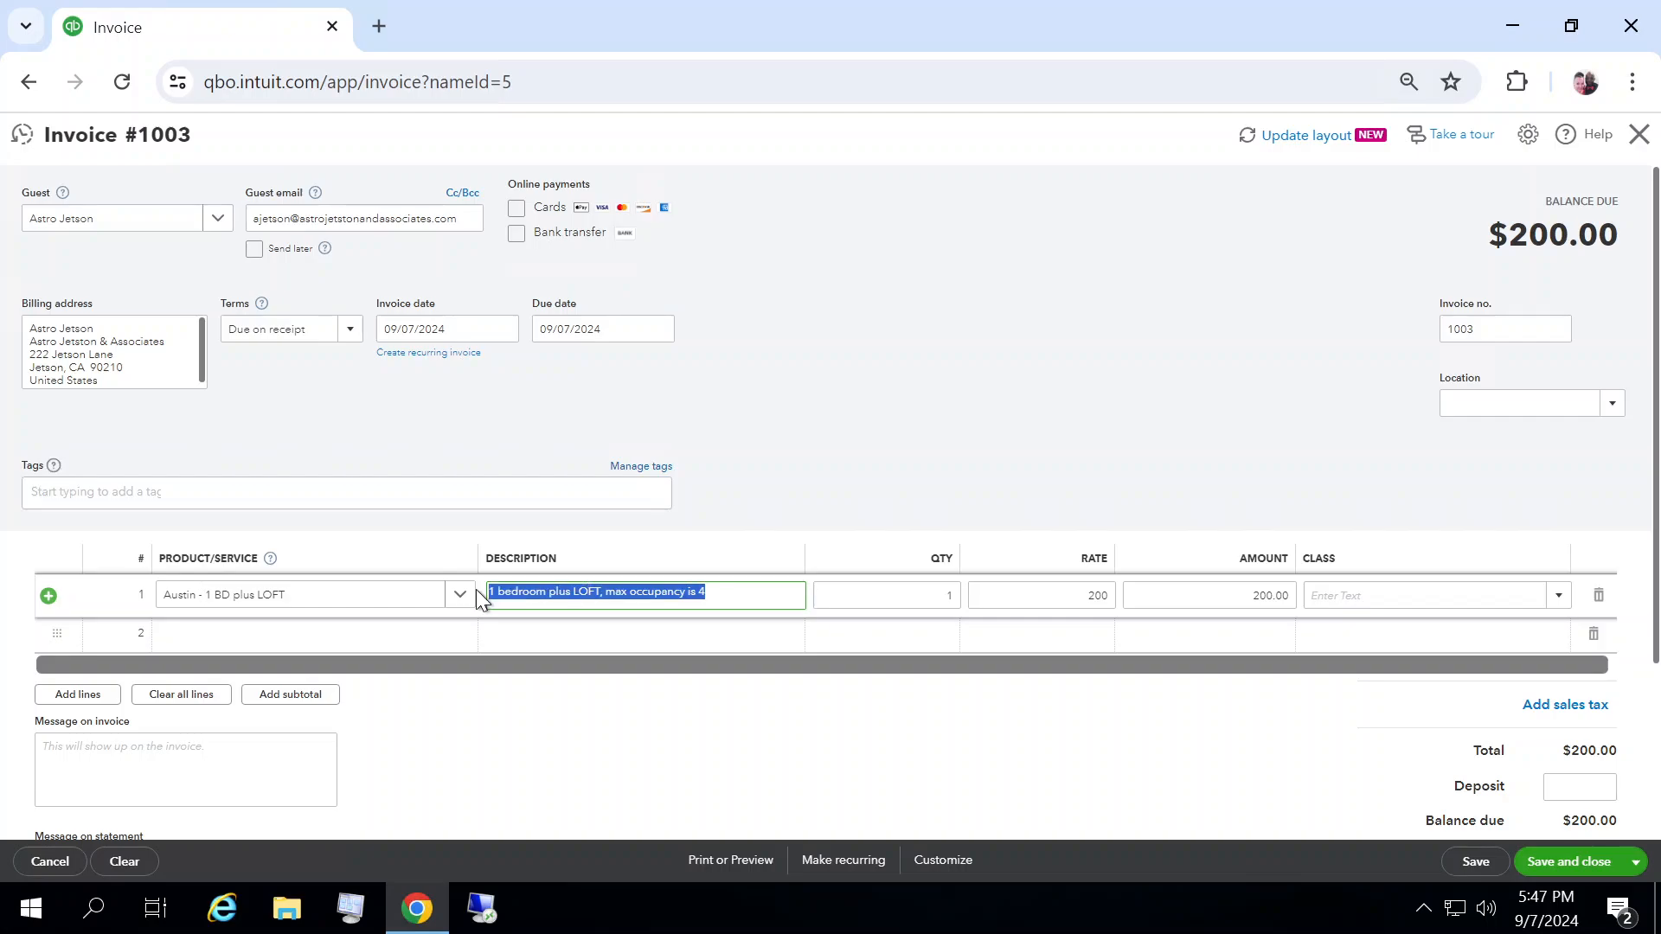
{"action": "type", "text": "7 DAYS"}
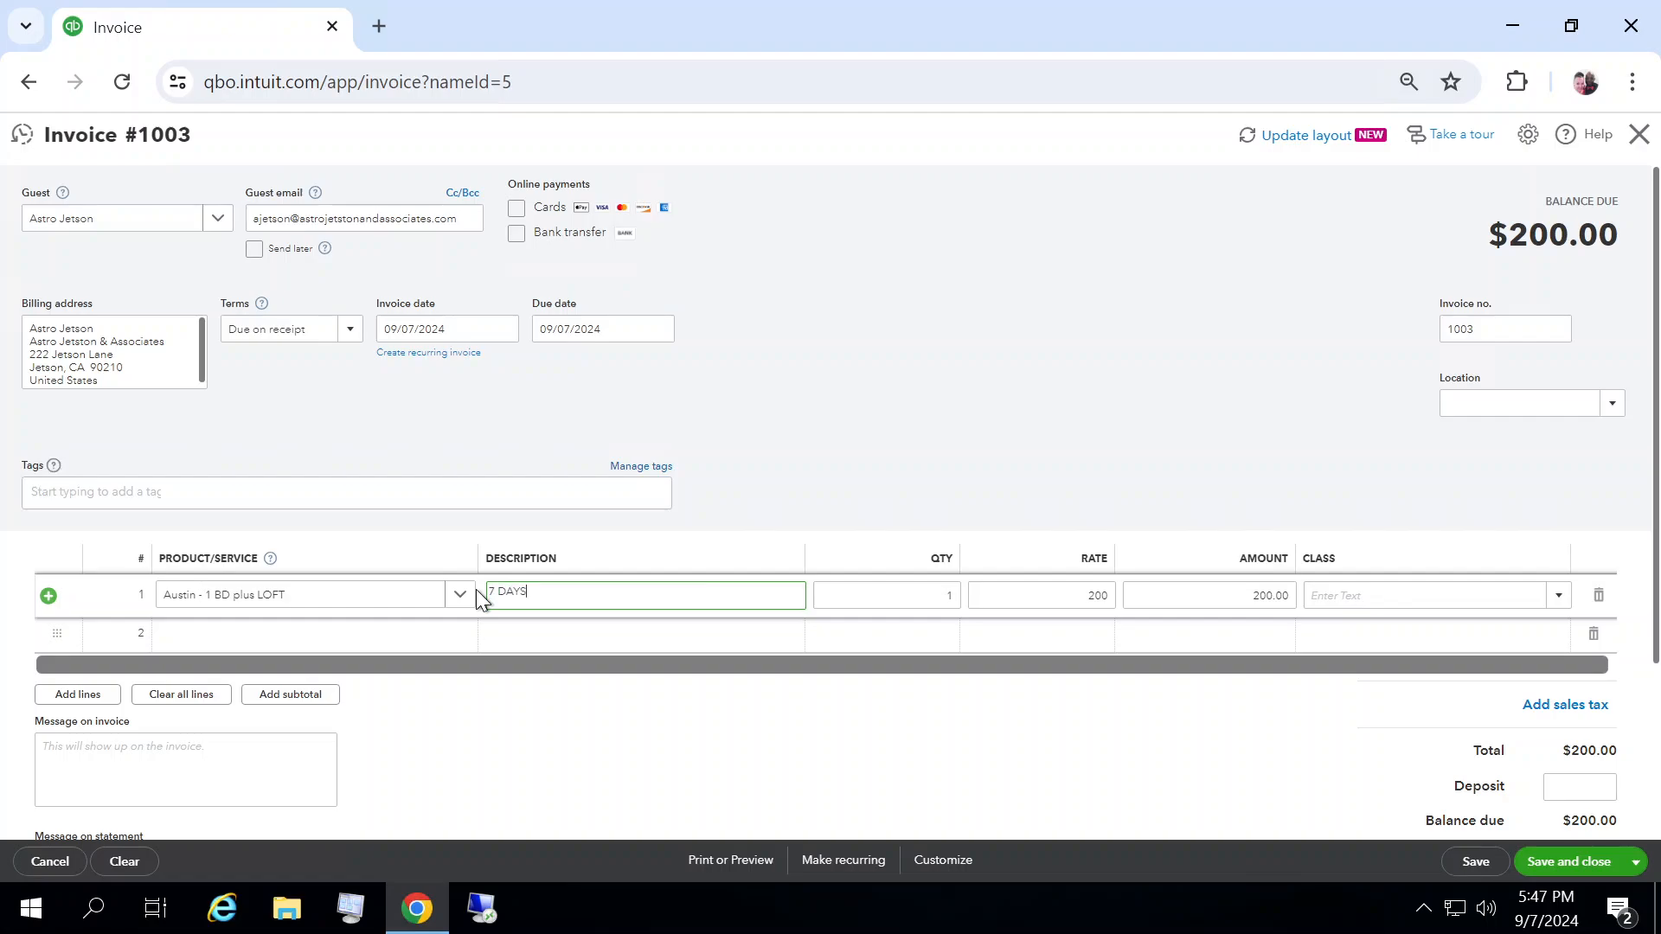
{"action": "type", "text": ", check in: 8/16"}
Step: Set the invoice due date to 09/11/2024
{"action": "left_click", "coordinate": [664, 337]}
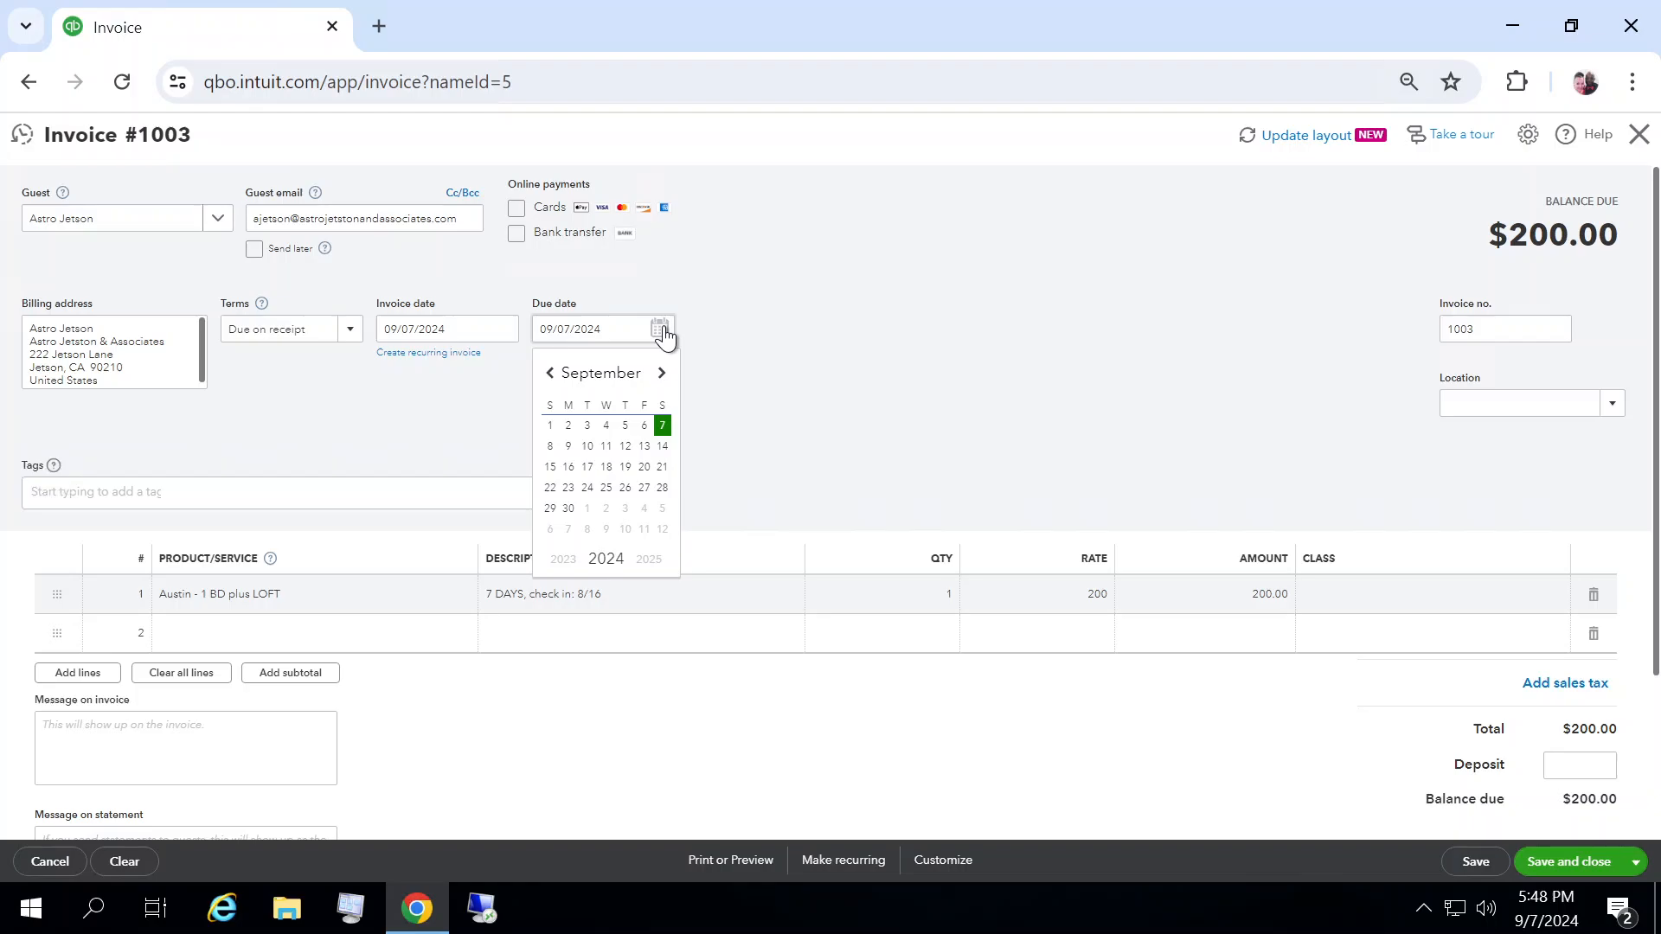
{"action": "left_click", "coordinate": [607, 446]}
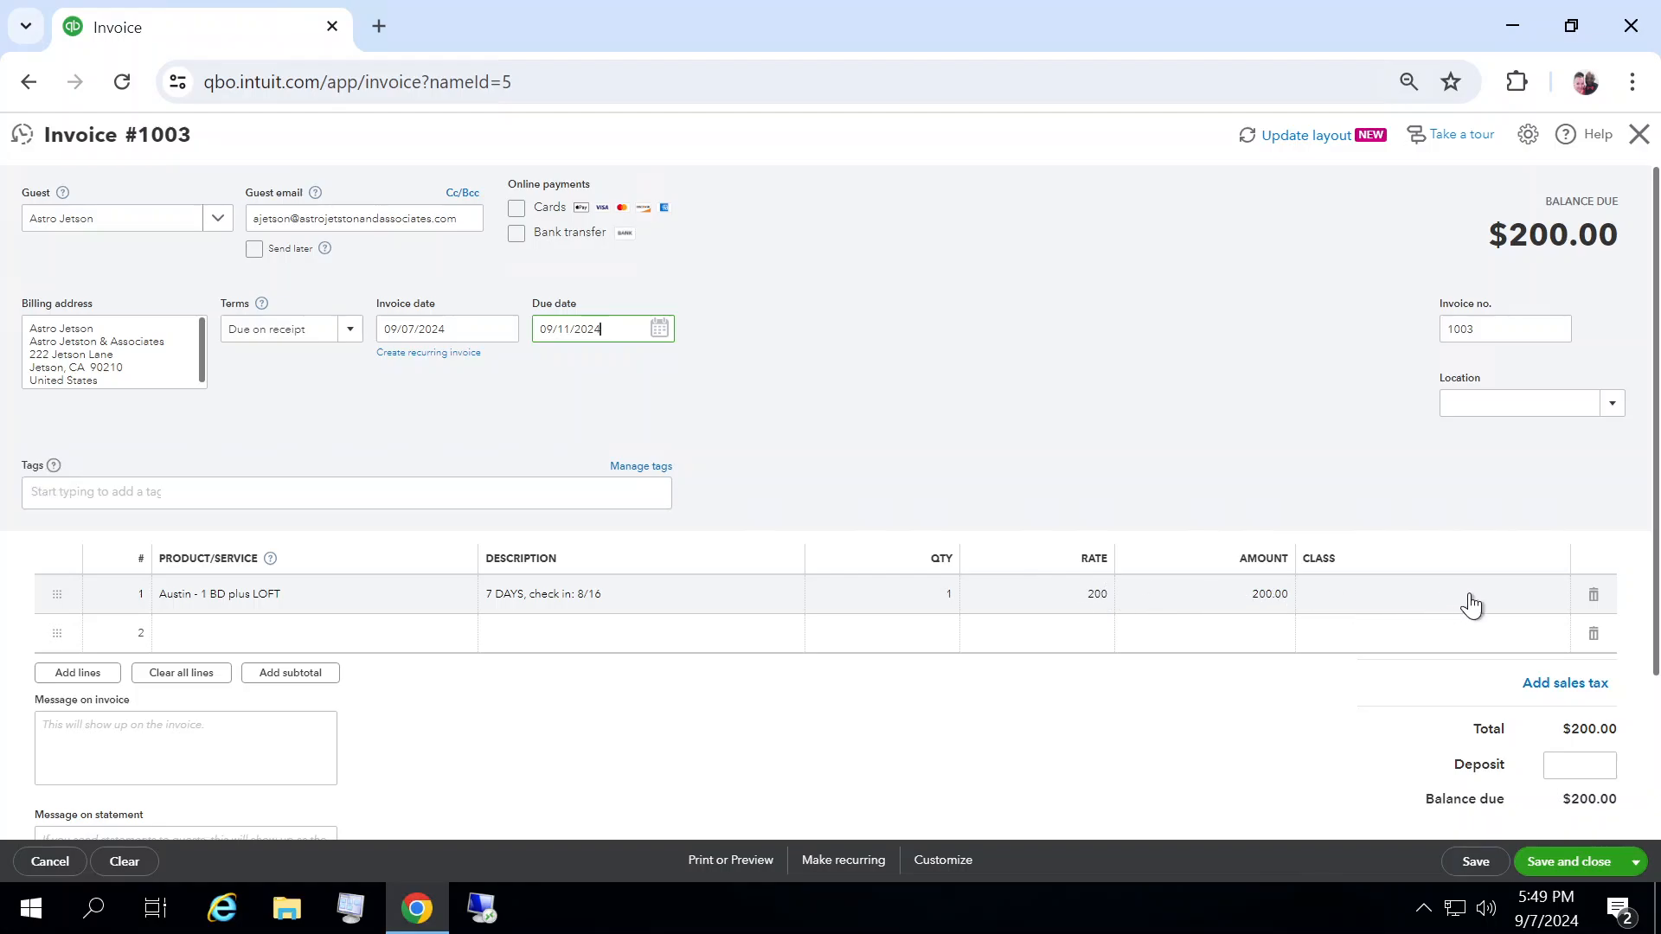
Step: Examine the line's Class options, the invoice's Location options and the form's field settings
{"action": "left_click", "coordinate": [1558, 610]}
{"action": "left_click", "coordinate": [1559, 611]}
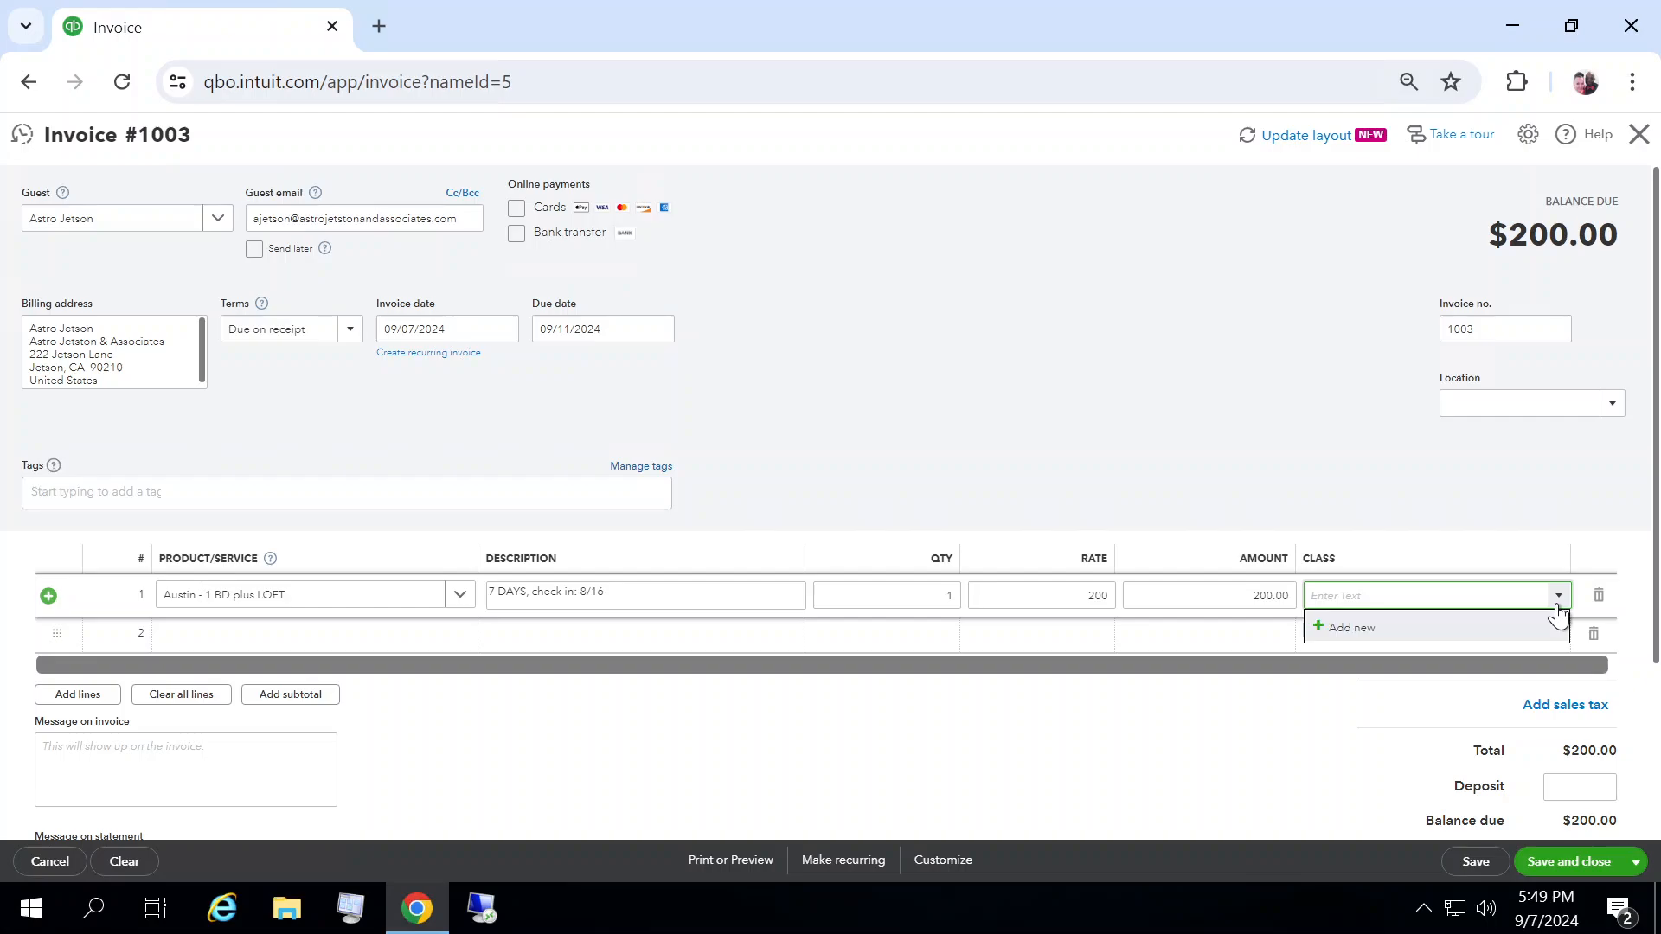
{"action": "left_click", "coordinate": [1558, 613]}
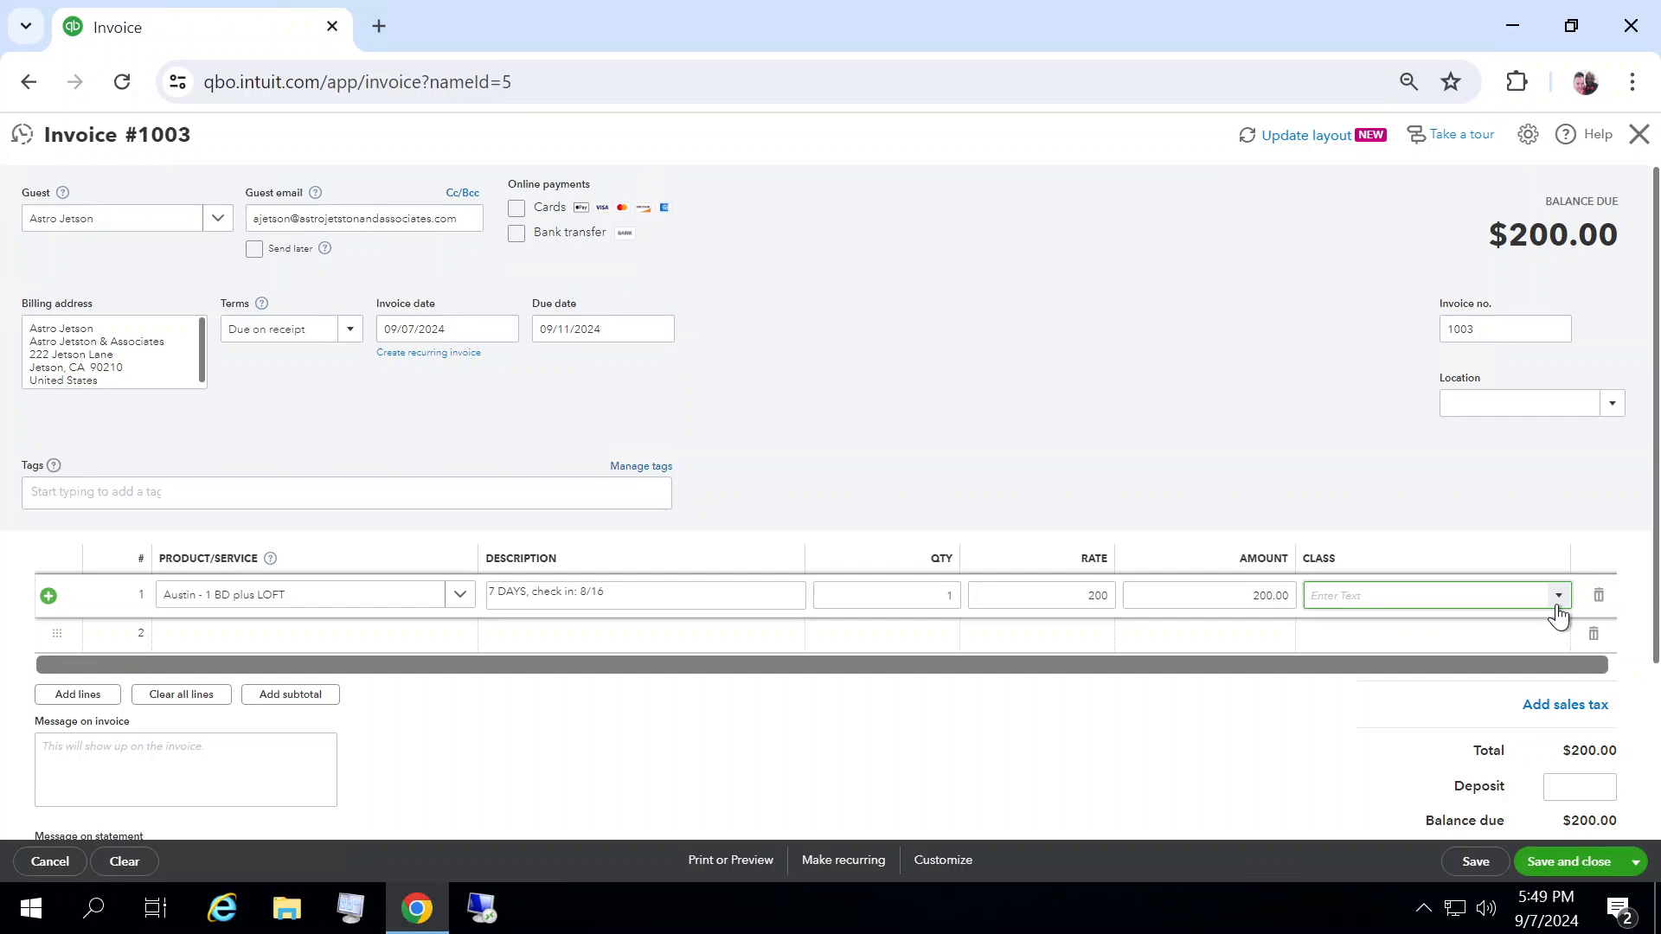
{"action": "left_click", "coordinate": [1610, 412]}
{"action": "left_click", "coordinate": [1611, 413]}
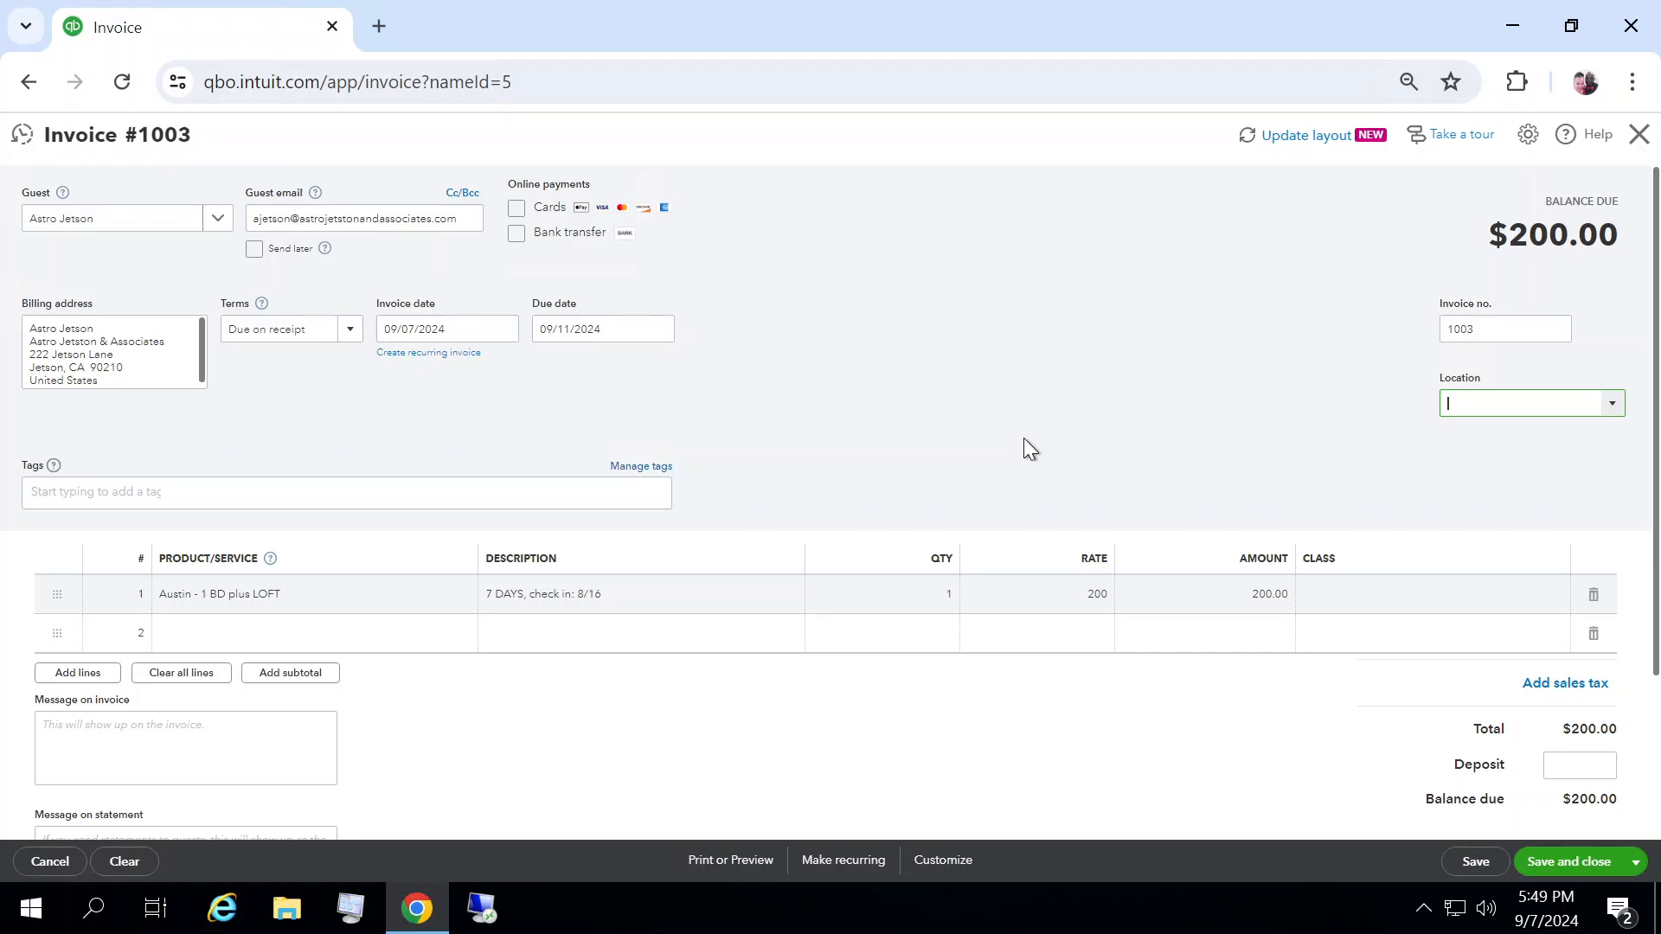
{"action": "left_click", "coordinate": [1614, 404]}
{"action": "left_click", "coordinate": [1502, 437]}
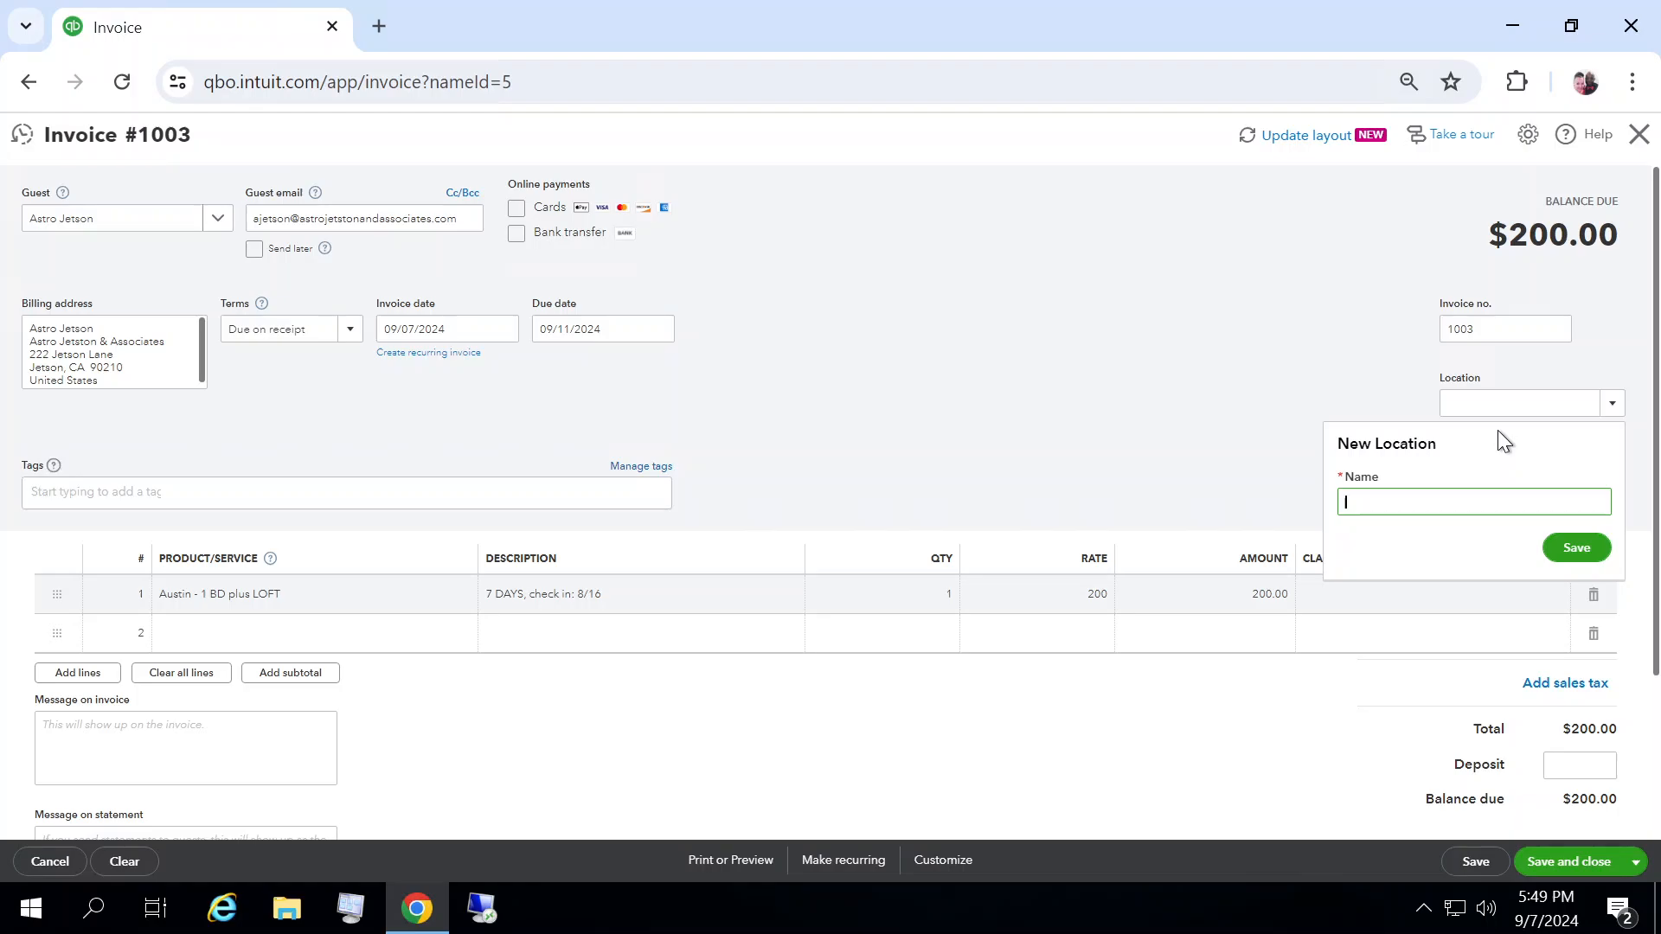
{"action": "left_click", "coordinate": [1336, 366]}
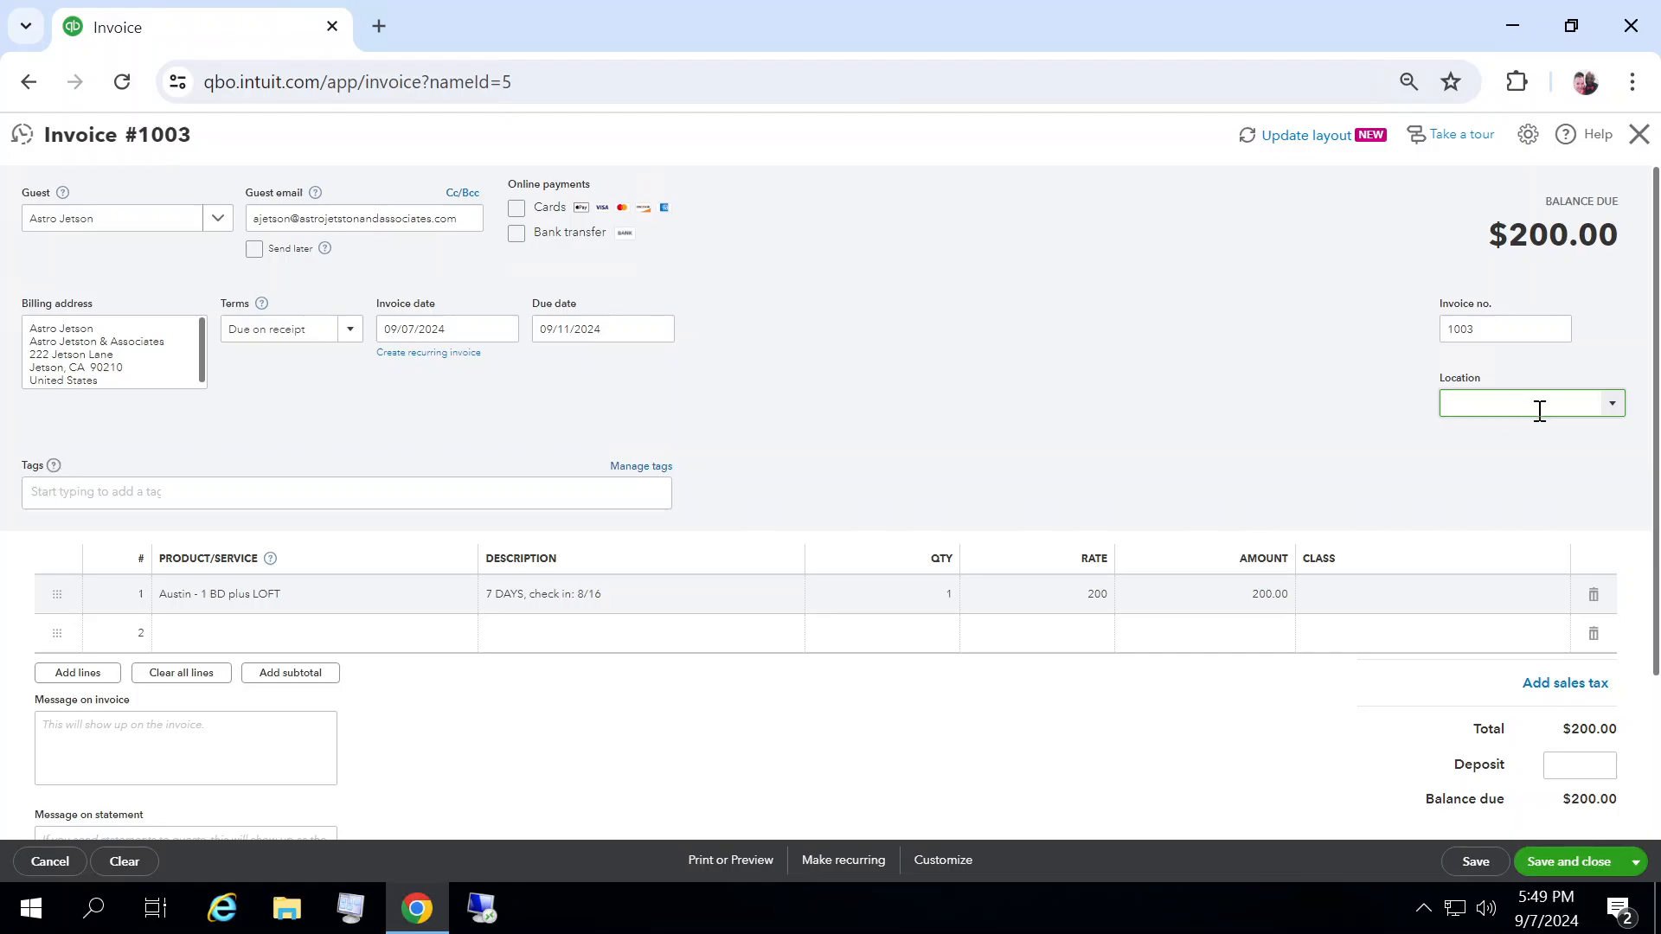
{"action": "left_click", "coordinate": [1614, 405]}
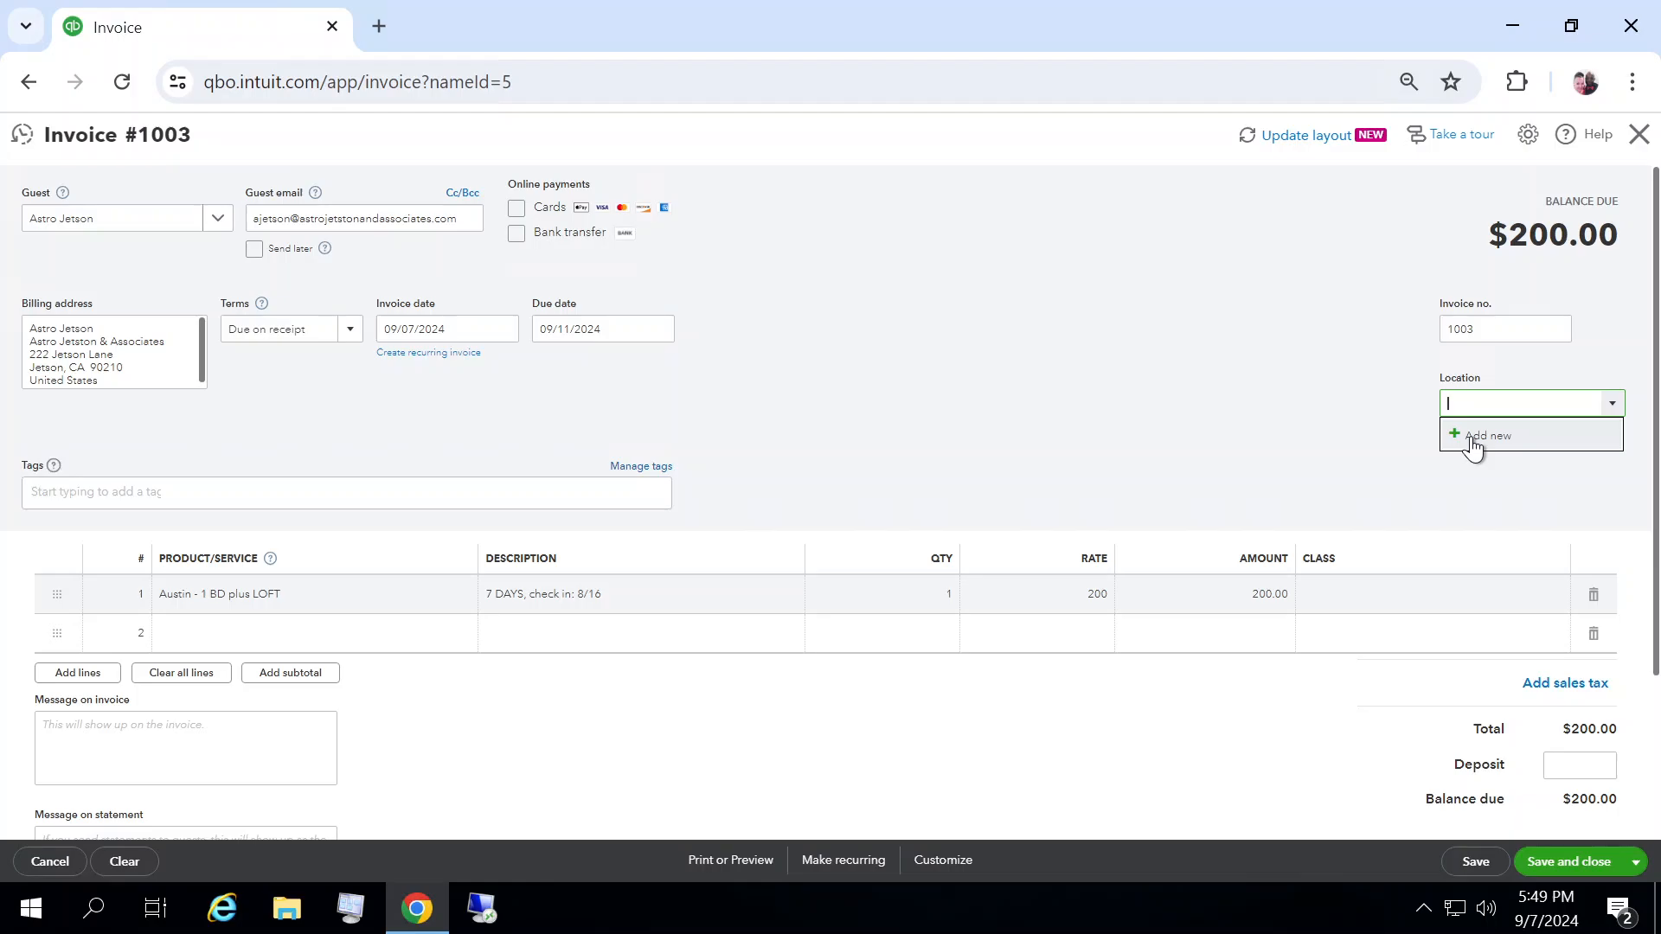
{"action": "left_click", "coordinate": [1335, 426]}
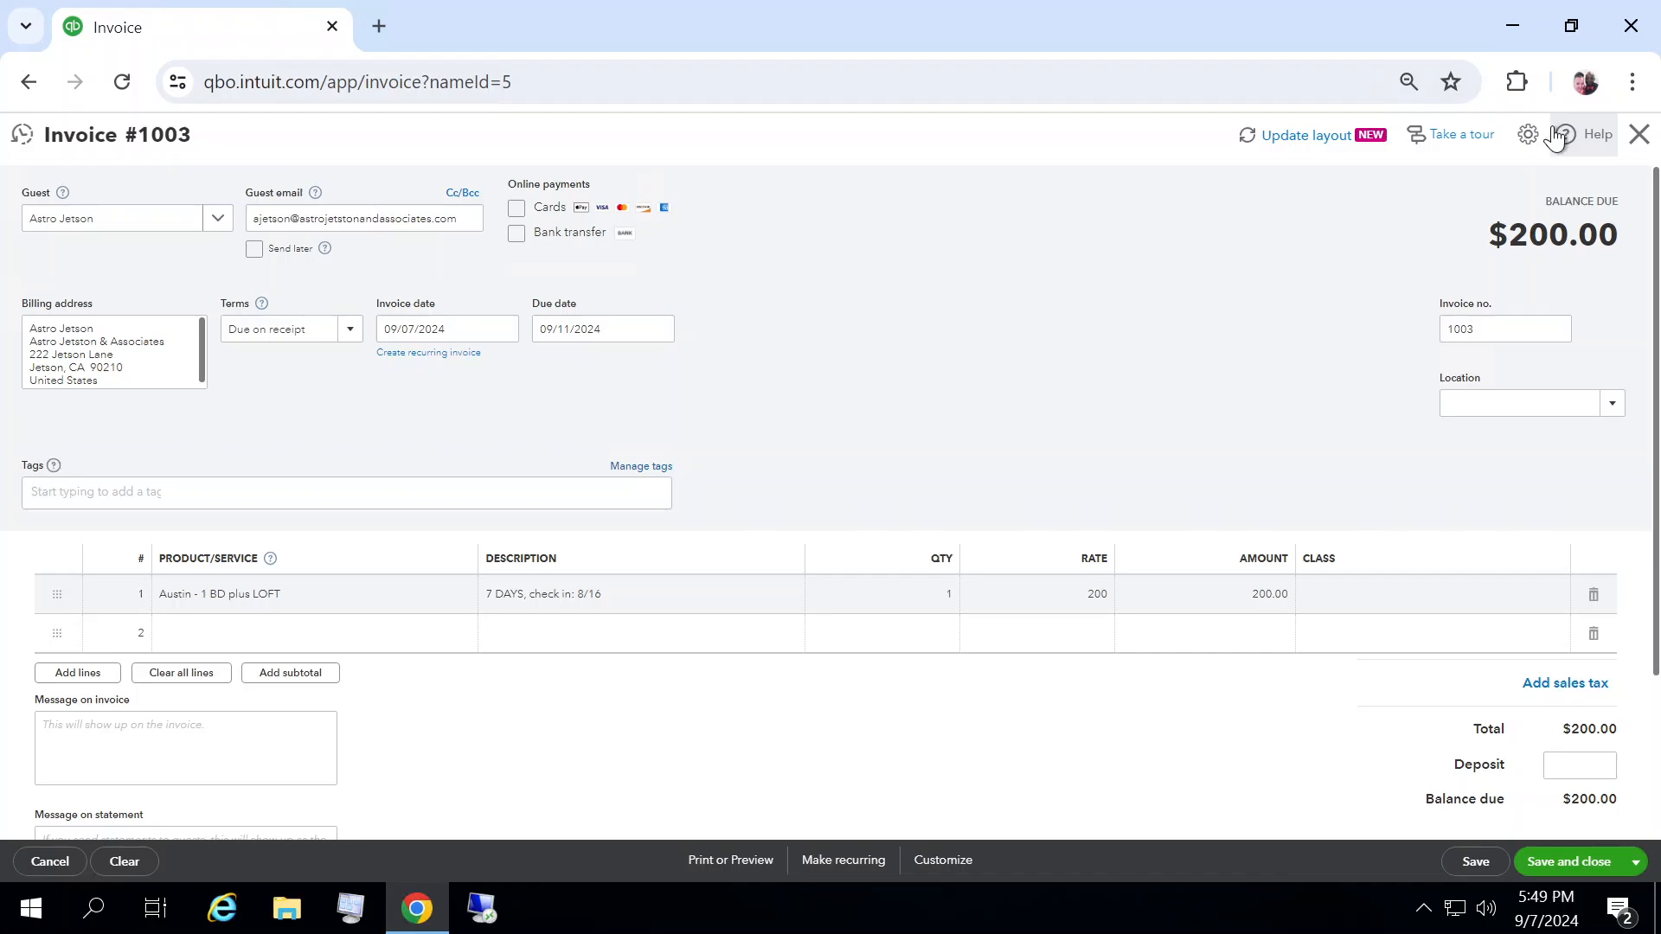
{"action": "left_click", "coordinate": [1528, 134]}
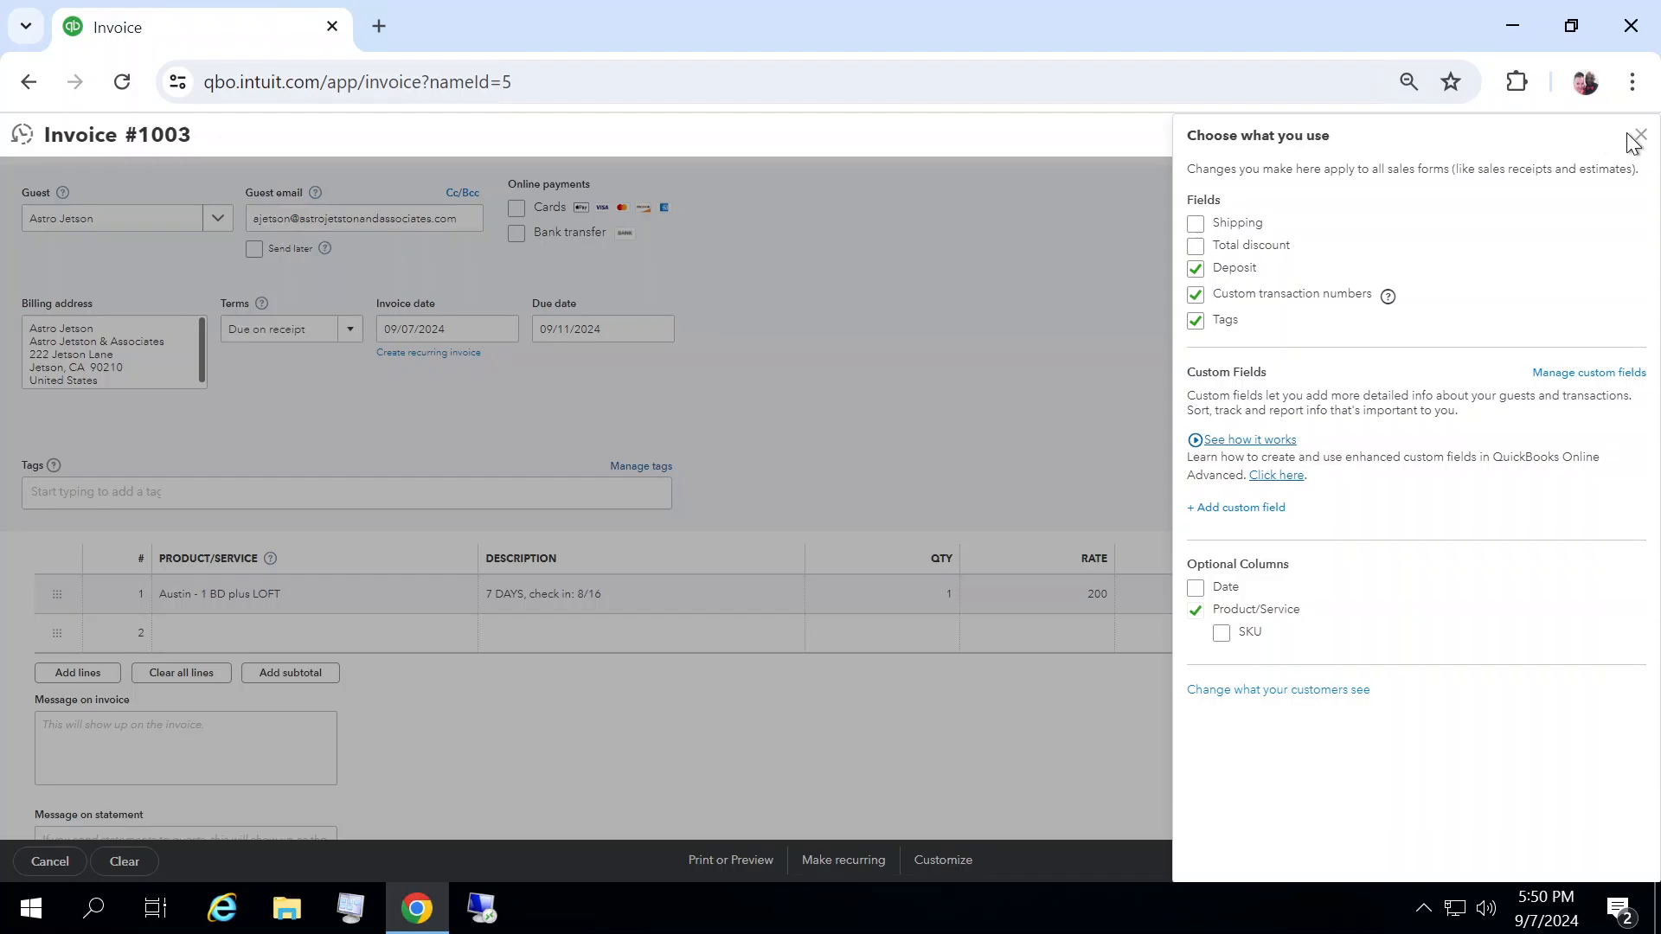
{"action": "left_click", "coordinate": [1639, 137]}
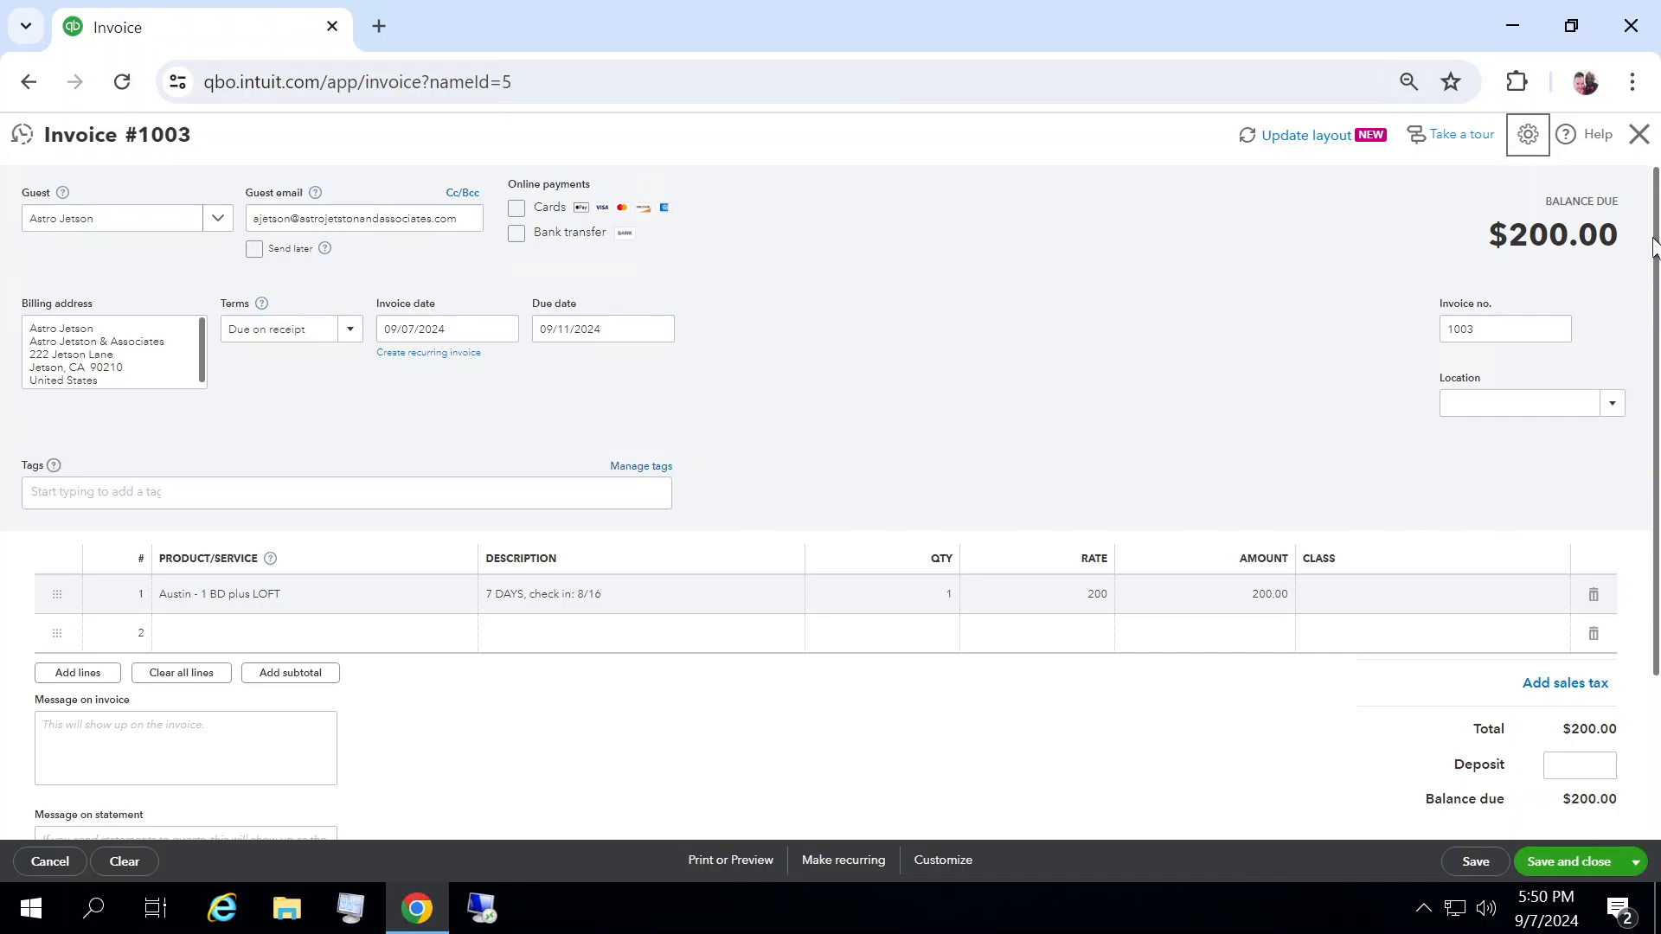
Step: Close the invoice without saving it
{"action": "left_click", "coordinate": [1639, 136]}
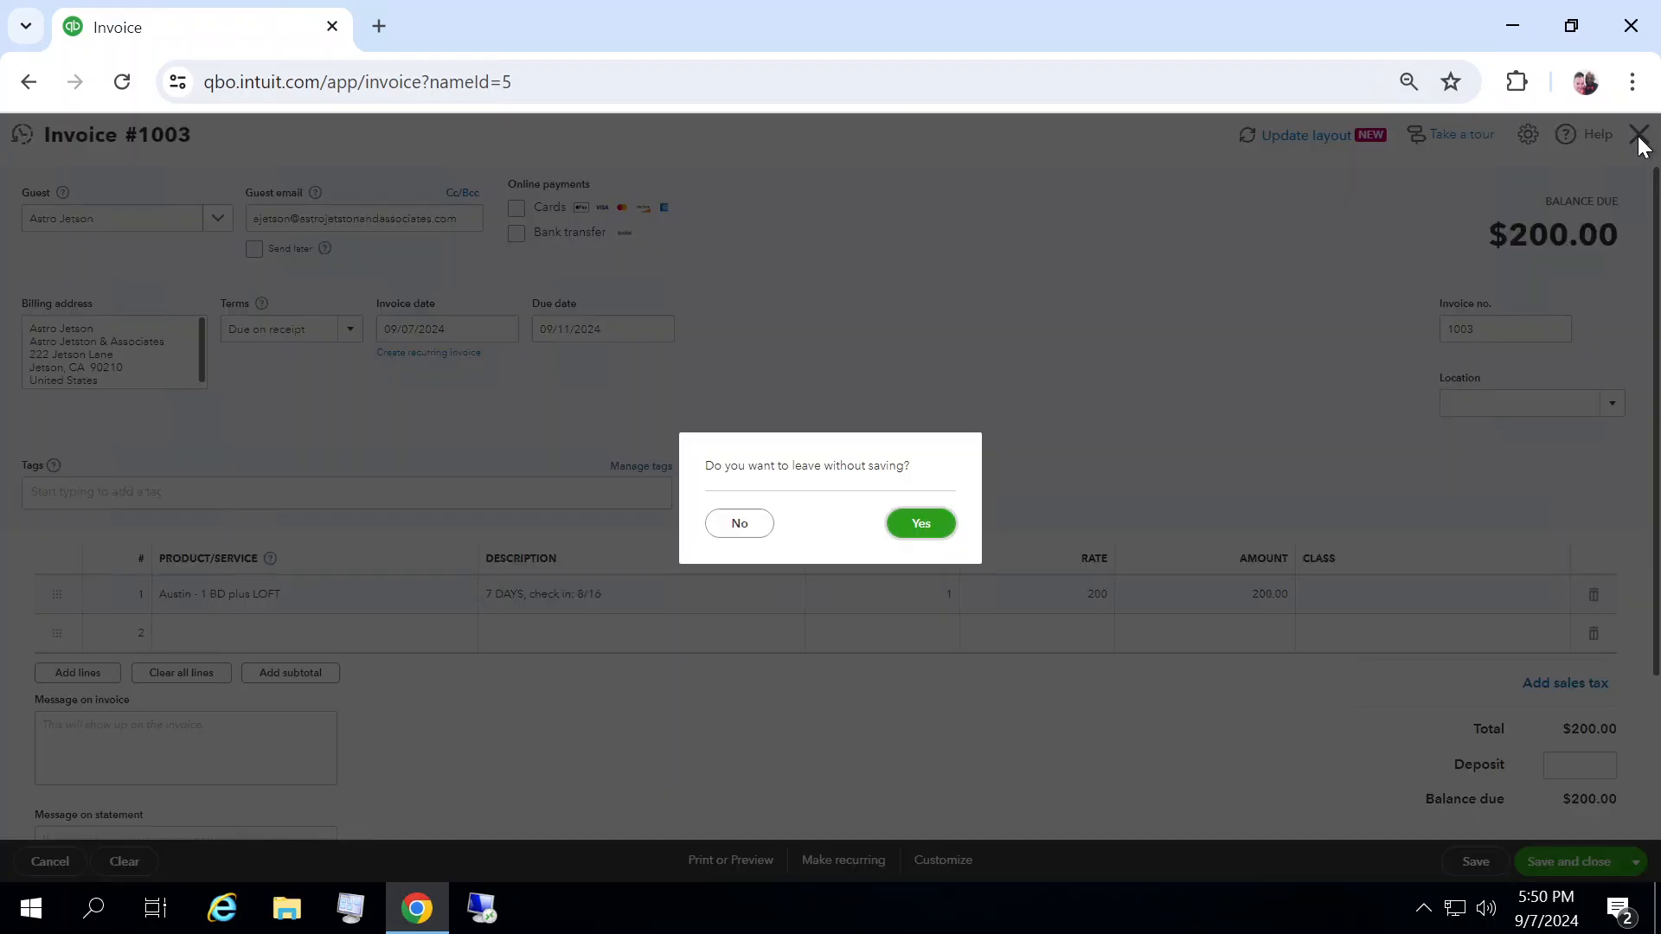
{"action": "left_click", "coordinate": [922, 524]}
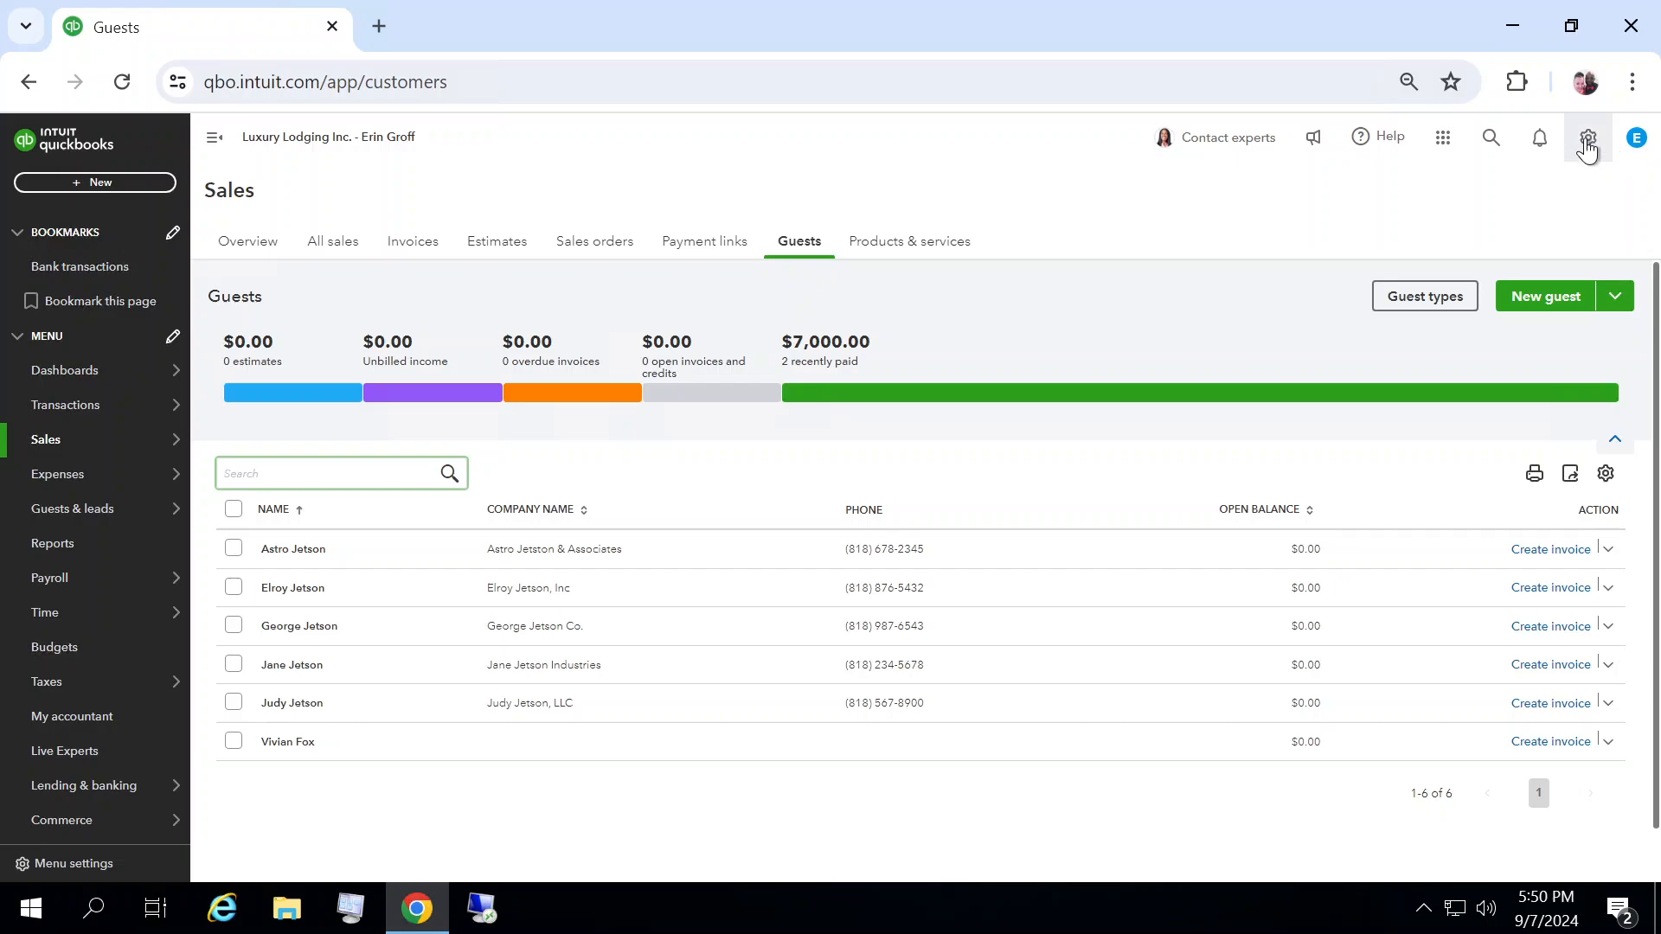
Step: In the advanced account settings, keep class and location tracking on with the location label Property, and save
{"action": "left_click", "coordinate": [1588, 140]}
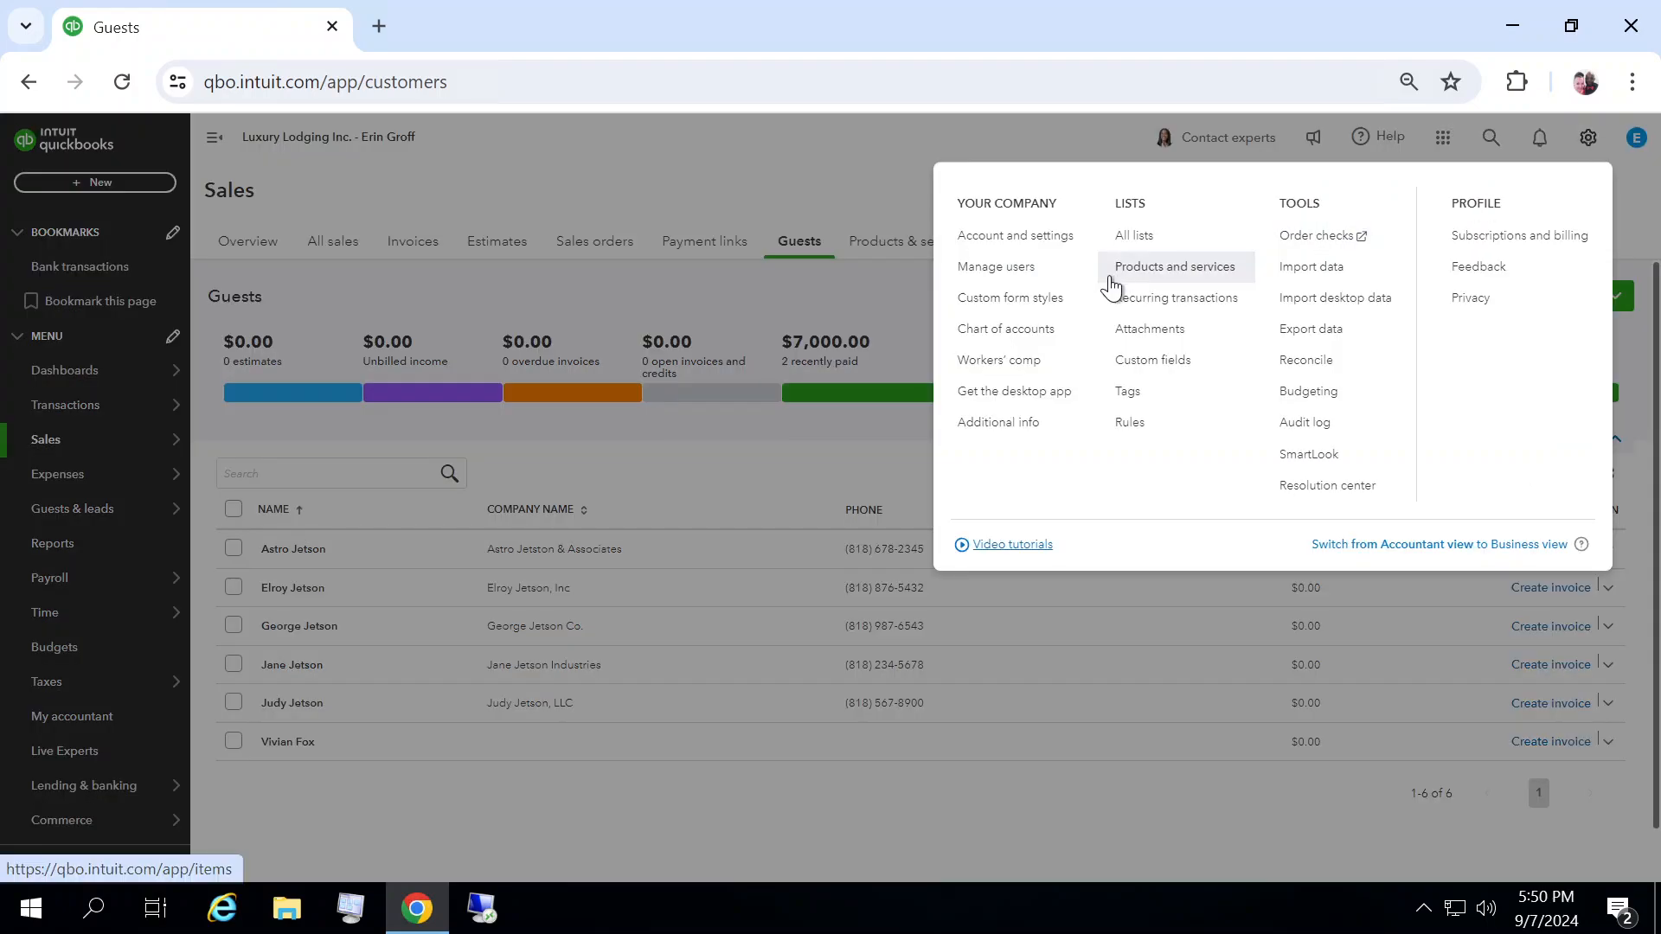
{"action": "left_click", "coordinate": [988, 237]}
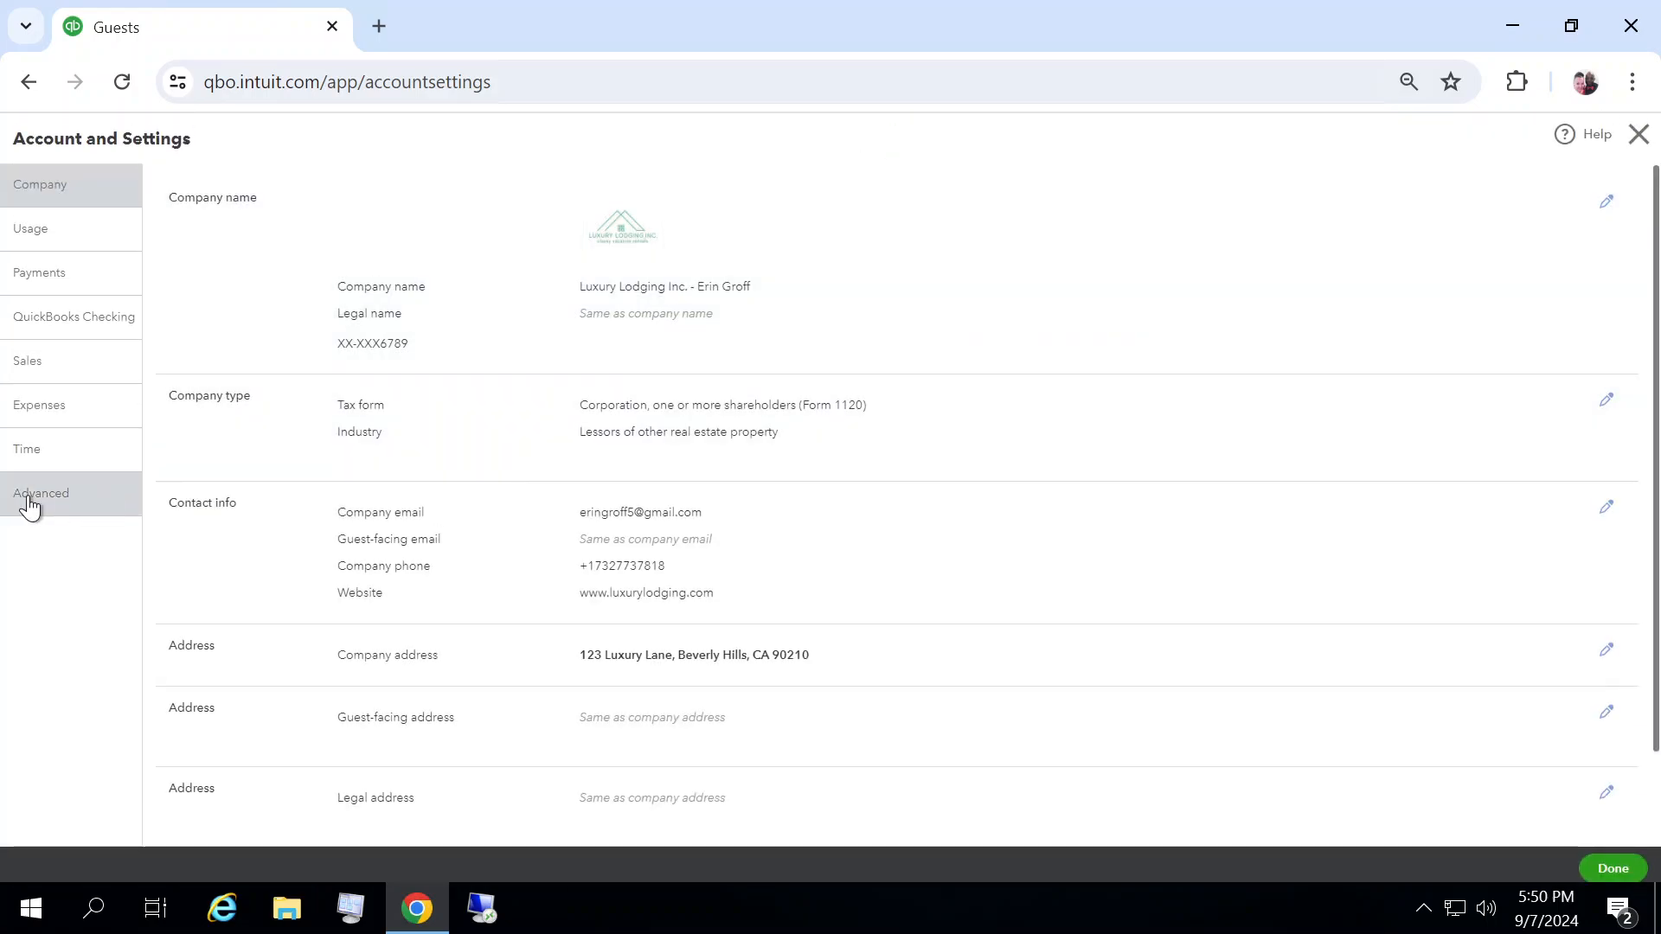
{"action": "left_click", "coordinate": [31, 500]}
{"action": "left_click", "coordinate": [942, 556]}
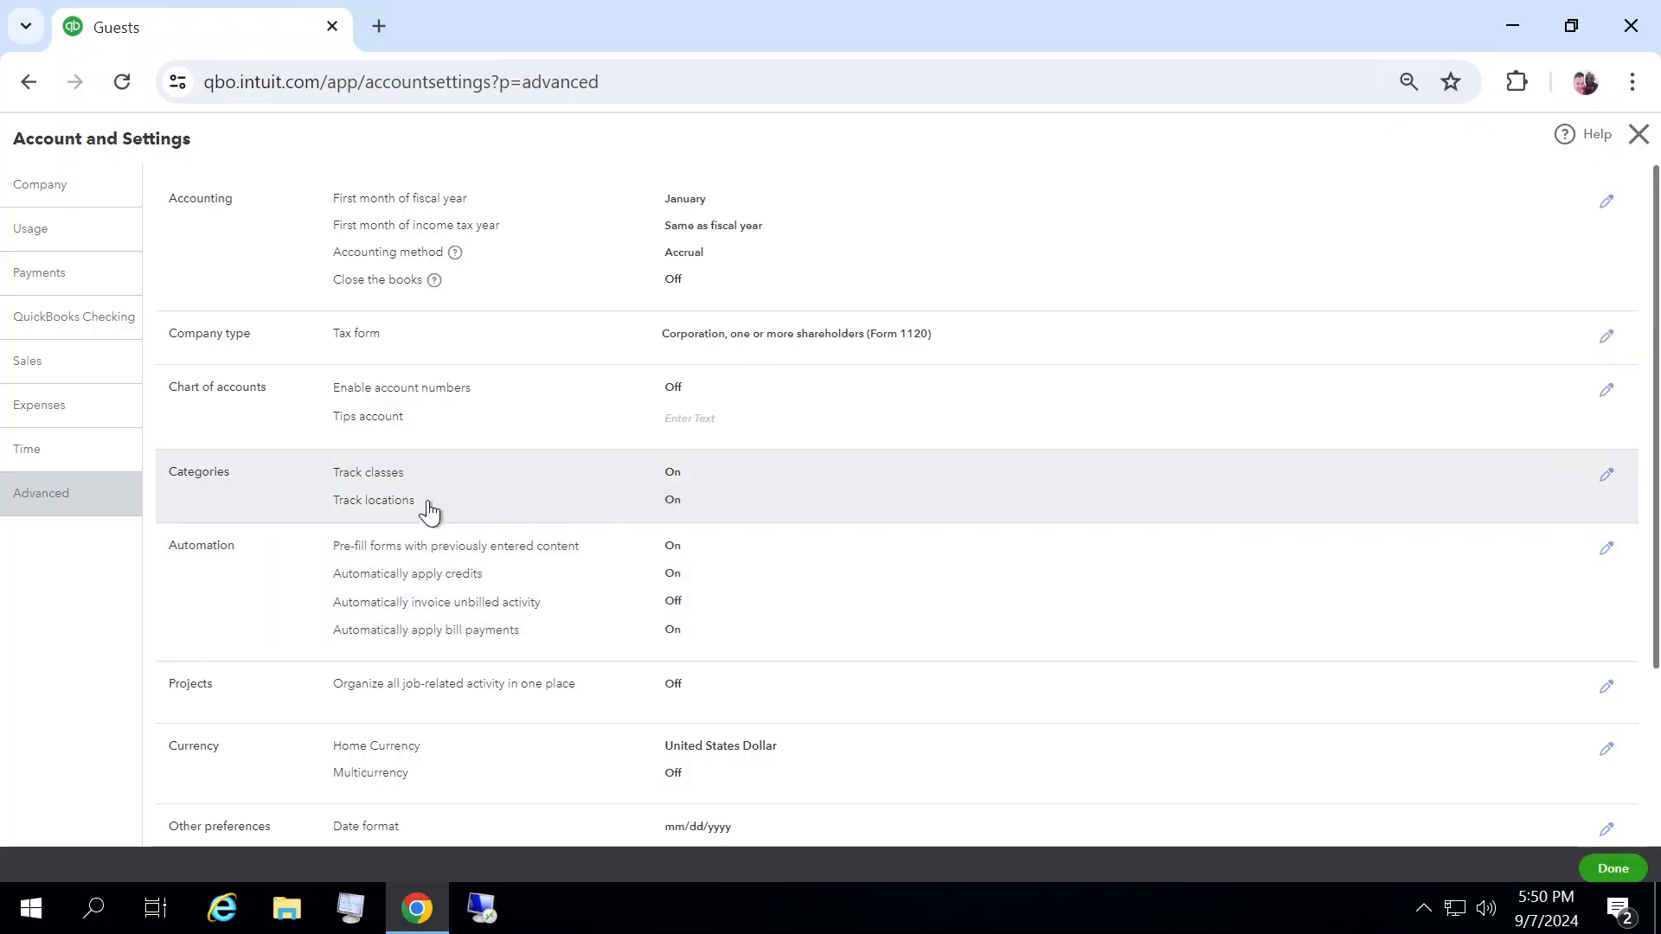
{"action": "left_click", "coordinate": [839, 516]}
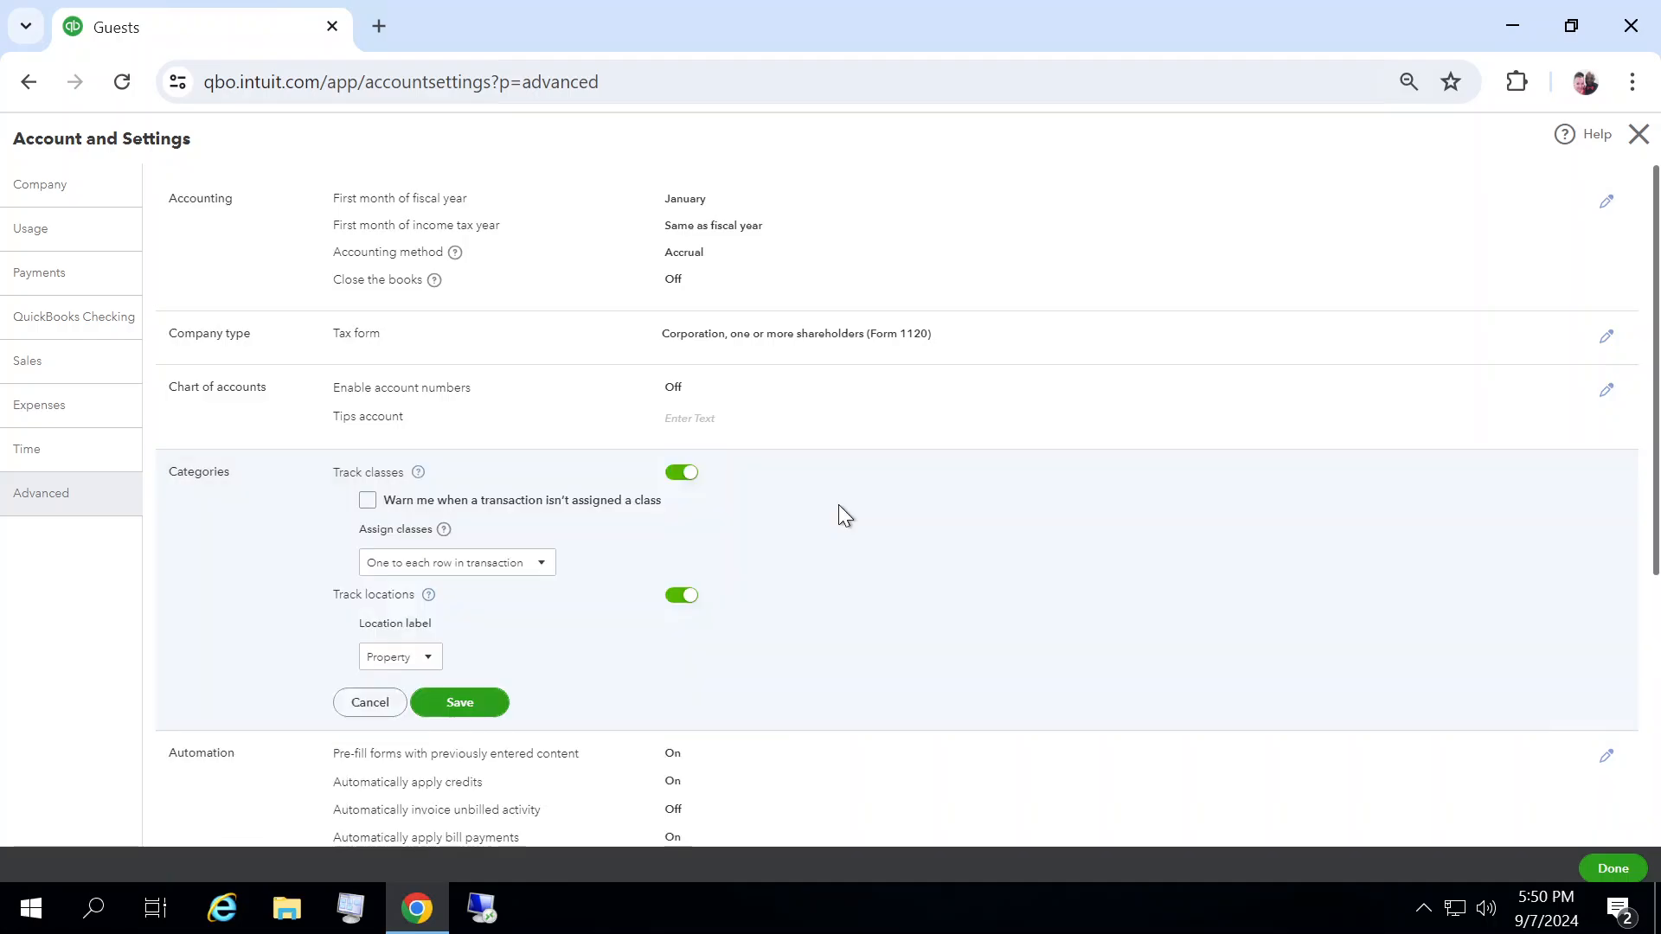
{"action": "left_click", "coordinate": [426, 662]}
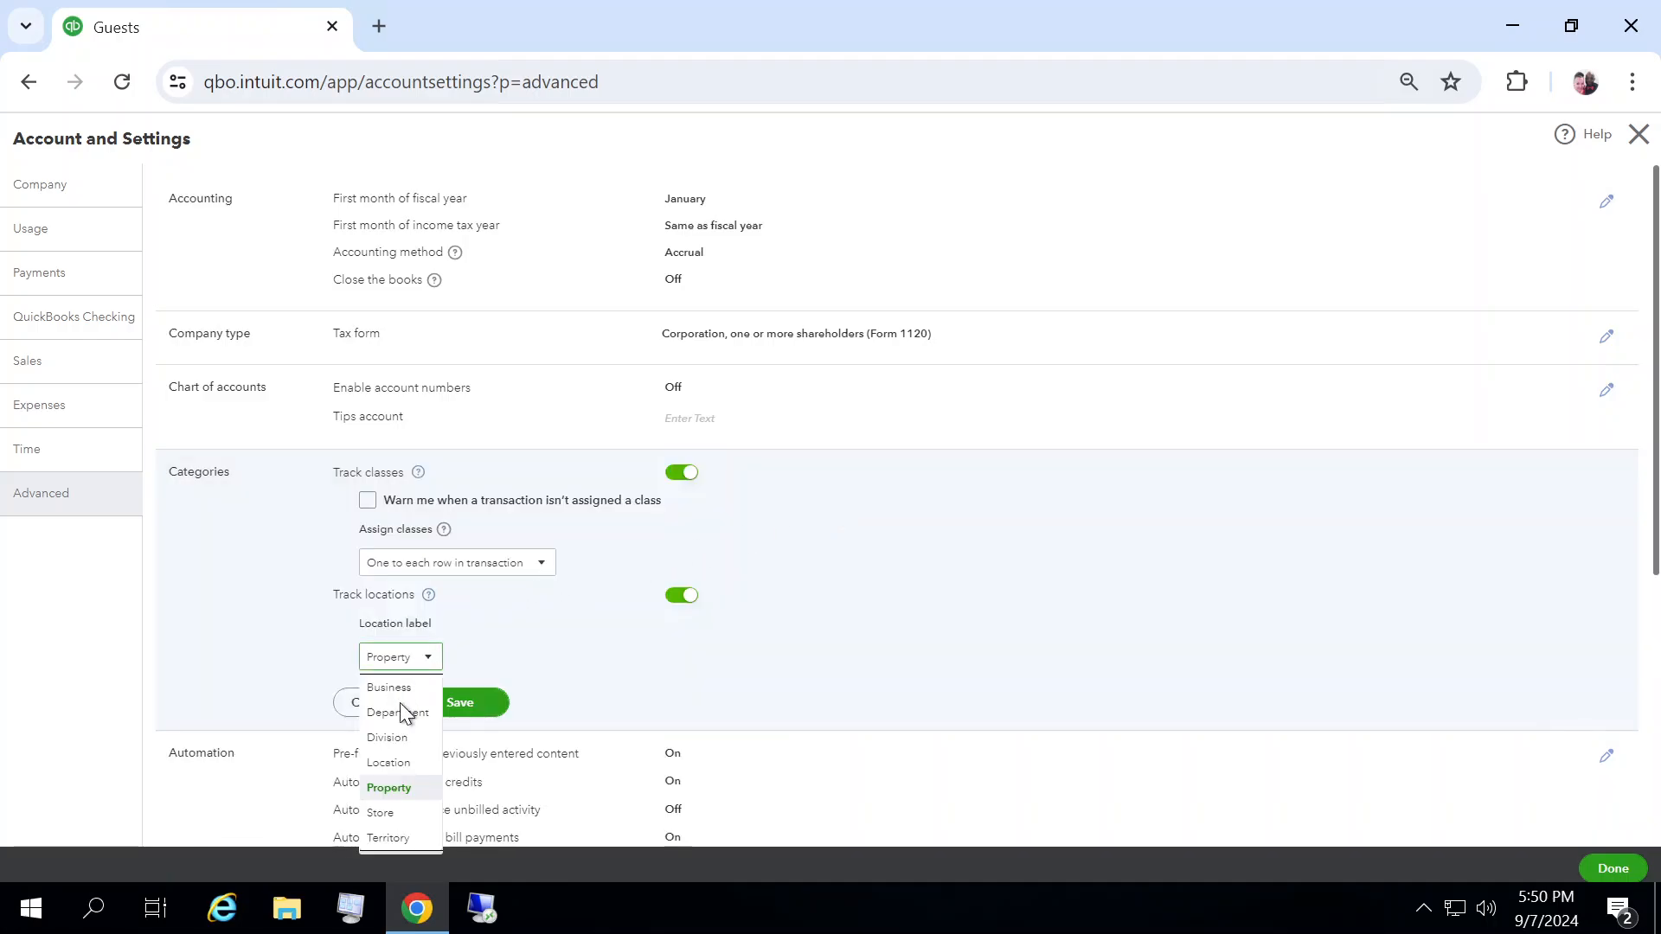
{"action": "left_click", "coordinate": [407, 789]}
{"action": "left_click", "coordinate": [475, 703]}
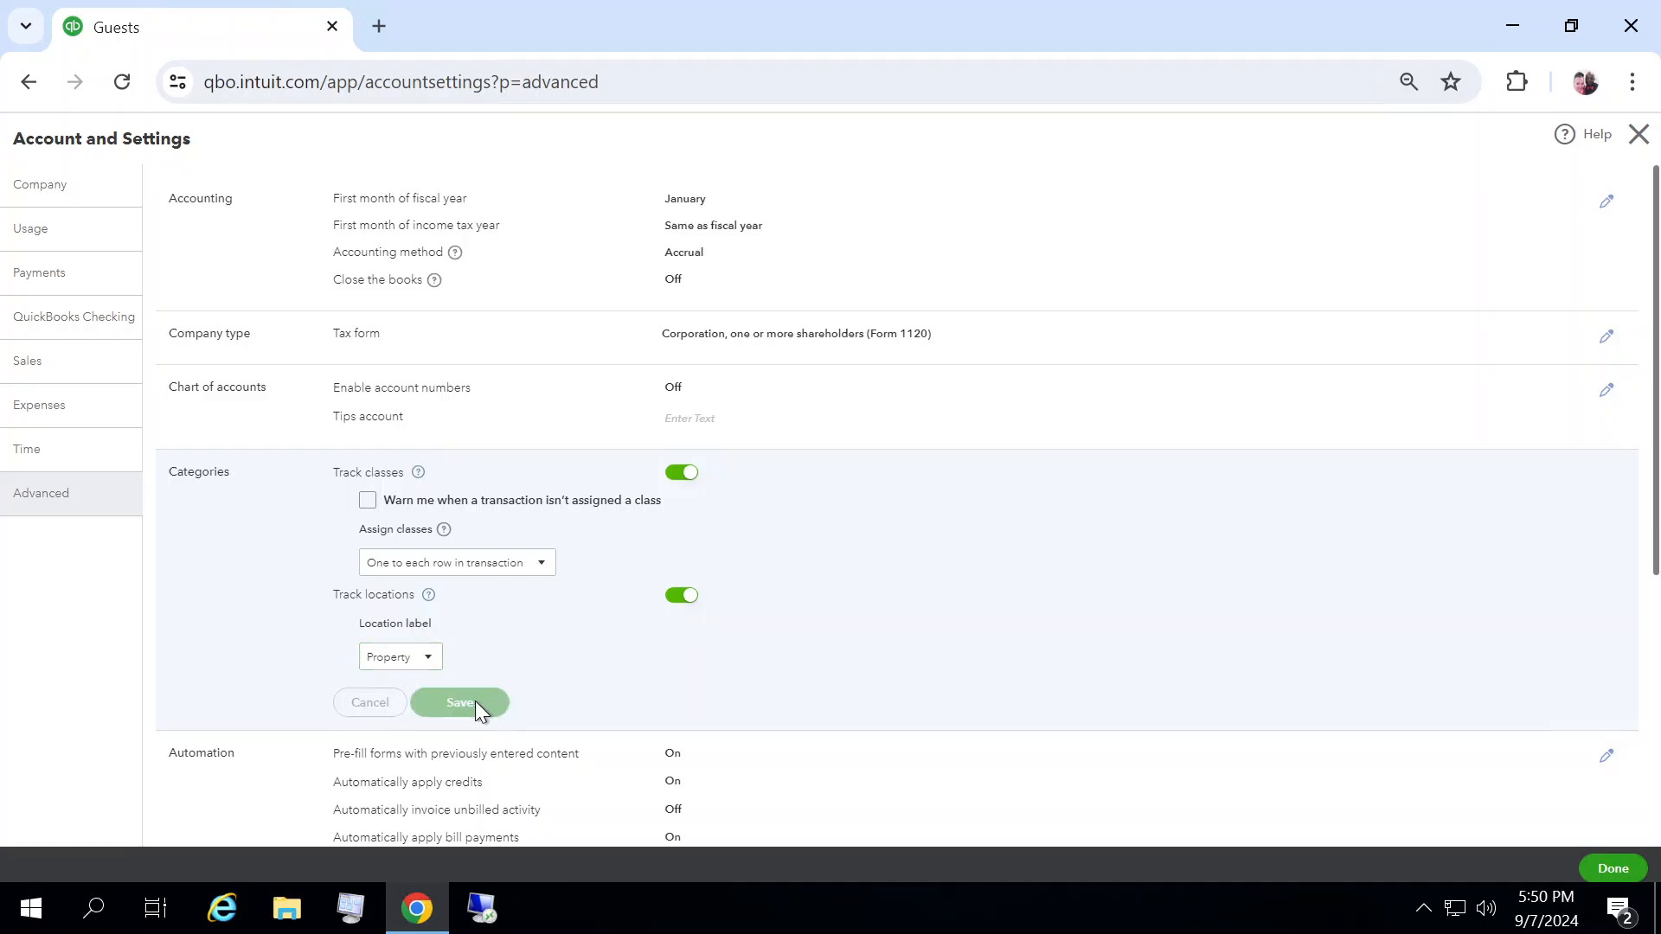
{"action": "left_click", "coordinate": [1616, 867]}
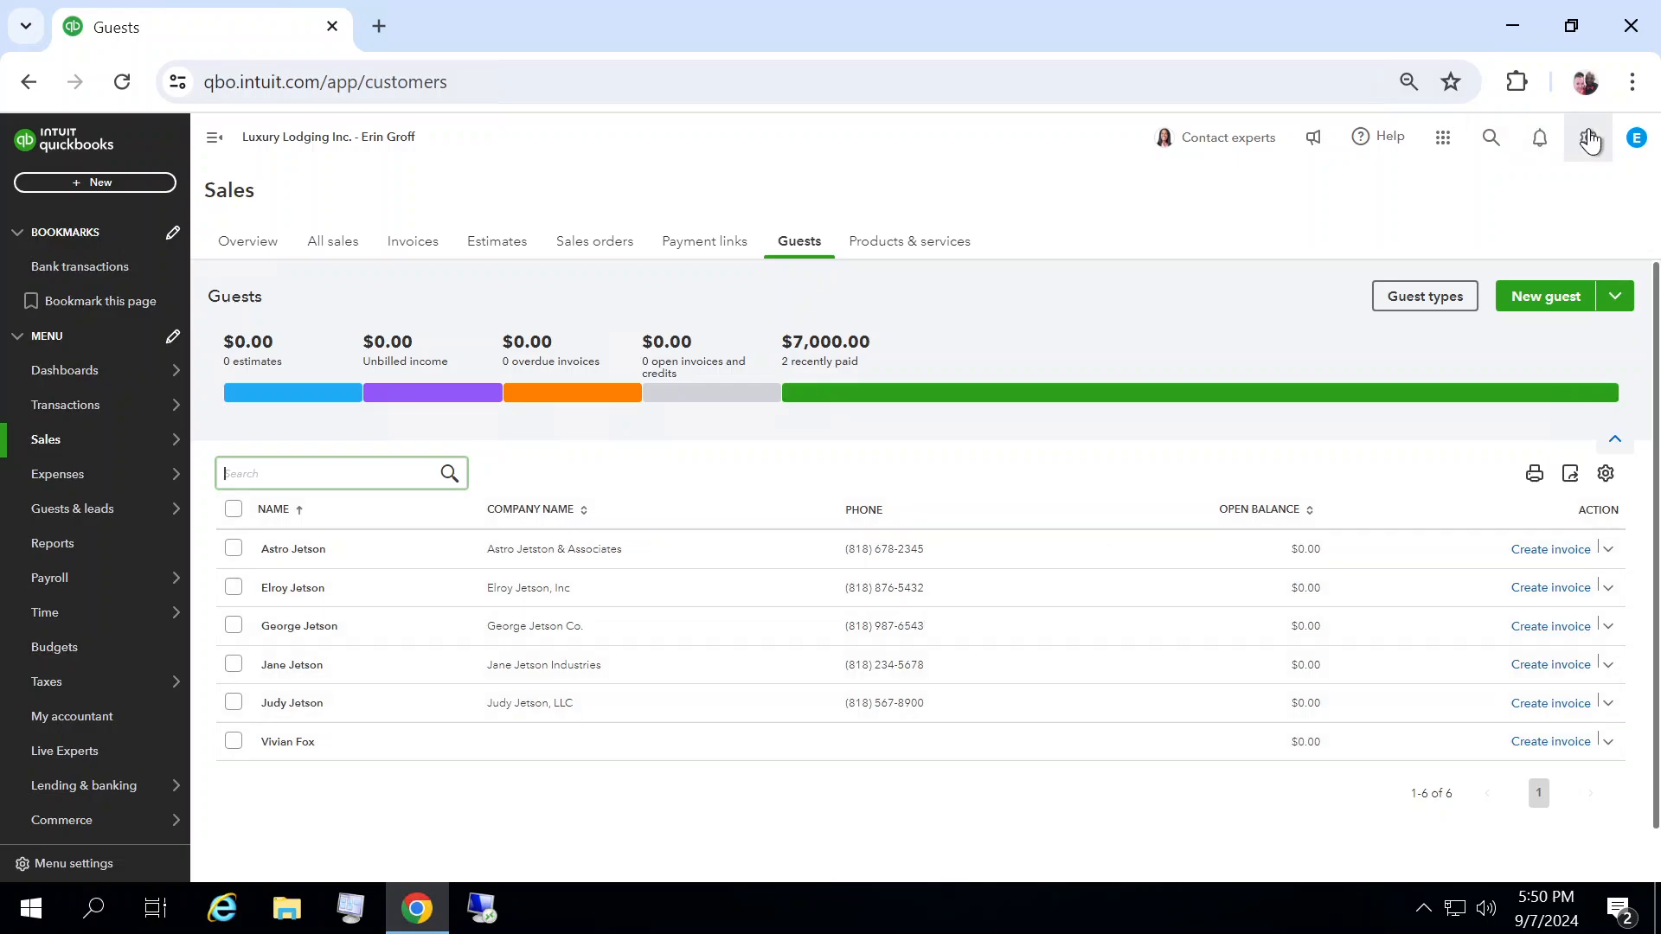
Step: Open the Locations list and inspect the actions available for California Properties
{"action": "left_click", "coordinate": [1588, 138]}
{"action": "left_click", "coordinate": [1134, 236]}
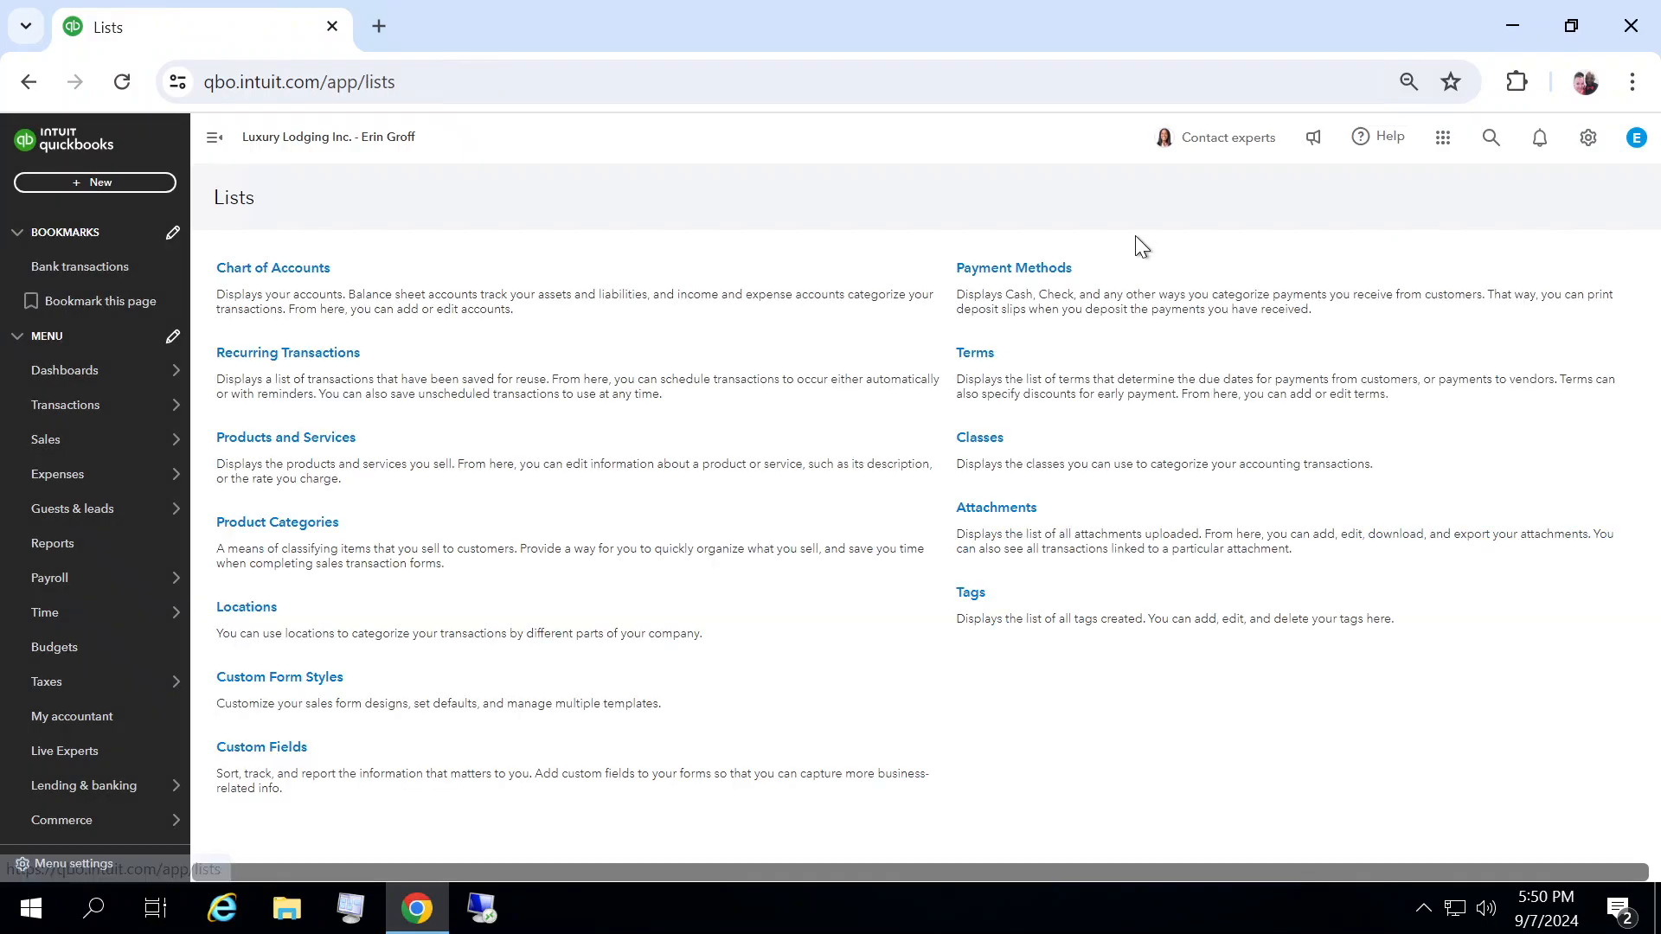
{"action": "left_click", "coordinate": [249, 608]}
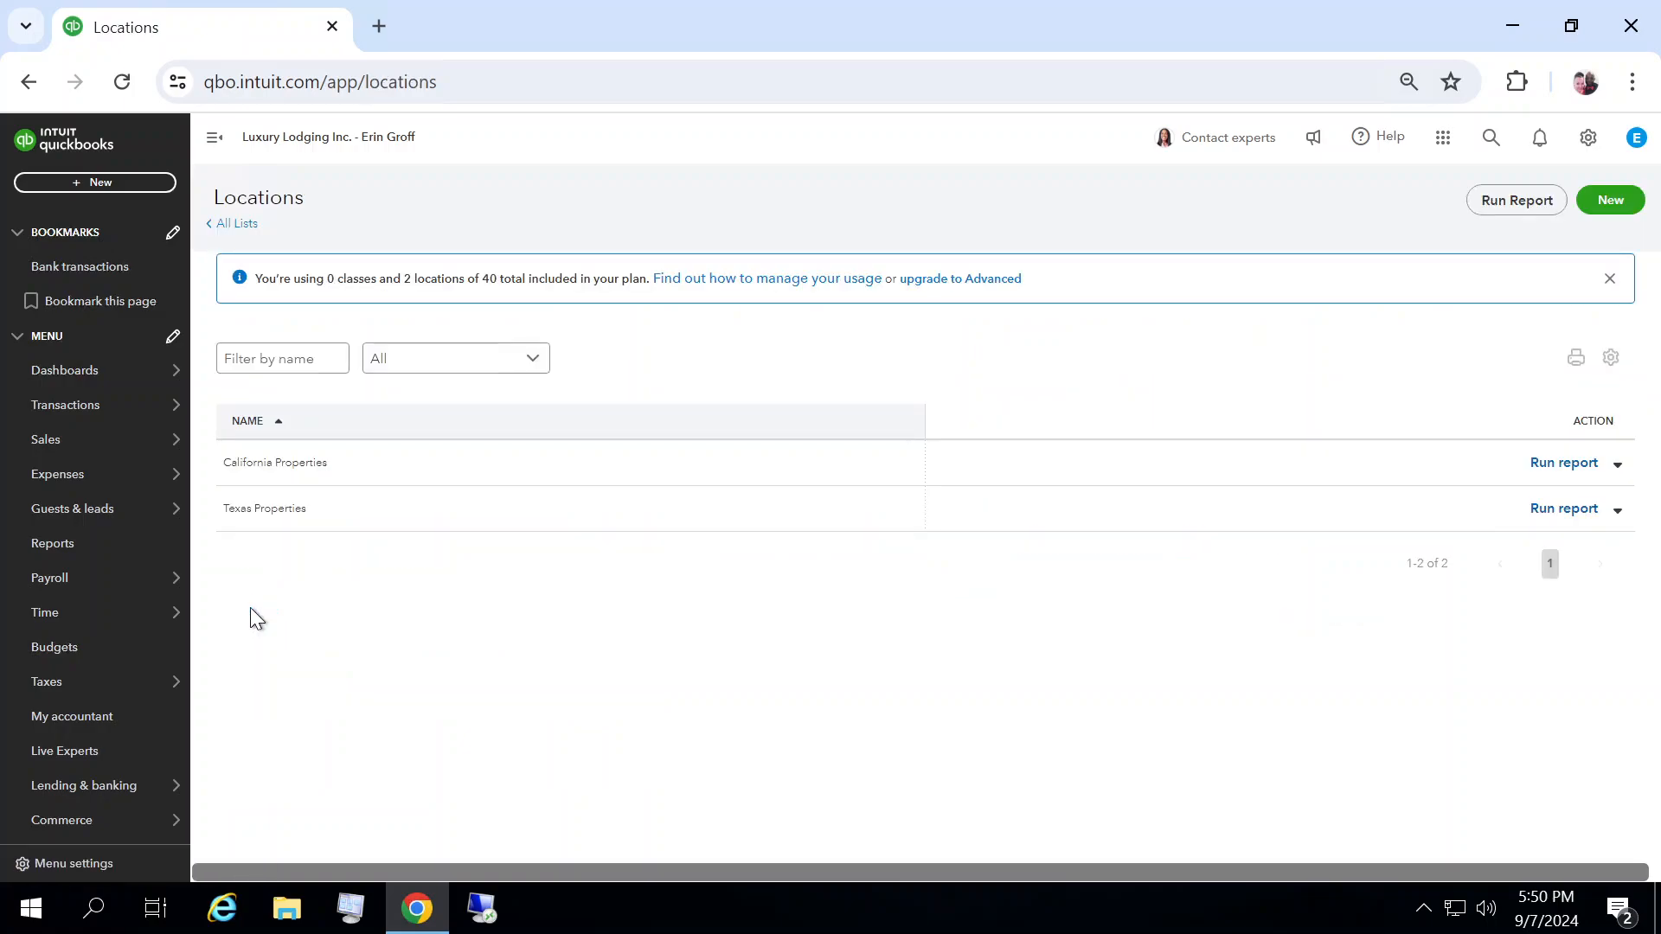
{"action": "left_click", "coordinate": [1616, 466]}
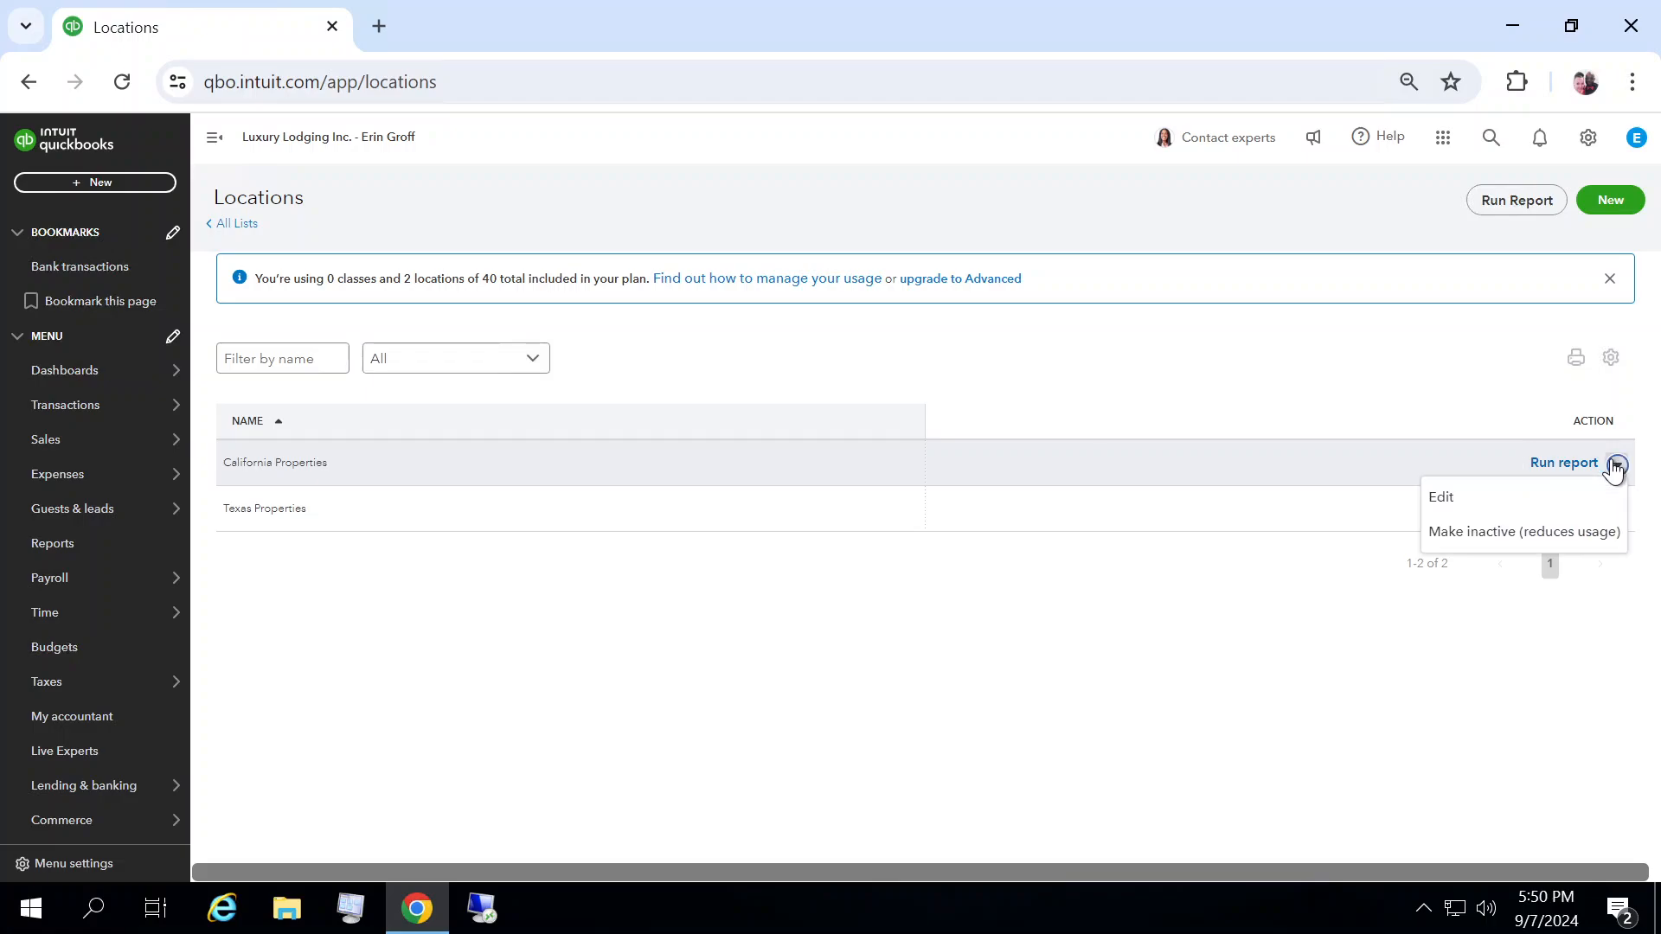
{"action": "left_click", "coordinate": [1221, 610]}
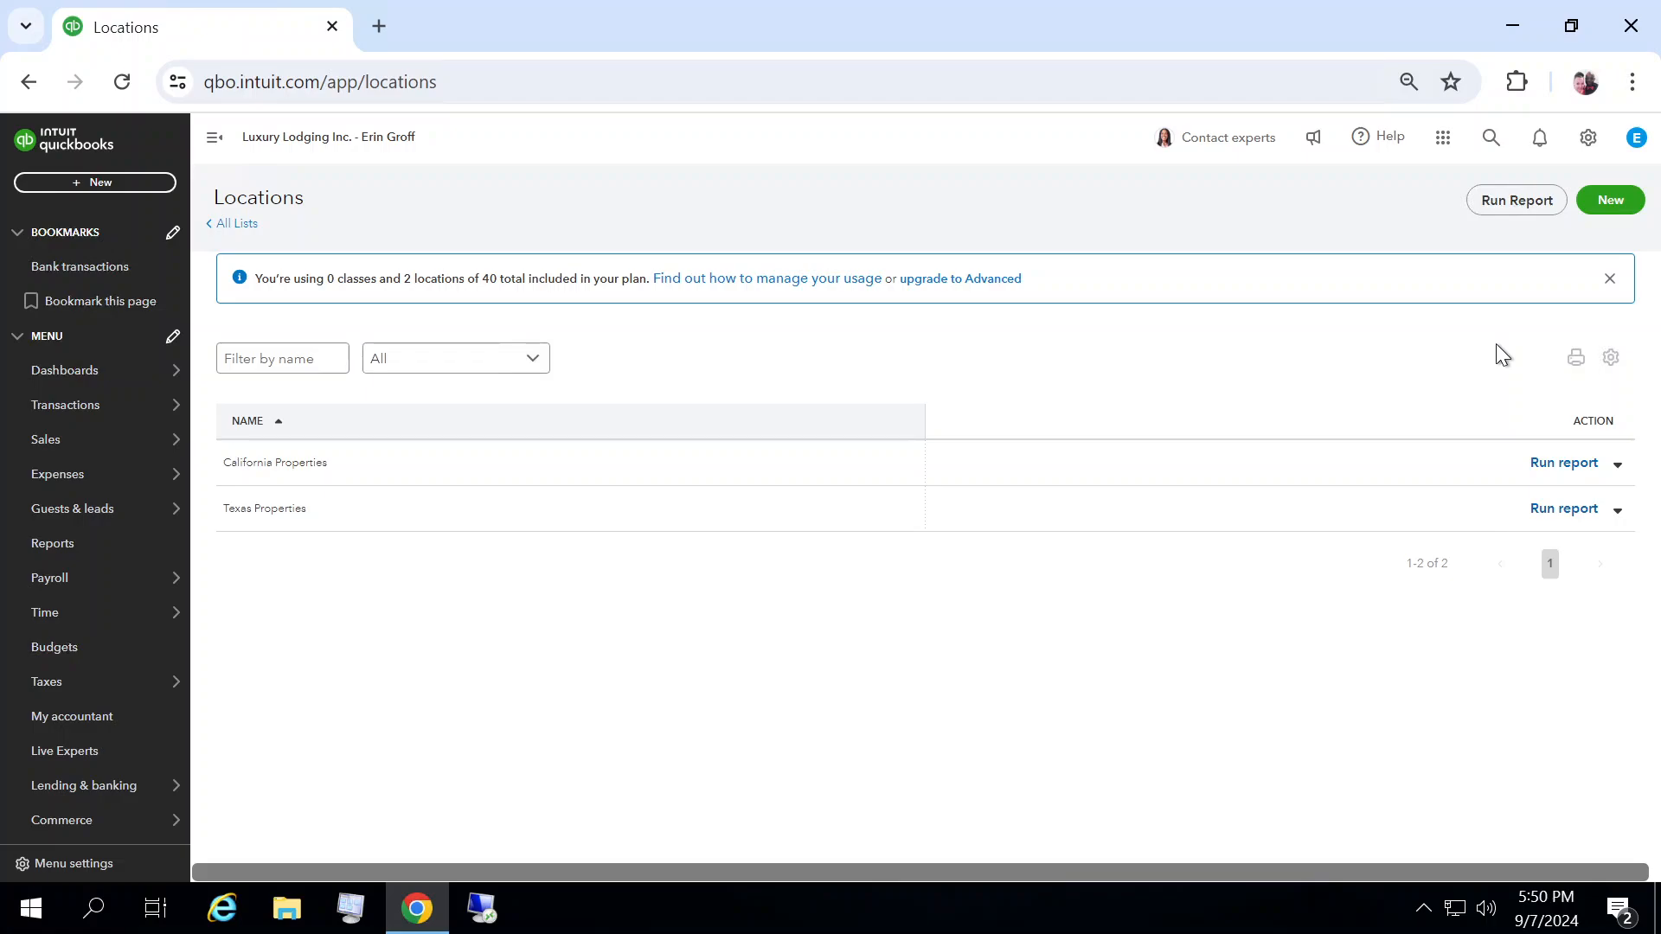
Step: Start a new invoice for guest Astro Jetson again from the Sales Guests list
{"action": "mouse_move", "coordinate": [96, 386]}
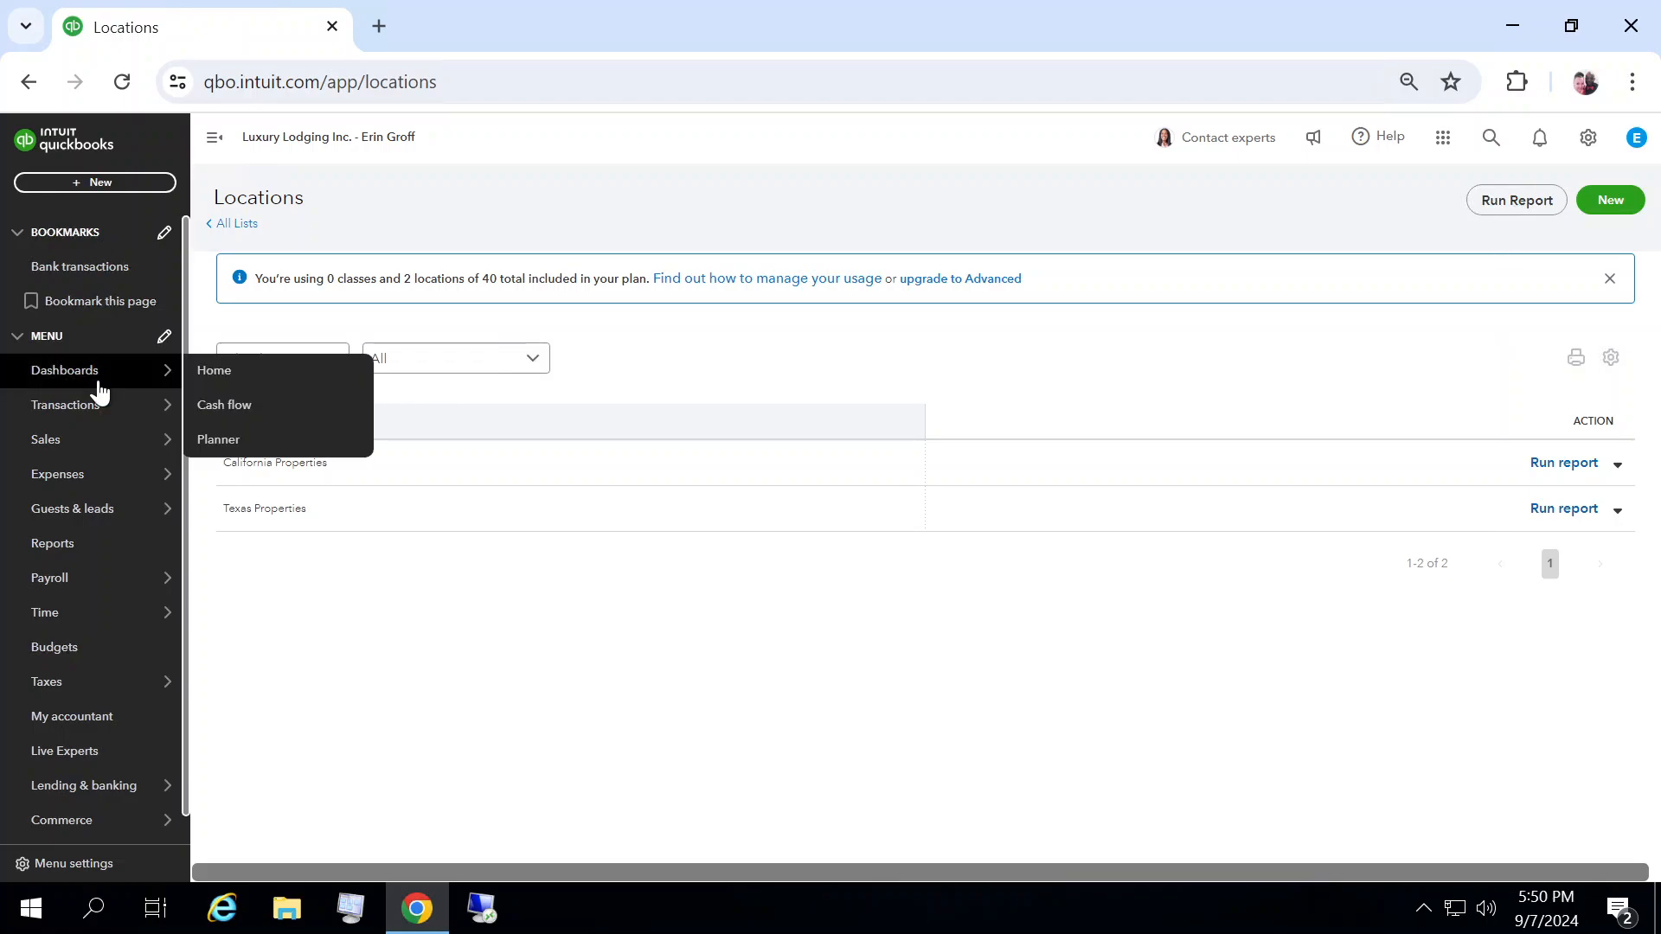
{"action": "left_click", "coordinate": [63, 448]}
{"action": "left_click", "coordinate": [799, 240]}
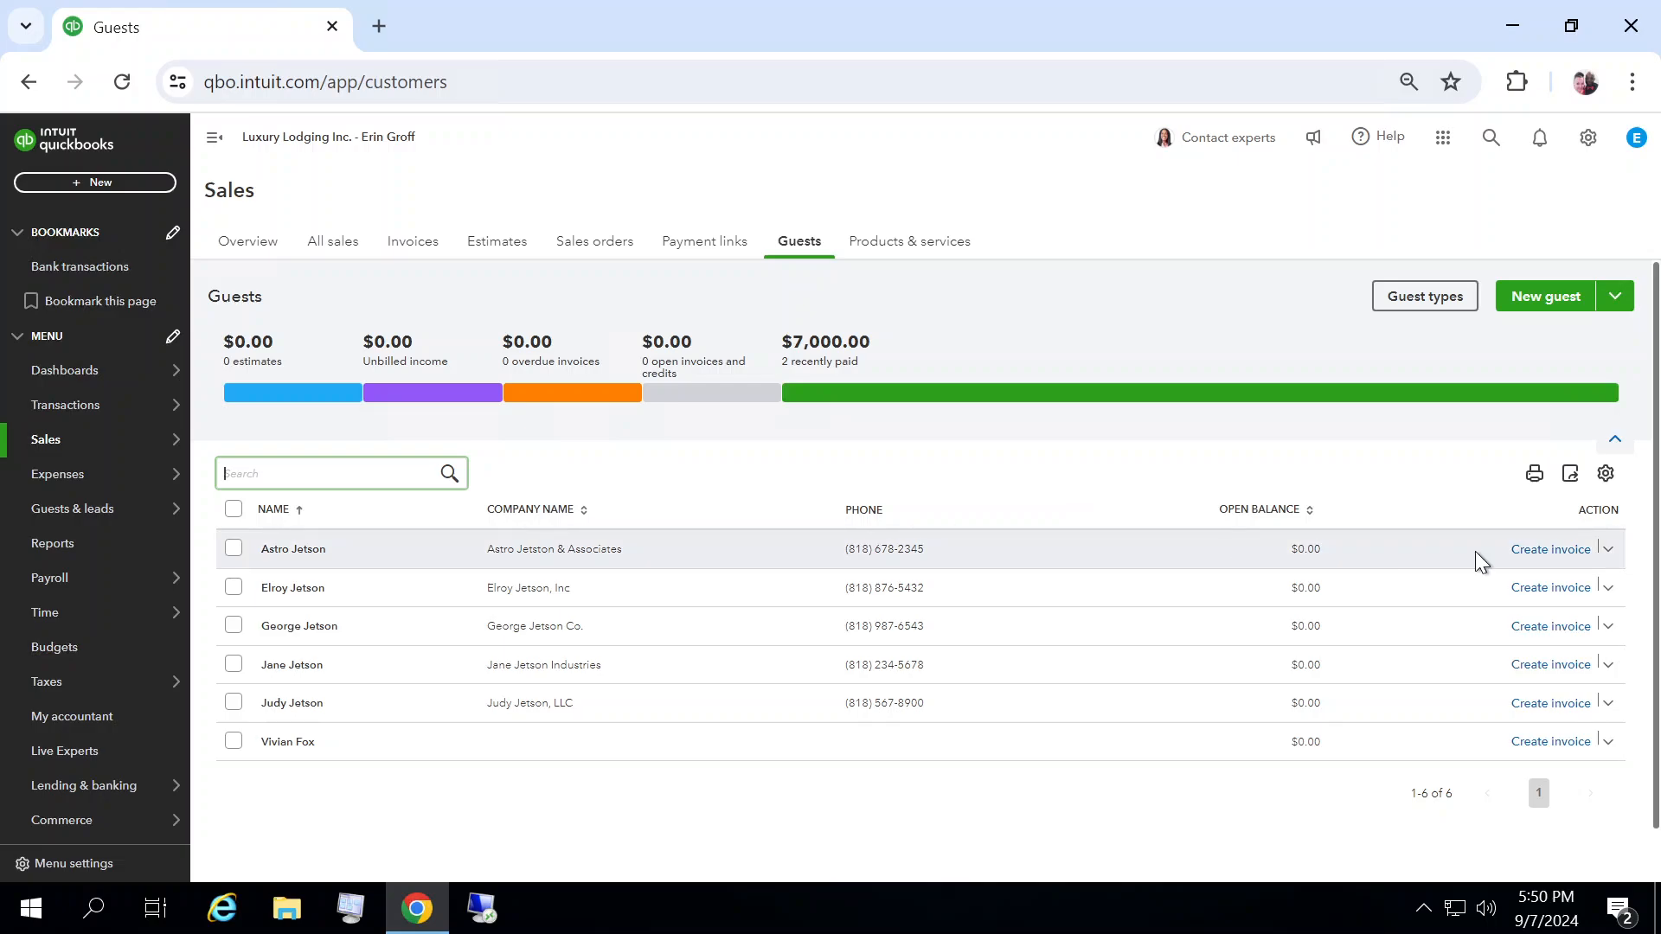
{"action": "left_click", "coordinate": [1531, 554]}
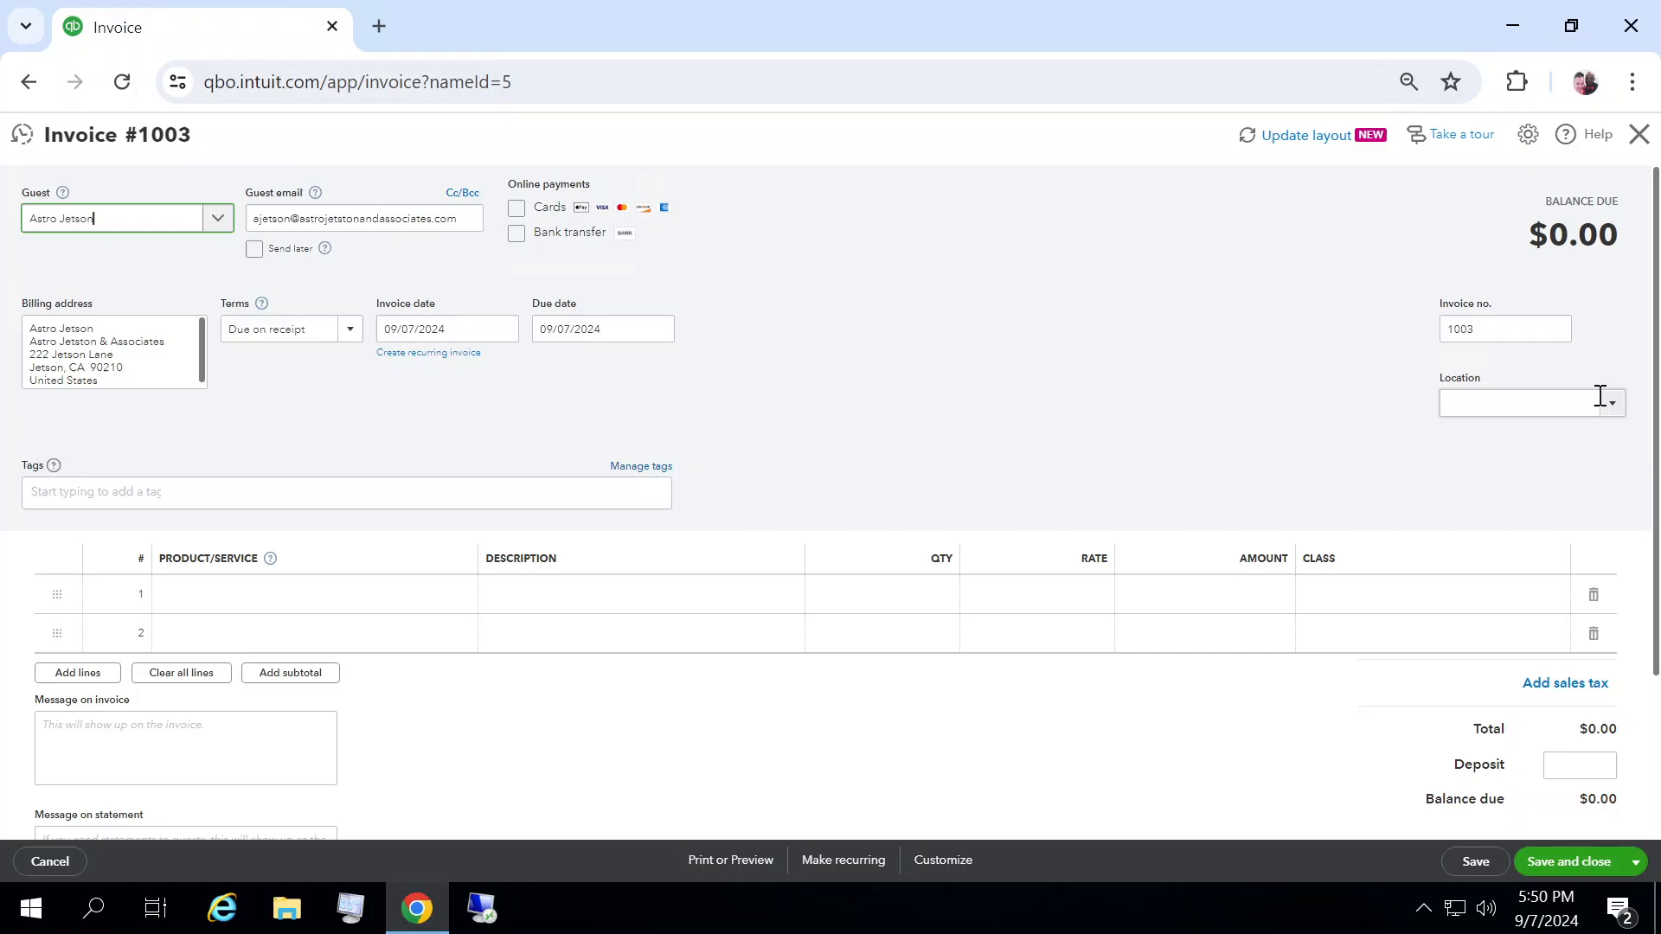
Step: Set the invoice due date to 09/11/2024
{"action": "left_click", "coordinate": [1598, 400]}
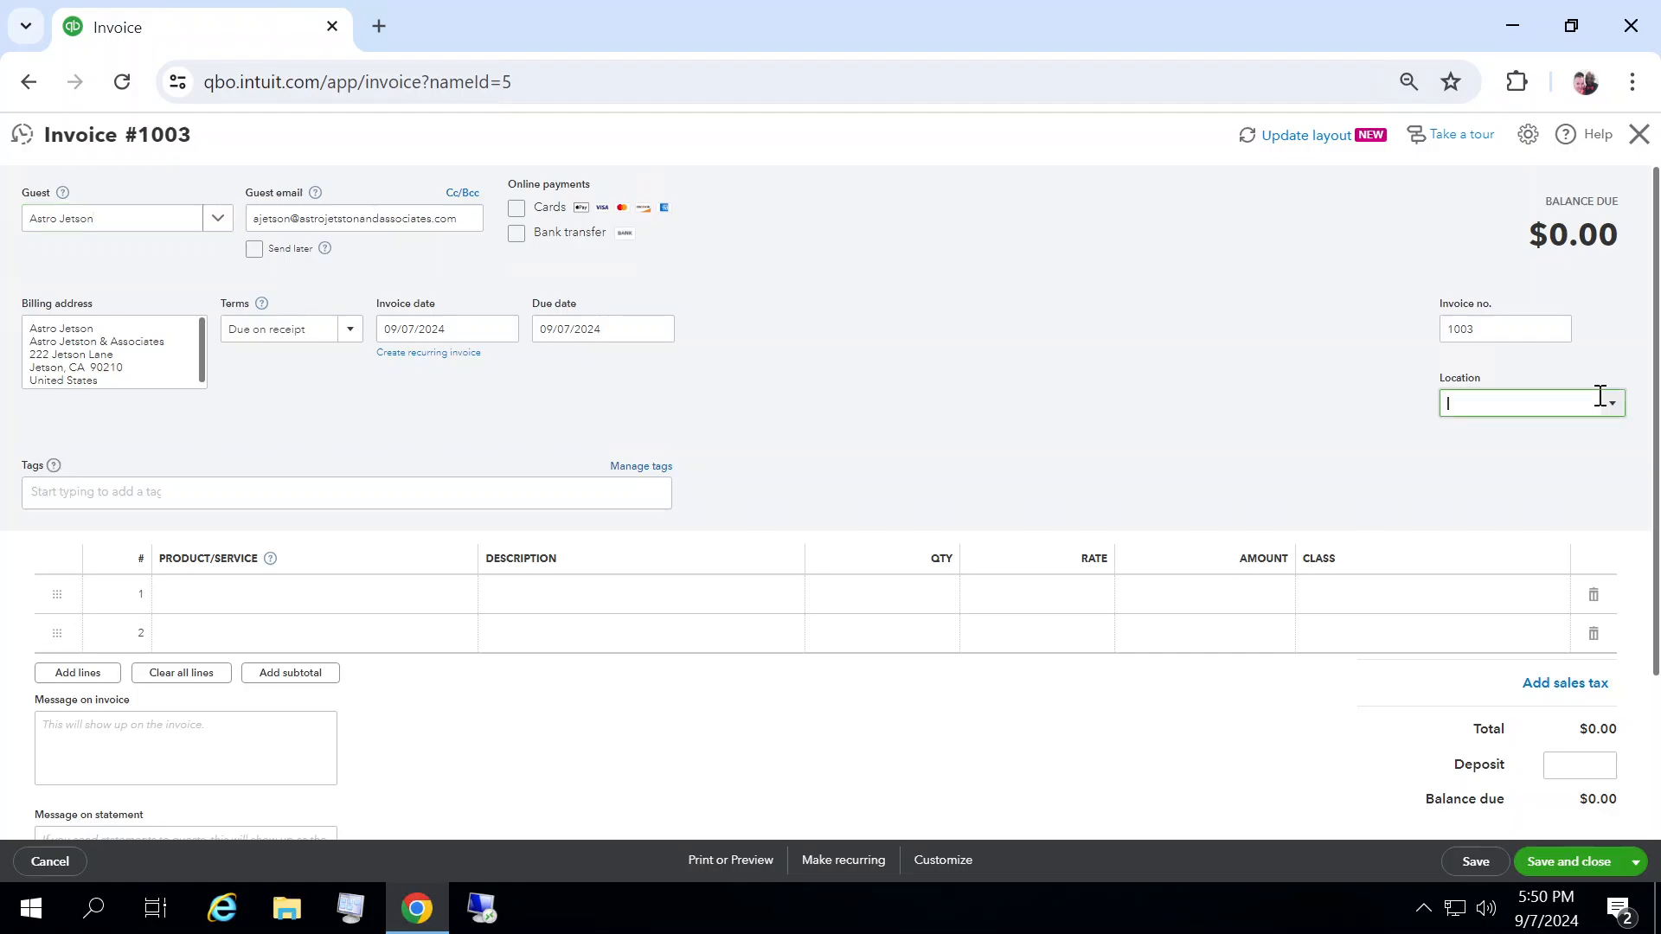
{"action": "left_click", "coordinate": [1615, 406]}
{"action": "left_click", "coordinate": [1614, 407]}
{"action": "left_click", "coordinate": [659, 331]}
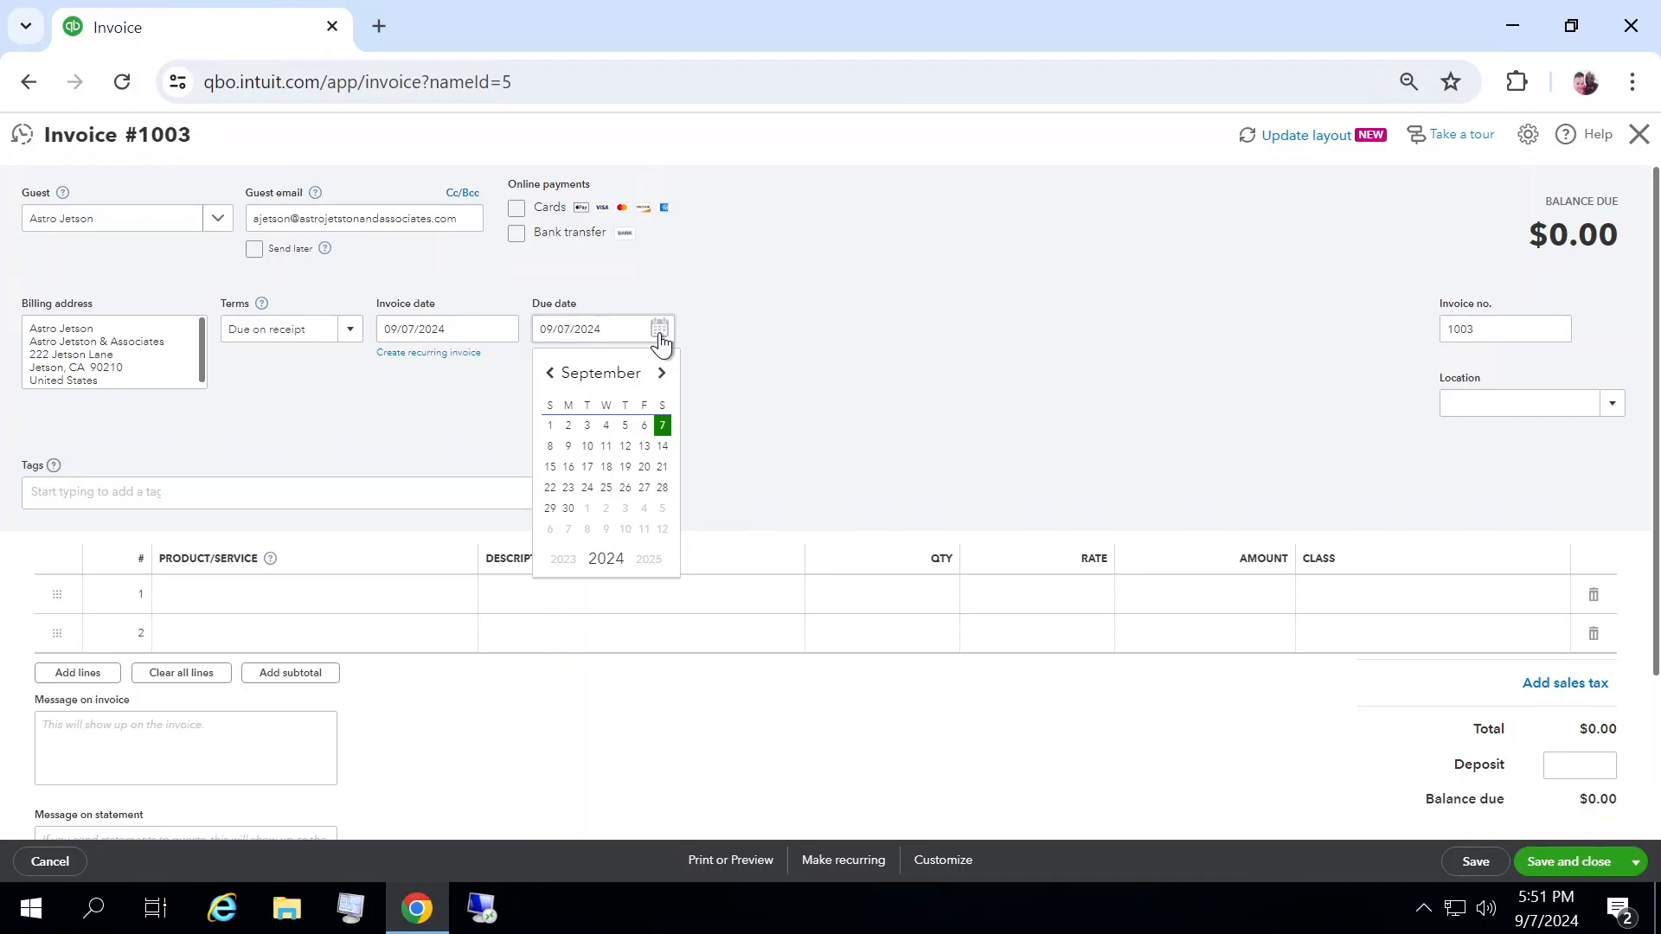
{"action": "left_click", "coordinate": [606, 445]}
Step: Add the product Austin - 1 BD plus LOFT to the first invoice line
{"action": "left_click", "coordinate": [218, 588]}
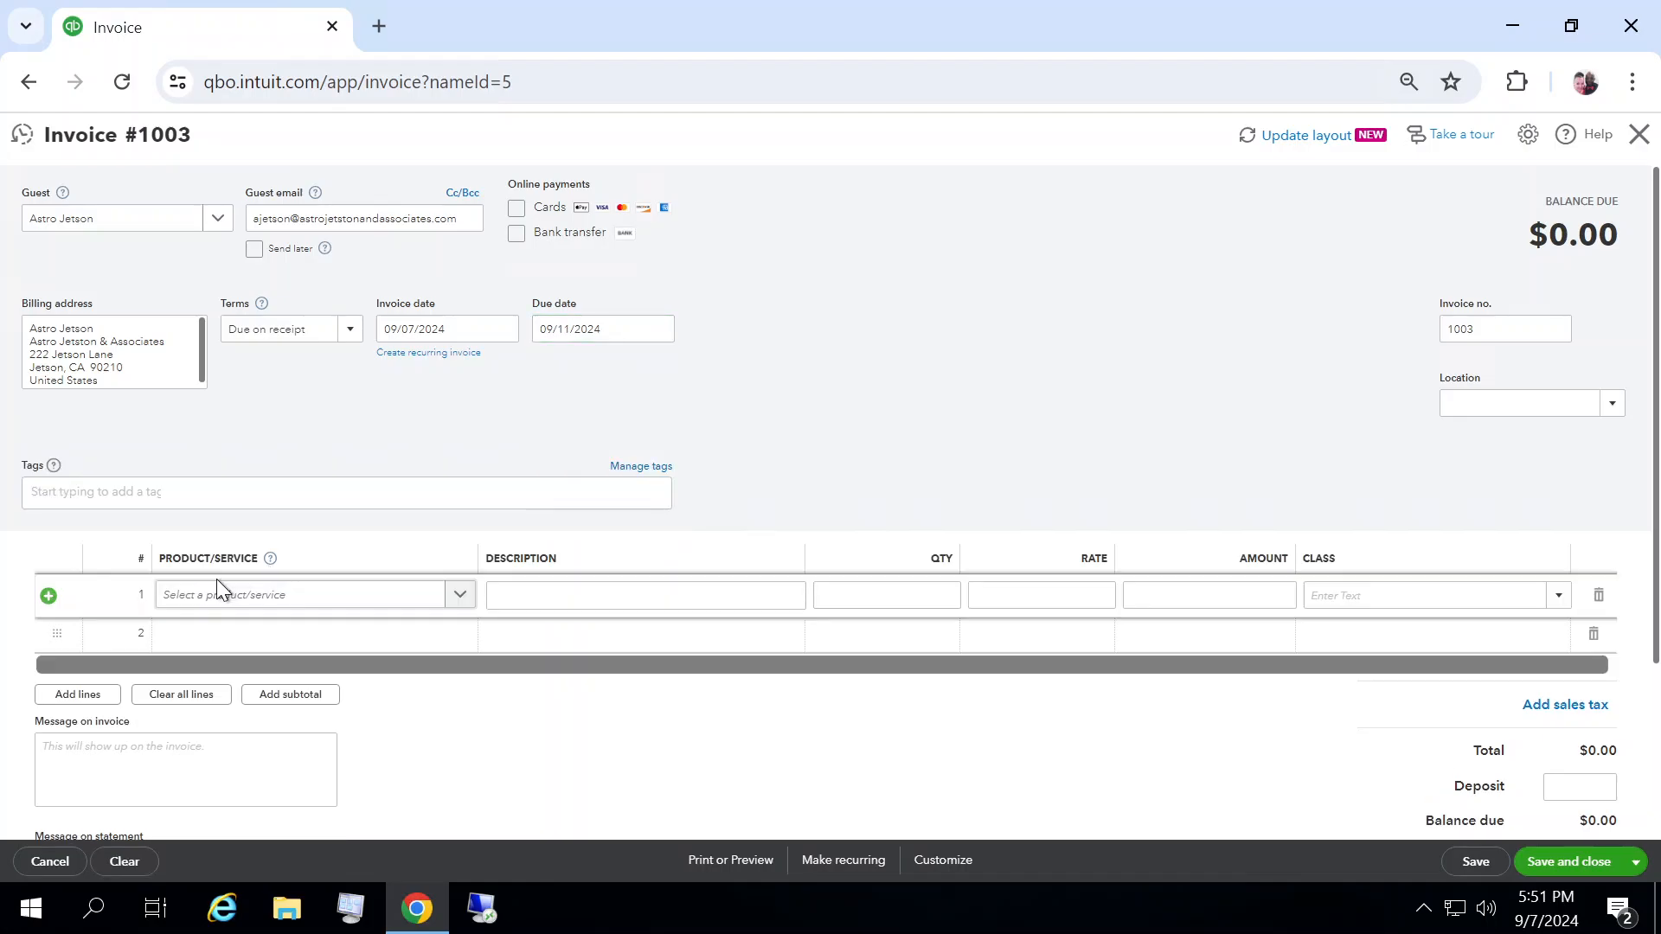
{"action": "left_click", "coordinate": [462, 606]}
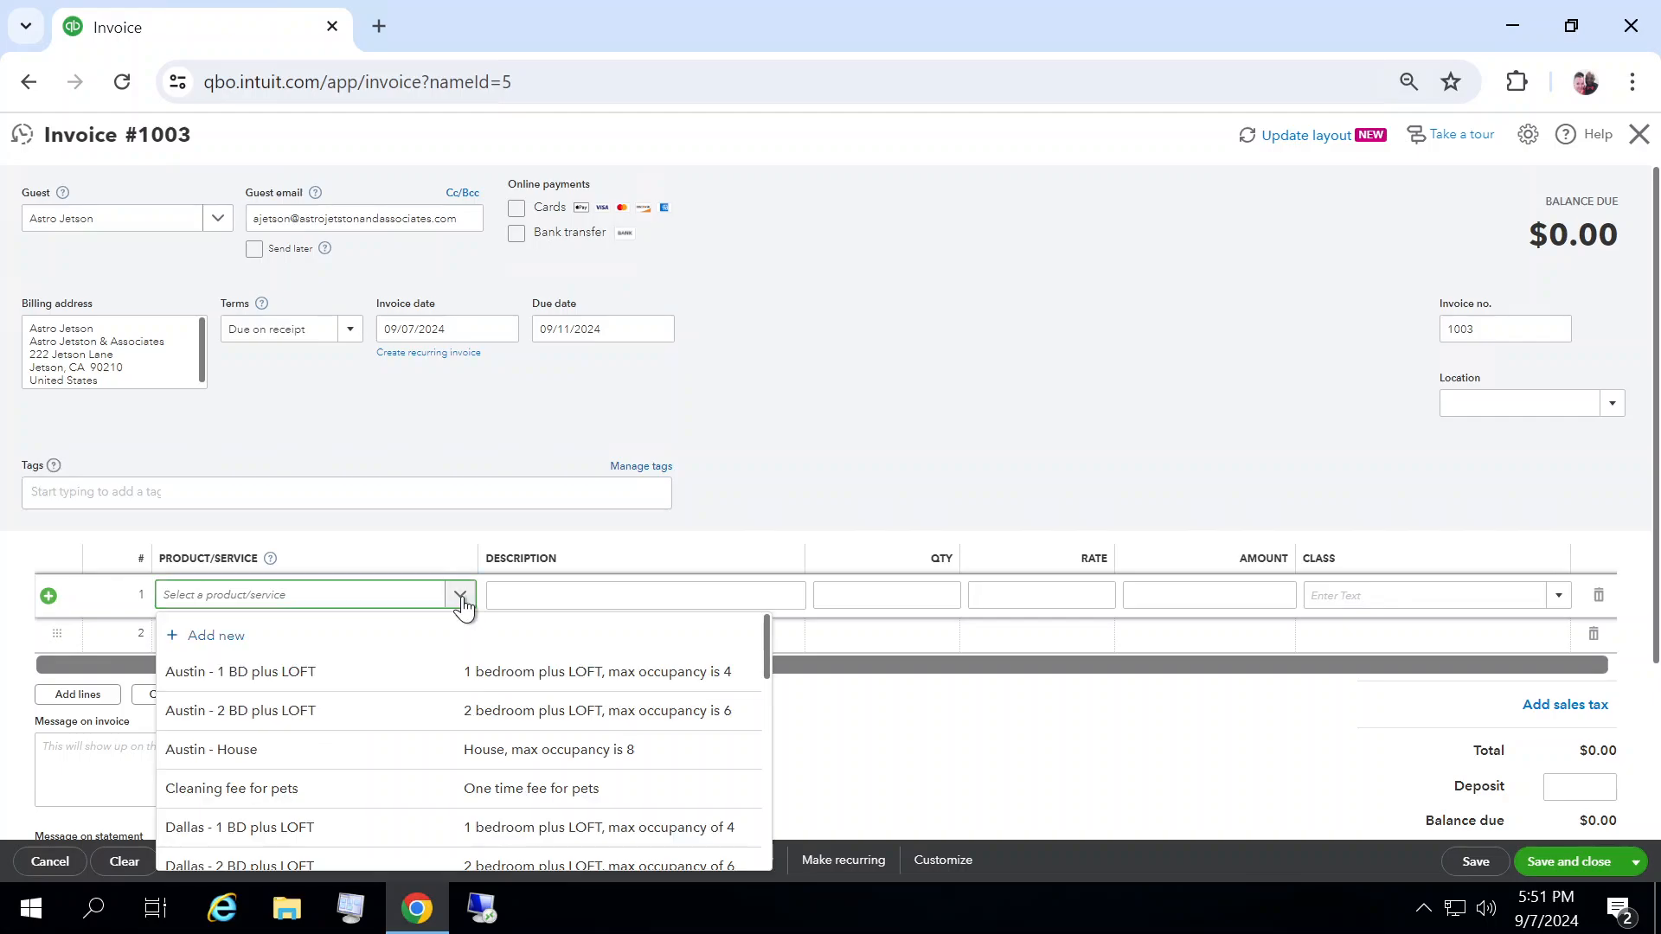
{"action": "left_click", "coordinate": [278, 671]}
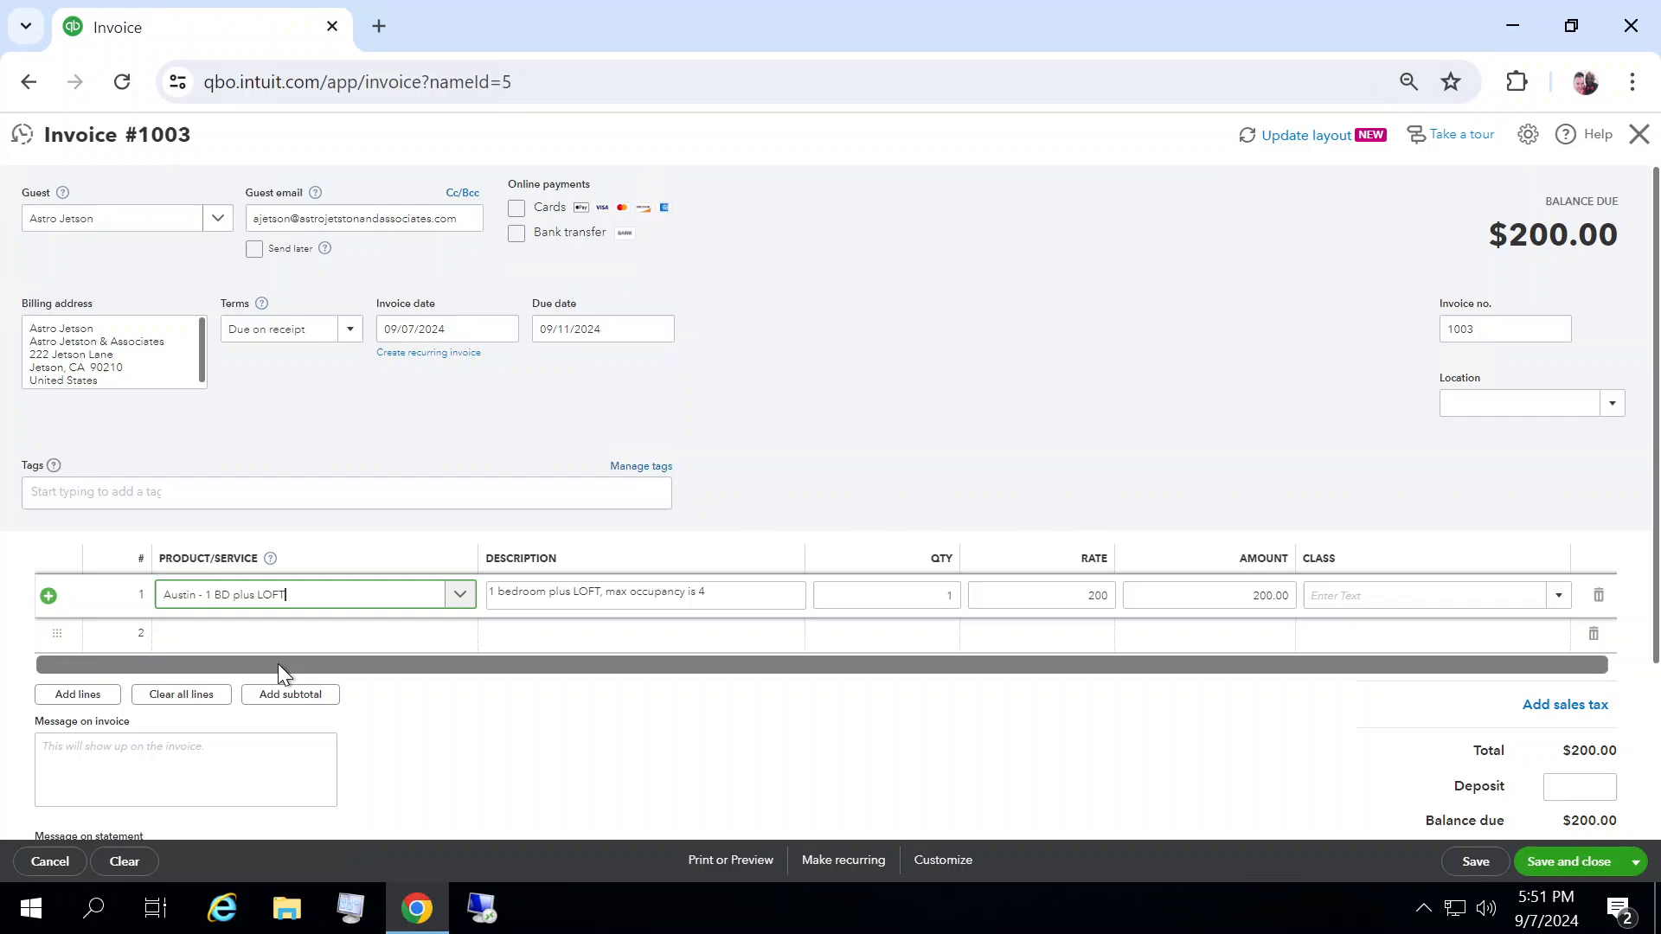
Step: Replace the line's description with "7 DAYS, check in 8/16"
{"action": "left_click", "coordinate": [722, 598]}
{"action": "key", "text": "ctrl+a"}
{"action": "key", "text": "BackSpace"}
{"action": "type", "text": "7 DAYS"}
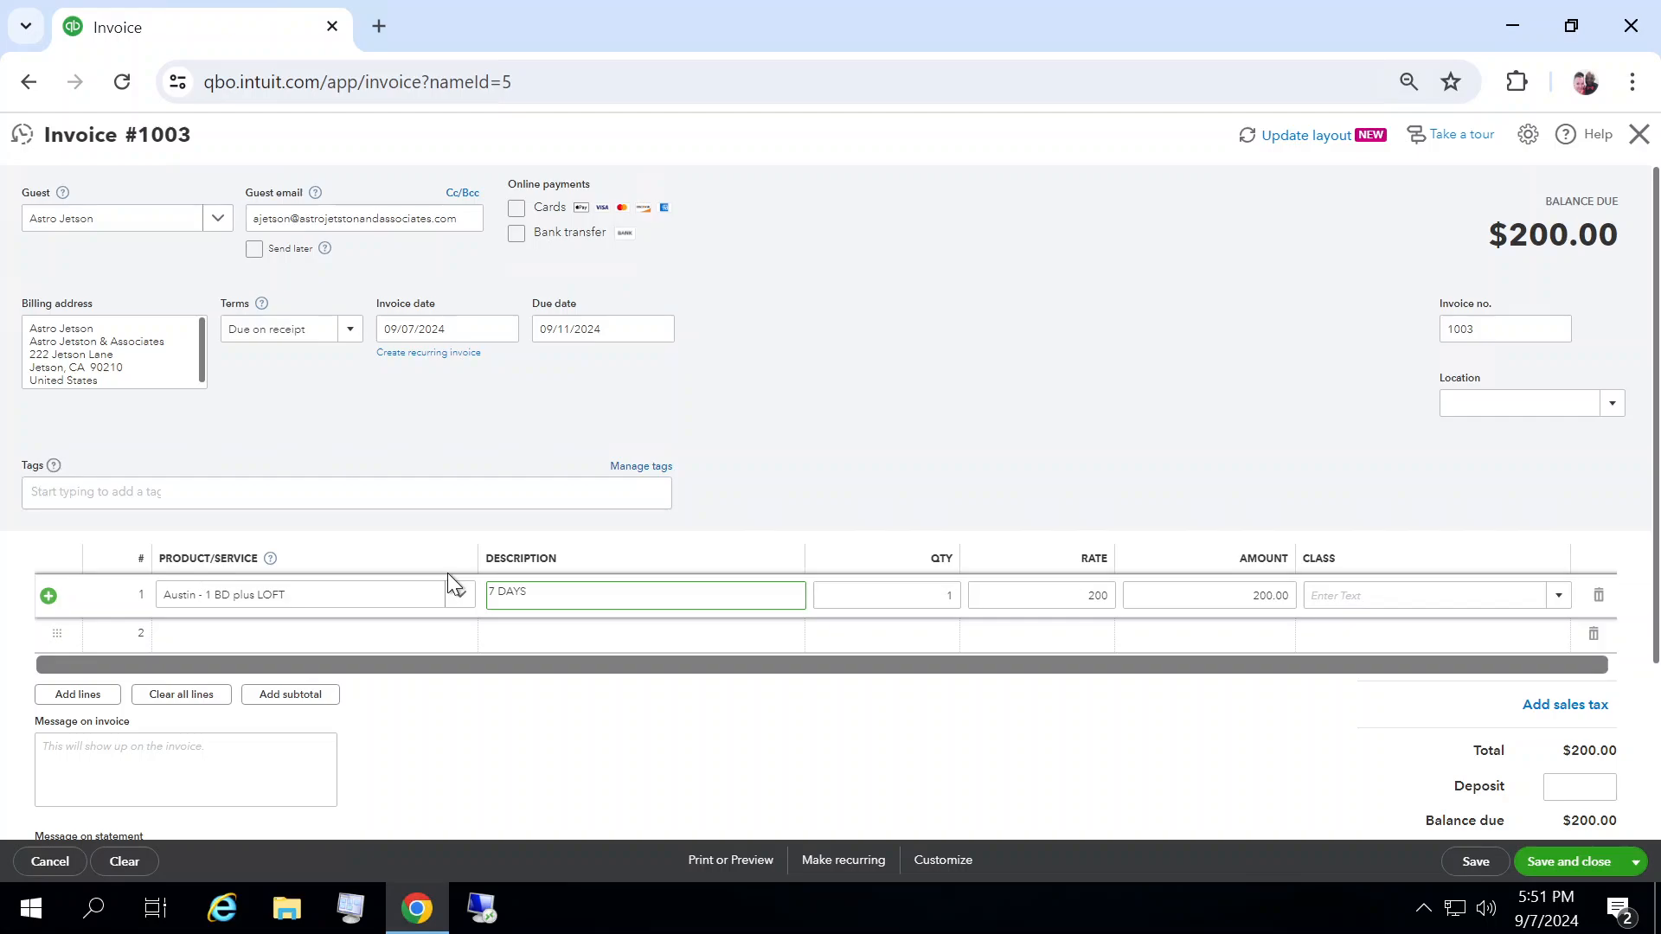
{"action": "type", "text": ", check in 8/16"}
{"action": "key", "text": "Tab"}
{"action": "key", "text": "Tab"}
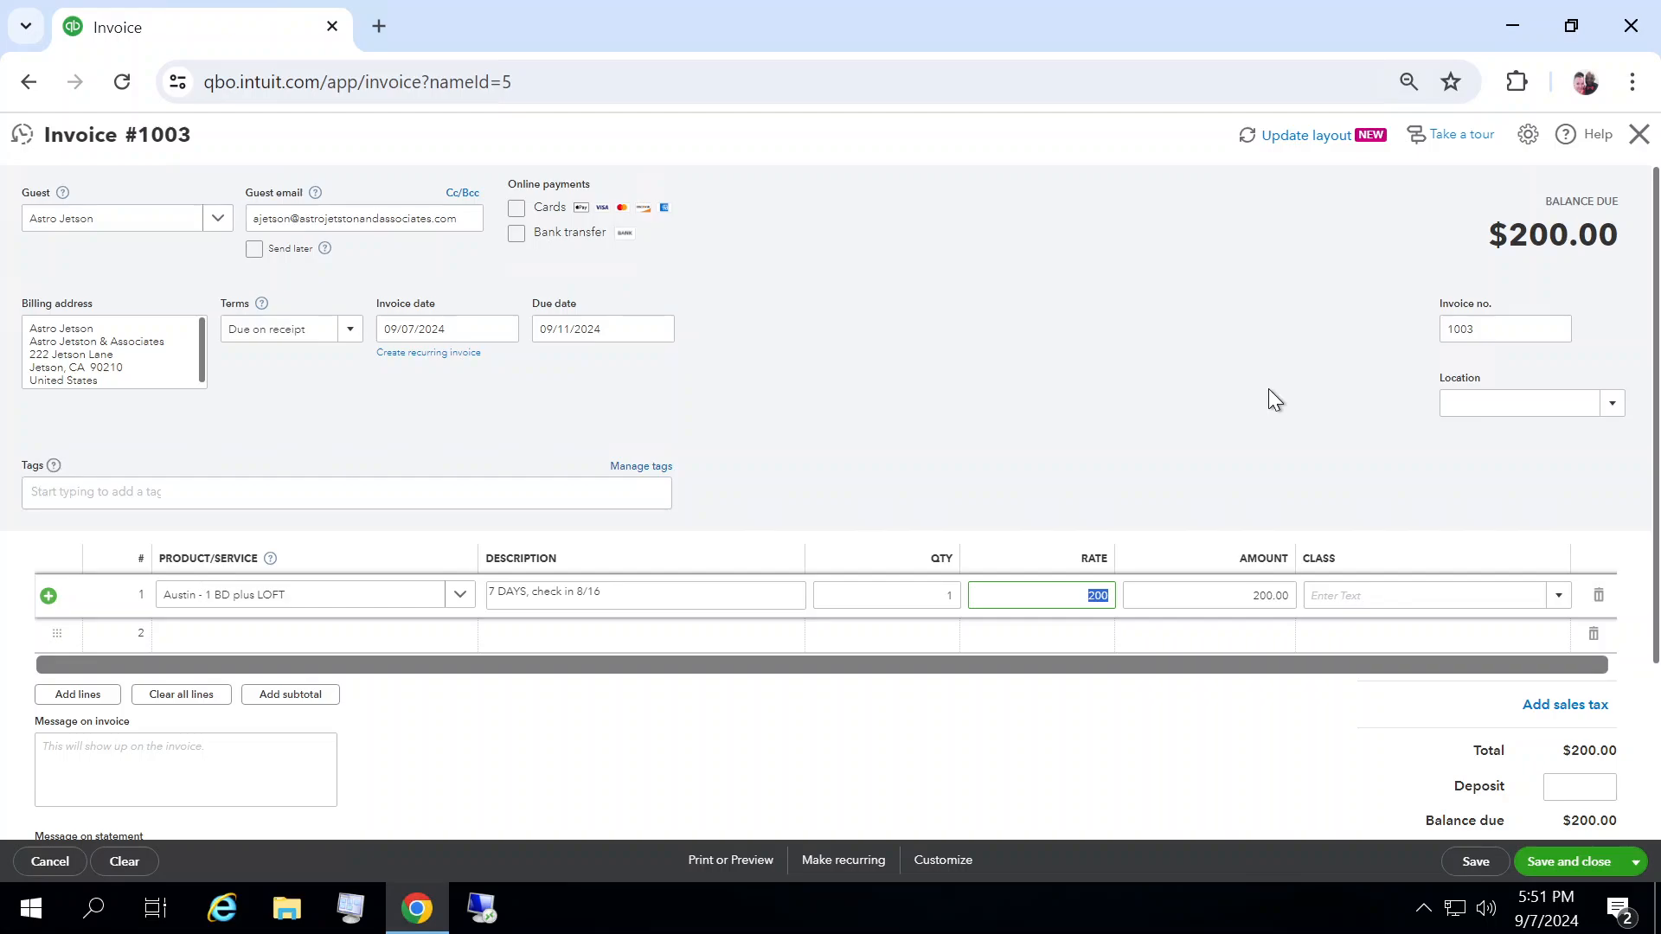
Step: Try to create a new location named Texas Properties from the invoice's location field
{"action": "left_click", "coordinate": [1611, 404]}
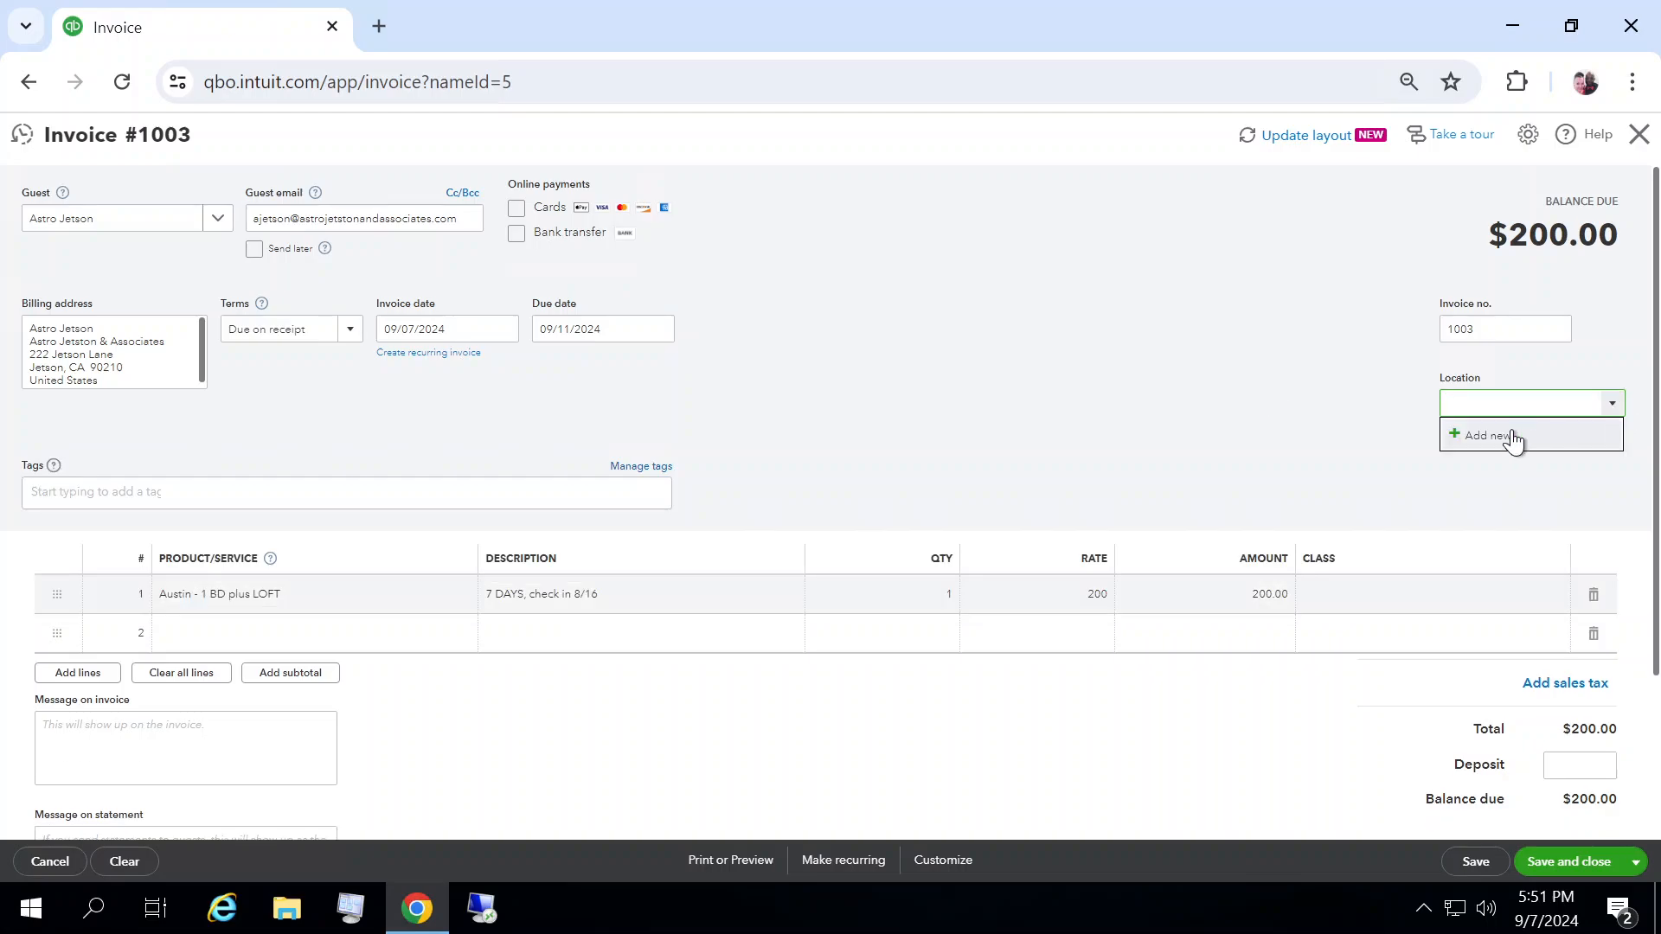
{"action": "left_click", "coordinate": [1513, 439]}
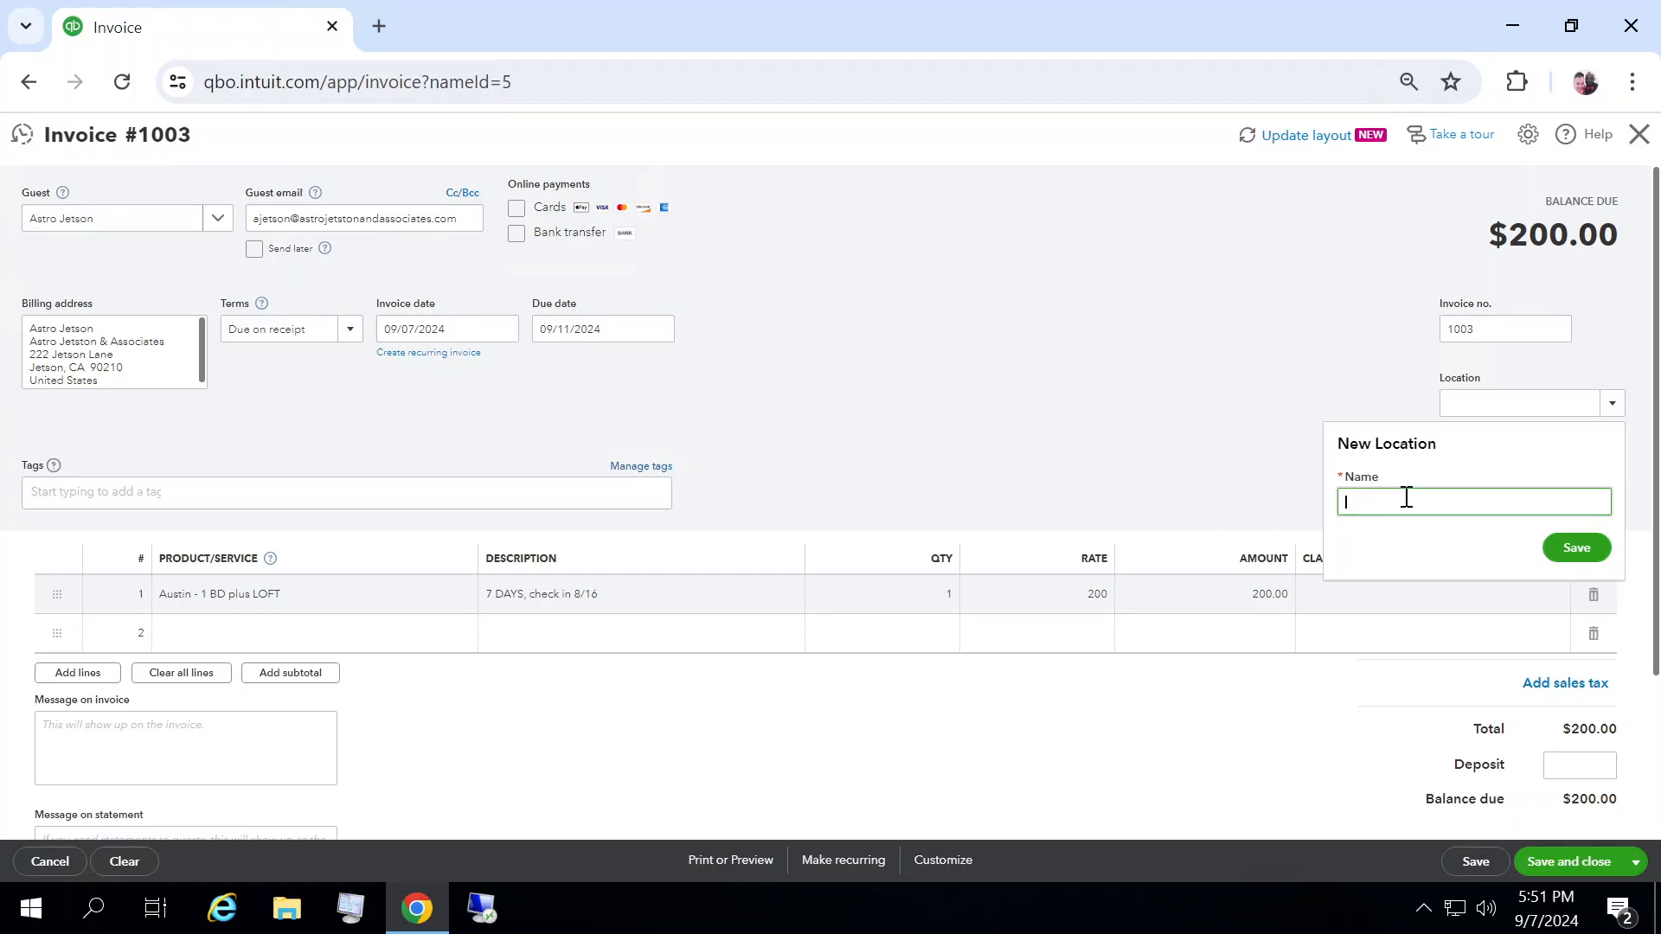
{"action": "type", "text": "Texas Properties"}
{"action": "left_click", "coordinate": [1590, 545]}
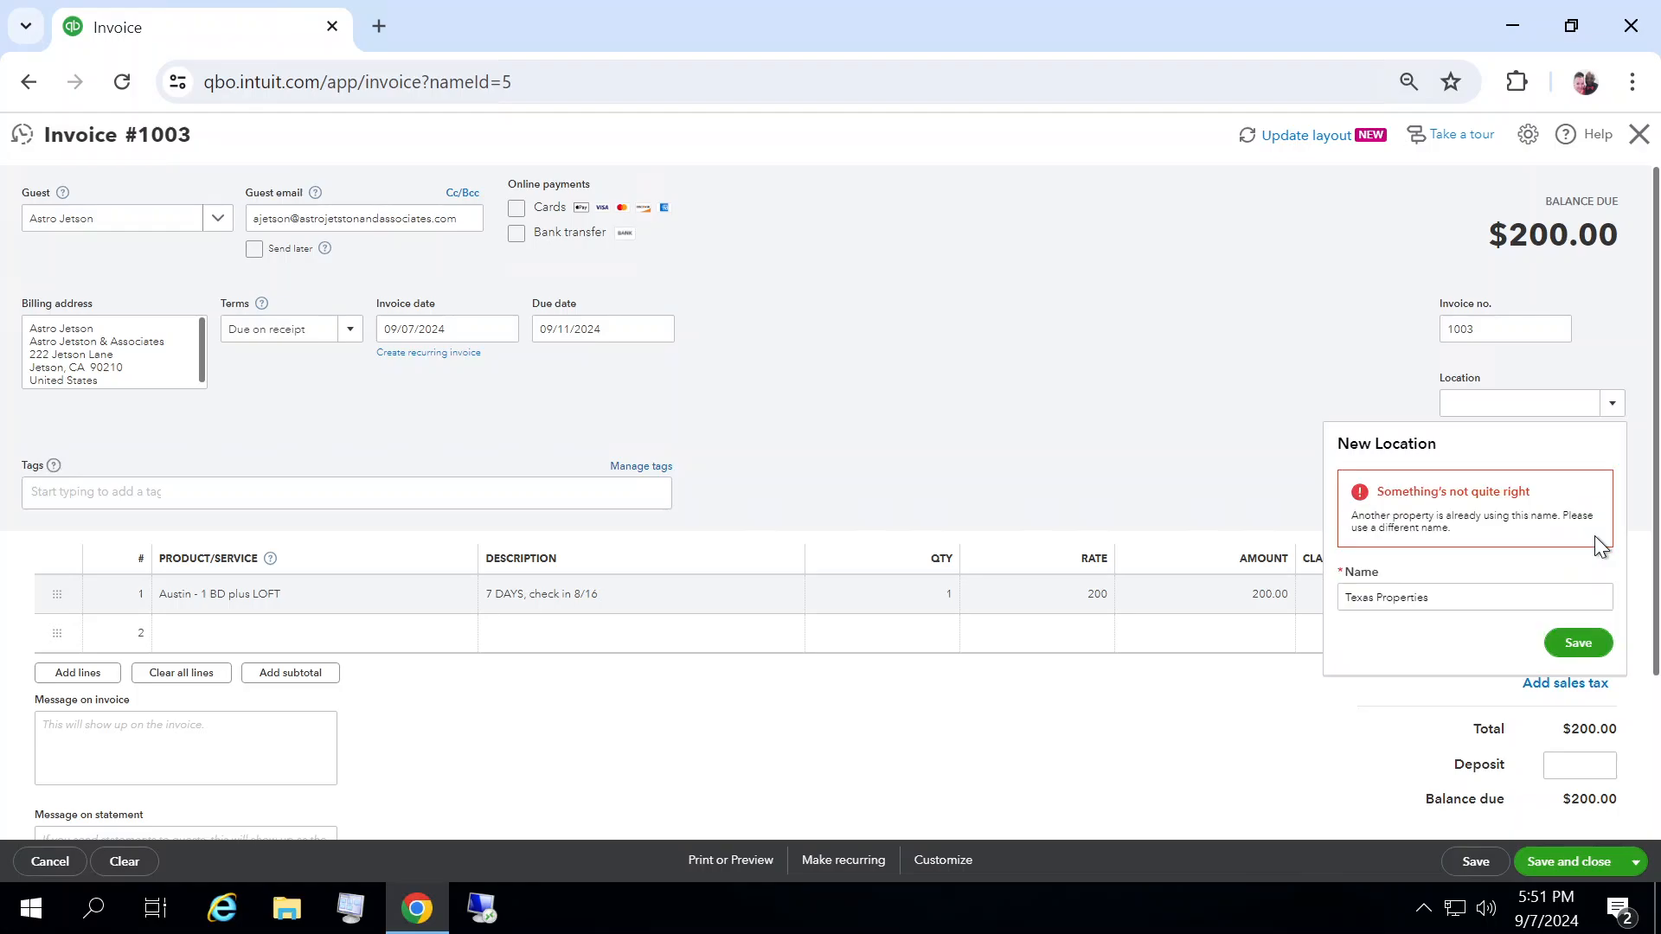
Step: Shorten the new location's name to Texas and save it
{"action": "triple_click", "coordinate": [1407, 605]}
{"action": "left_click", "coordinate": [1403, 605]}
{"action": "double_click", "coordinate": [1403, 602]}
{"action": "key", "text": "BackSpace"}
{"action": "left_click", "coordinate": [1588, 645]}
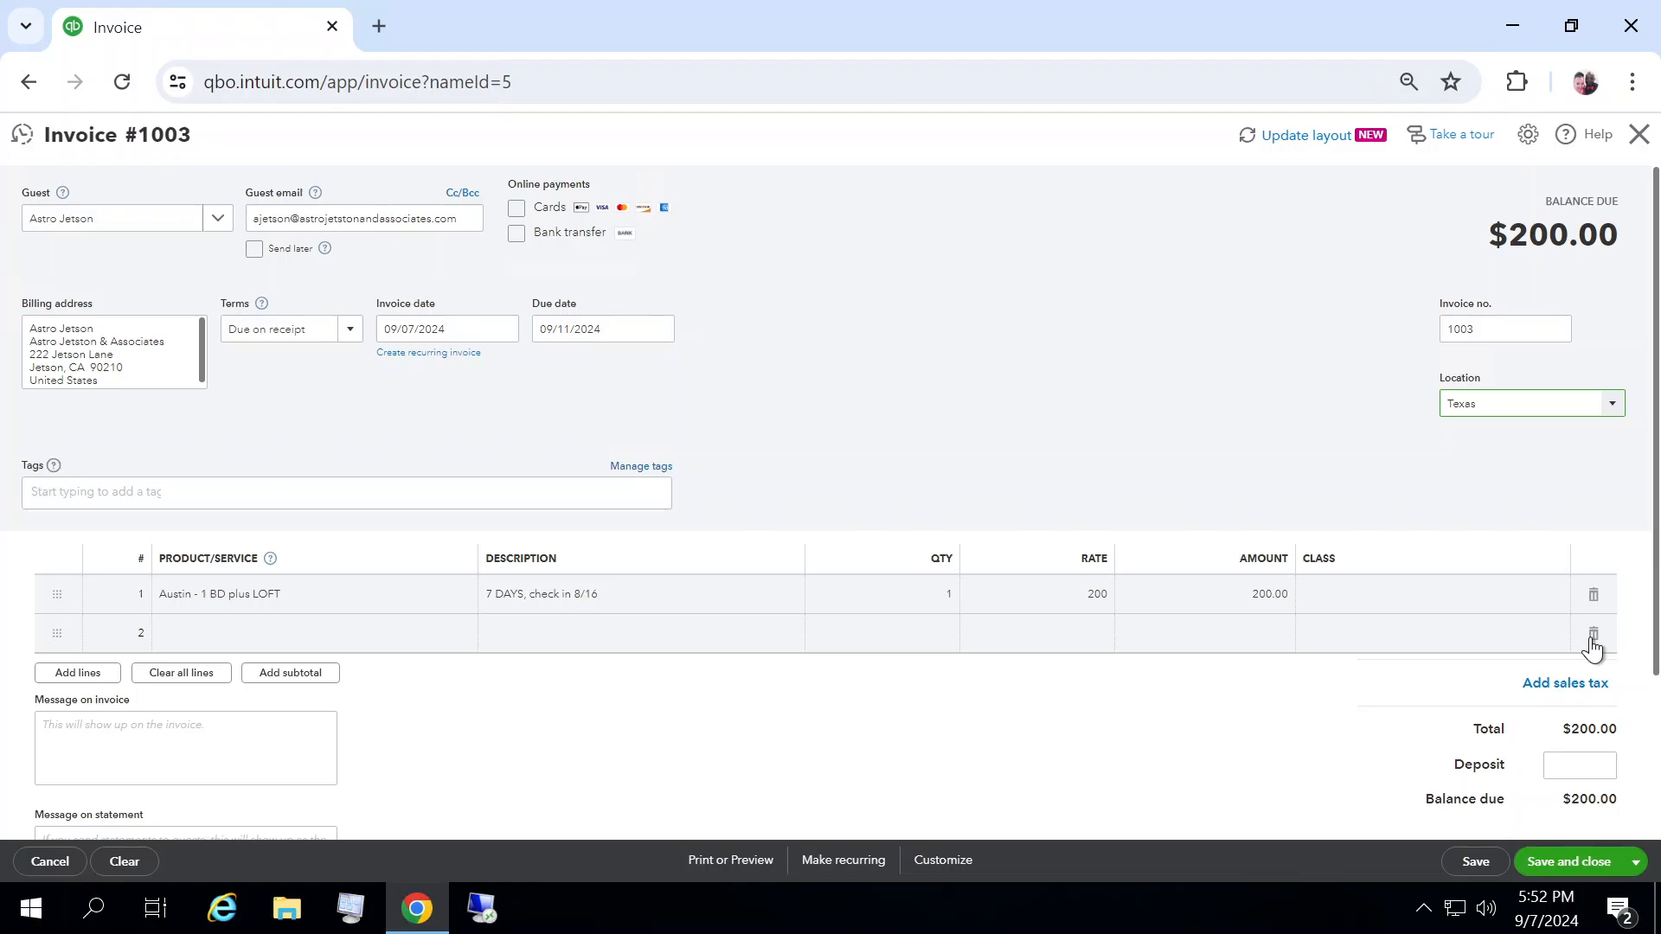
Step: Set the first line's amount to 1400.00
{"action": "left_click", "coordinate": [1254, 595]}
{"action": "type", "text": "14"}
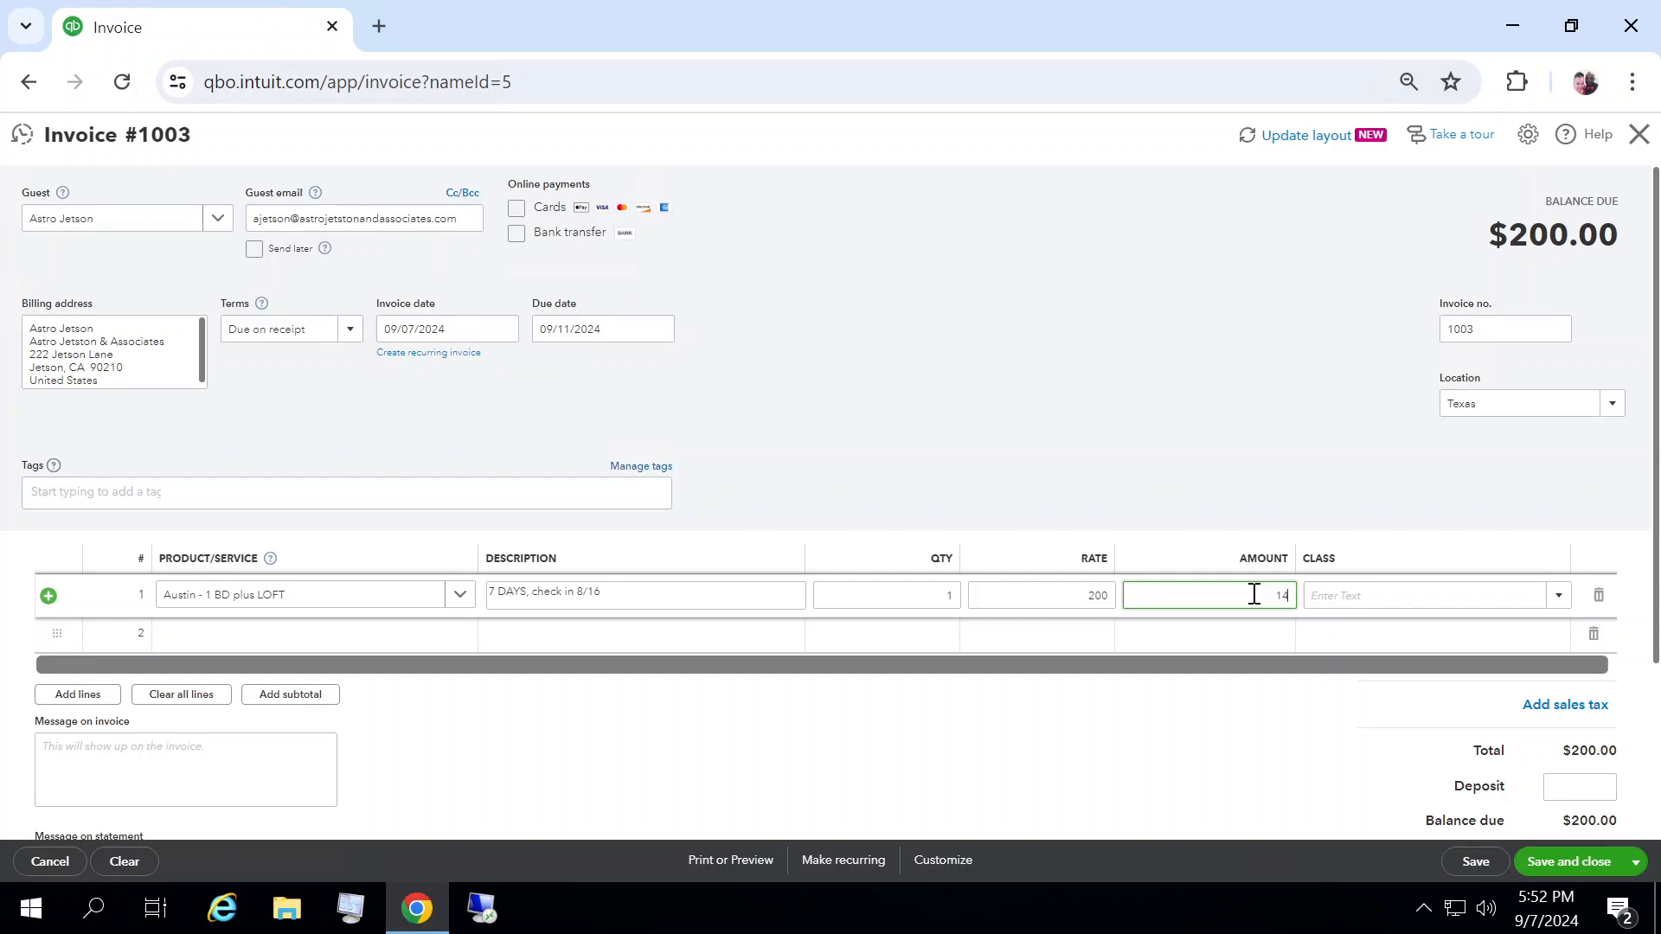
{"action": "type", "text": "00.00"}
{"action": "key", "text": "Tab"}
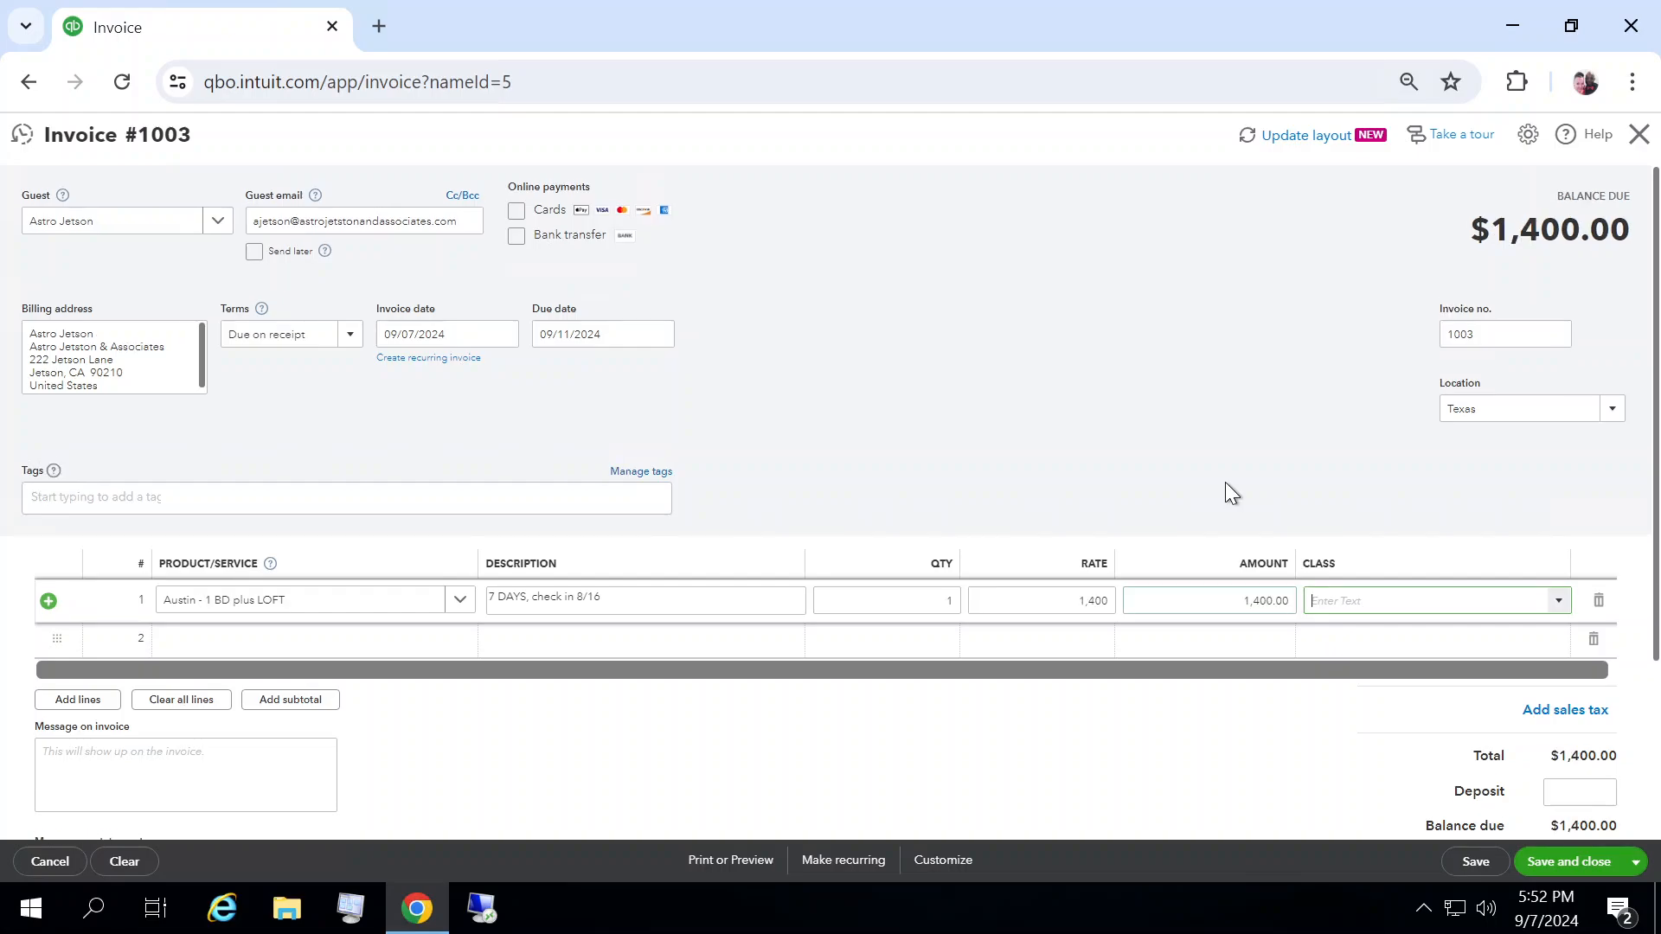
Step: Enter a deposit of 700 on the invoice
{"action": "left_click", "coordinate": [1560, 601]}
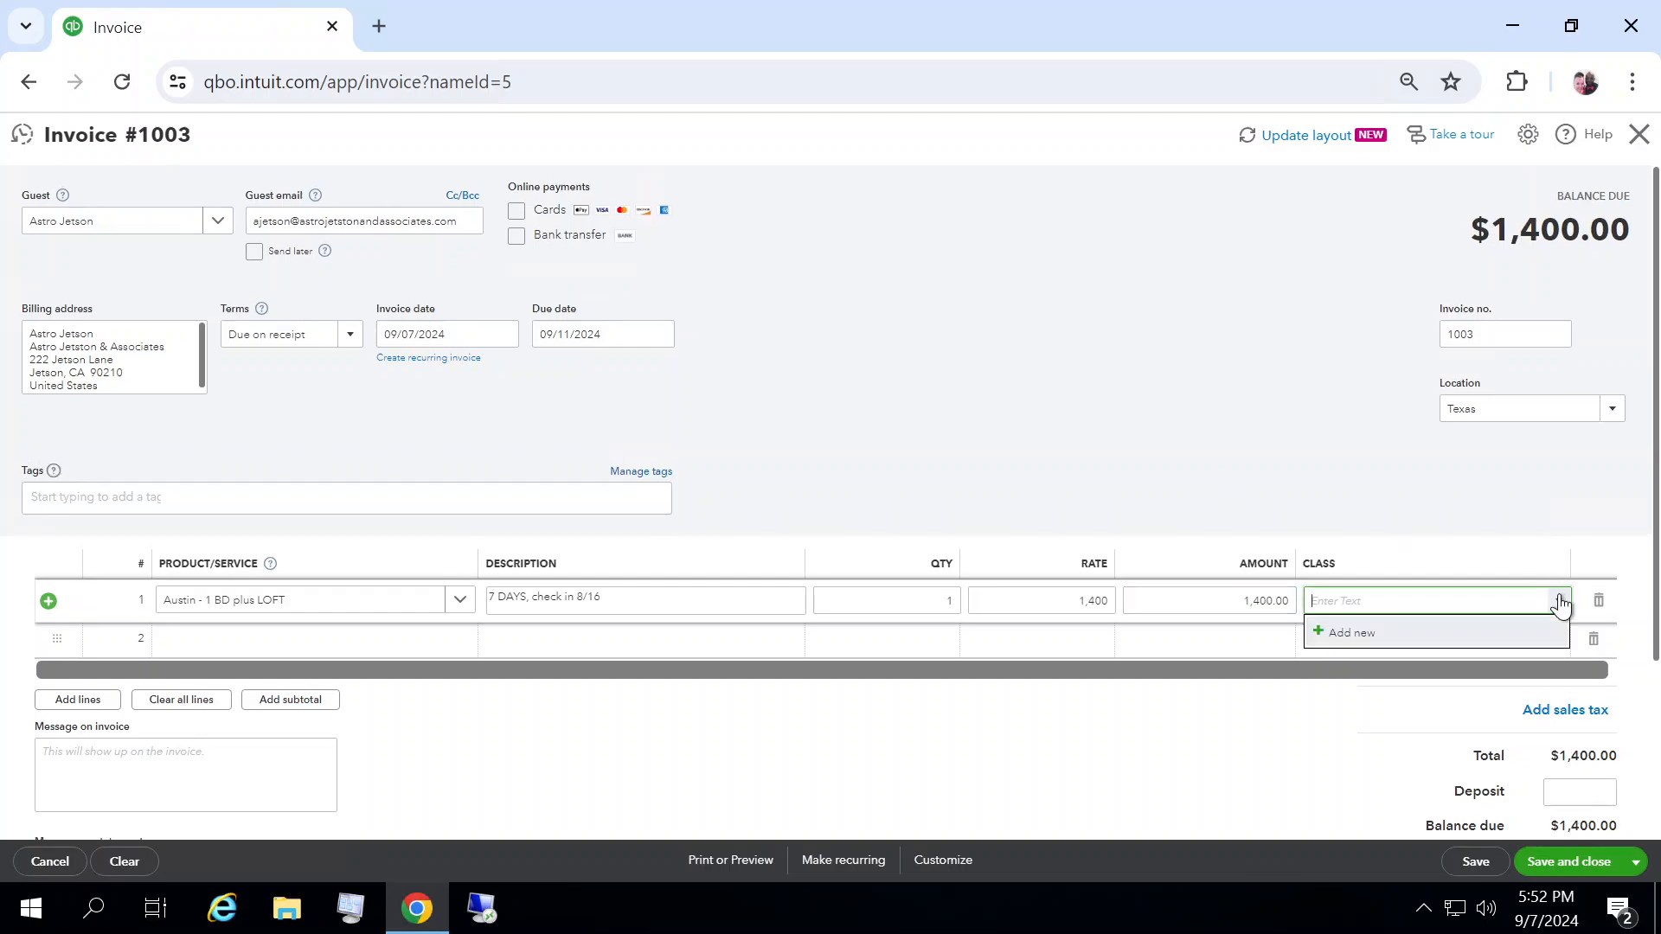
{"action": "left_click", "coordinate": [1559, 602]}
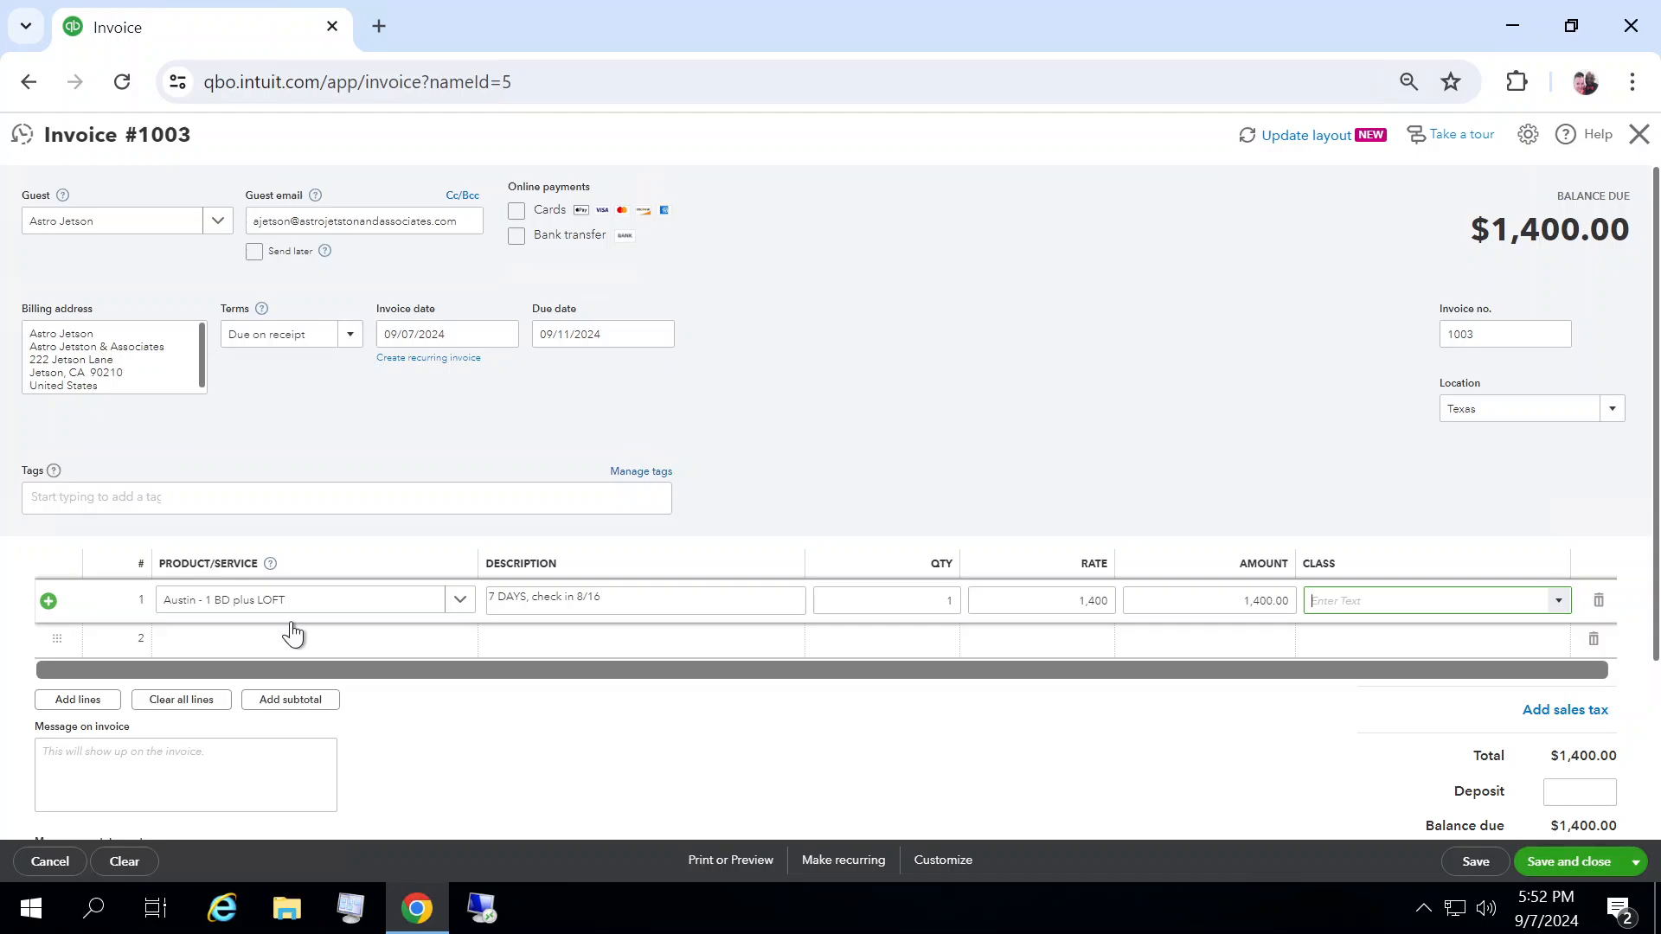
{"action": "left_click", "coordinate": [1573, 789]}
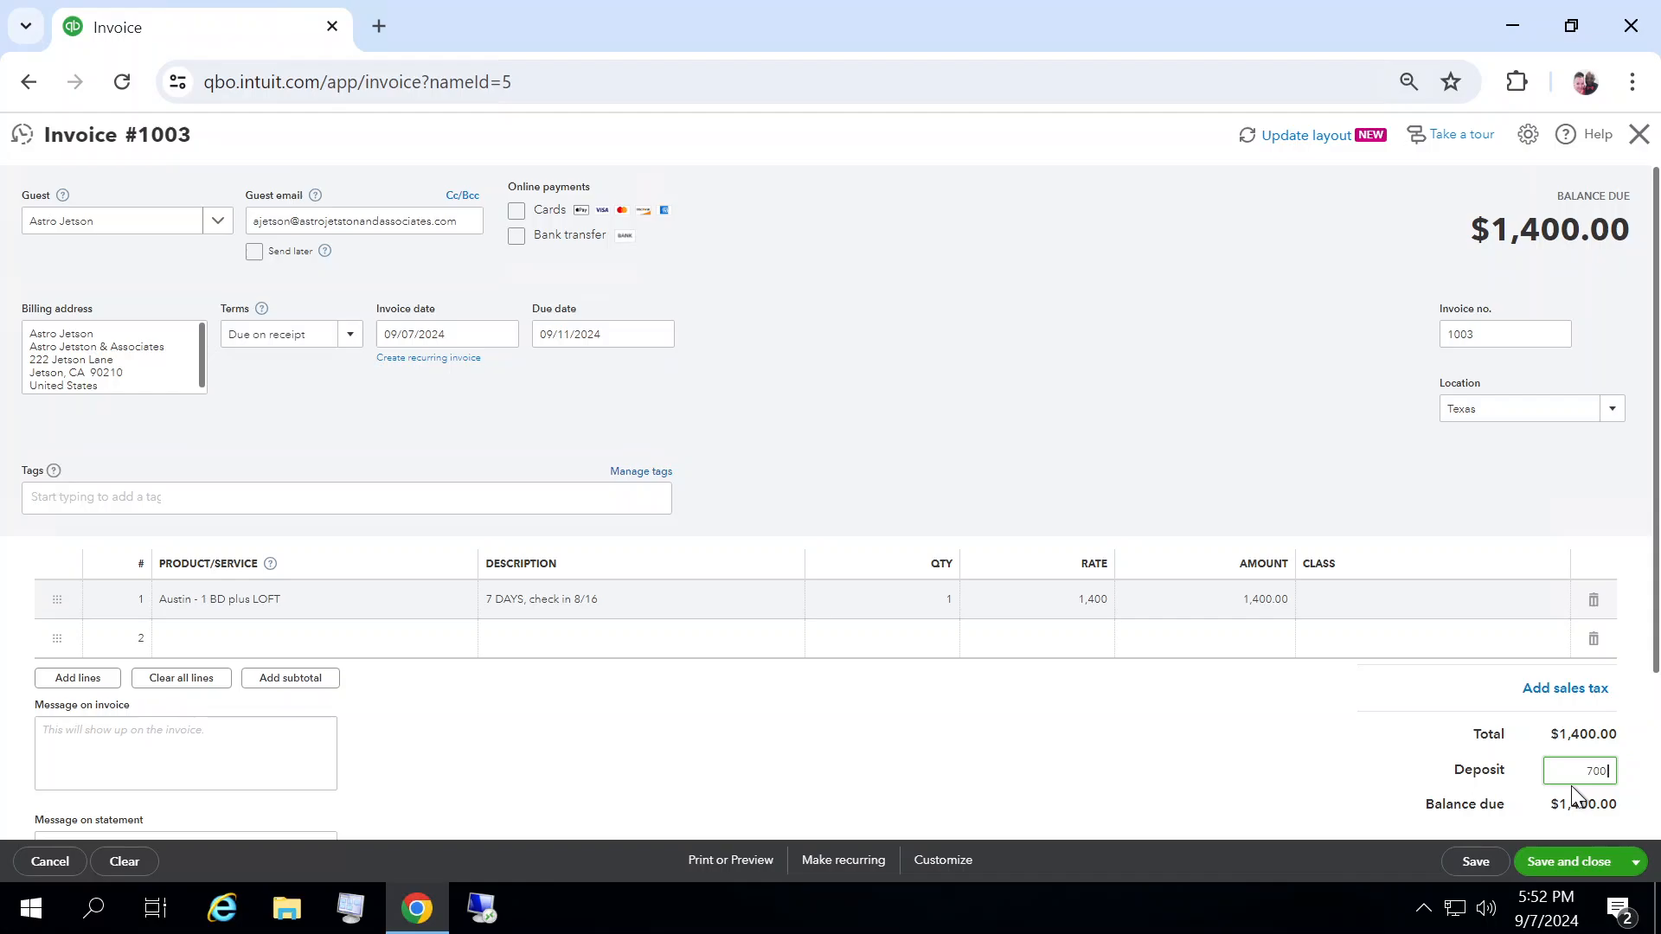
{"action": "left_click", "coordinate": [1296, 756]}
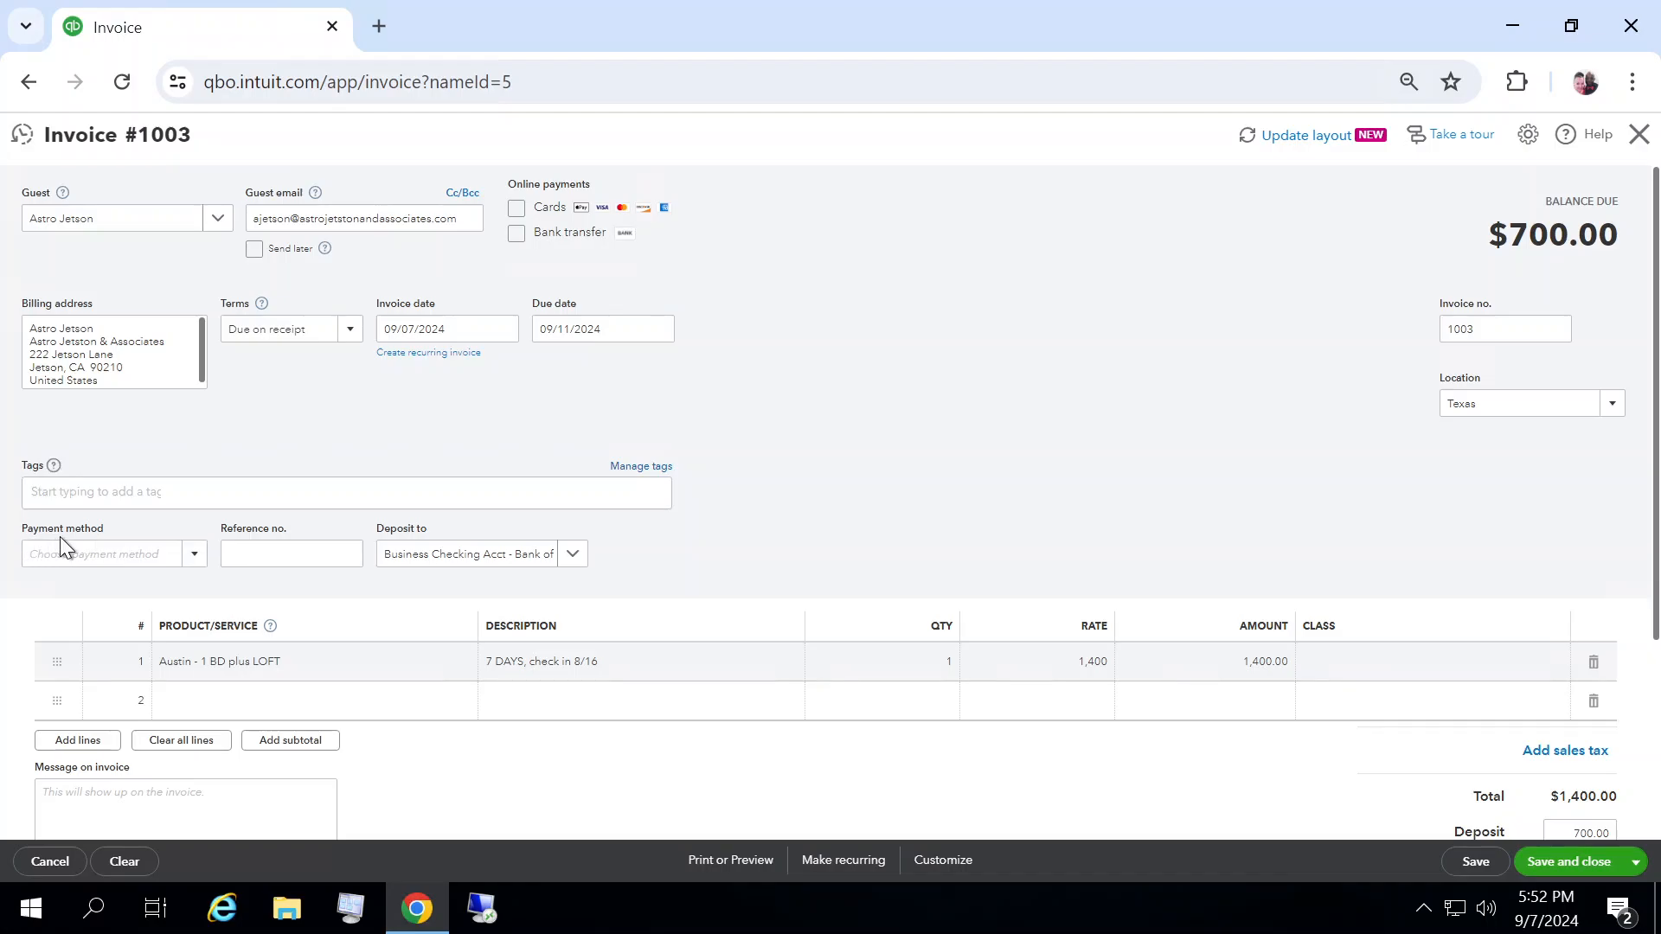
Step: Set the deposit's payment method to Credit Card and its reference number to 98765
{"action": "left_click", "coordinate": [200, 566]}
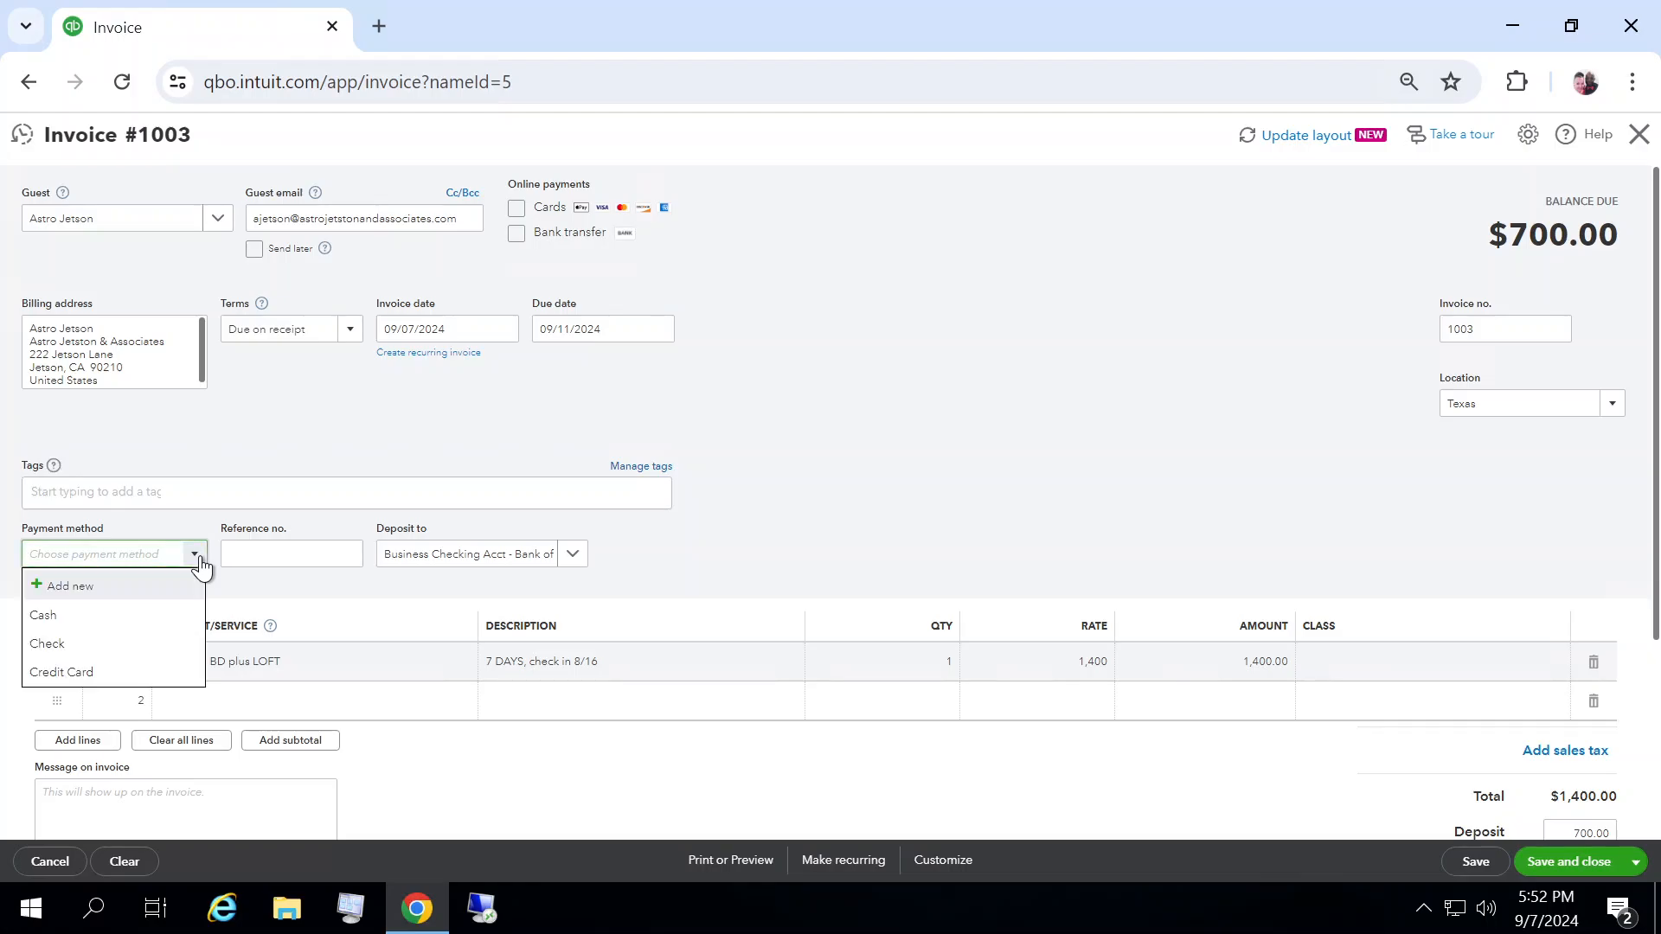
{"action": "left_click", "coordinate": [88, 674]}
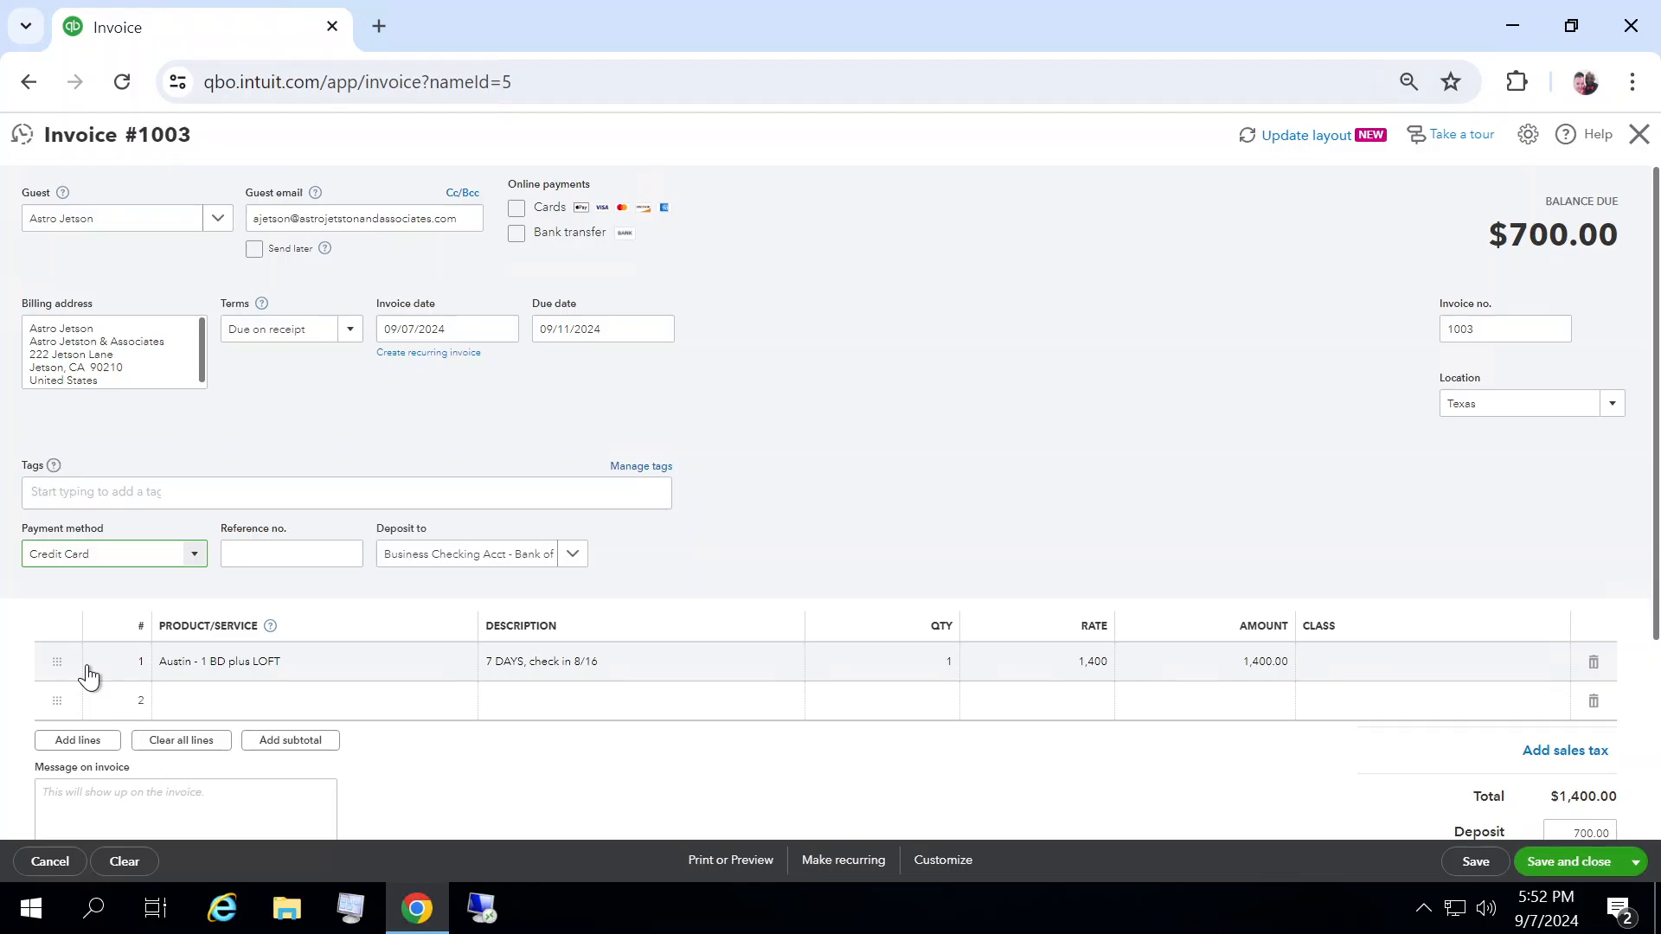
{"action": "left_click", "coordinate": [267, 563]}
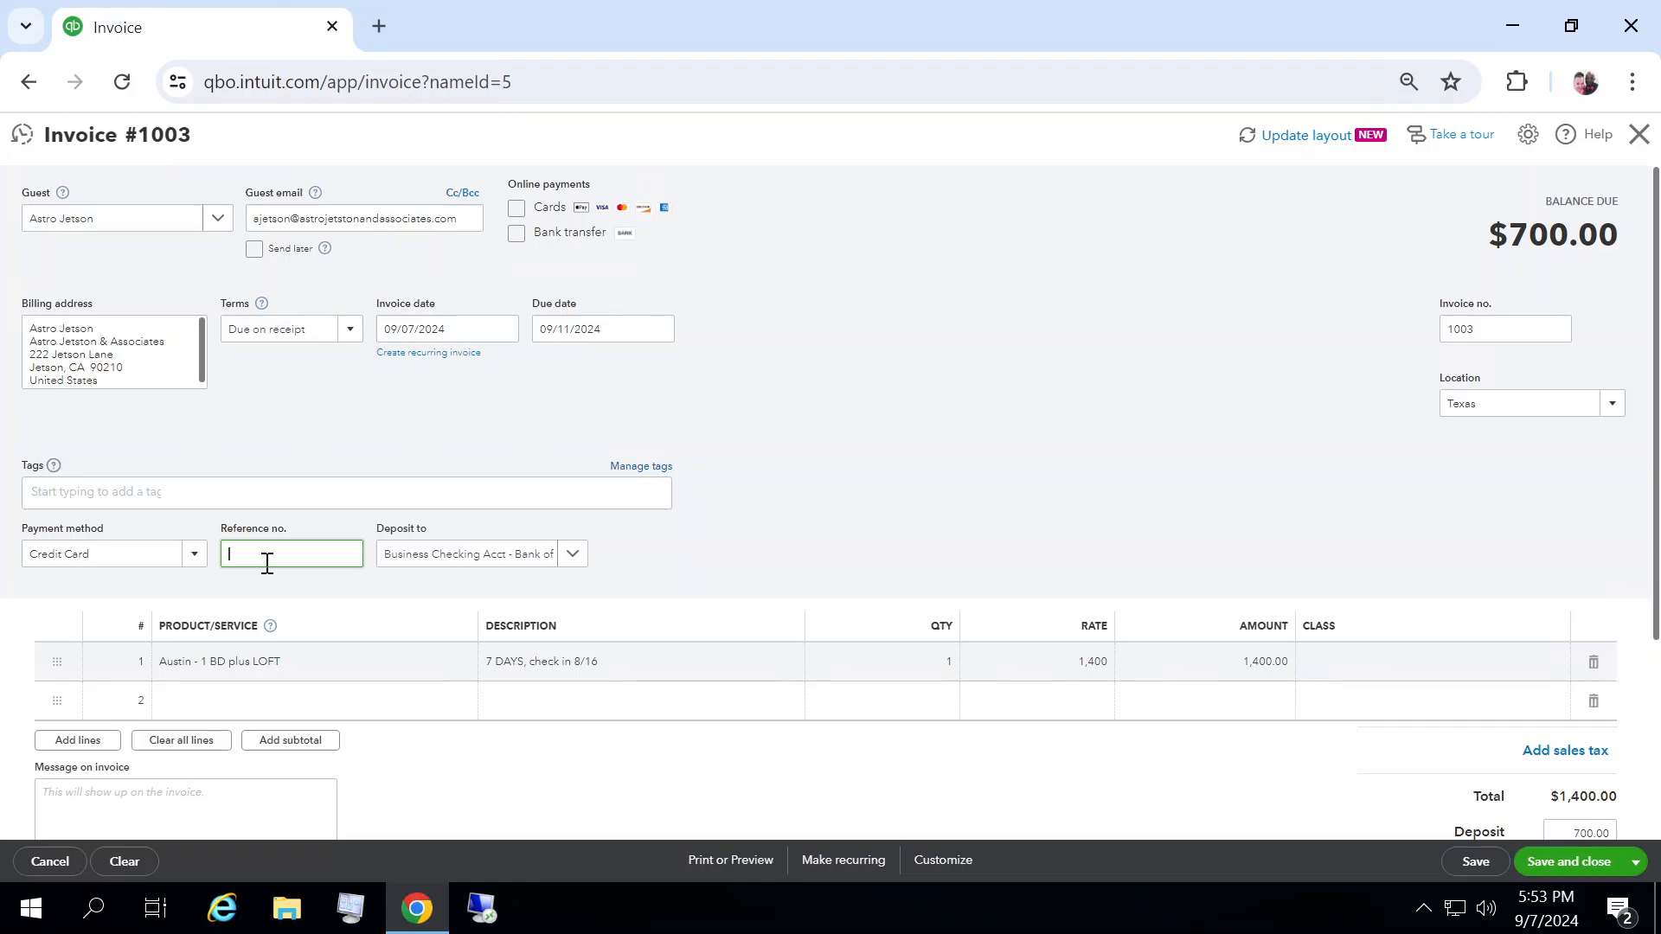
{"action": "type", "text": "98765"}
{"action": "left_click", "coordinate": [690, 551]}
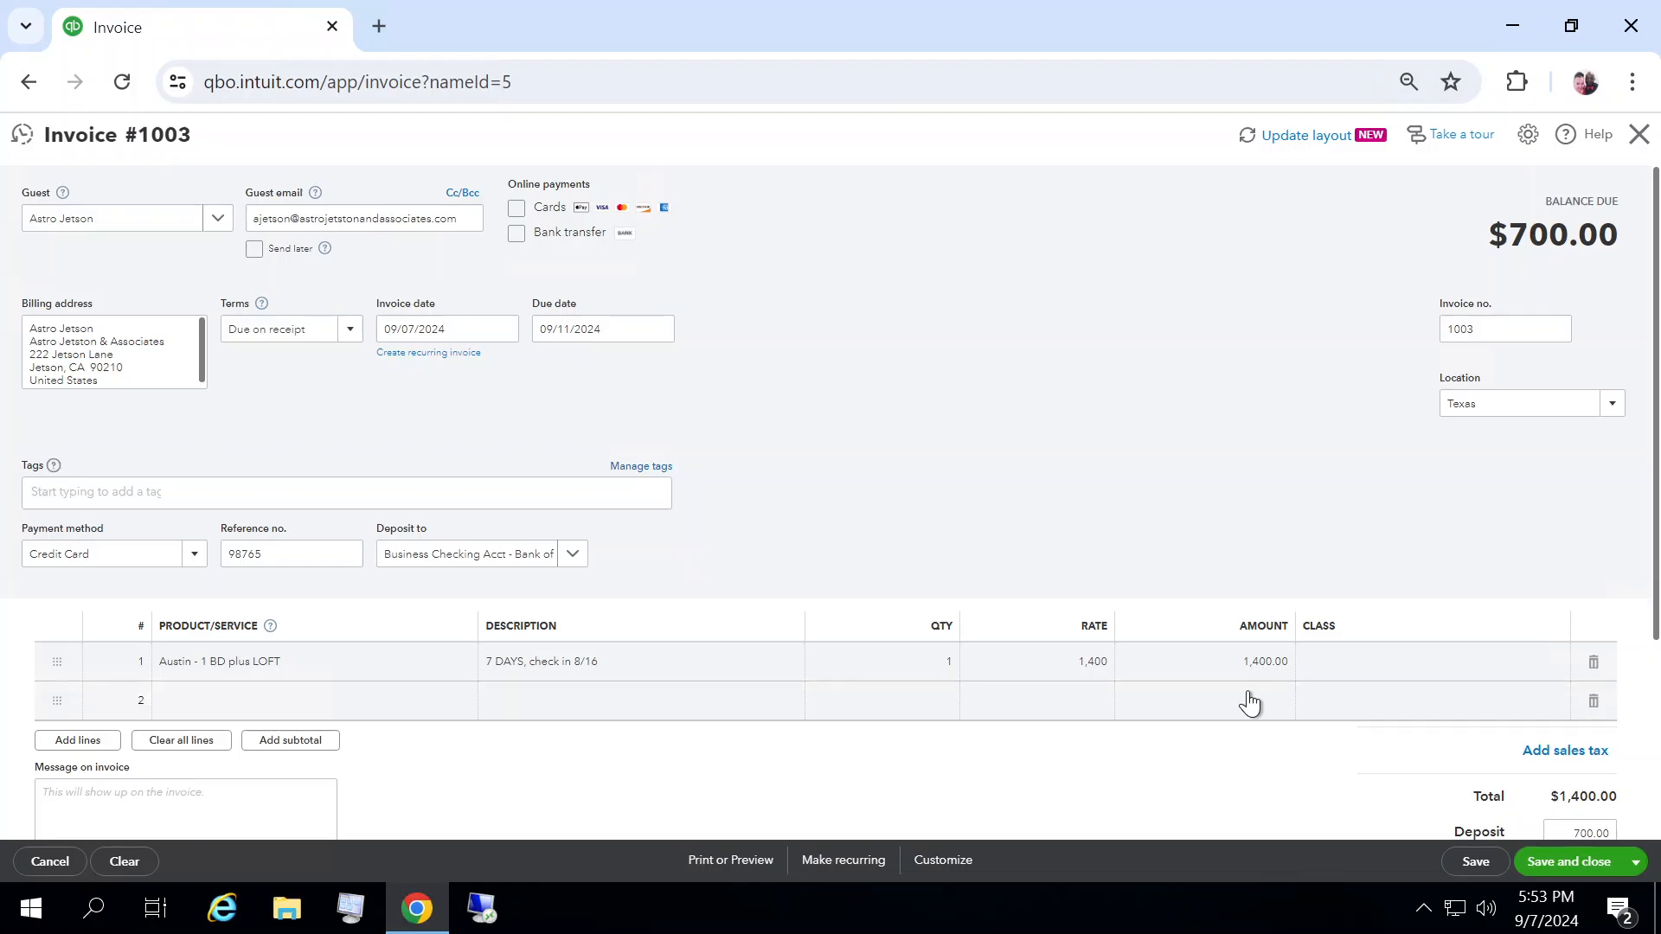
Step: Save the invoice, start a new one, and pick the same guest for it
{"action": "left_click", "coordinate": [1634, 865]}
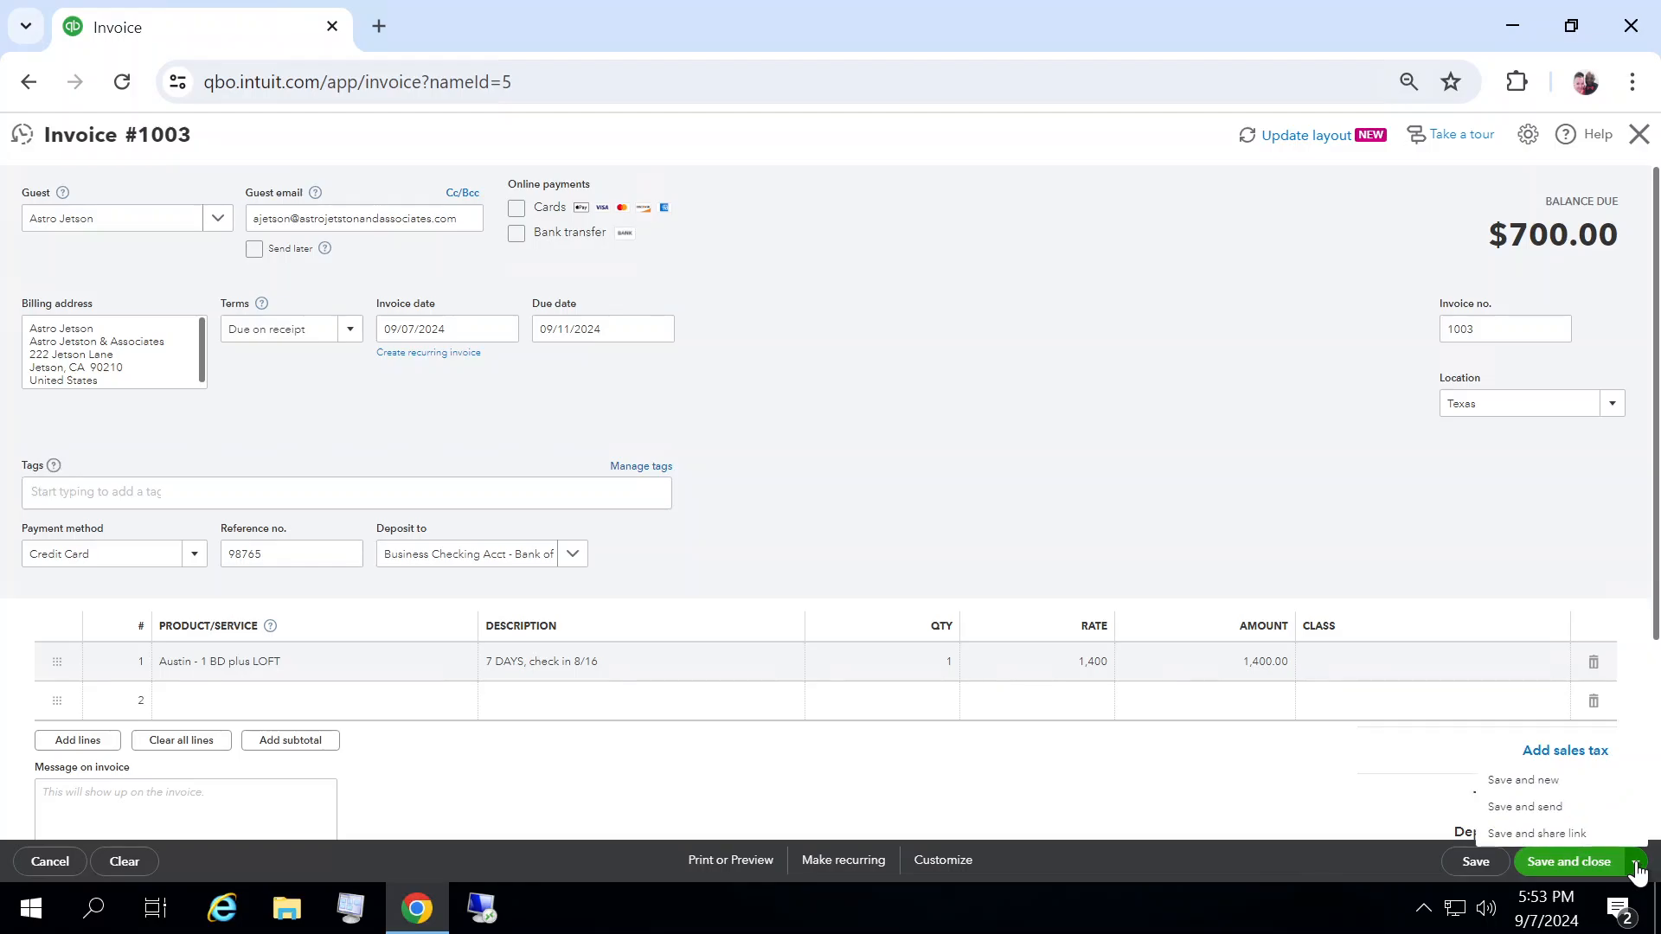
{"action": "left_click", "coordinate": [1524, 780]}
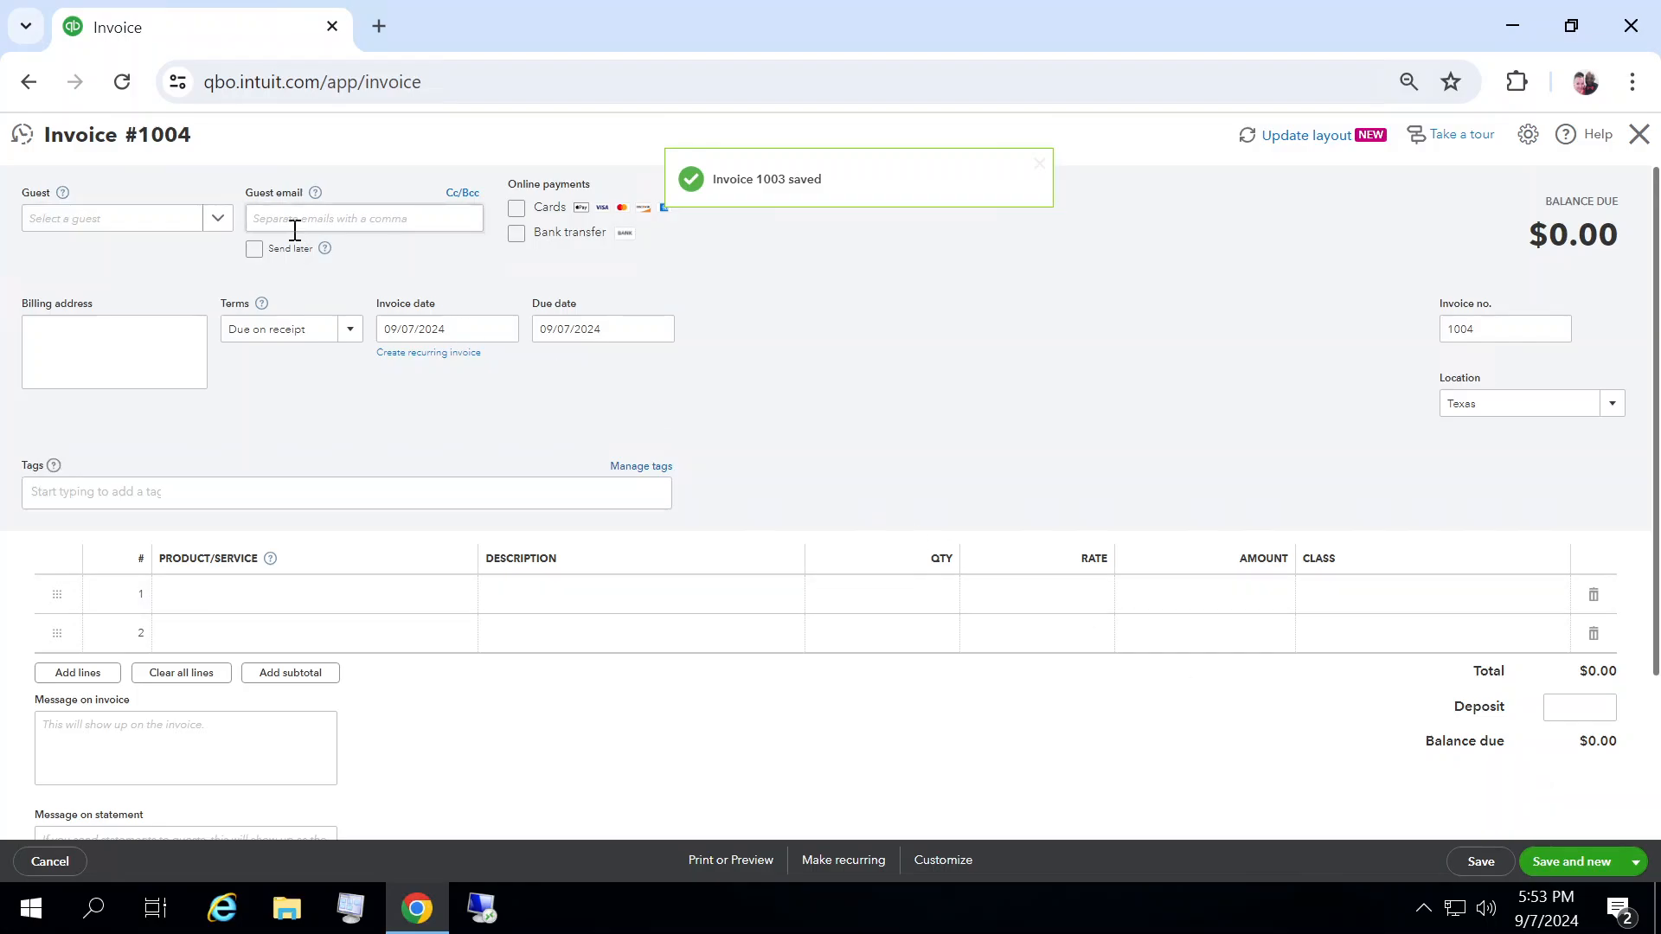
{"action": "left_click", "coordinate": [215, 230]}
{"action": "left_click", "coordinate": [126, 294]}
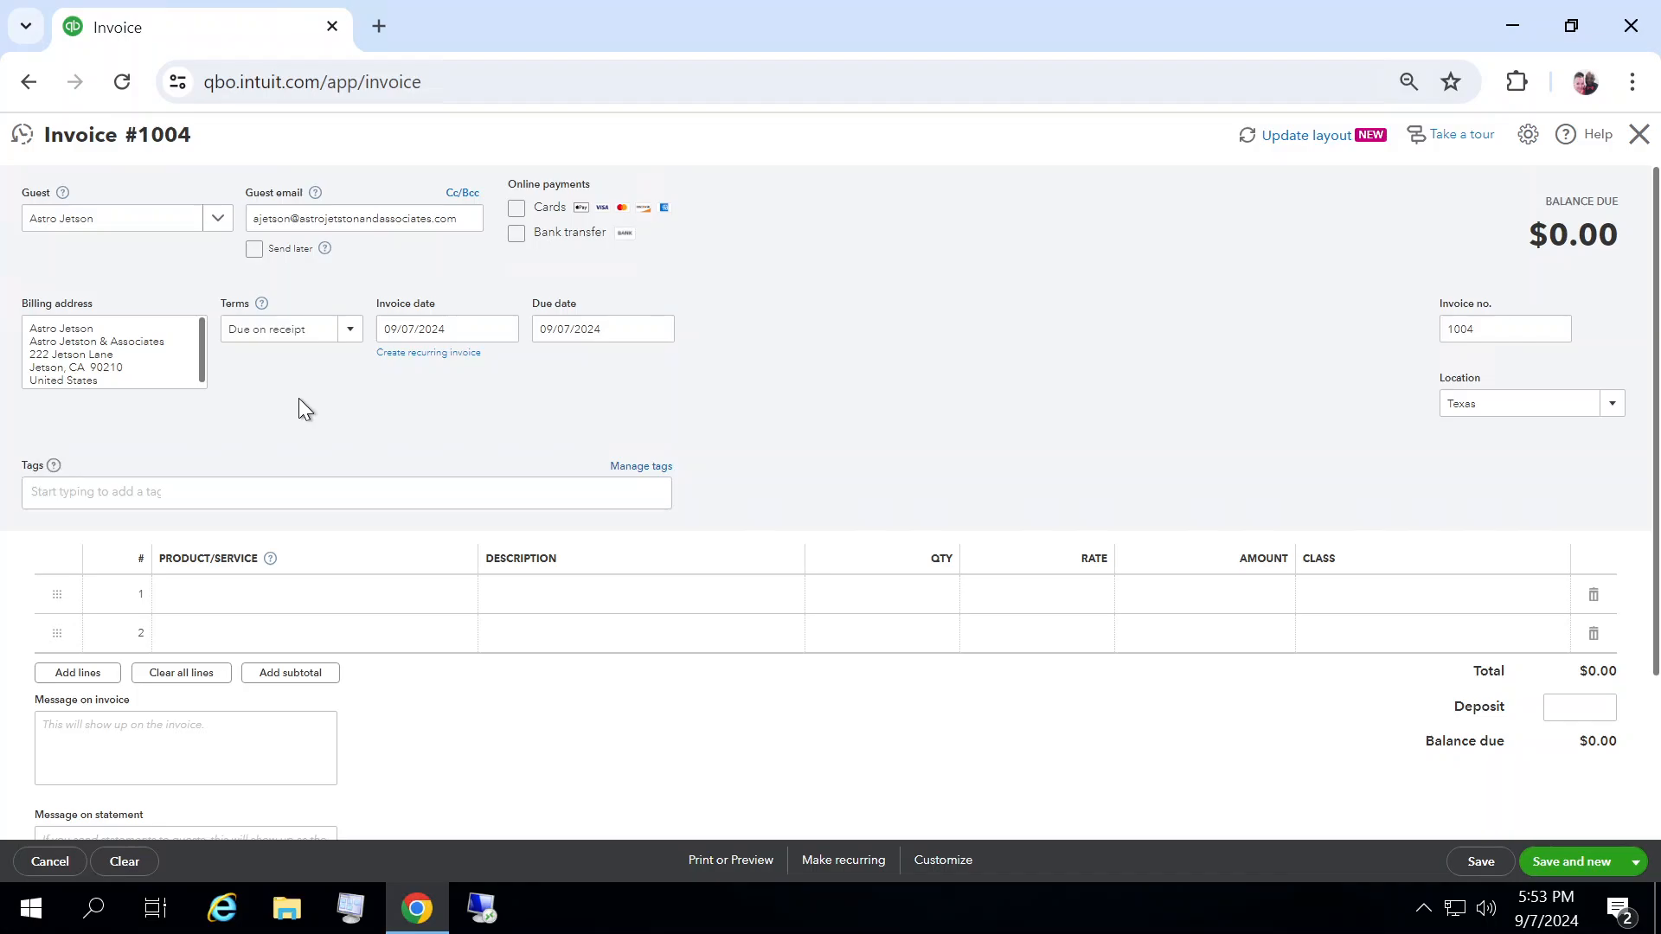
Step: Add the product Hollywood - HOUSE to the first line of the new invoice
{"action": "left_click", "coordinate": [252, 605]}
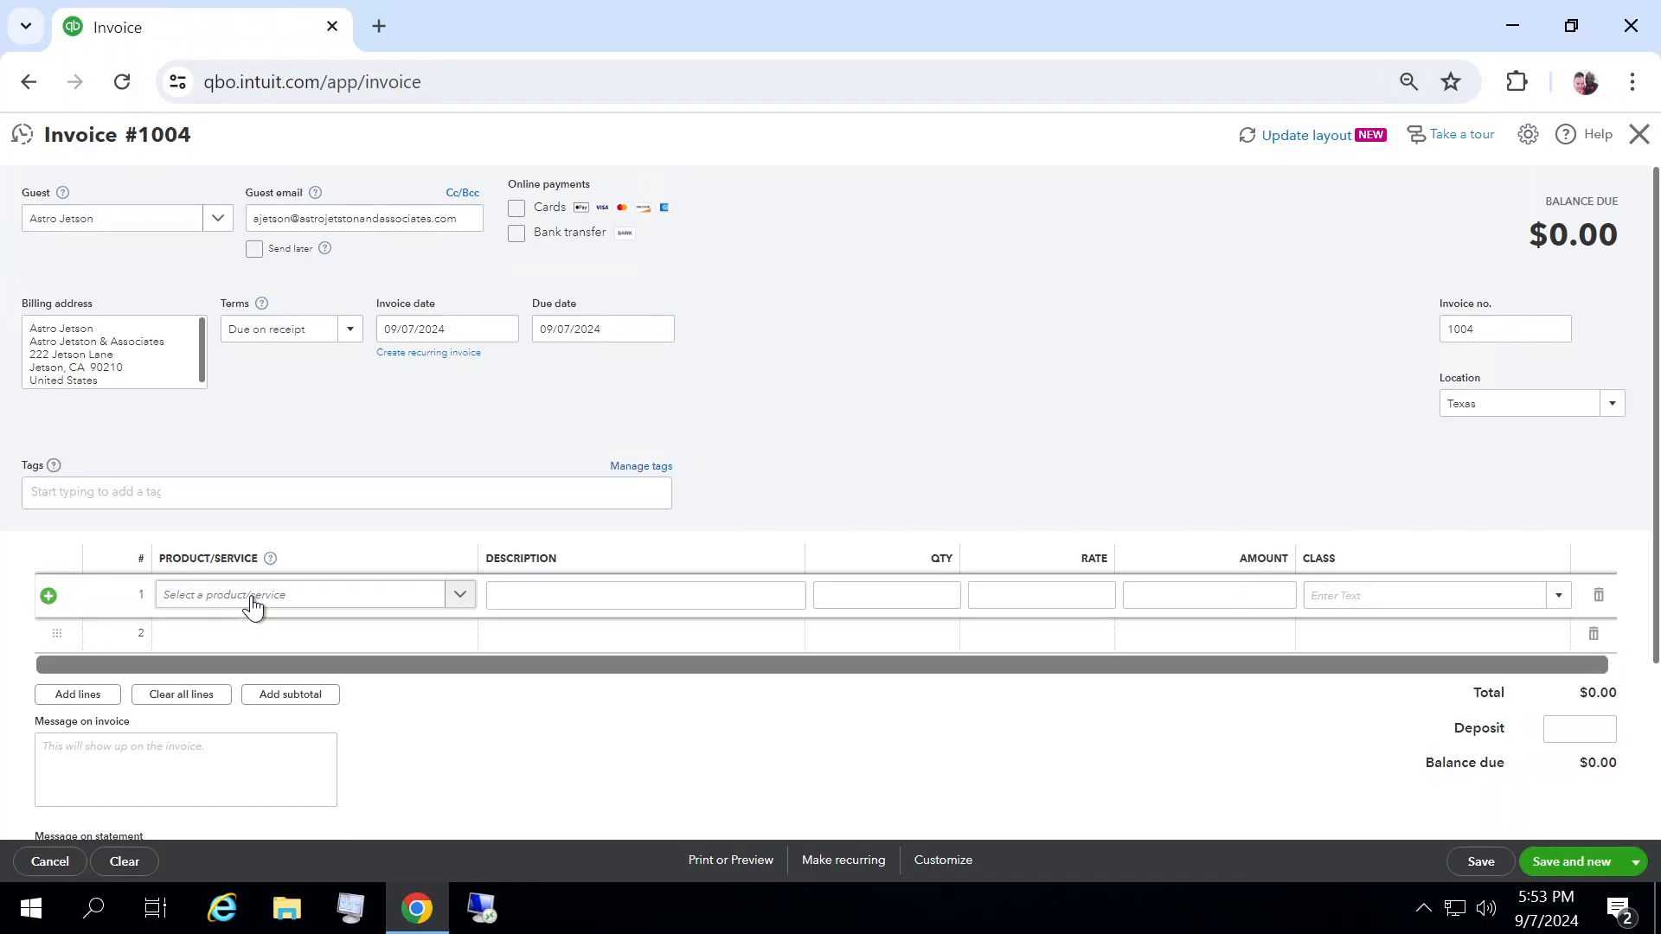
{"action": "left_click", "coordinate": [459, 597]}
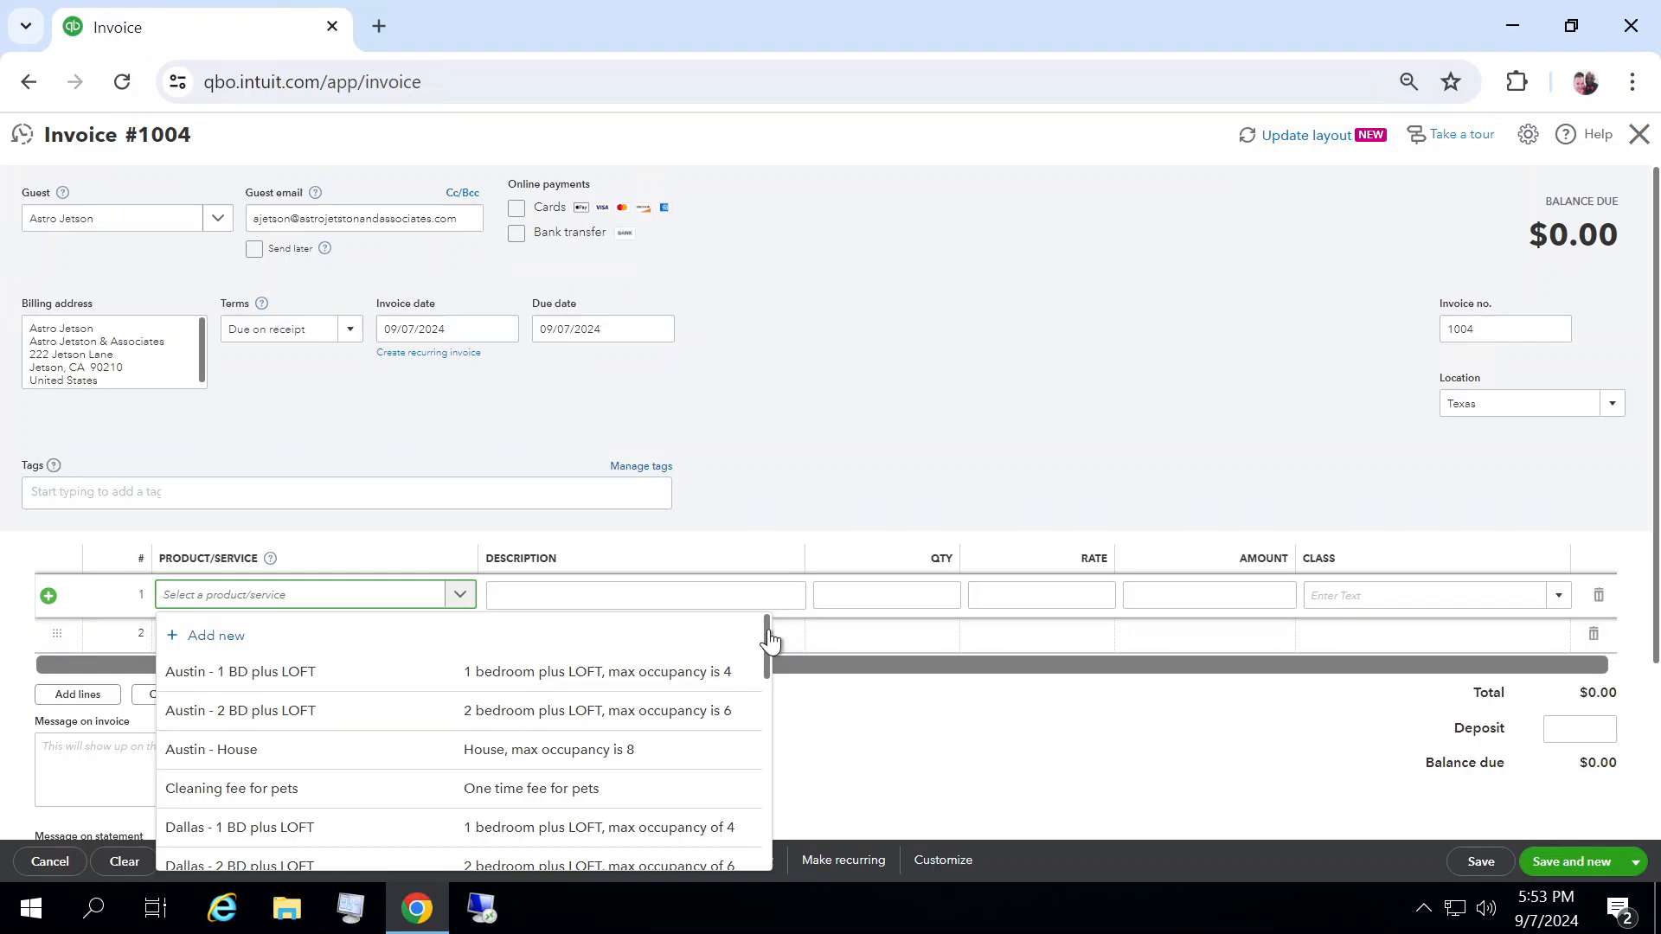
{"action": "left_click_drag", "start_coordinate": [767, 635], "coordinate": [778, 733]}
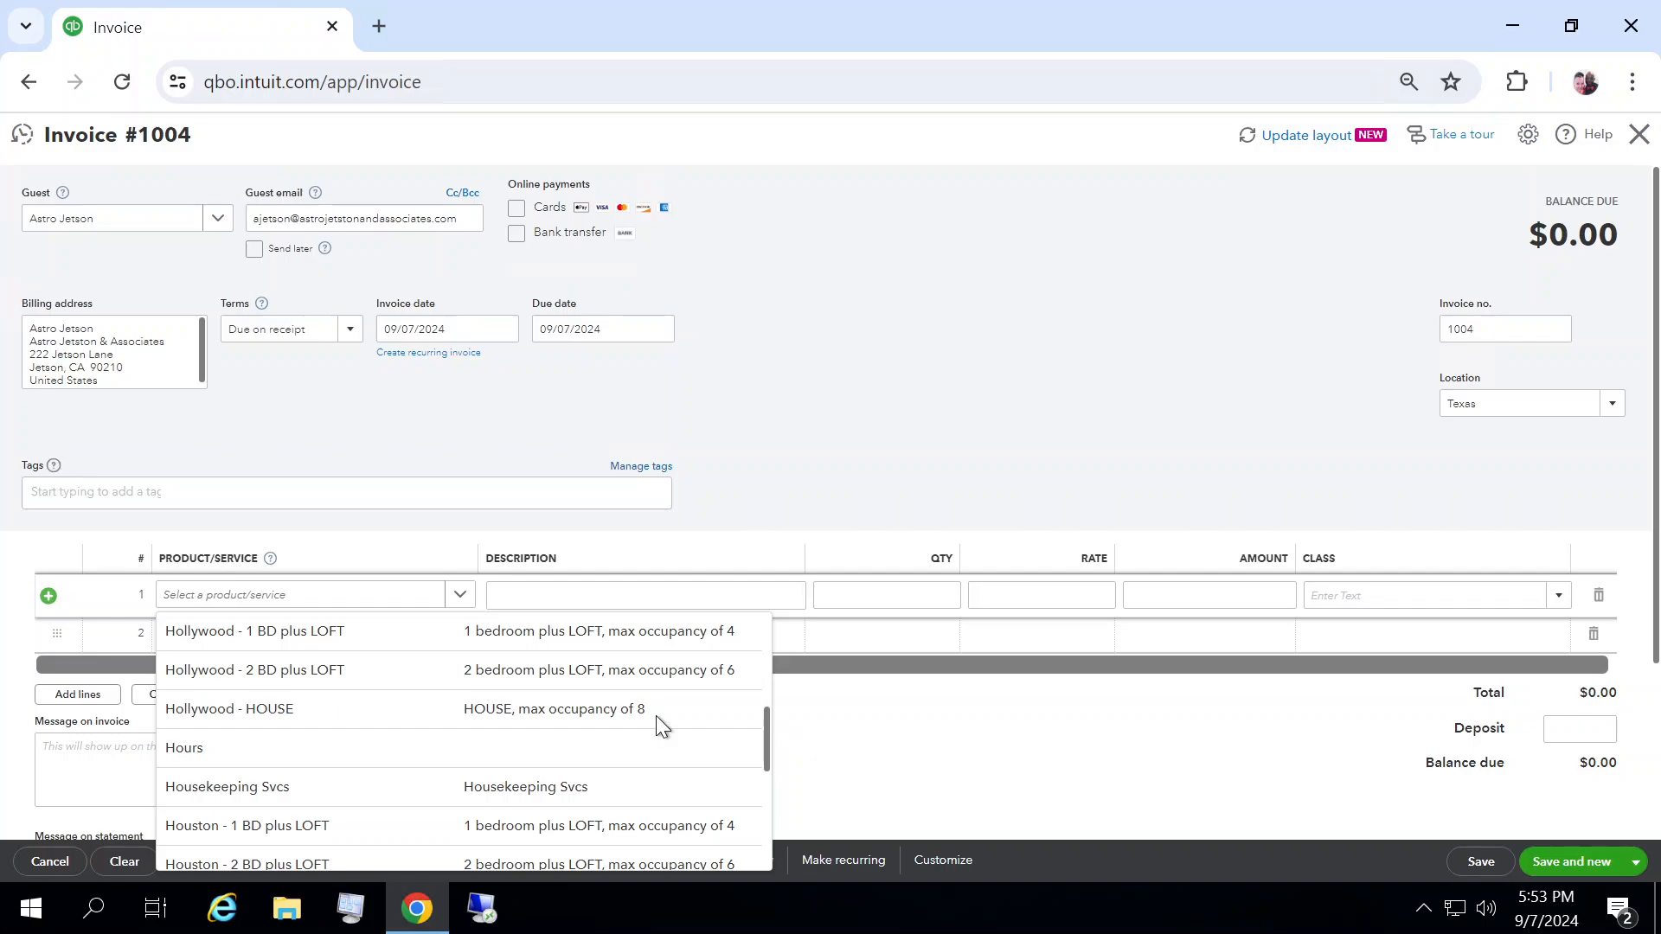
{"action": "left_click", "coordinate": [277, 710]}
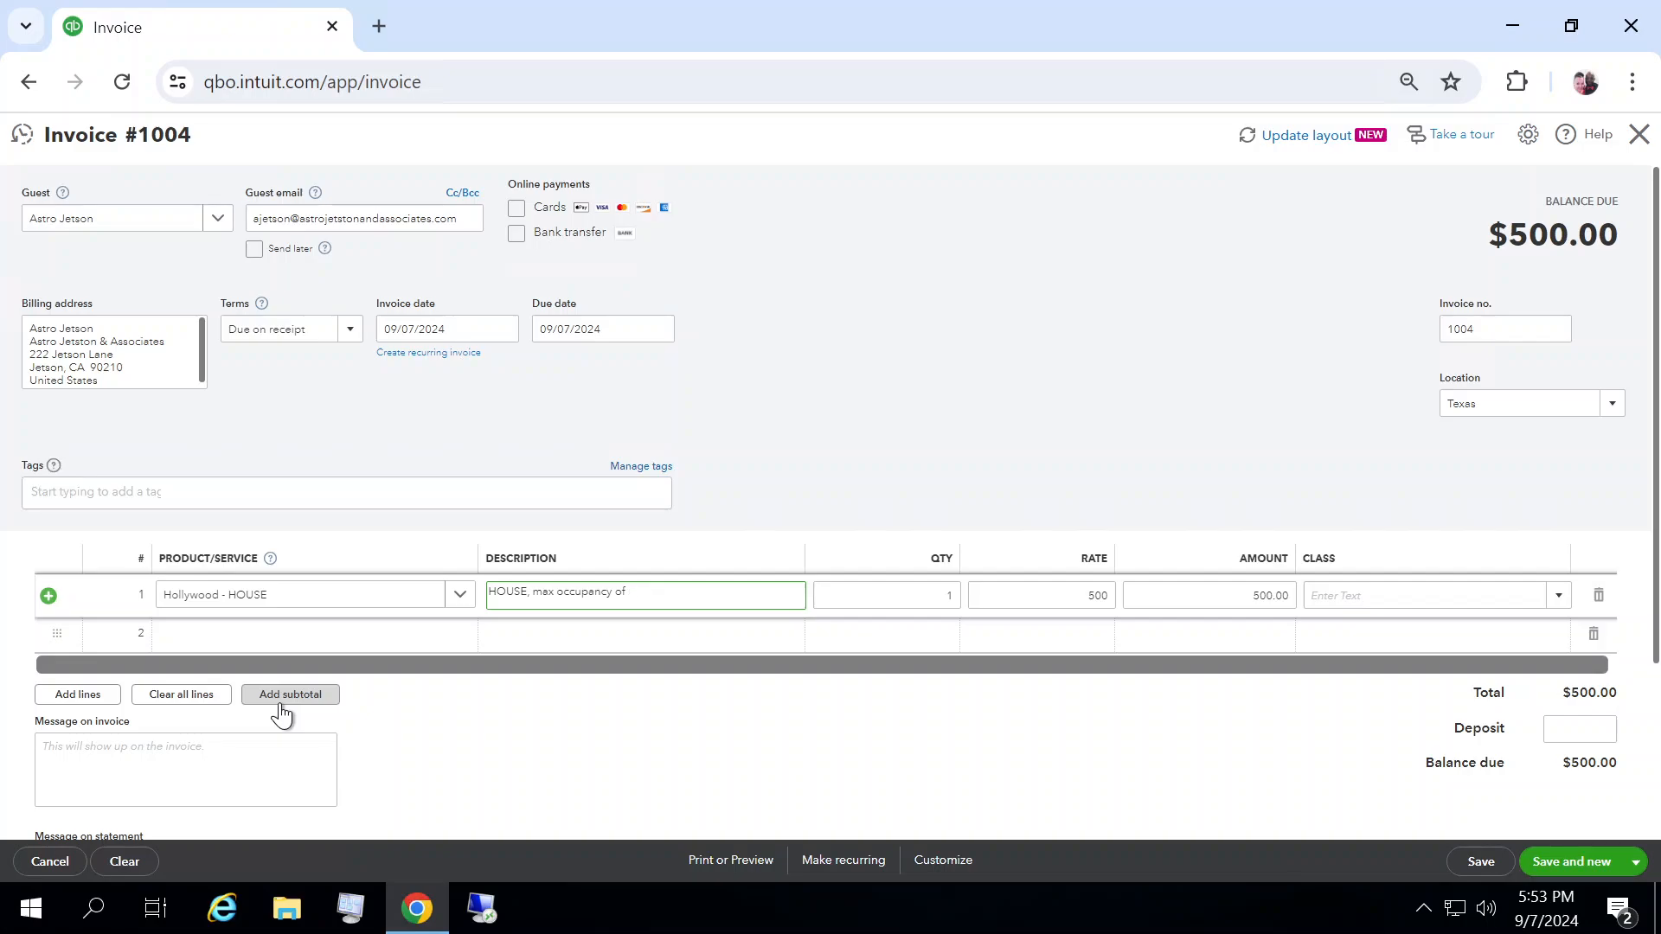
Step: Change the line's description to "5 DAYS, check in: 10/1"
{"action": "key", "text": "BackSpace"}
{"action": "key", "text": "BackSpace"}
{"action": "key", "text": "BackSpace"}
{"action": "key", "text": "BackSpace"}
{"action": "key", "text": "BackSpace"}
{"action": "key", "text": "BackSpace"}
{"action": "key", "text": "BackSpace"}
{"action": "key", "text": "BackSpace"}
{"action": "key", "text": "BackSpace"}
{"action": "key", "text": "BackSpace"}
{"action": "key", "text": "BackSpace"}
{"action": "key", "text": "BackSpace"}
{"action": "key", "text": "BackSpace"}
{"action": "key", "text": "BackSpace"}
{"action": "key", "text": "BackSpace"}
{"action": "key", "text": "BackSpace"}
{"action": "key", "text": "BackSpace"}
{"action": "key", "text": "BackSpace"}
{"action": "key", "text": "BackSpace"}
{"action": "key", "text": "BackSpace"}
{"action": "type", "text": "5 DAYS, check in: 10/1"}
{"action": "key", "text": "Tab"}
{"action": "key", "text": "Tab"}
{"action": "key", "text": "Tab"}
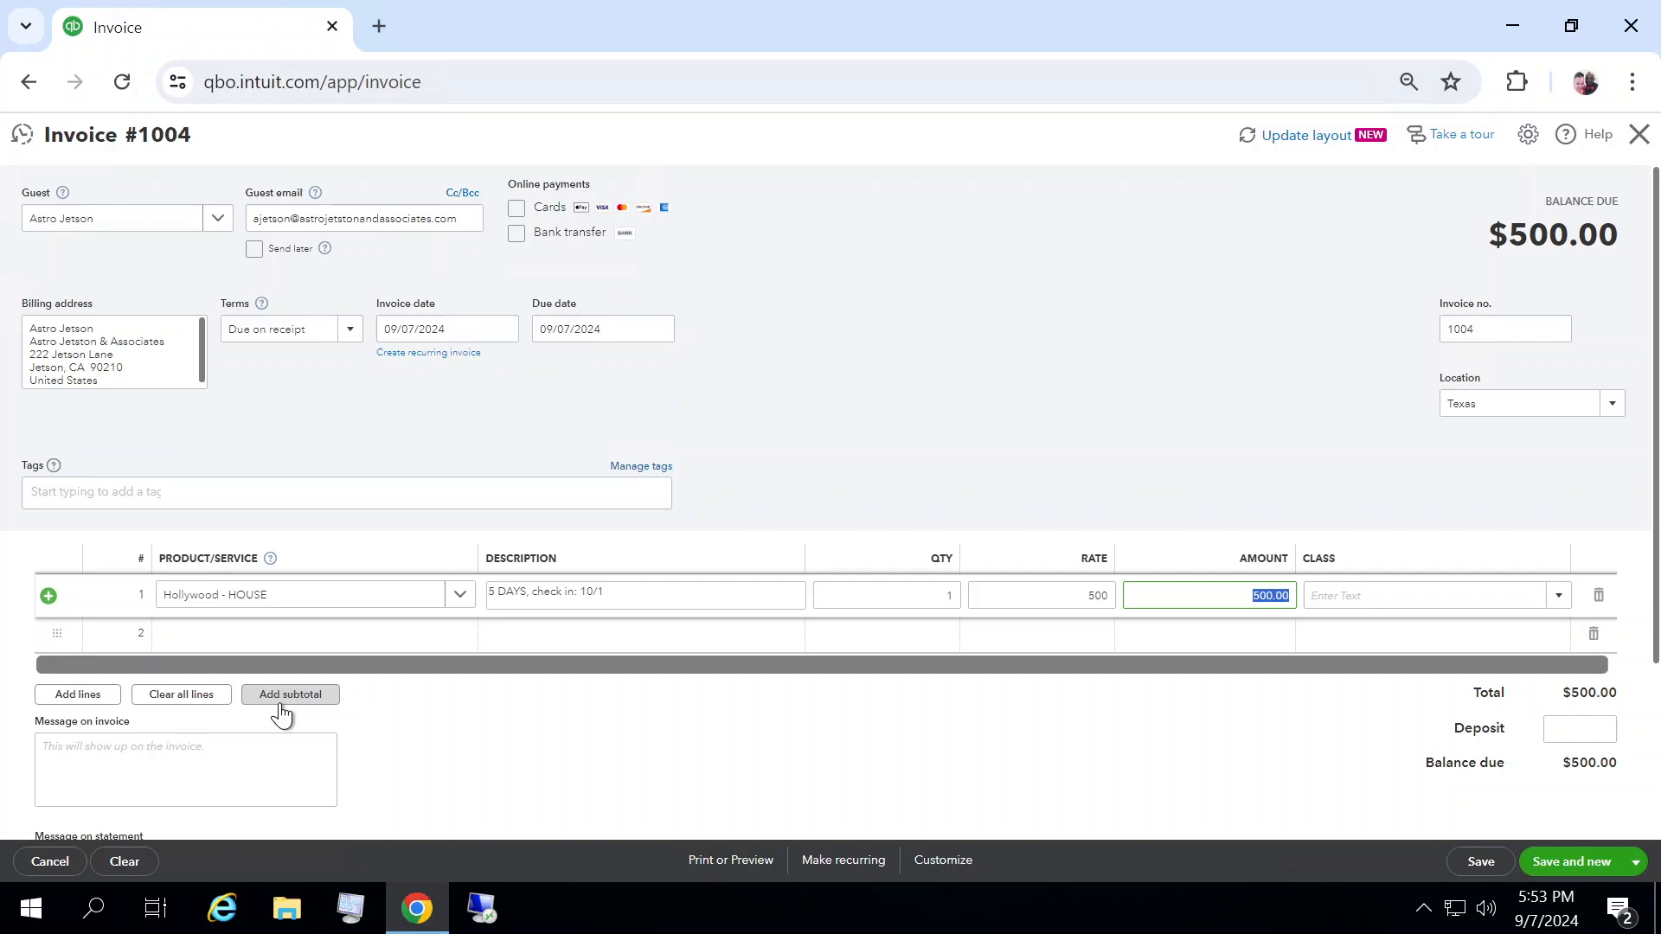
Step: Set the line's amount to 2500
{"action": "type", "text": "2500"}
{"action": "key", "text": "Tab"}
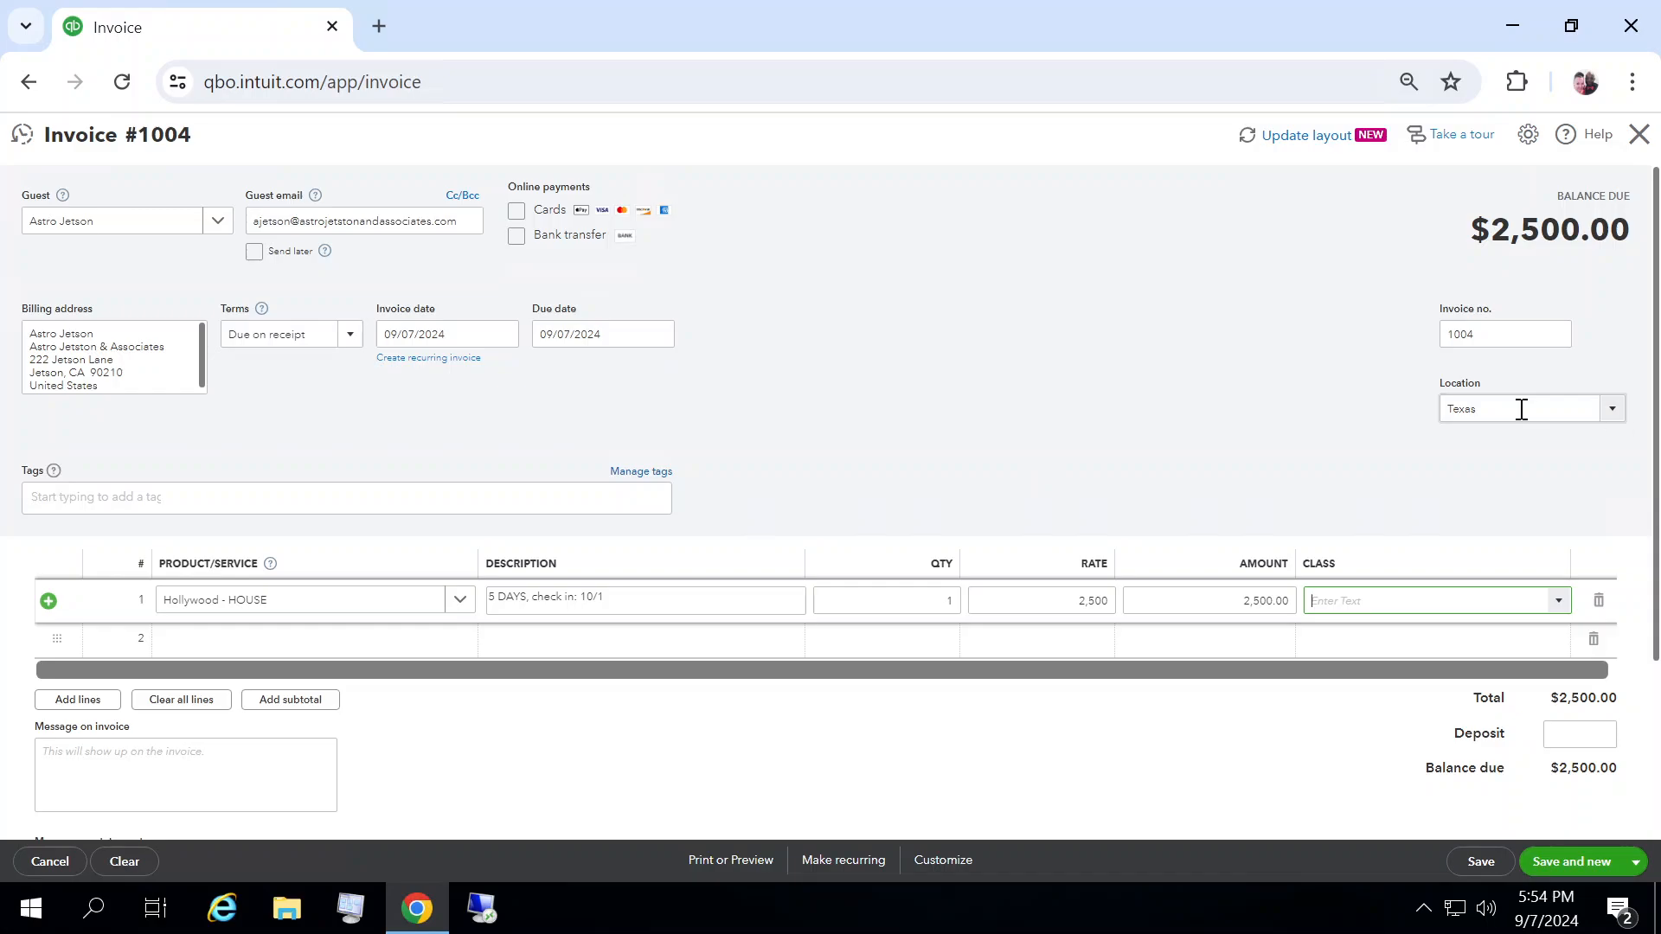
Step: Change the invoice location to California Properties
{"action": "left_click", "coordinate": [1612, 412]}
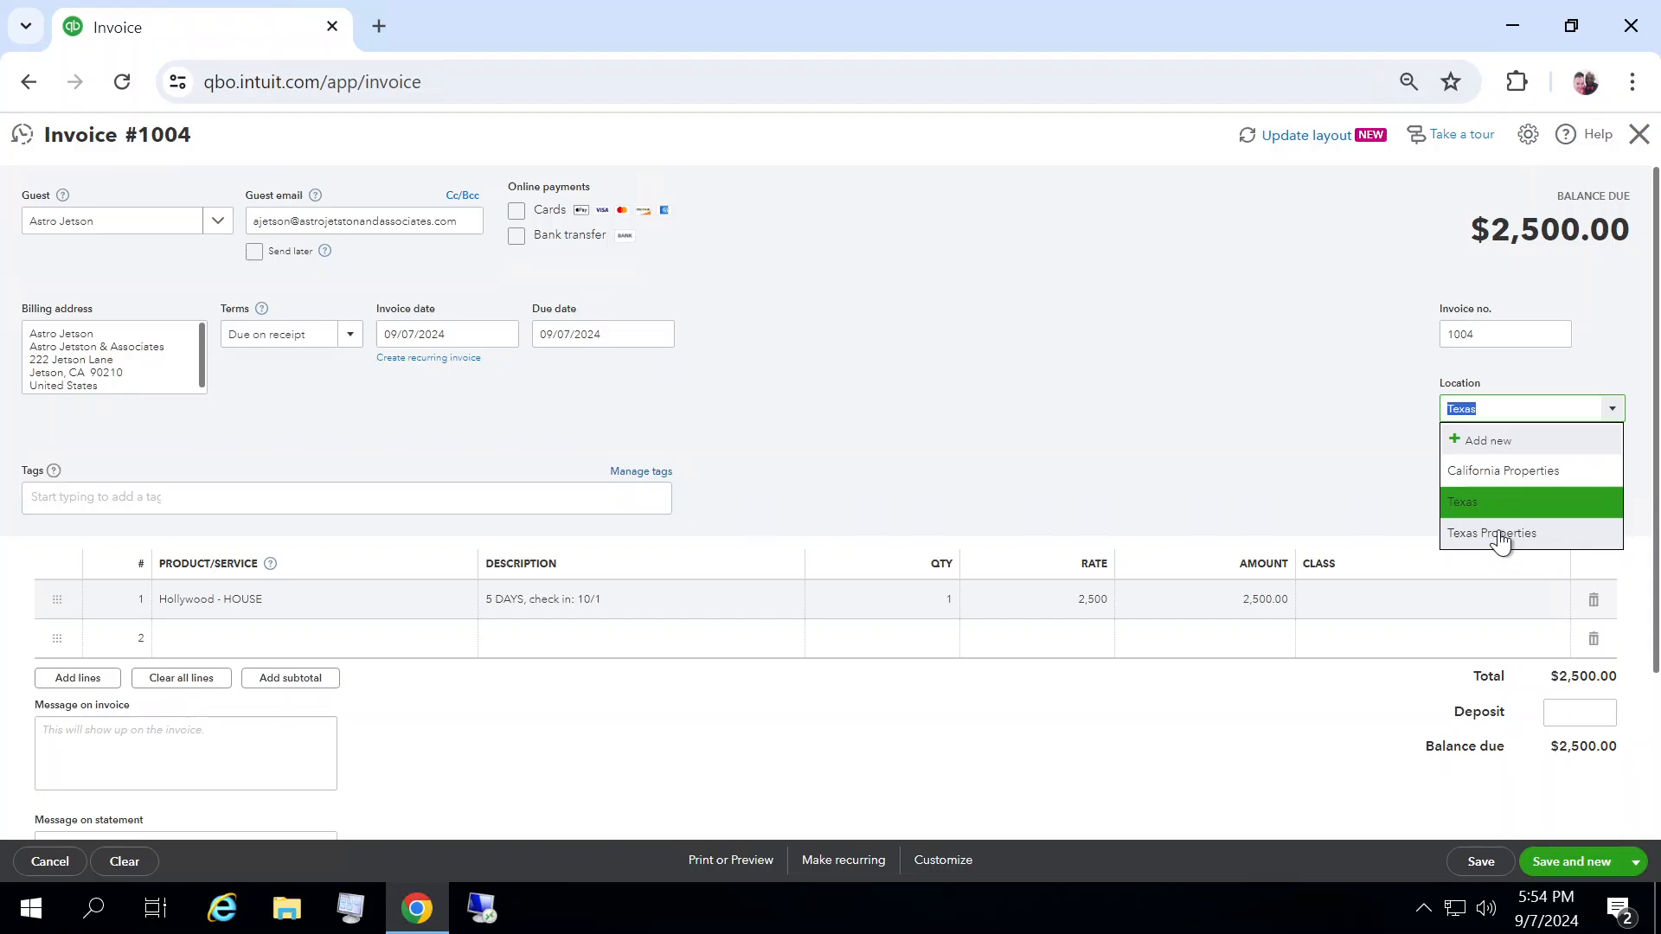
{"action": "left_click", "coordinate": [1485, 472]}
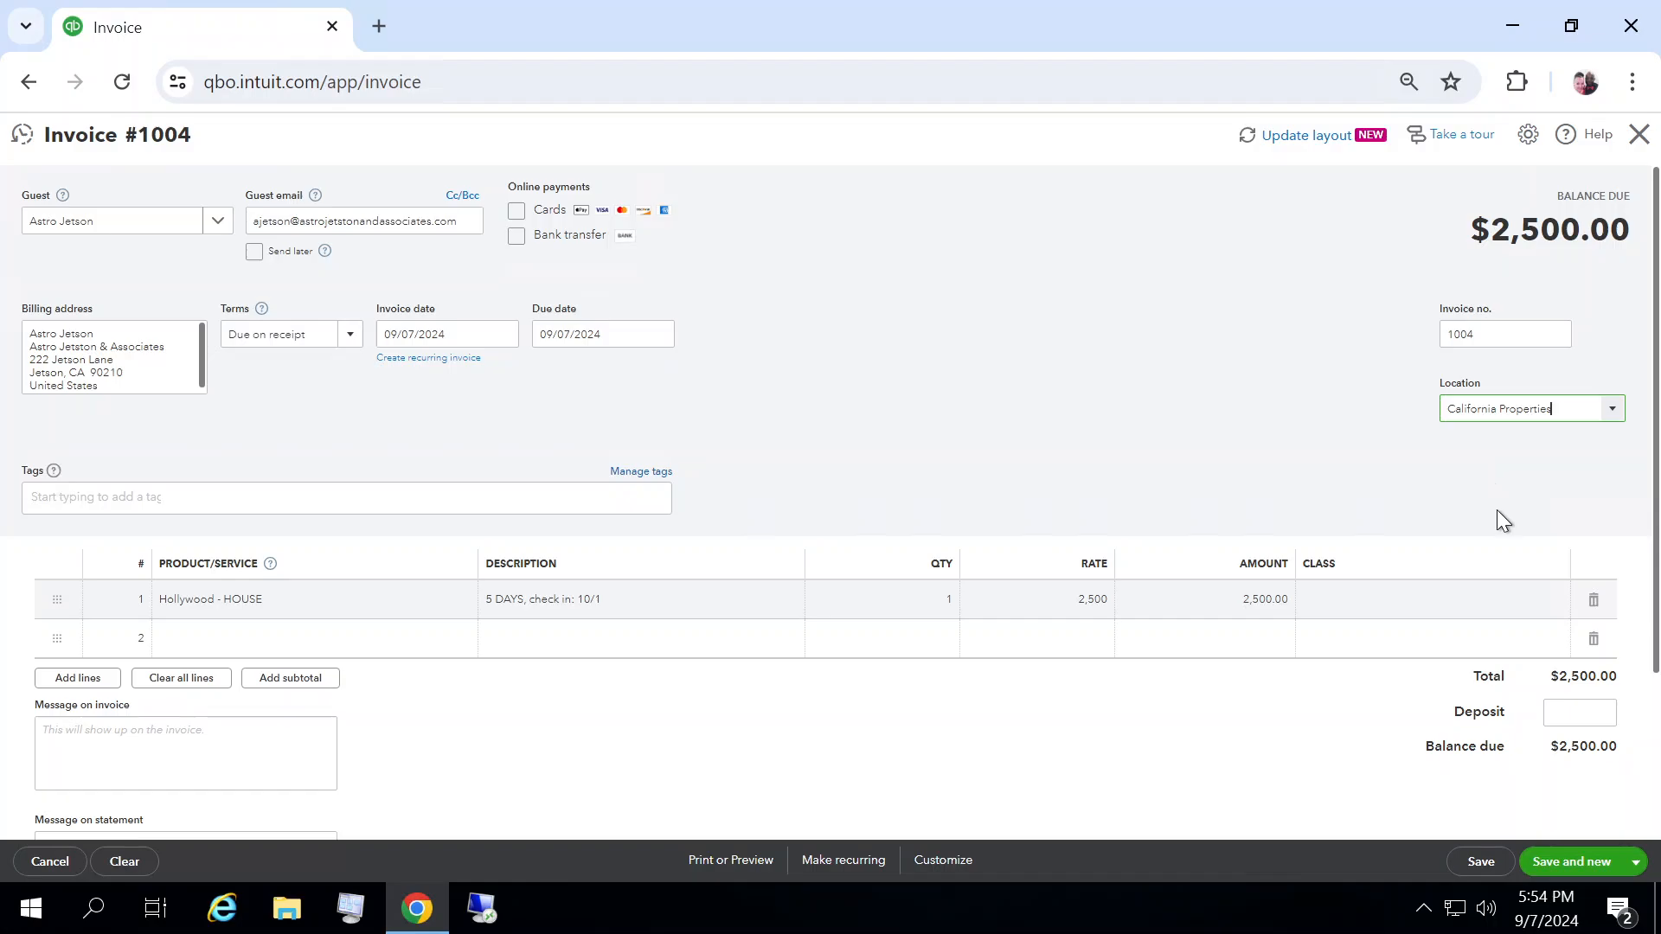
Step: Enter a deposit of 1250.00 on the invoice
{"action": "left_click", "coordinate": [1581, 714]}
{"action": "type", "text": "1"}
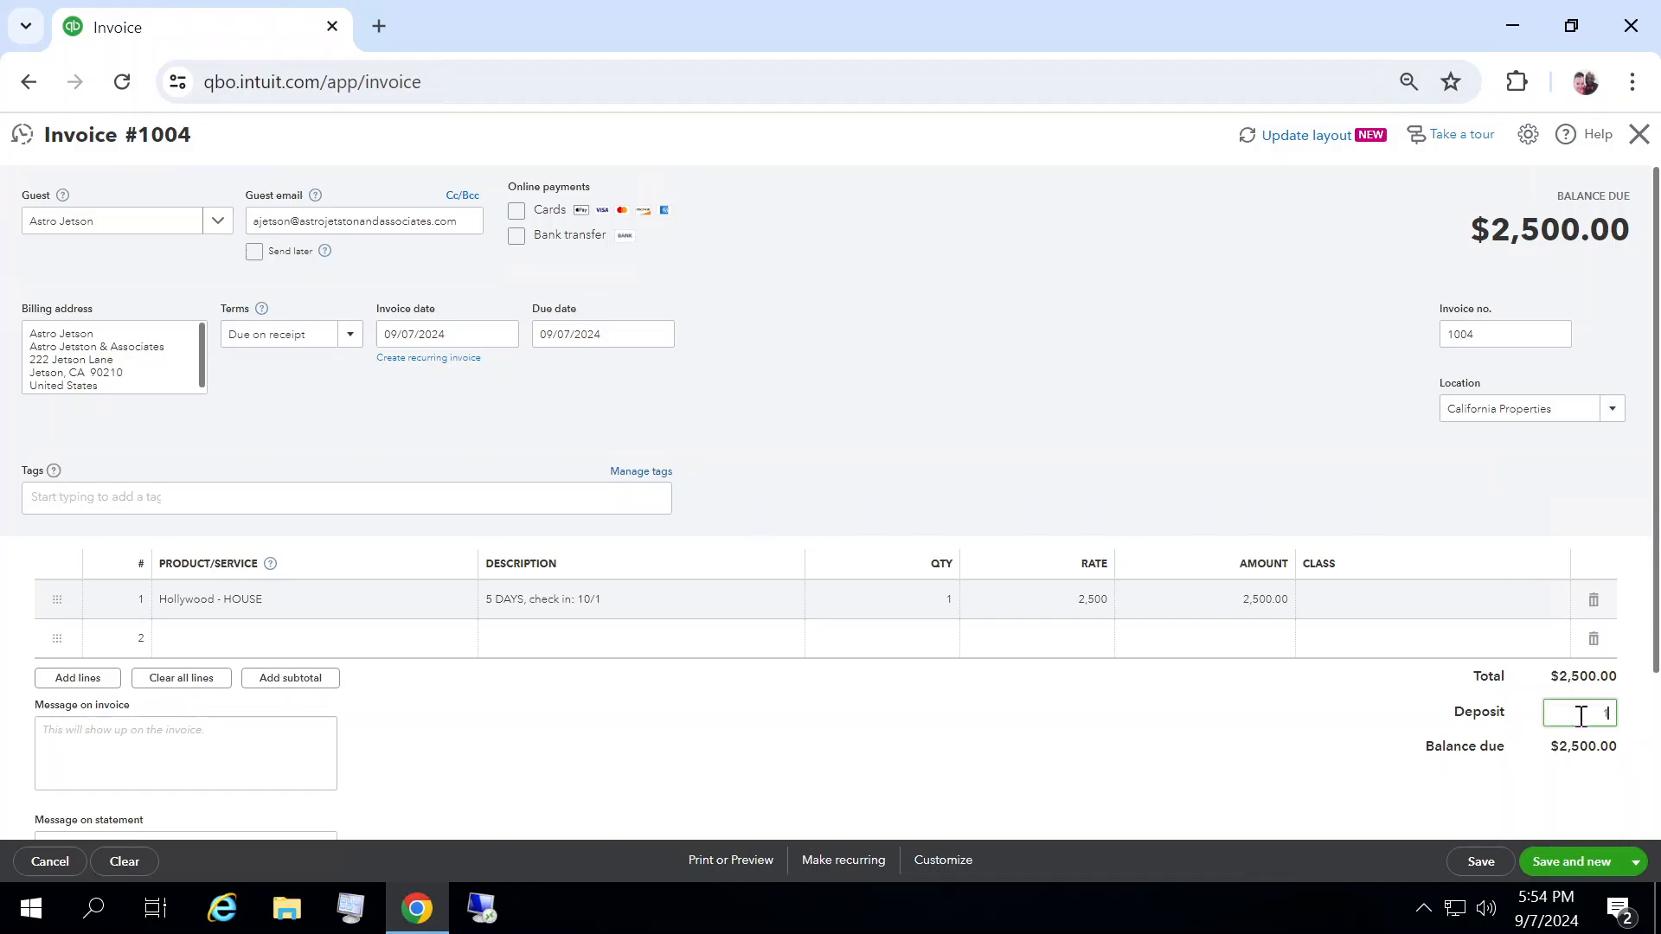
{"action": "type", "text": "250.00"}
{"action": "left_click", "coordinate": [1310, 760]}
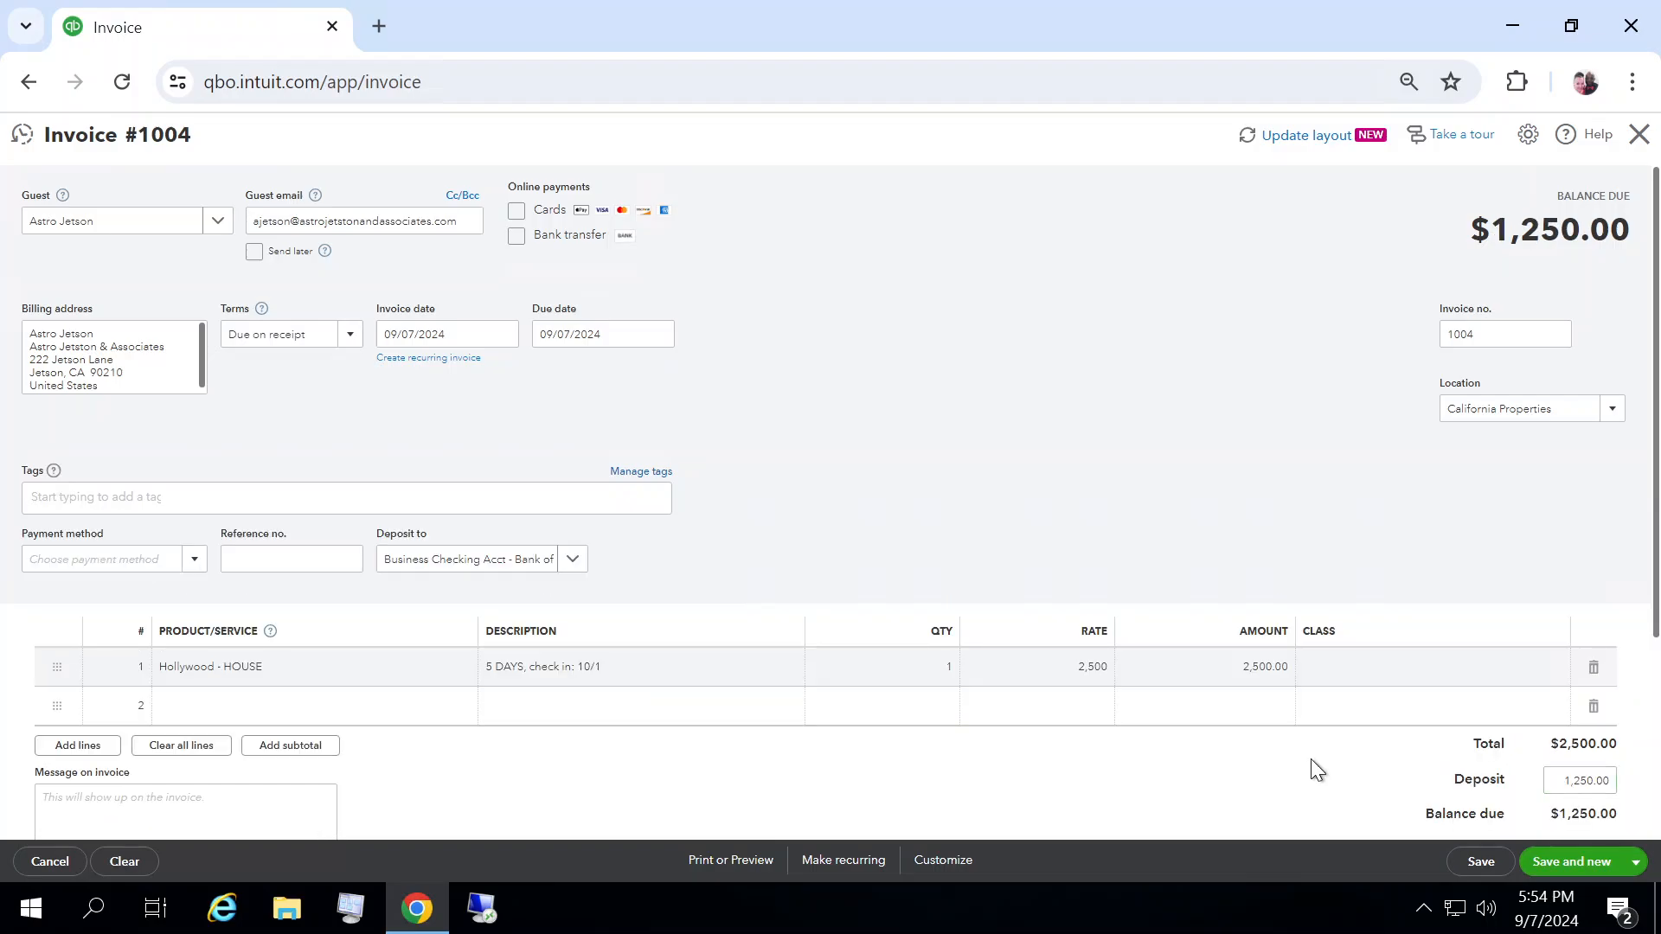
Step: Set the payment method to Credit Card and the reference number to 98765
{"action": "left_click", "coordinate": [159, 557]}
{"action": "left_click", "coordinate": [194, 558]}
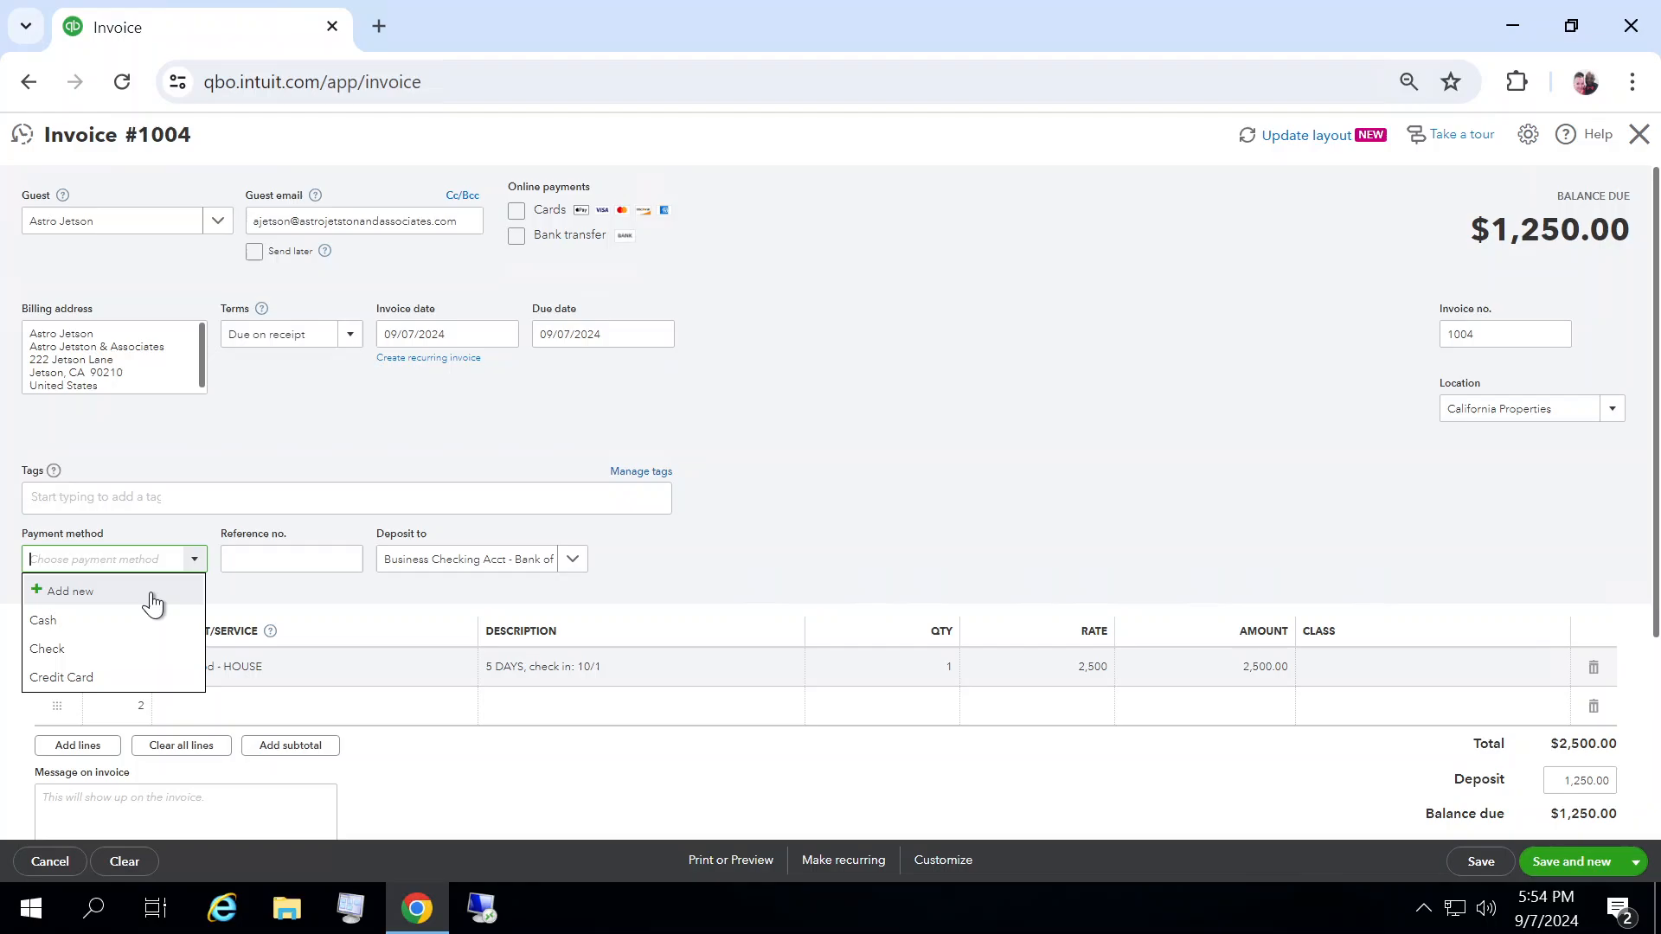
{"action": "left_click", "coordinate": [102, 677]}
{"action": "left_click", "coordinate": [277, 555]}
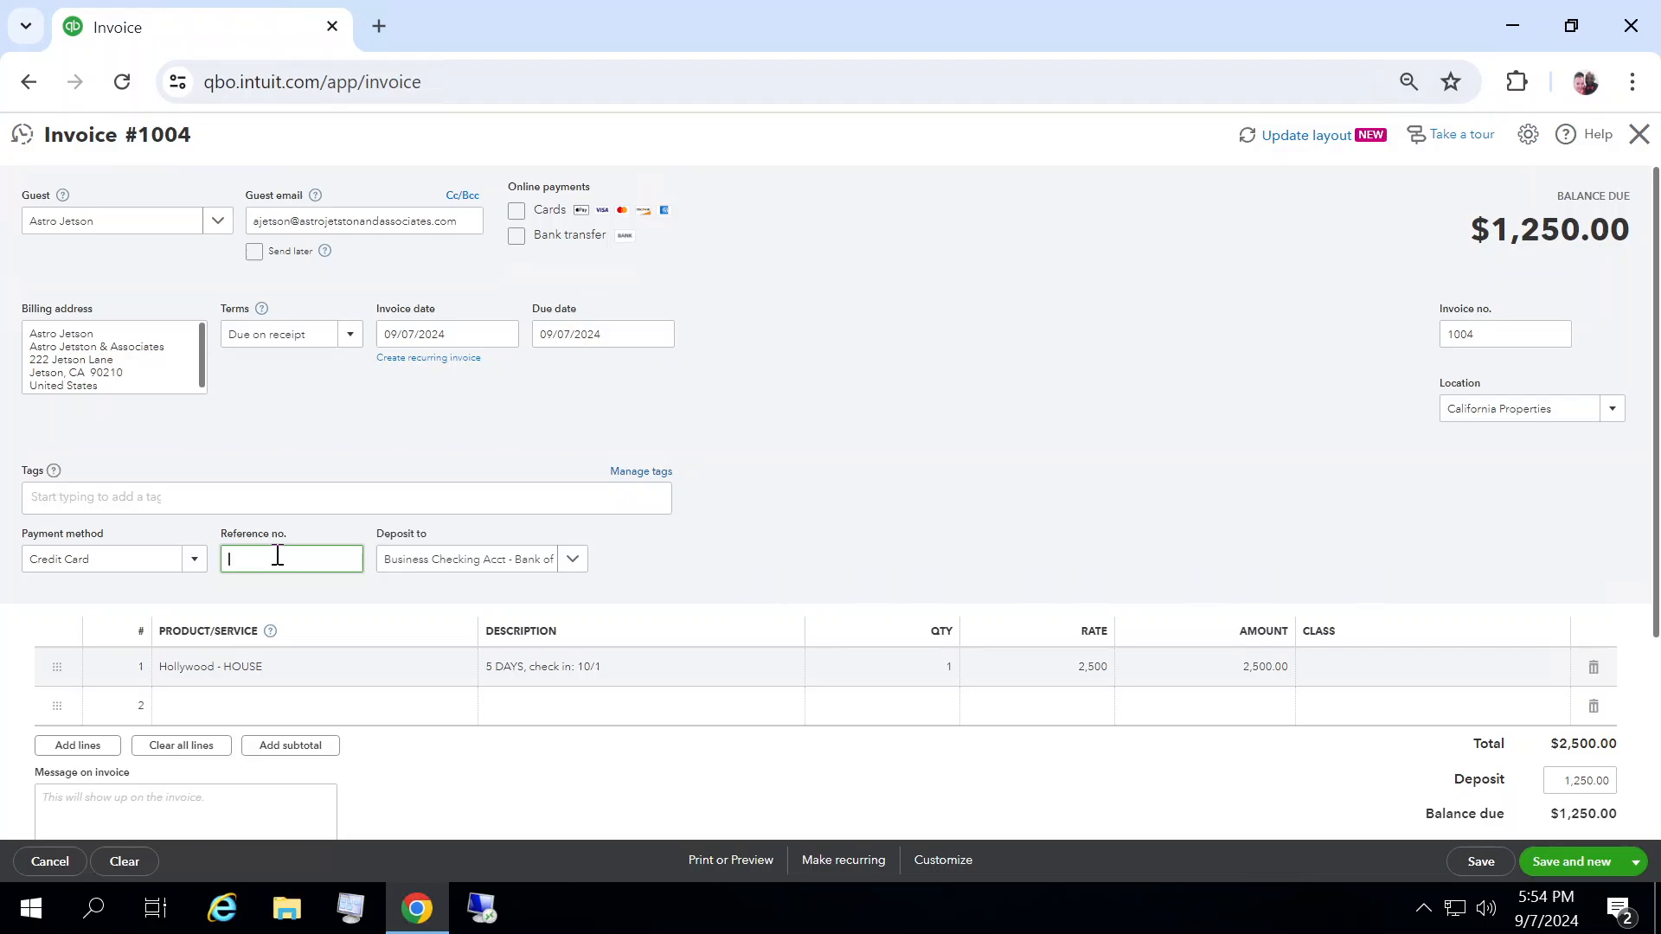
{"action": "type", "text": "98765"}
Step: Write and copy an invoice message saying the balance is due at check-in and cancelling within 48 hours earns a full refund, thanking the guest
{"action": "left_click", "coordinate": [948, 439]}
{"action": "left_click", "coordinate": [128, 804]}
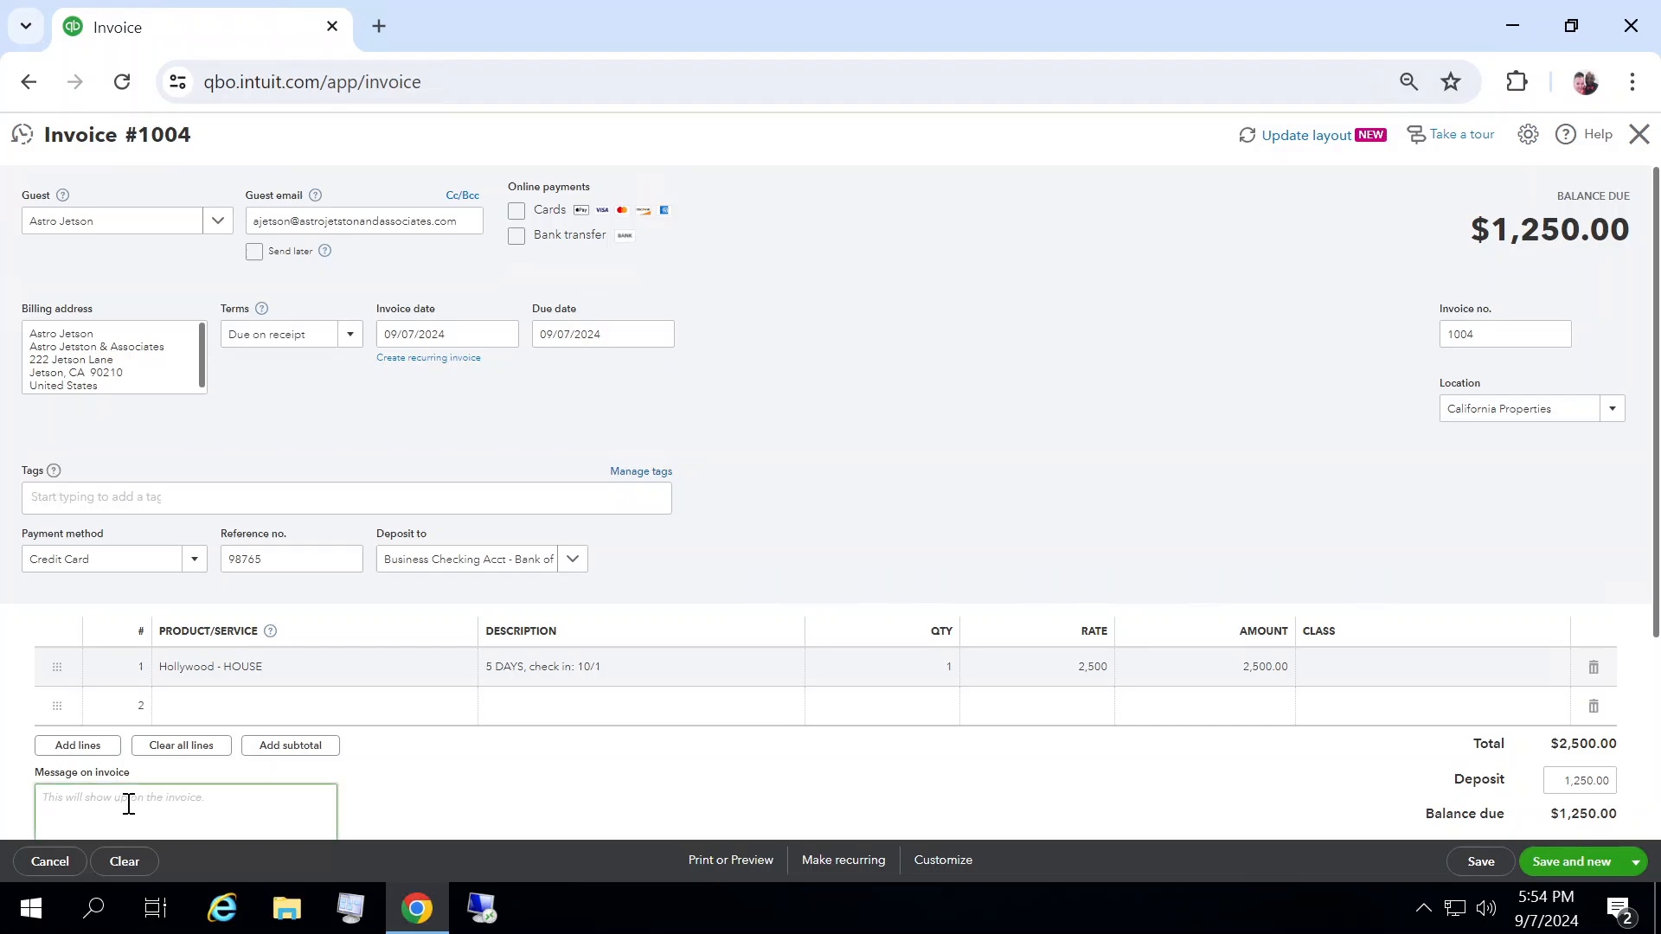
{"action": "type", "text": "The balance on your account is due on the days you check in"}
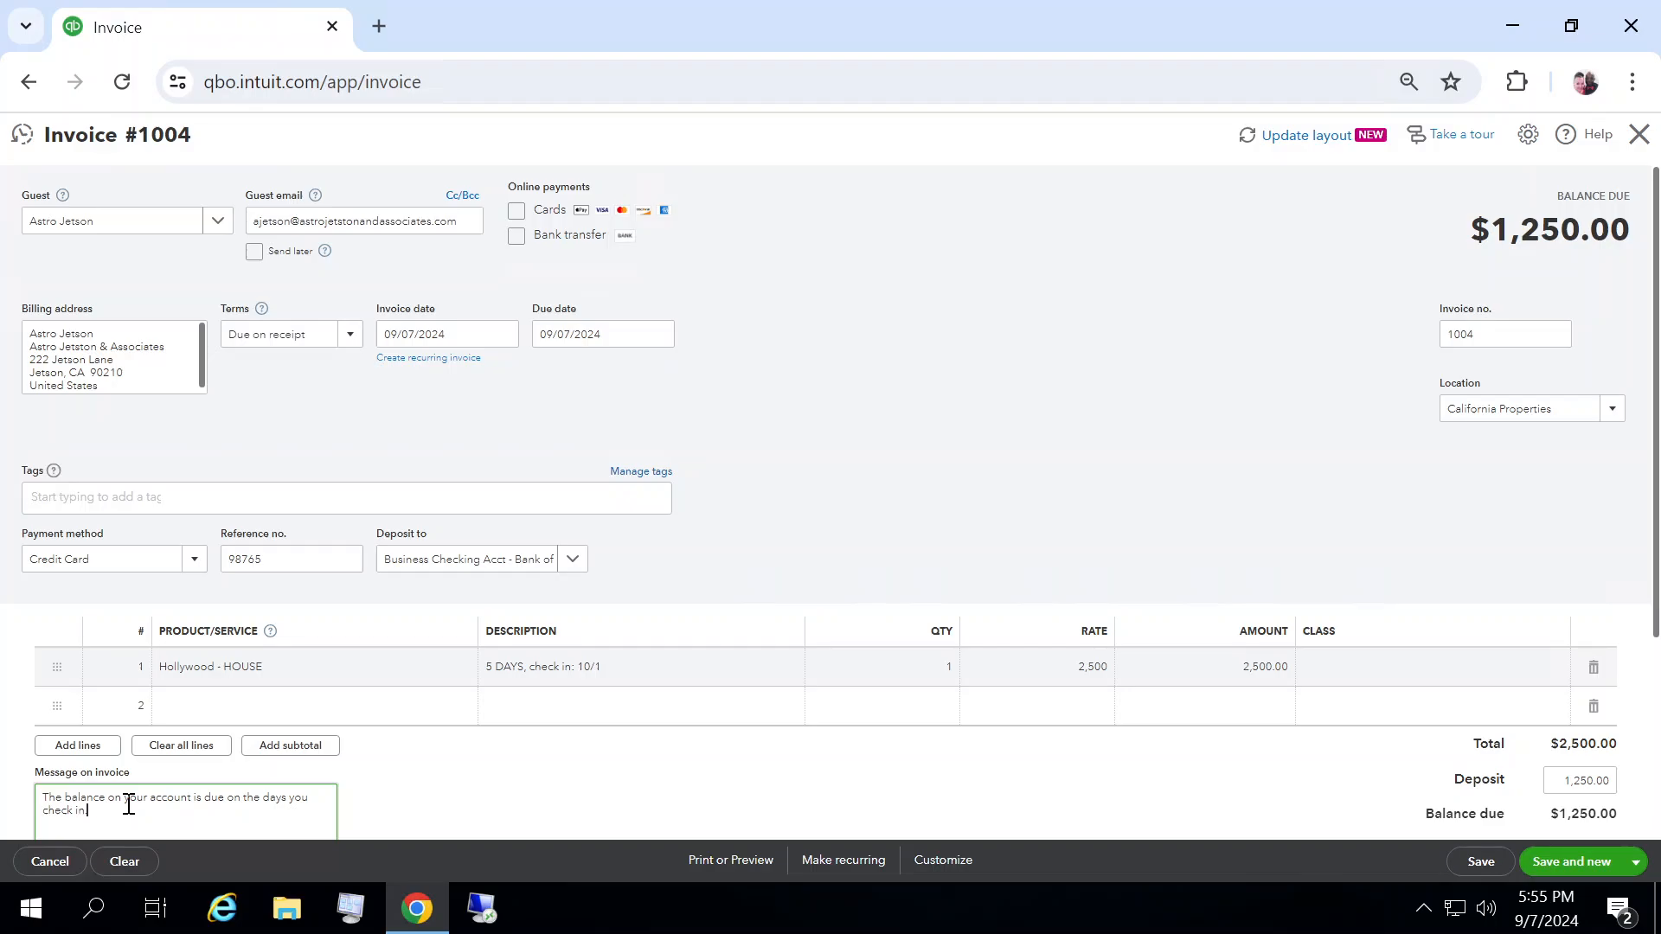
{"action": "type", "text": ". If you need to cancel your resr"}
{"action": "key", "text": "BackSpace"}
{"action": "type", "text": "ervation"}
{"action": "type", "text": ", you must"}
{"action": "type", "text": " do so with"}
{"action": "type", "text": "in 48 hours"}
{"action": "type", "text": " to r"}
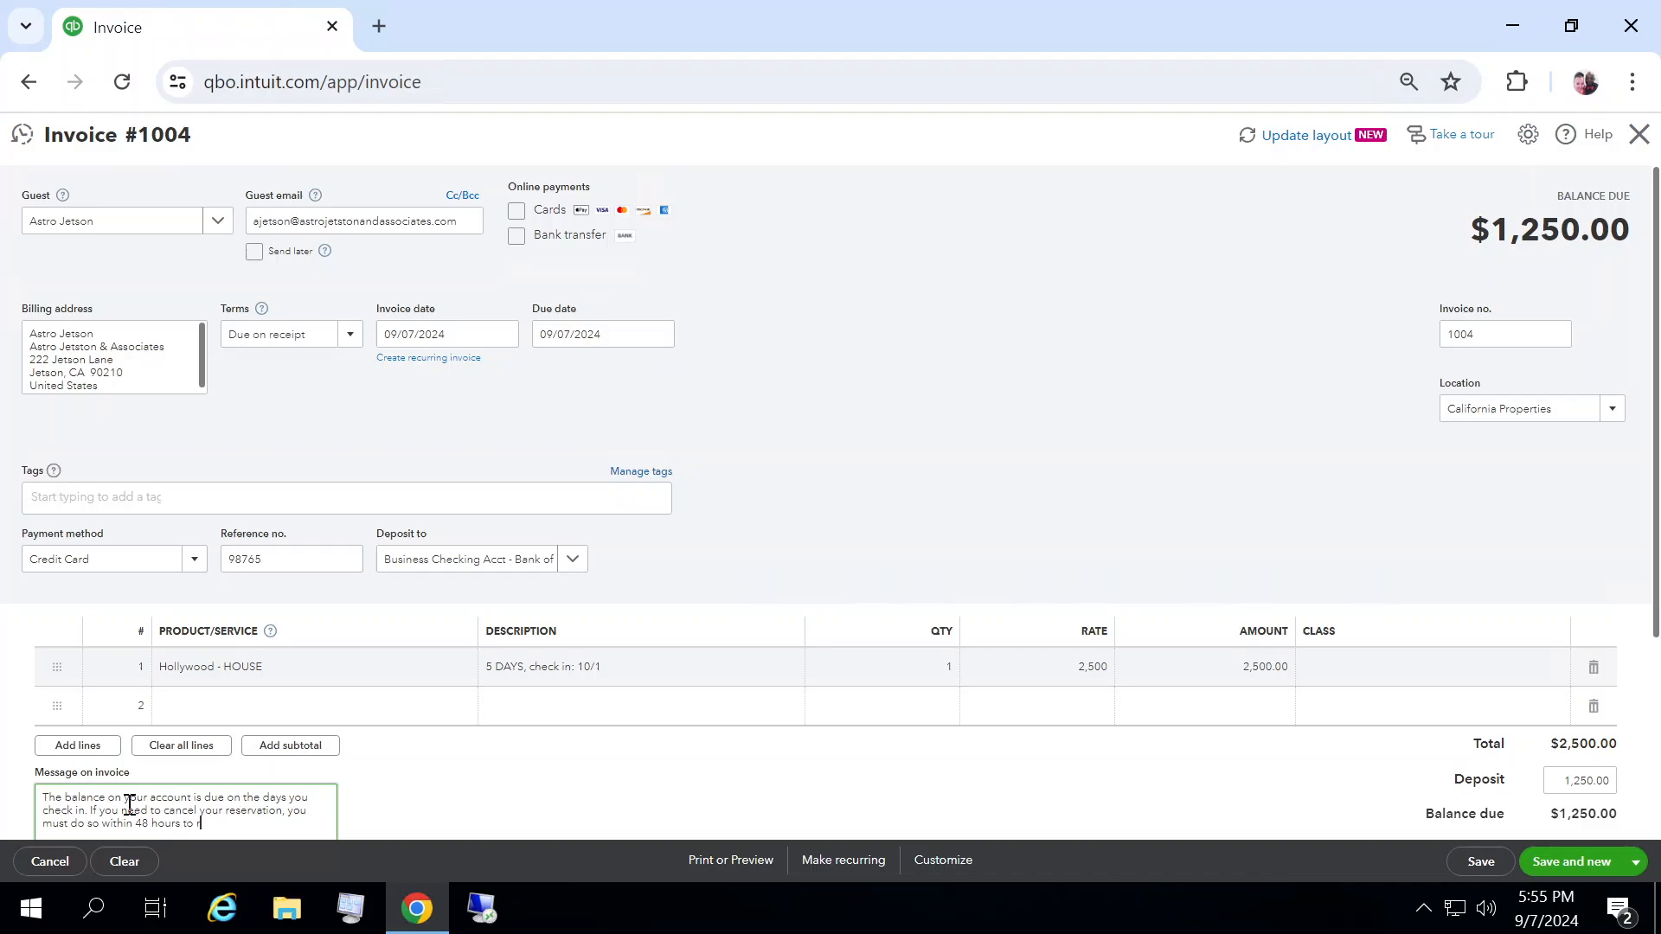
{"action": "type", "text": "eceive a full refuld"}
{"action": "key", "text": "BackSpace"}
{"action": "key", "text": "BackSpace"}
{"action": "type", "text": "nd. Thank youf"}
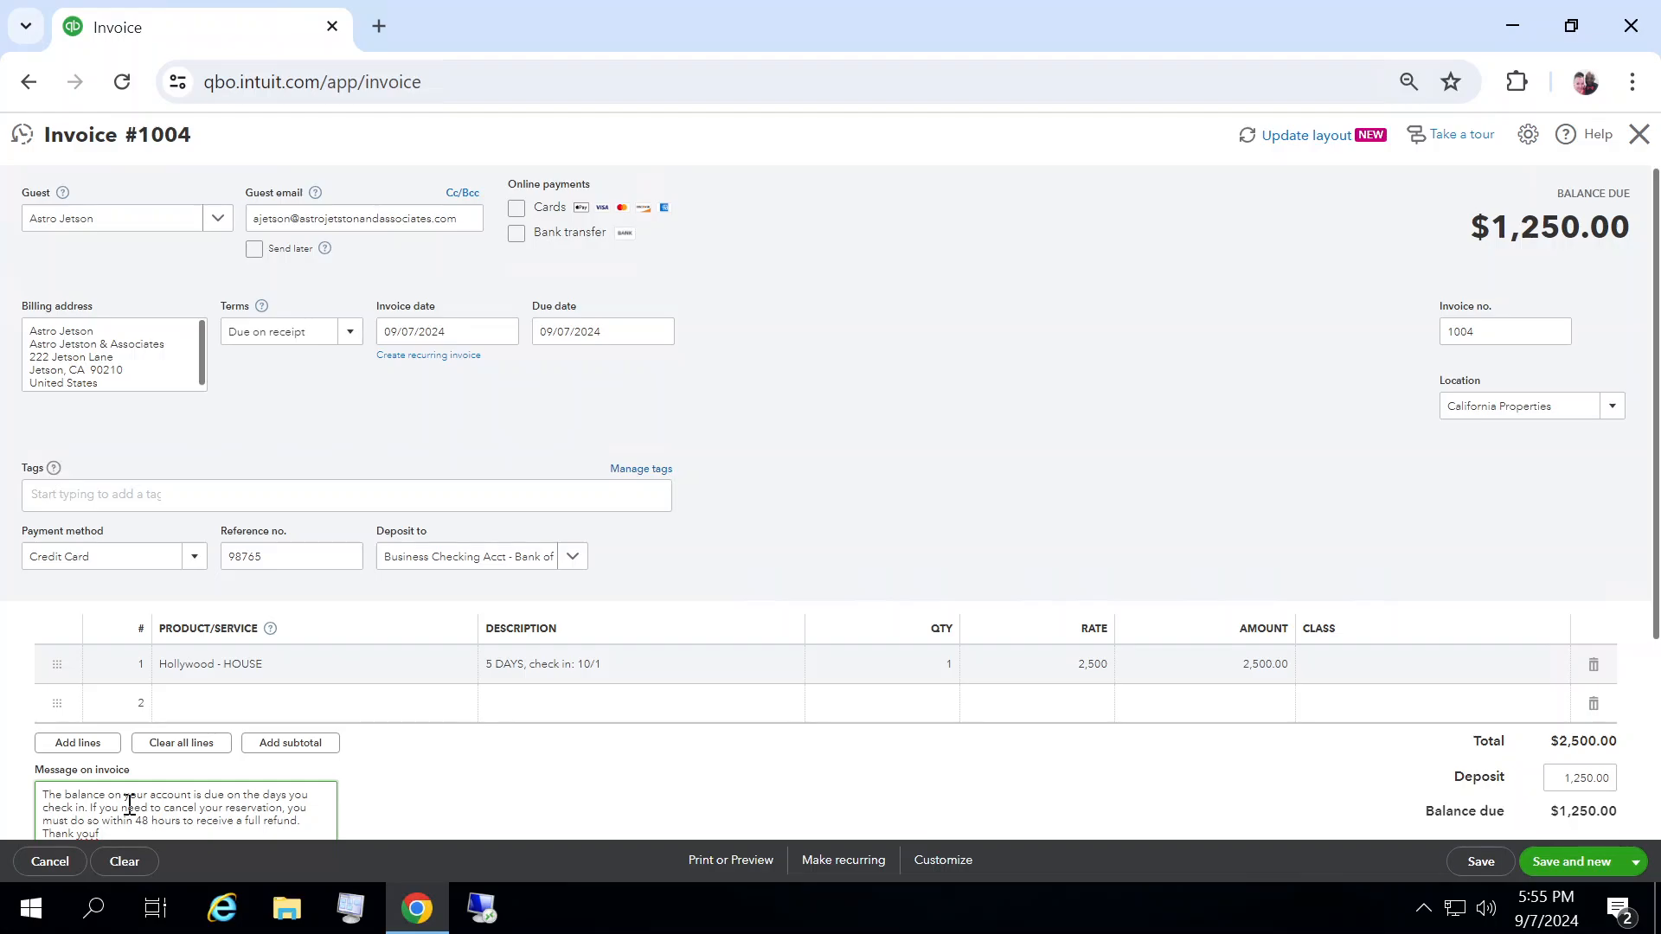
{"action": "key", "text": "BackSpace"}
{"action": "type", "text": "for your business!"}
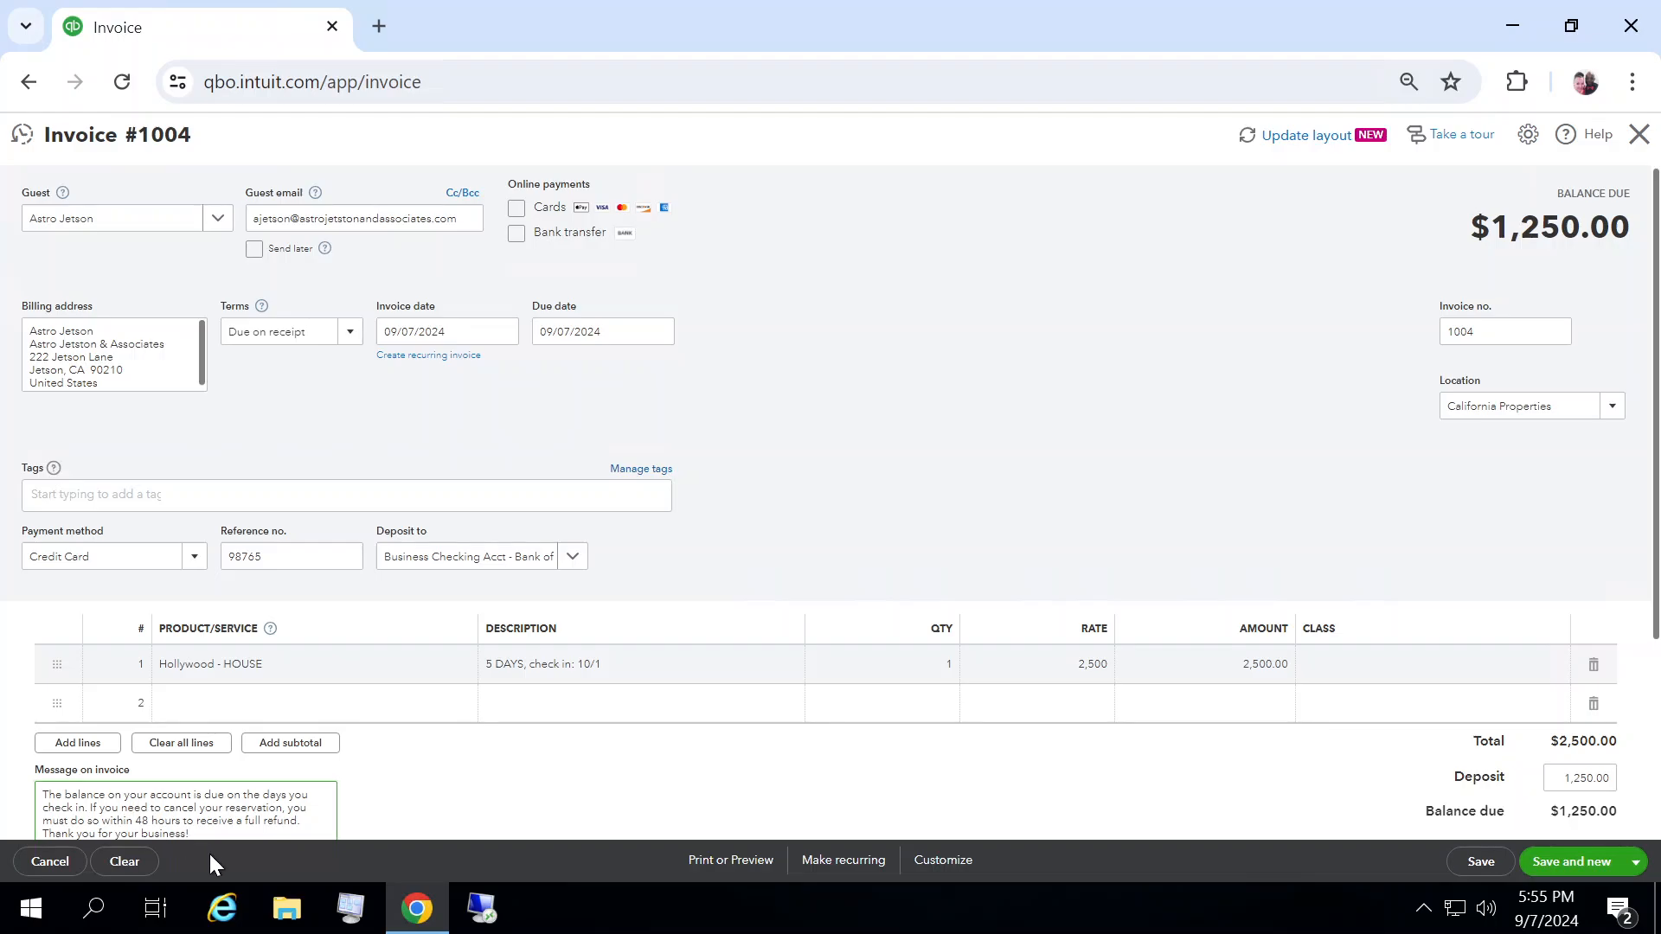
{"action": "left_click_drag", "start_coordinate": [193, 832], "coordinate": [41, 731]}
{"action": "key", "text": "ctrl+c"}
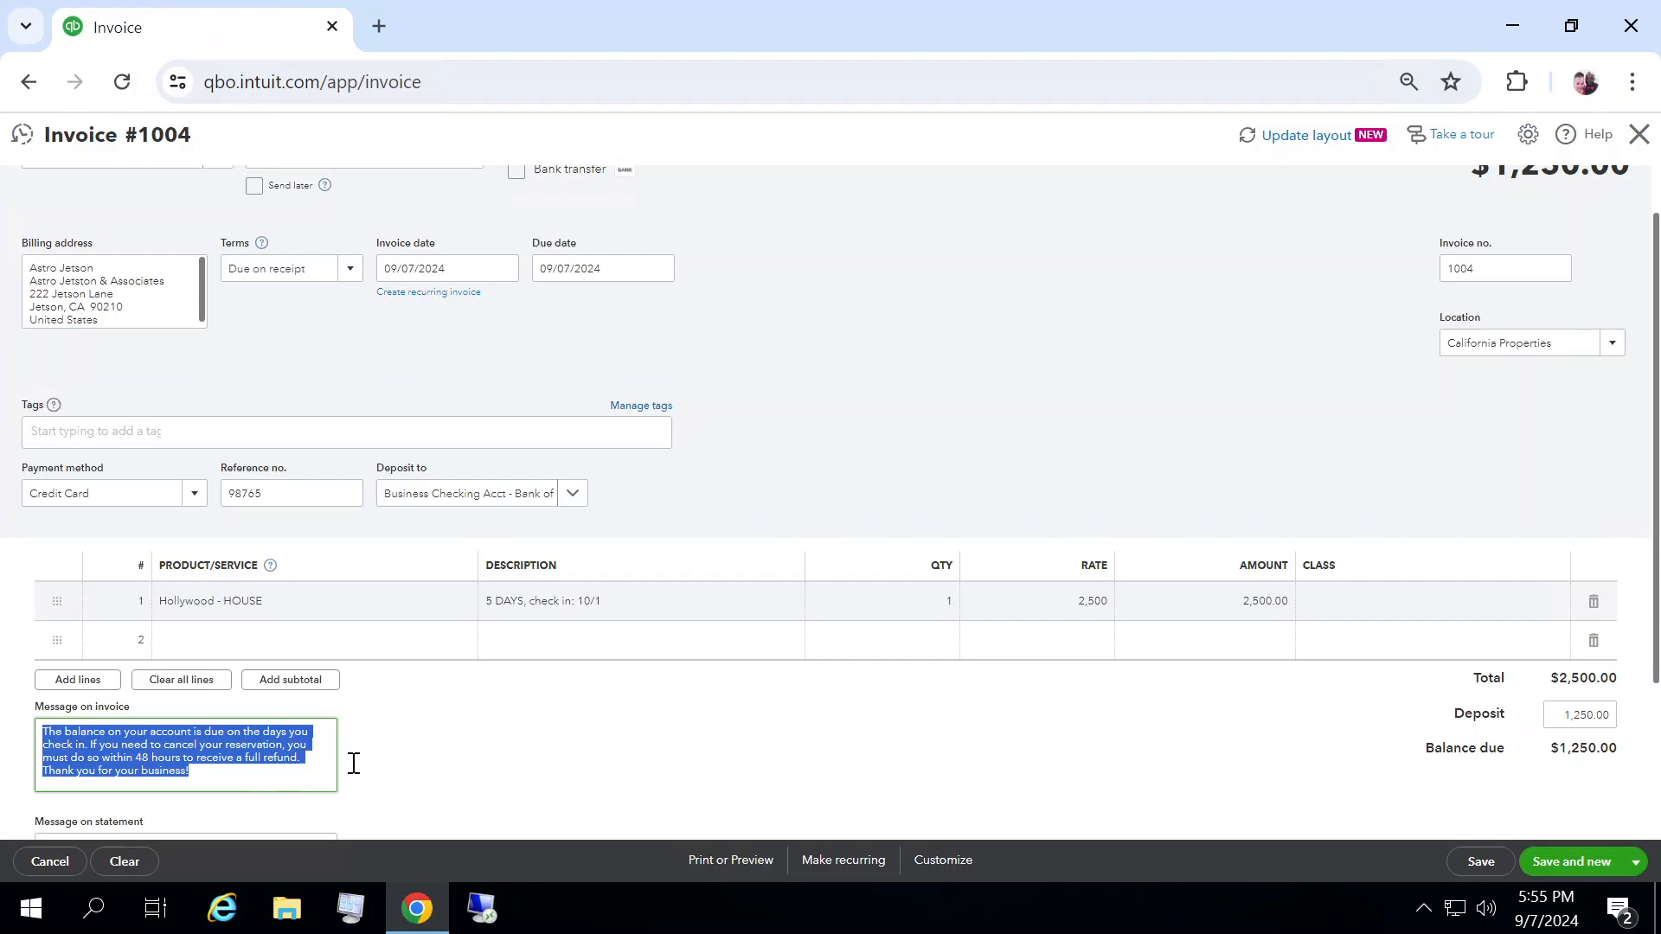
{"action": "left_click", "coordinate": [334, 739]}
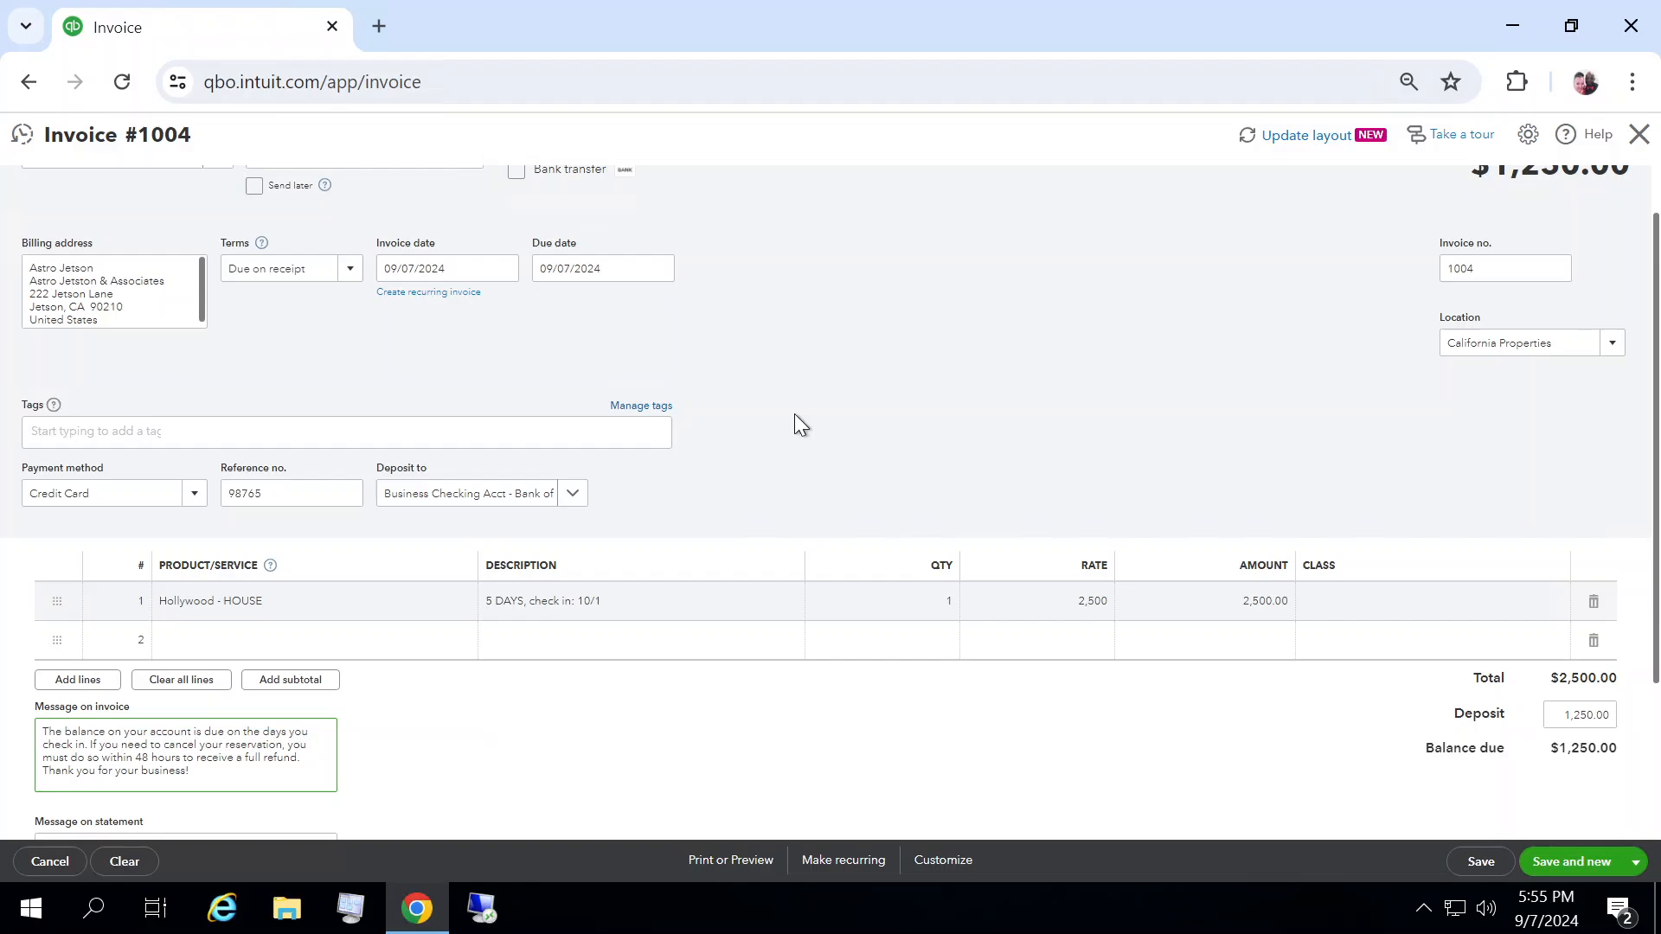
Step: Set the due date to 10/01/2024 and save the invoice, opening a new one
{"action": "left_click", "coordinate": [641, 270]}
{"action": "left_click", "coordinate": [659, 268]}
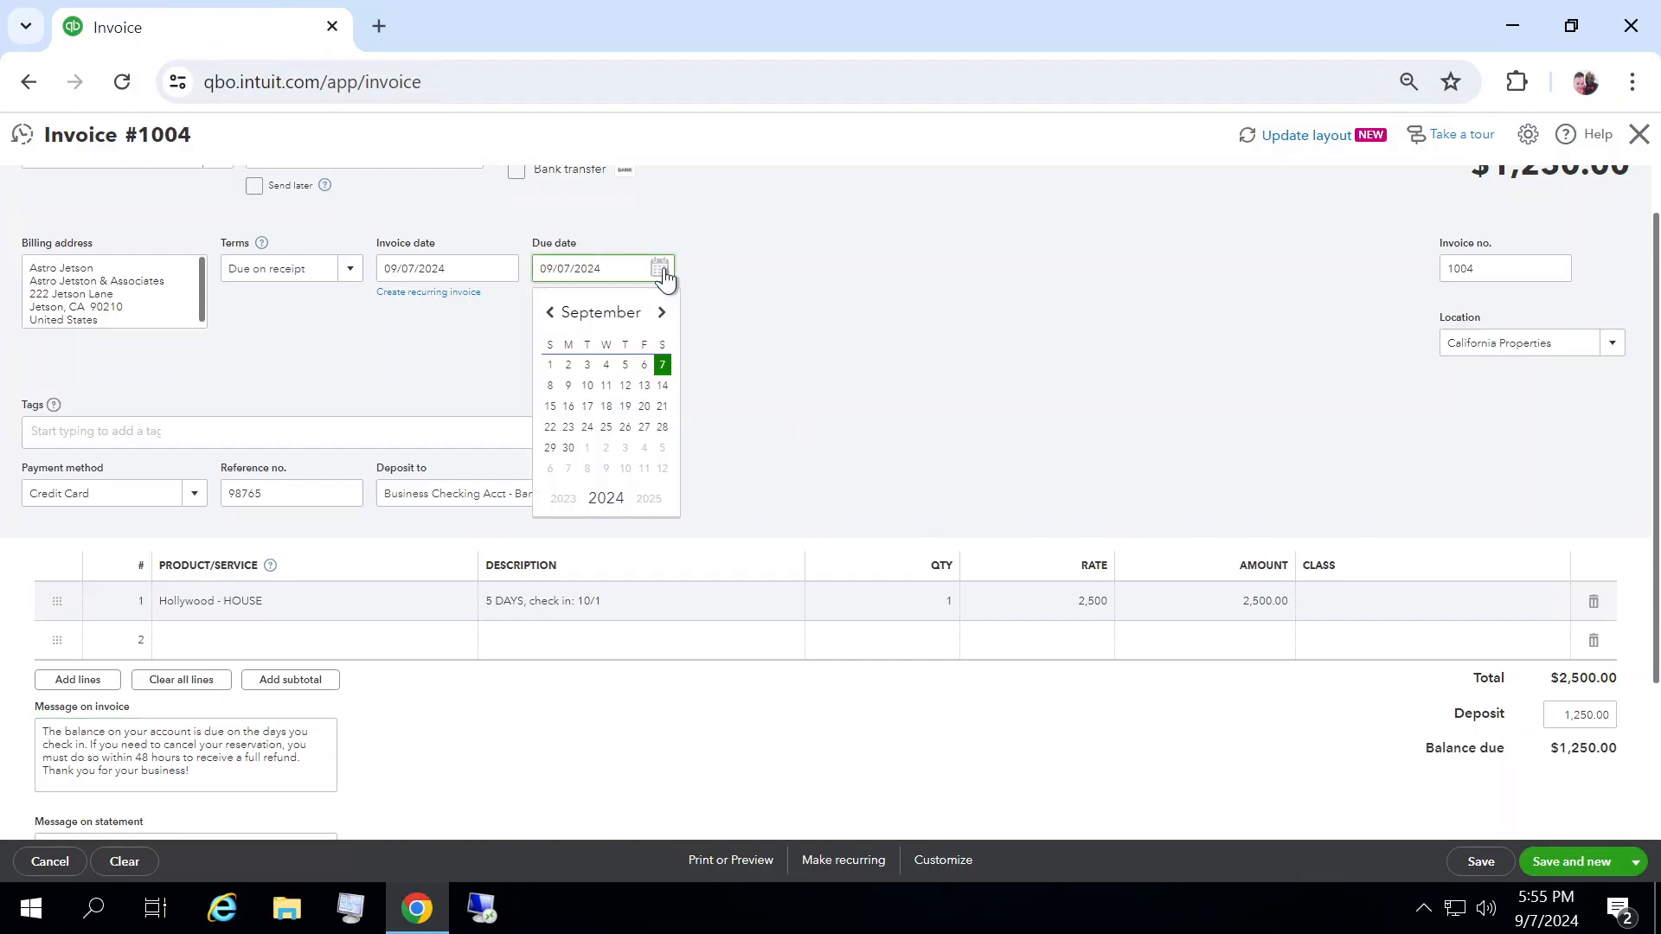
{"action": "left_click", "coordinate": [663, 312]}
{"action": "left_click", "coordinate": [663, 313]}
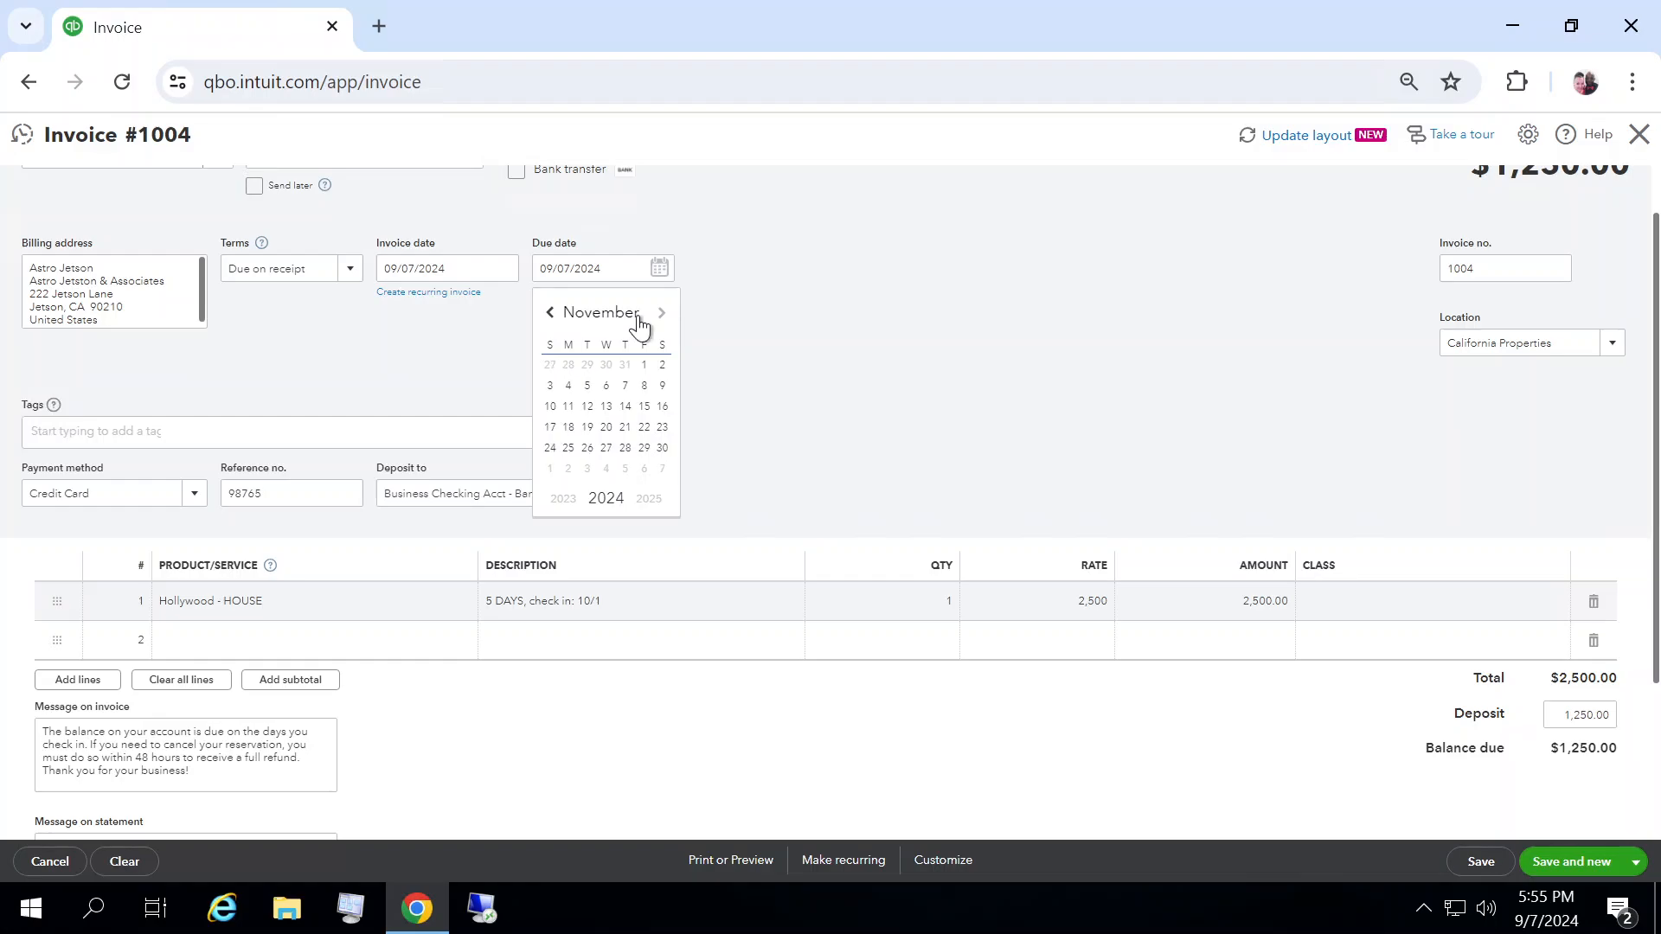
{"action": "left_click", "coordinate": [551, 313]}
{"action": "left_click", "coordinate": [587, 364]}
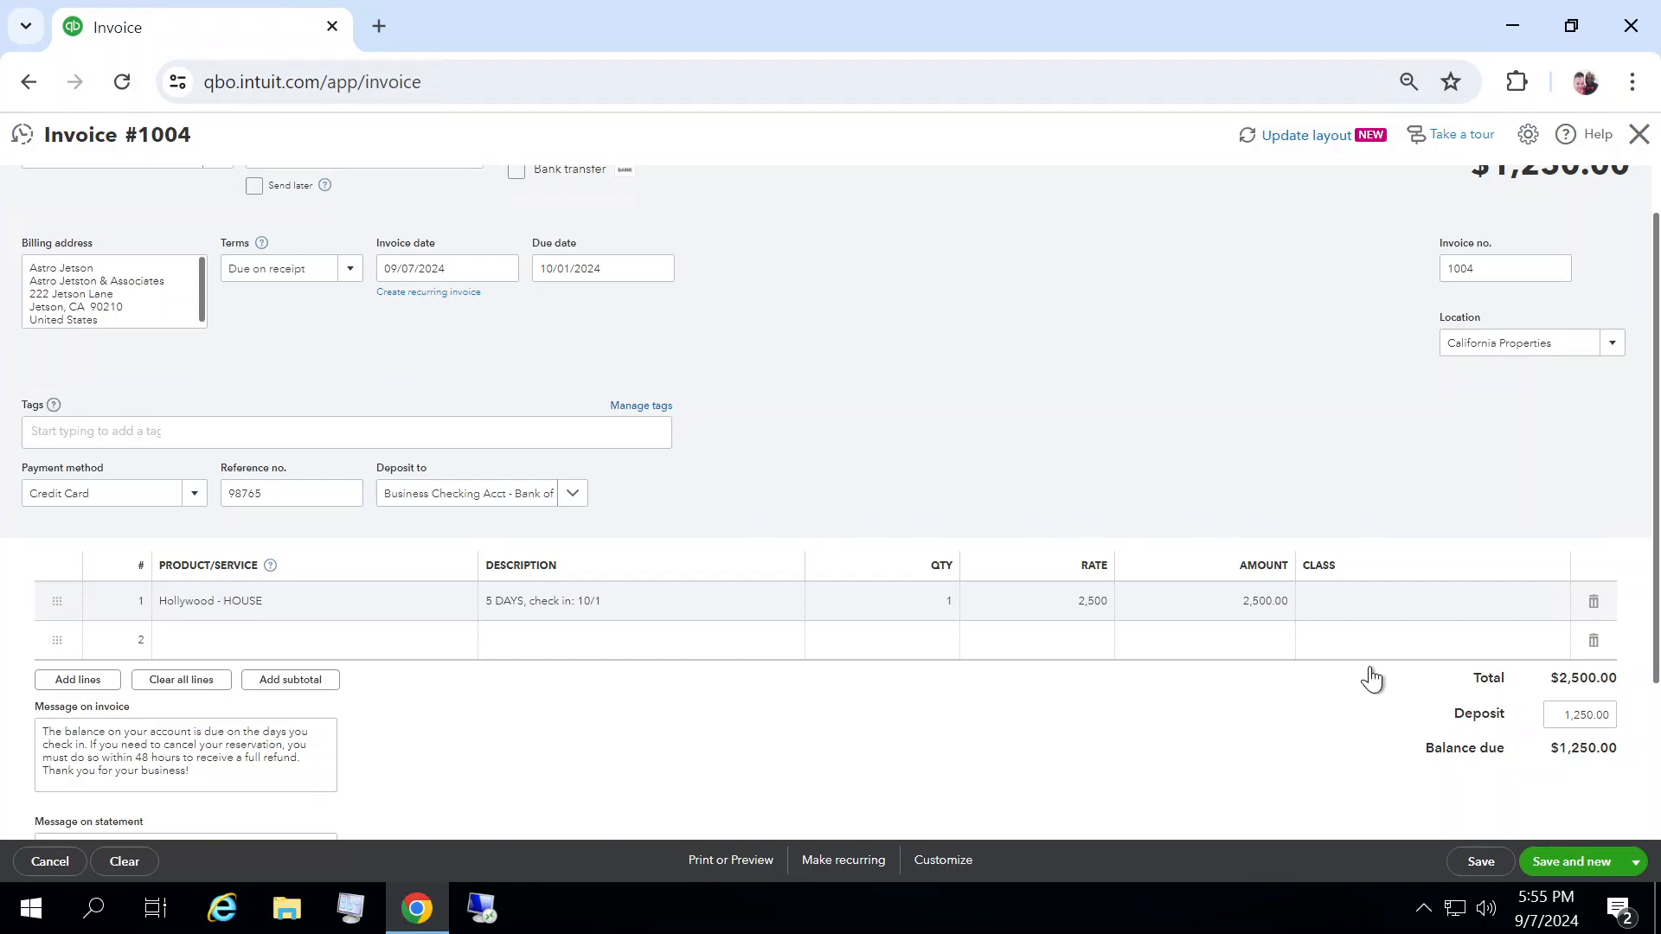
{"action": "left_click", "coordinate": [1571, 861]}
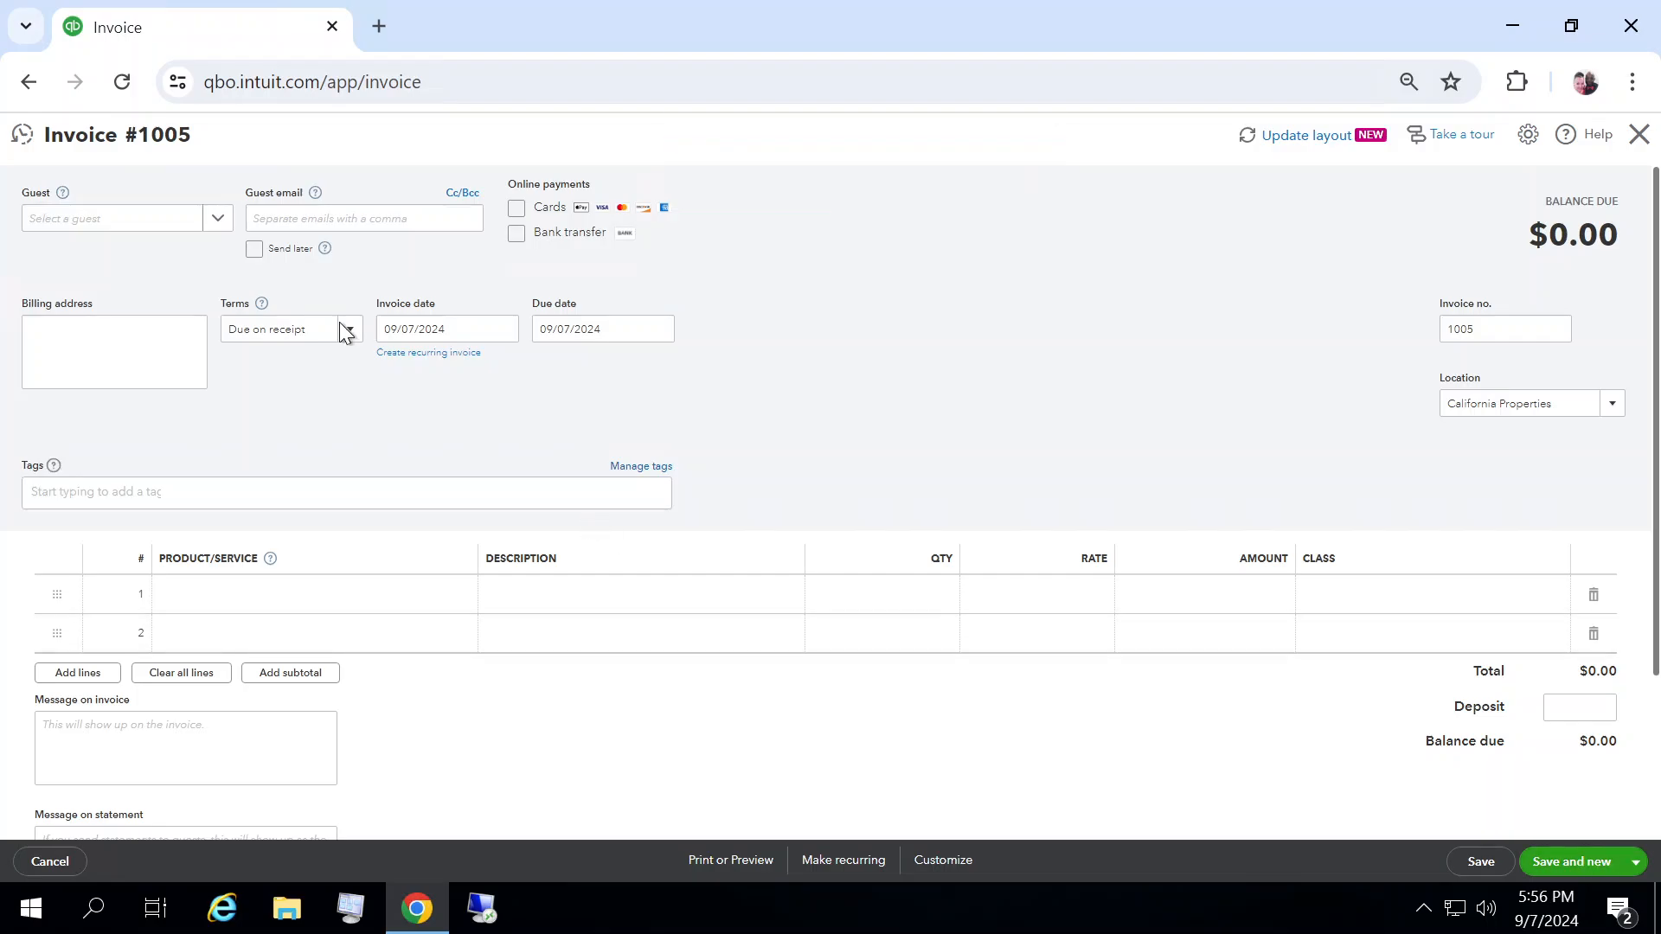
Step: Choose guest Elroy Jetson and add the Austin - 2 BD plus LOFT product on the first line
{"action": "left_click", "coordinate": [217, 218]}
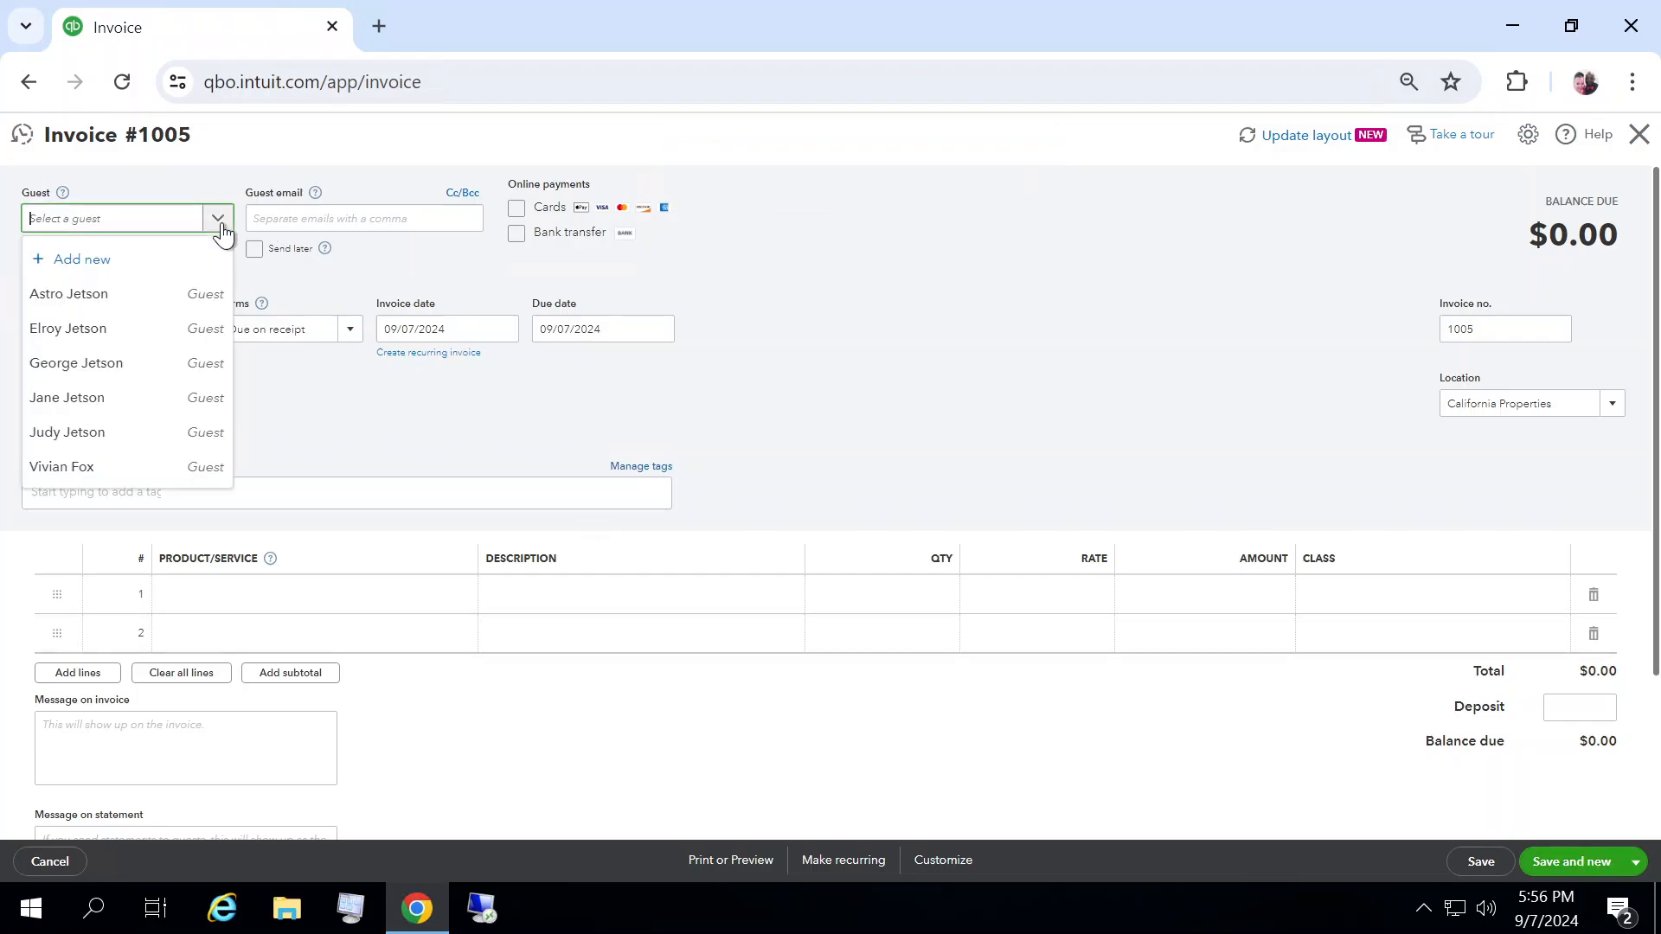
{"action": "left_click", "coordinate": [113, 330]}
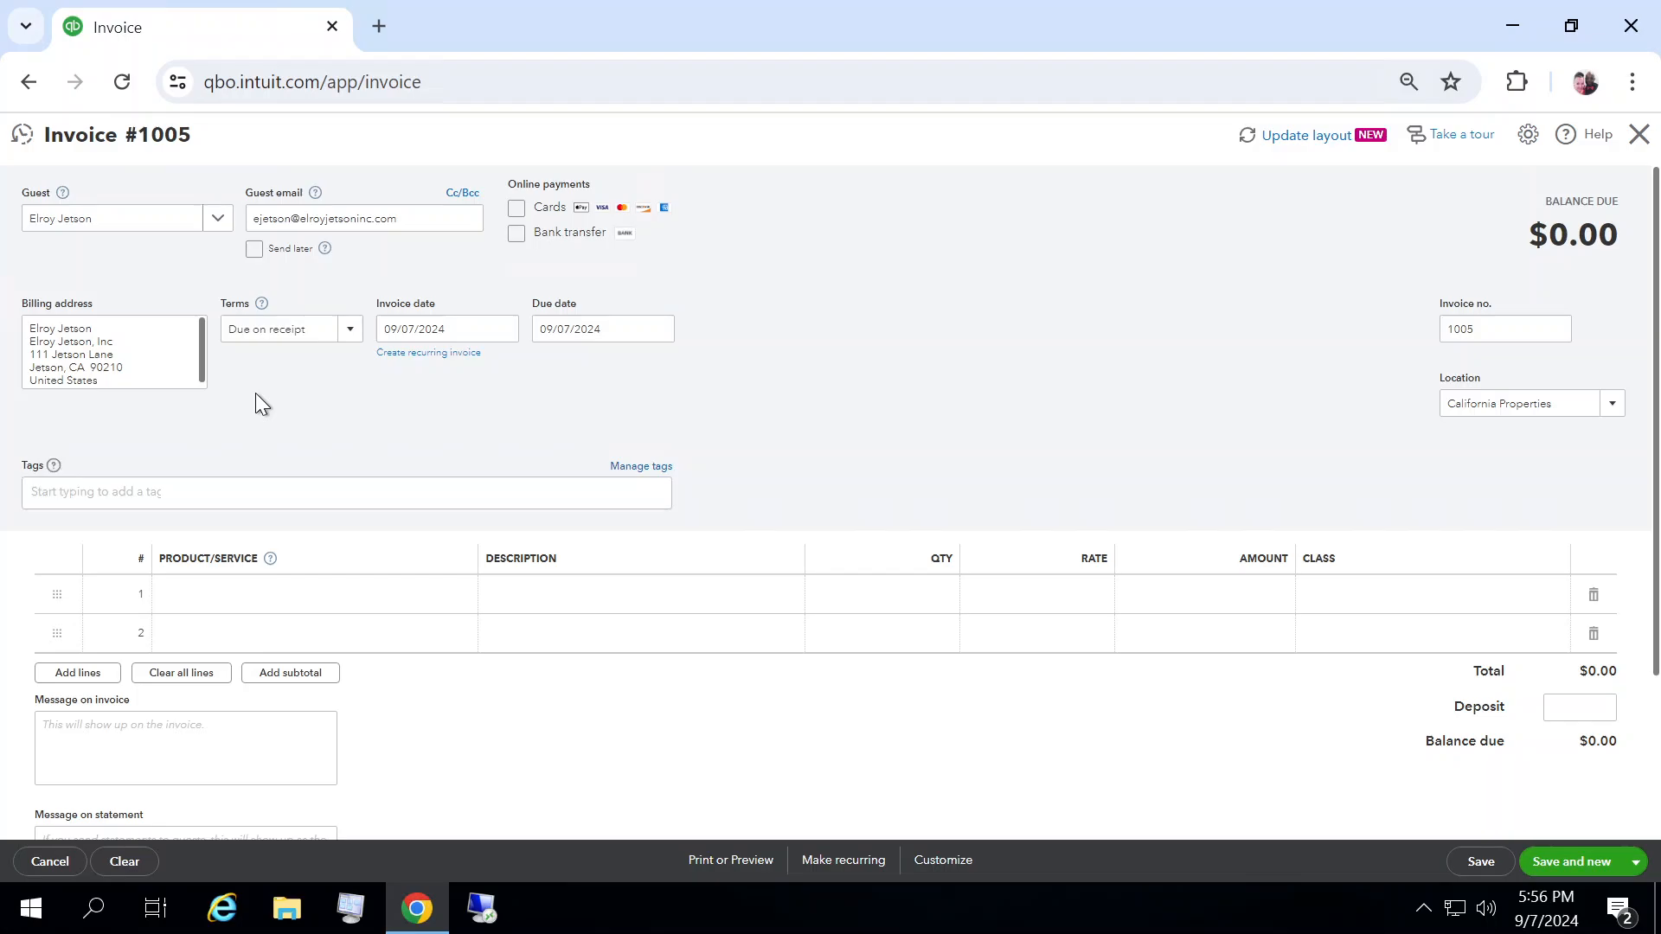
{"action": "left_click", "coordinate": [376, 597]}
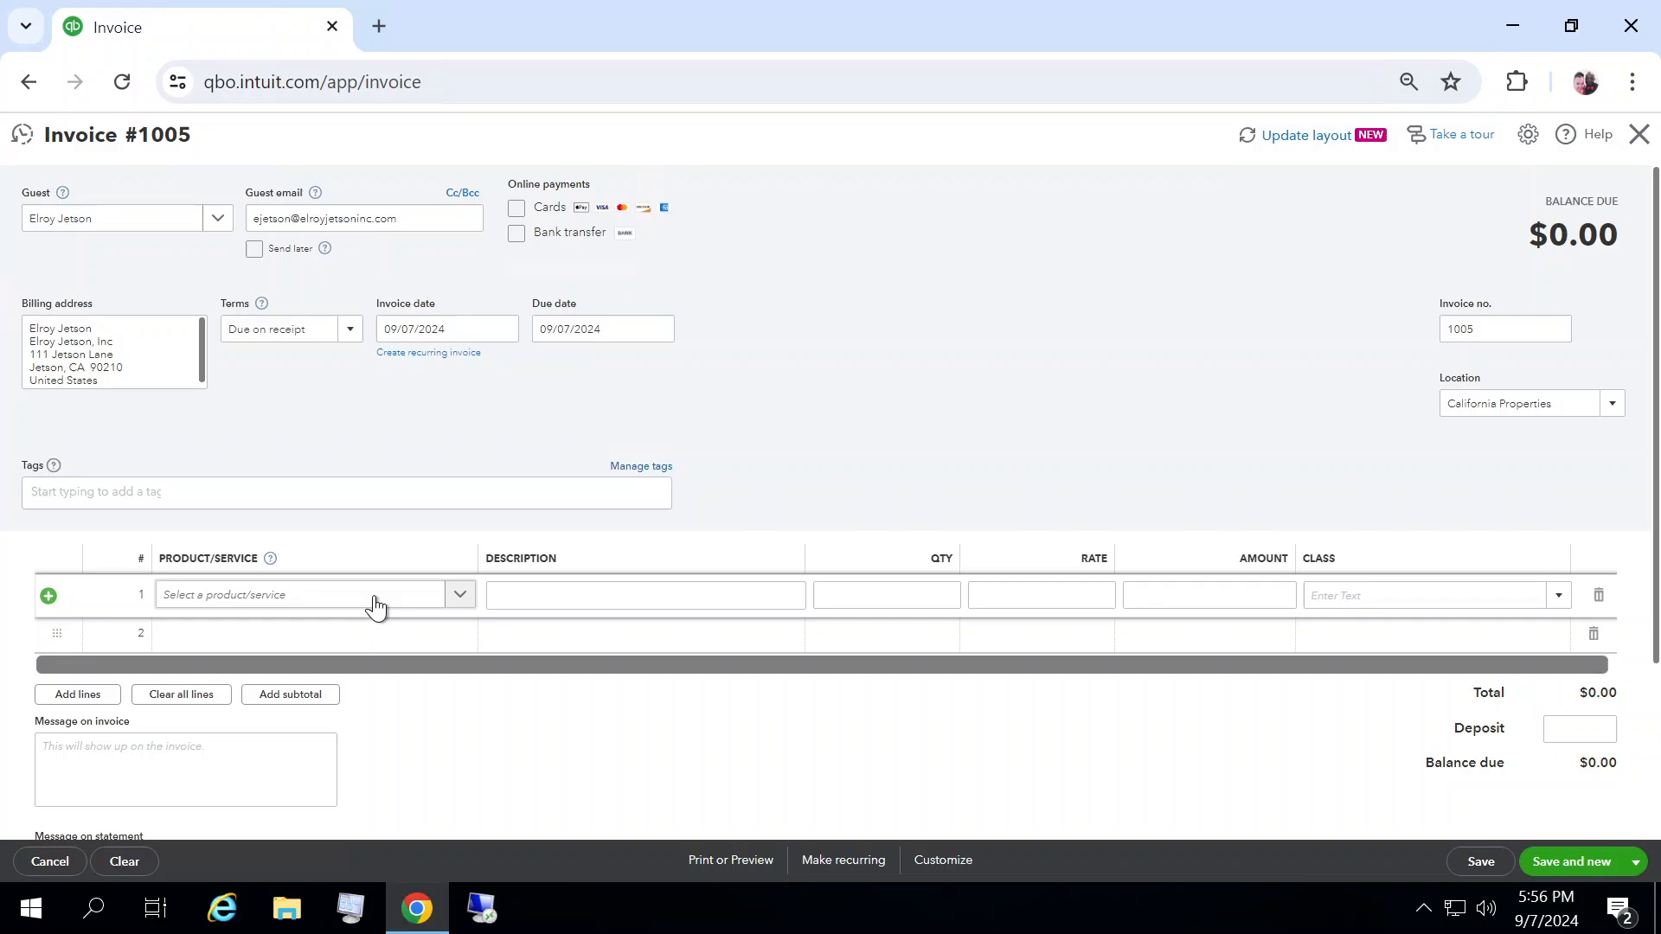
{"action": "left_click", "coordinate": [459, 594]}
{"action": "left_click", "coordinate": [322, 710]}
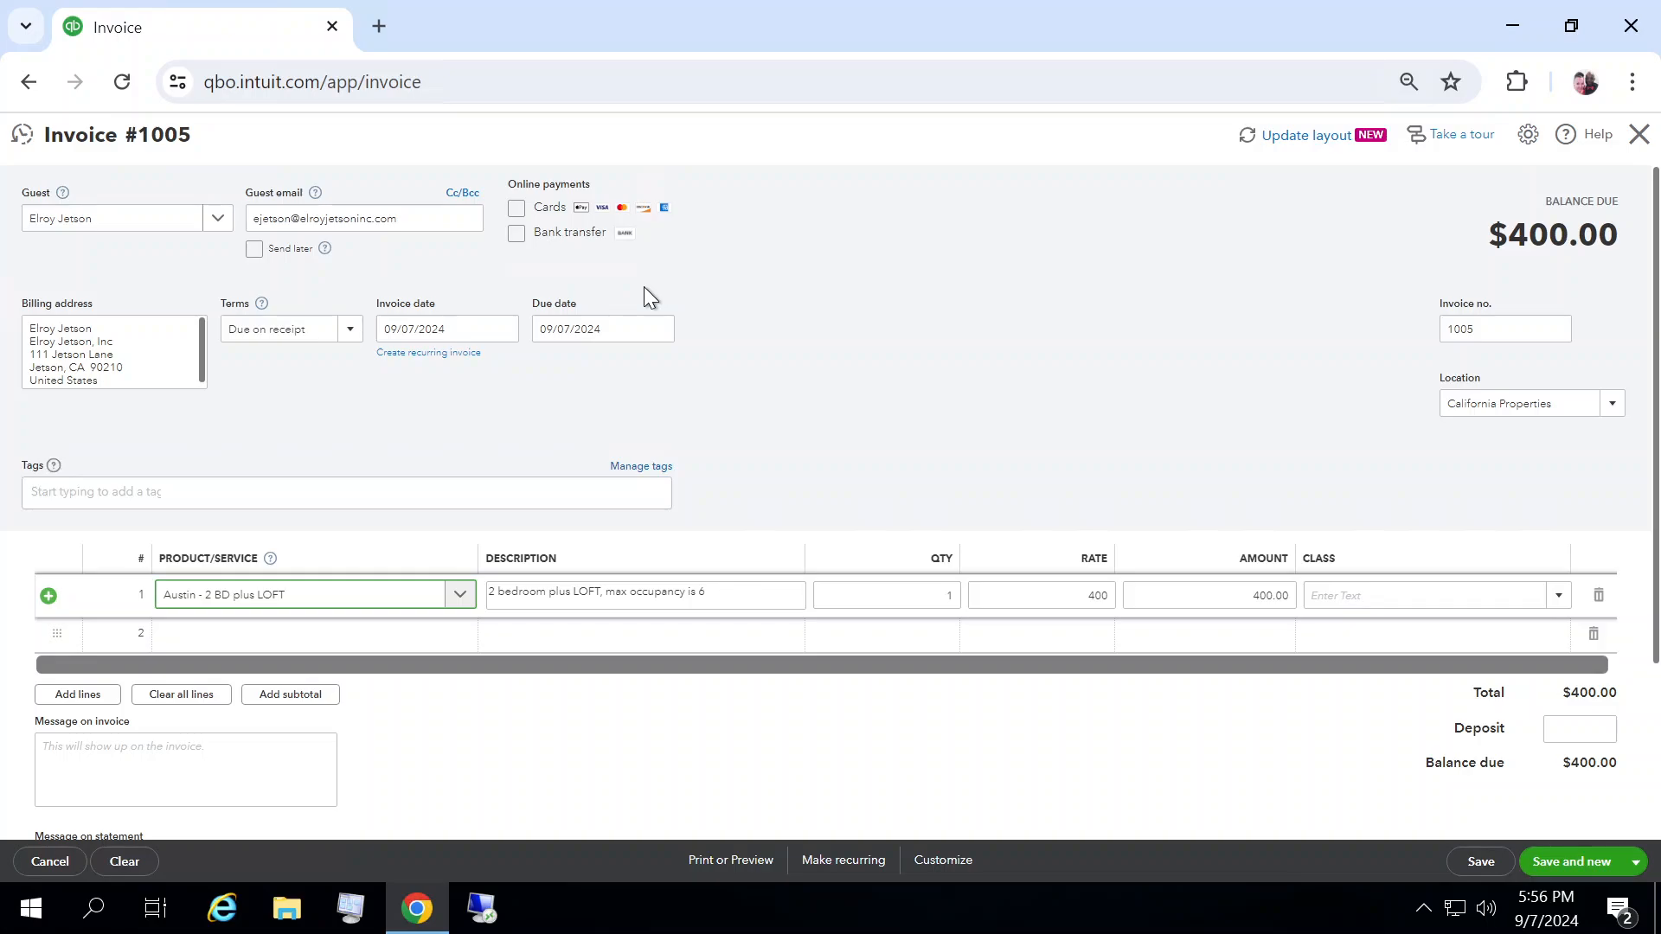
Step: Change the line's description to "5 DAYS, check in: 8/31"
{"action": "left_click", "coordinate": [723, 591]}
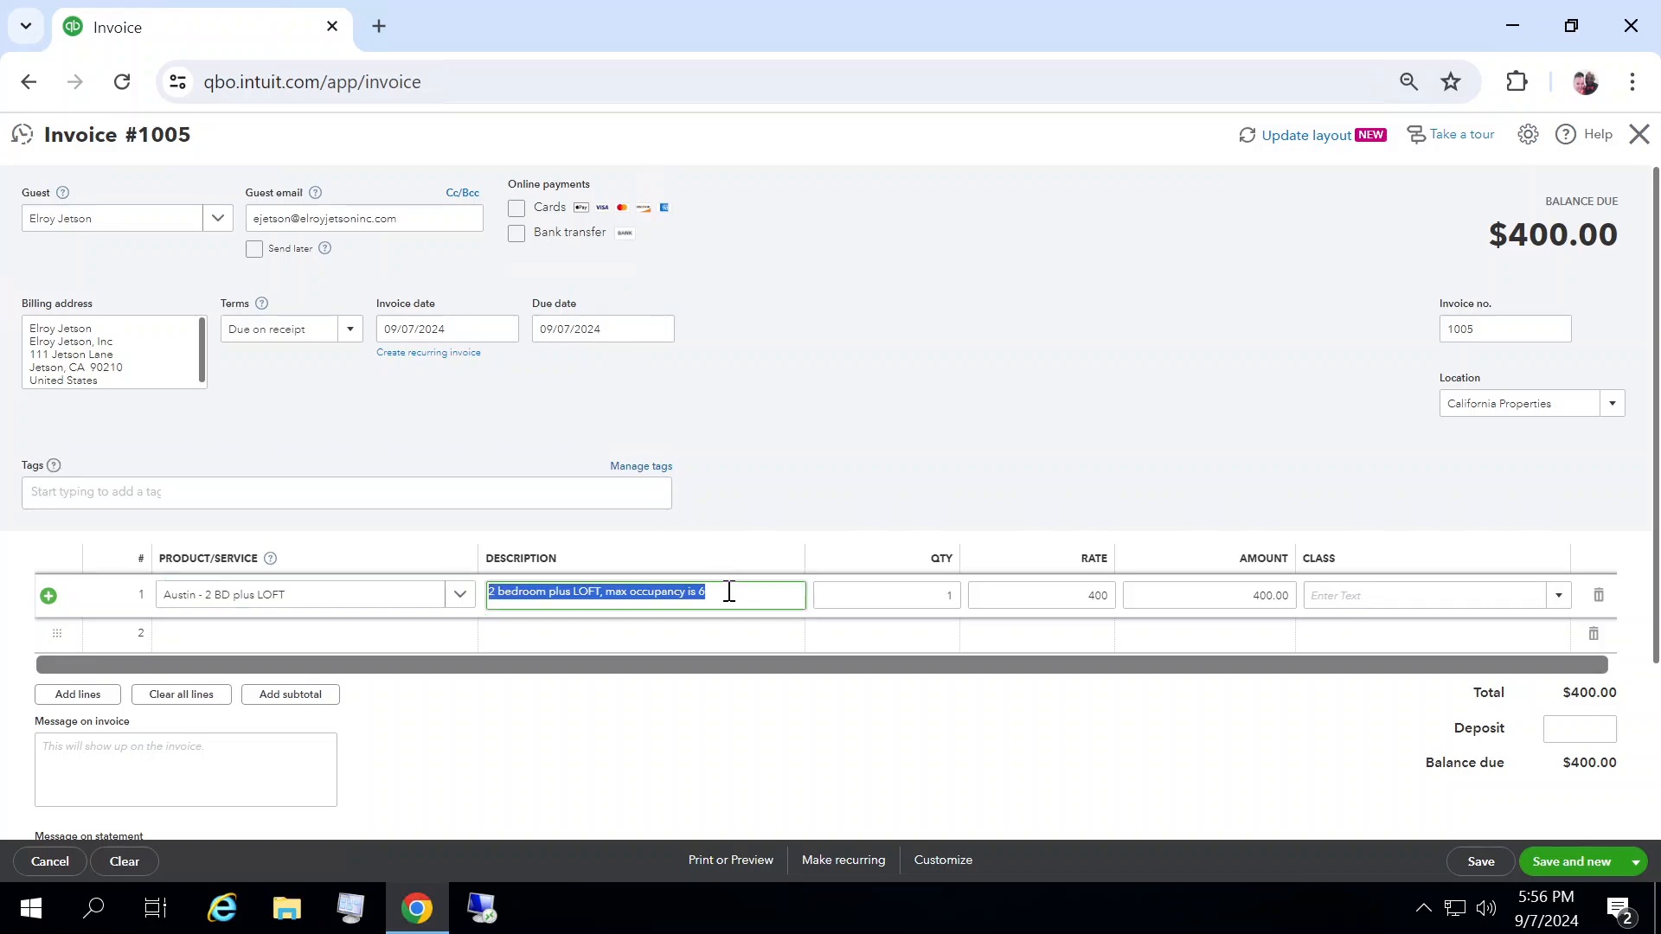
{"action": "type", "text": "5"}
{"action": "type", "text": "DAY"}
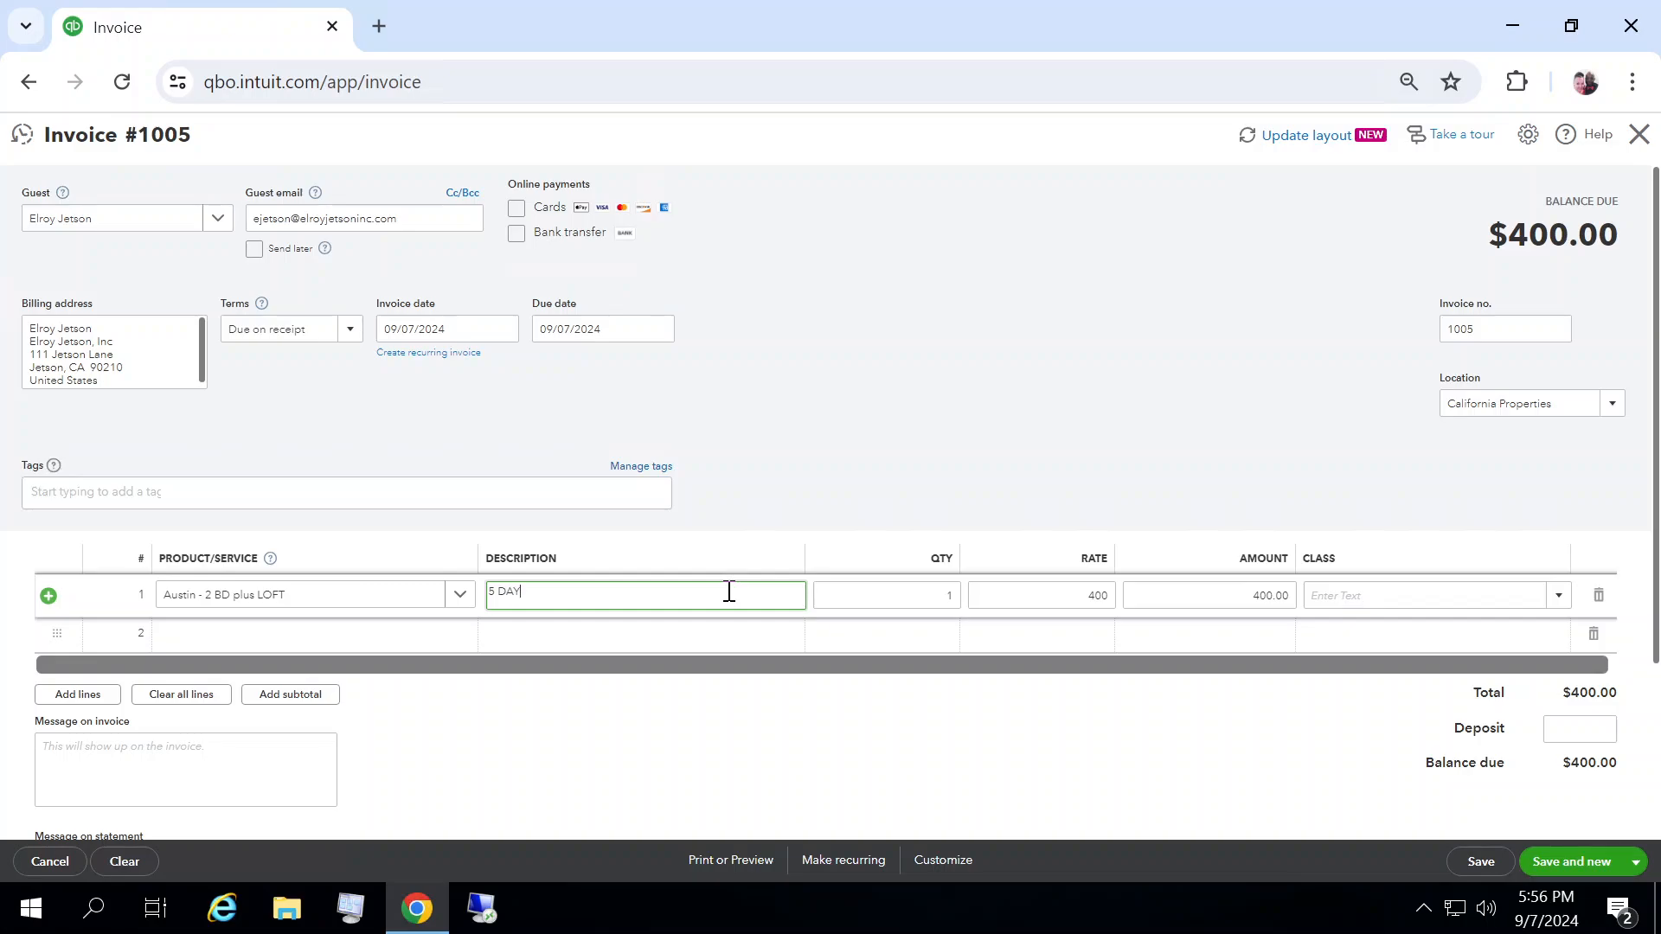
{"action": "type", "text": "S, check in: 8/31"}
{"action": "key", "text": "Tab"}
{"action": "key", "text": "Tab"}
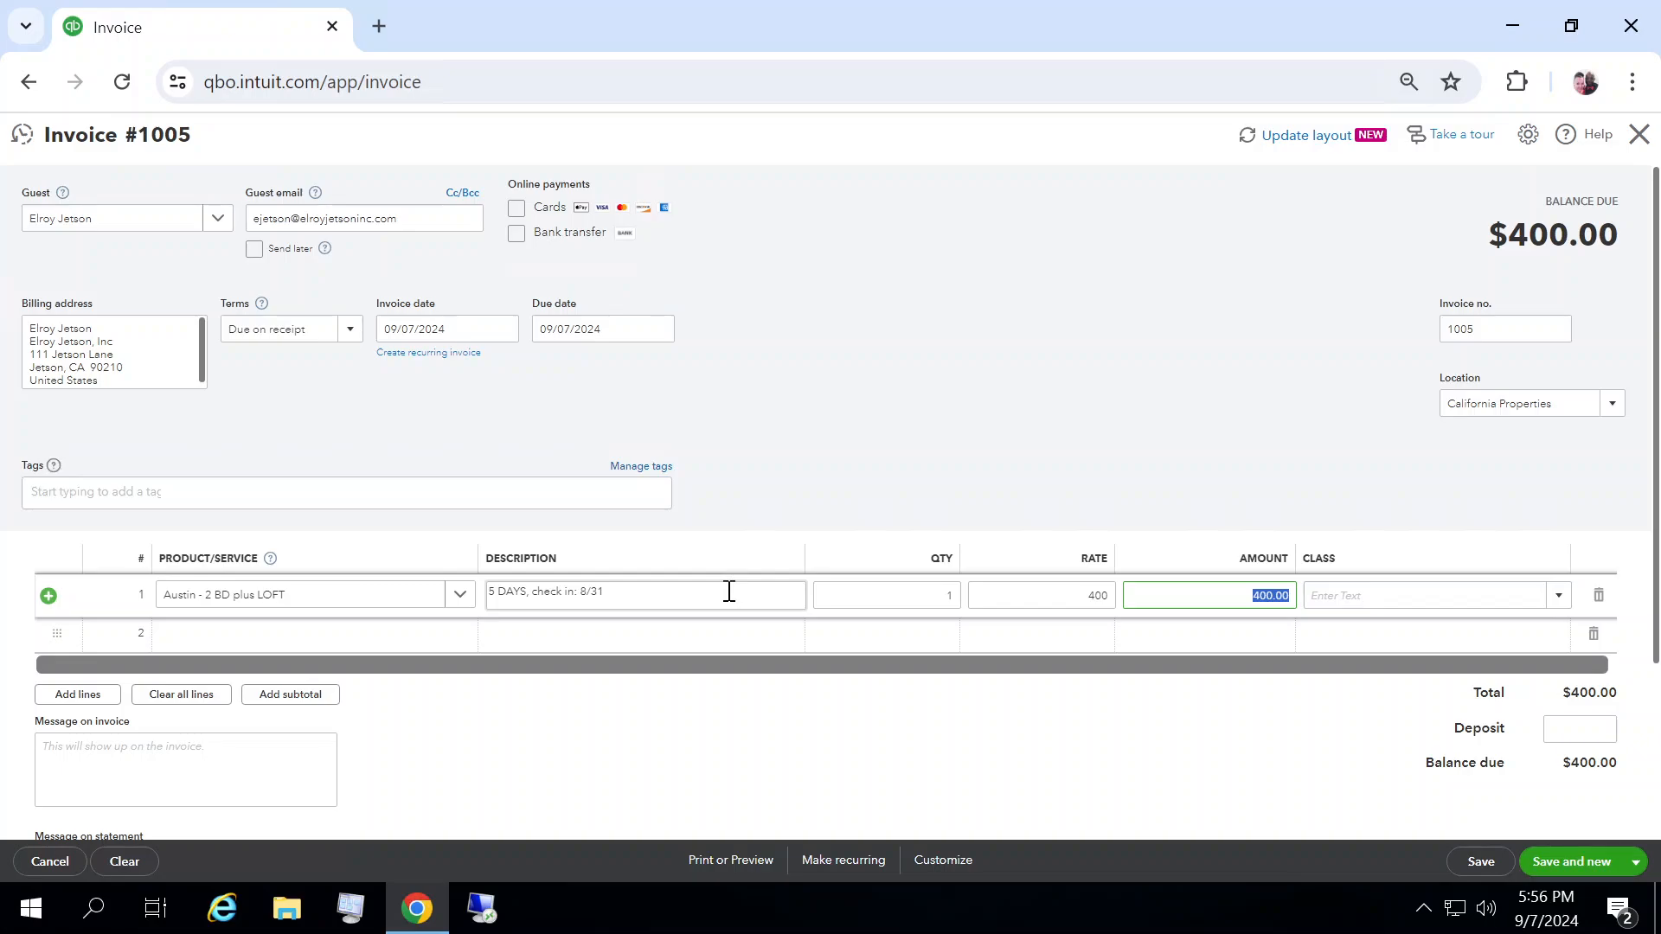
Step: Set the line's amount to 2000.00
{"action": "type", "text": "2000.00"}
{"action": "key", "text": "Tab"}
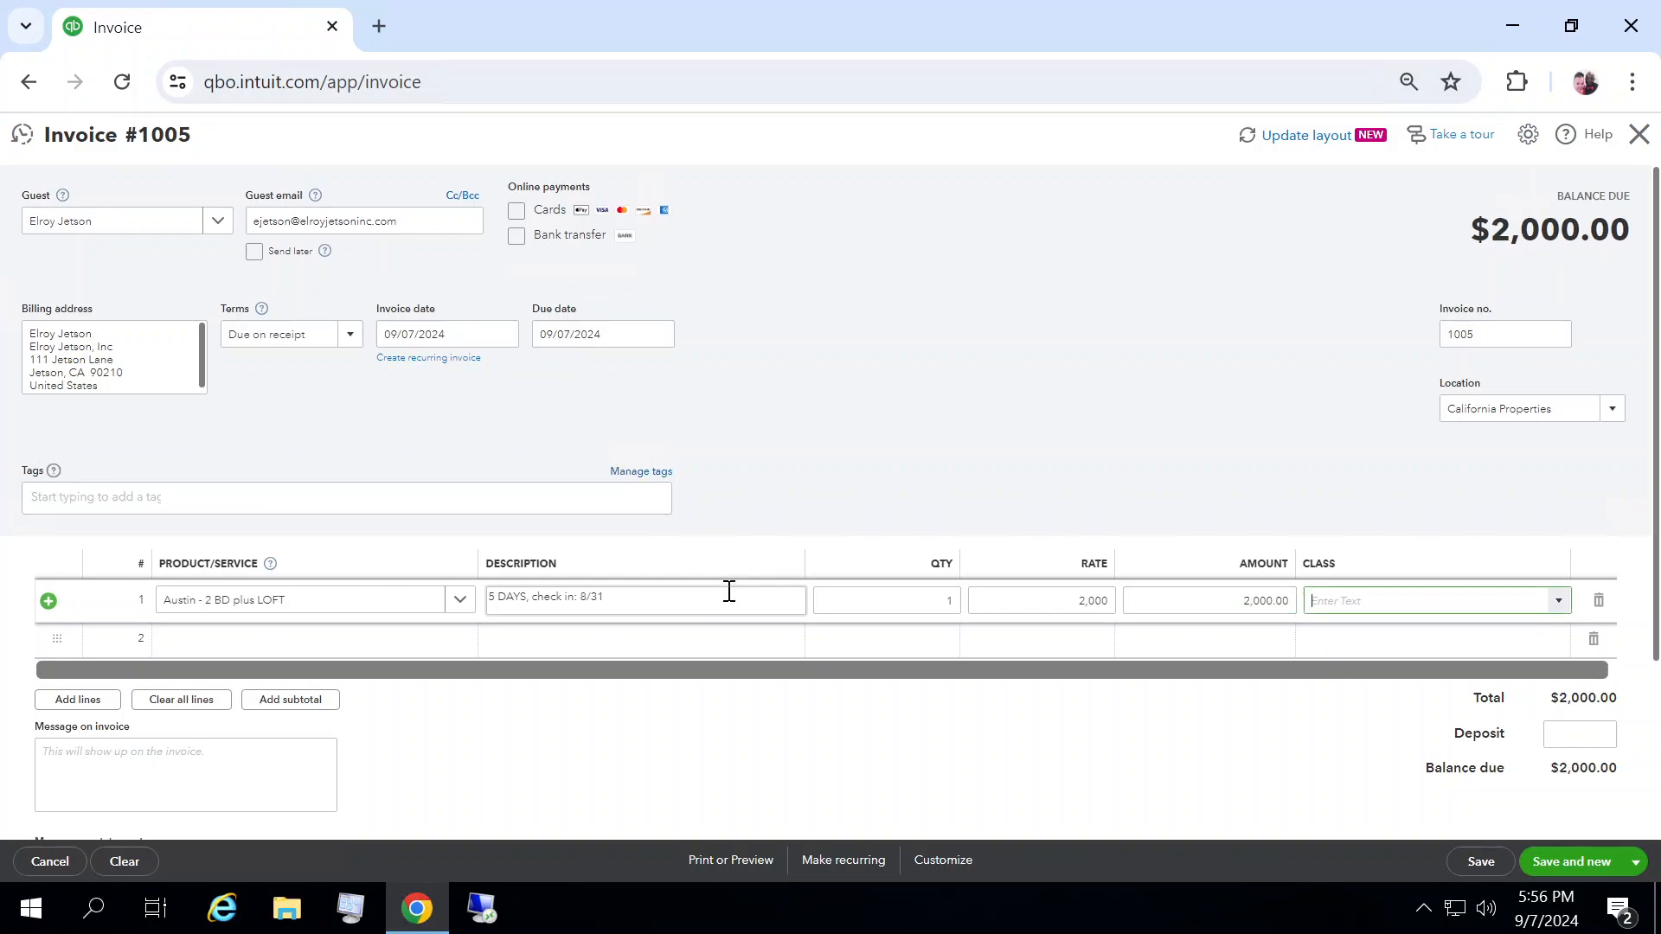
Step: Enter a deposit of 1,000.00 on the invoice
{"action": "left_click", "coordinate": [1583, 733]}
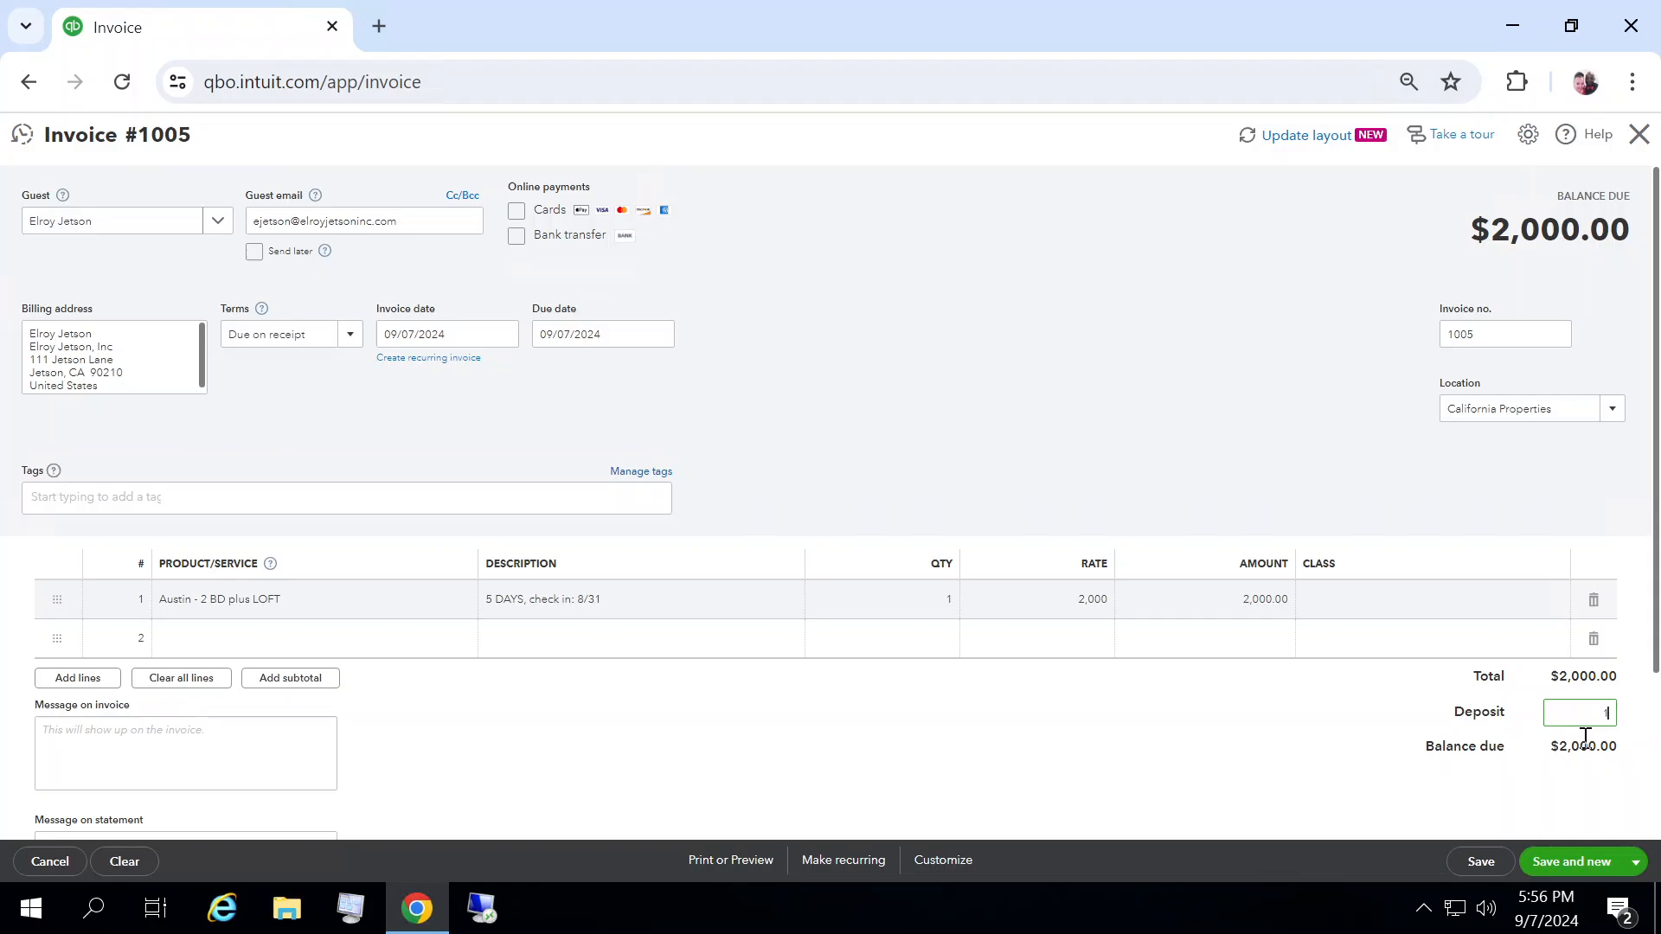
{"action": "type", "text": "1,000.00"}
{"action": "key", "text": "Tab"}
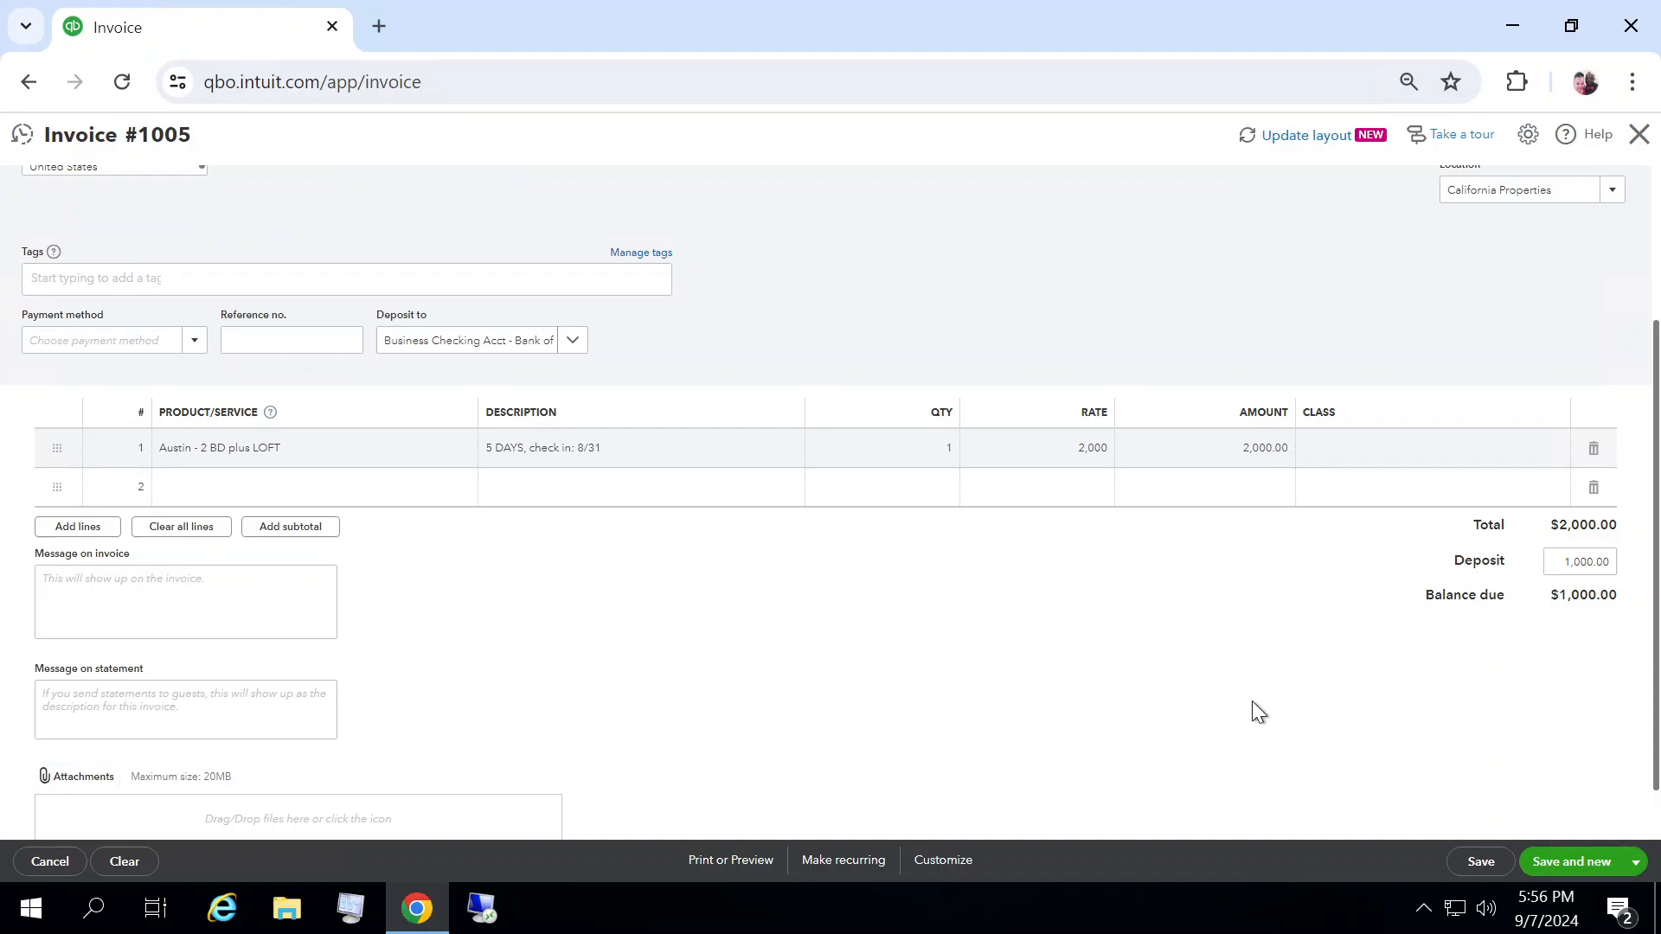
Step: Set the payment method to Credit Card and the reference number to 12345
{"action": "left_click", "coordinate": [183, 334]}
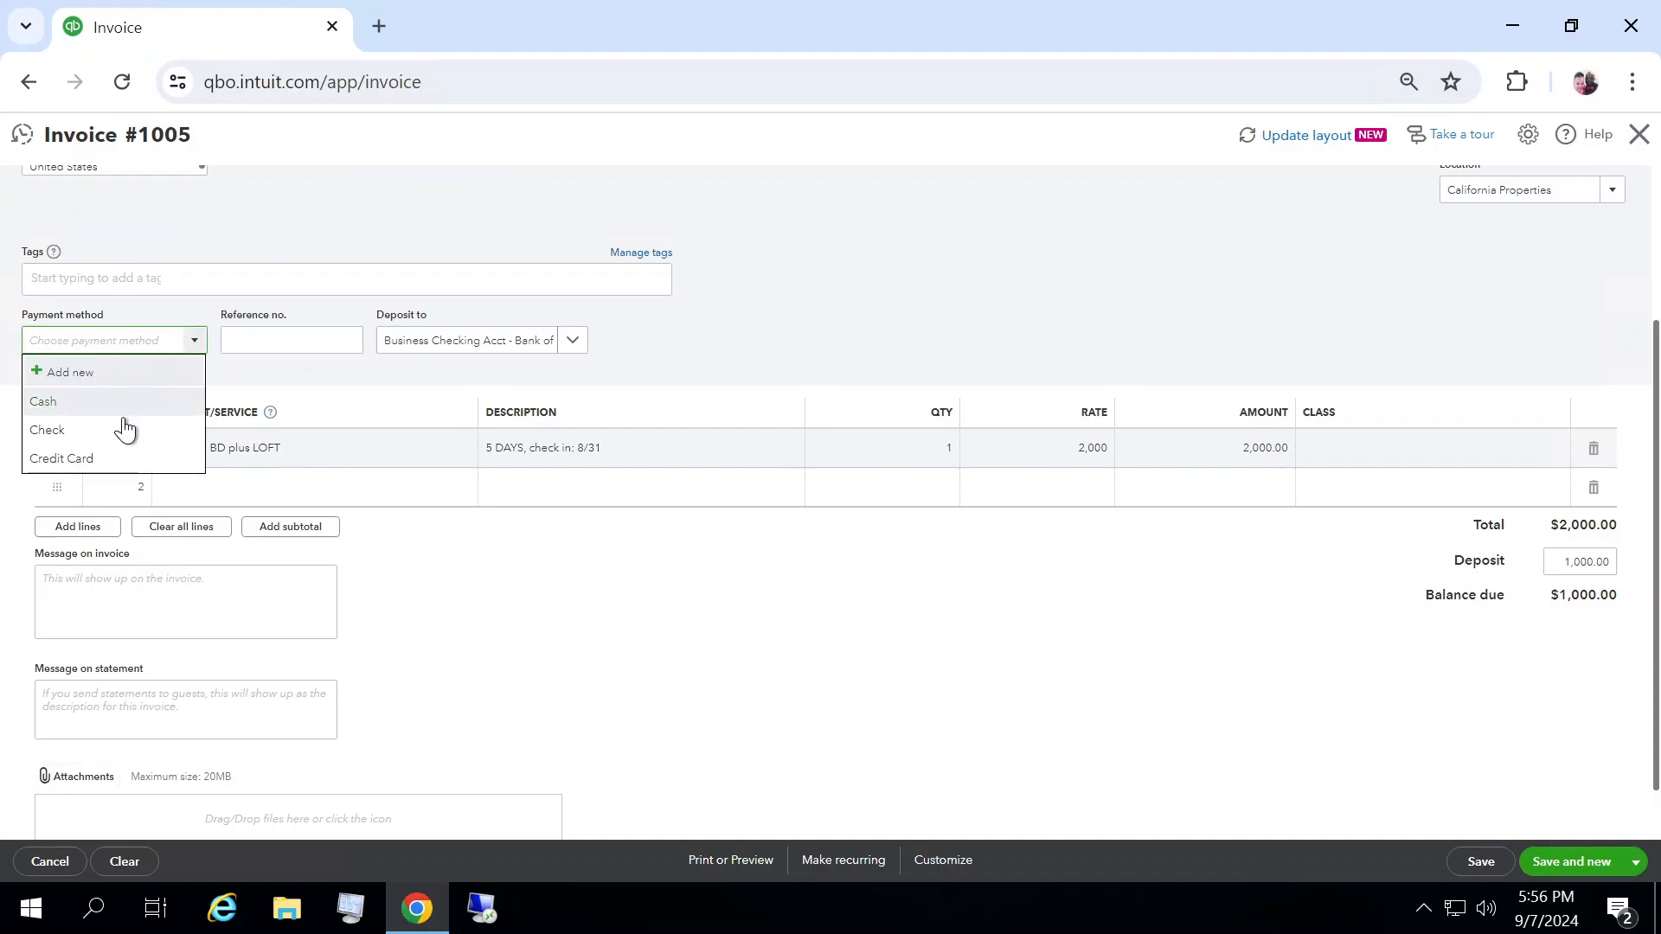
{"action": "left_click", "coordinate": [121, 458]}
{"action": "left_click", "coordinate": [277, 344]}
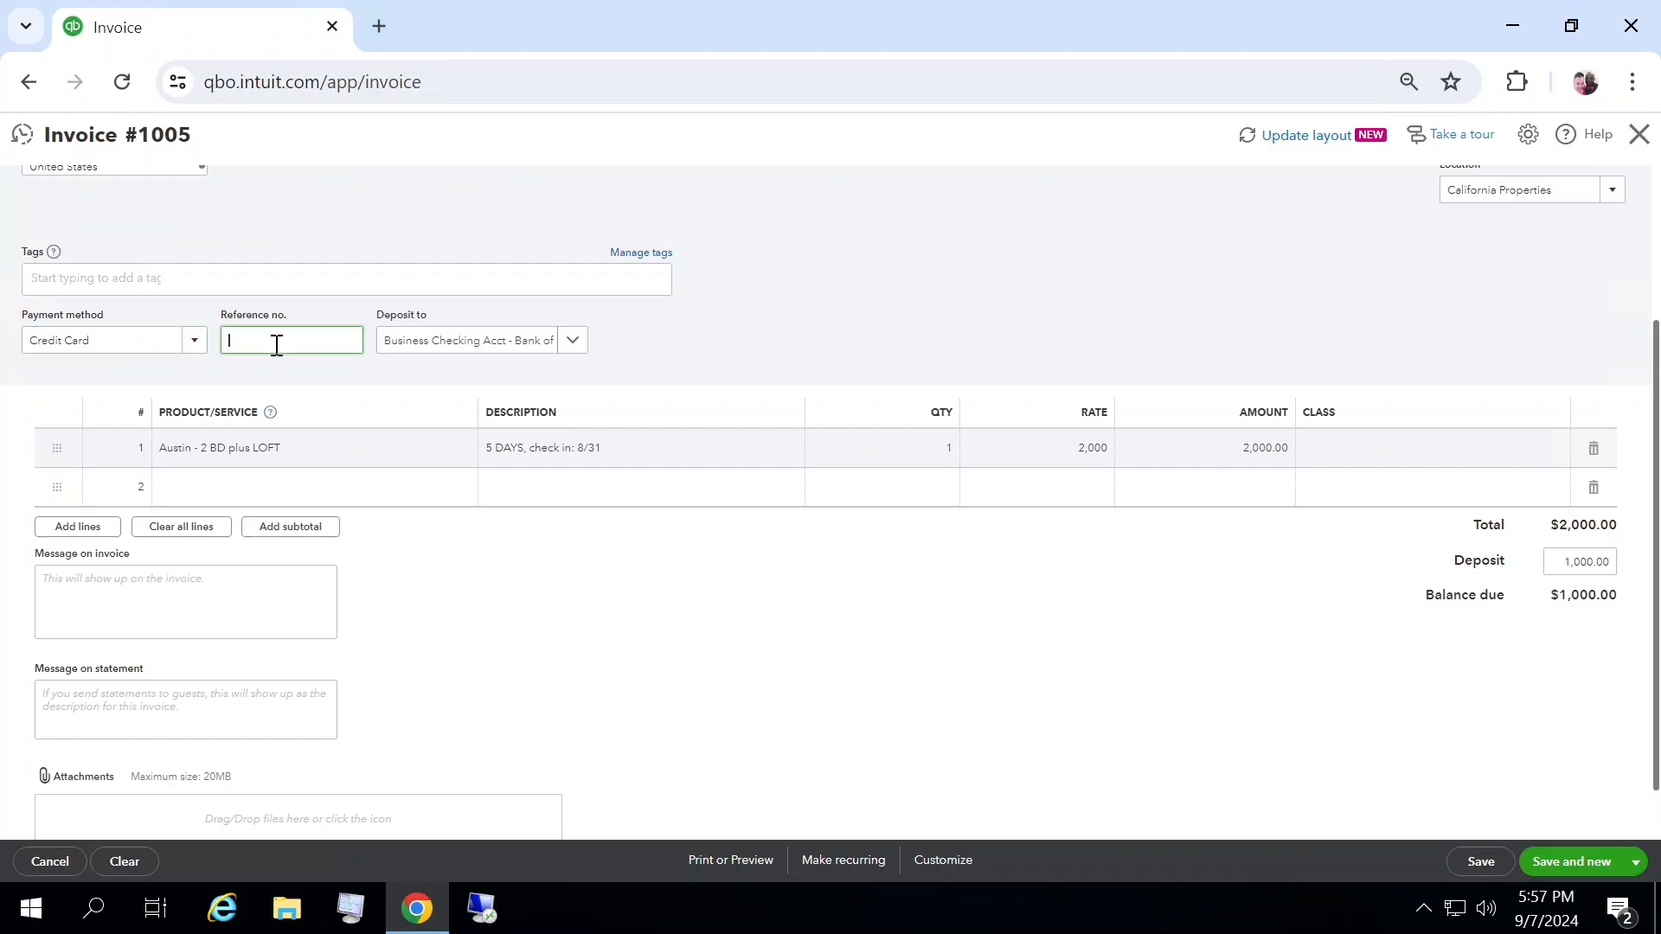
{"action": "type", "text": "12345"}
{"action": "scroll", "coordinate": [1600, 389], "scroll_direction": "up", "scroll_amount": 3}
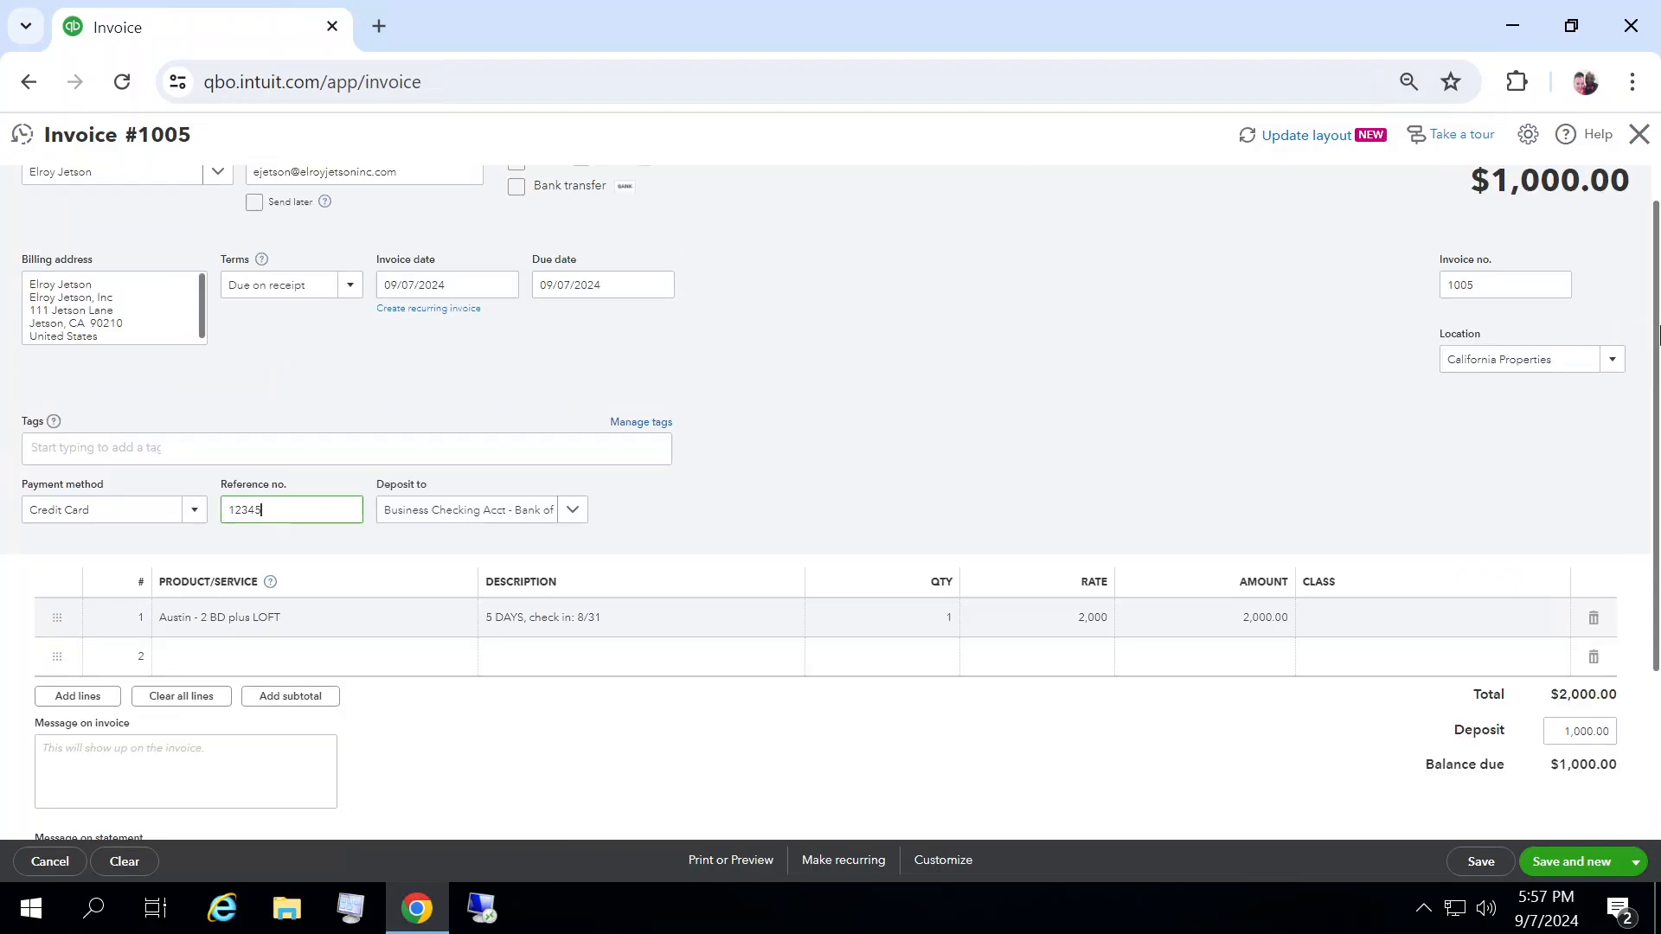
Step: Change the invoice location to Texas Properties and paste the copied cancellation message into the invoice message
{"action": "left_click", "coordinate": [1614, 394]}
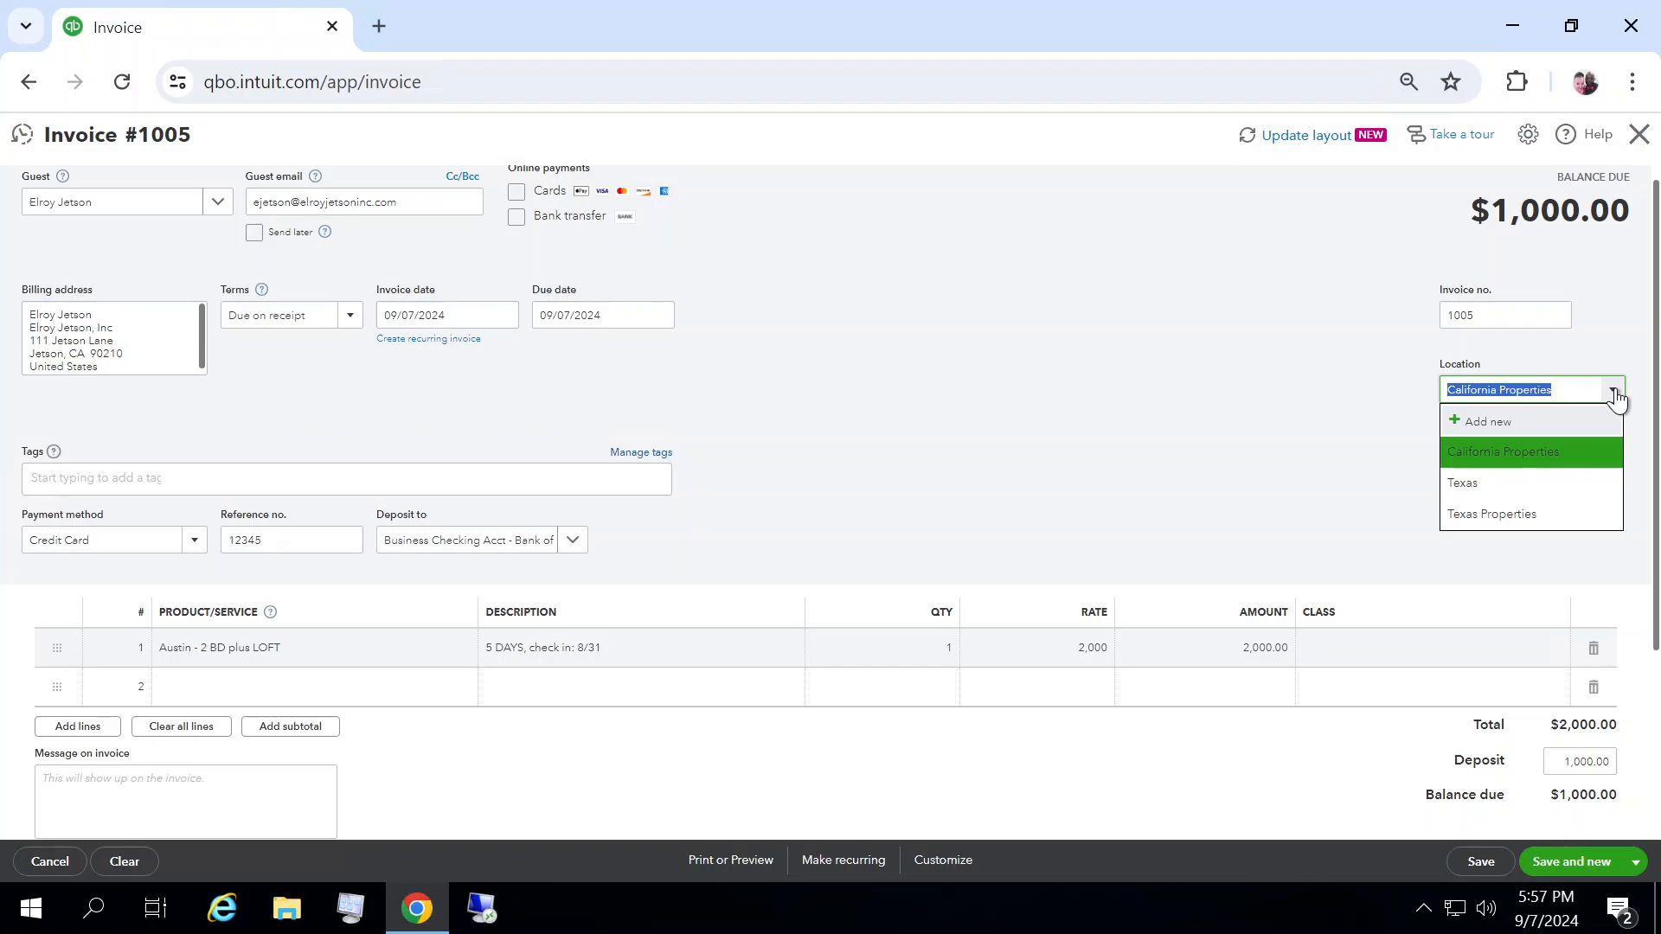
{"action": "left_click", "coordinate": [1482, 517]}
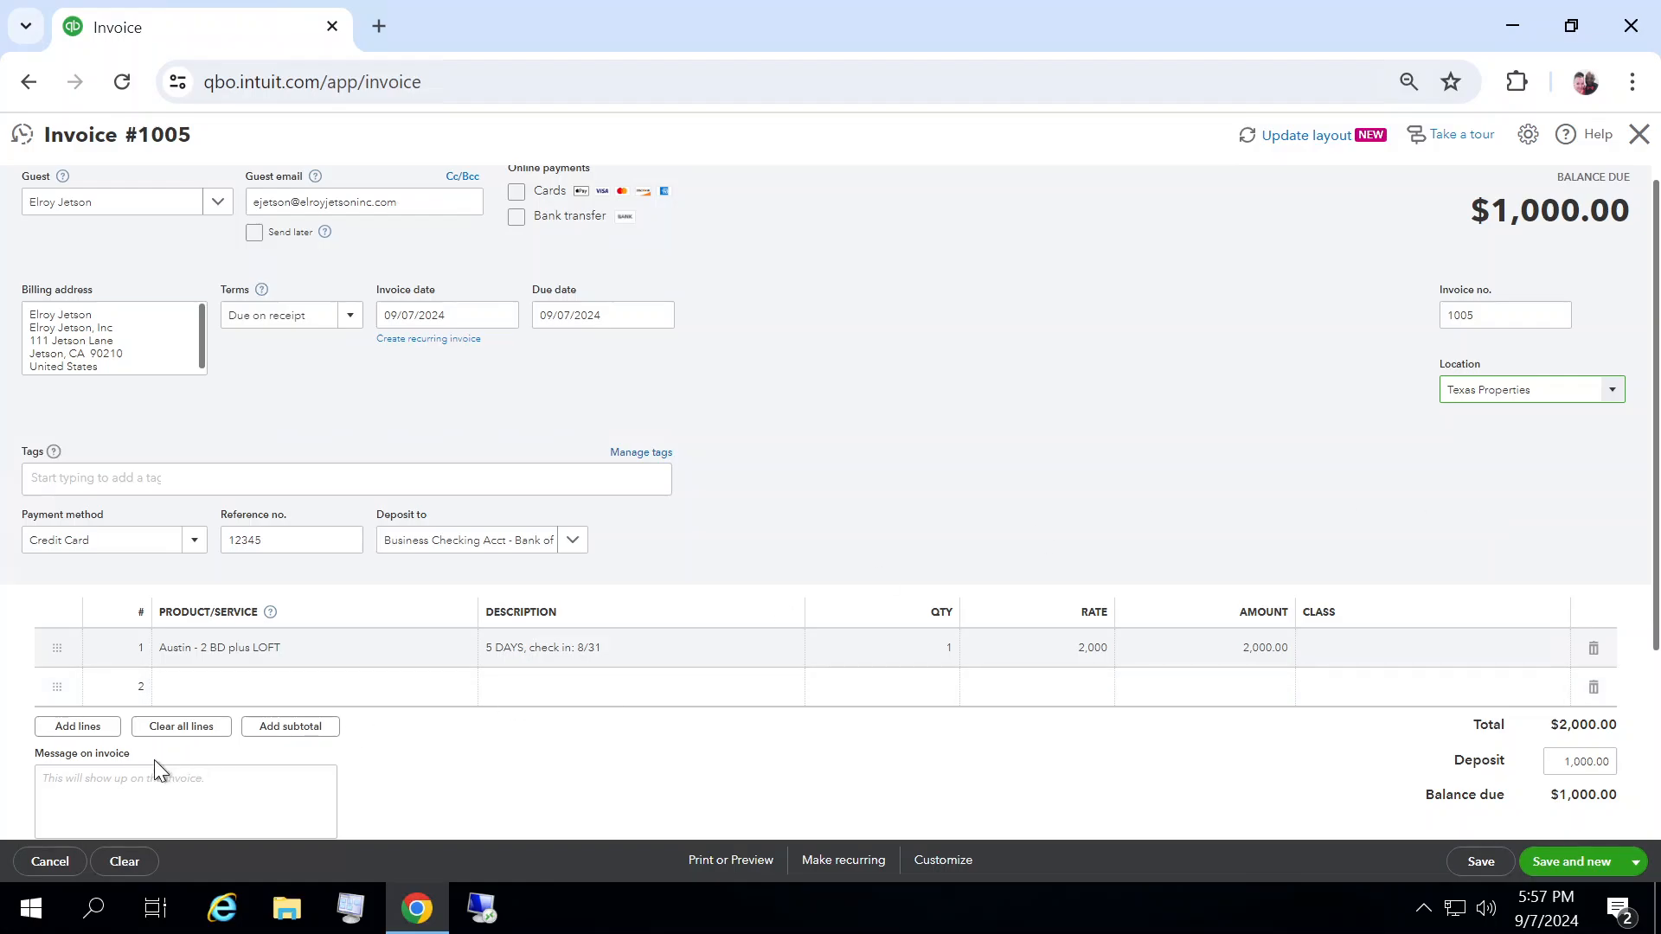
{"action": "left_click", "coordinate": [135, 779]}
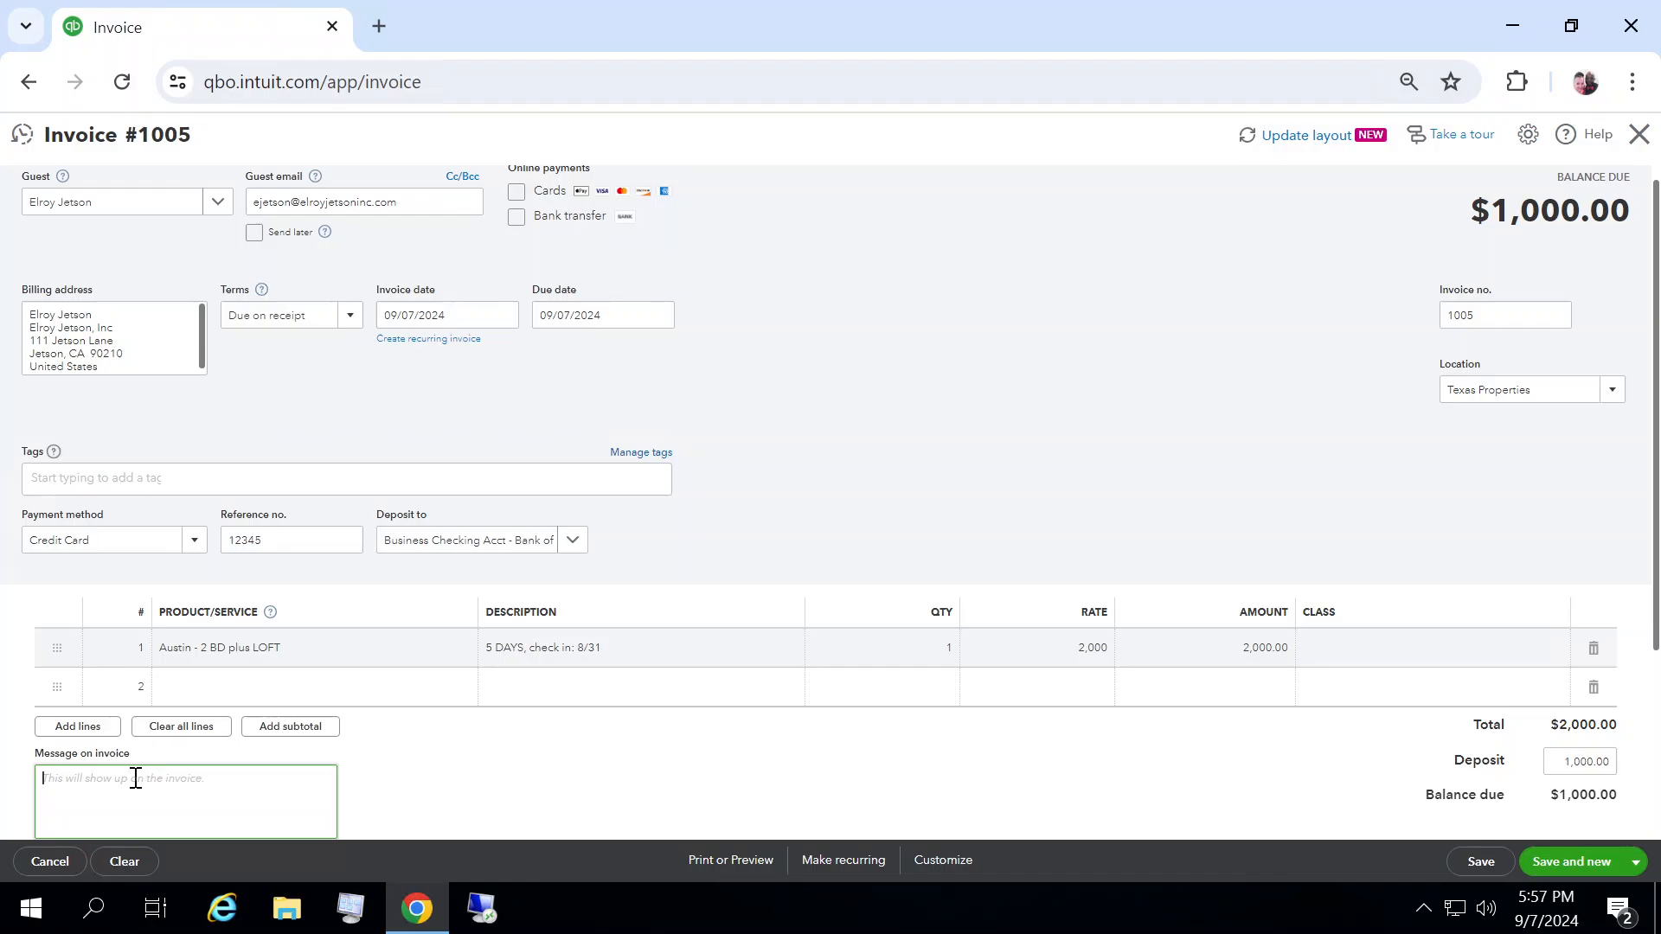
{"action": "key", "text": "ctrl+v"}
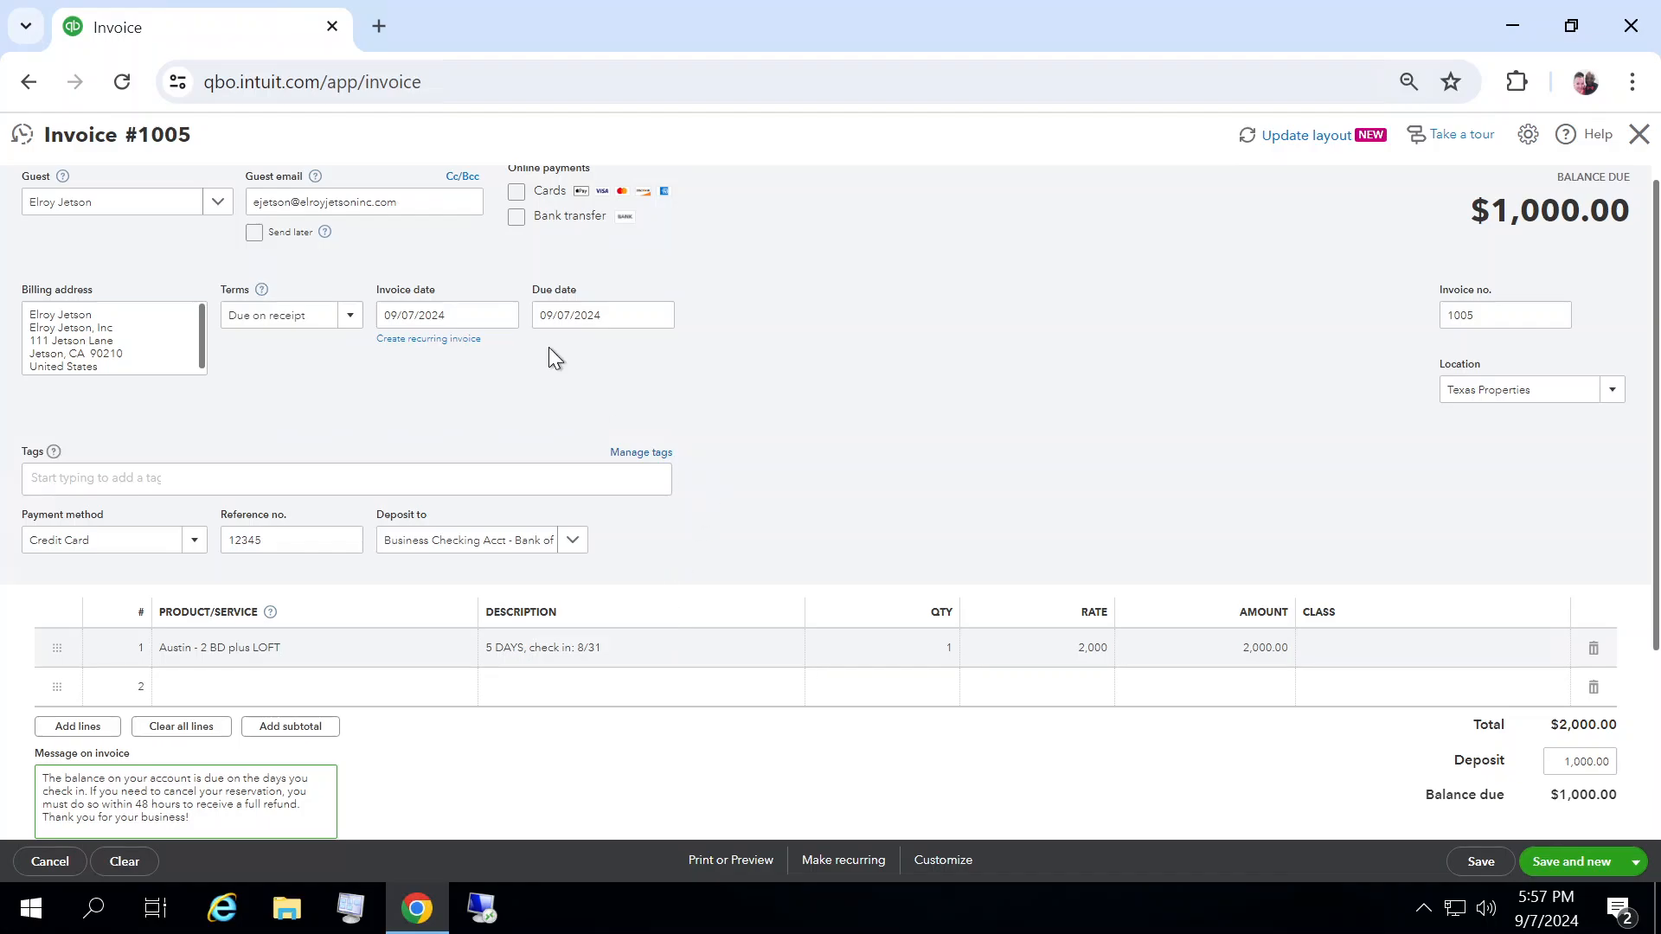
Step: Set the due date to 09/12/2024 and save the invoice, opening a new one
{"action": "left_click", "coordinate": [654, 318]}
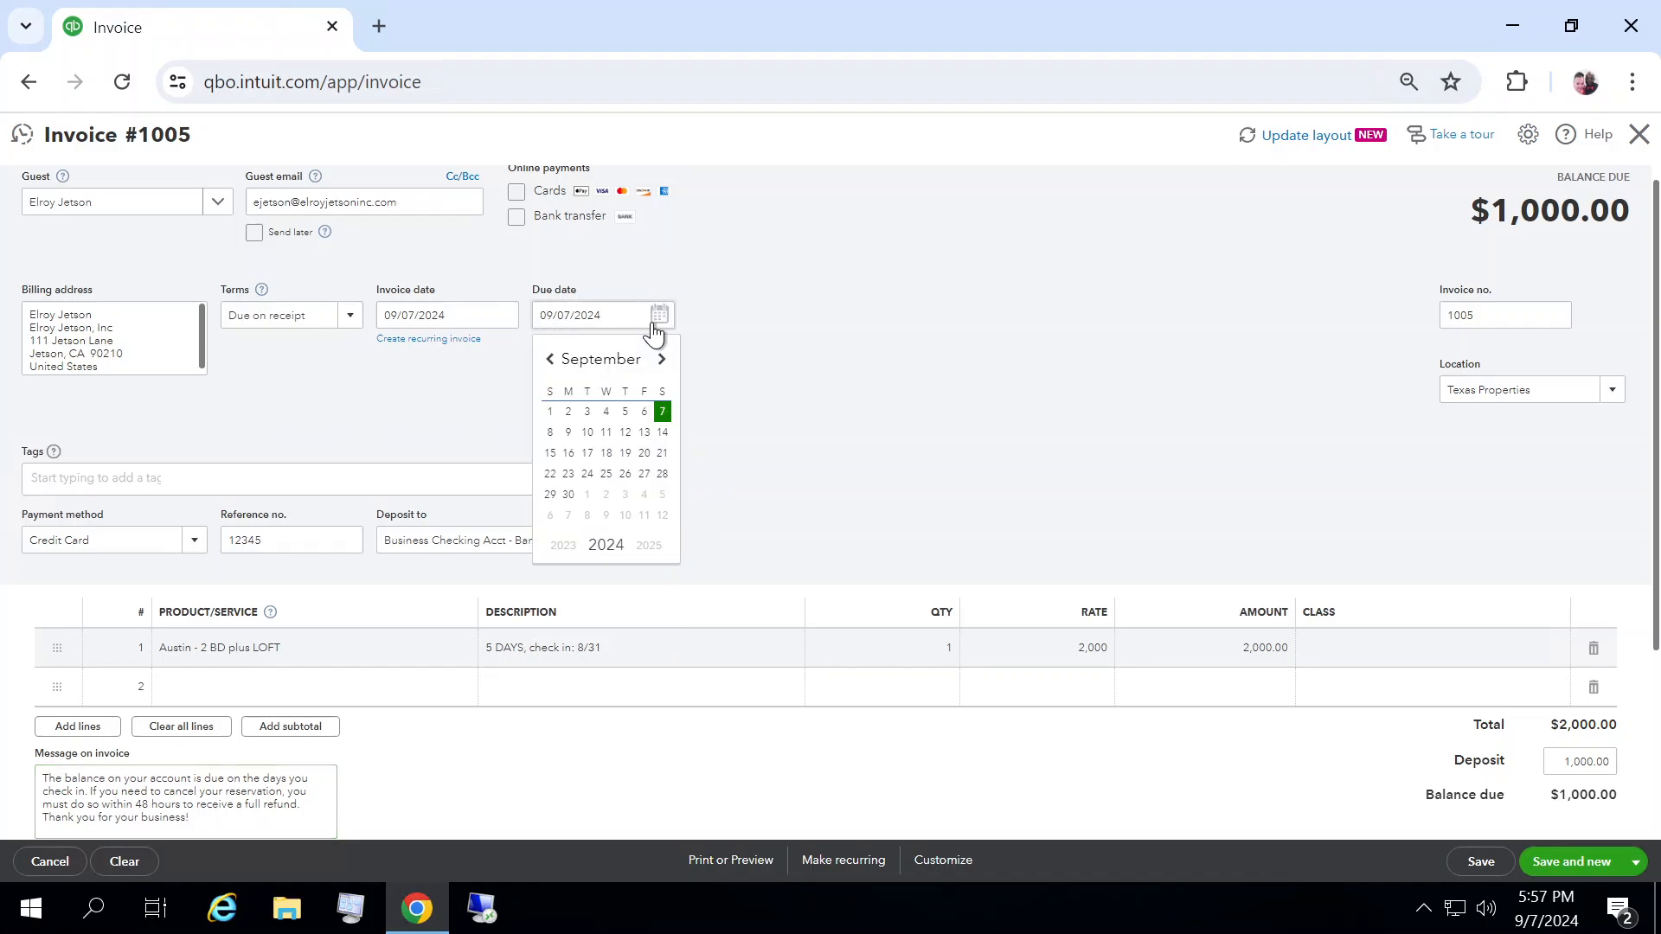
{"action": "left_click", "coordinate": [625, 432]}
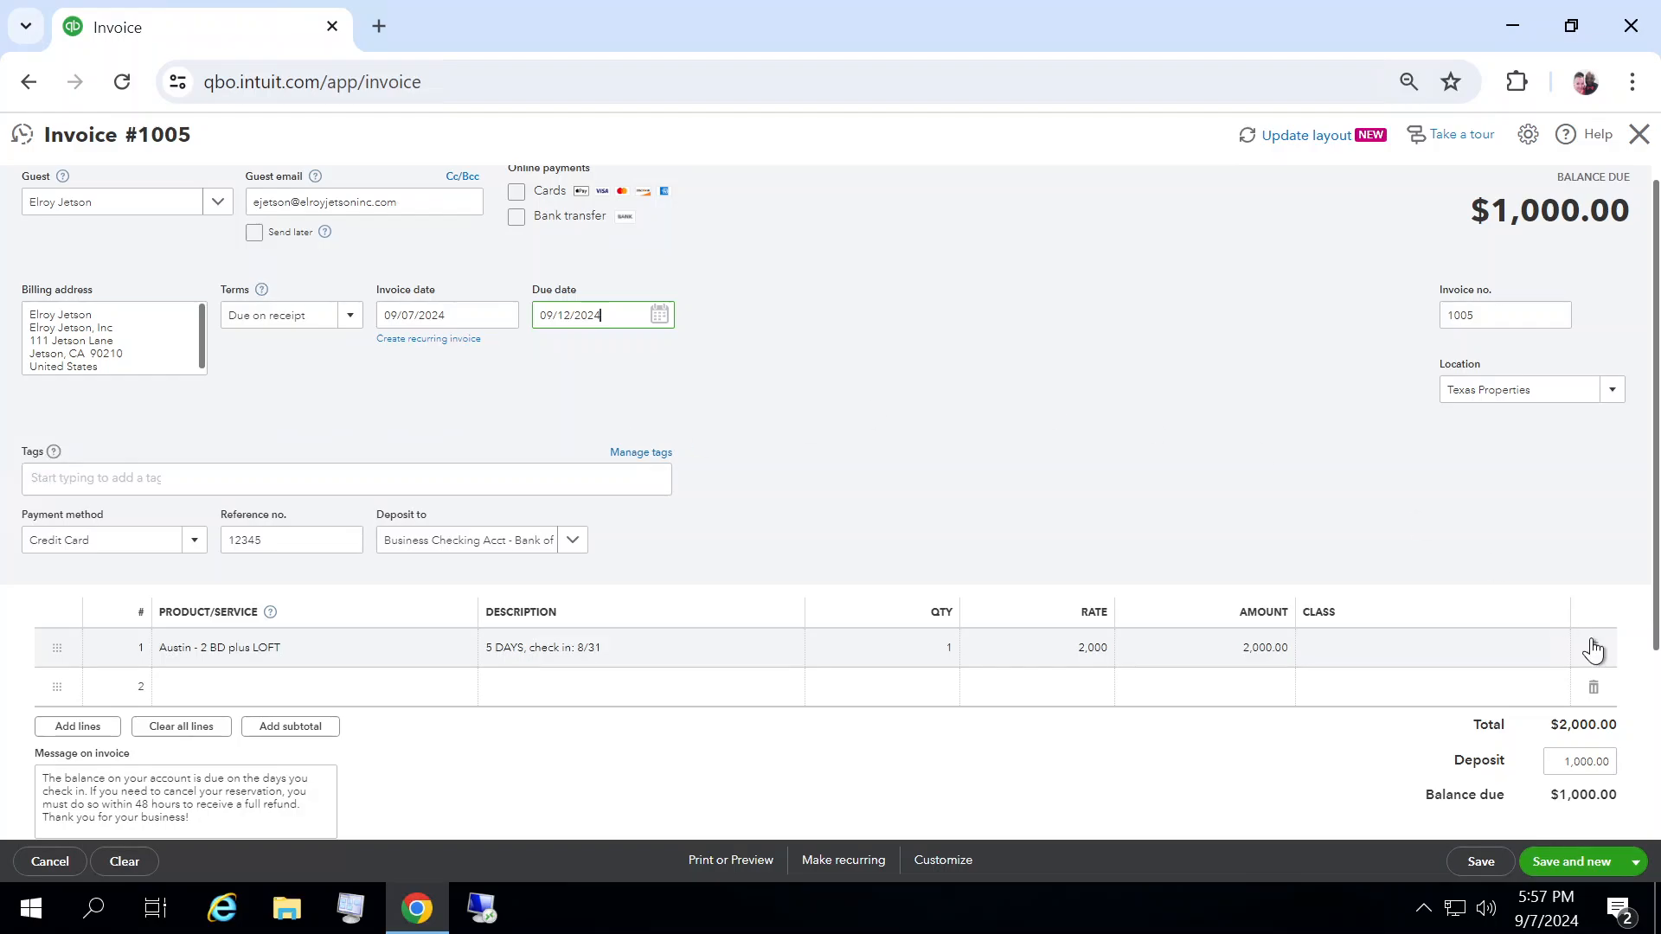
{"action": "left_click", "coordinate": [1555, 861]}
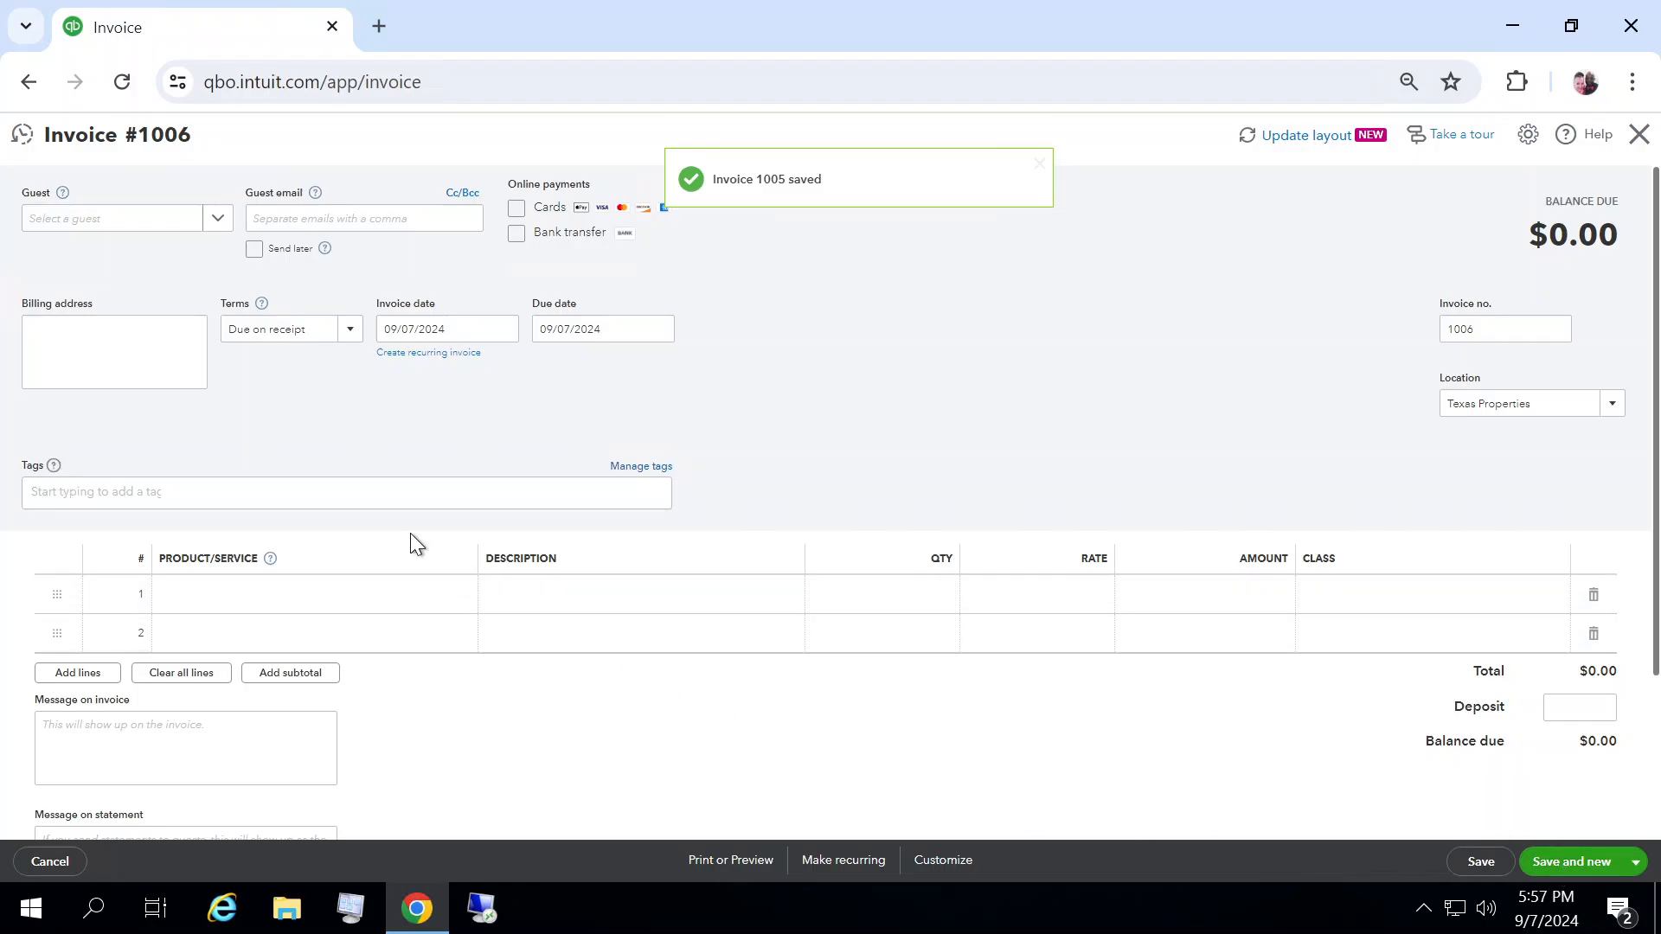
Step: Choose George Jetson as the guest on the new invoice
{"action": "left_click", "coordinate": [217, 221]}
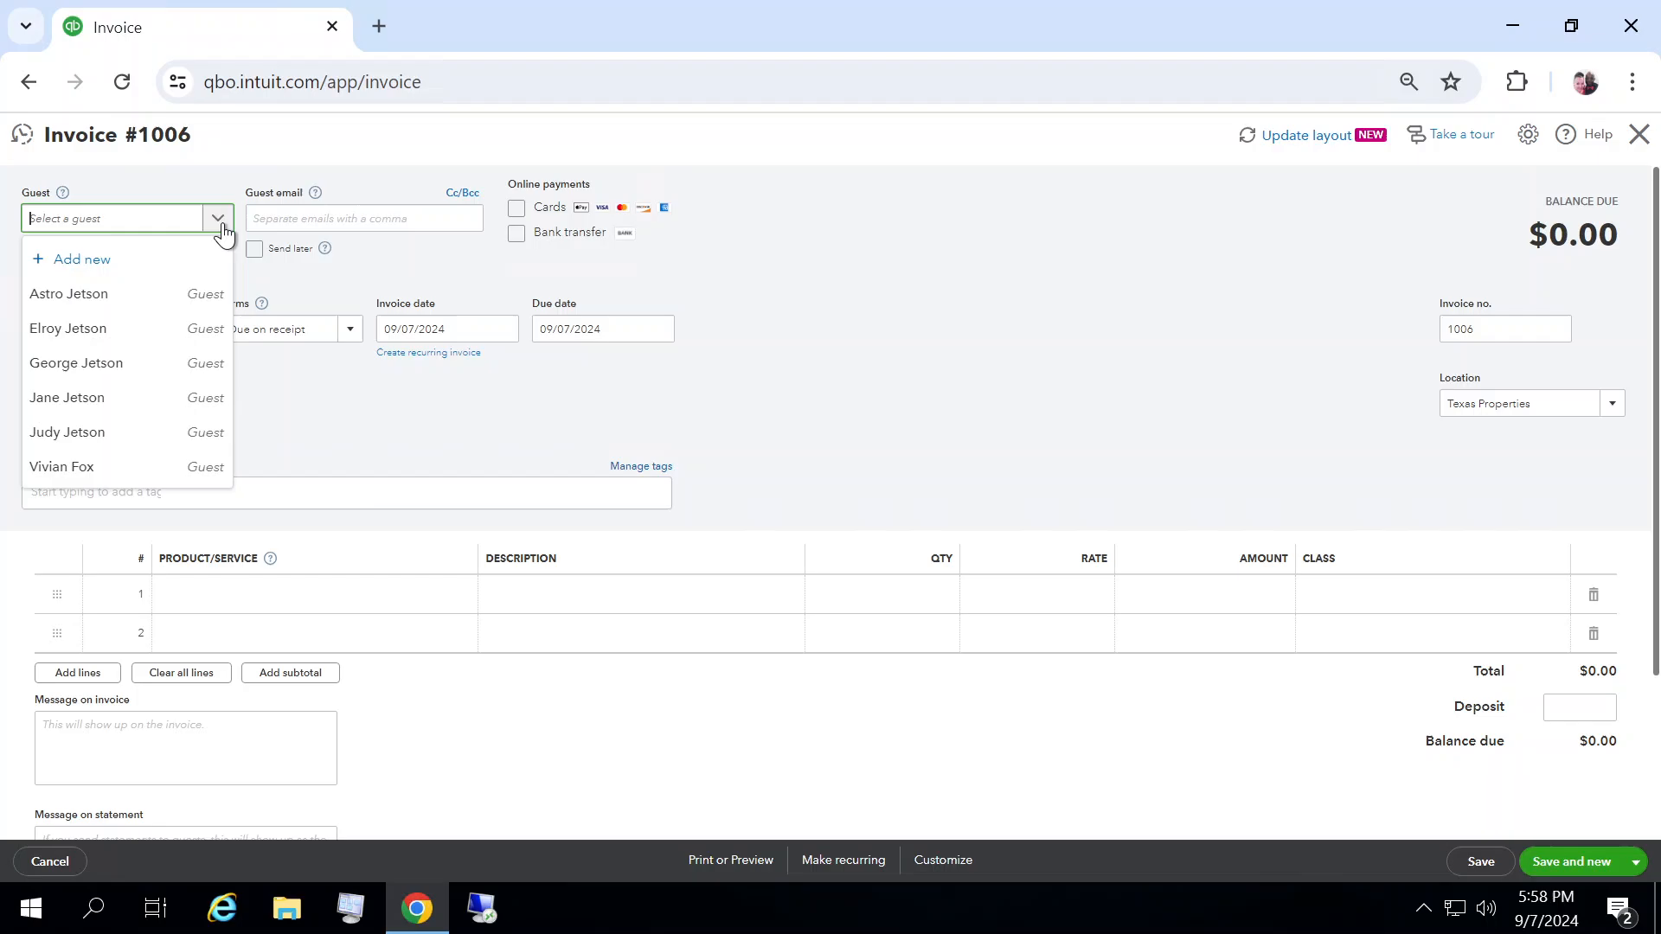
{"action": "left_click", "coordinate": [102, 363]}
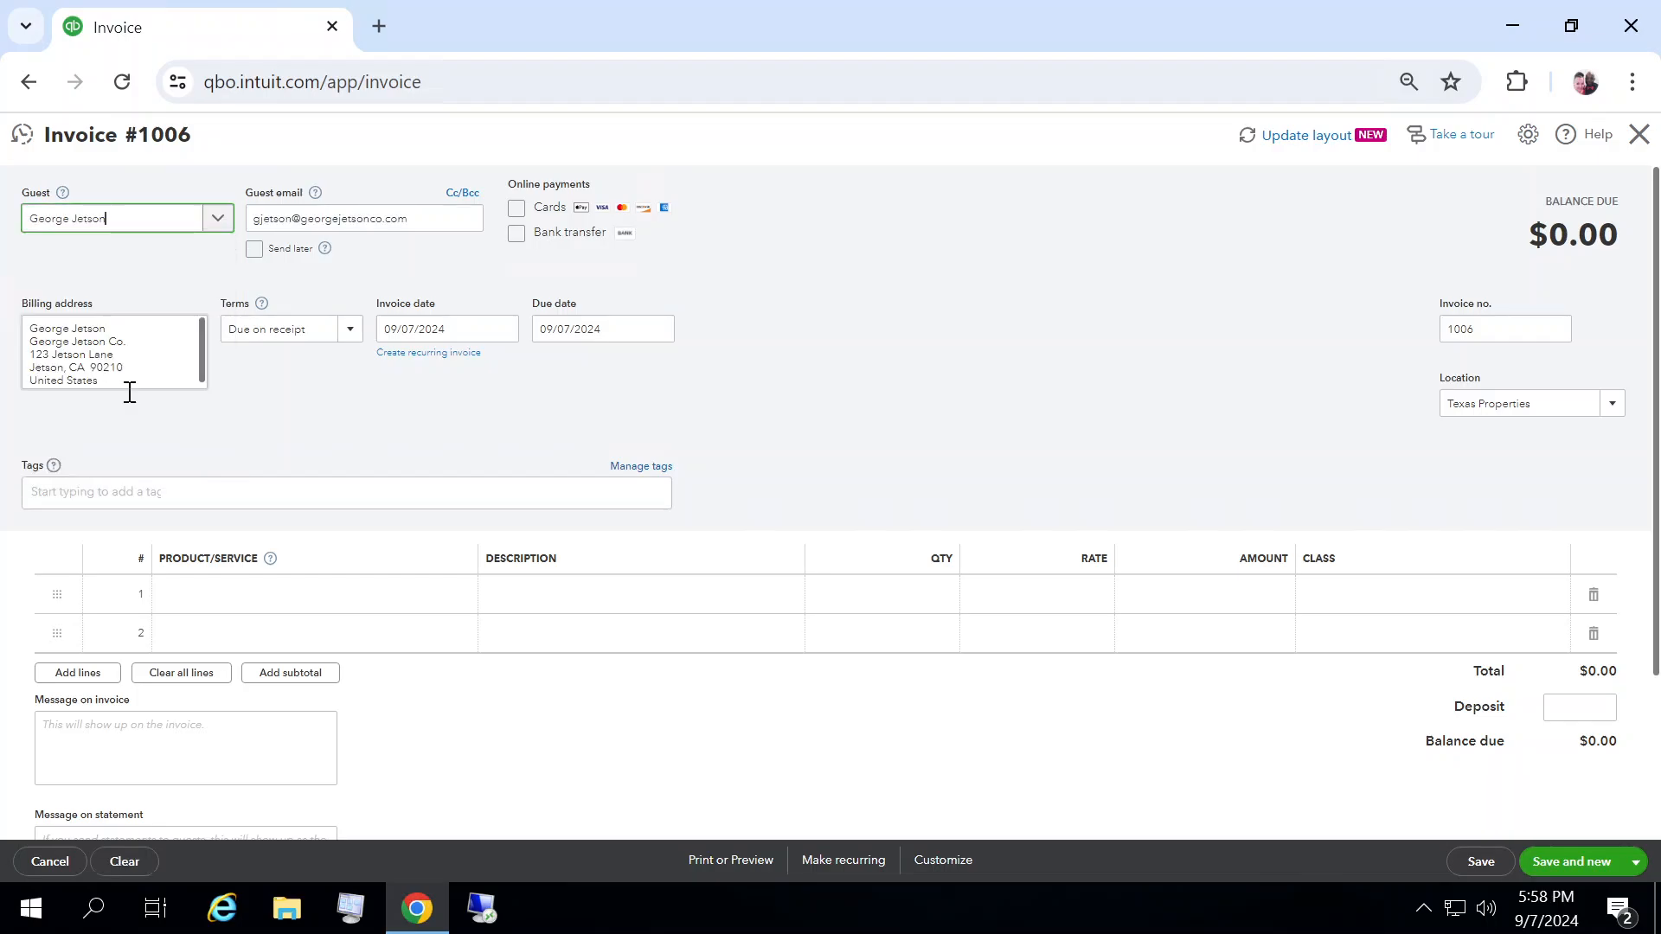
Step: Add Malibu - 2 BD plus LOFT as the first product line of the invoice
{"action": "left_click", "coordinate": [248, 614]}
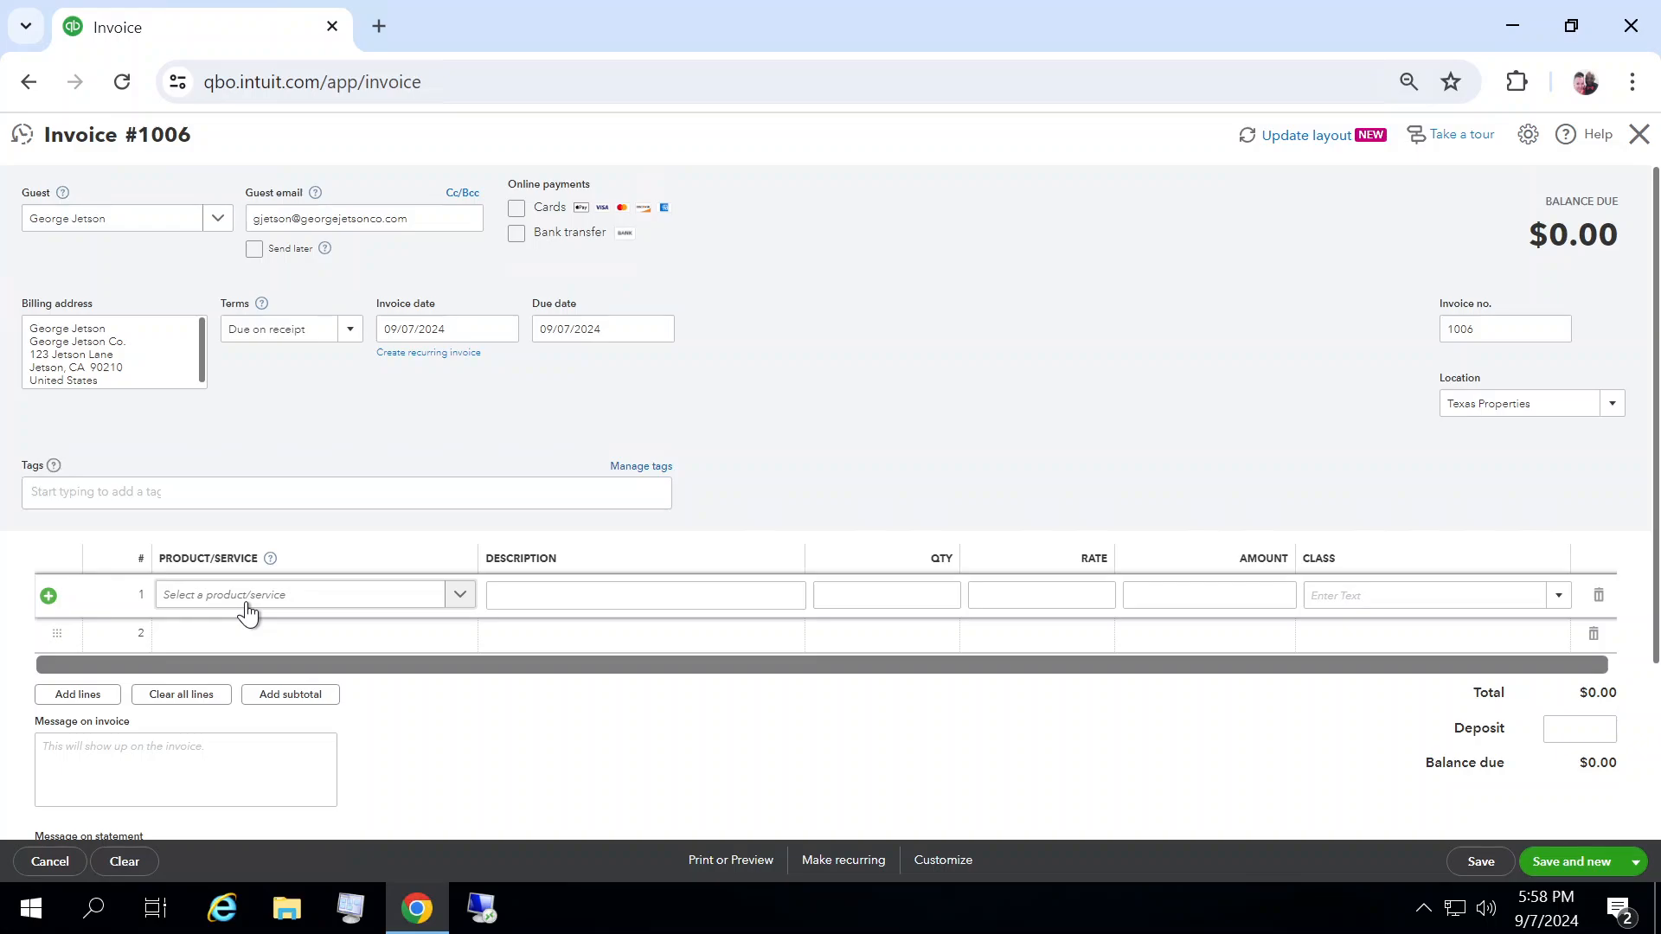
{"action": "left_click", "coordinate": [458, 595]}
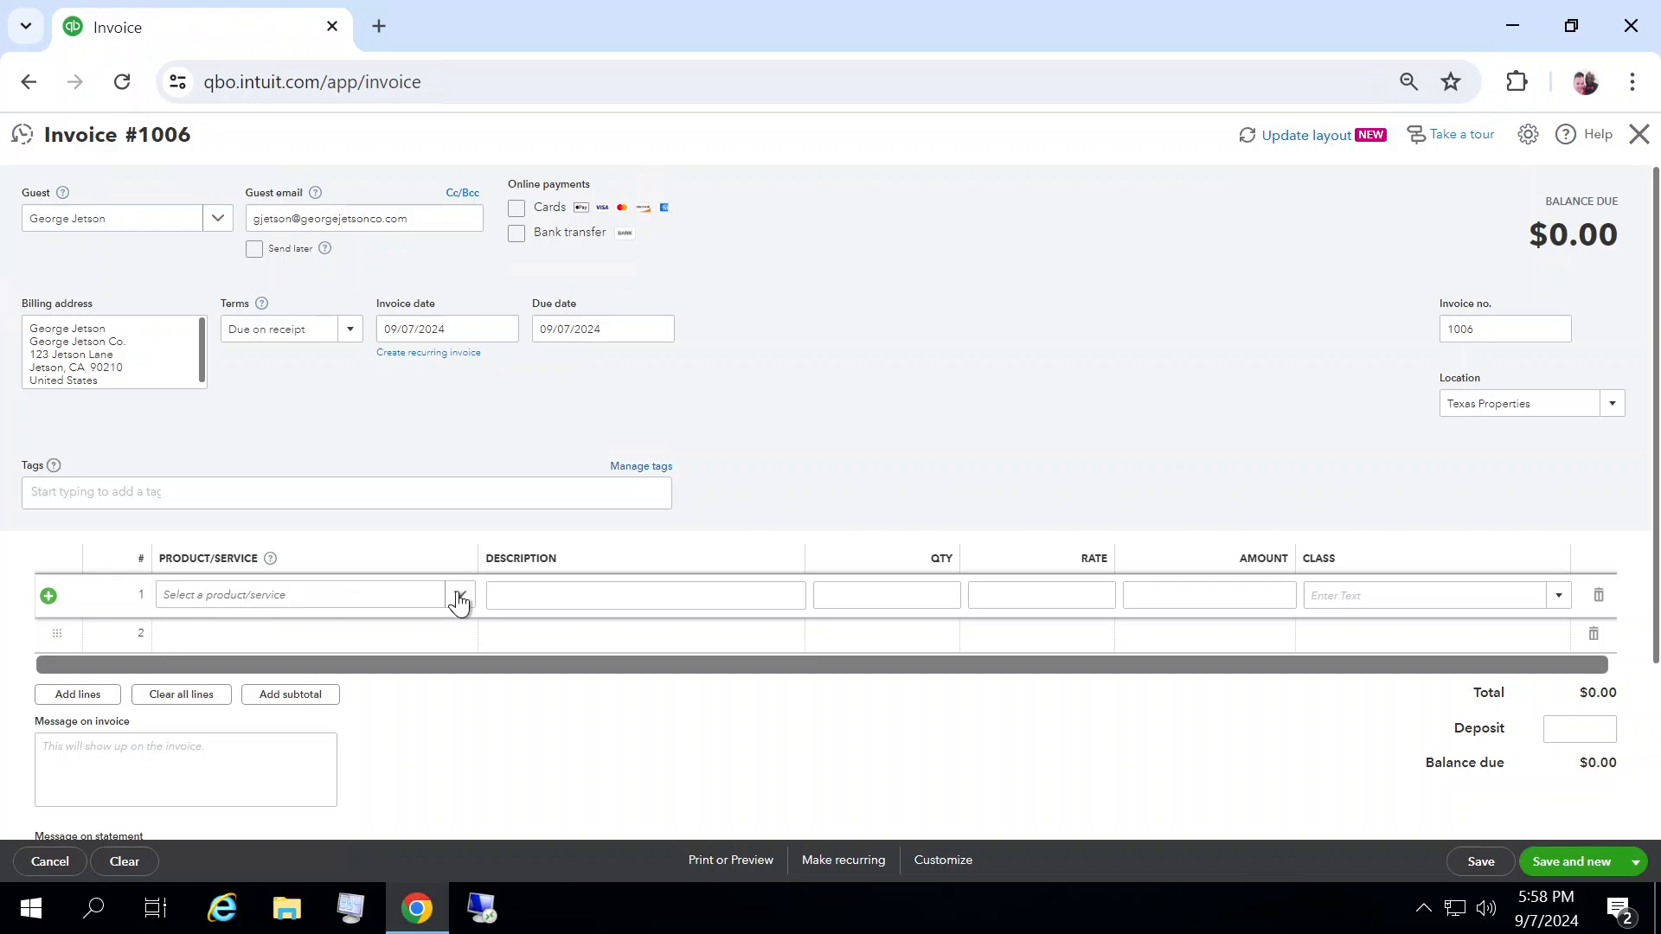
{"action": "left_click_drag", "start_coordinate": [767, 640], "coordinate": [773, 726]}
{"action": "left_click_drag", "start_coordinate": [768, 660], "coordinate": [767, 831]}
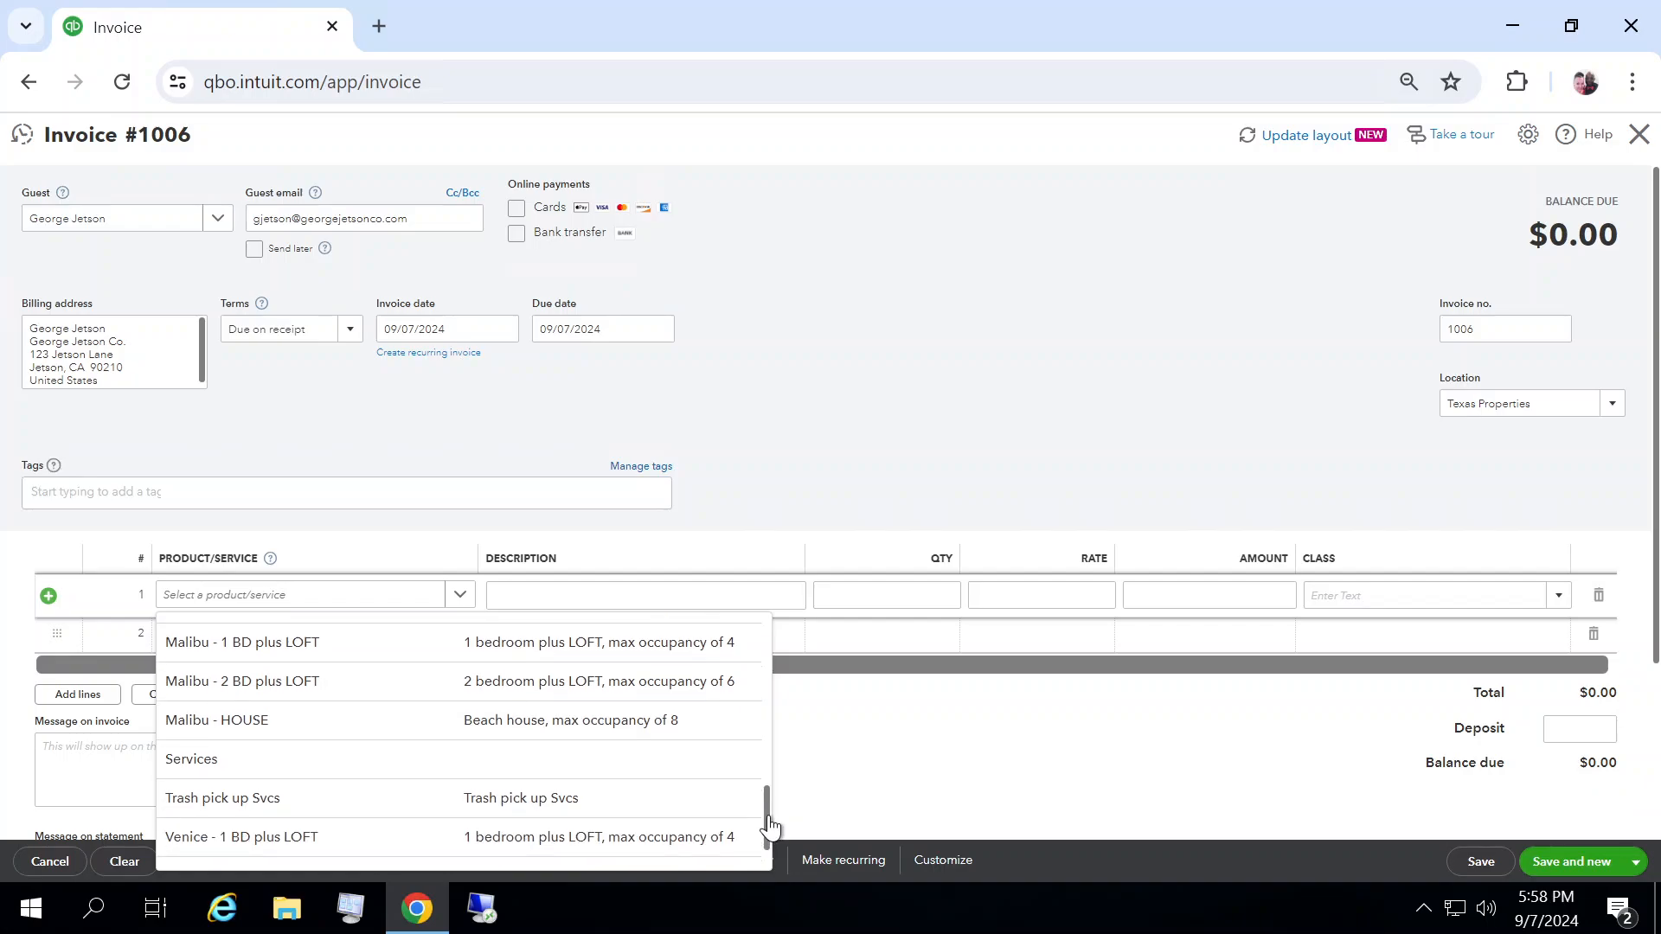
{"action": "left_click", "coordinate": [299, 682]}
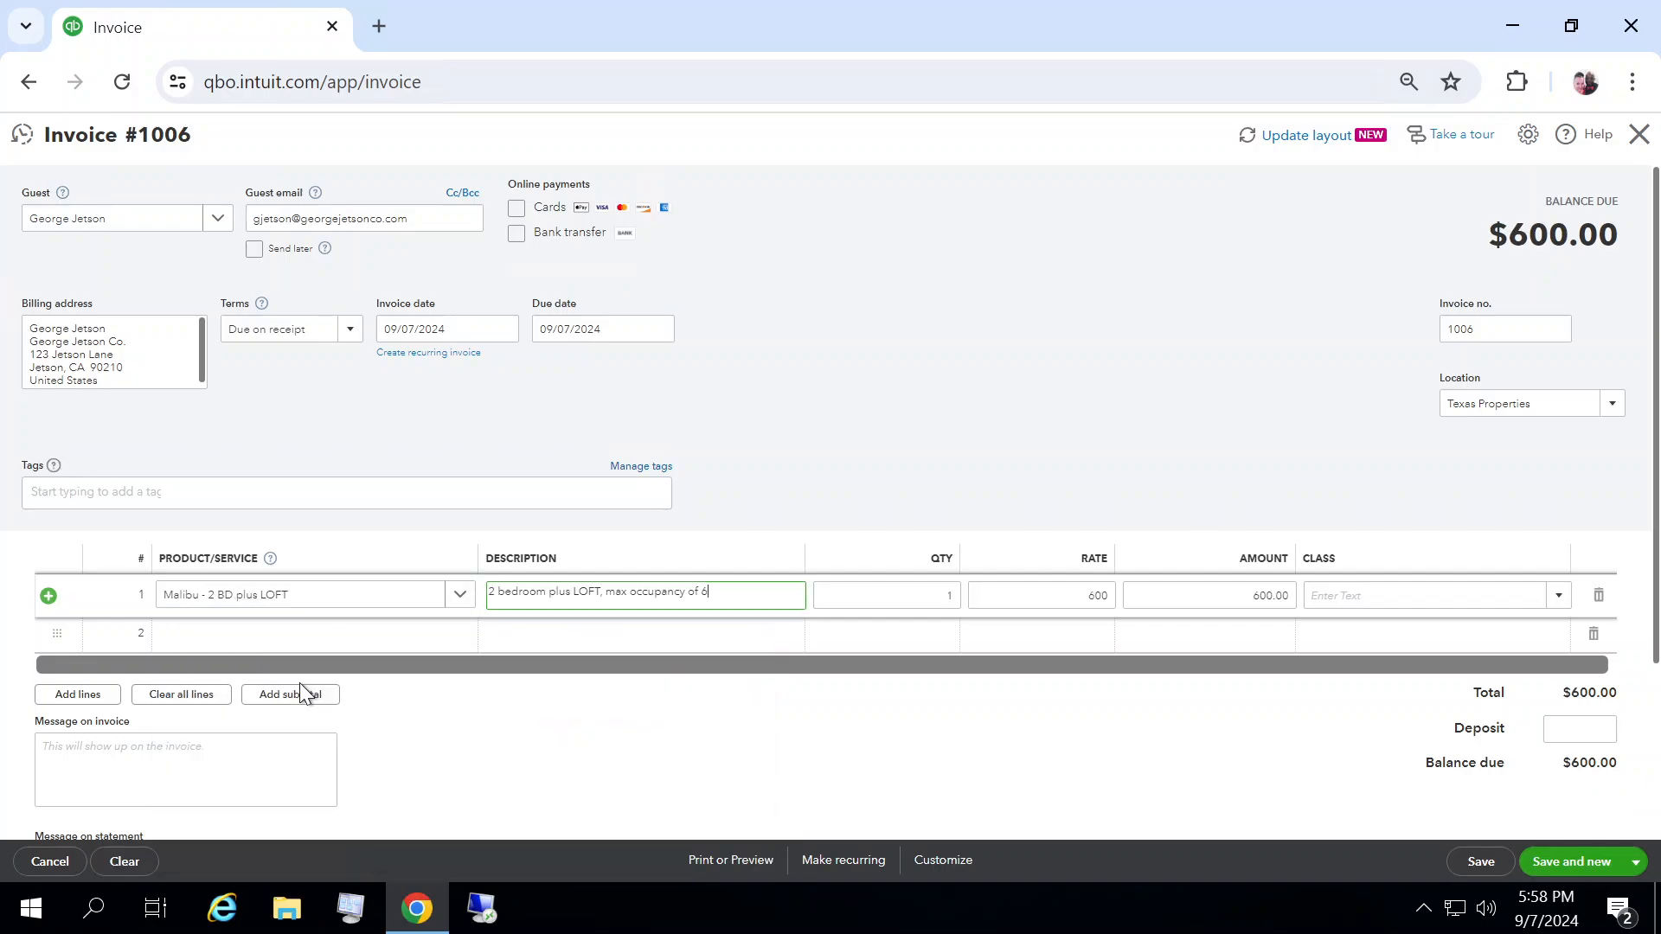
Step: Replace the line's description with "10 DAYS, check in: 10/15"
{"action": "left_click_drag", "start_coordinate": [722, 592], "coordinate": [482, 591]}
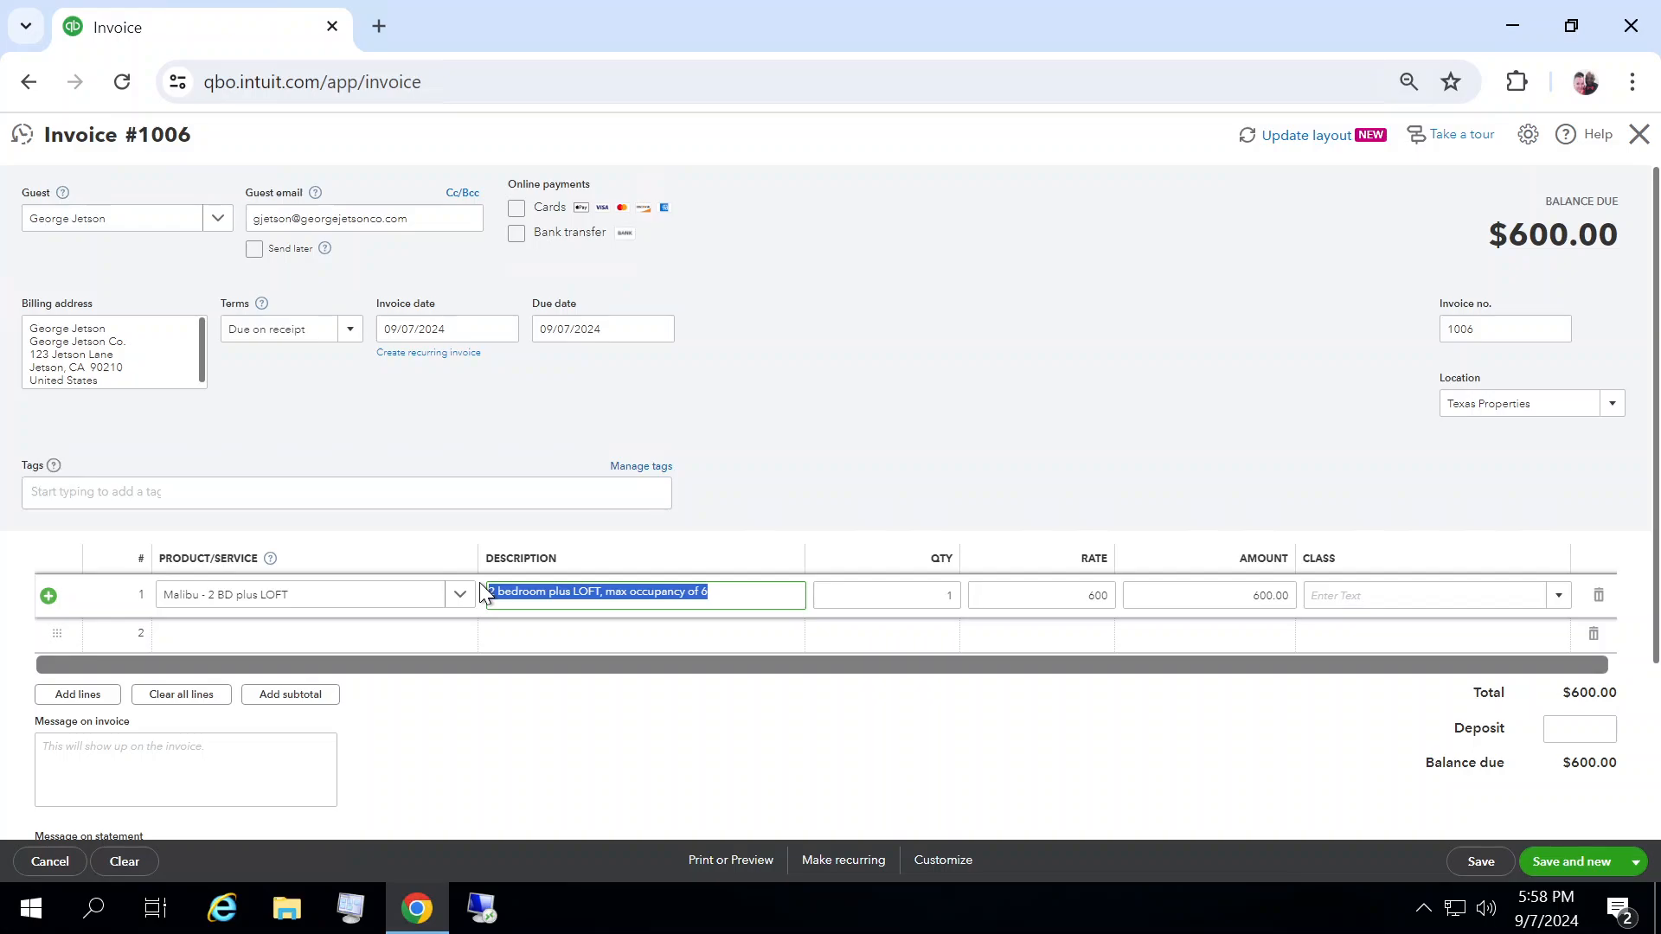
{"action": "type", "text": "10 DAY"}
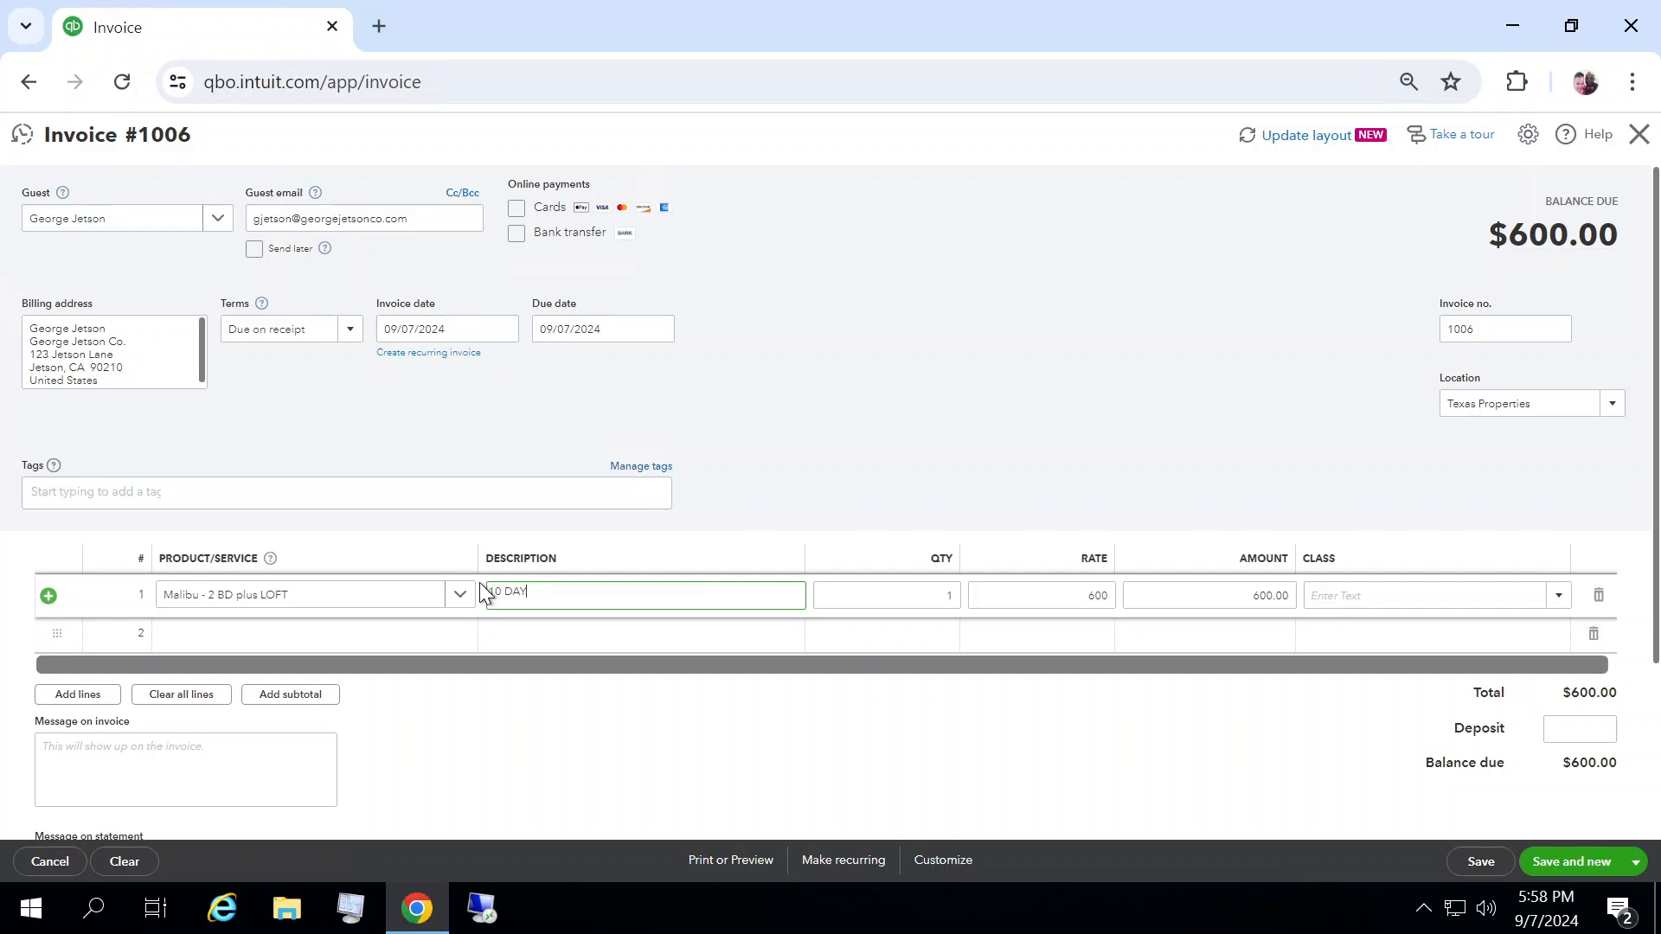
{"action": "type", "text": "S, check in: 10/15"}
{"action": "key", "text": "Tab"}
{"action": "key", "text": "Tab"}
{"action": "key", "text": "Tab"}
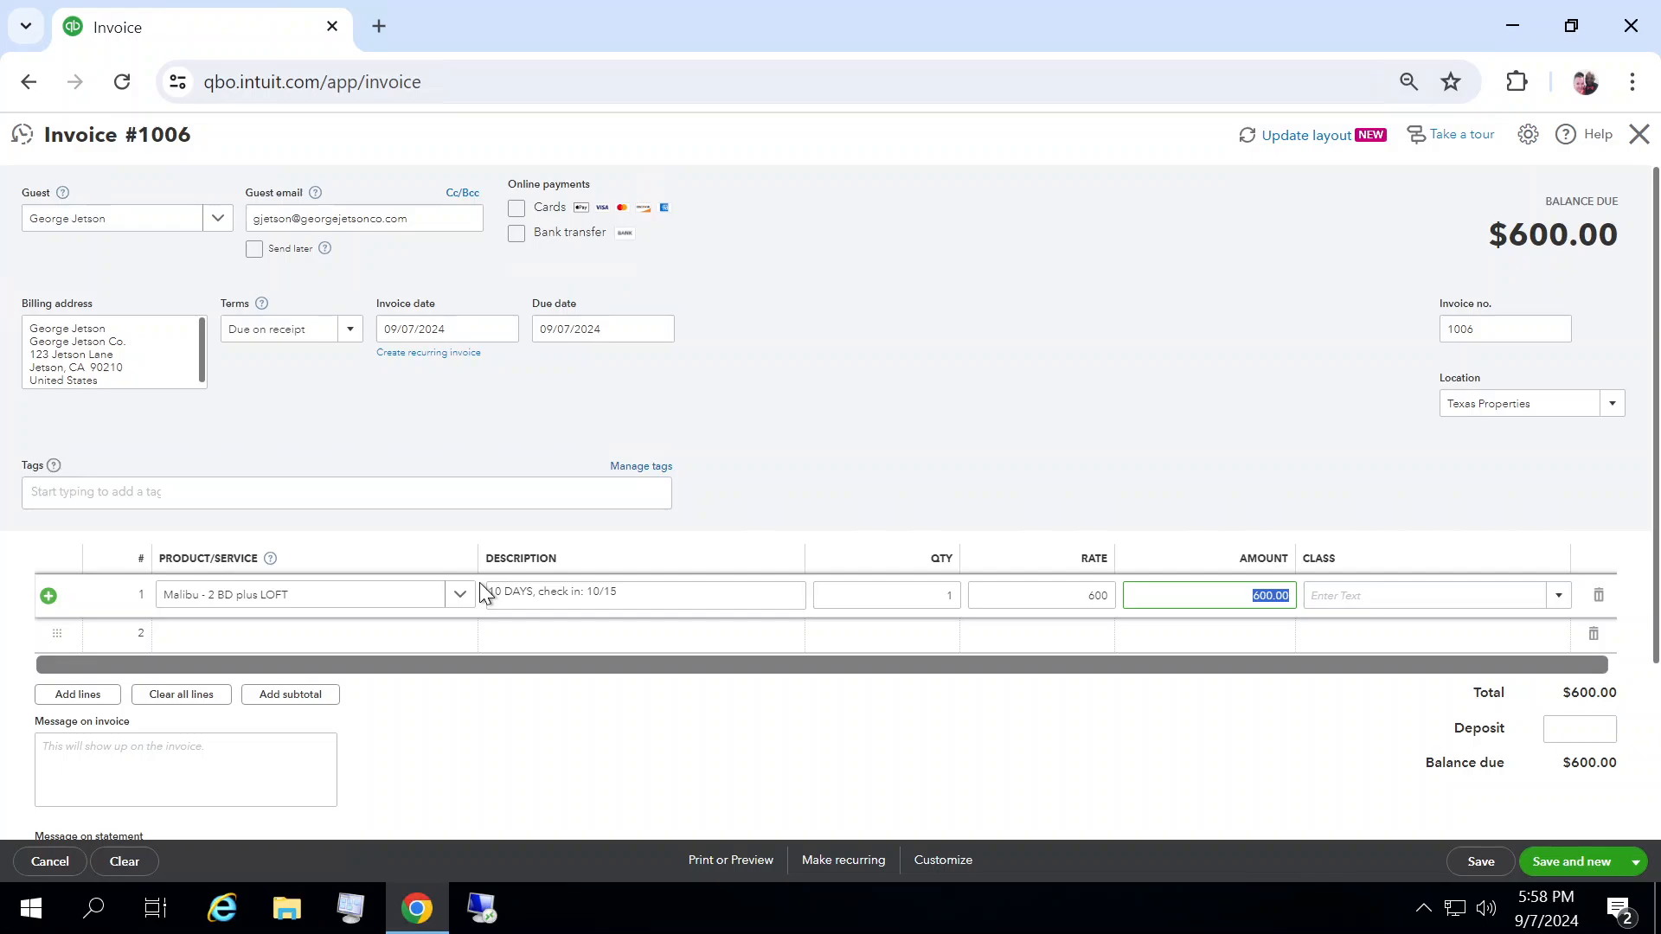
Step: Set the line amount to 6,000 and enter a deposit of 3000.00
{"action": "type", "text": "60"}
{"action": "left_click", "coordinate": [1583, 729]}
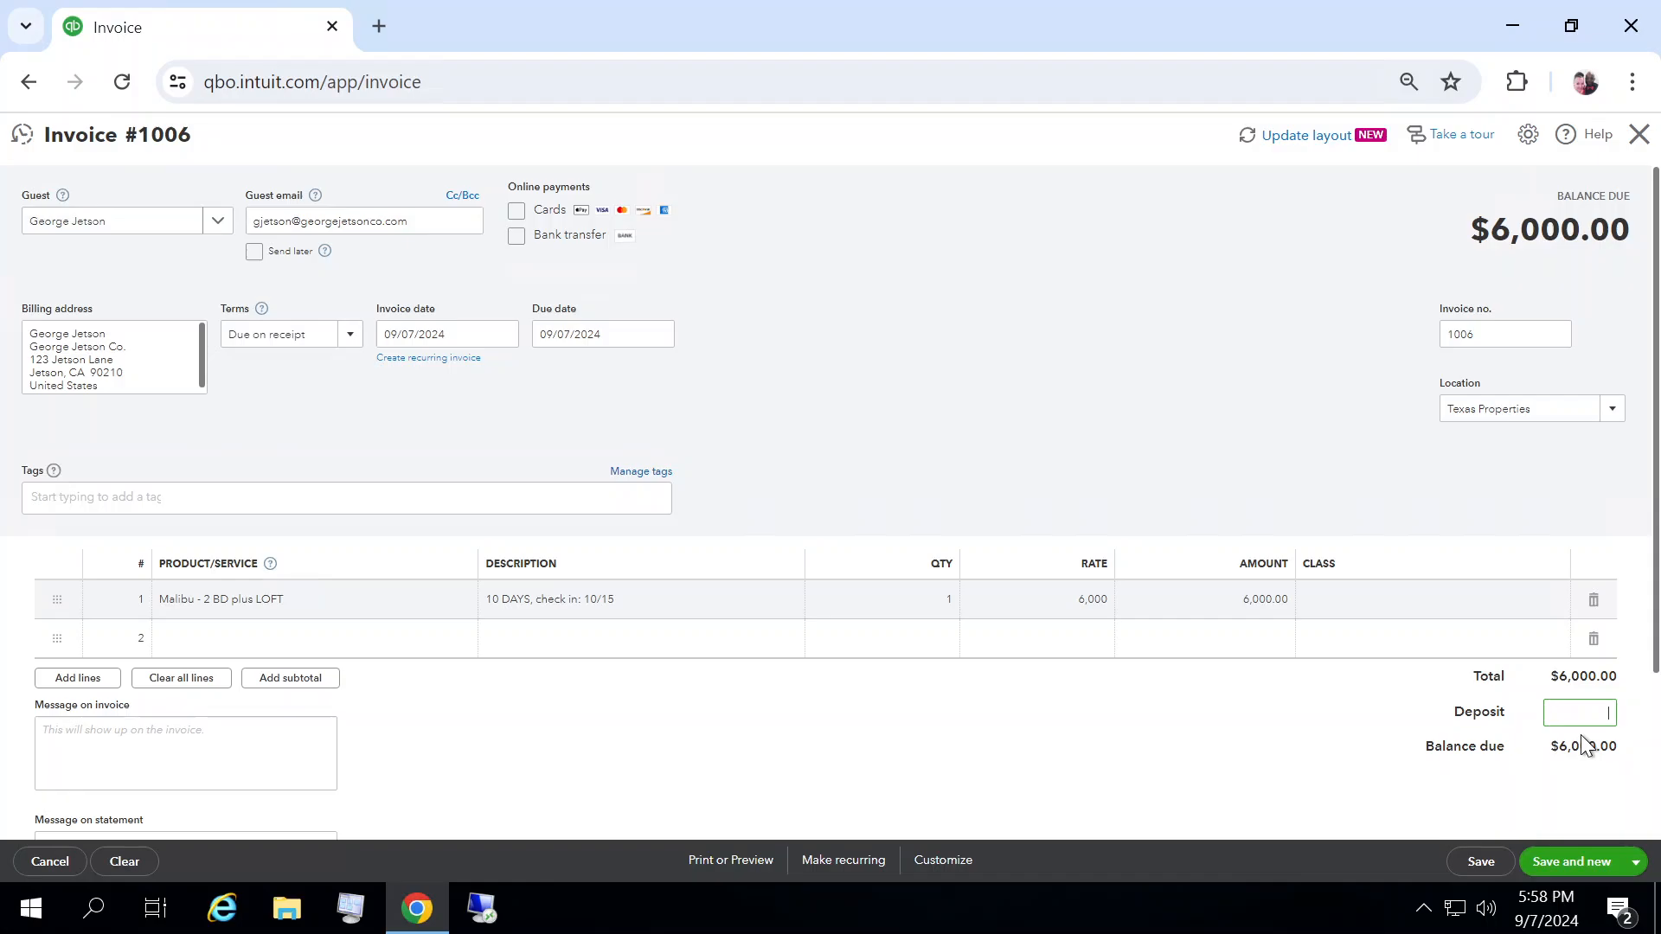
{"action": "type", "text": "3000.00"}
{"action": "left_click", "coordinate": [1158, 766]}
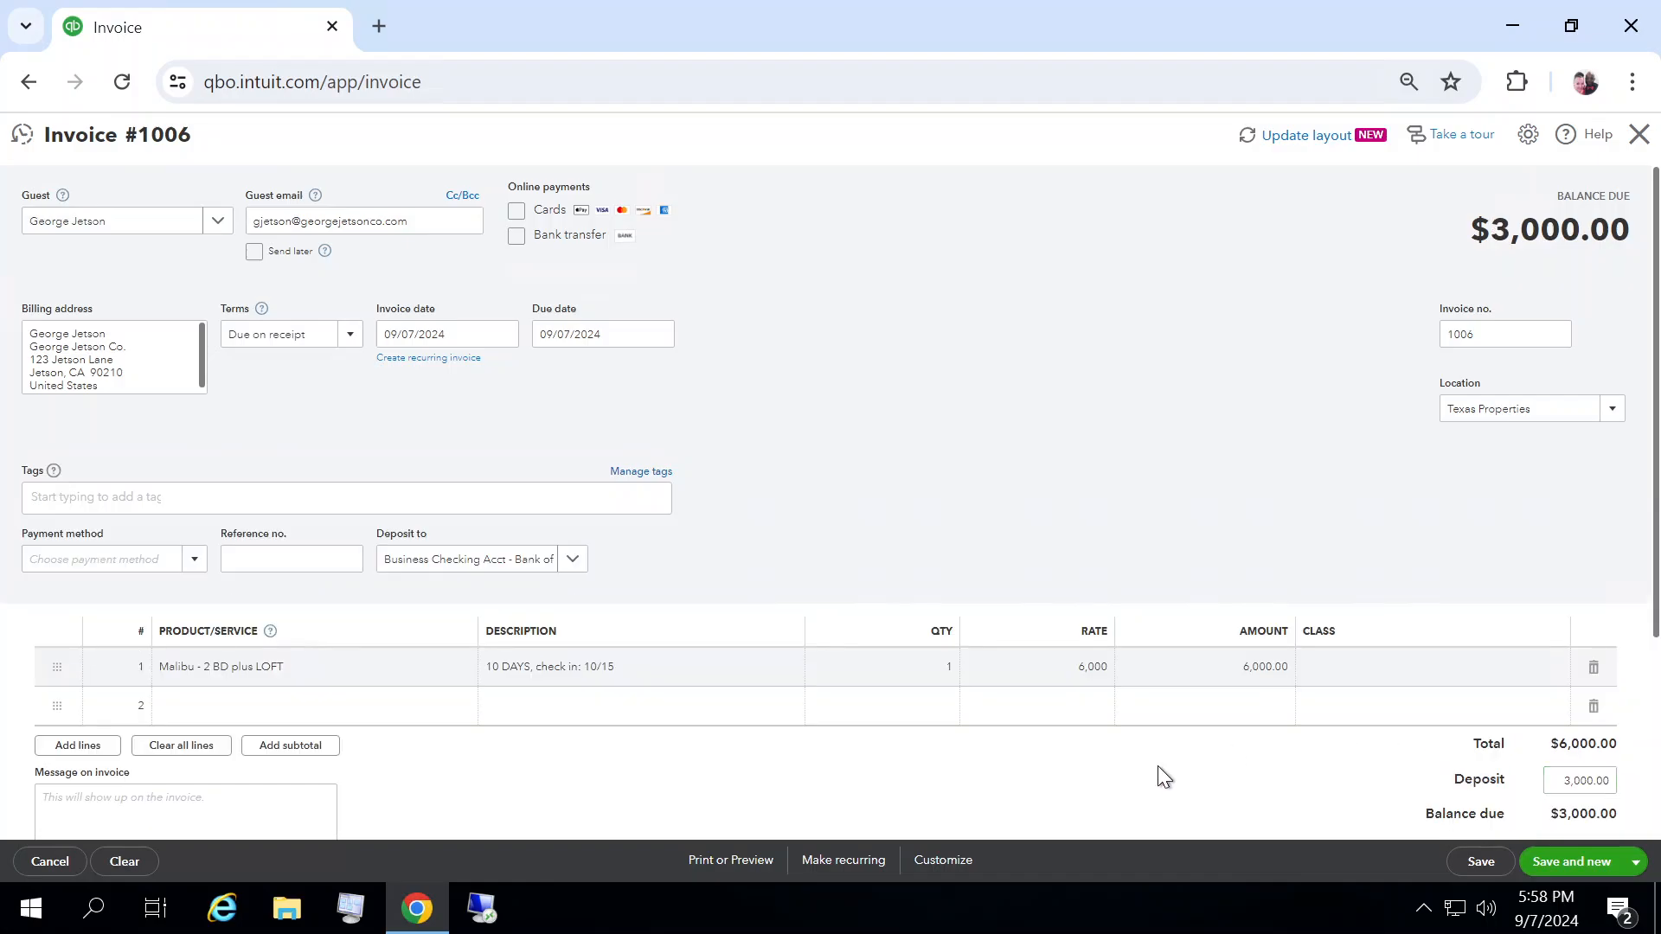
Step: Set the payment method to Credit Card and the reference number to 45678
{"action": "left_click", "coordinate": [194, 560]}
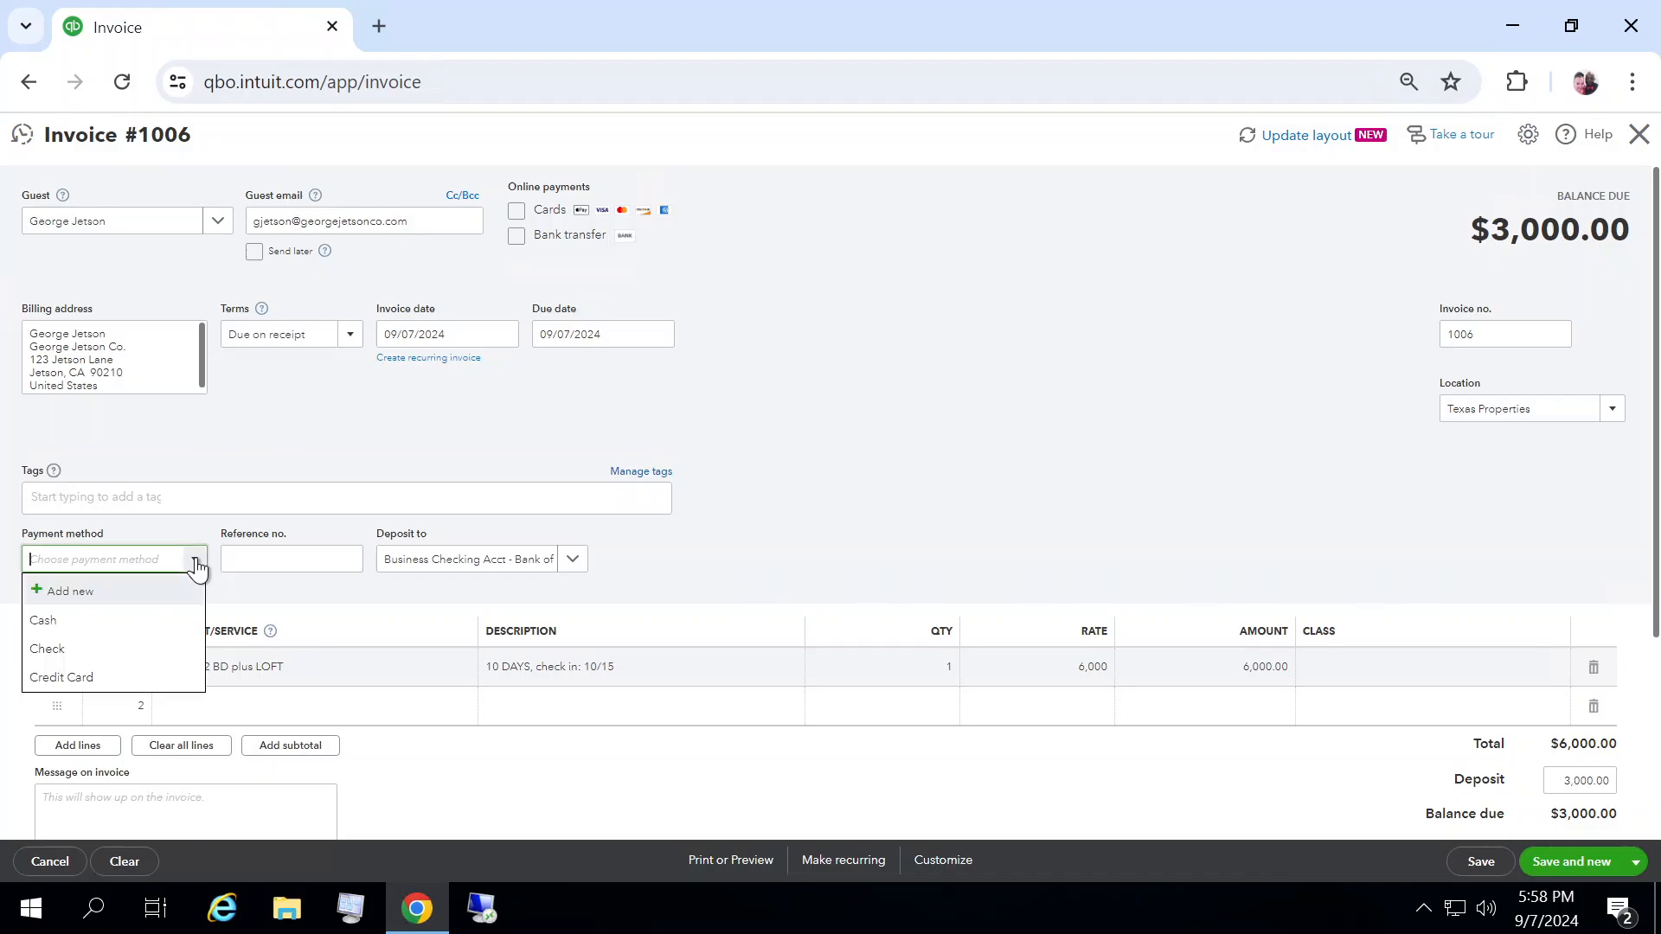
{"action": "left_click", "coordinate": [114, 676]}
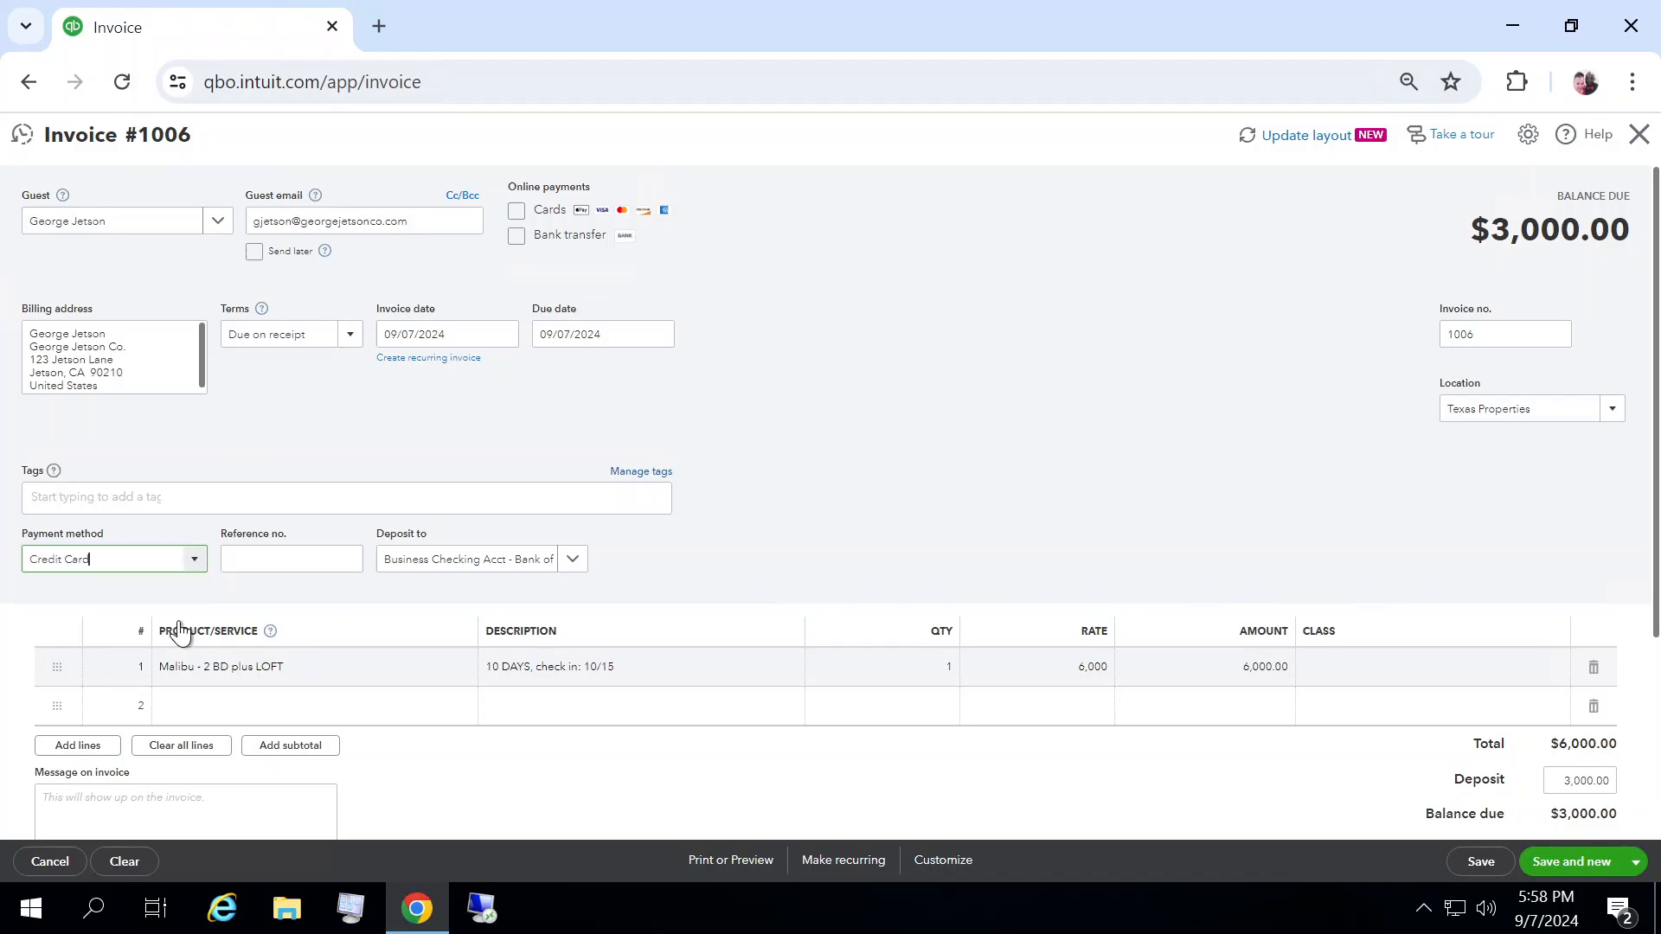
{"action": "left_click", "coordinate": [281, 564]}
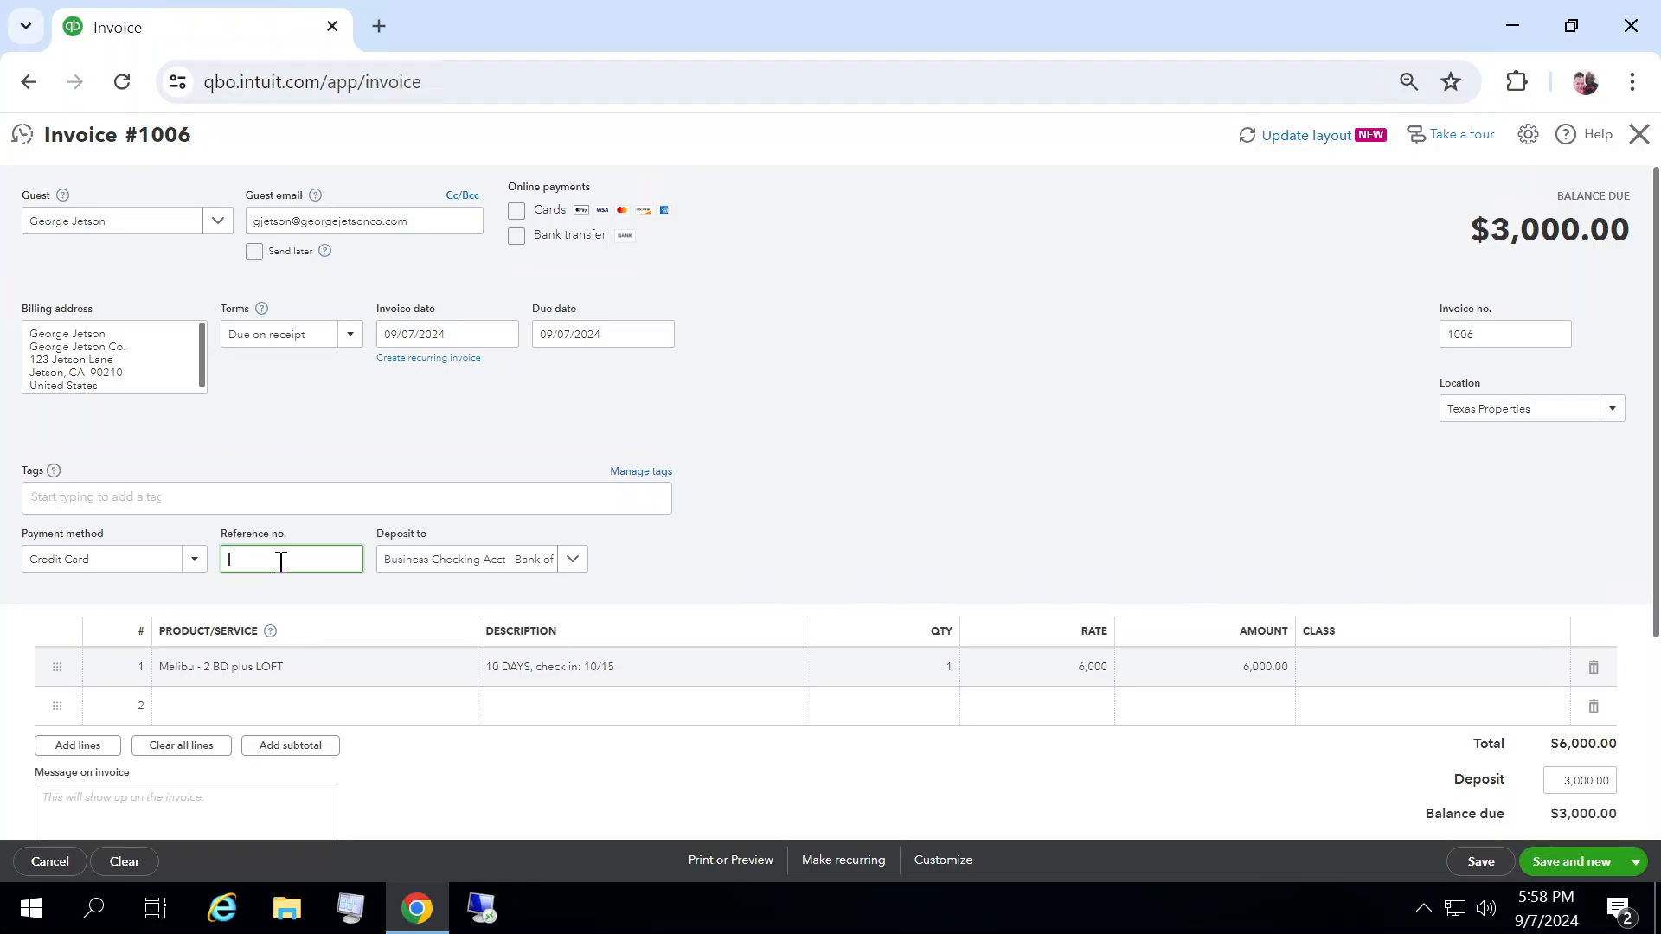
{"action": "type", "text": "45678"}
Step: Change the invoice location to California Properties and paste the copied cancellation message into the invoice message
{"action": "left_click", "coordinate": [1126, 392]}
{"action": "left_click", "coordinate": [1617, 413]}
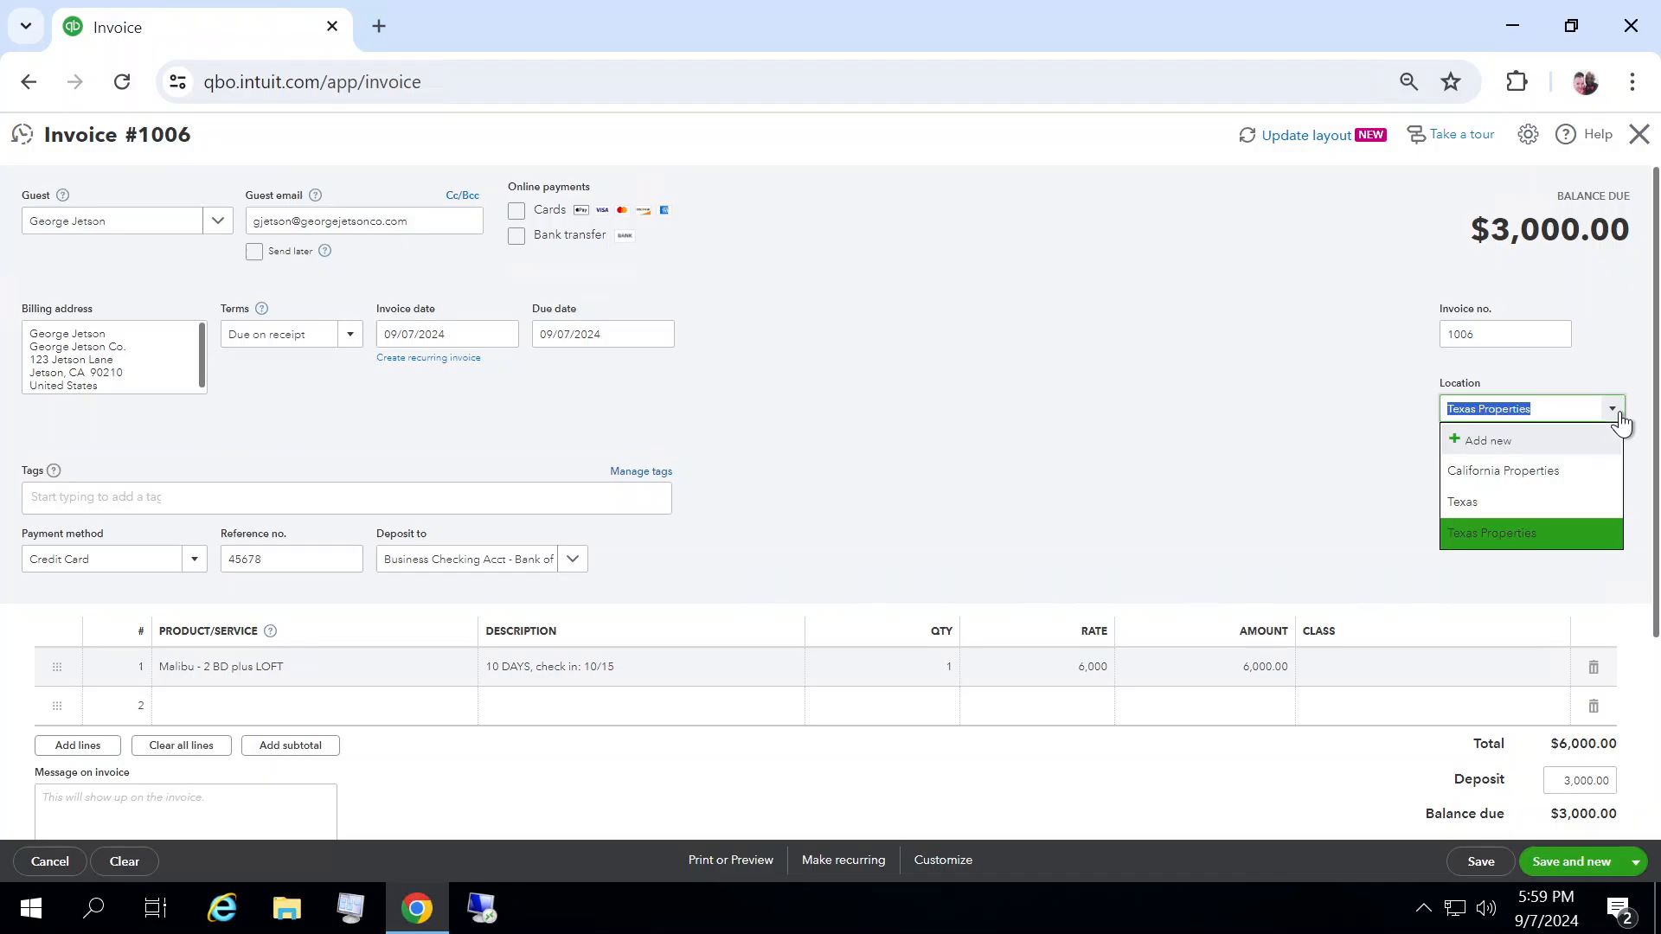
{"action": "left_click", "coordinate": [1539, 472]}
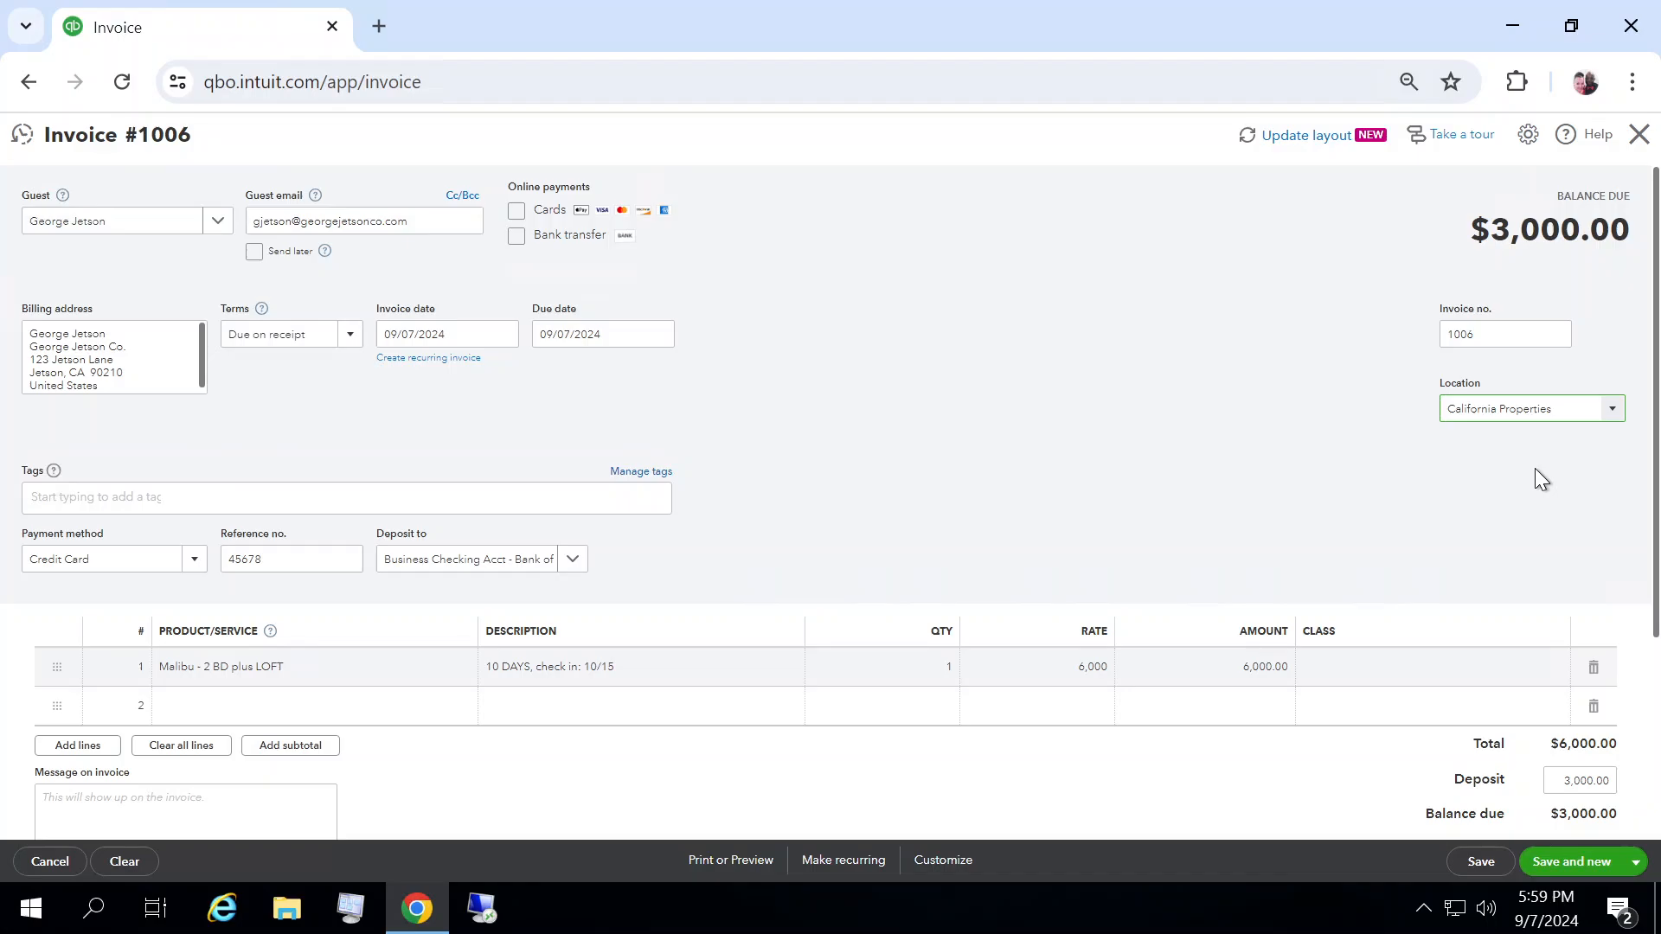
{"action": "left_click", "coordinate": [183, 804]}
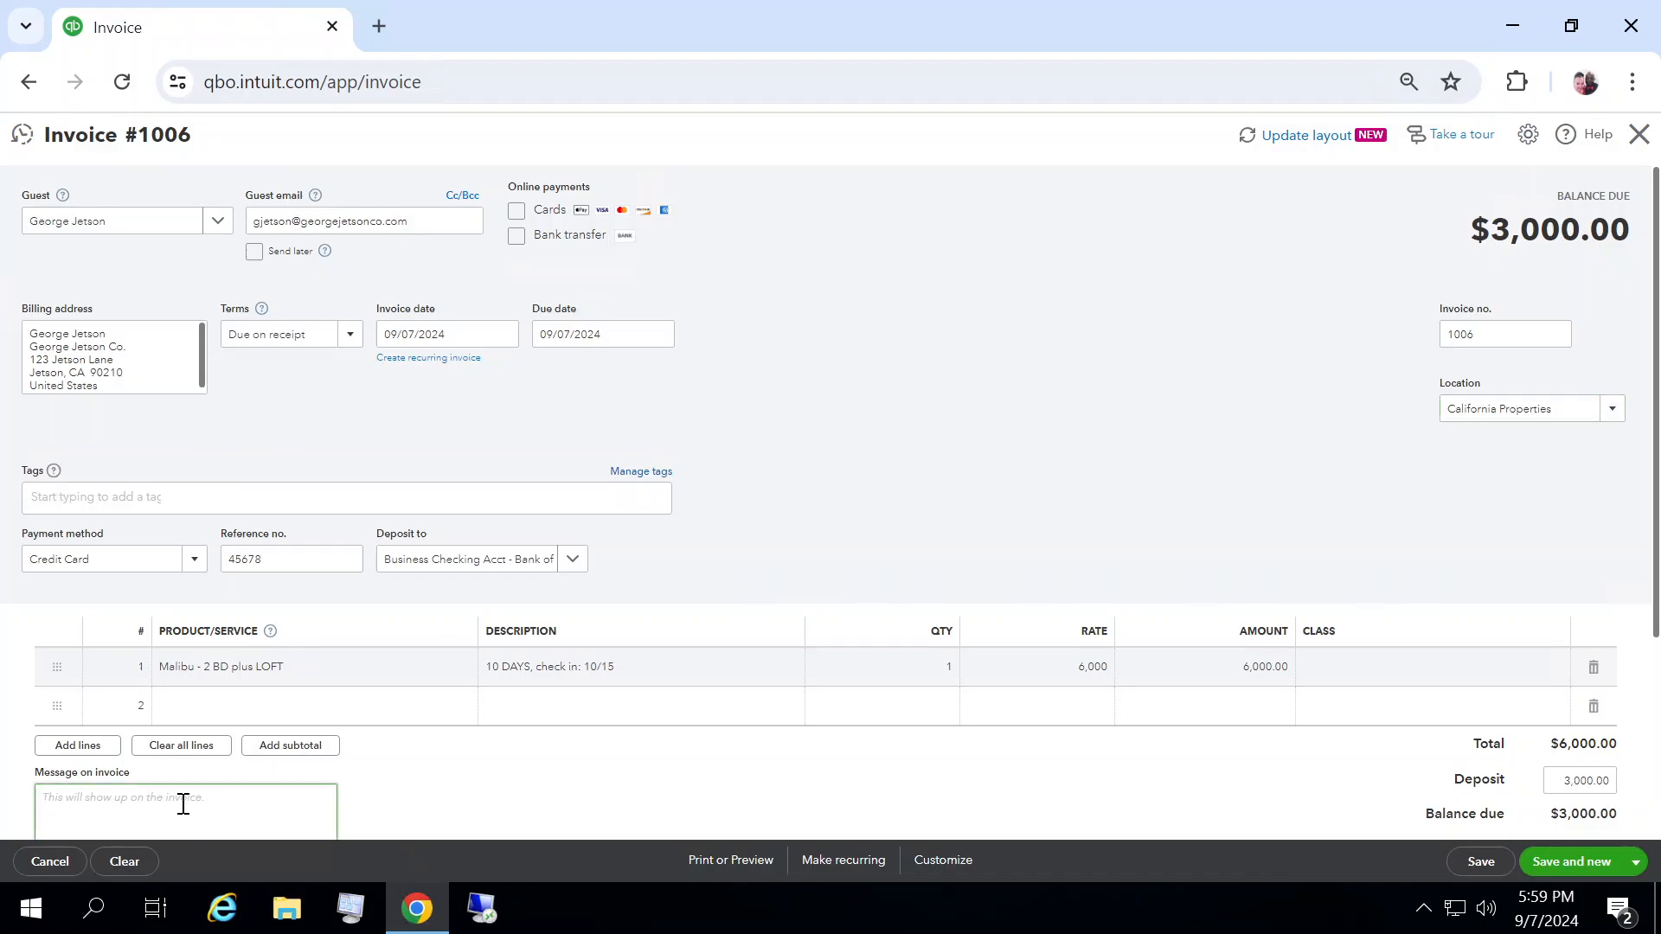
{"action": "type", "text": "The balance on your account is due on the days you check in. If you need to cancel your reservation, you must do so within 48 hours to receive a full refund. Thank you for your business!"}
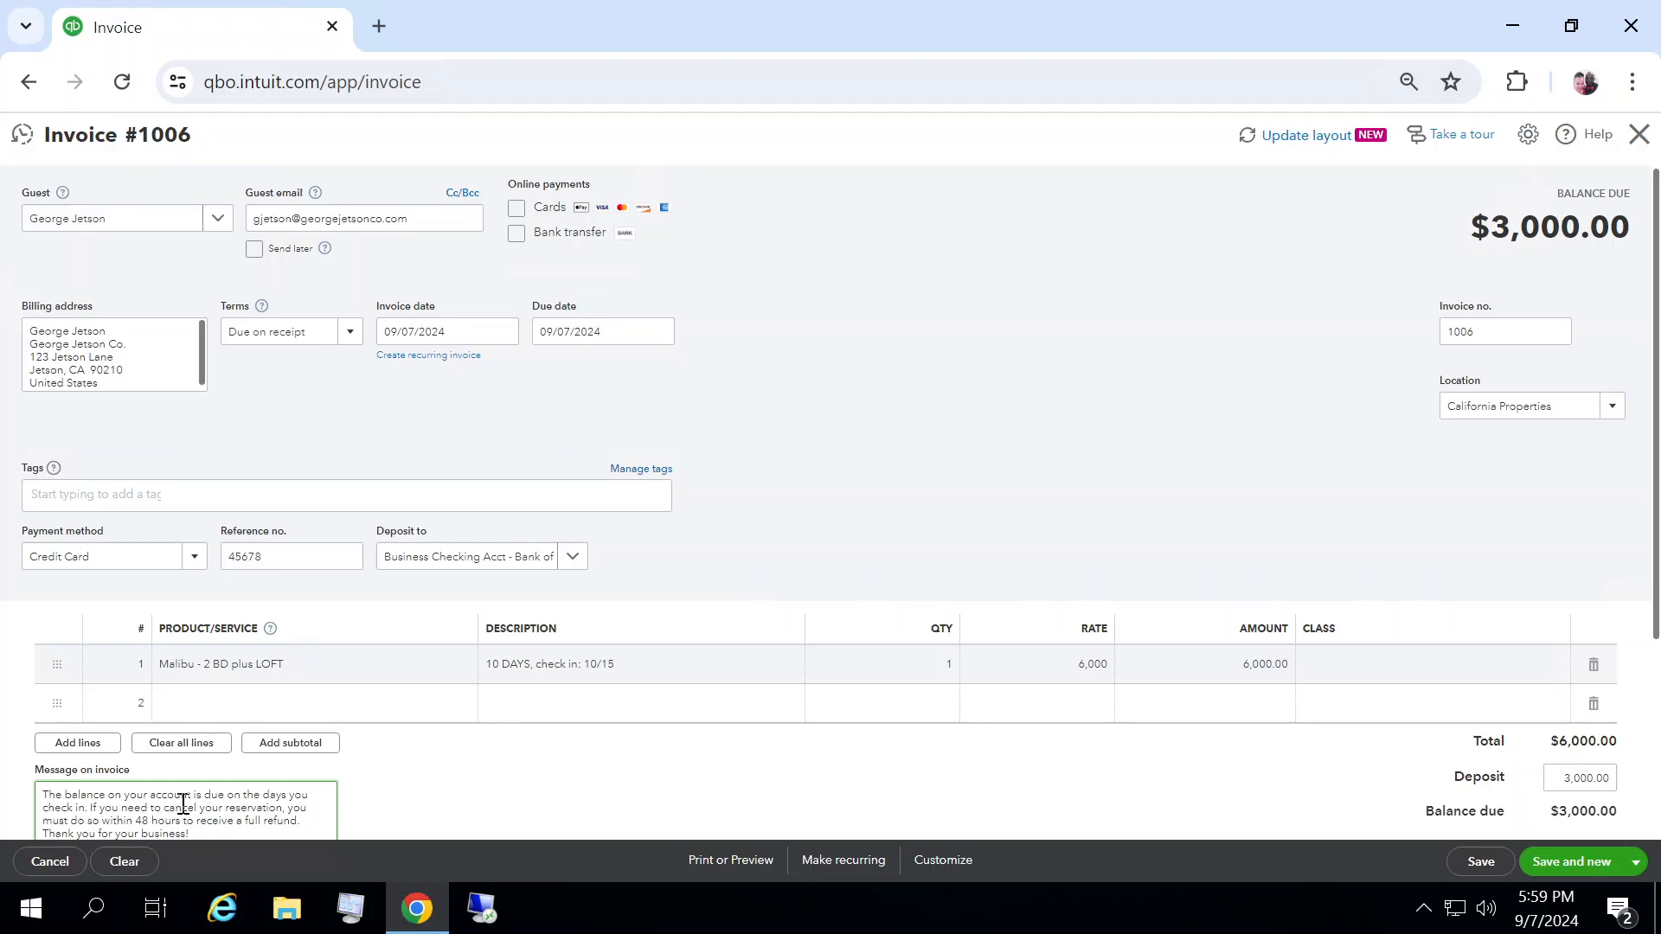
Step: Set the due date to 10/15/2024 and save the invoice, opening a new one
{"action": "left_click", "coordinate": [660, 332]}
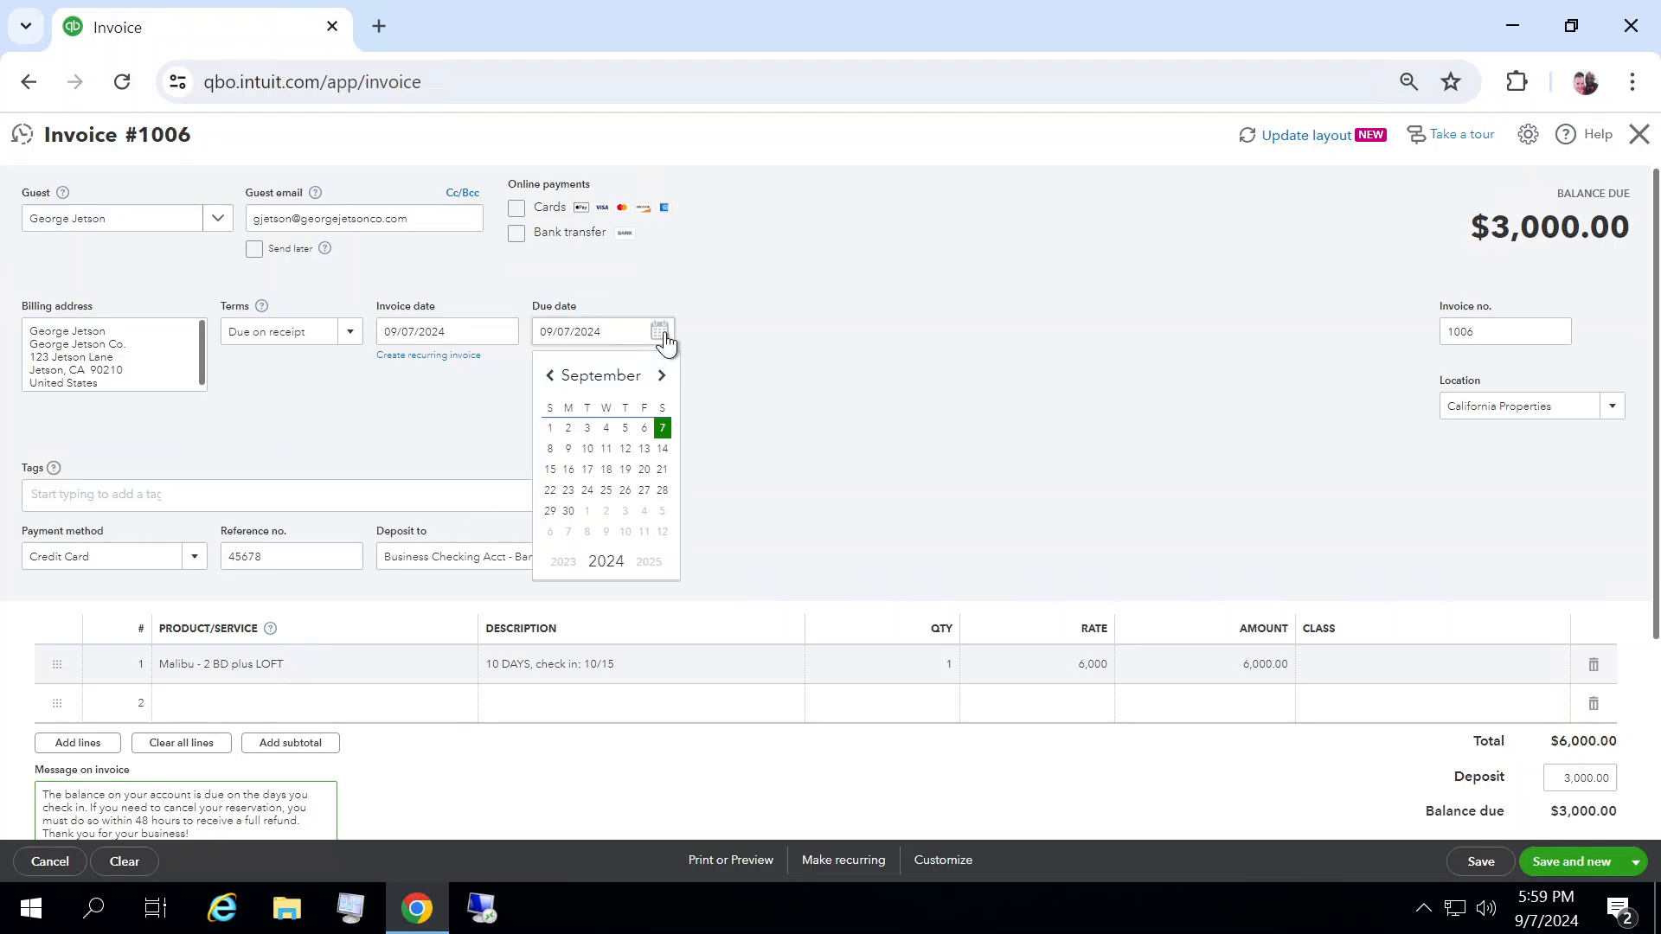
{"action": "left_click", "coordinate": [662, 377]}
{"action": "left_click", "coordinate": [663, 377]}
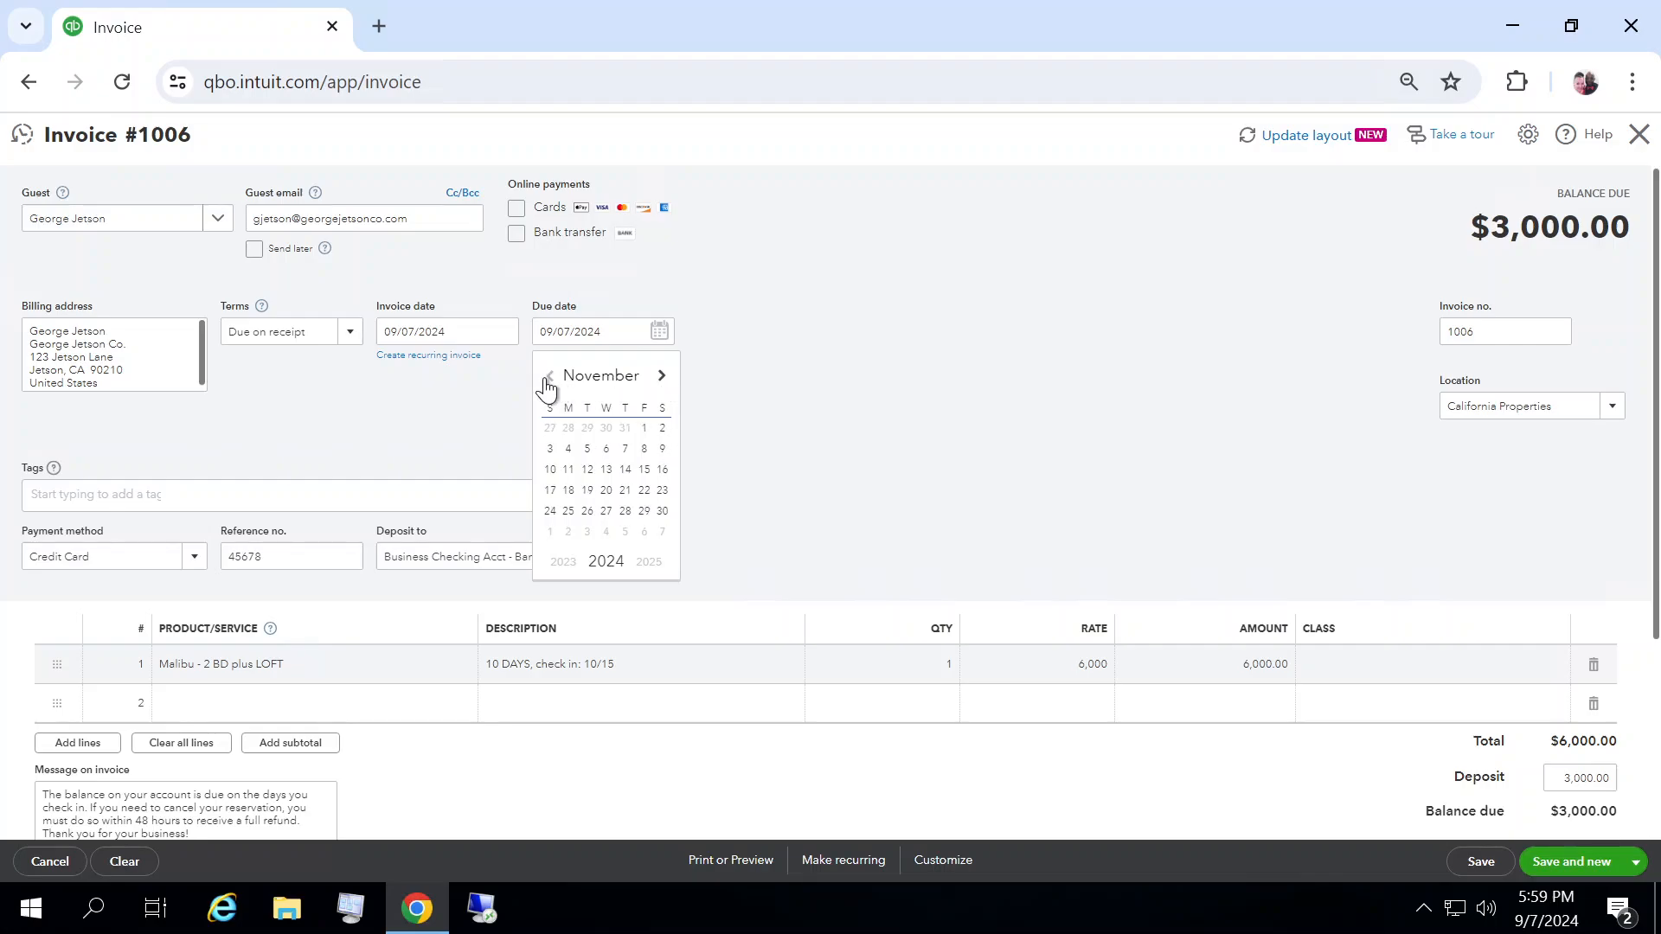
{"action": "left_click", "coordinate": [550, 377]}
{"action": "left_click", "coordinate": [587, 470]}
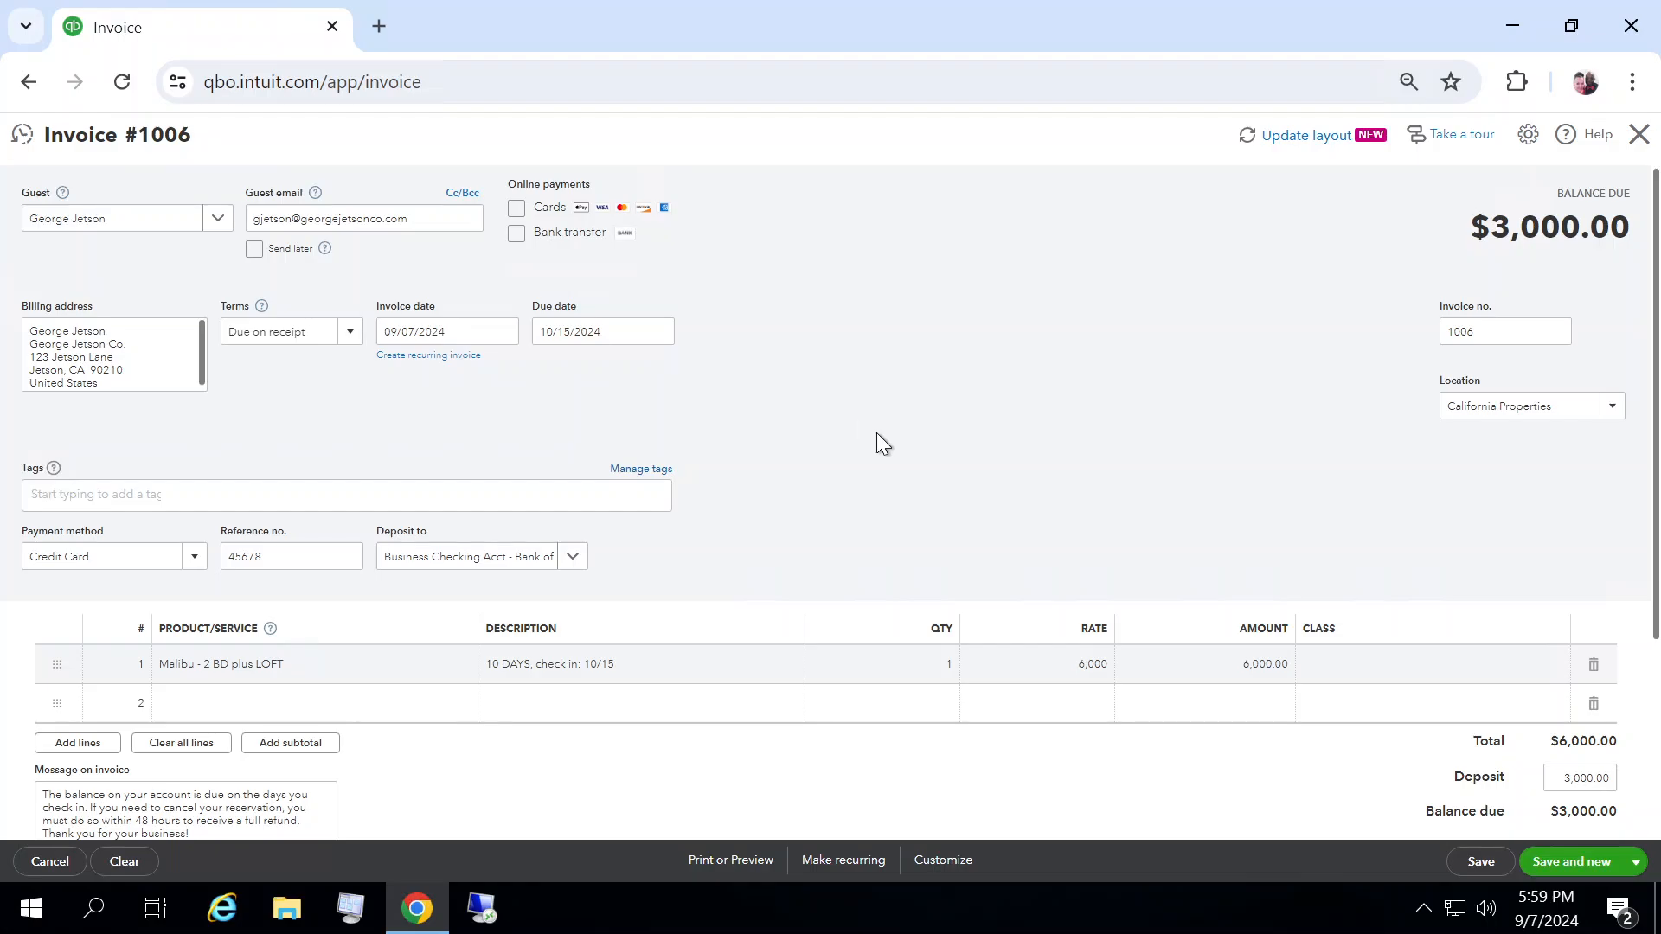
{"action": "left_click", "coordinate": [1583, 863]}
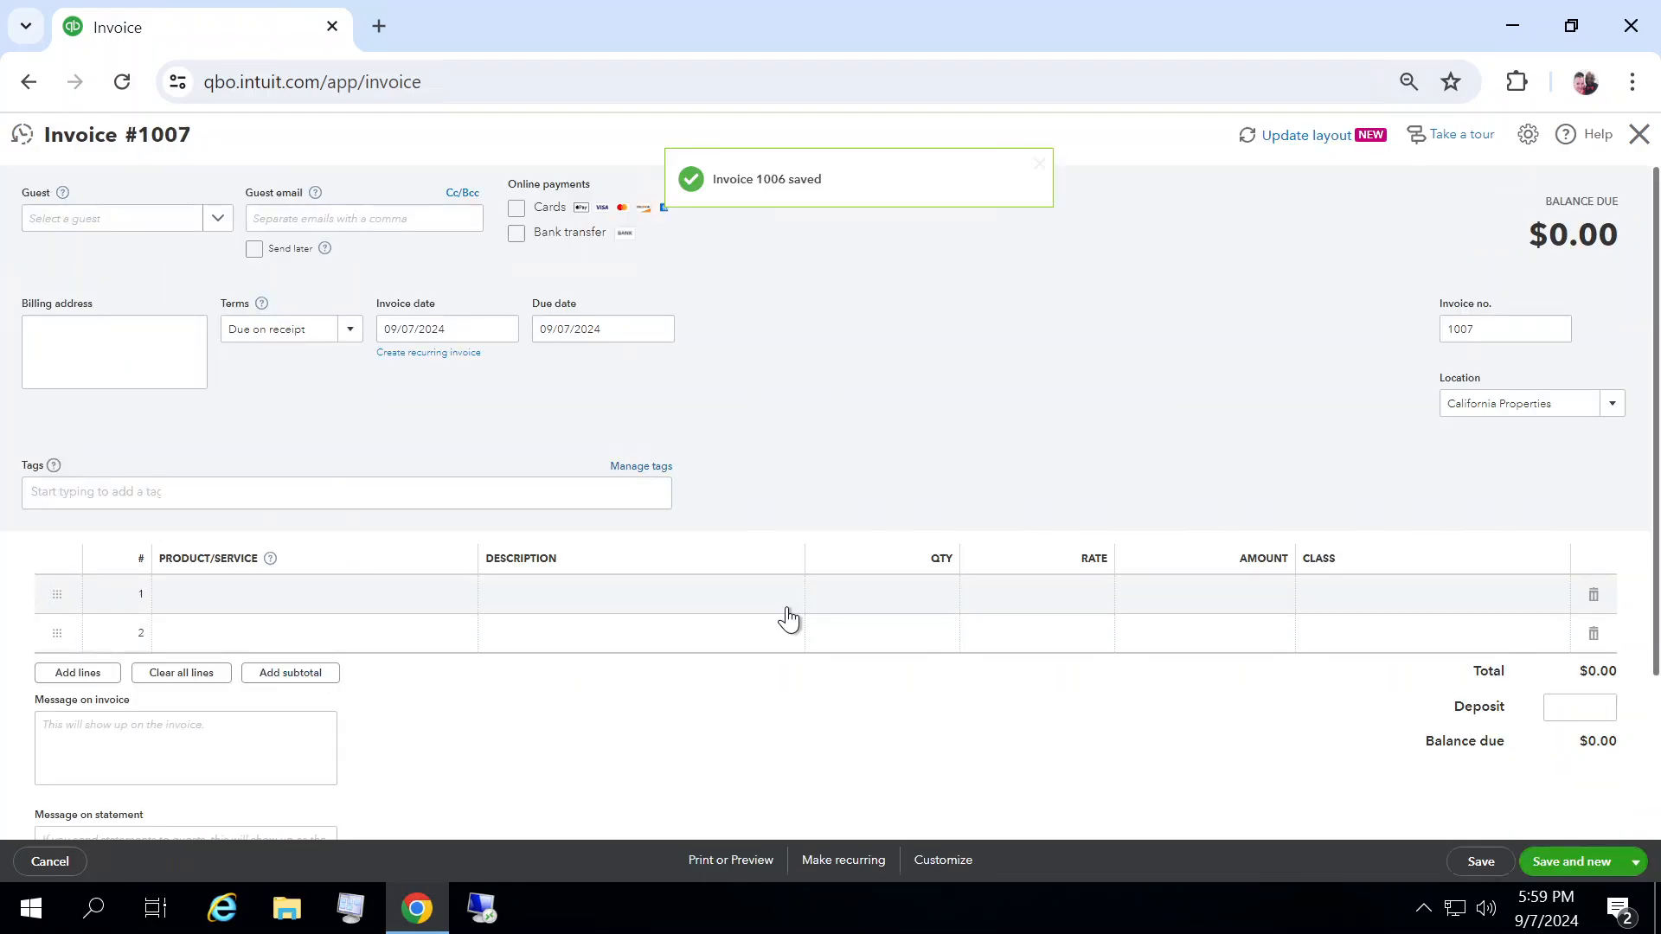
Step: Choose Jane Jetson as the guest and add Austin - House as the first product line
{"action": "left_click", "coordinate": [220, 220]}
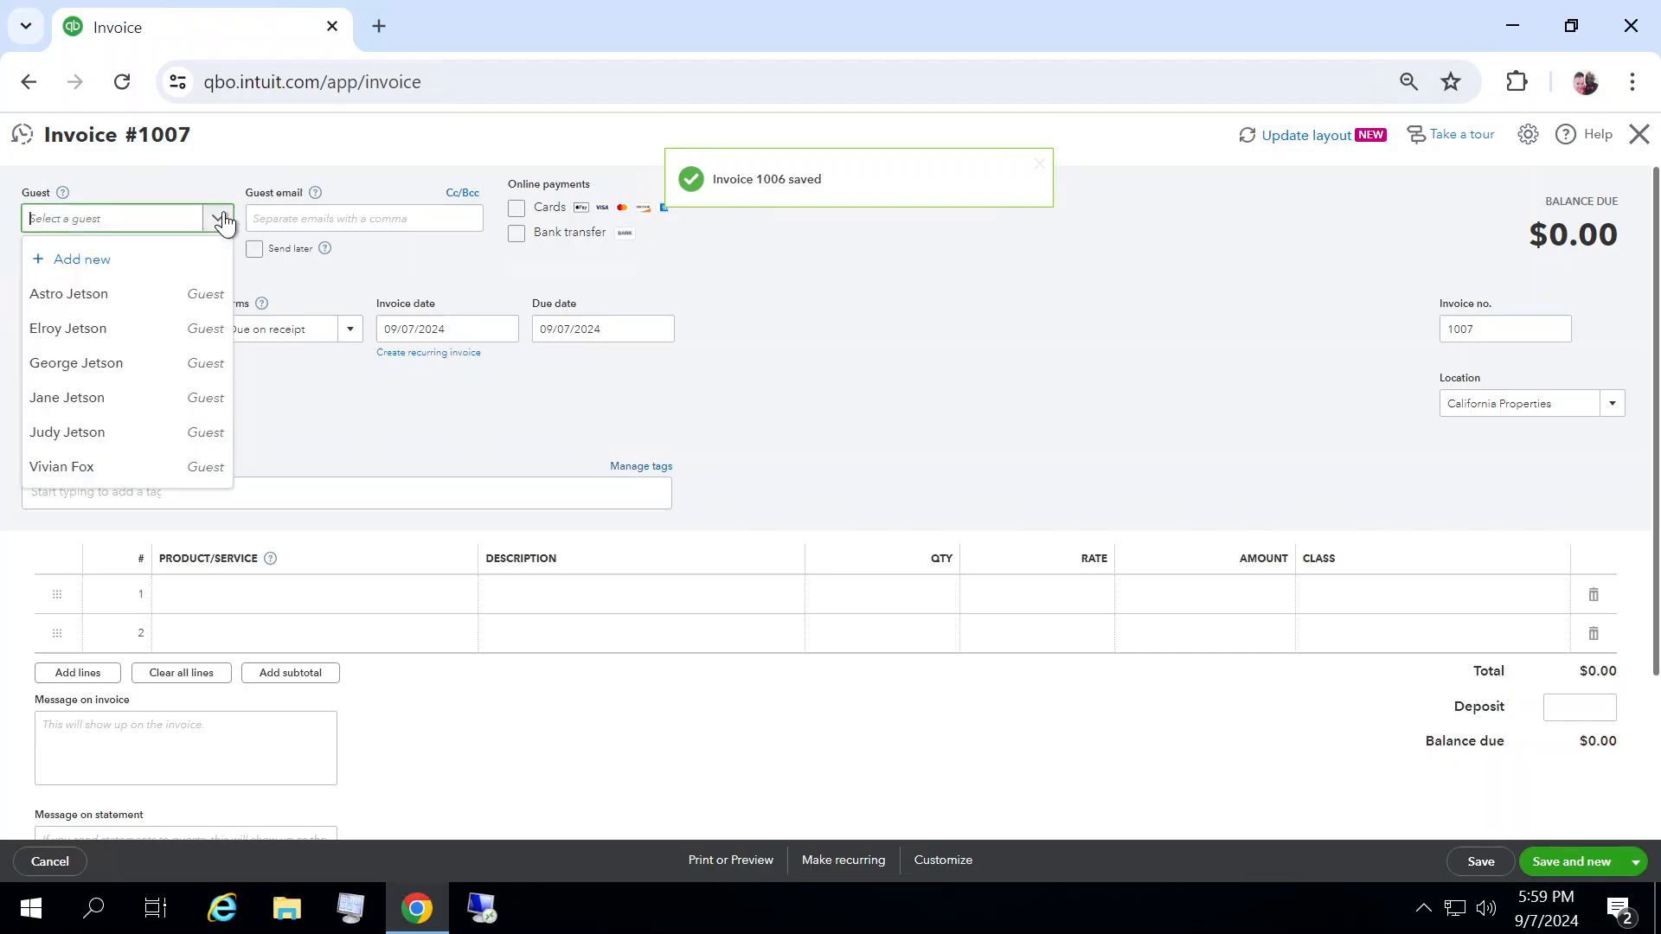
{"action": "left_click", "coordinate": [96, 398]}
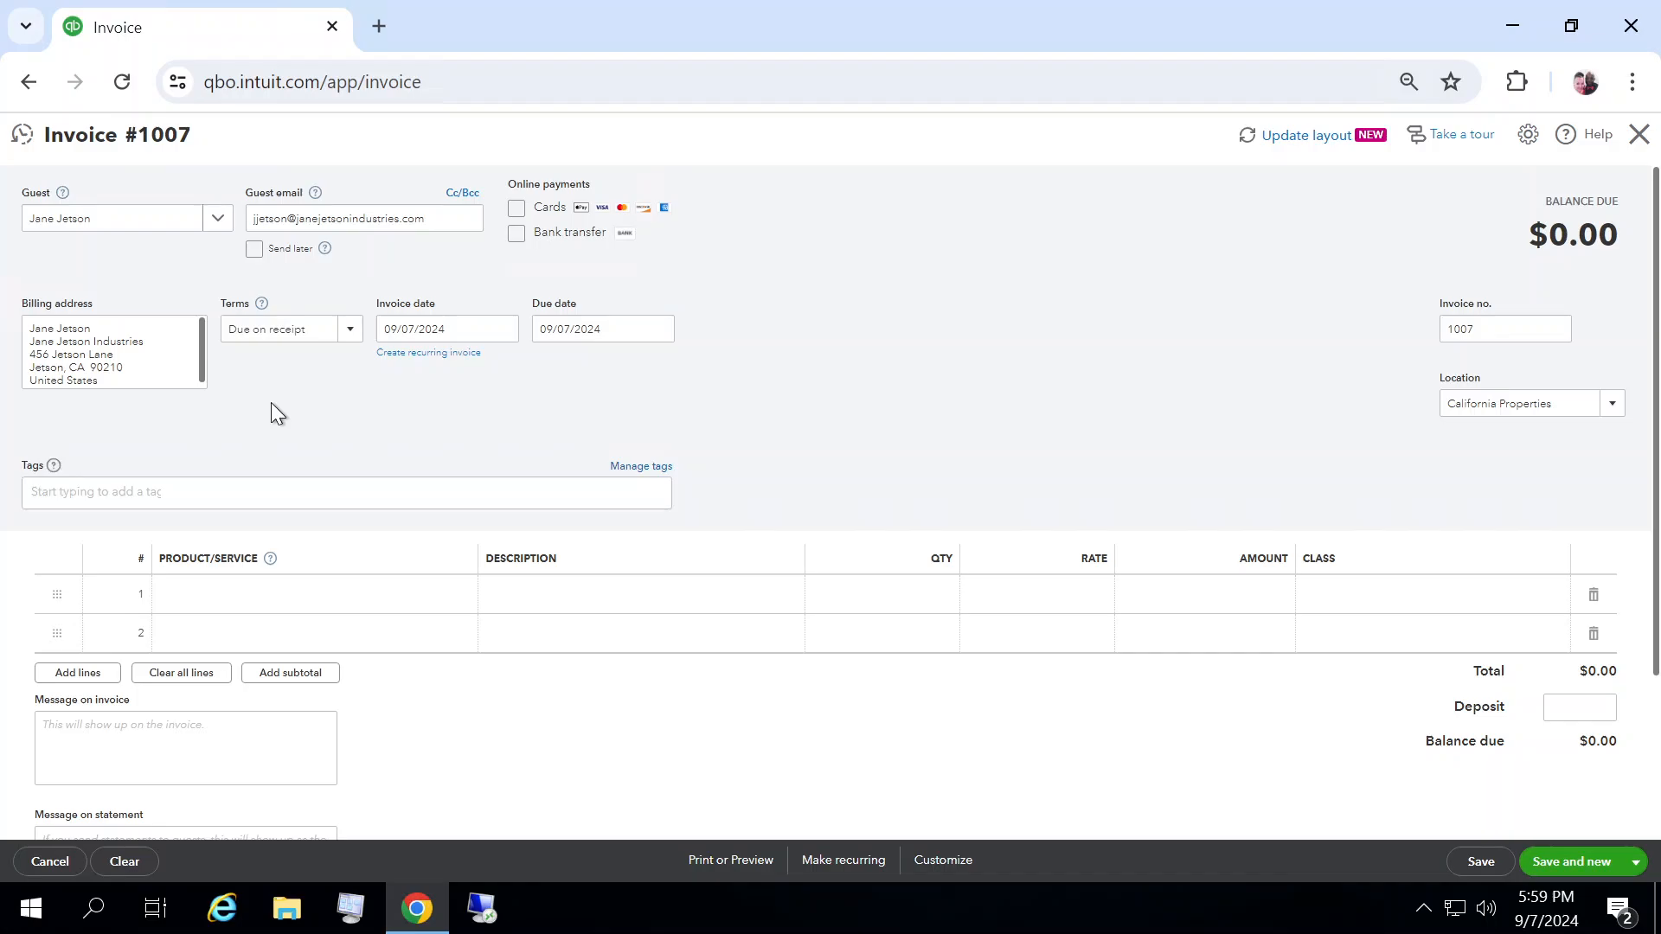
{"action": "left_click", "coordinate": [291, 597]}
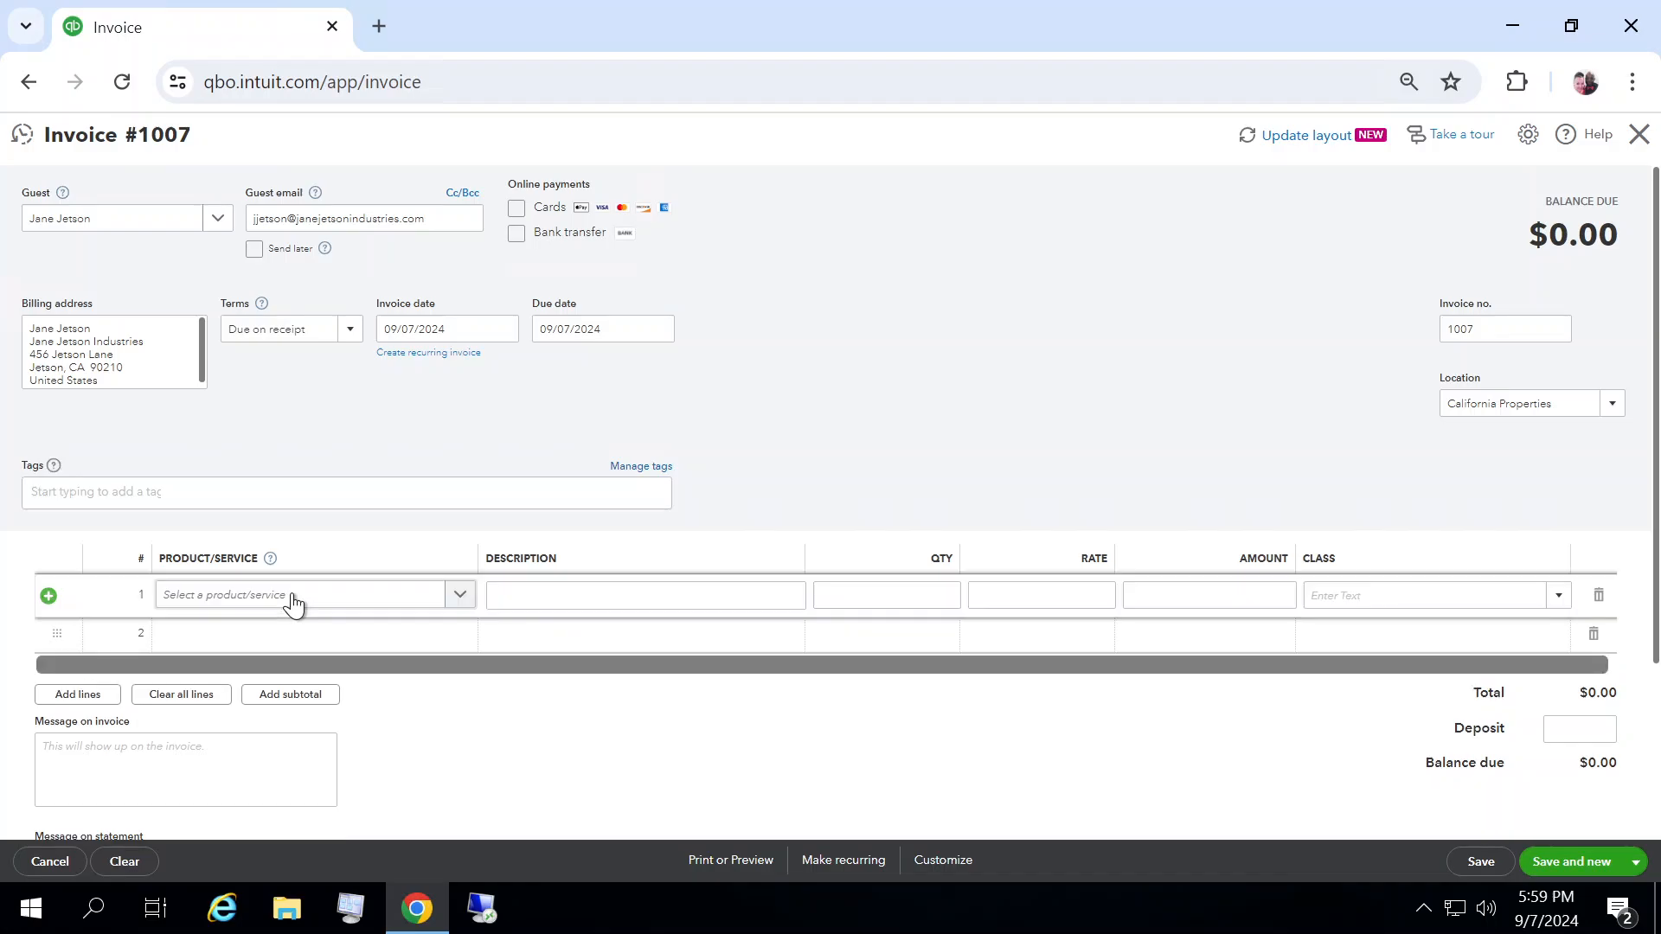
{"action": "left_click", "coordinate": [460, 595]}
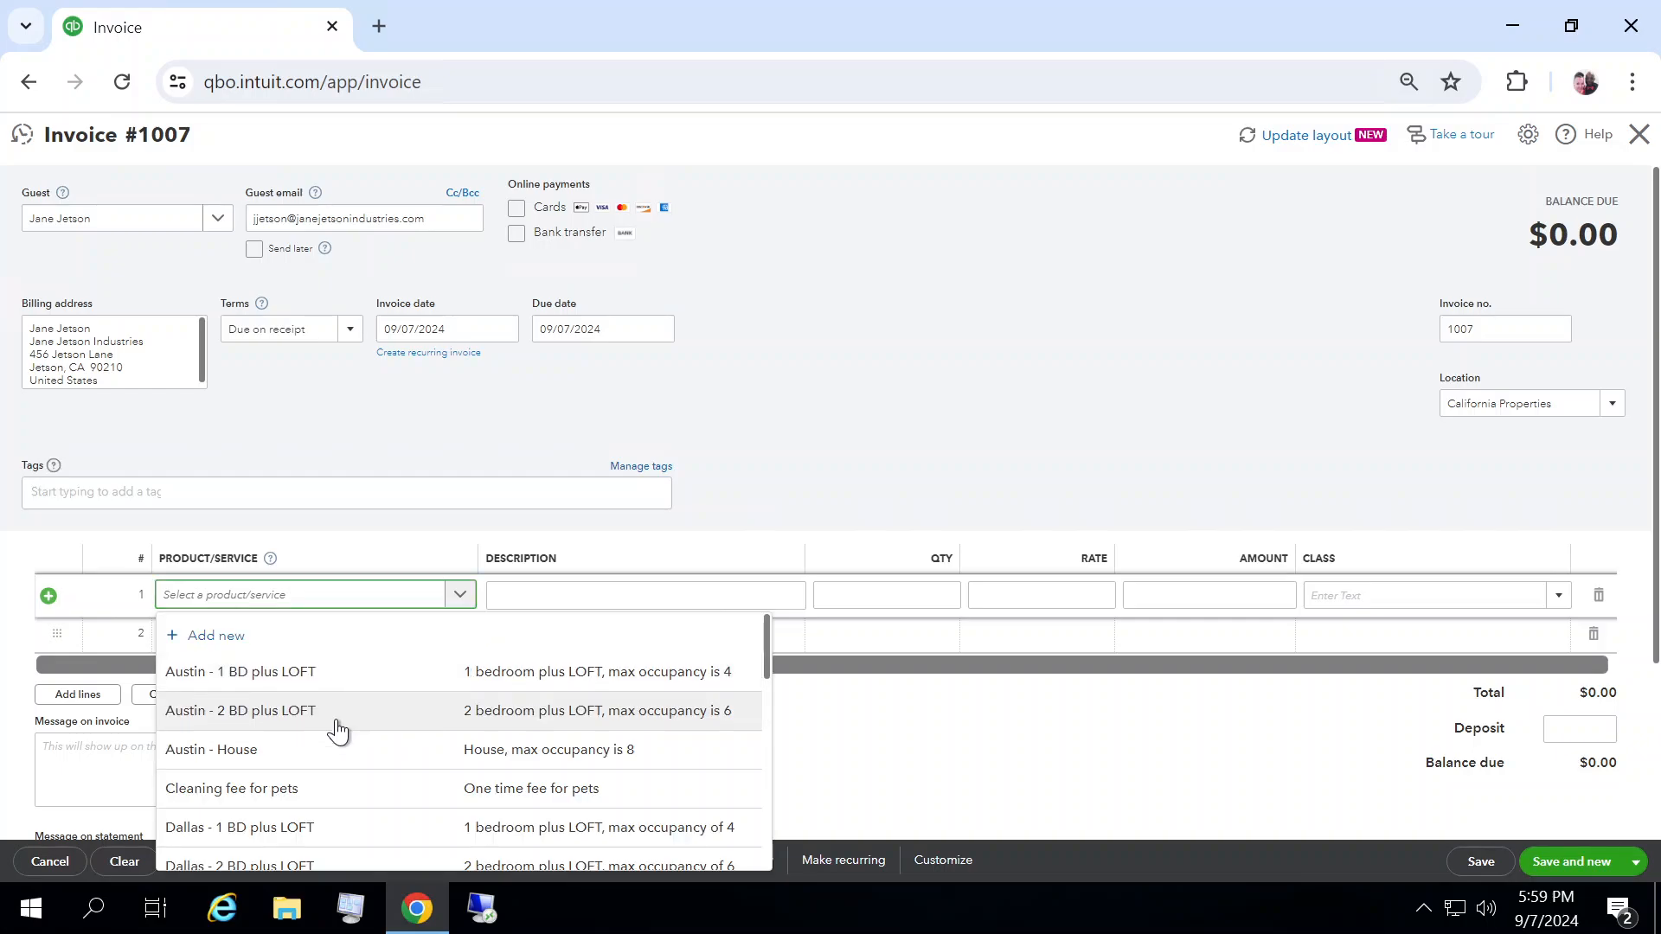
{"action": "left_click", "coordinate": [311, 749]}
Step: Replace the line's description with "10 DAYS, check in 9/15"
{"action": "left_click", "coordinate": [579, 591]}
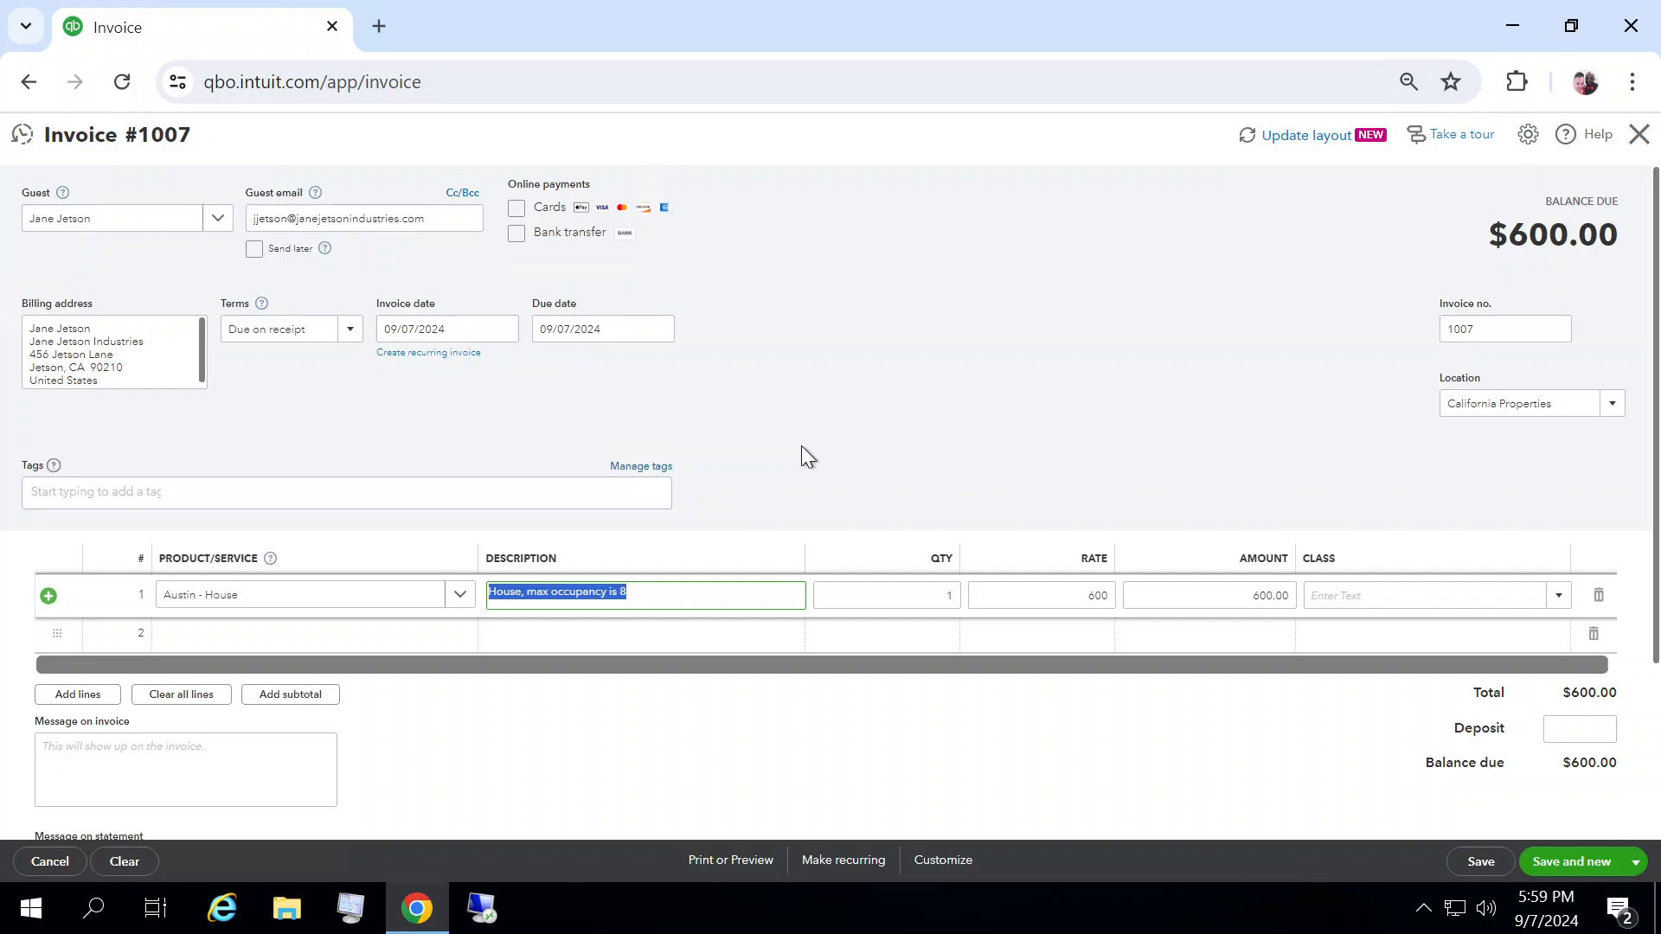
{"action": "type", "text": "10 DAYS"}
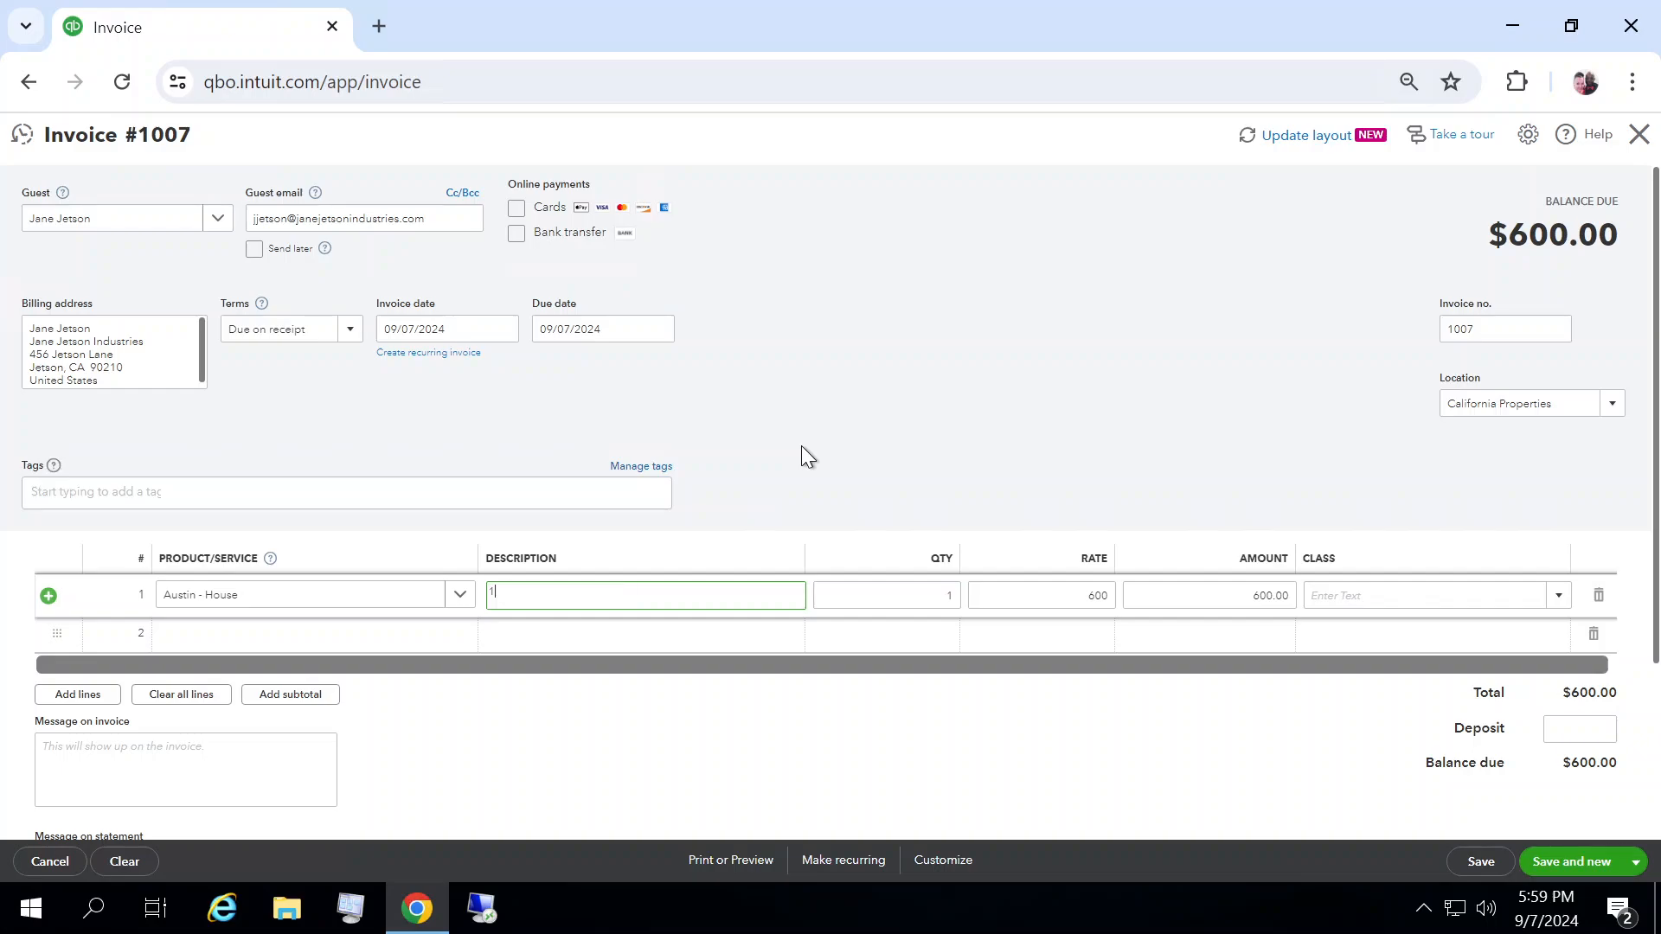
{"action": "type", "text": "check in 9/15"}
{"action": "key", "text": "Tab"}
{"action": "key", "text": "Tab"}
{"action": "key", "text": "Tab"}
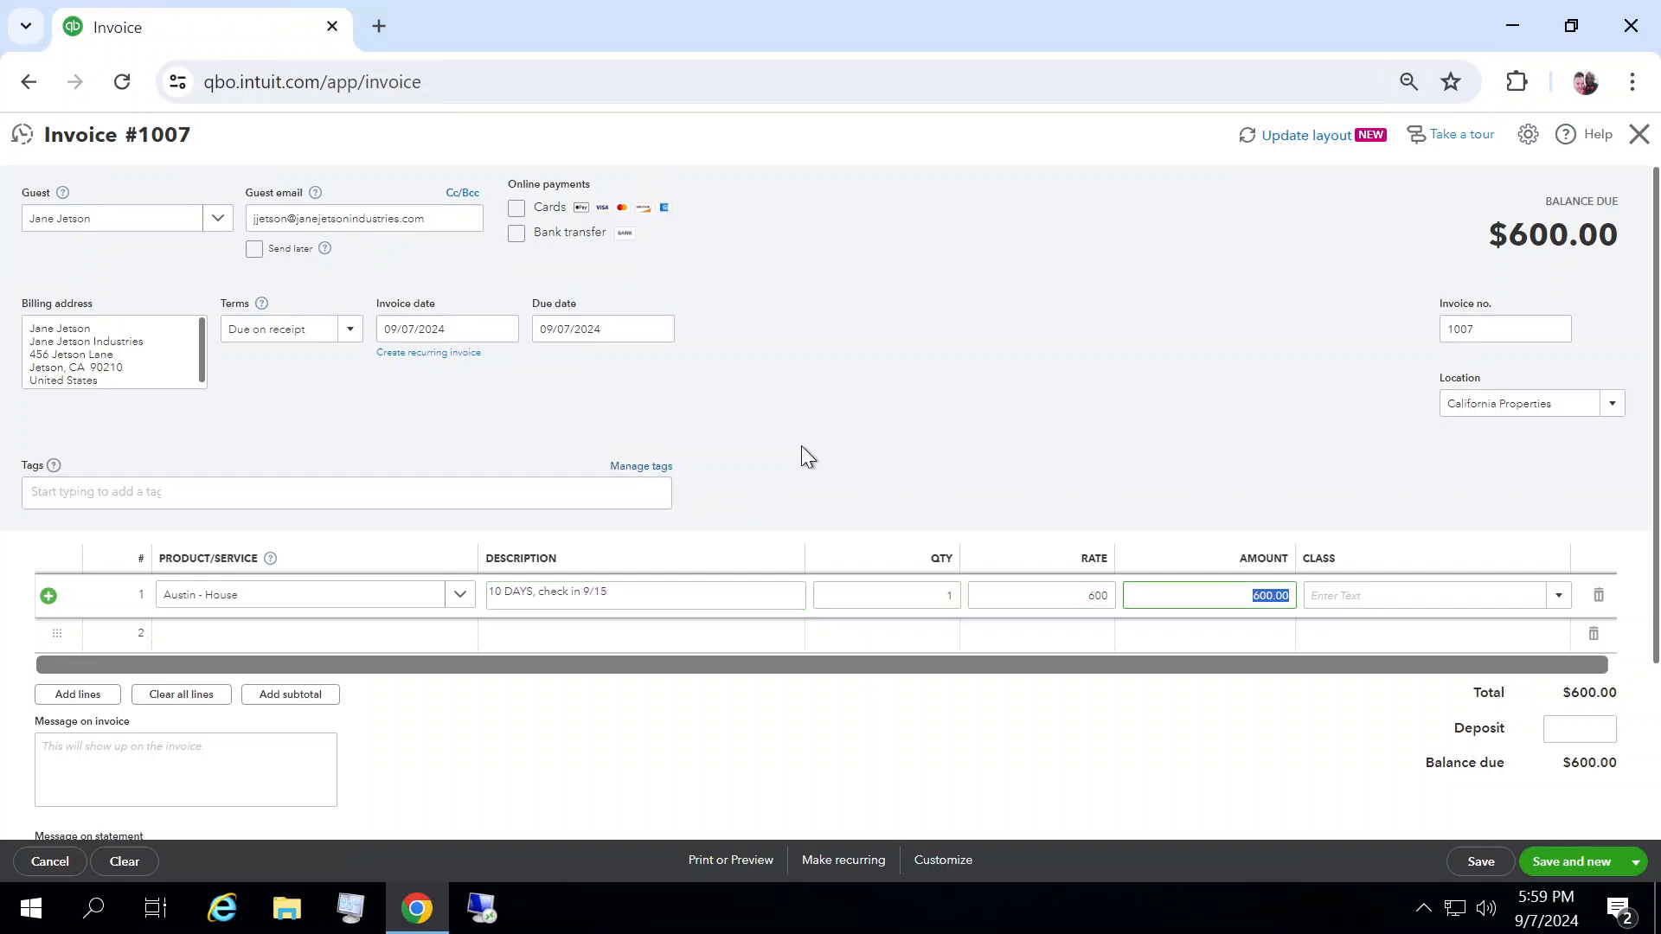
Step: Set the line amount to 6000 and enter a deposit of 3000.00
{"action": "type", "text": "6000"}
{"action": "left_click", "coordinate": [1148, 720]}
{"action": "left_click", "coordinate": [1590, 713]}
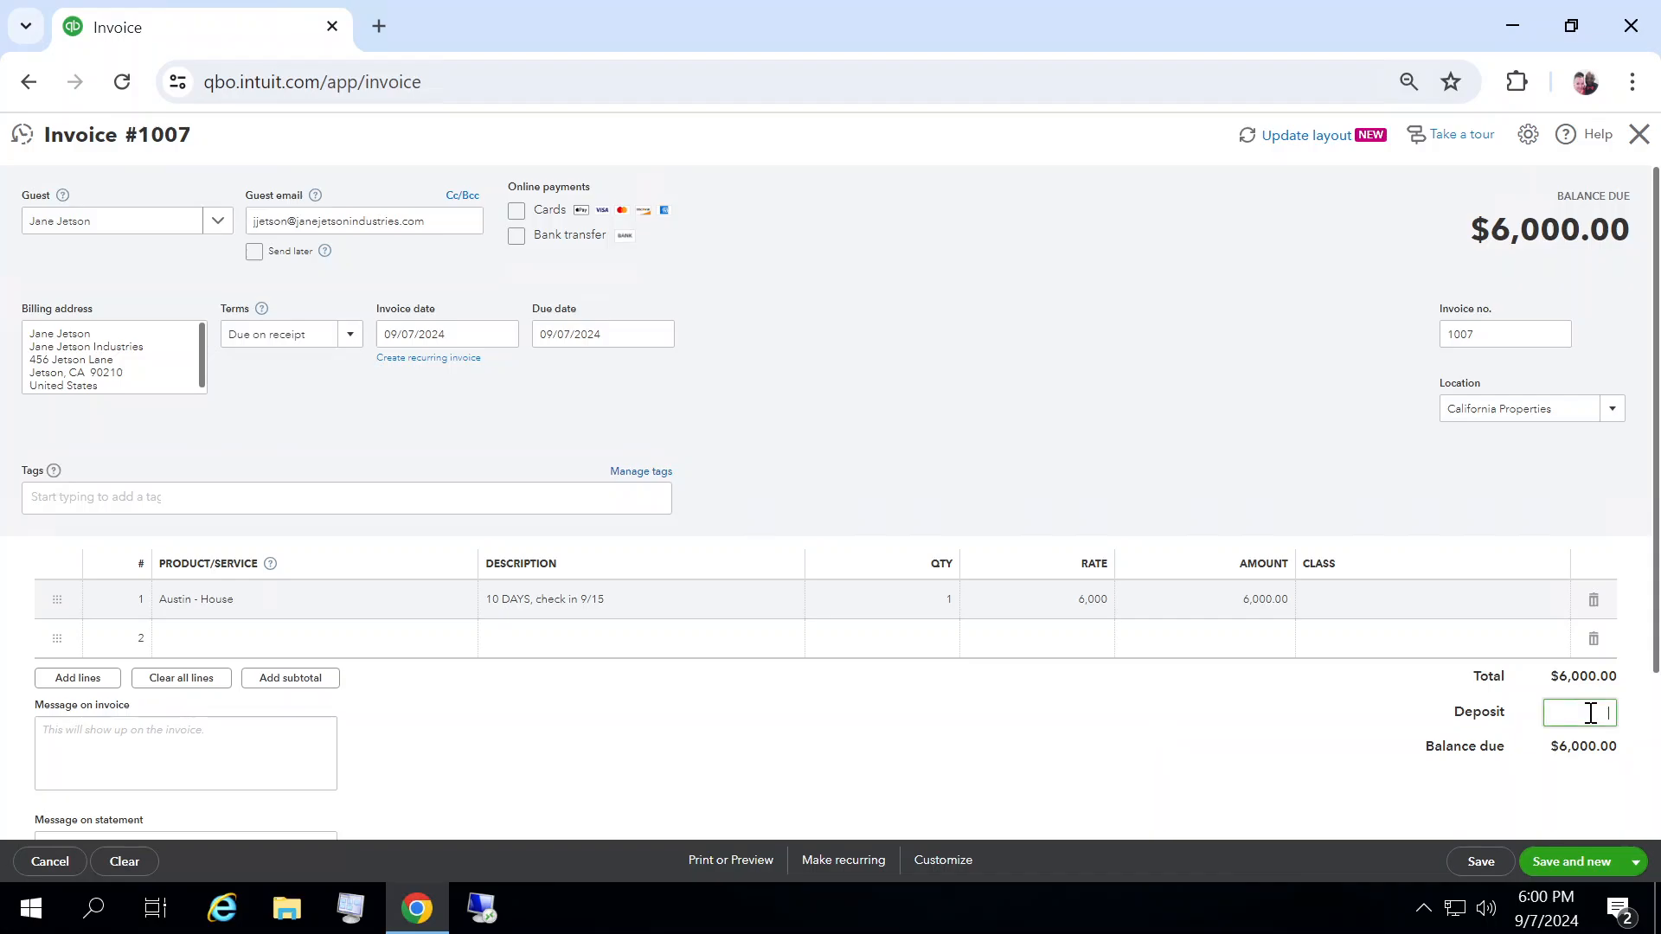
{"action": "type", "text": "3000.00"}
{"action": "left_click", "coordinate": [1245, 715]}
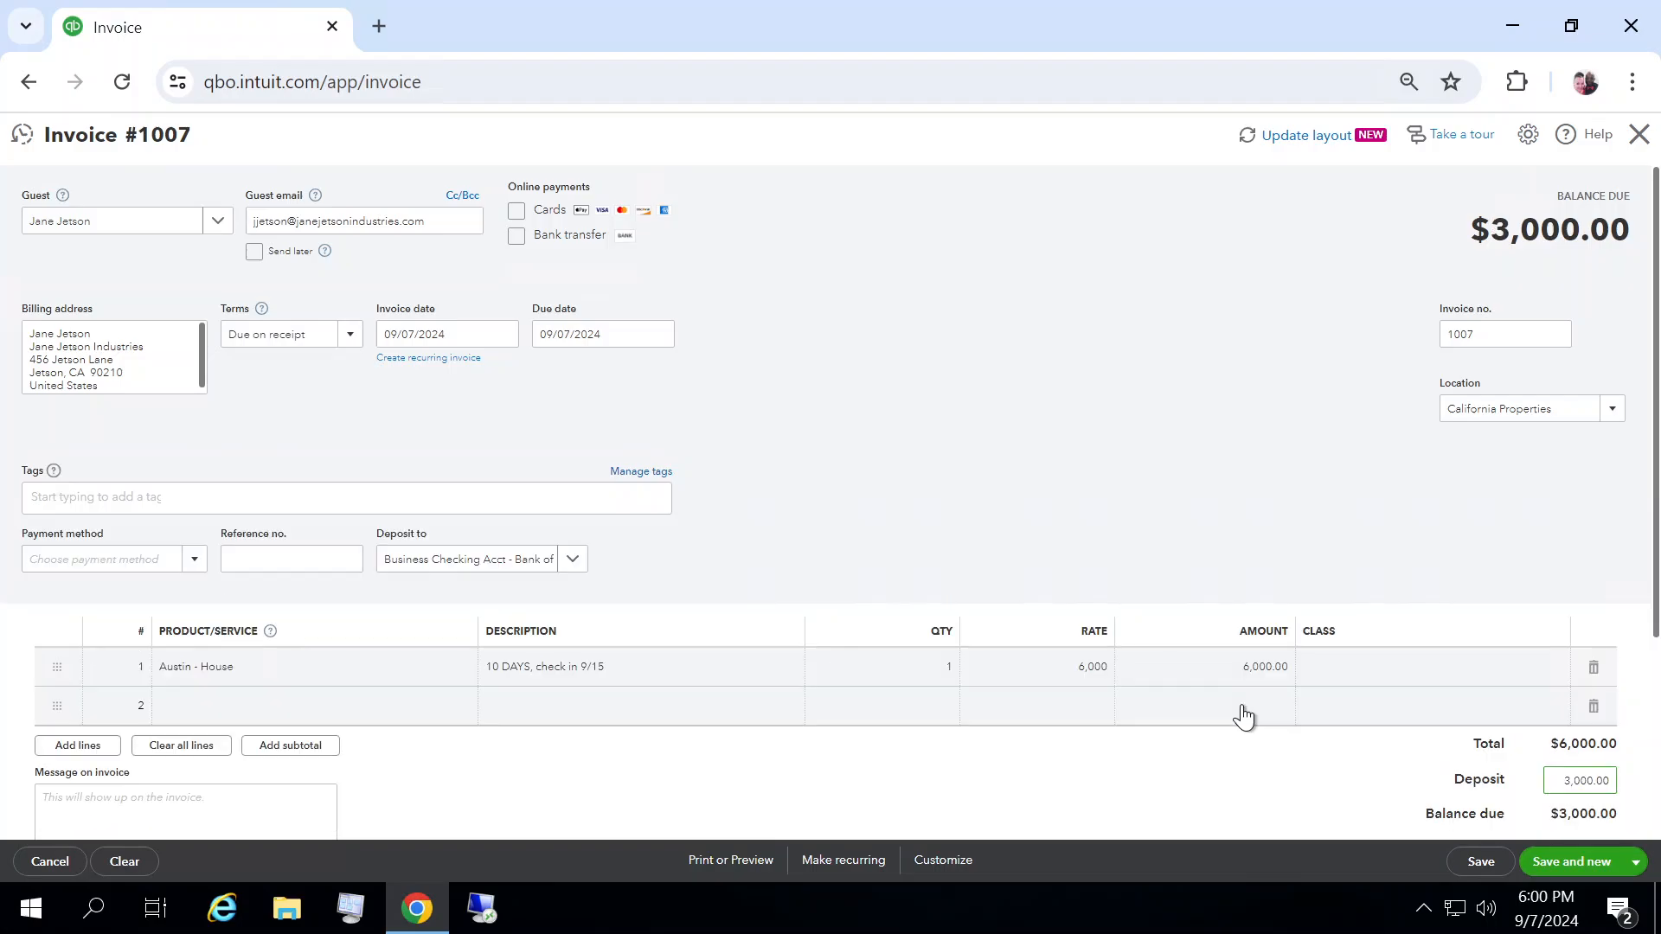
Step: Set the payment method to Credit Card and the reference number to 54321
{"action": "left_click", "coordinate": [191, 563]}
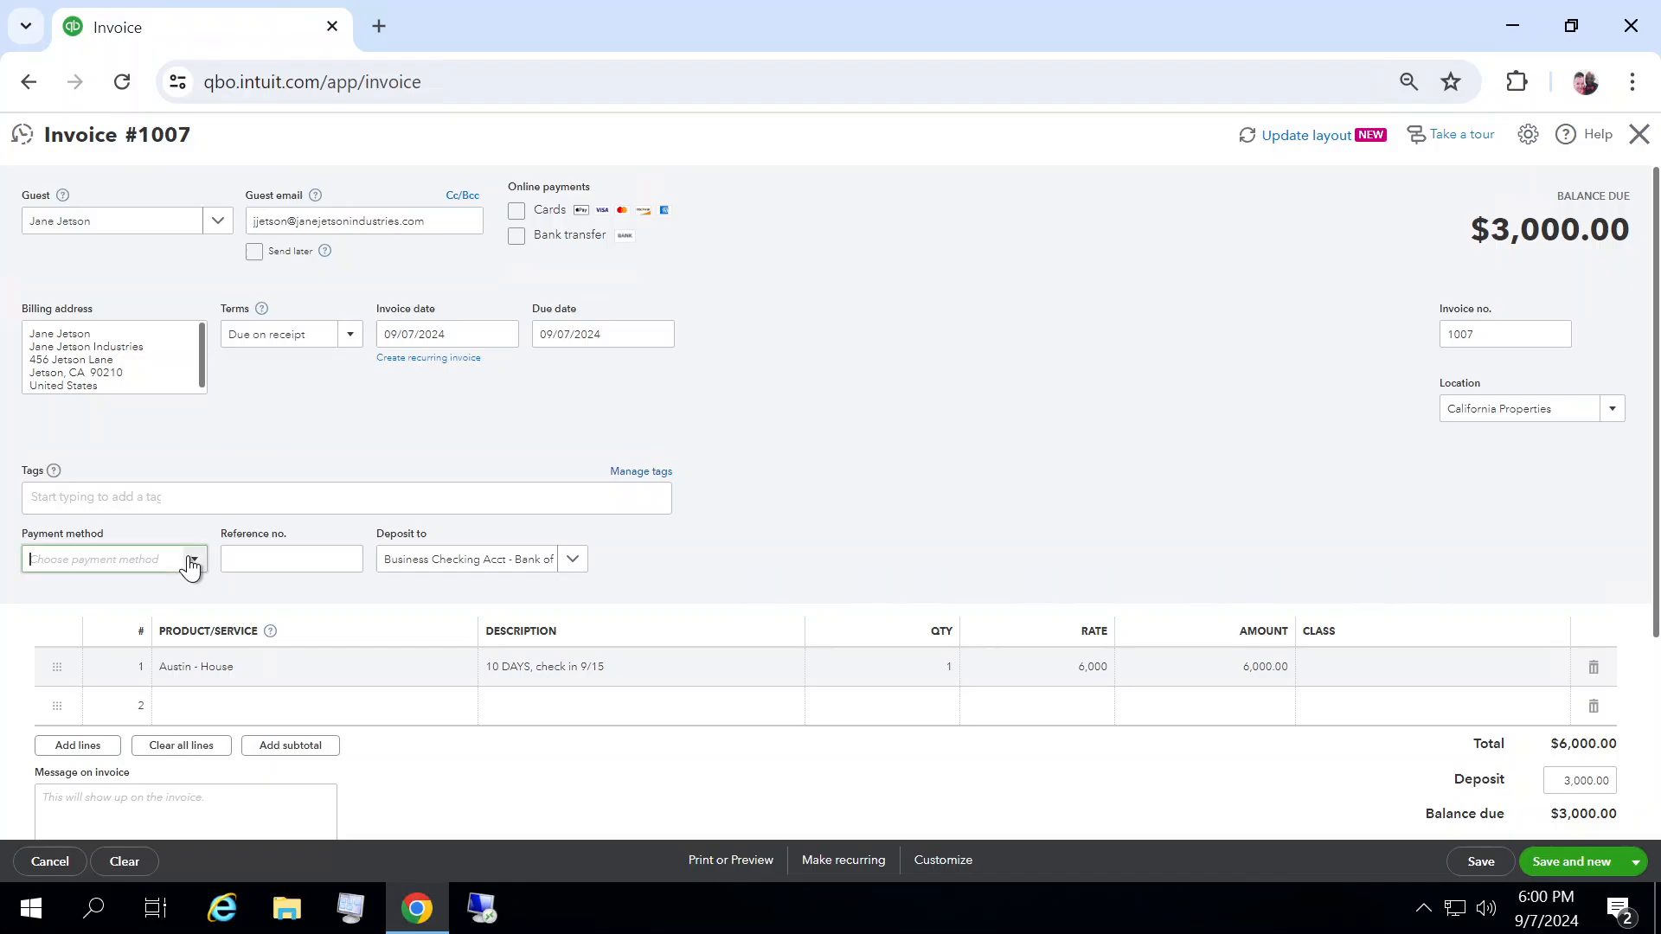
{"action": "left_click", "coordinate": [99, 679]}
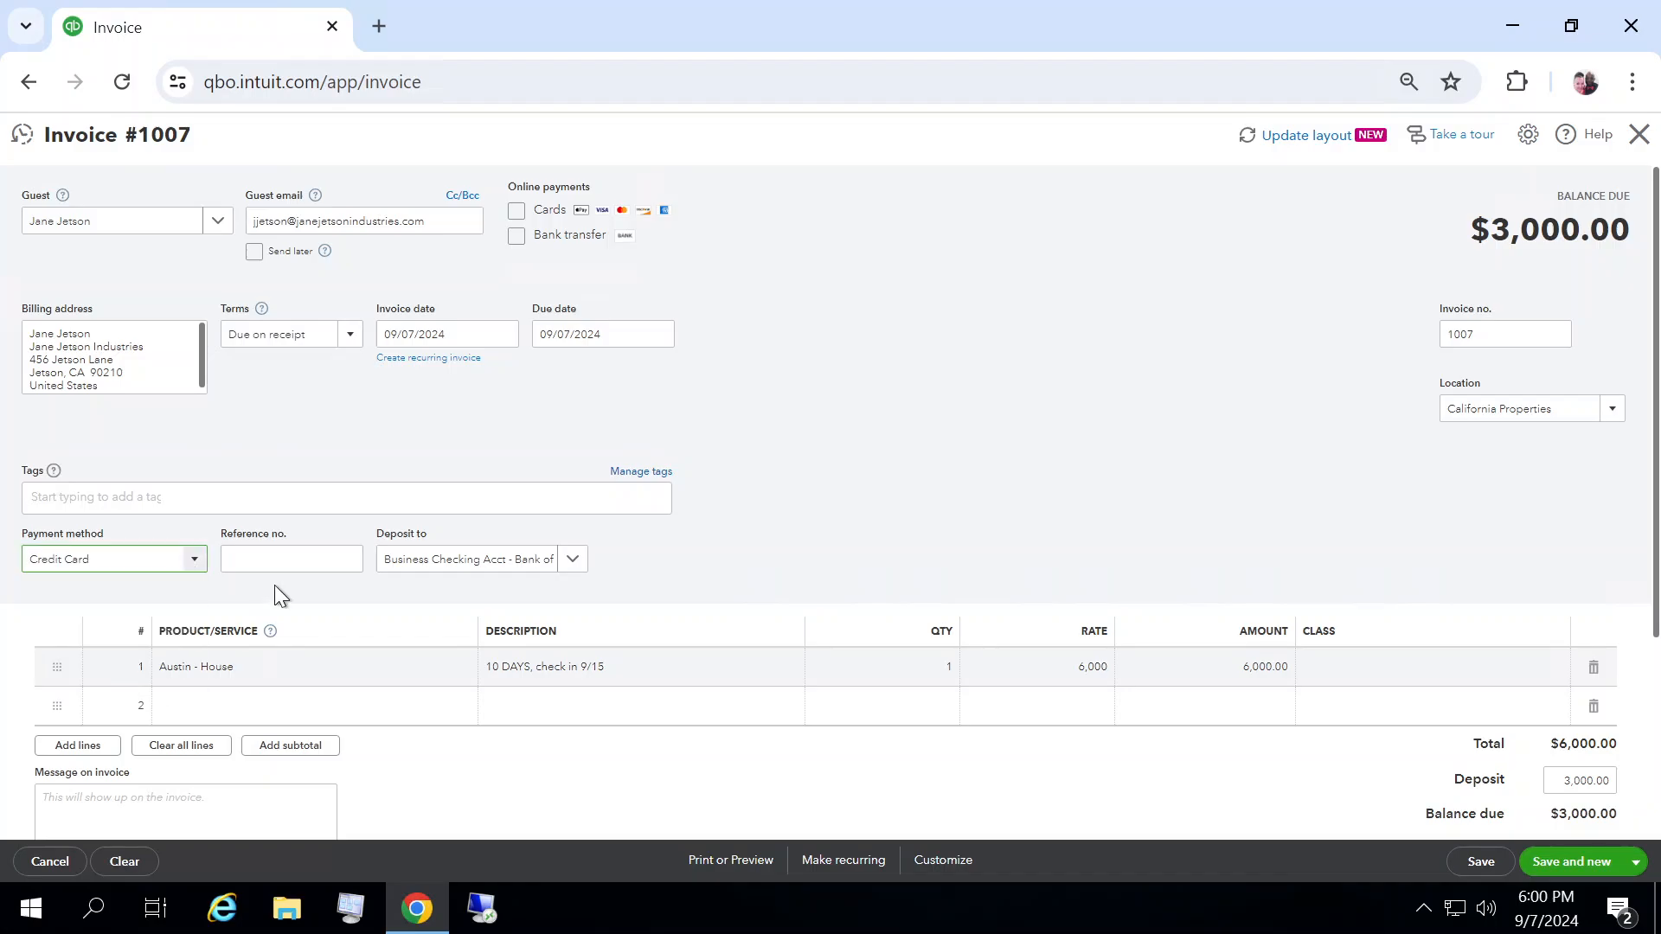
{"action": "left_click", "coordinate": [292, 561]}
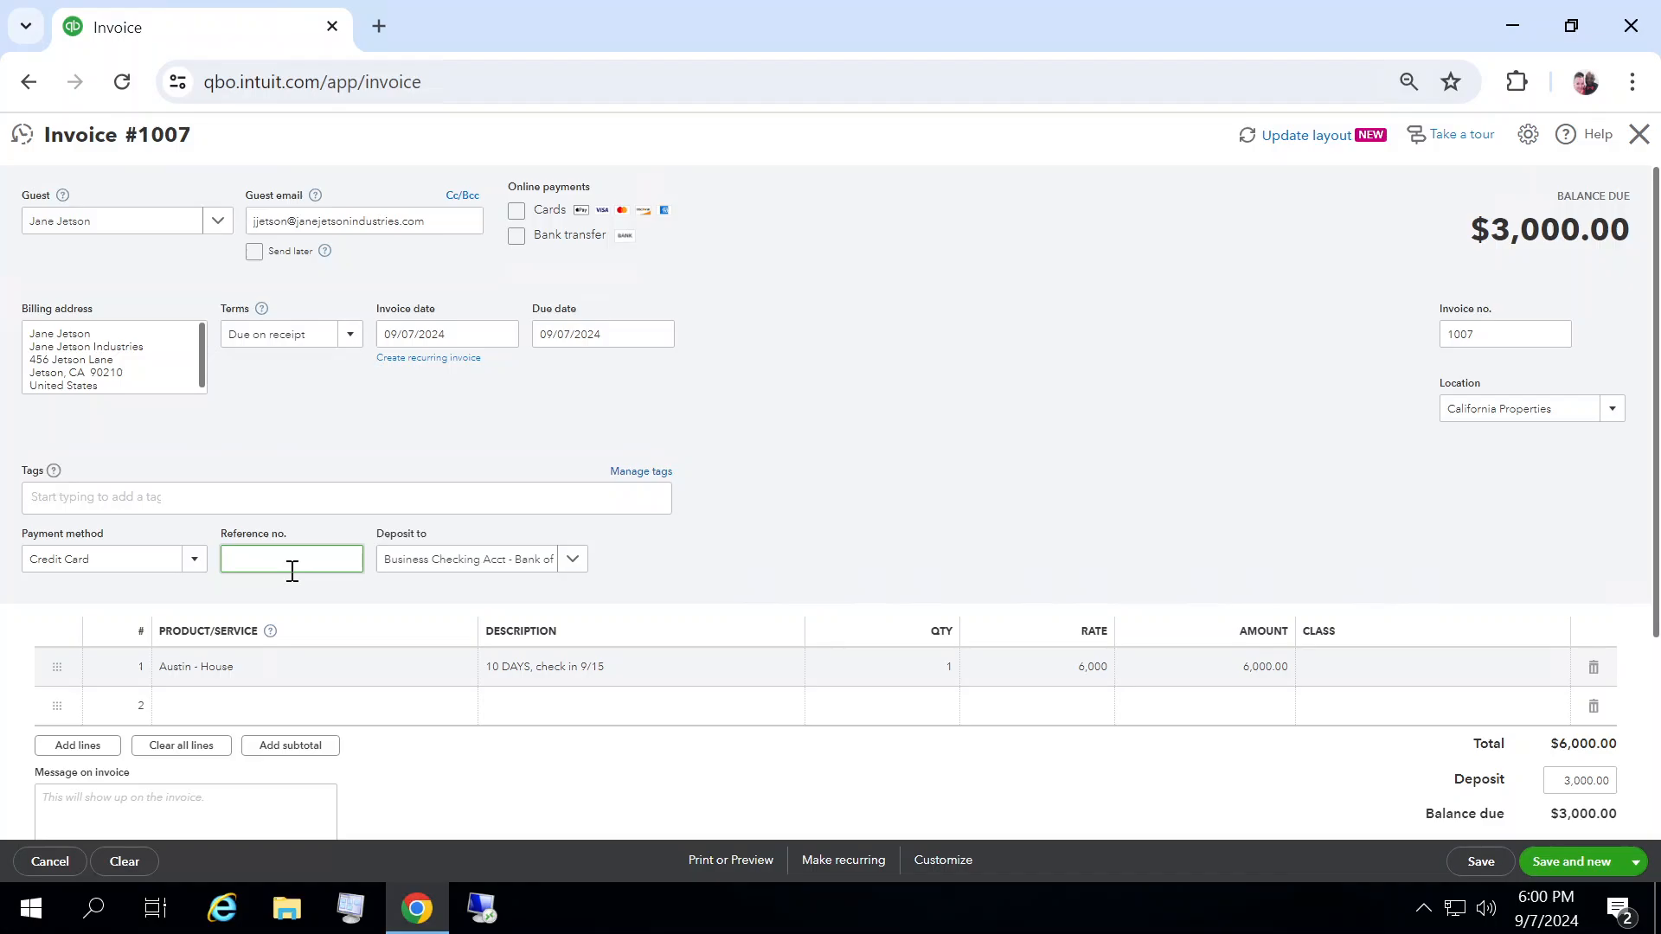
{"action": "type", "text": "54321"}
Step: Change the invoice location to Texas Properties
{"action": "left_click", "coordinate": [880, 509]}
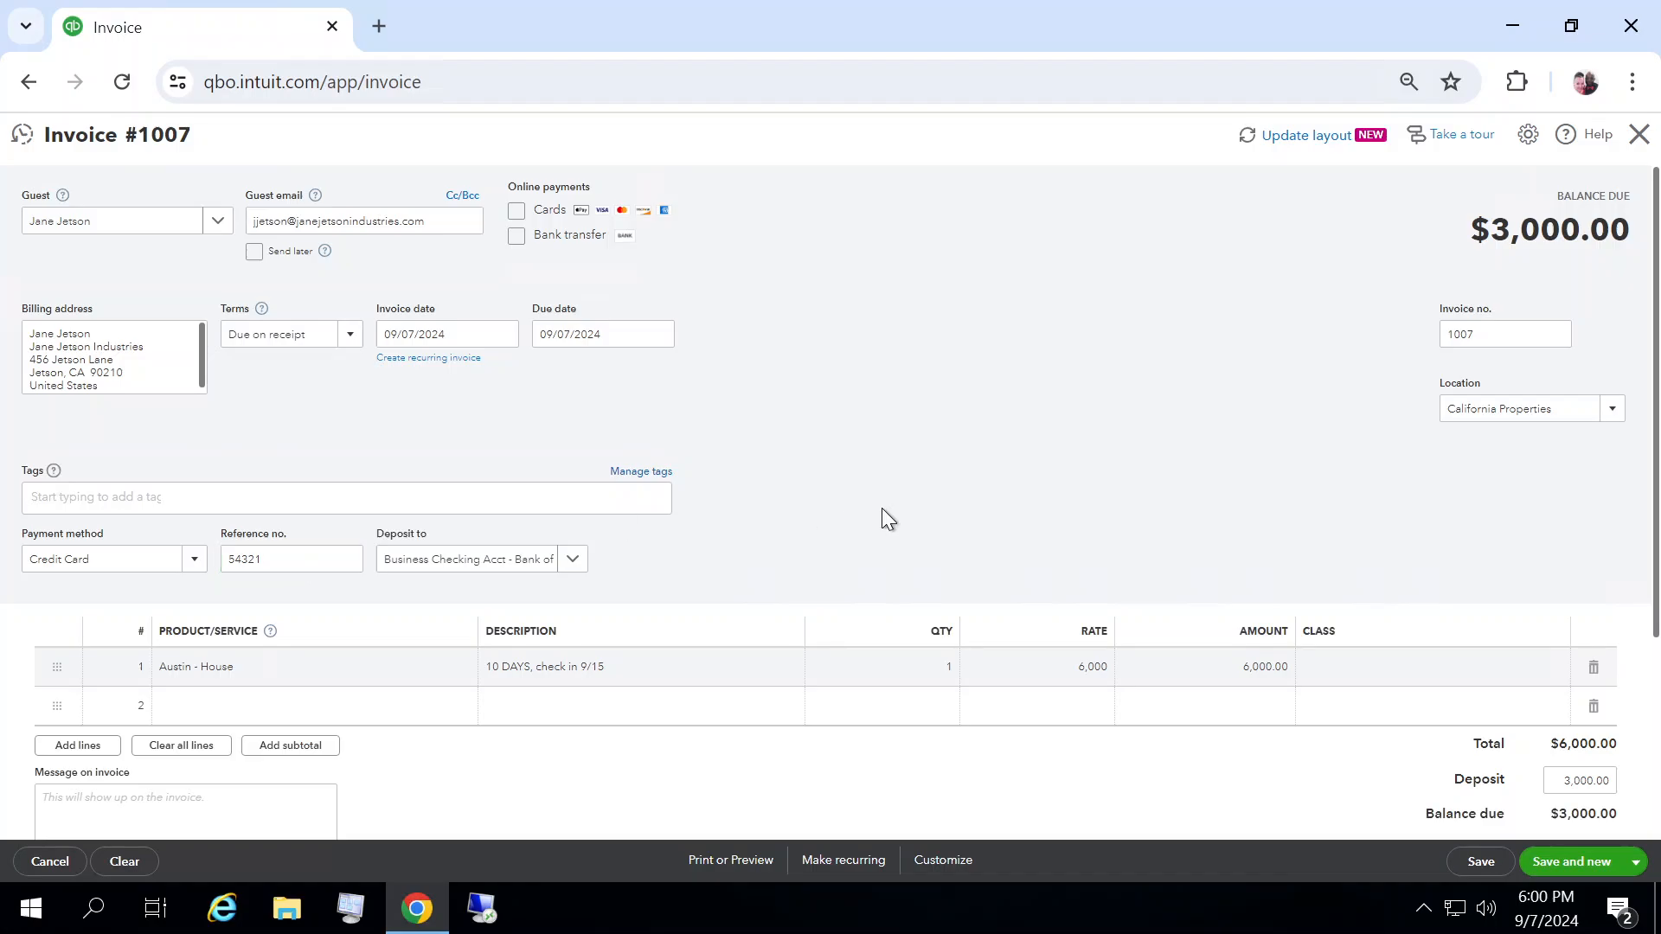
{"action": "left_click", "coordinate": [1619, 419]}
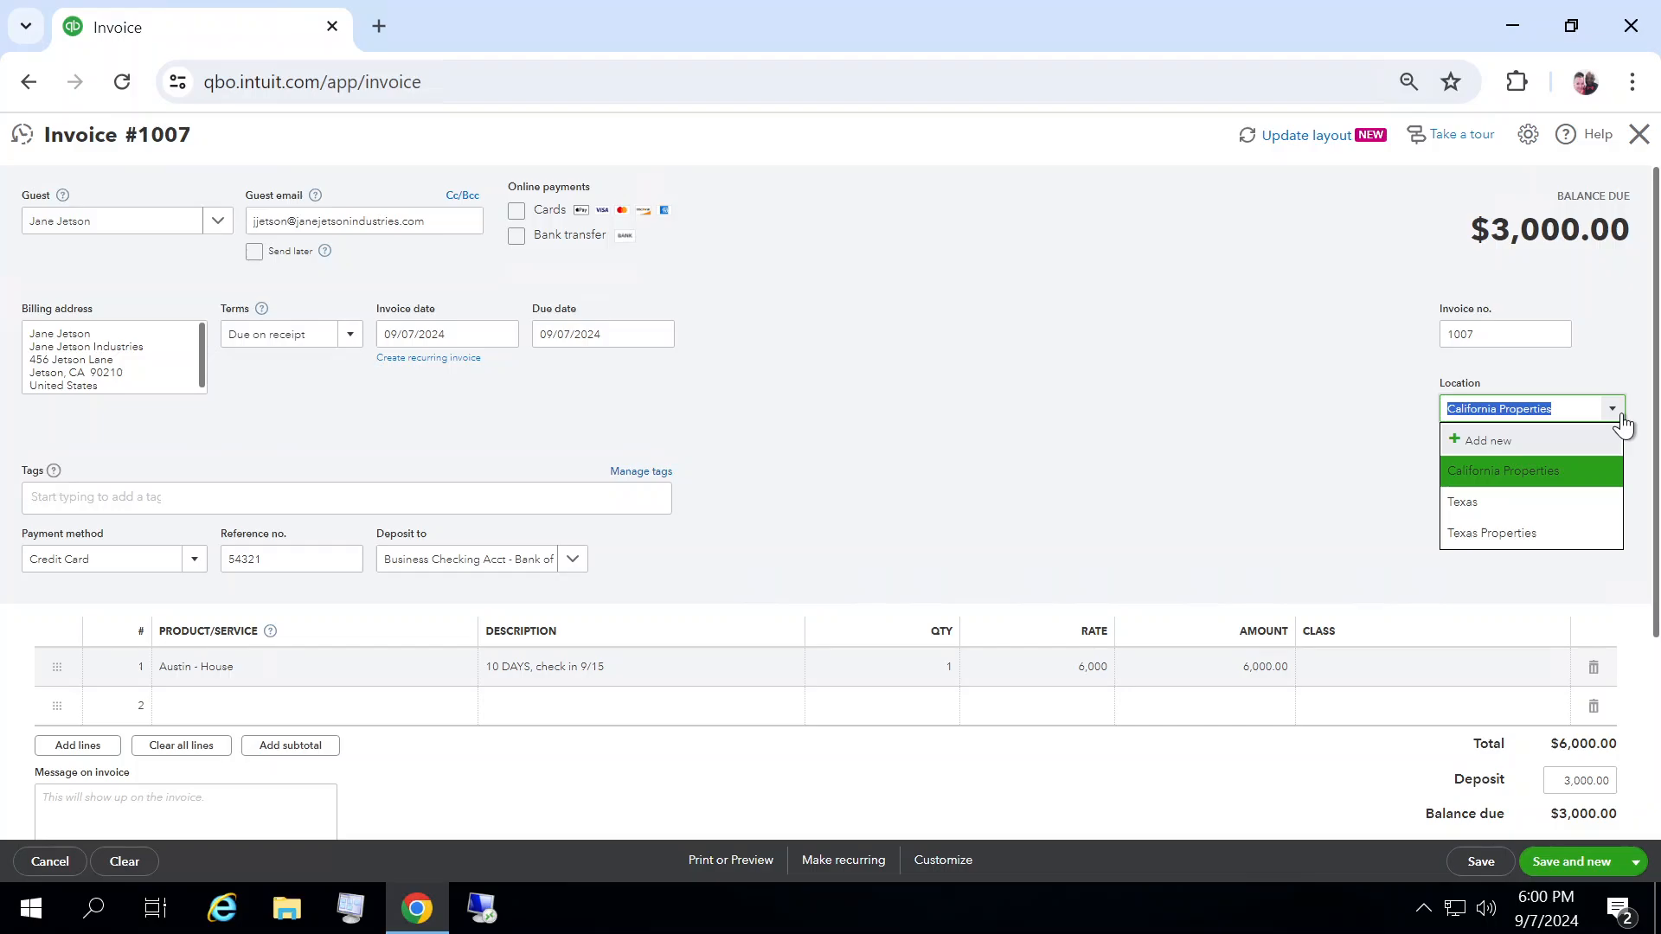
{"action": "left_click", "coordinate": [1531, 534]}
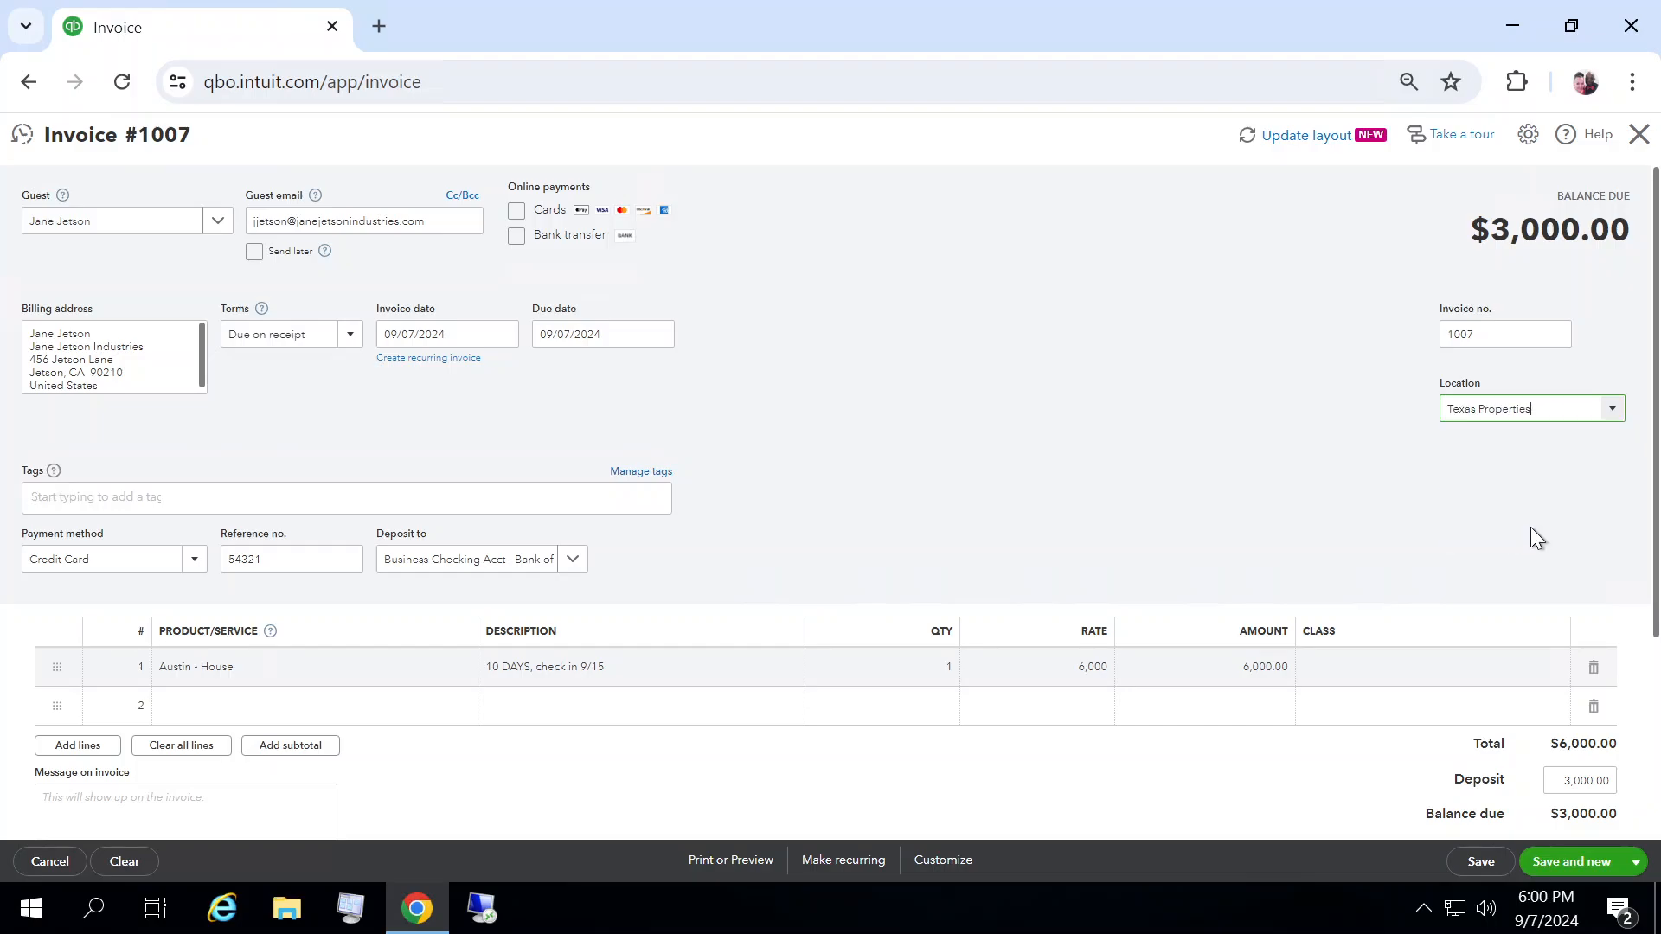
Step: Paste the cancellation-policy message into the invoice's message field
{"action": "left_click", "coordinate": [168, 806]}
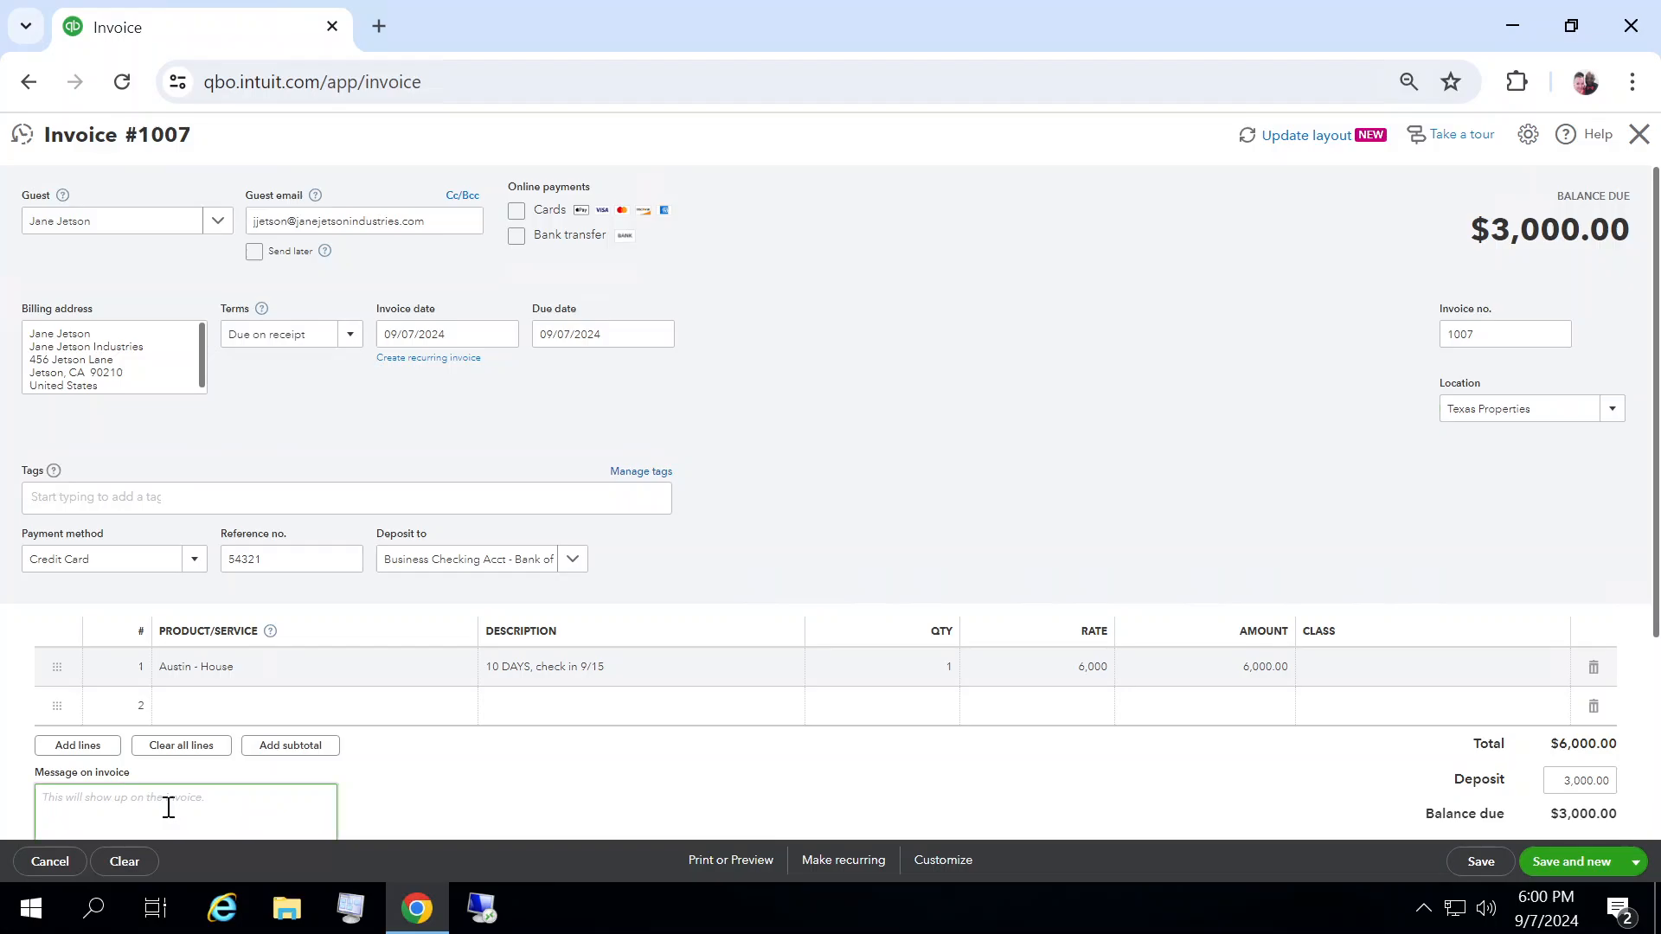
{"action": "type", "text": "The balance on your account is due on the days you check in. If you need to cancel your reservation, you must do so within 48 hours to receive a full refund. Thank you for your business!"}
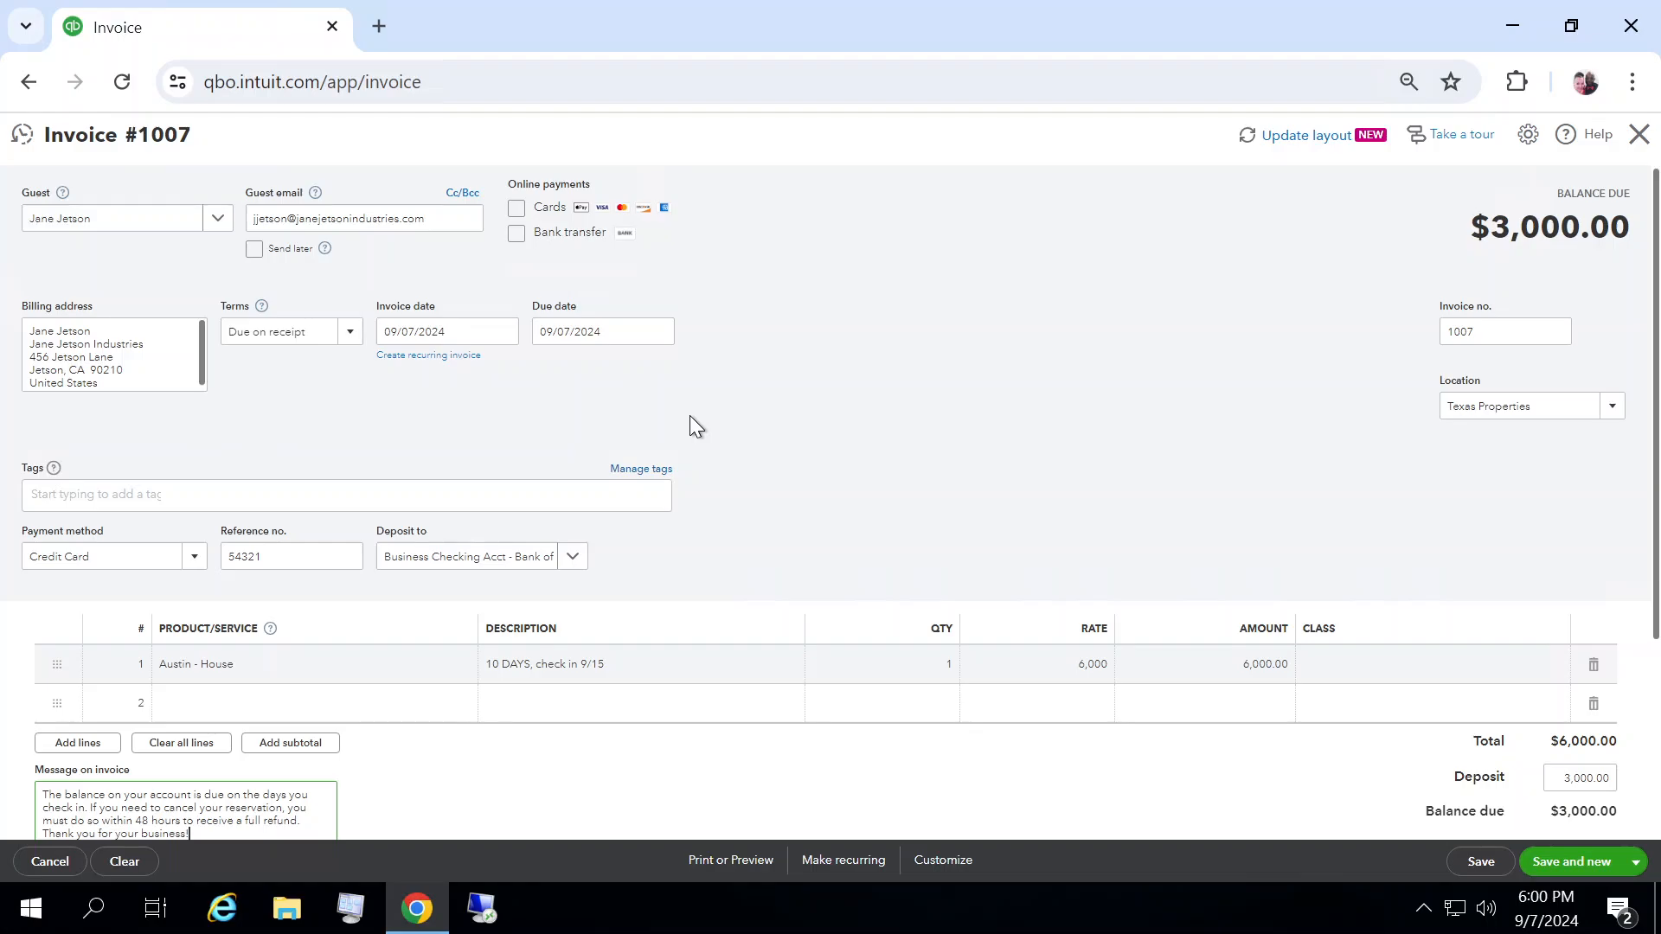
Step: Set the due date to 09/15/2024 and save the invoice, starting a new one
{"action": "left_click", "coordinate": [659, 331]}
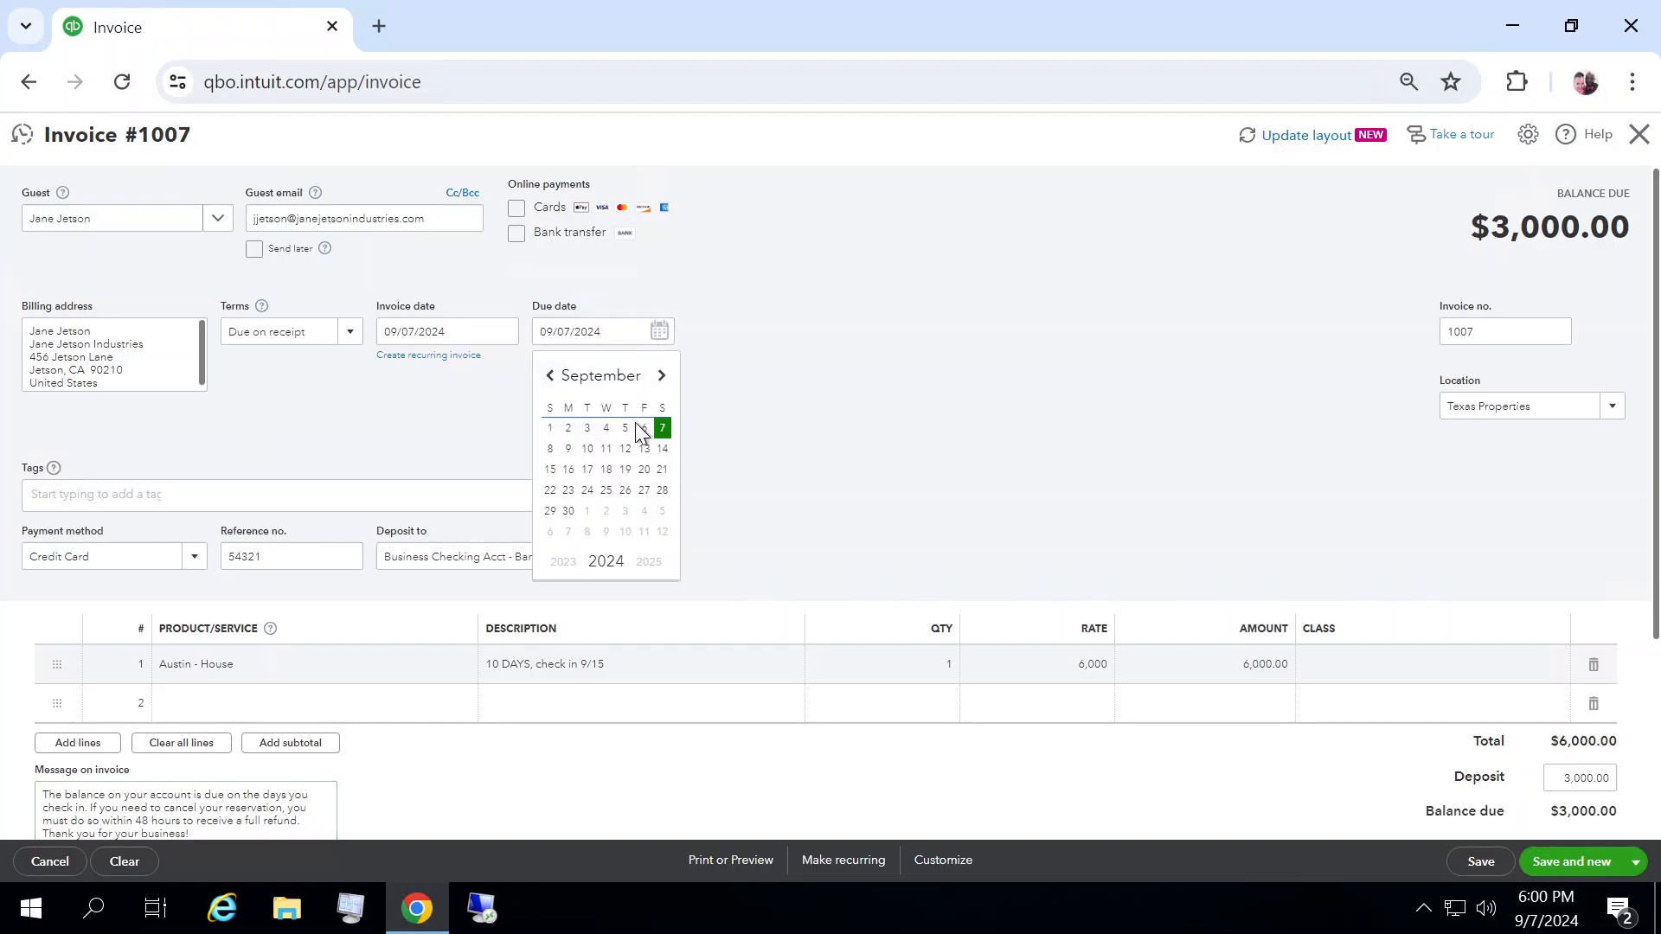
{"action": "left_click", "coordinate": [550, 470]}
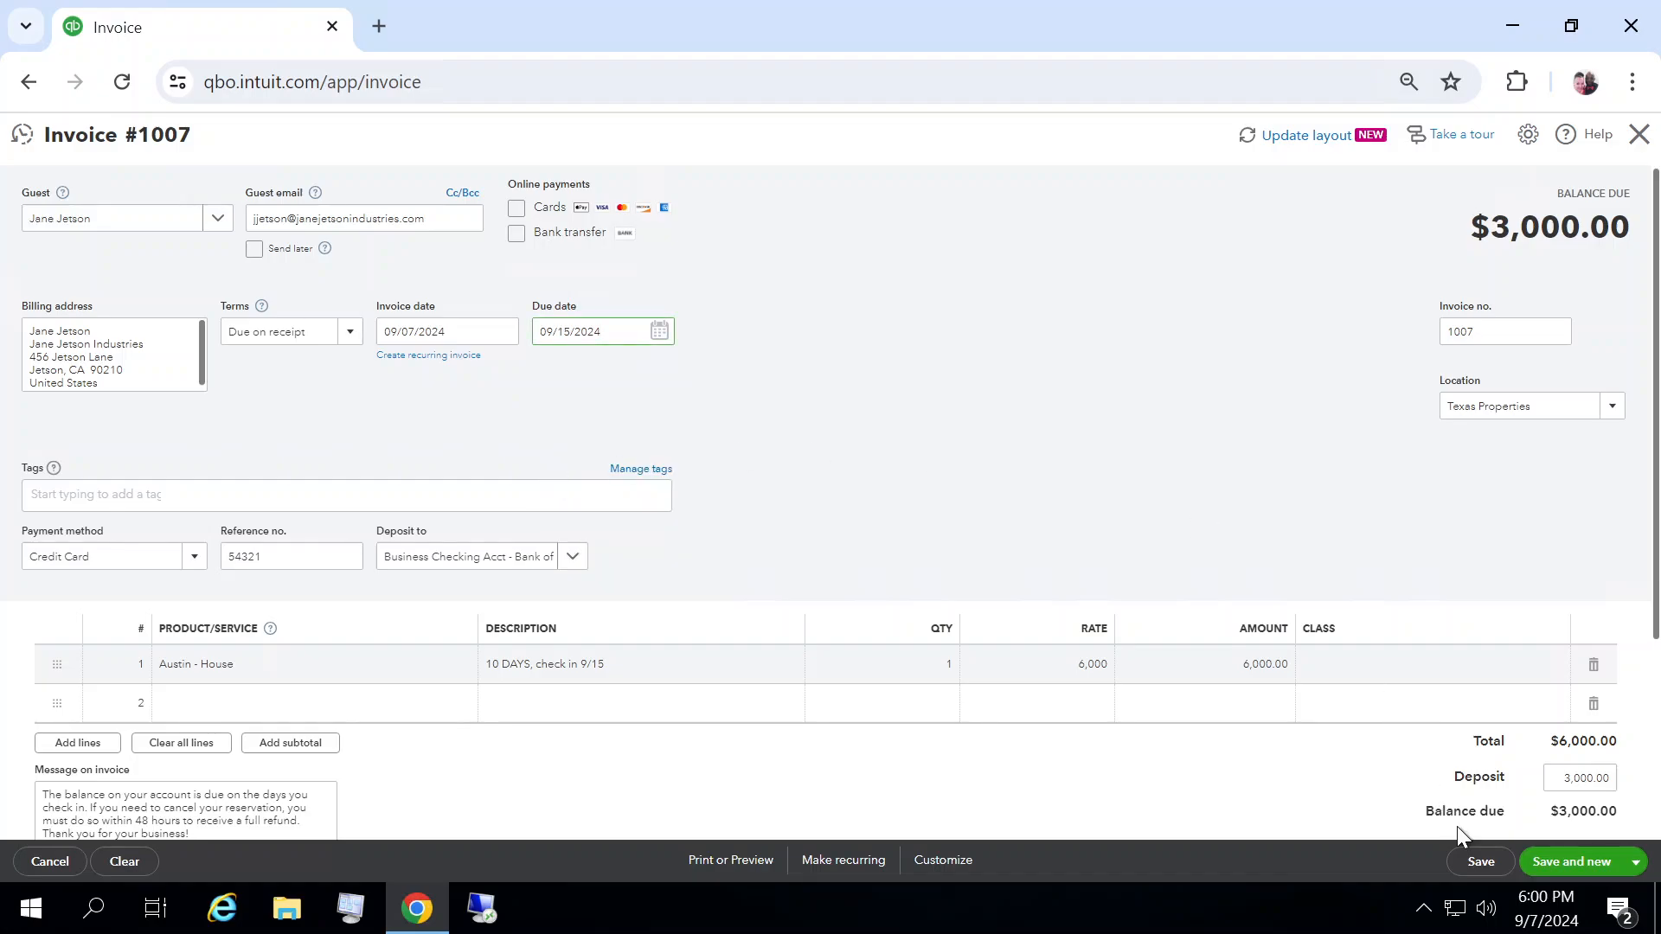
{"action": "left_click", "coordinate": [1564, 868]}
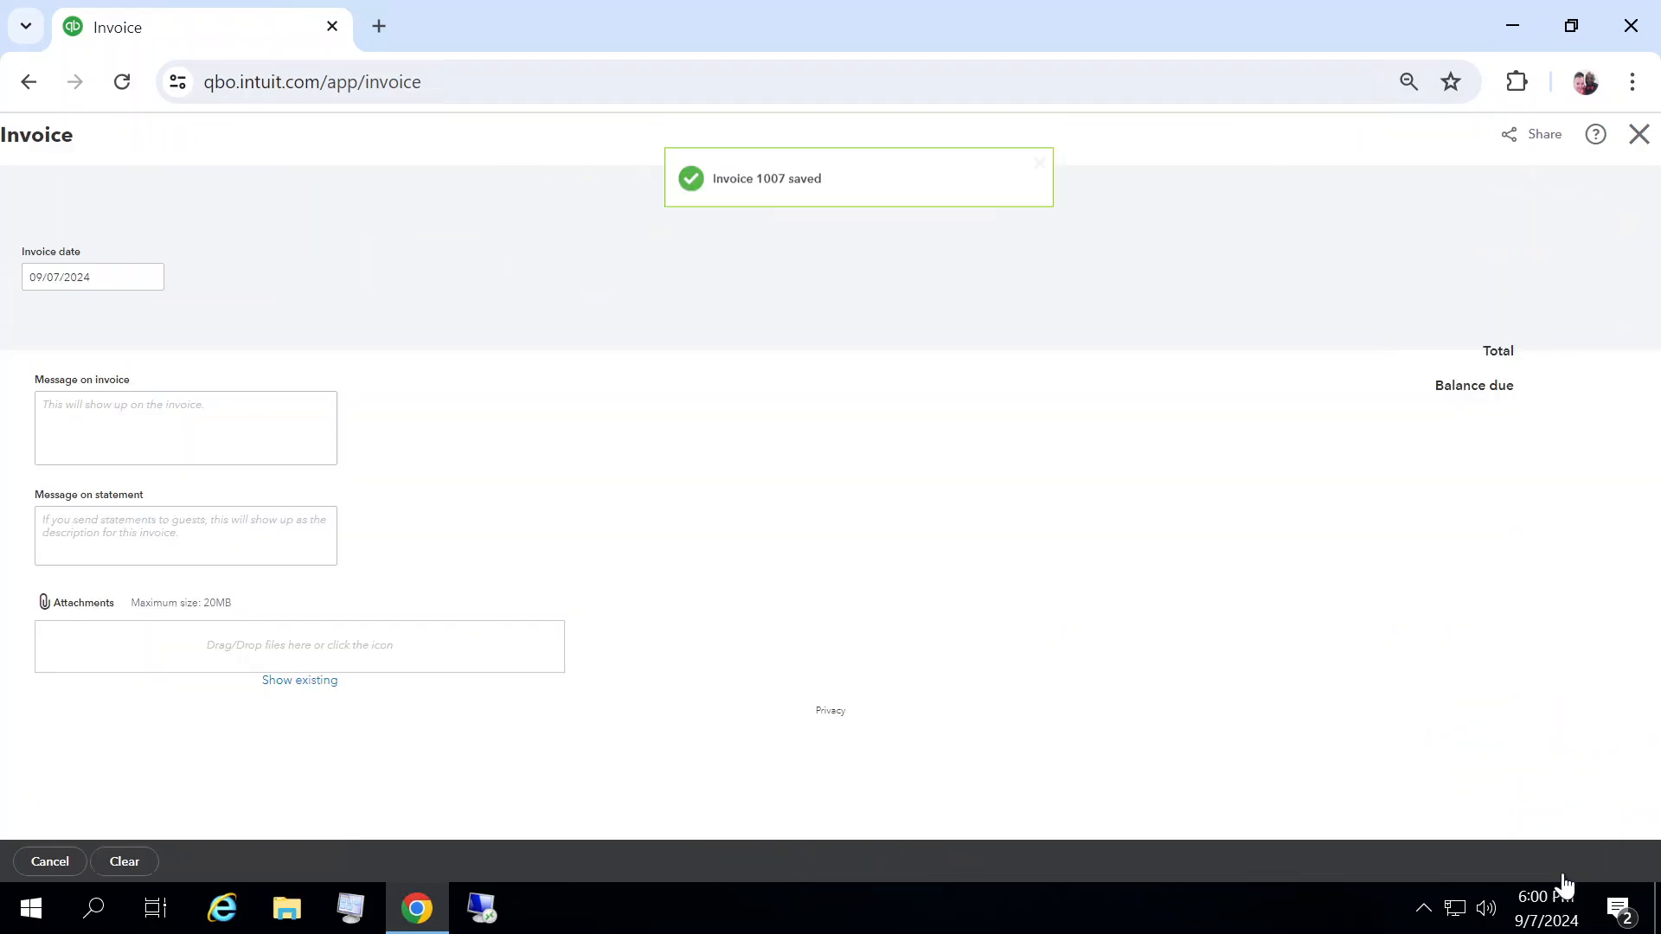
Step: Select the fifth guest in the guest list for the new invoice
{"action": "mouse_move", "coordinate": [321, 251]}
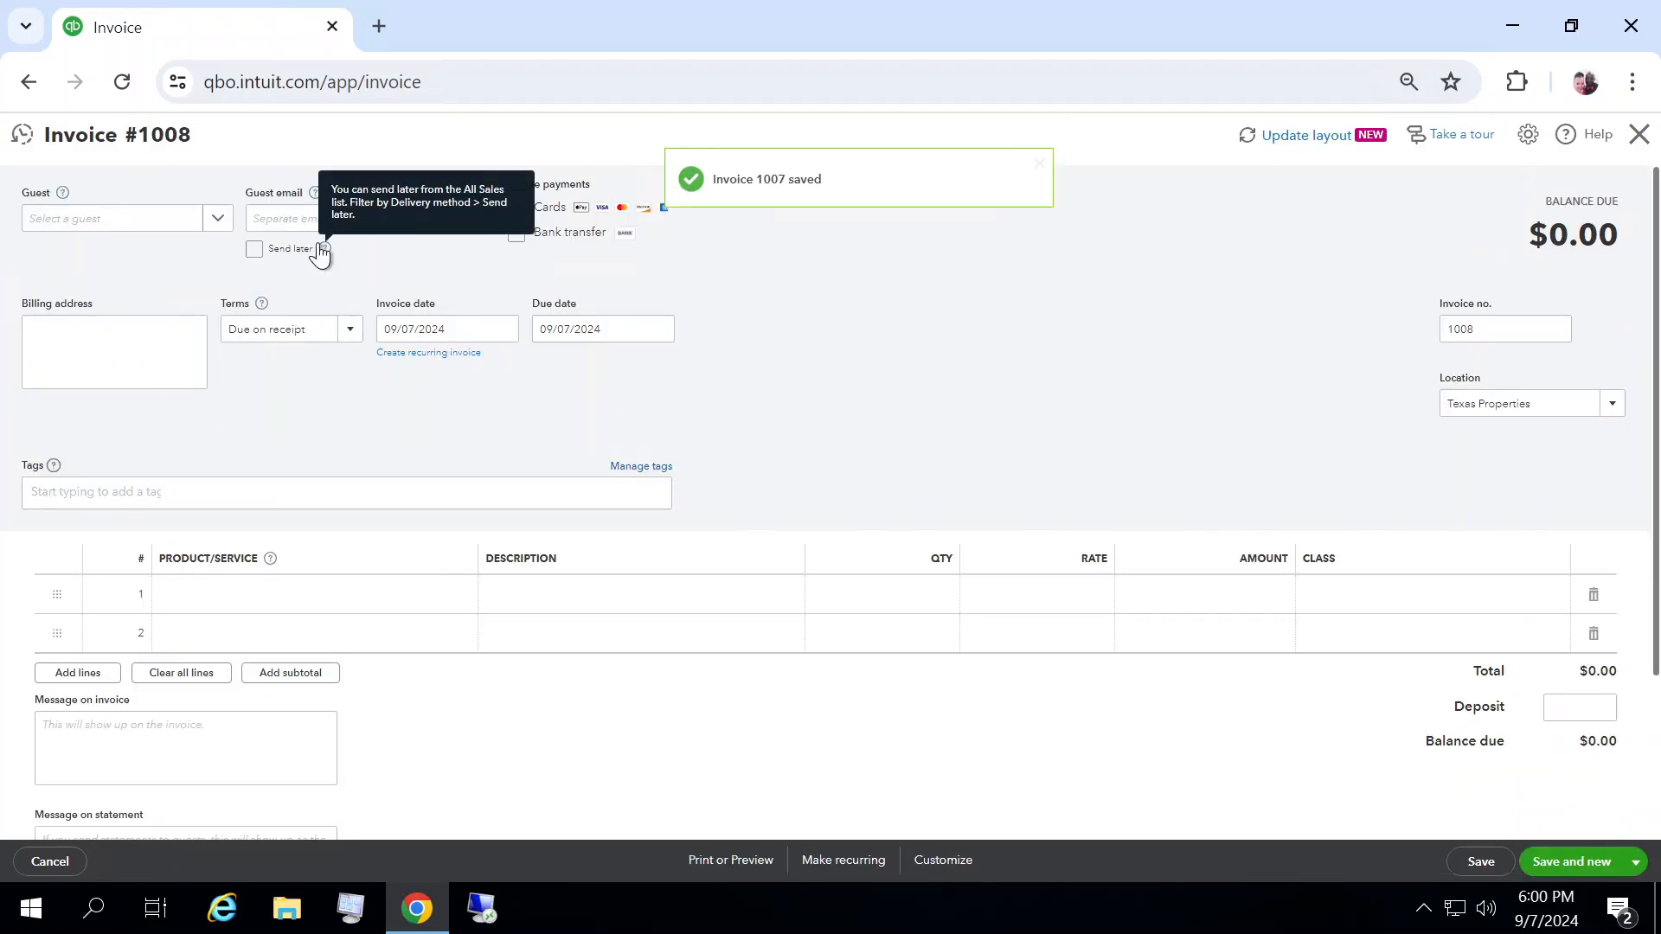
{"action": "left_click", "coordinate": [218, 218]}
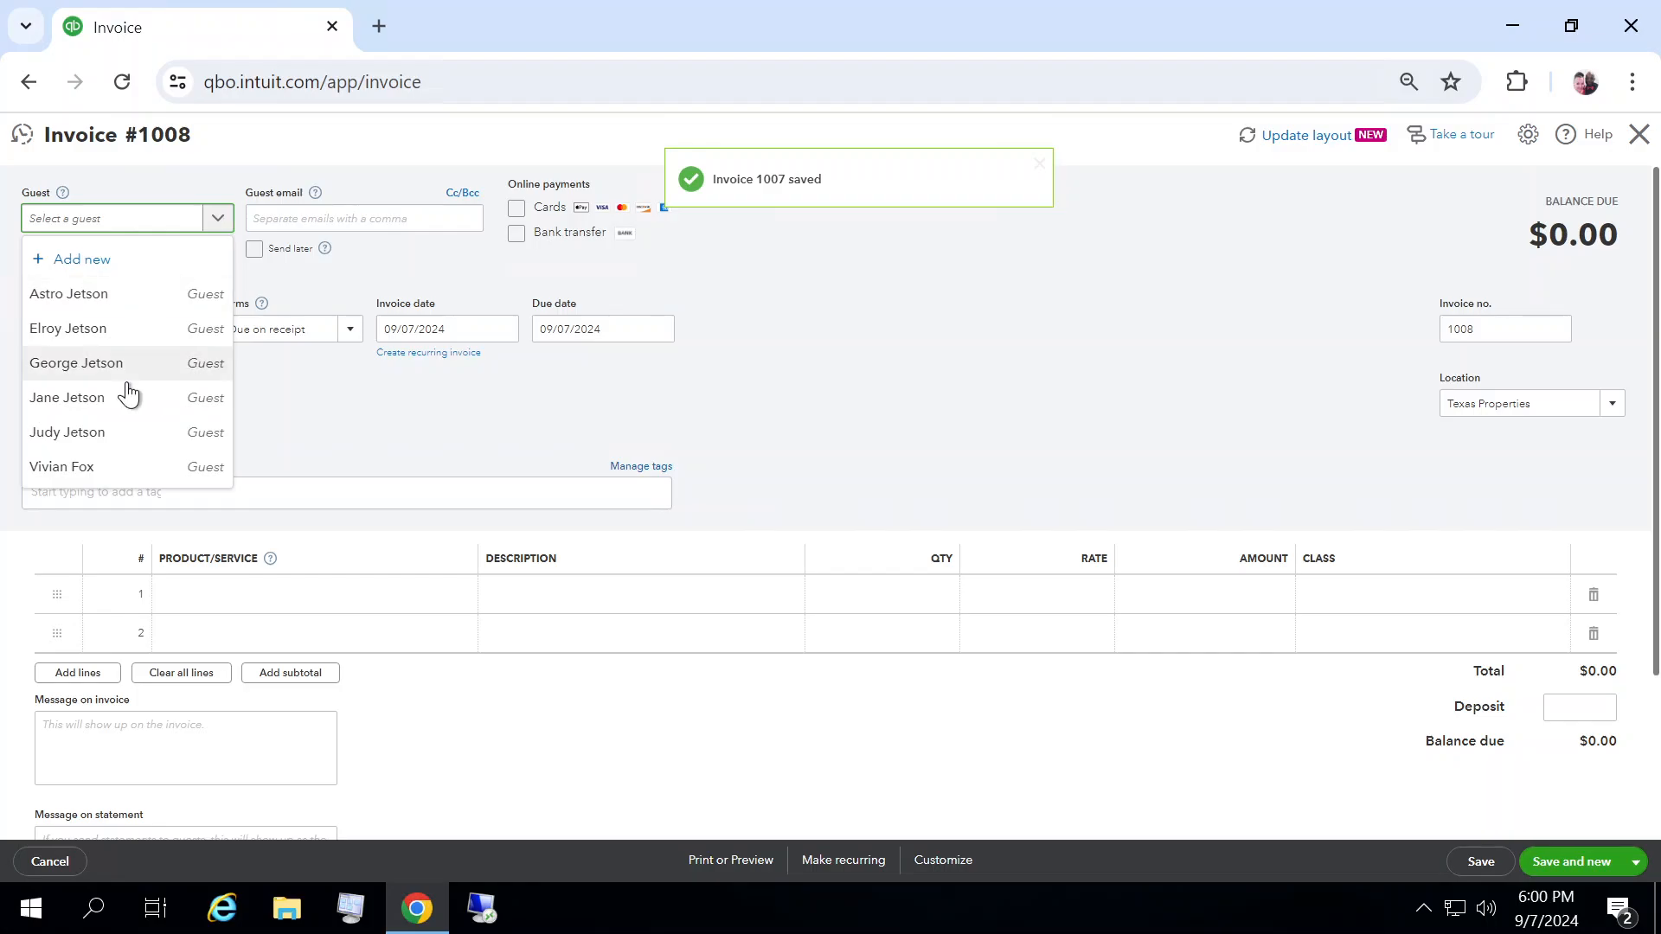
{"action": "left_click", "coordinate": [105, 437]}
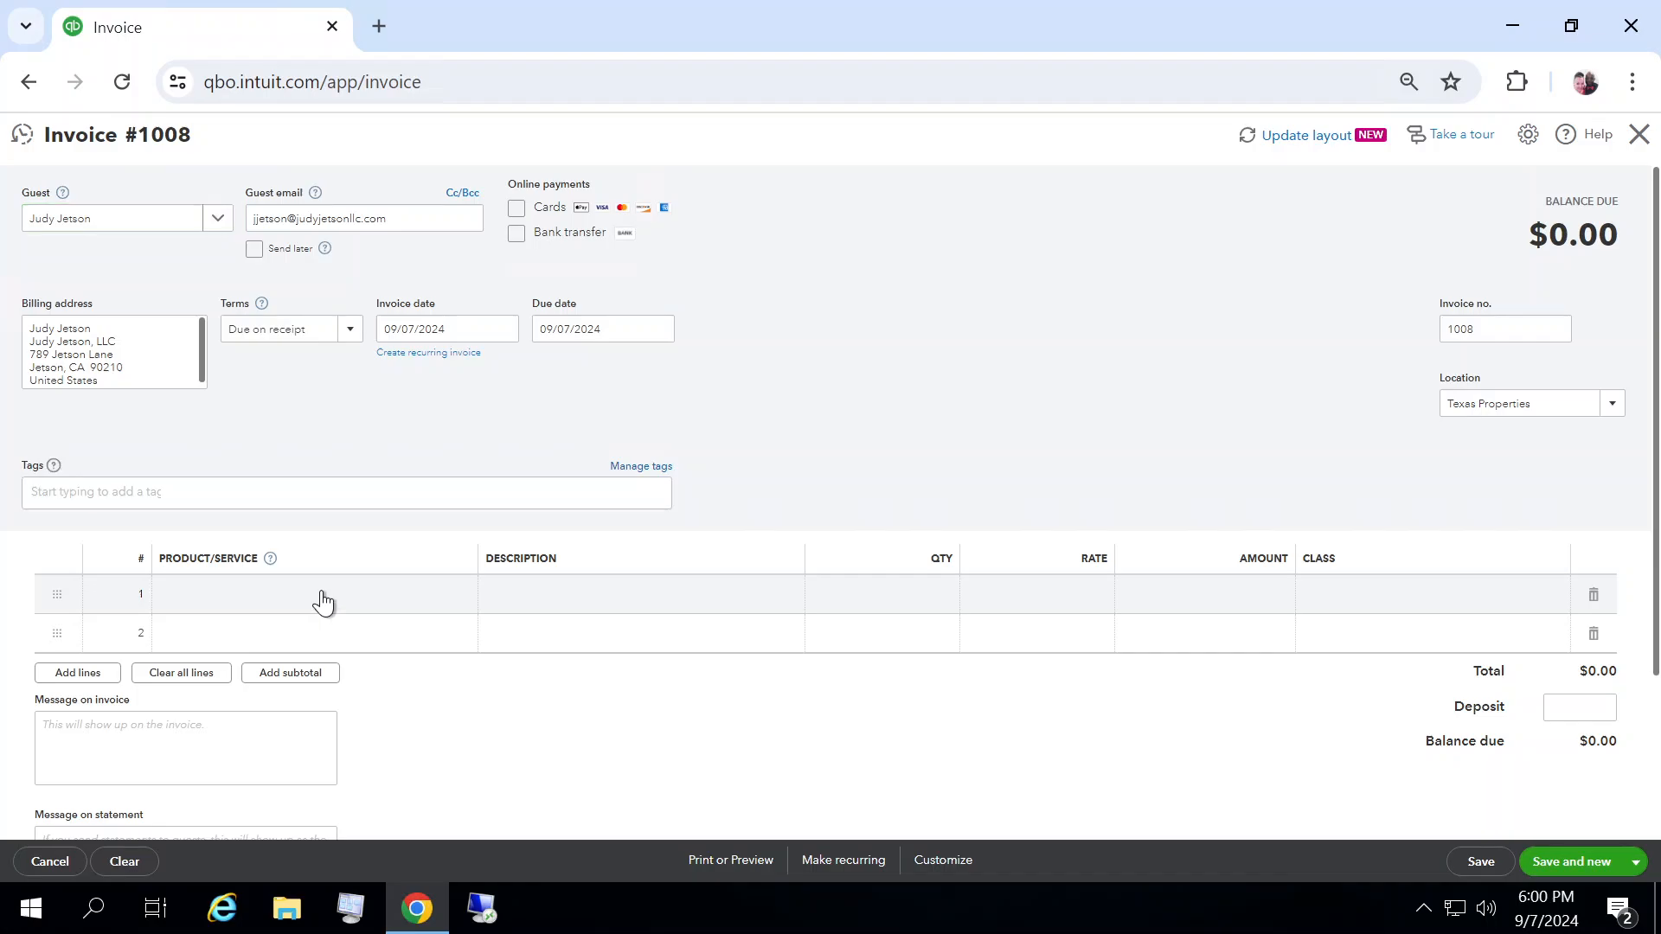
Step: Search the product list for "holl" and choose Hollywood - 1 BD plus LOFT for the first line
{"action": "left_click", "coordinate": [462, 595]}
{"action": "left_click", "coordinate": [464, 597]}
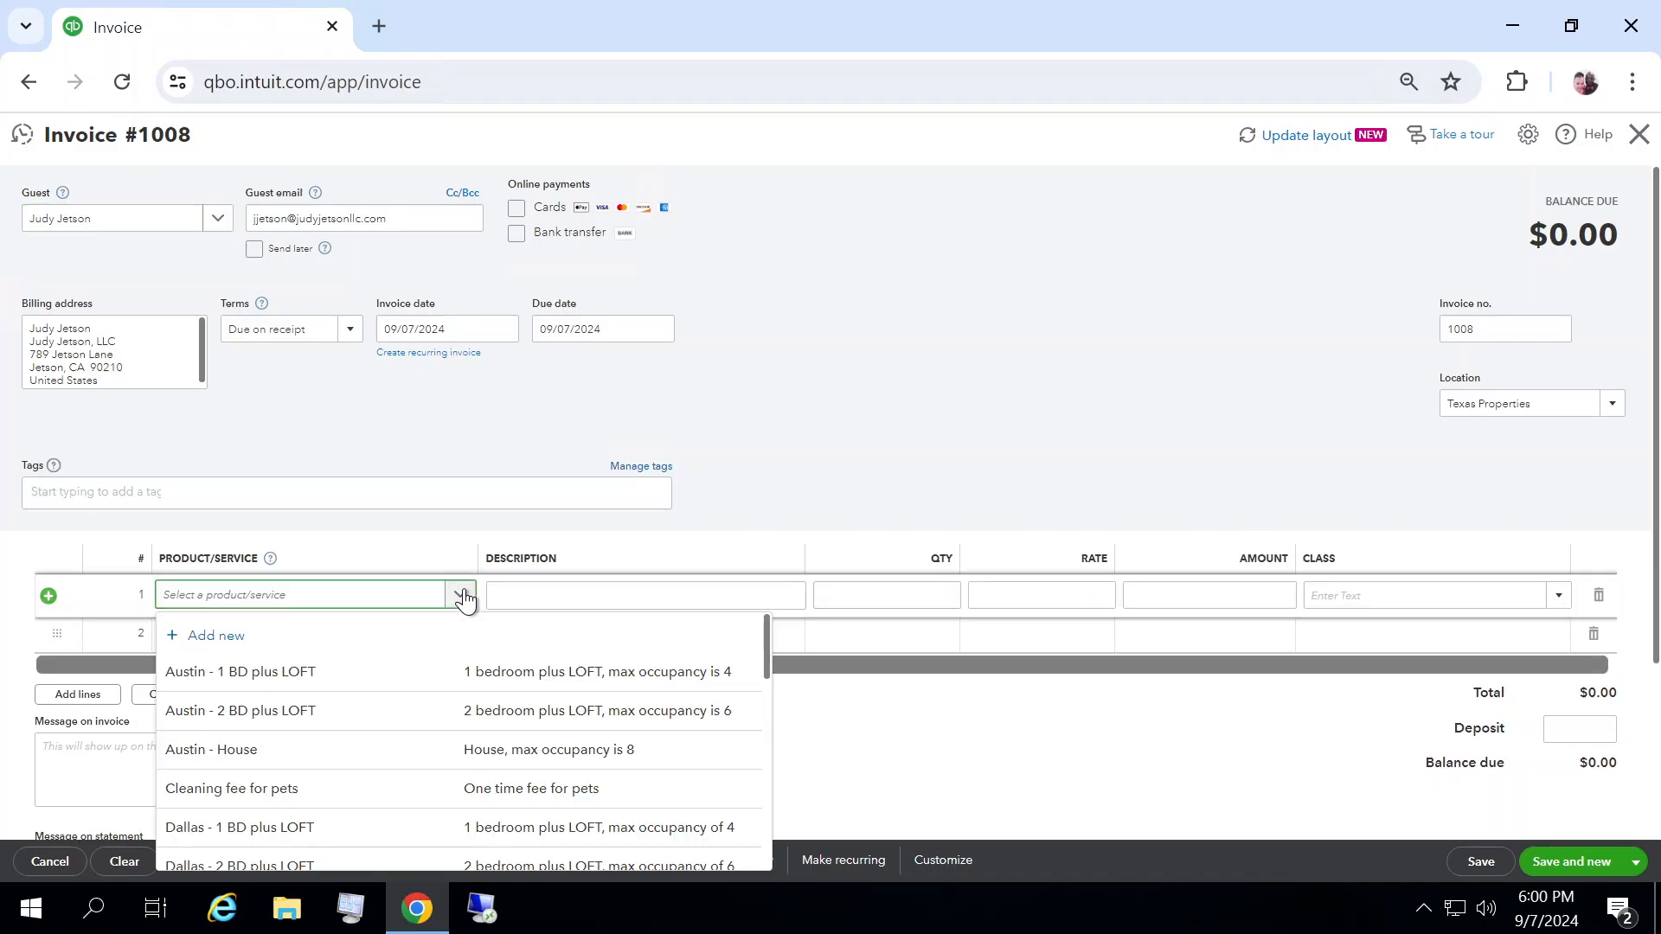
{"action": "type", "text": "ho"}
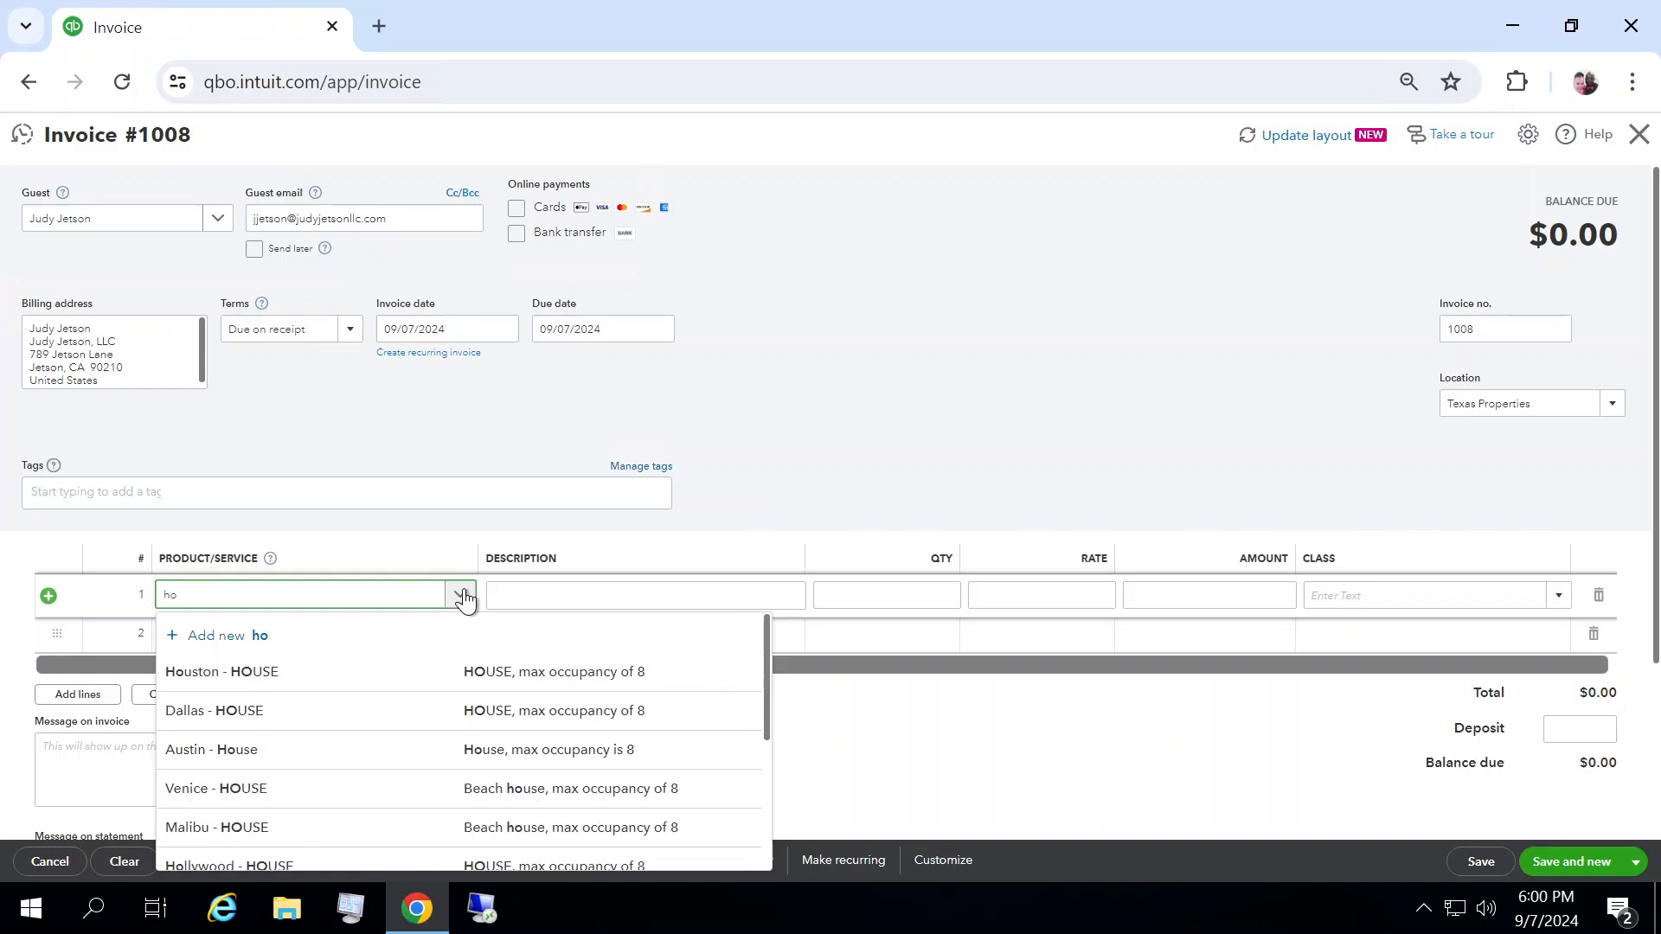
{"action": "type", "text": "ll"}
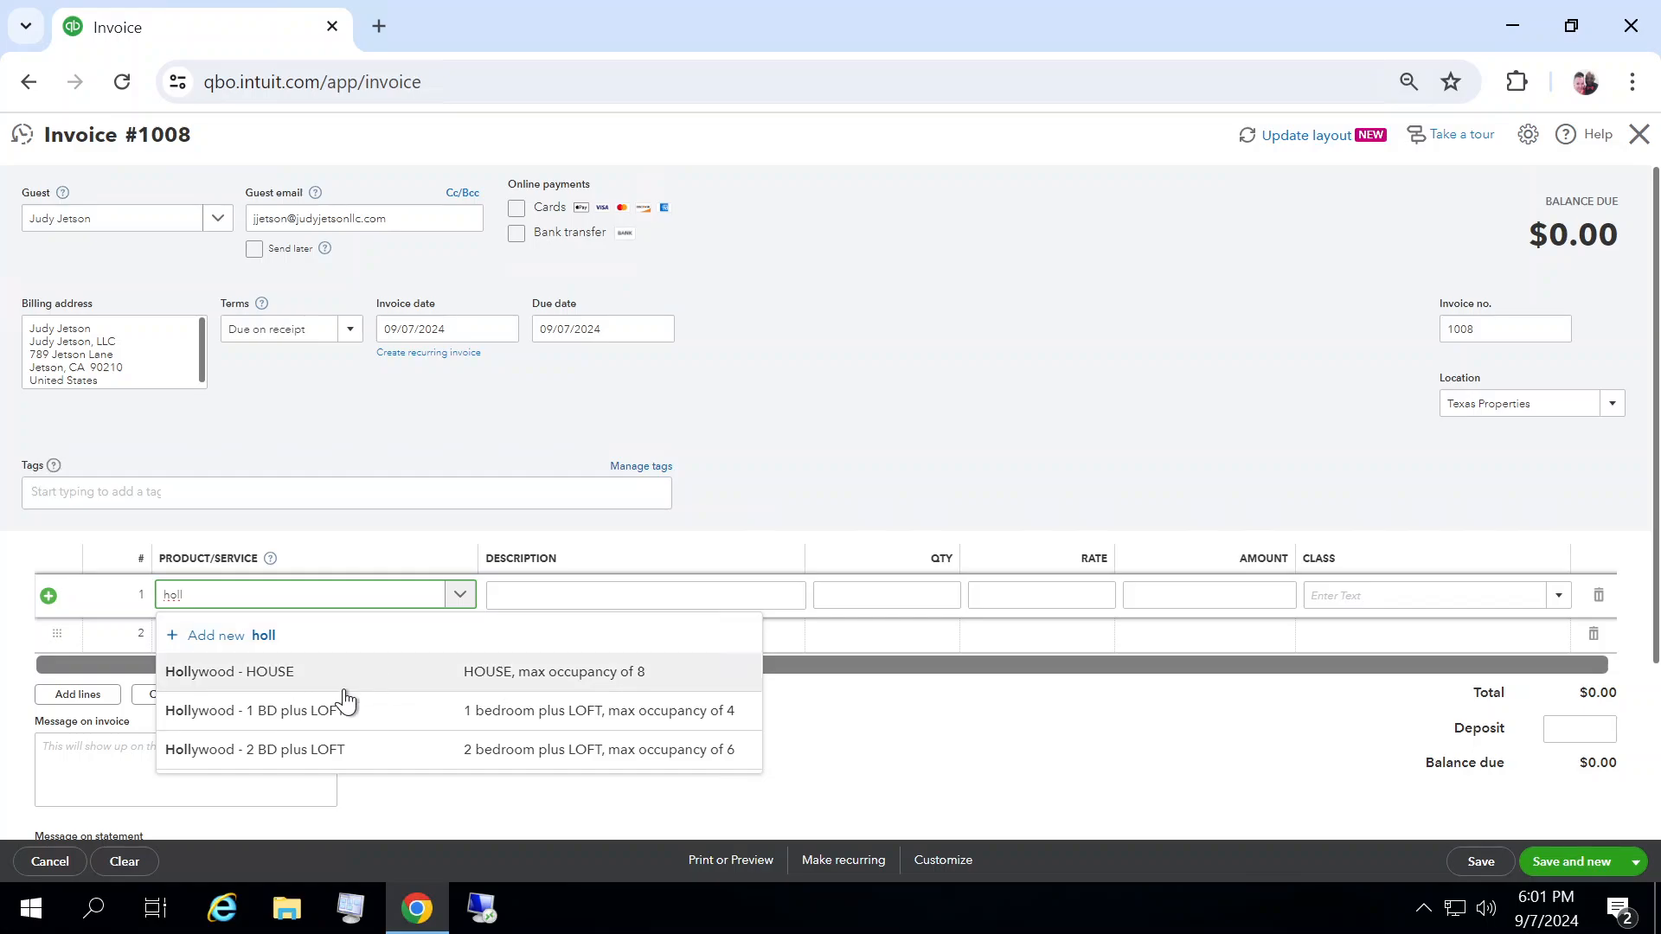
{"action": "left_click", "coordinate": [316, 712]}
Step: Replace the line's description with "7 DAYS, check in: 9/30"
{"action": "left_click", "coordinate": [548, 596]}
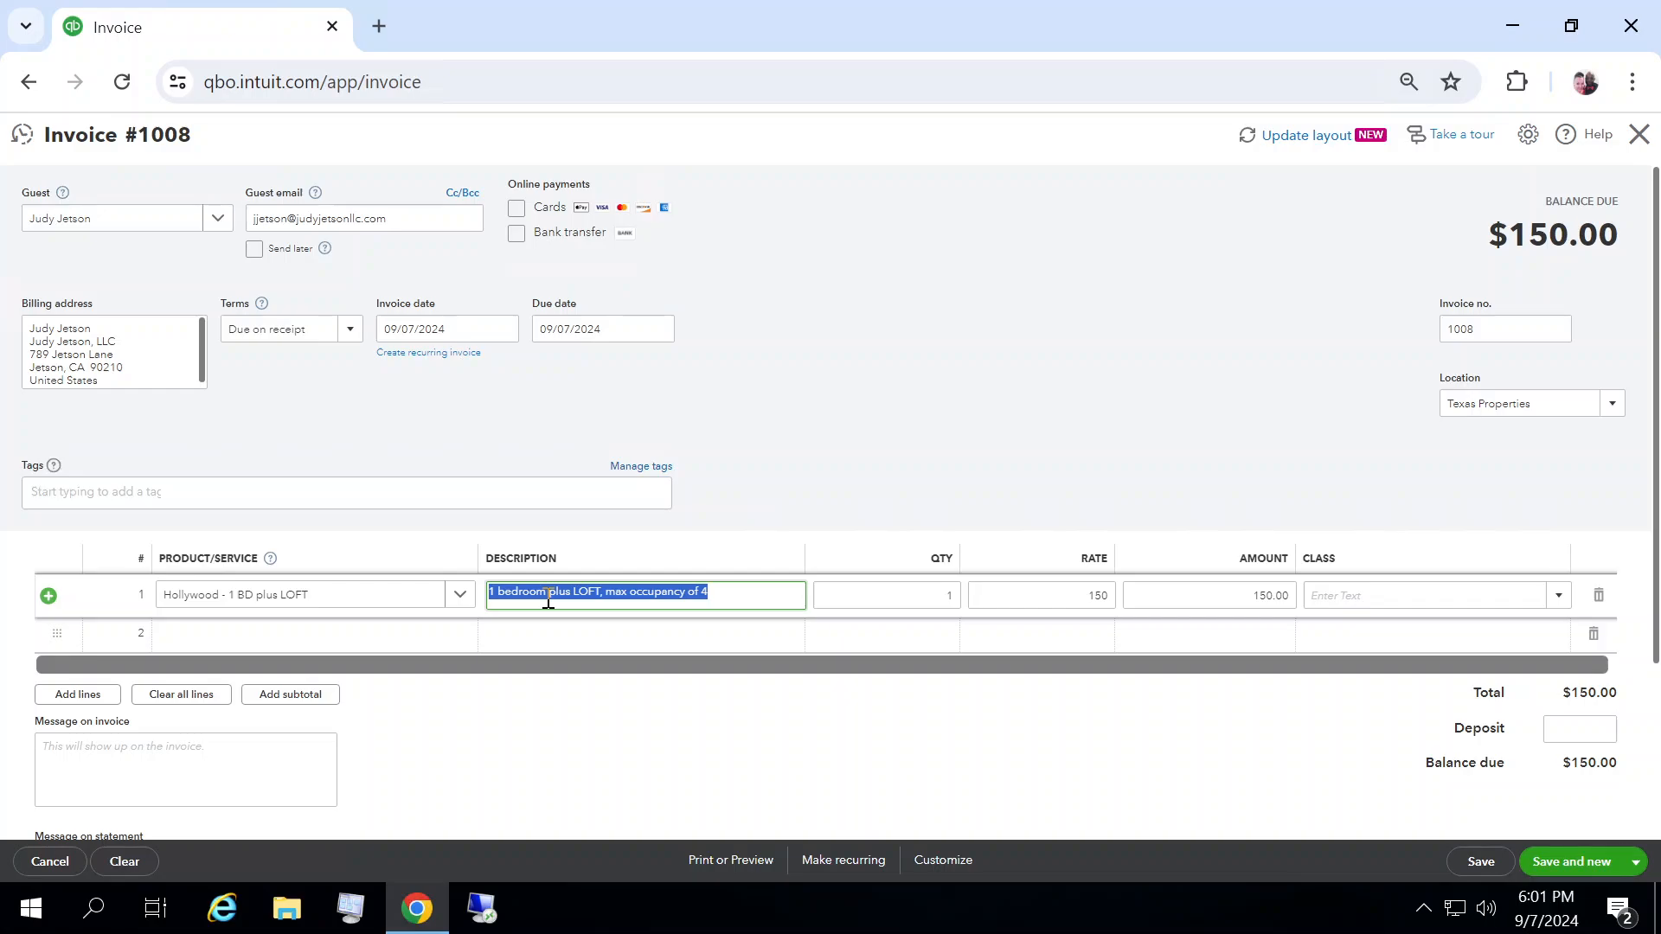
{"action": "type", "text": "7 DAYS"}
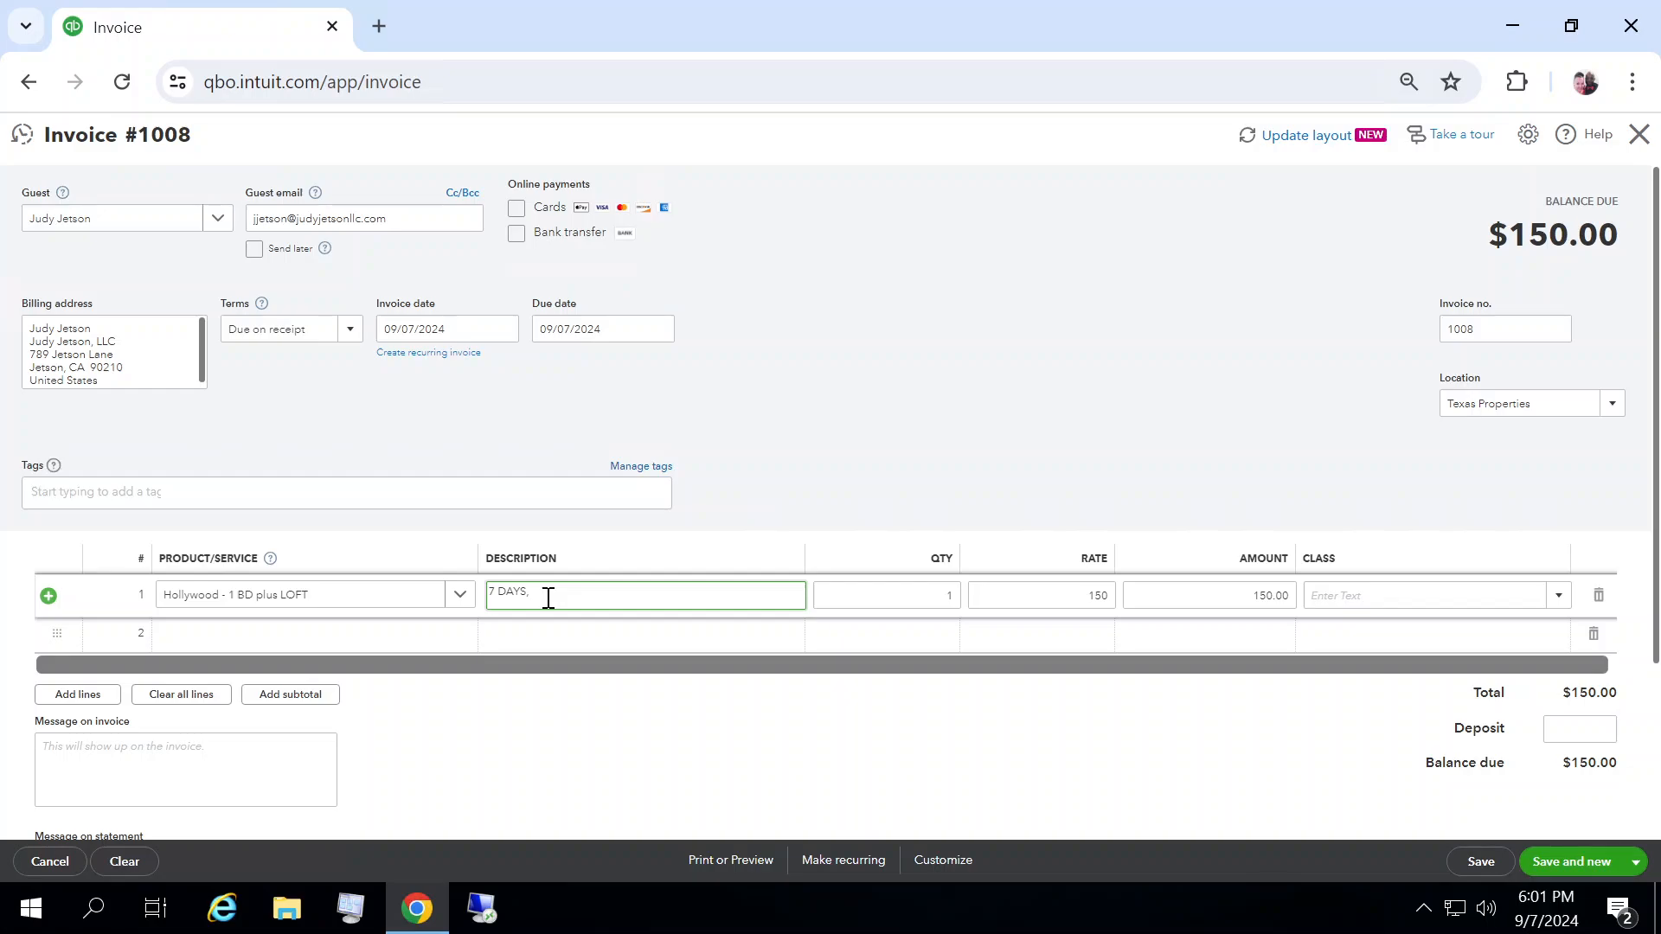
{"action": "type", "text": ", check in: 9/30"}
Step: Set the line amount to 1050.00 and enter a deposit of 525.00
{"action": "key", "text": "Tab"}
{"action": "key", "text": "Tab"}
{"action": "key", "text": "Tab"}
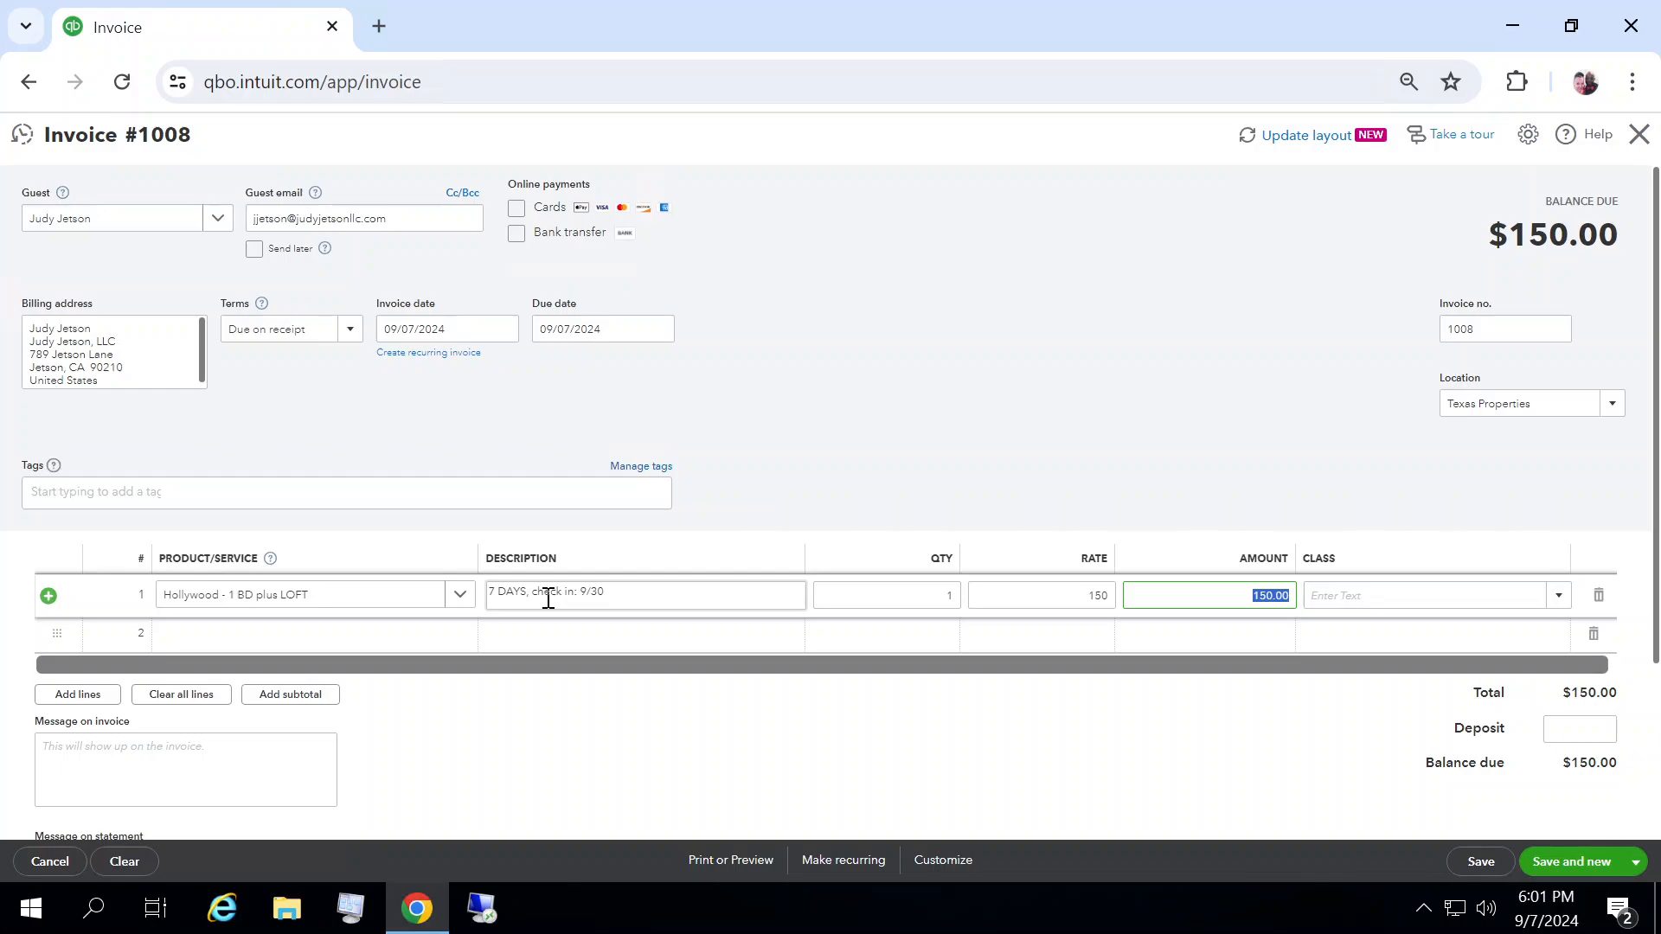
{"action": "type", "text": "1050.00"}
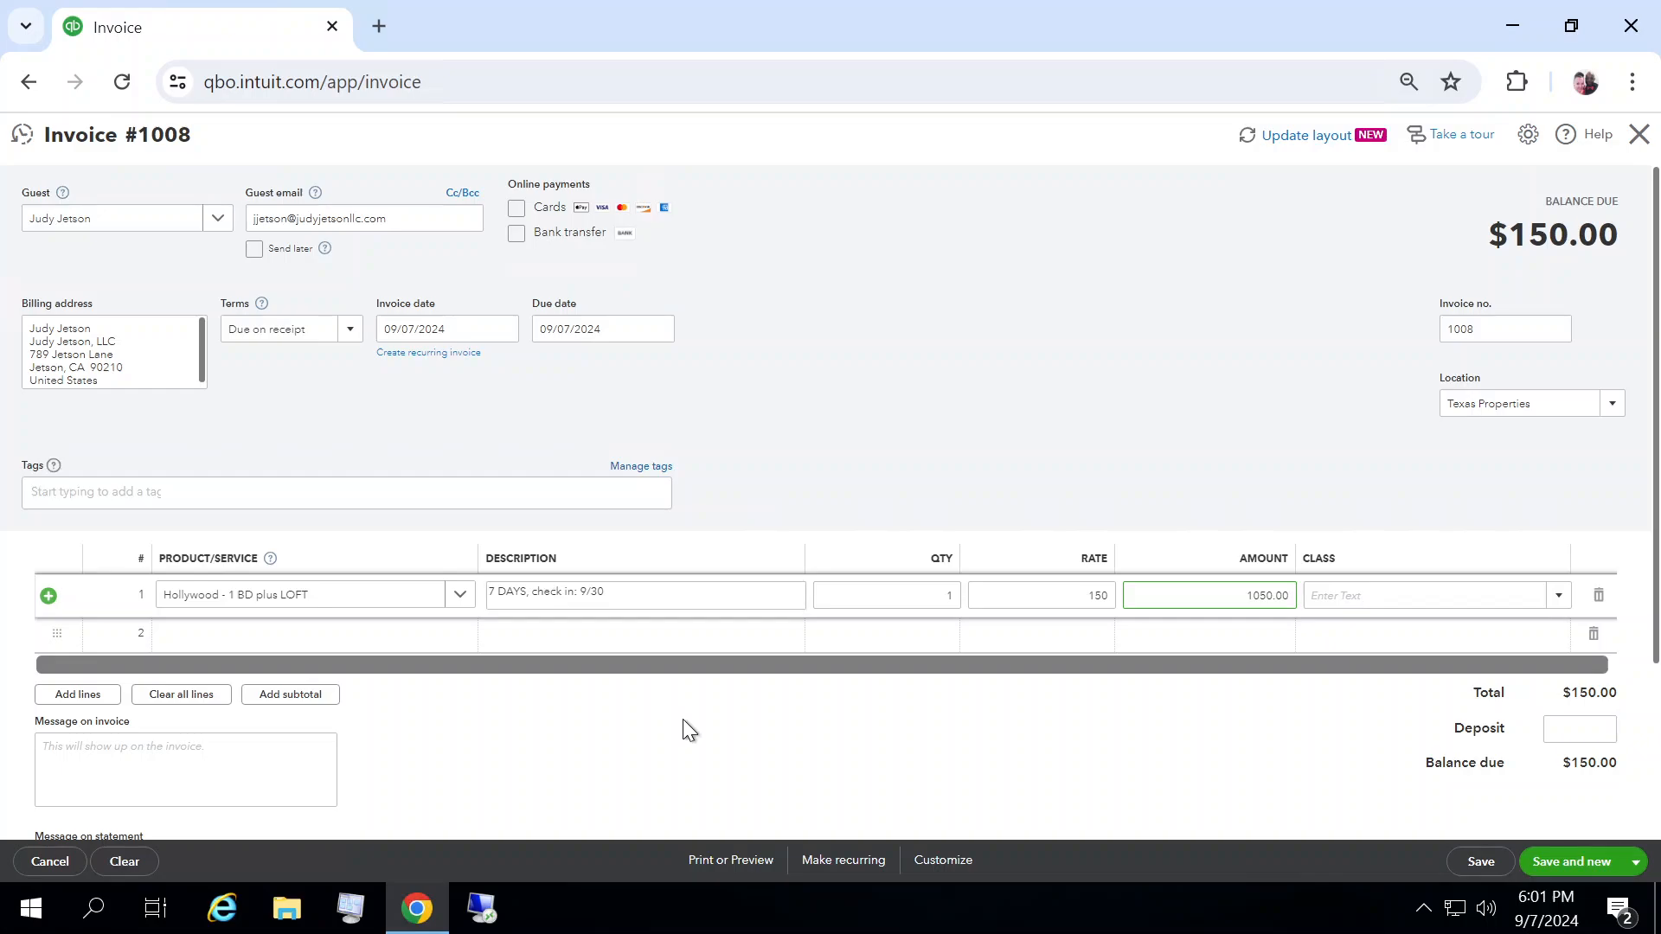
{"action": "left_click", "coordinate": [939, 742]}
{"action": "left_click", "coordinate": [1592, 711]}
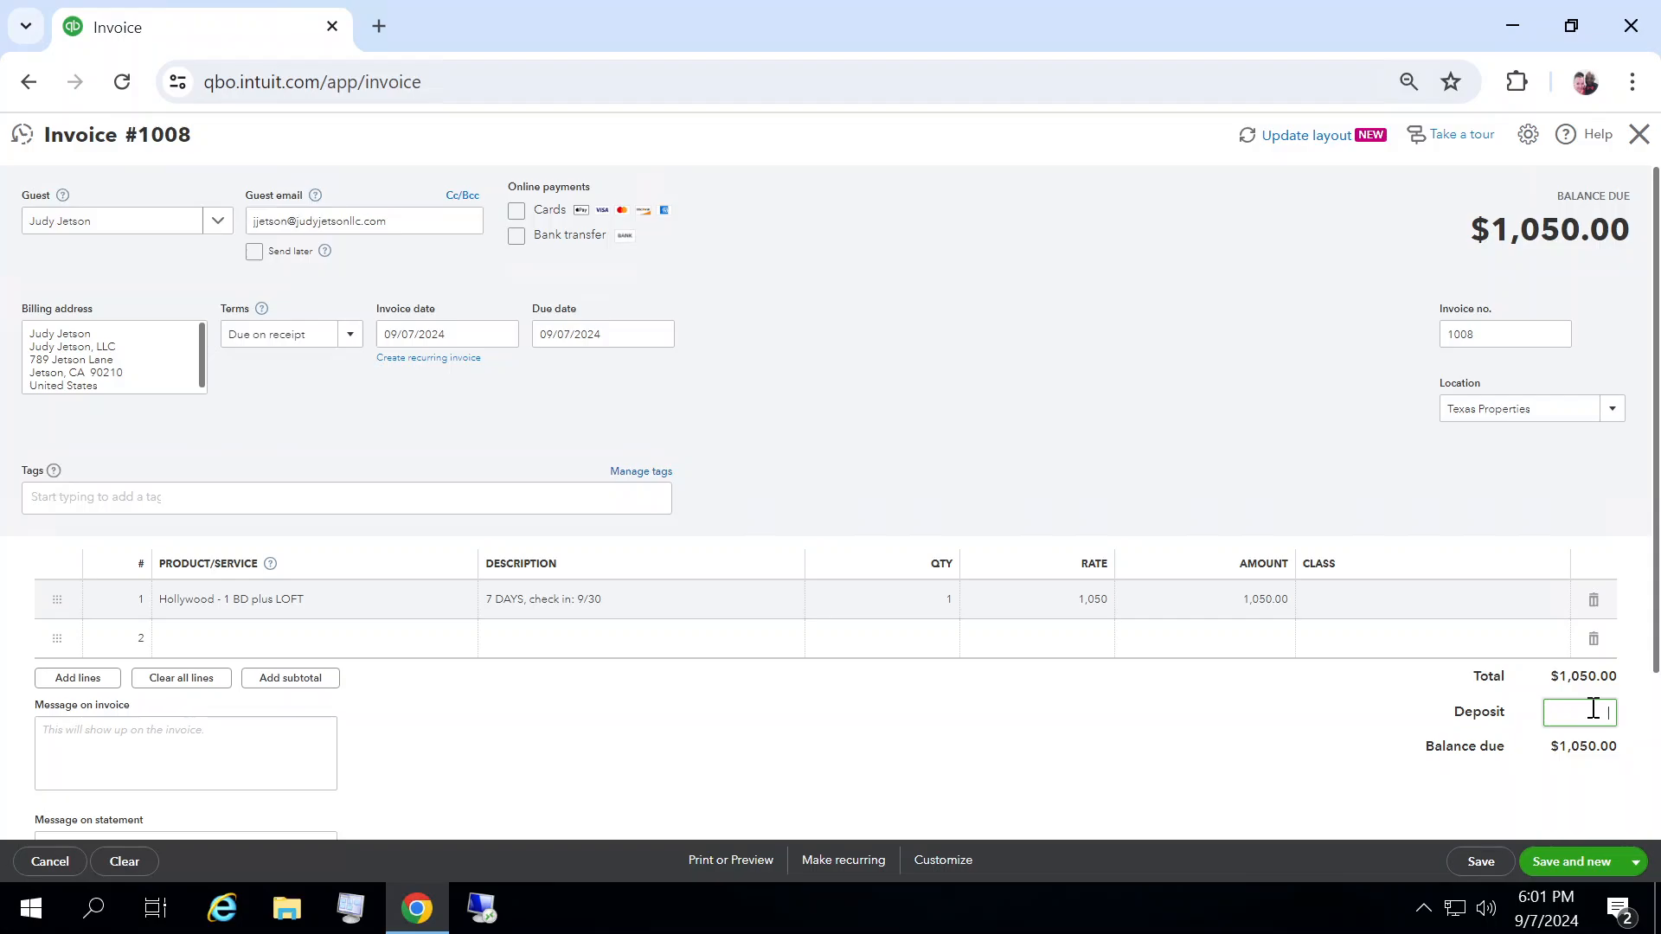
{"action": "type", "text": "525.00"}
Step: Set the payment method to Credit Card and the reference number to 65432
{"action": "left_click", "coordinate": [1306, 761]}
{"action": "left_click", "coordinate": [184, 563]}
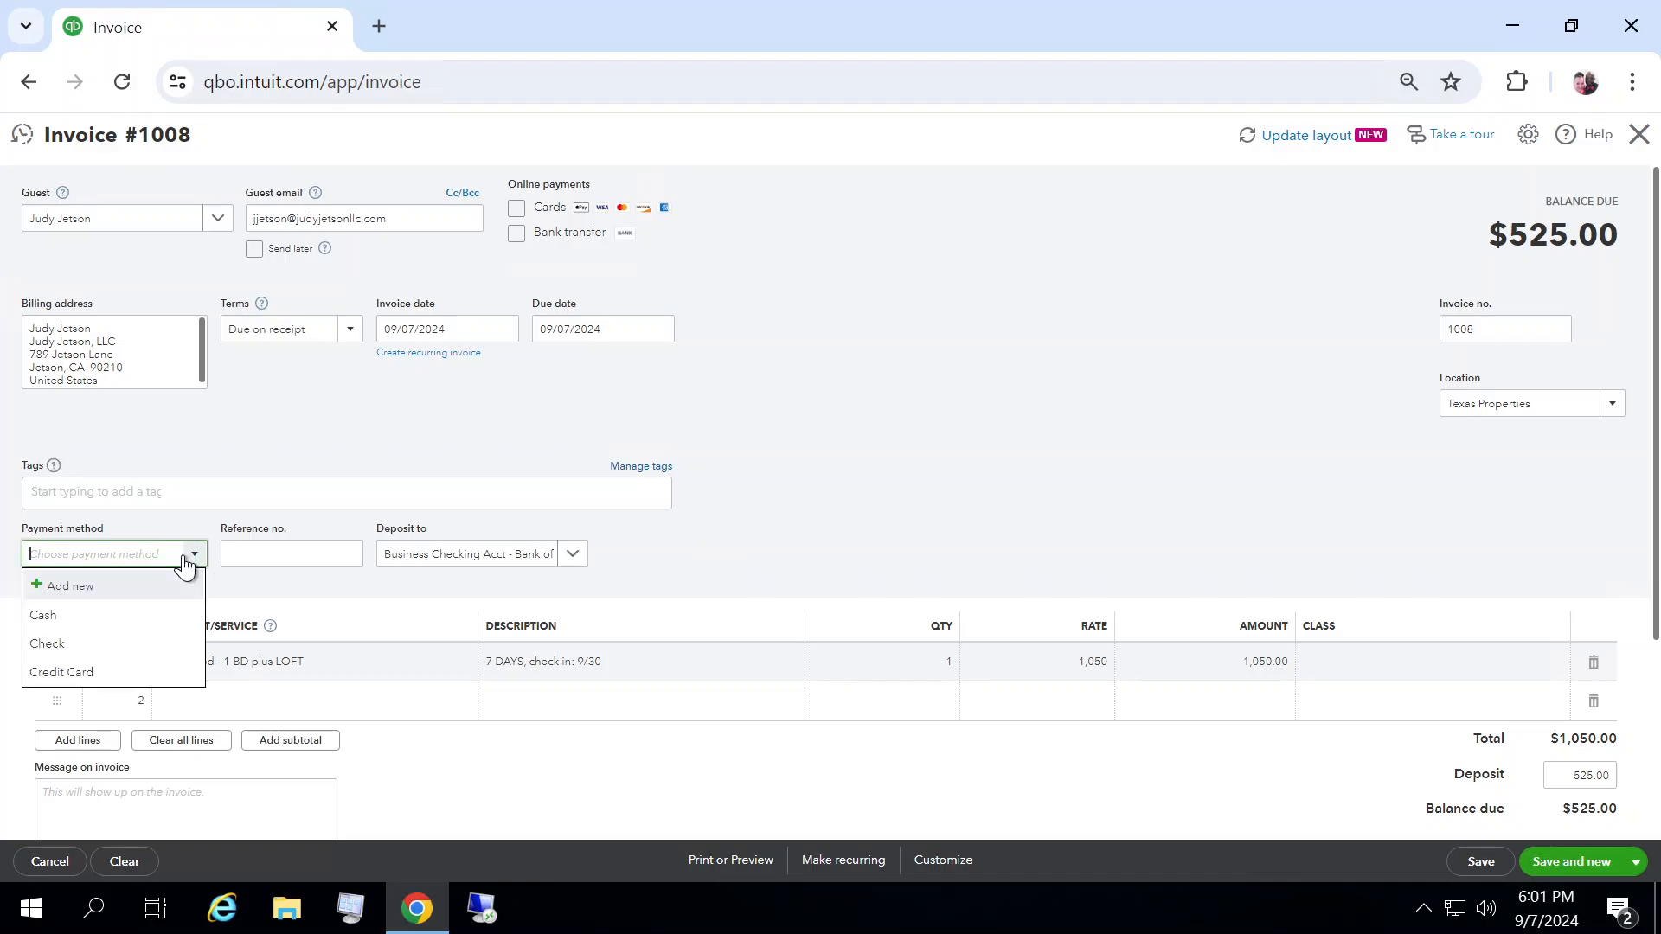
{"action": "left_click", "coordinate": [104, 675]}
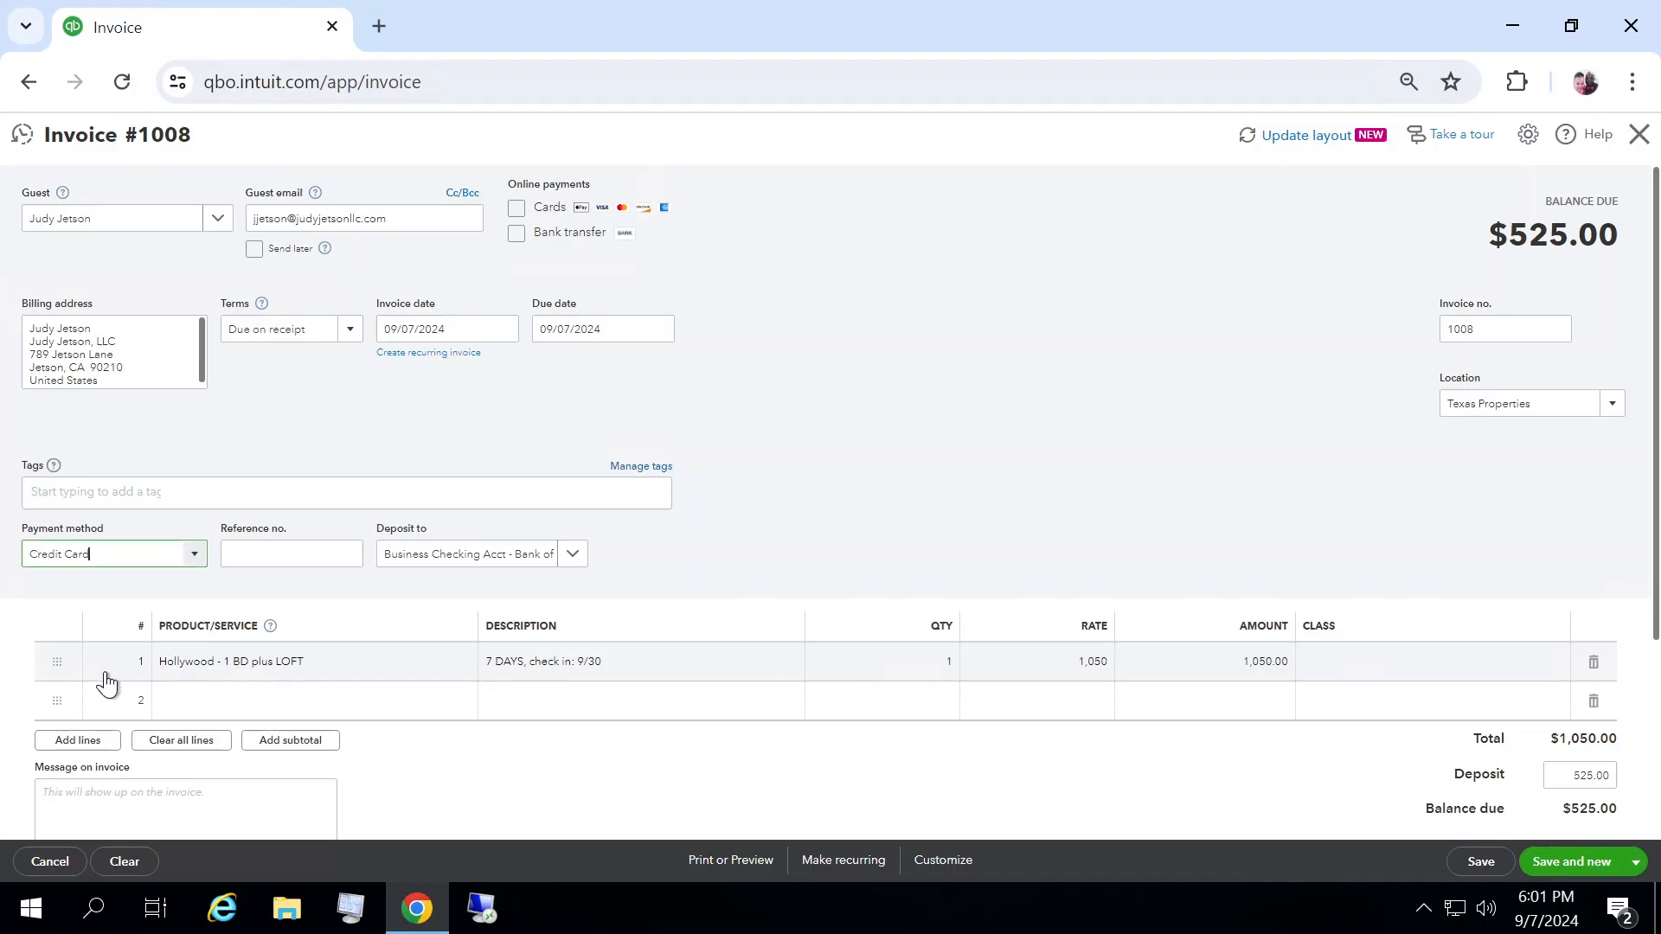
{"action": "left_click", "coordinate": [333, 558]}
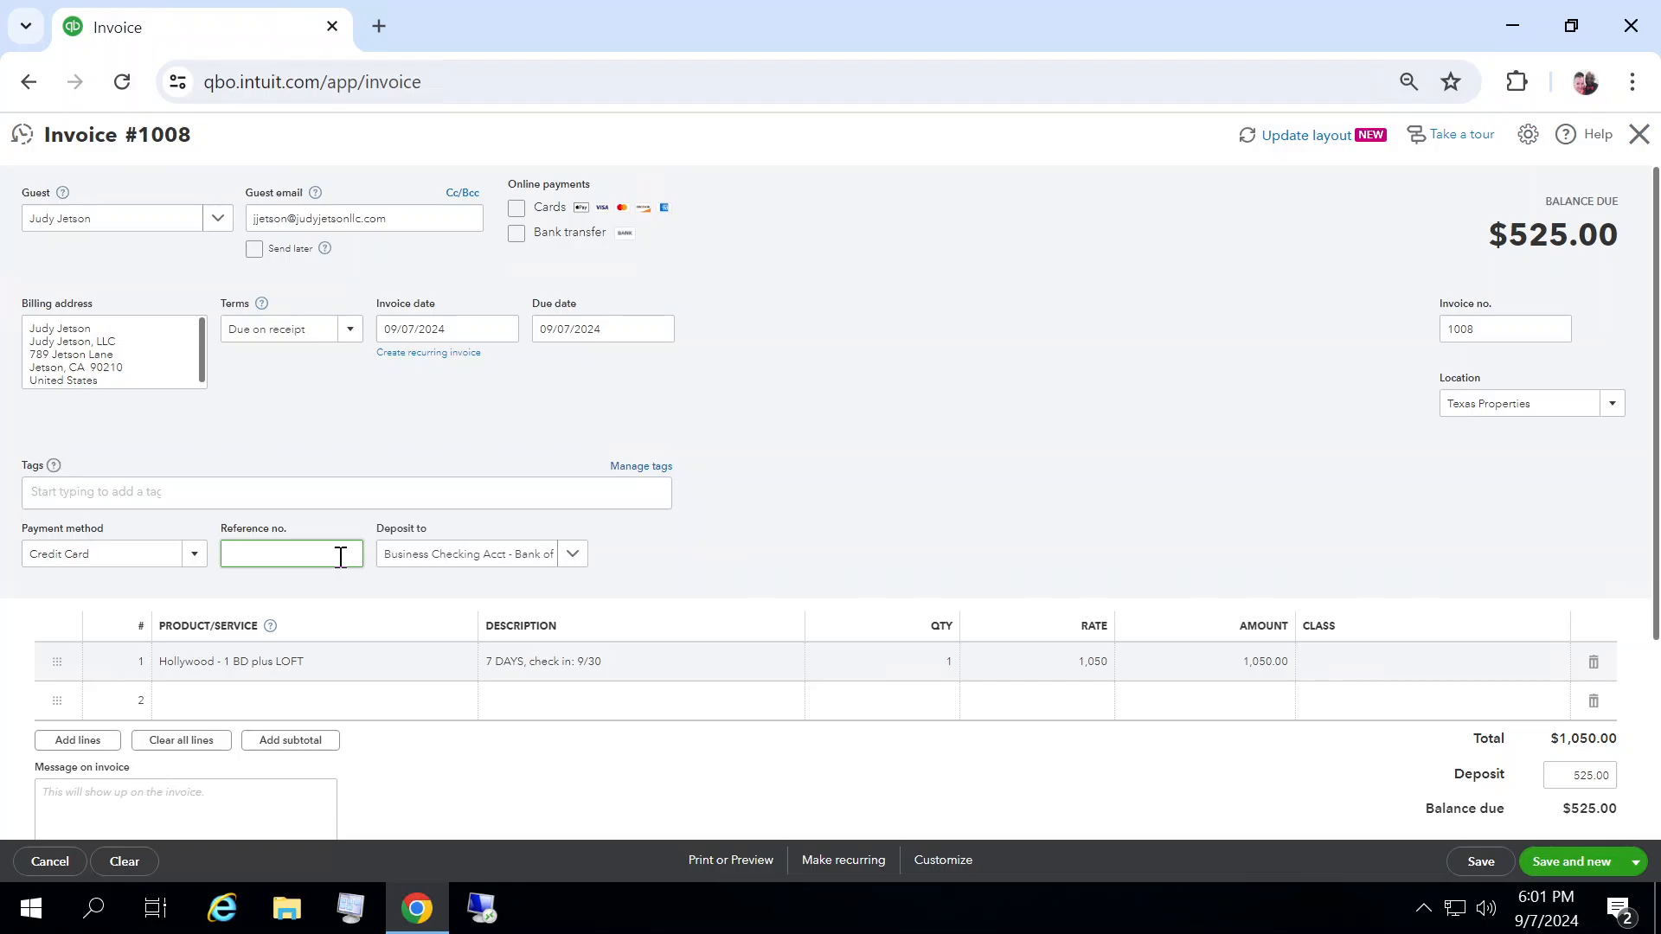
{"action": "type", "text": "65432"}
Step: Set the due date to 09/30/2024 using the calendar
{"action": "left_click", "coordinate": [970, 453]}
{"action": "left_click", "coordinate": [660, 327]}
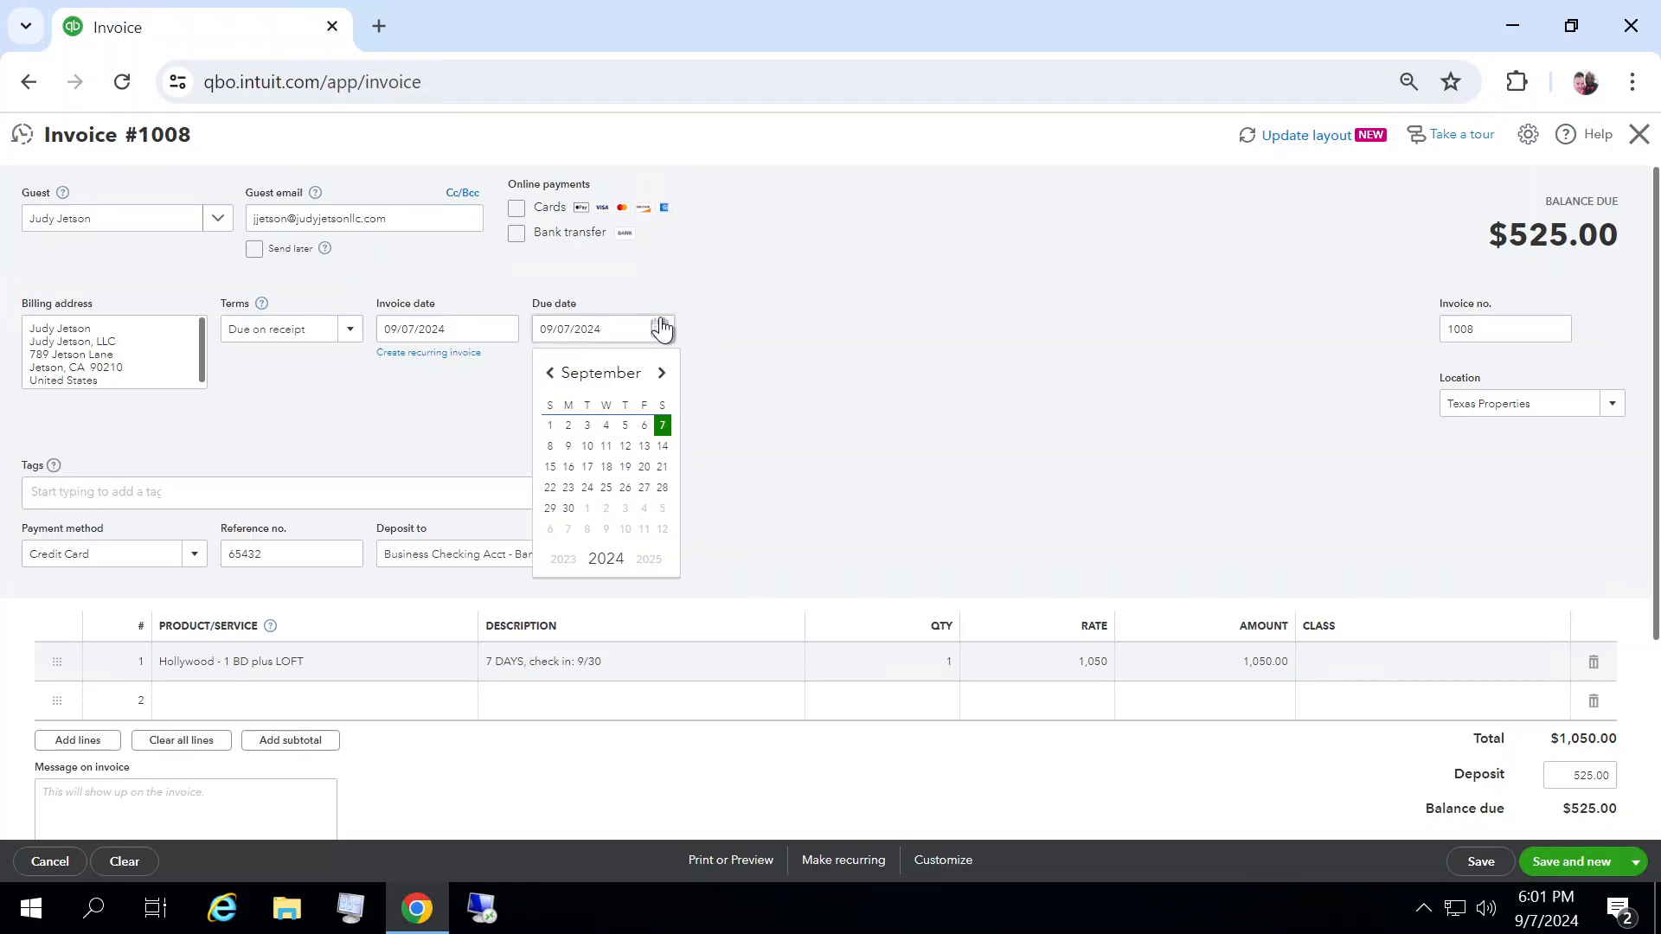
{"action": "left_click", "coordinate": [568, 510]}
Step: Change the invoice location to California Properties
{"action": "left_click", "coordinate": [1481, 406]}
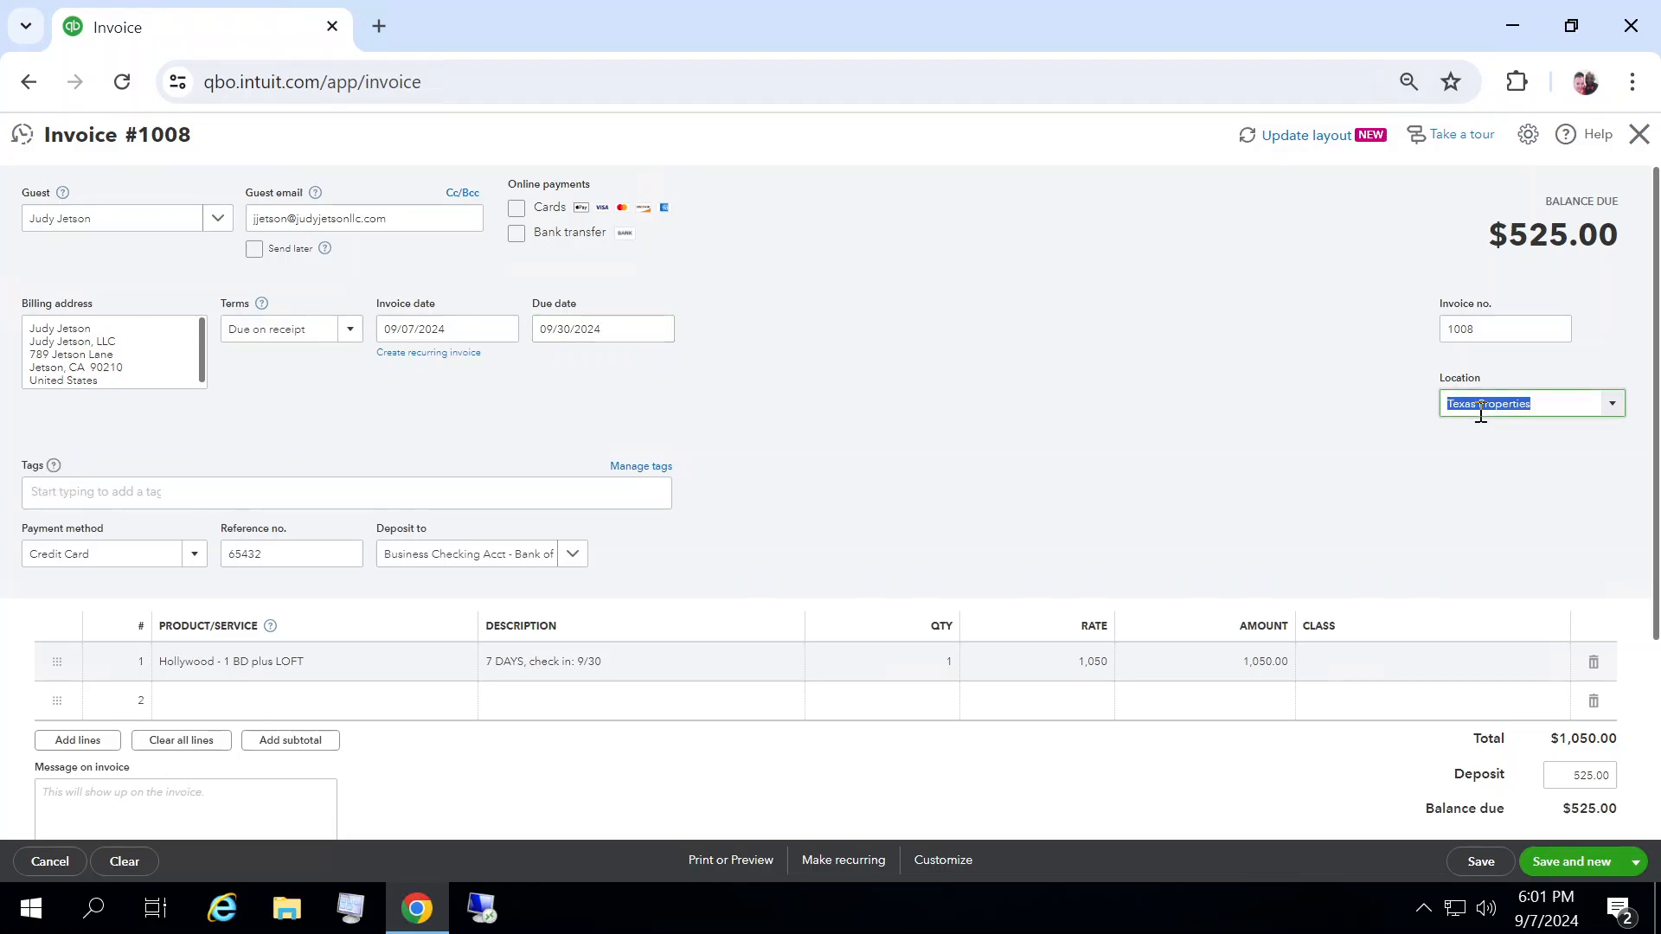
{"action": "left_click", "coordinate": [1612, 405]}
{"action": "left_click", "coordinate": [1527, 465]}
{"action": "left_click", "coordinate": [1064, 501]}
Step: Paste the cancellation-policy message into the invoice's message field
{"action": "left_click", "coordinate": [258, 789]}
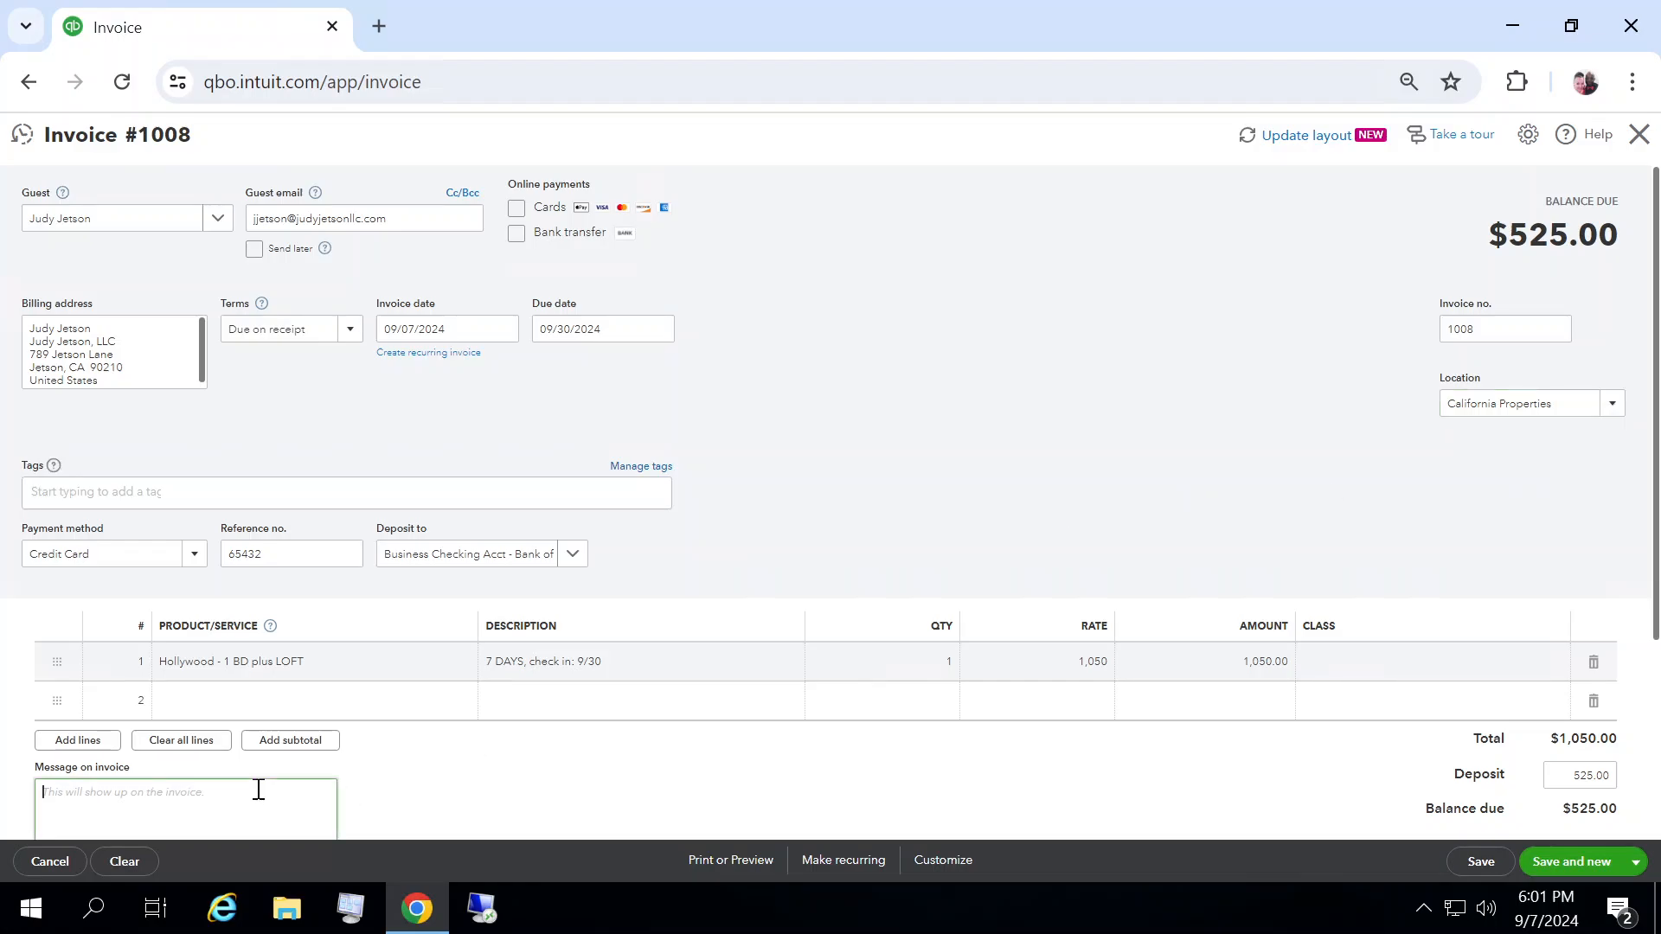
{"action": "type", "text": "The balance on your account is due on the days you check in. If you need to cancel your reservation, you must do so within 48 hours to receive a full refund. Thank you for your business!"}
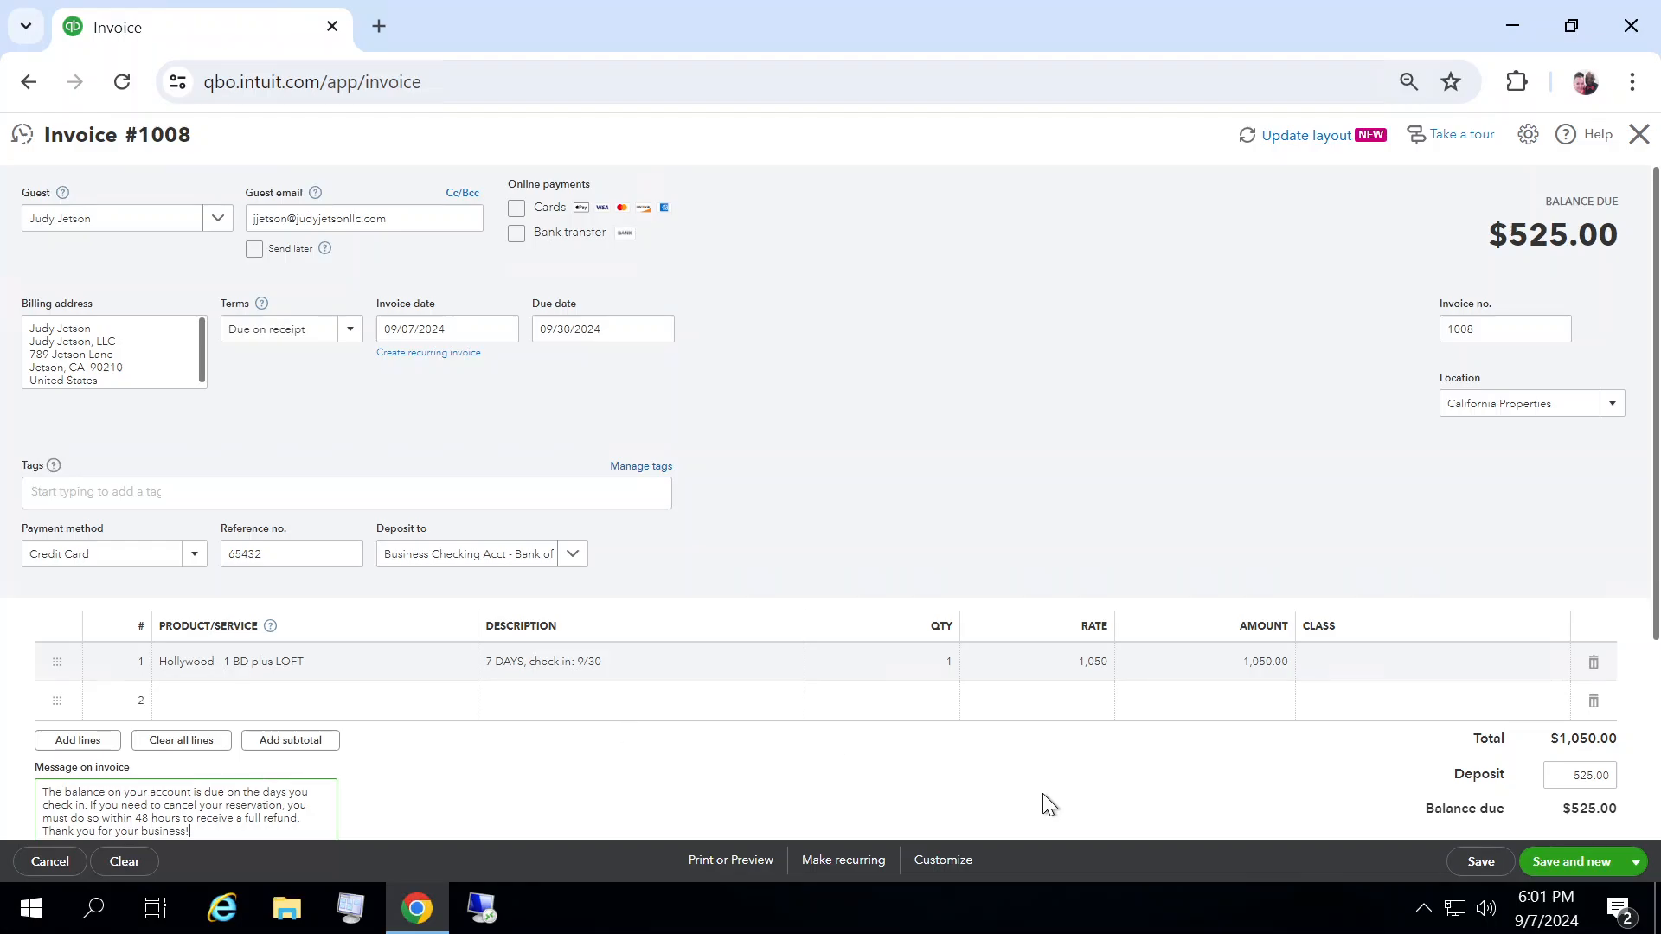
Step: Save and close the invoice
{"action": "left_click_drag", "start_coordinate": [1657, 504], "coordinate": [1656, 562]}
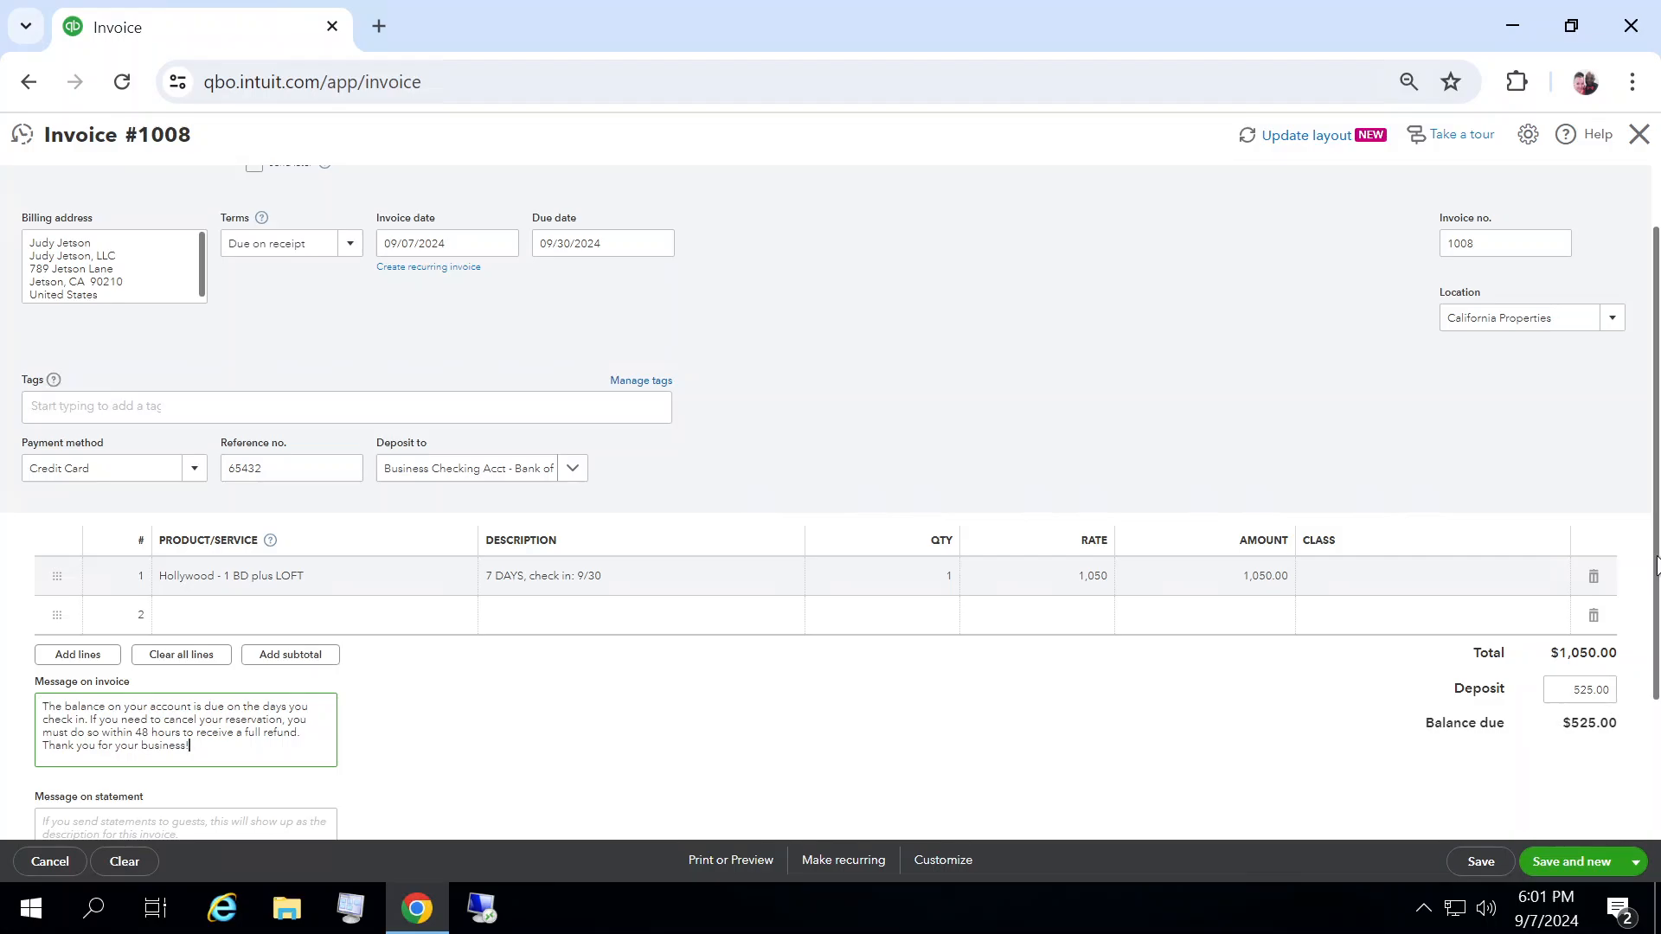
{"action": "left_click", "coordinate": [1635, 862]}
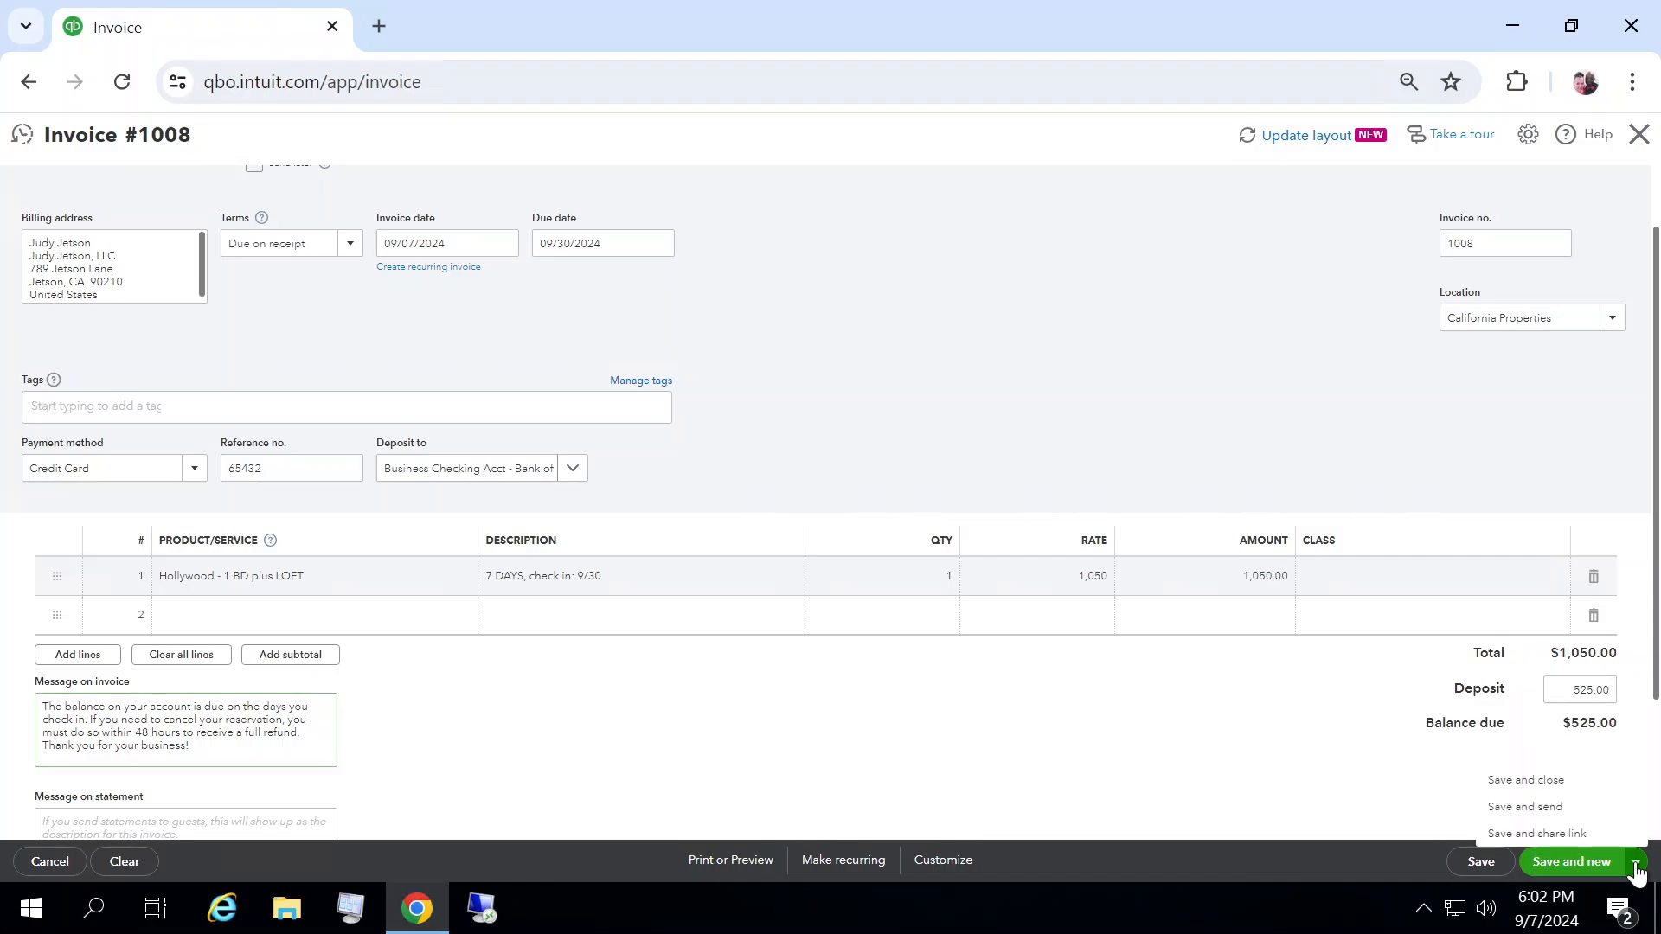
{"action": "left_click", "coordinate": [1524, 781]}
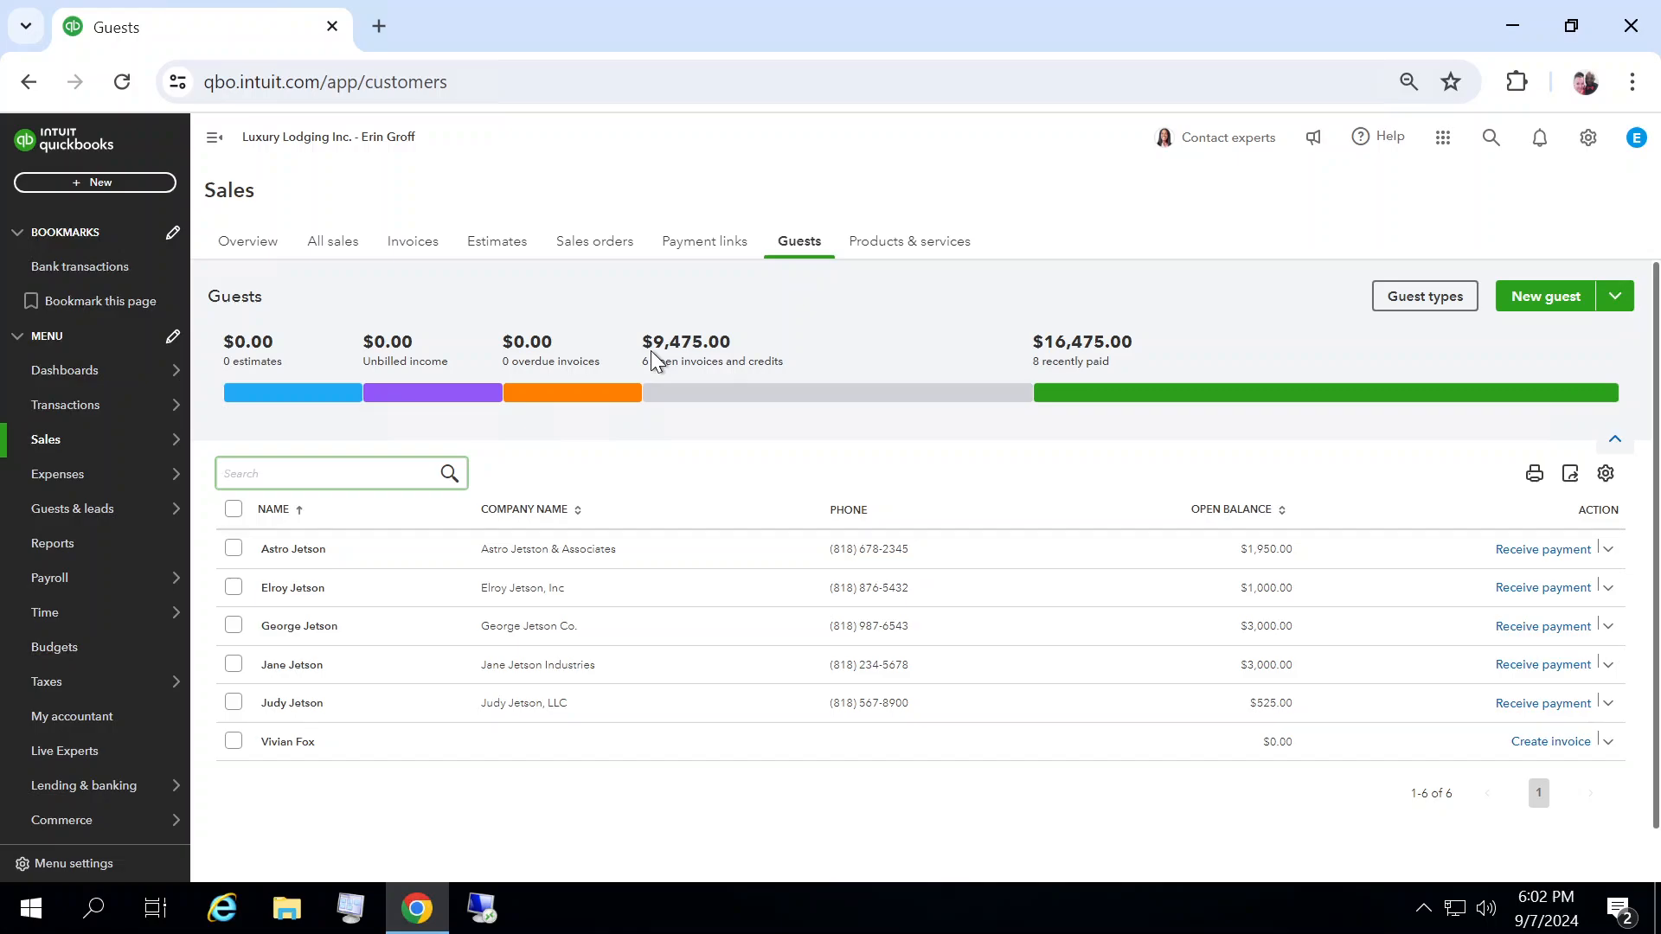
Step: Open invoice 1003 from the invoices list for editing and change its location to Texas Properties
{"action": "left_click", "coordinate": [416, 254]}
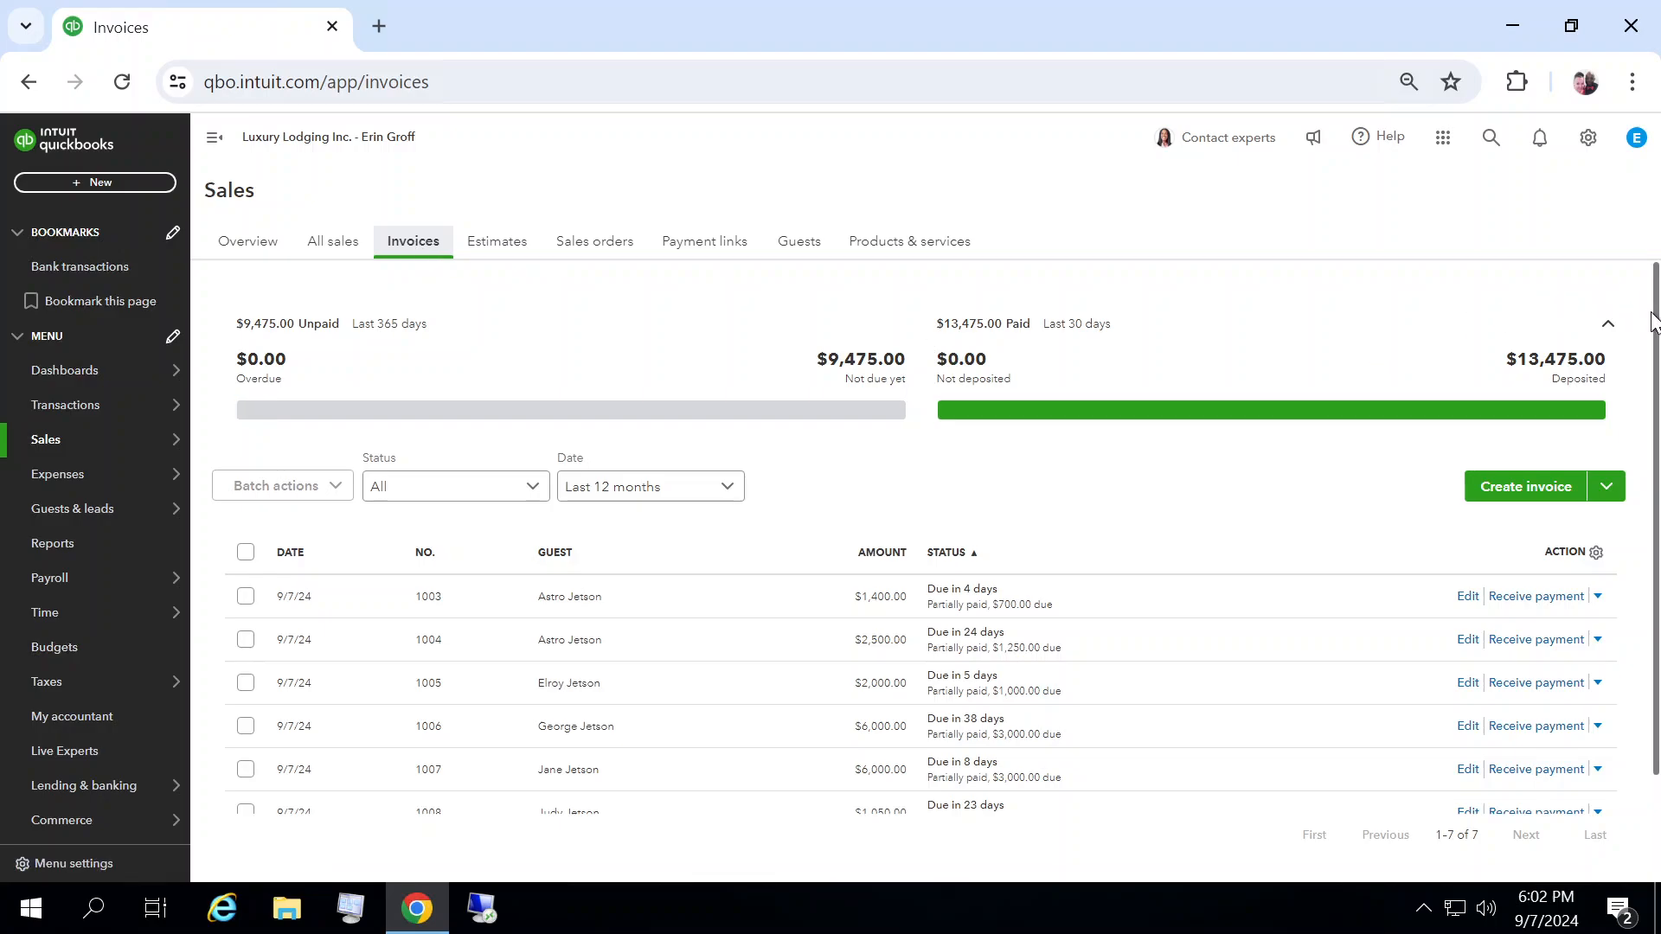
{"action": "left_click_drag", "start_coordinate": [1658, 324], "coordinate": [1658, 363]}
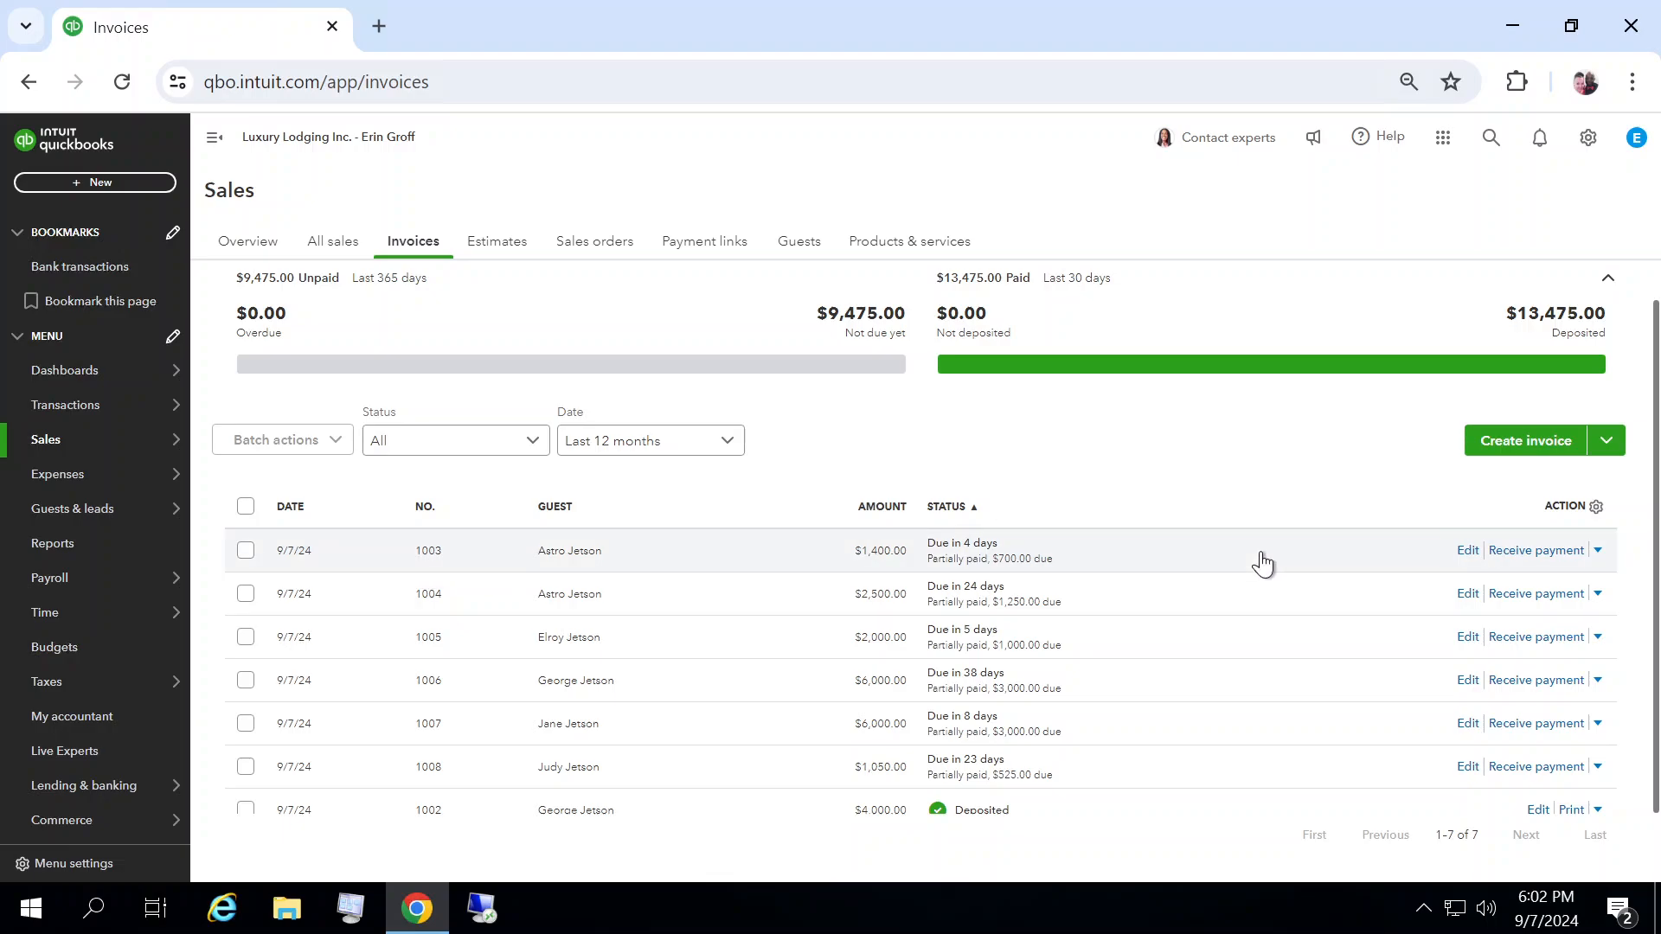
{"action": "left_click", "coordinate": [1468, 553]}
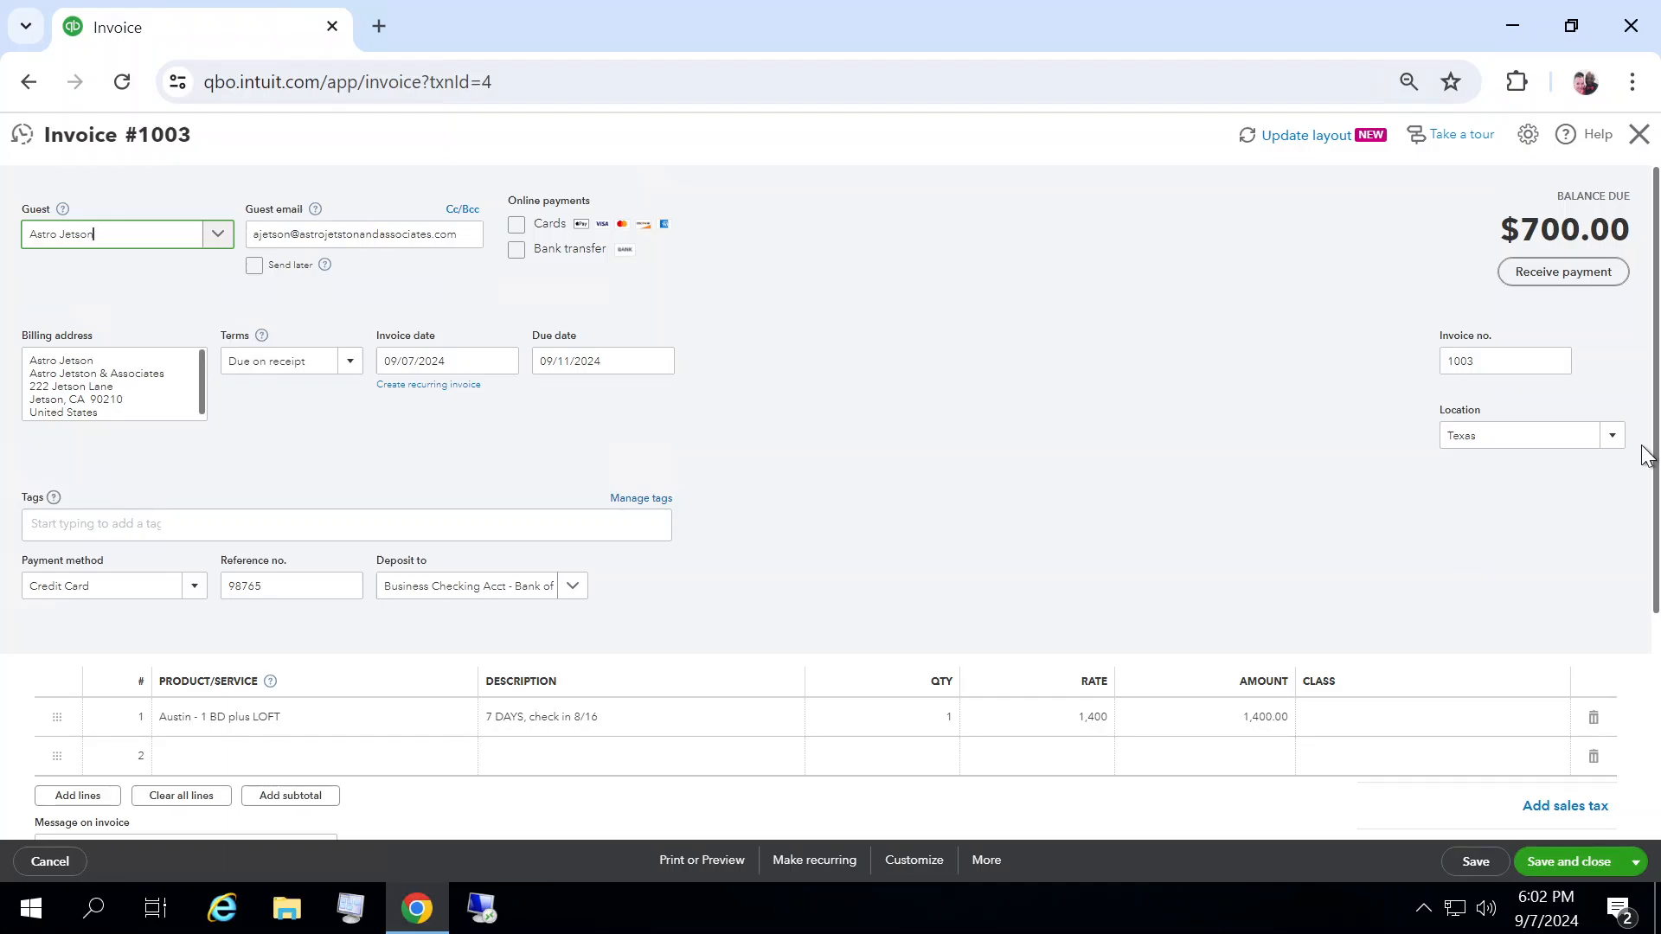
{"action": "left_click_drag", "start_coordinate": [1652, 457], "coordinate": [1654, 497]}
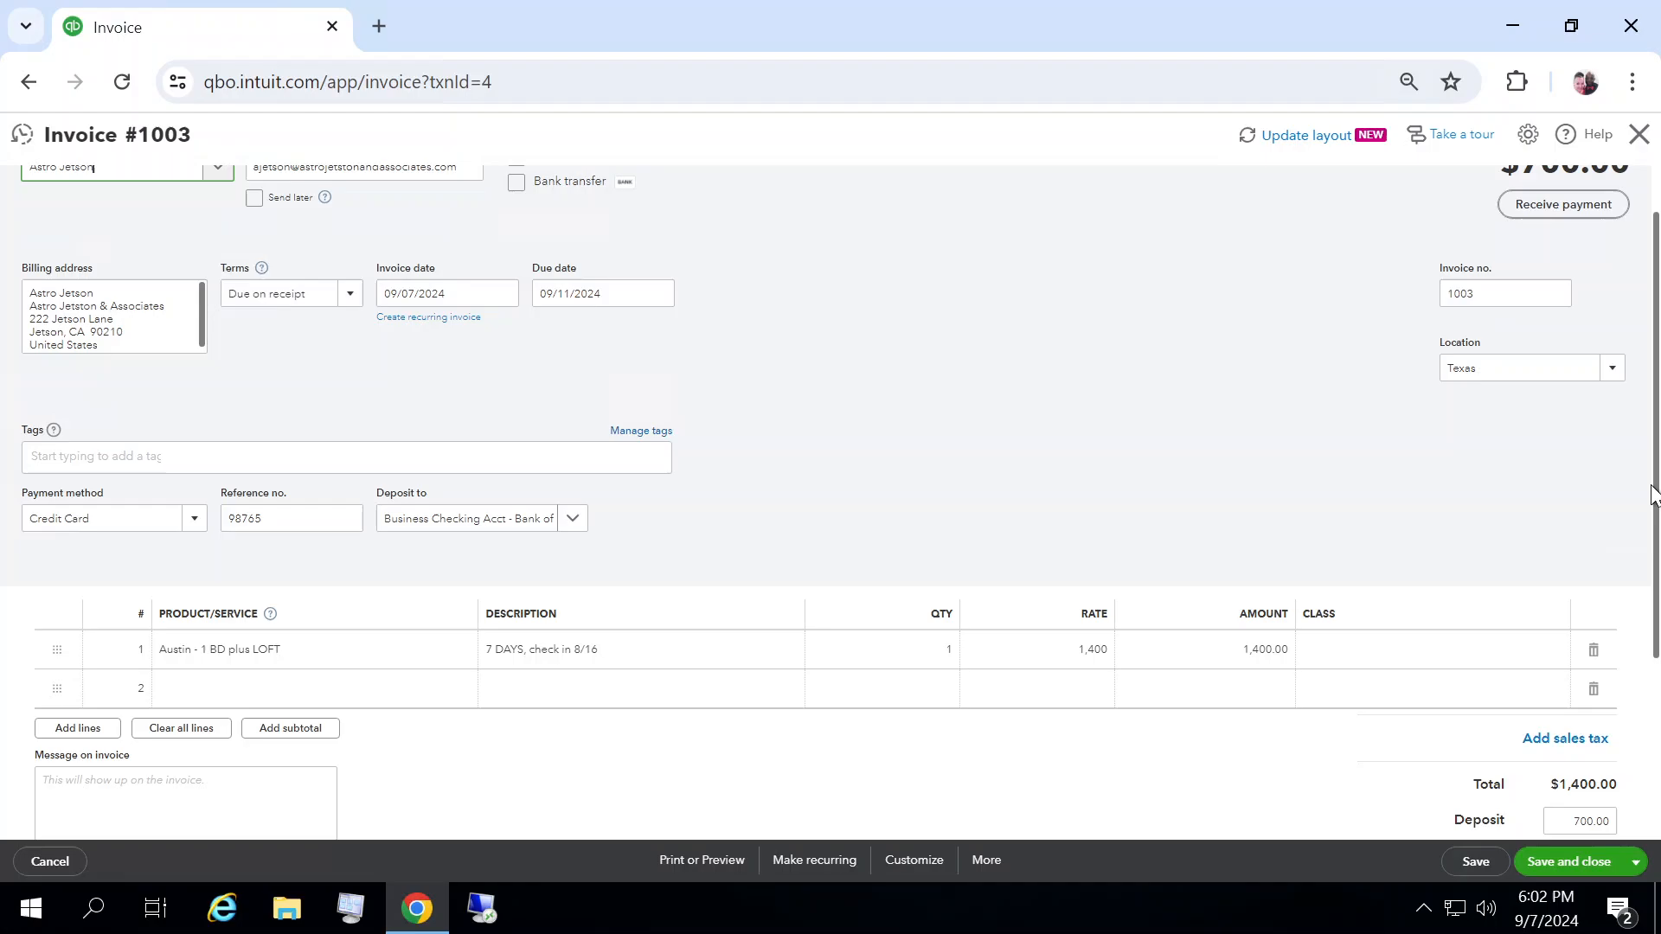
{"action": "left_click", "coordinate": [1615, 381]}
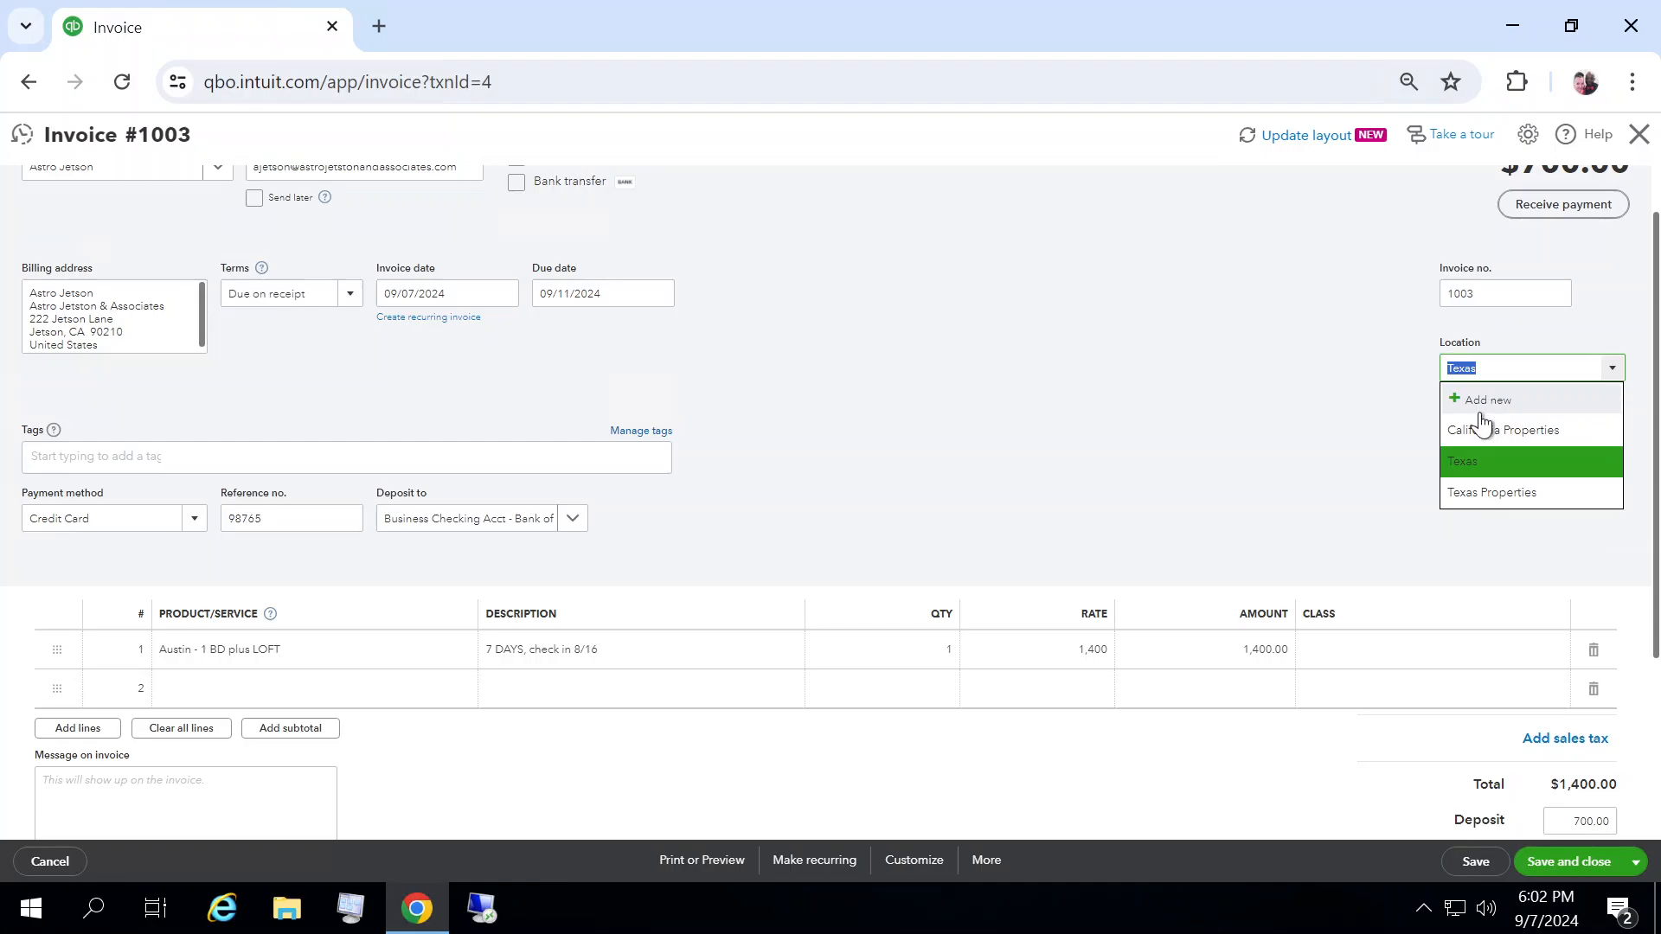
{"action": "left_click", "coordinate": [1468, 497]}
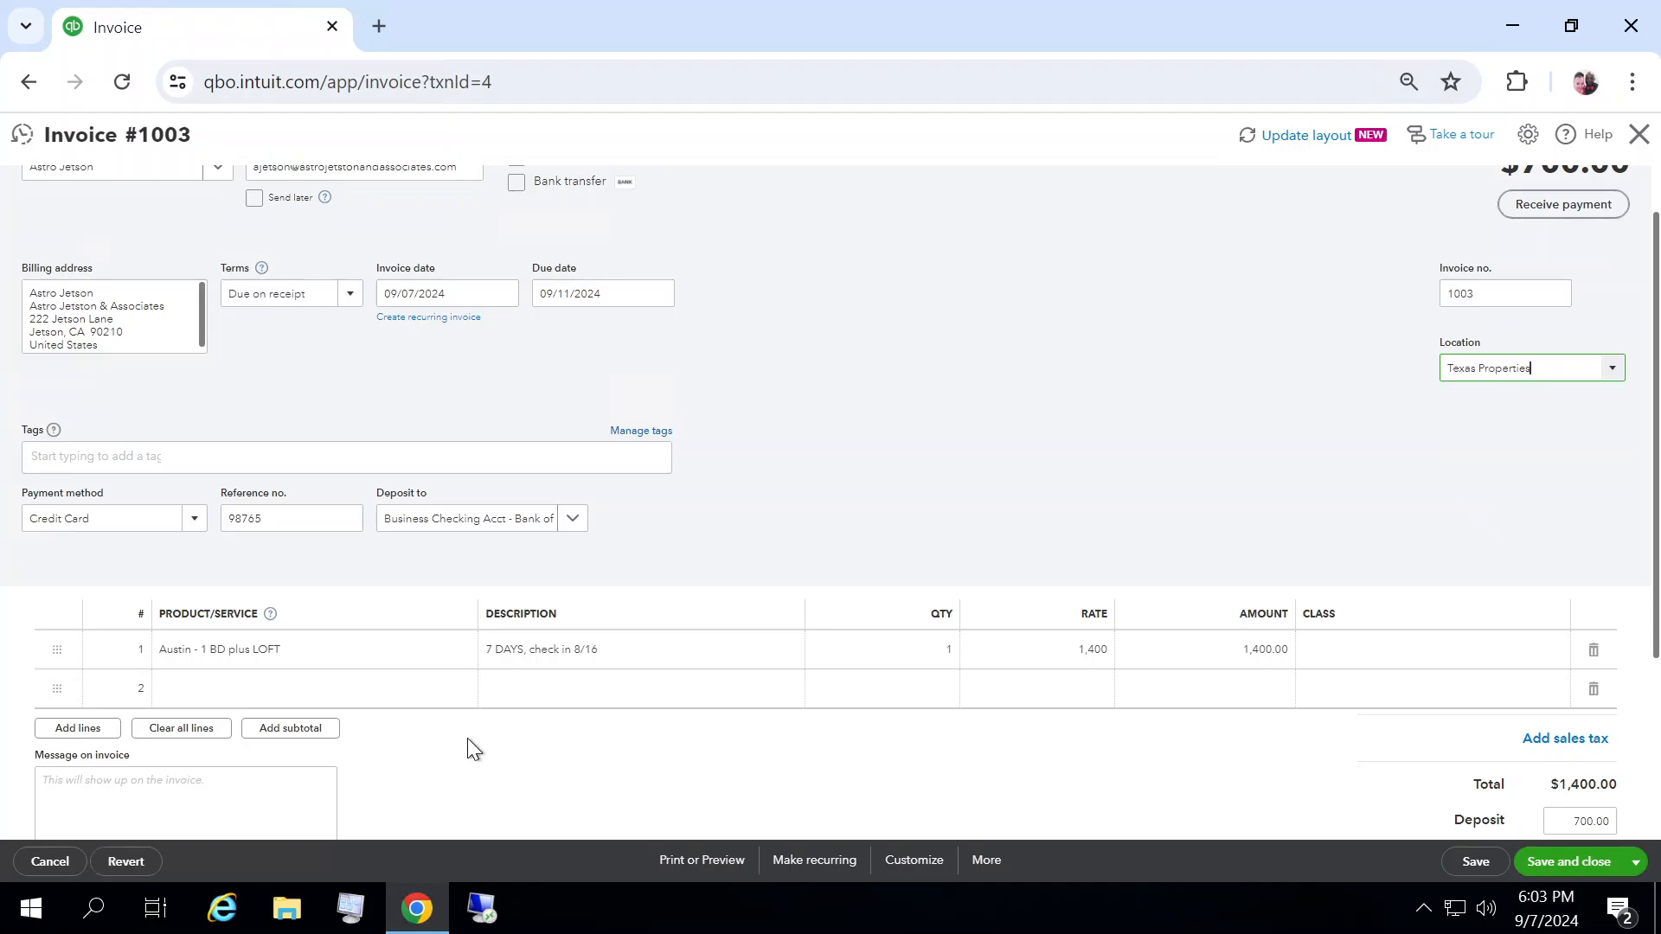
Step: Paste the cancellation-policy message into invoice 1003's message field
{"action": "left_click", "coordinate": [88, 789]}
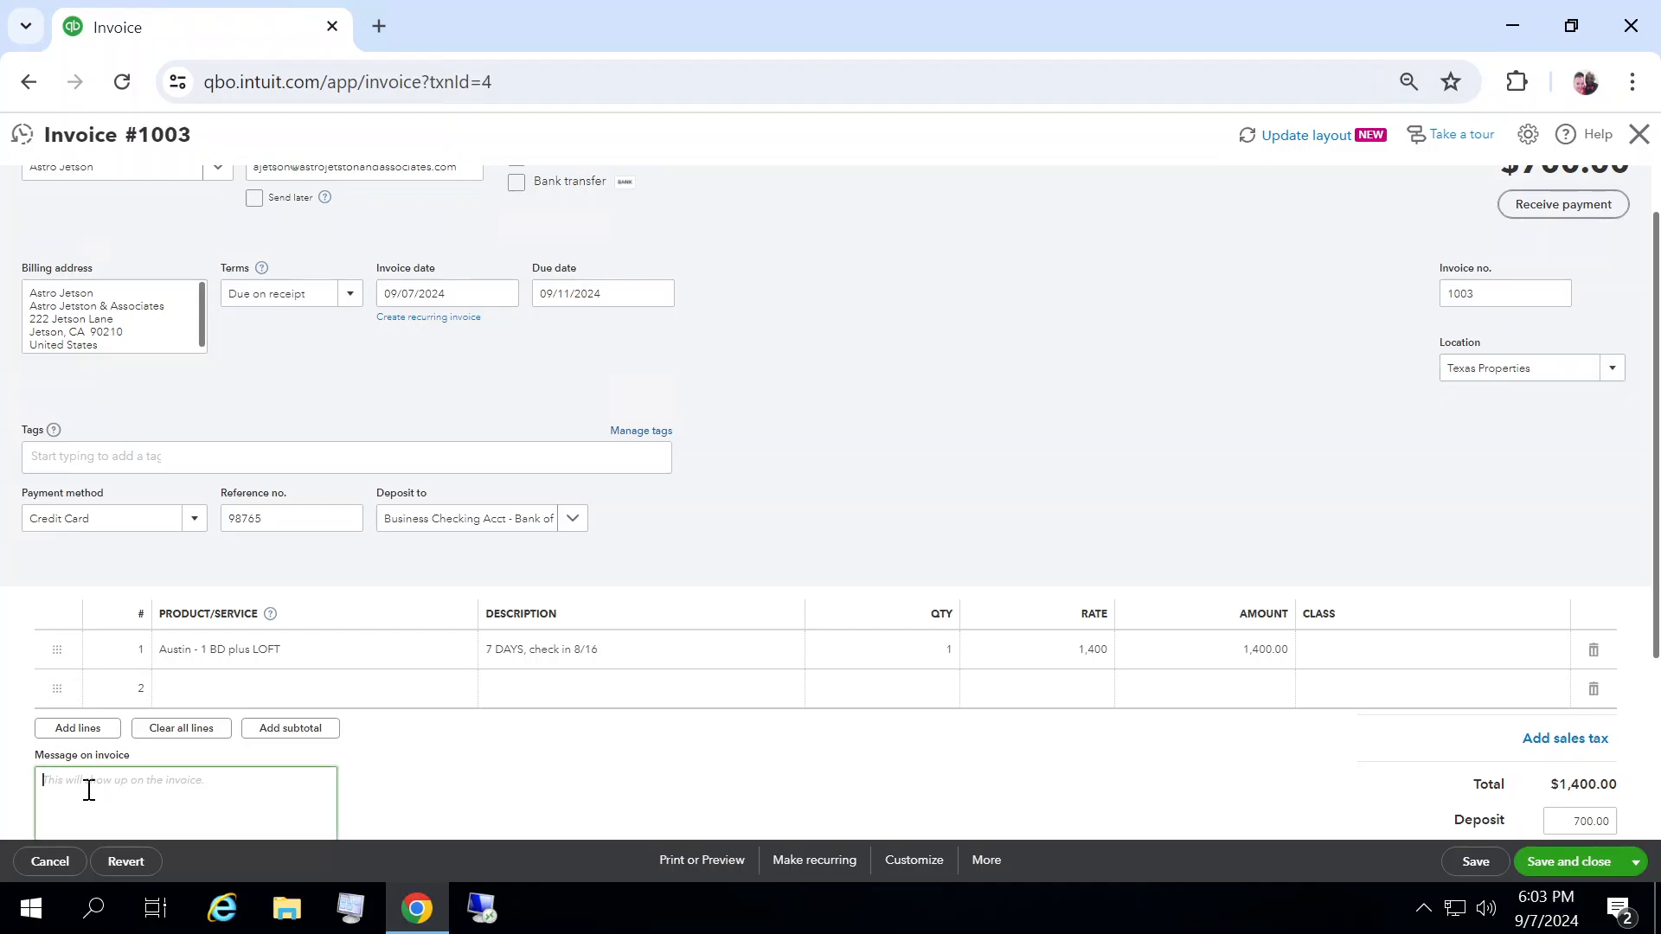
{"action": "type", "text": "The balance on your account is due on the days you check in. If you need to cancel your reservation, you must do so within 48 hours to receive a full refund. Thank you for your business!"}
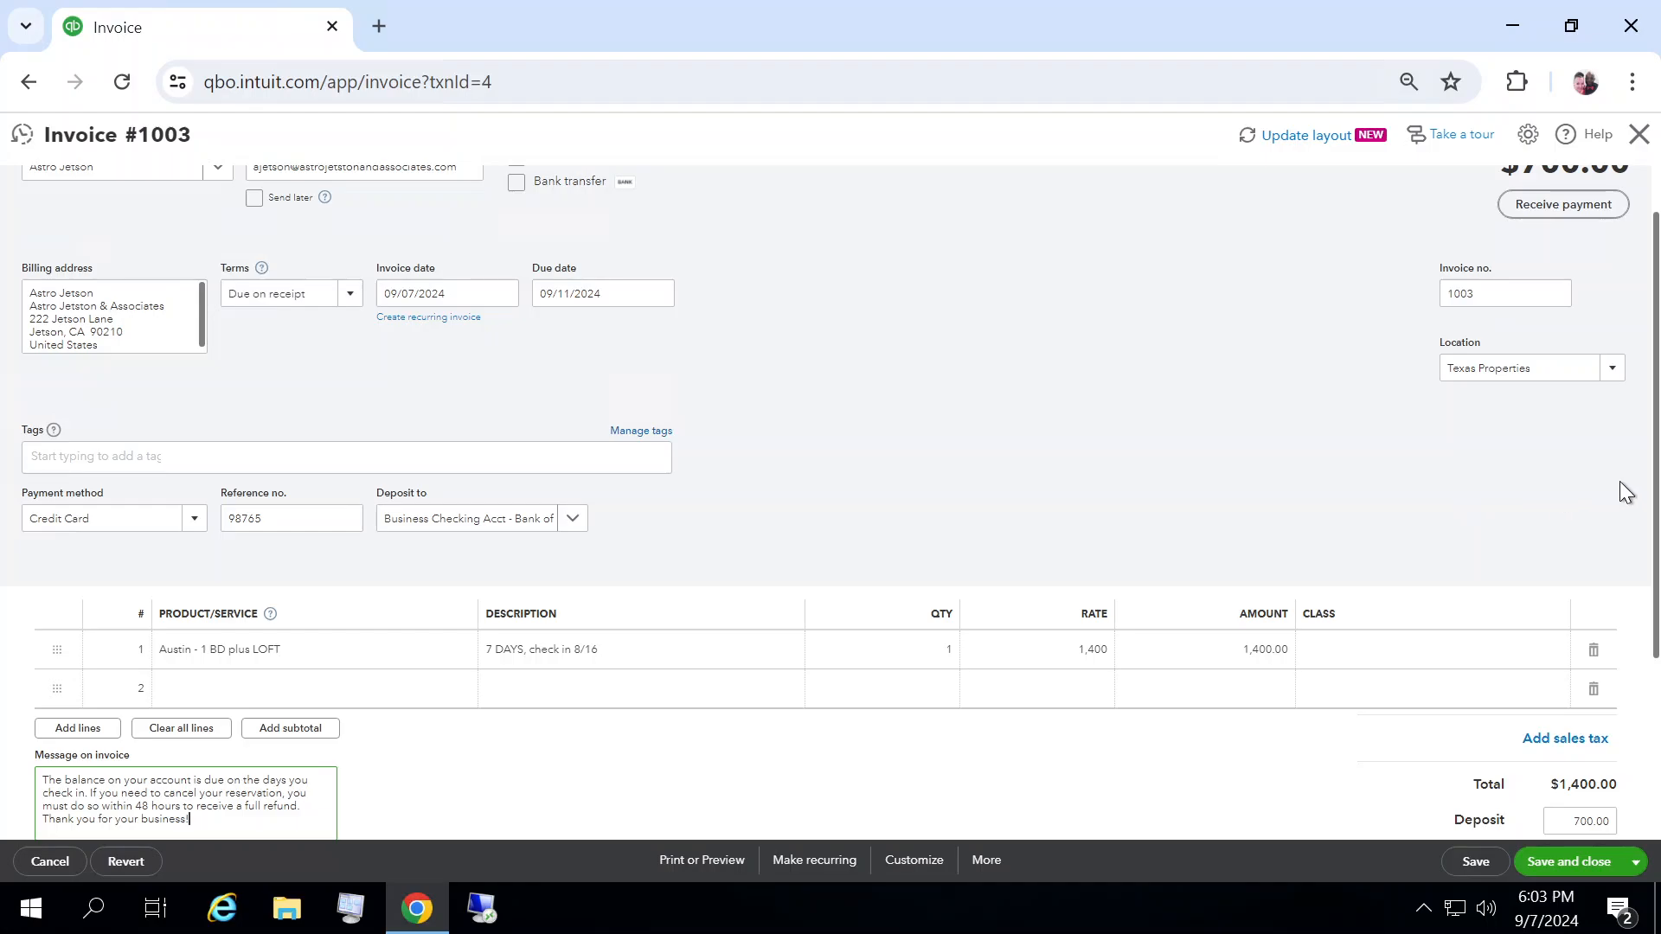
{"action": "scroll", "coordinate": [1656, 508], "scroll_direction": "down", "scroll_amount": 1}
{"action": "left_click_drag", "start_coordinate": [1659, 513], "coordinate": [1659, 545]}
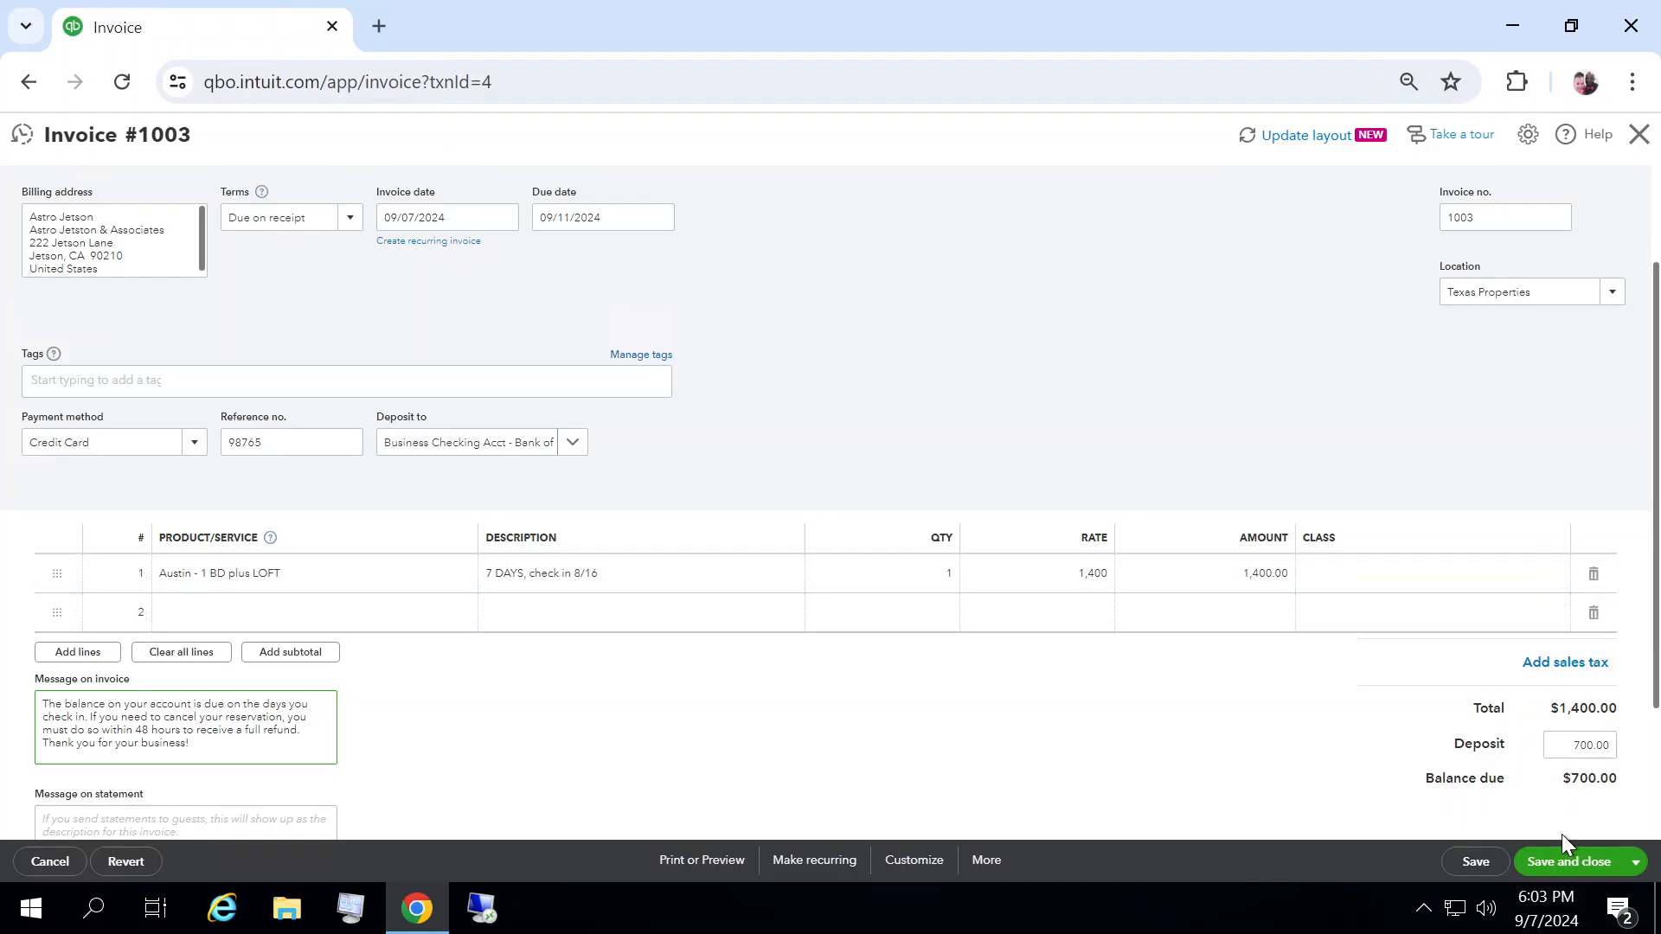
Step: Save and close invoice 1003
{"action": "left_click", "coordinate": [1565, 863]}
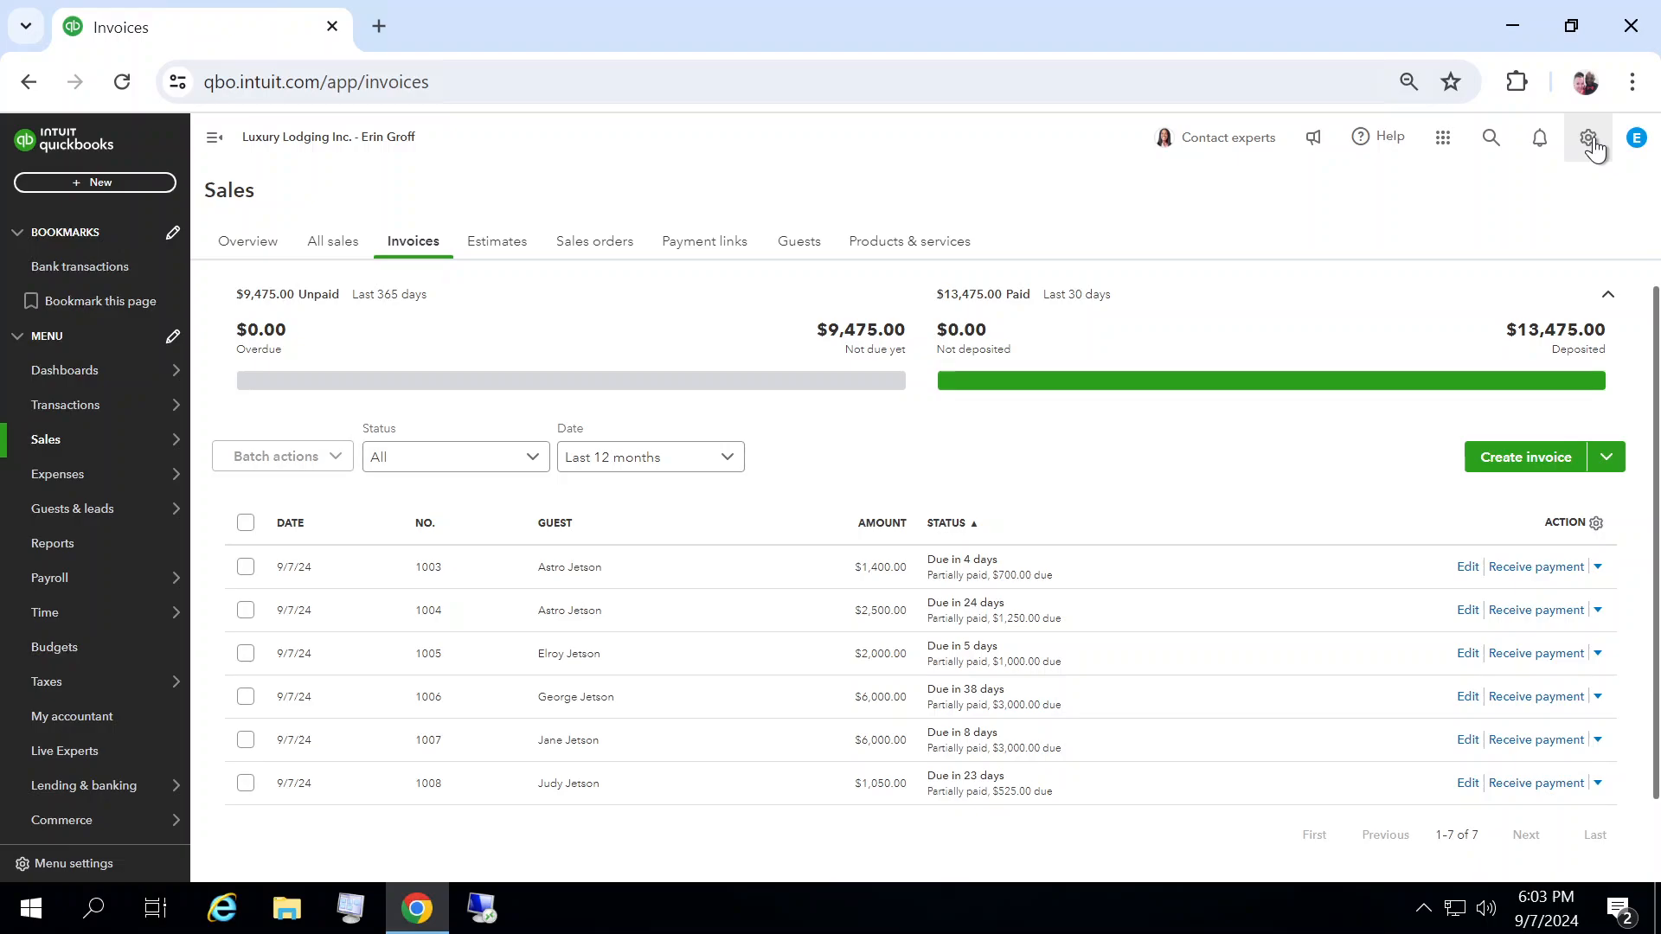
Step: Make the Texas location inactive from the Locations list under all lists
{"action": "left_click", "coordinate": [1591, 140]}
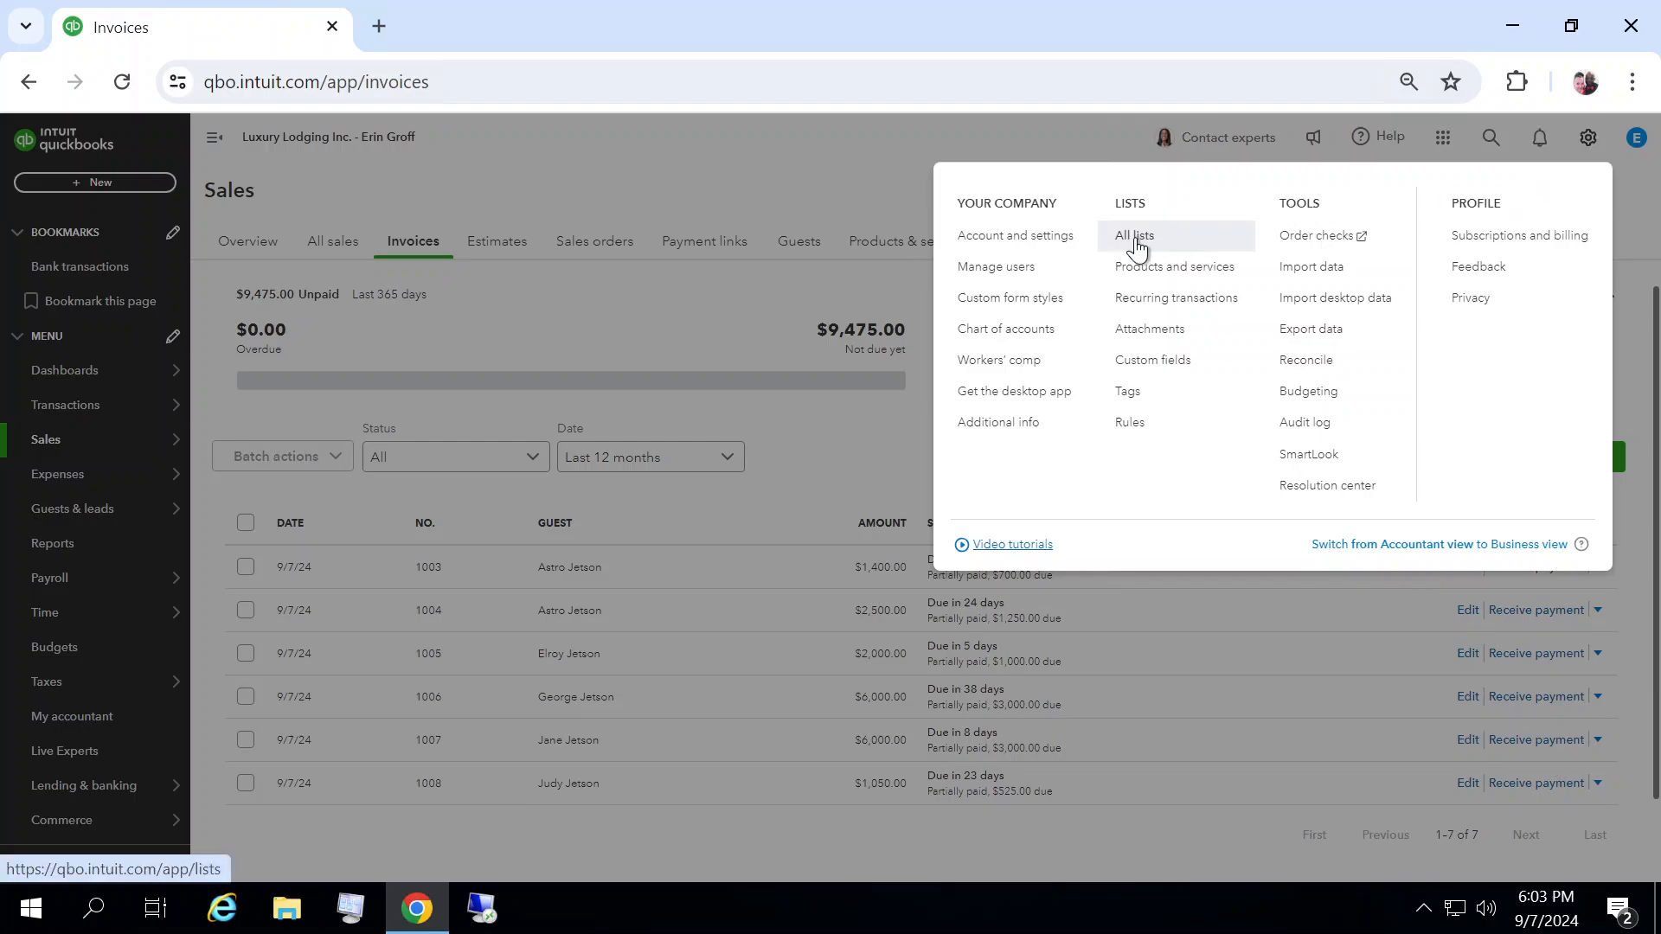
{"action": "left_click", "coordinate": [1135, 242]}
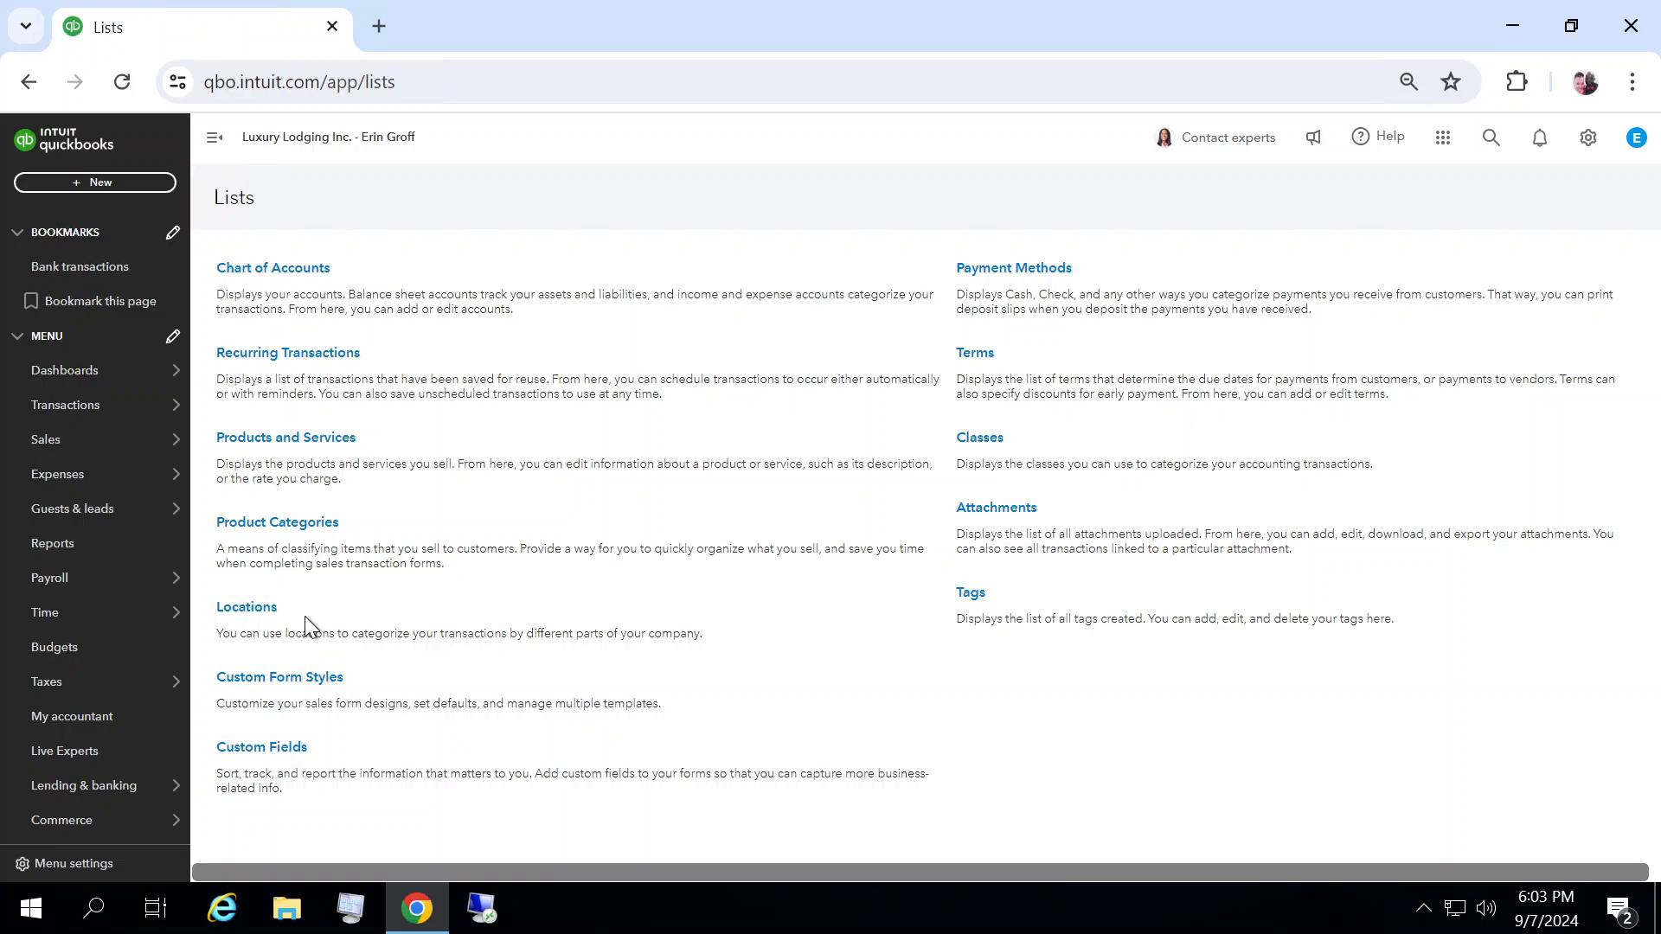
{"action": "left_click", "coordinate": [253, 611]}
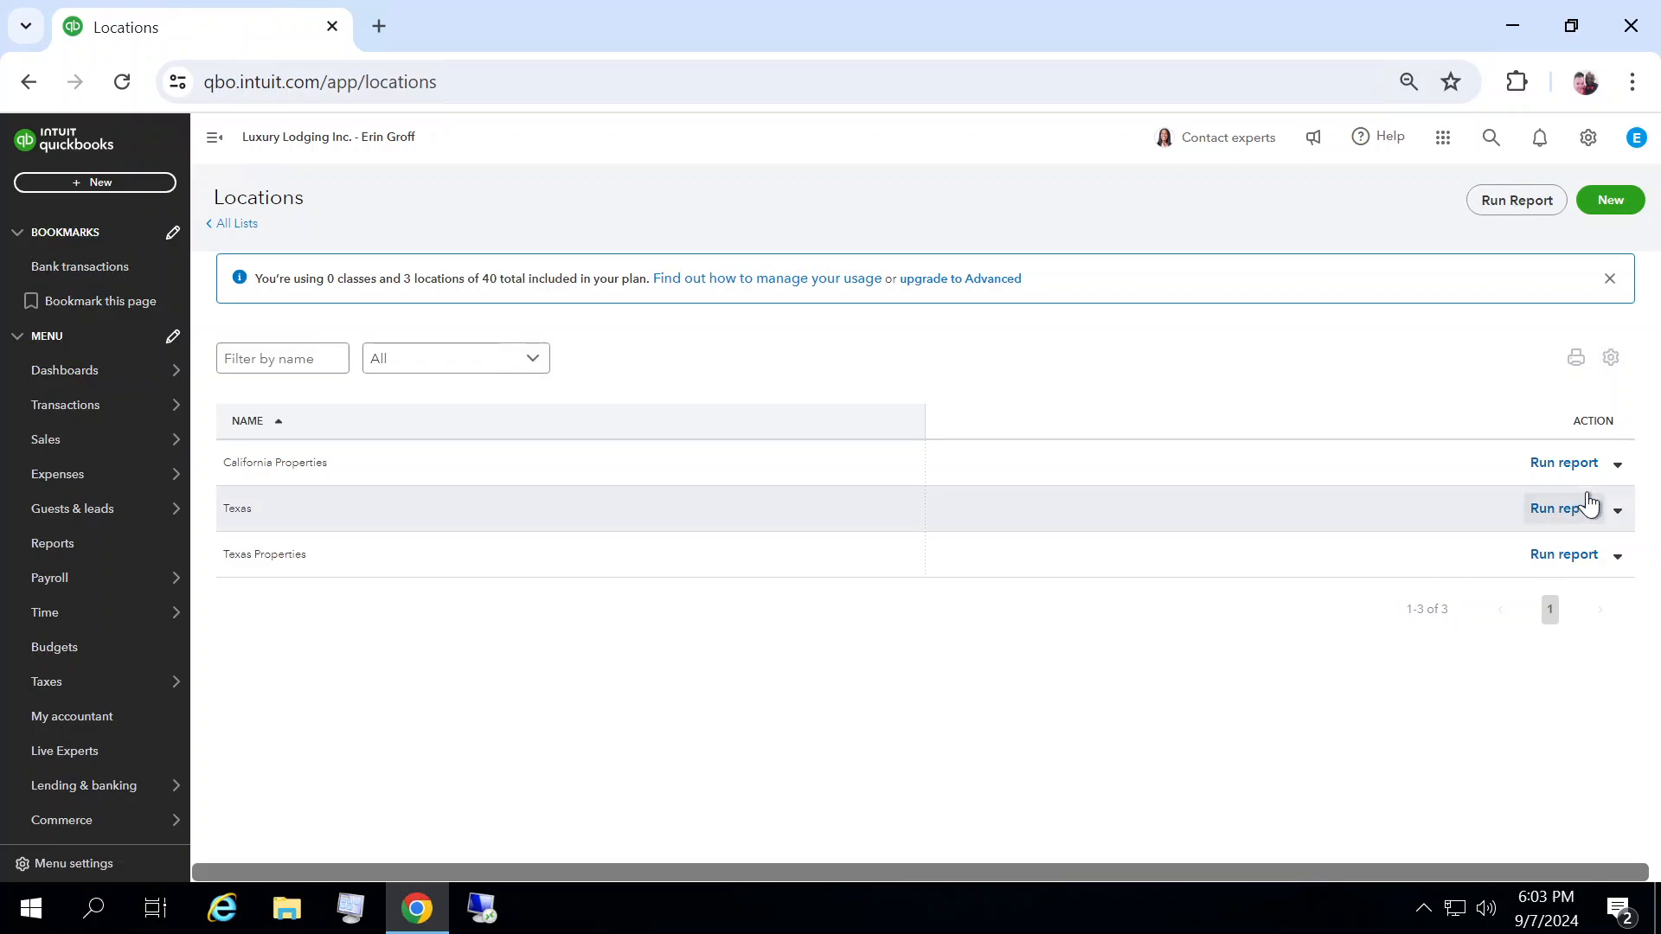
{"action": "left_click", "coordinate": [1617, 512]}
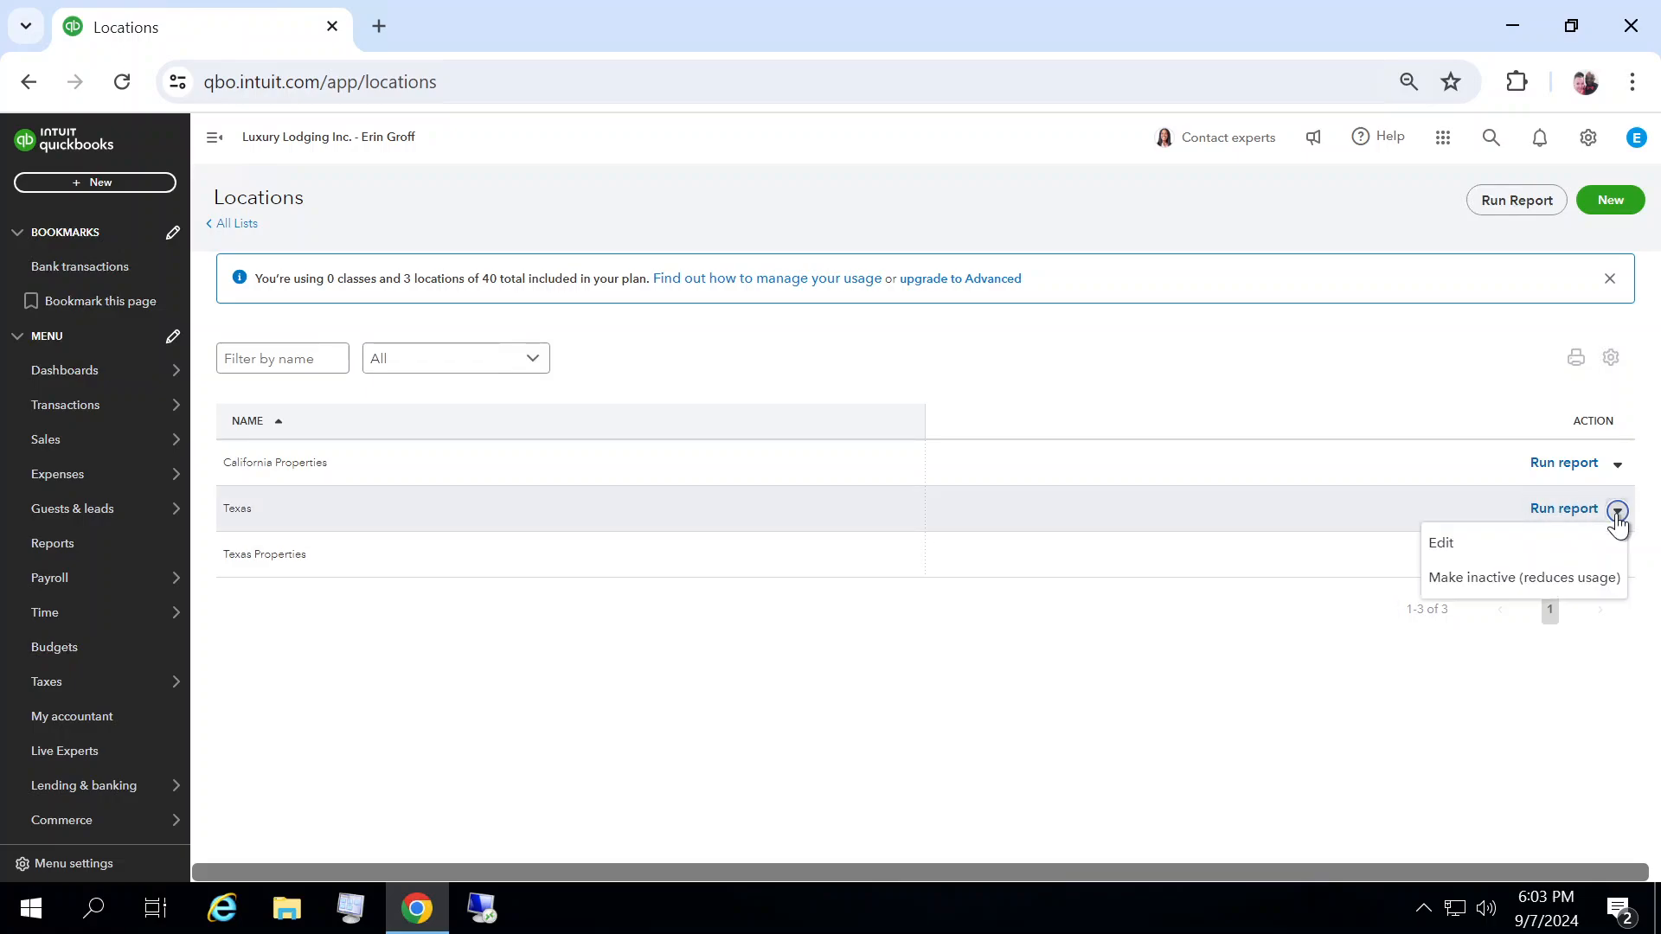
{"action": "left_click", "coordinate": [1449, 581]}
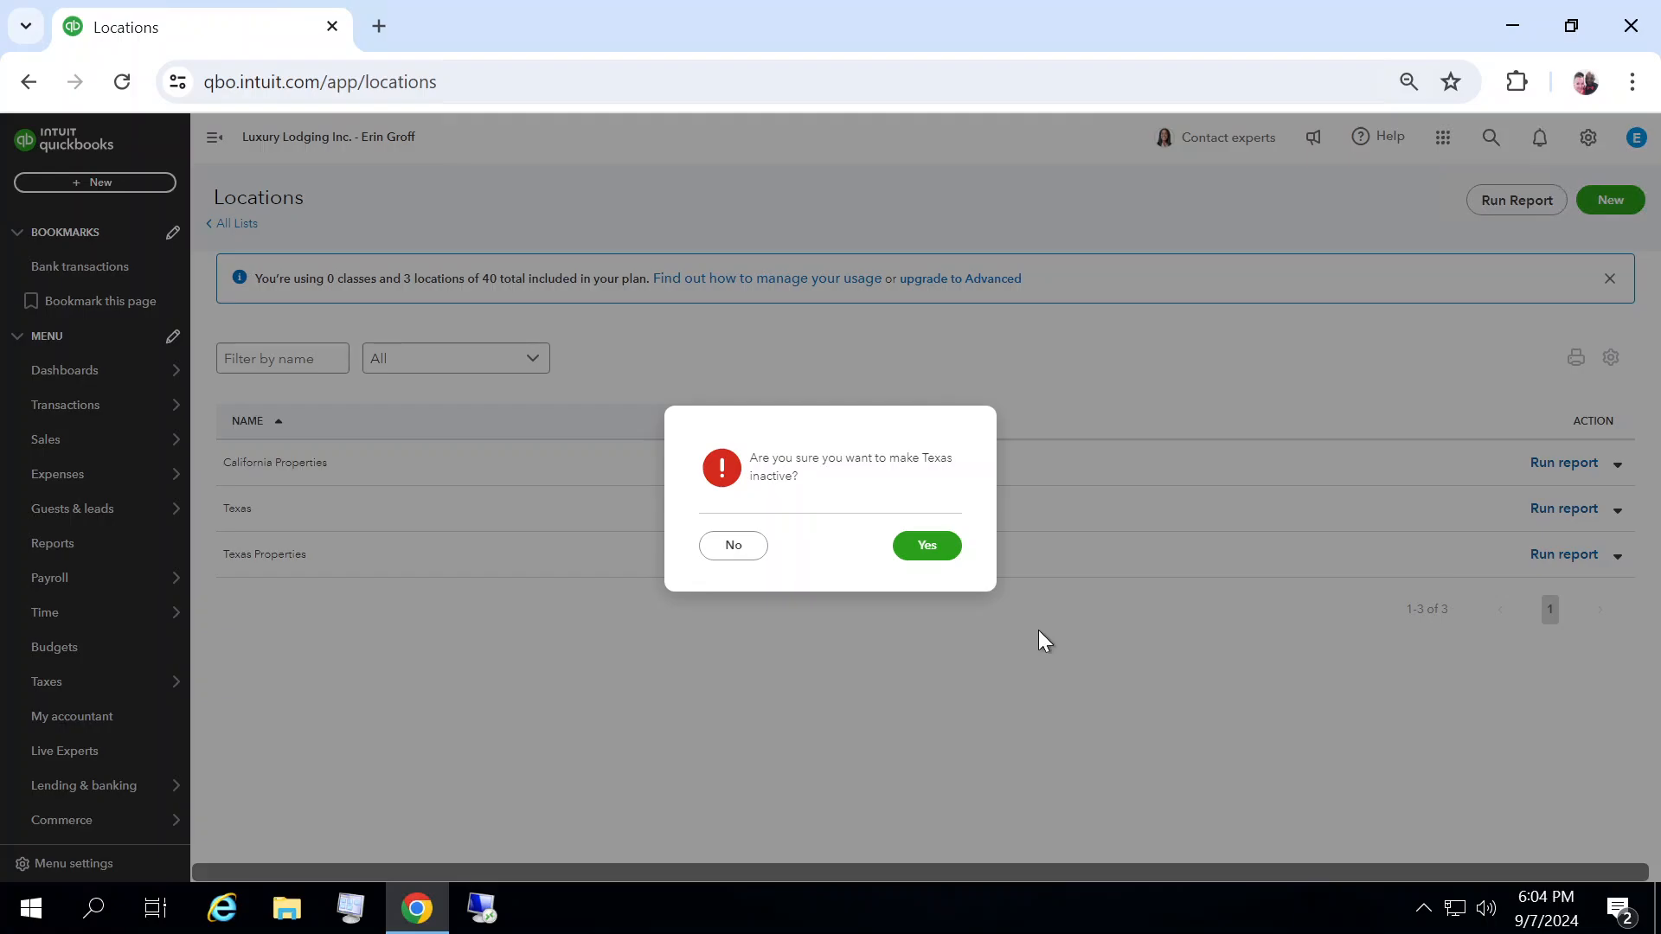
{"action": "left_click", "coordinate": [929, 546]}
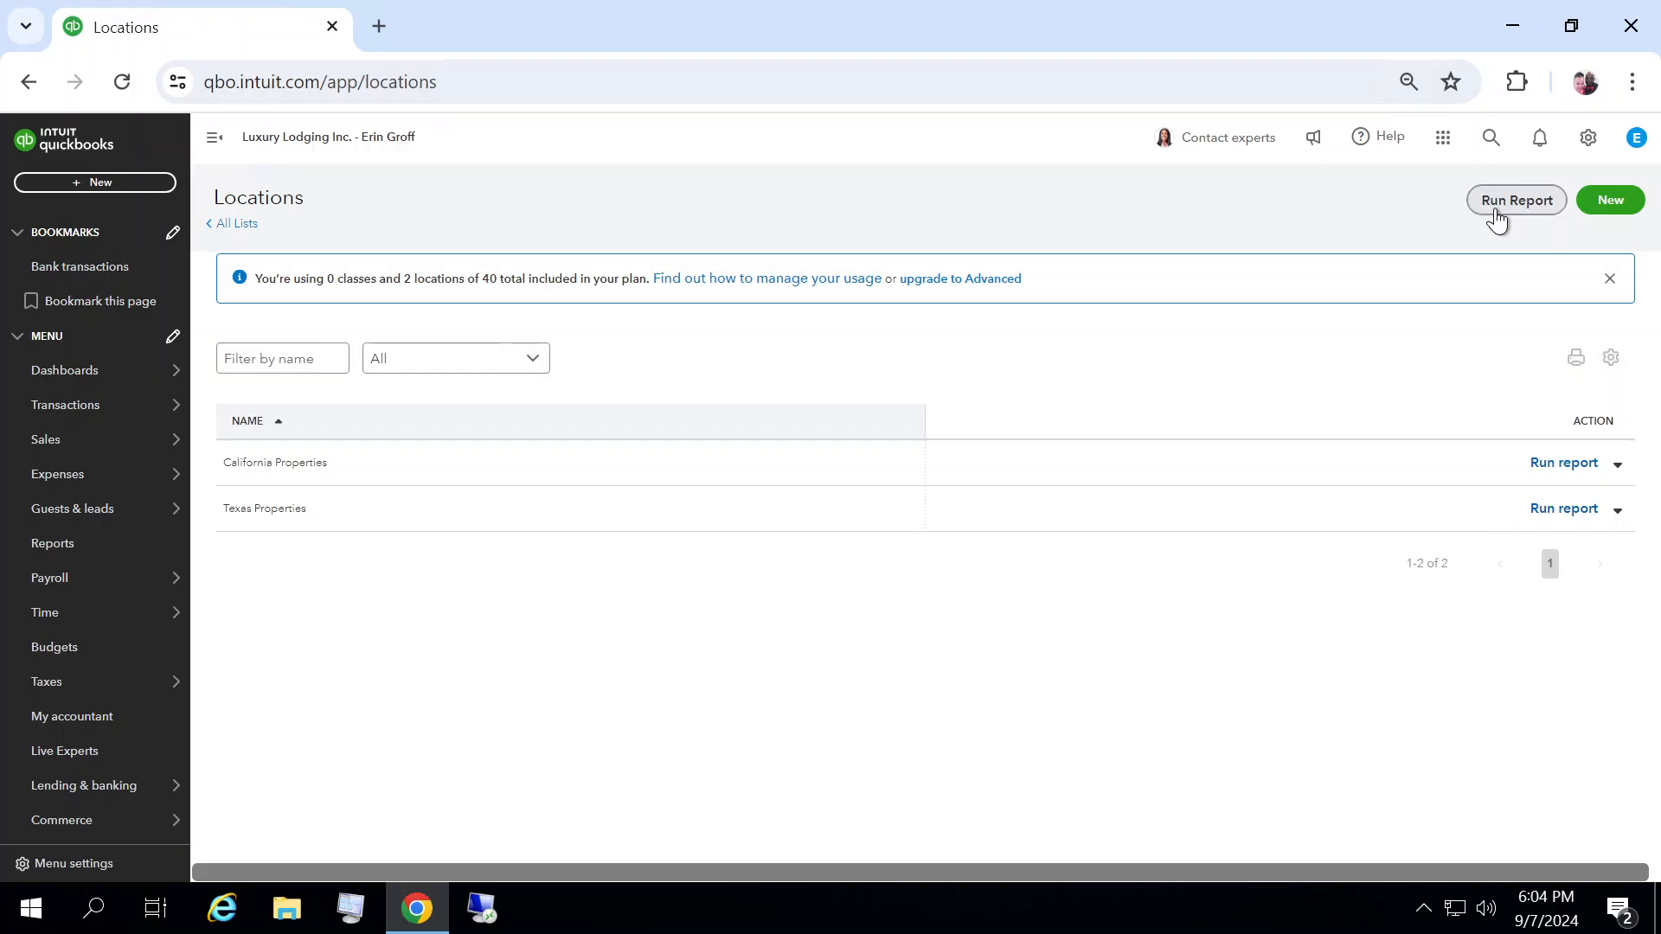
Step: Start a new invoice to review the available location choices, then close it without saving
{"action": "left_click", "coordinate": [101, 183]}
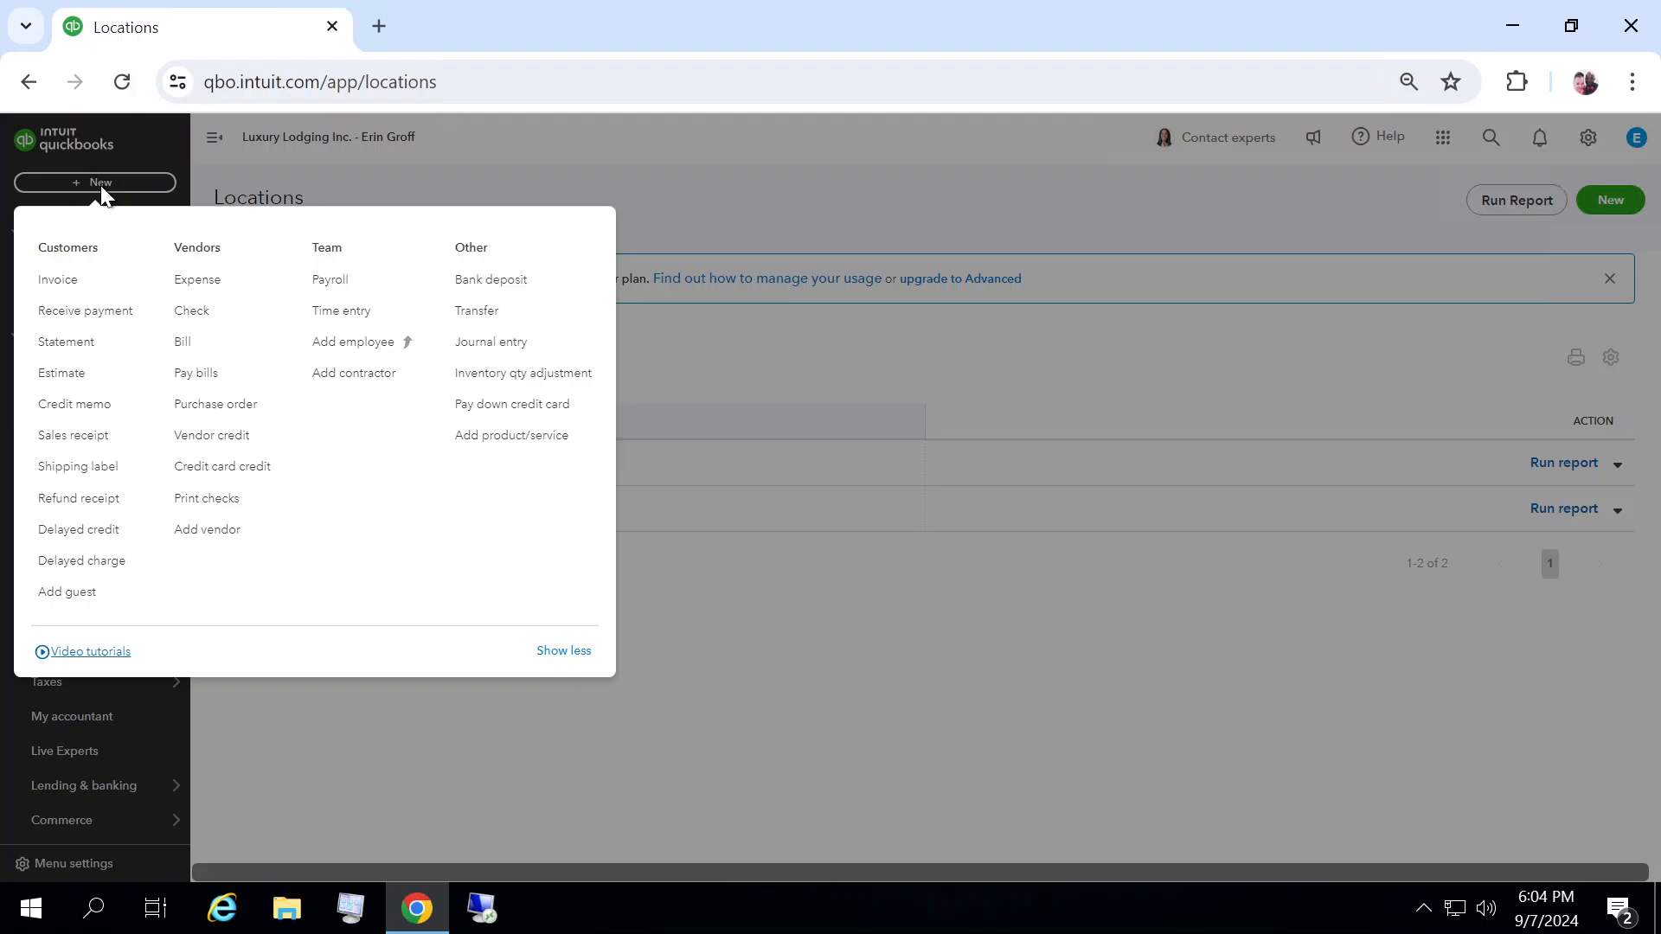
{"action": "left_click", "coordinate": [67, 288]}
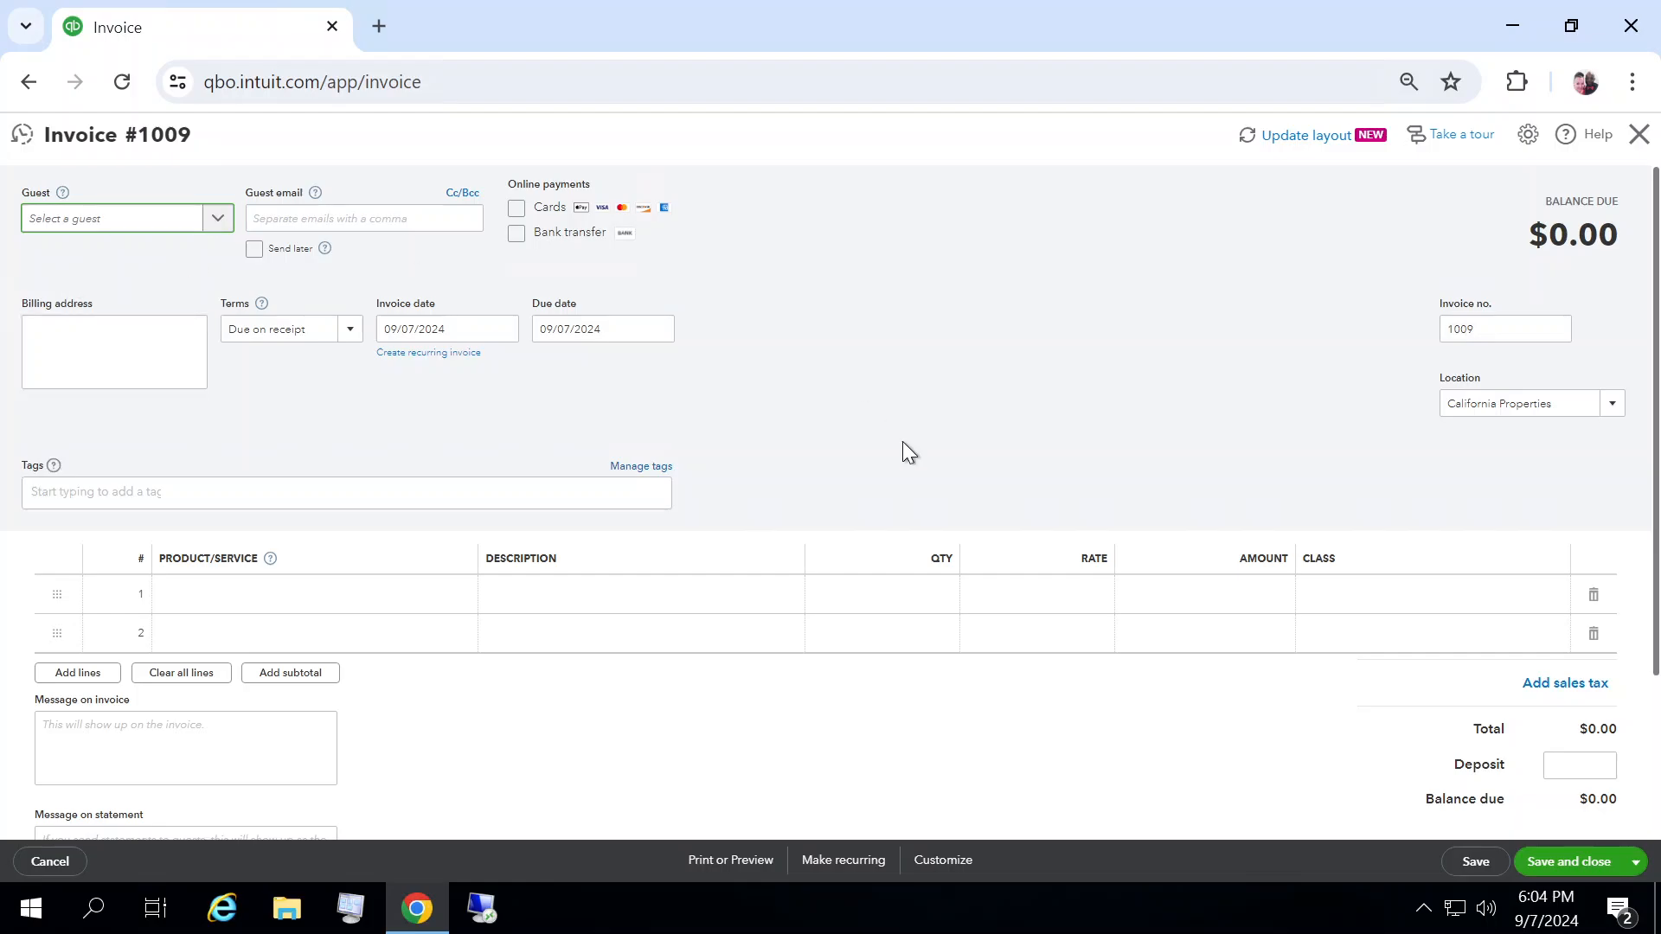
{"action": "left_click", "coordinate": [1614, 405]}
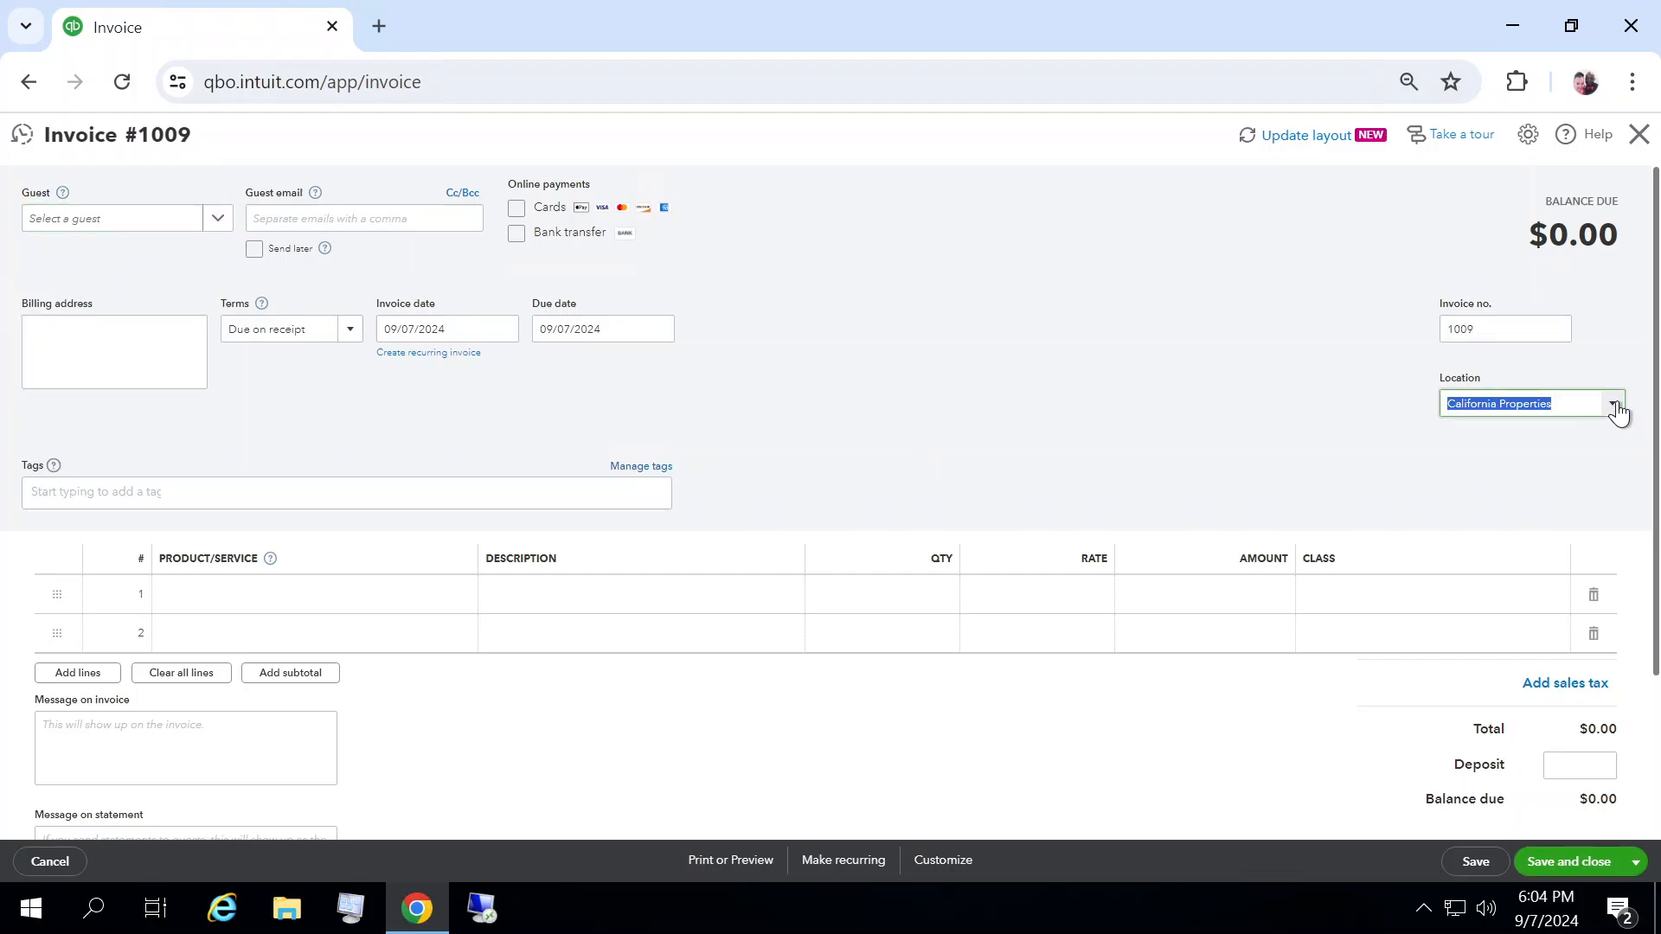
{"action": "left_click", "coordinate": [1434, 467]}
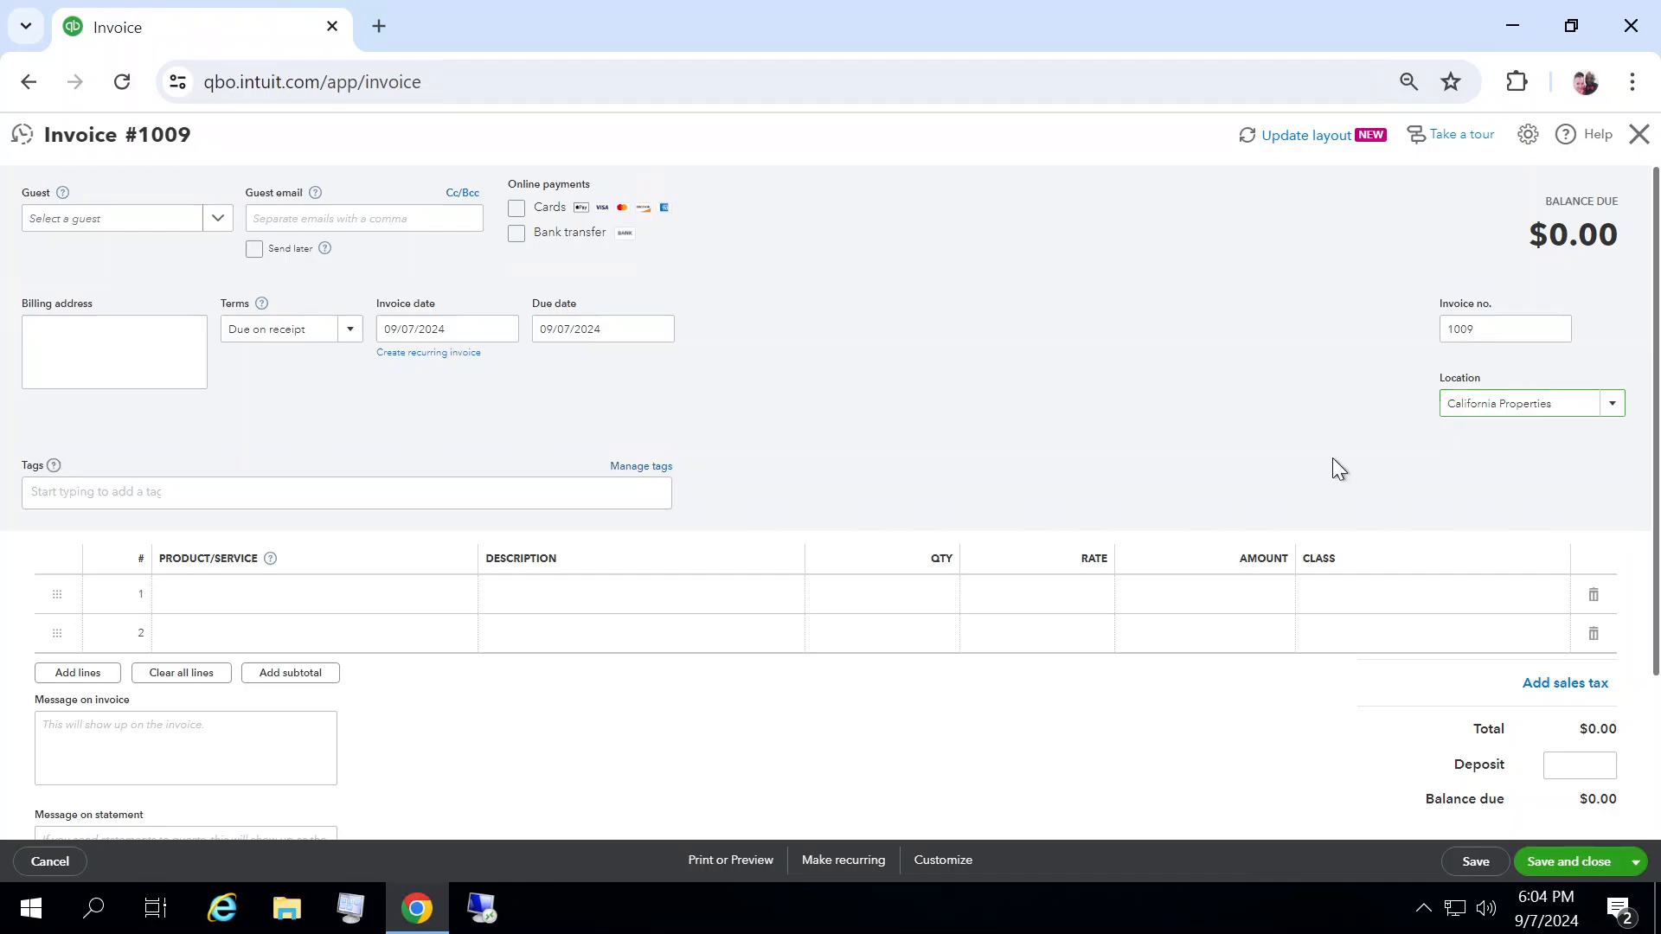
{"action": "left_click", "coordinate": [1615, 405]}
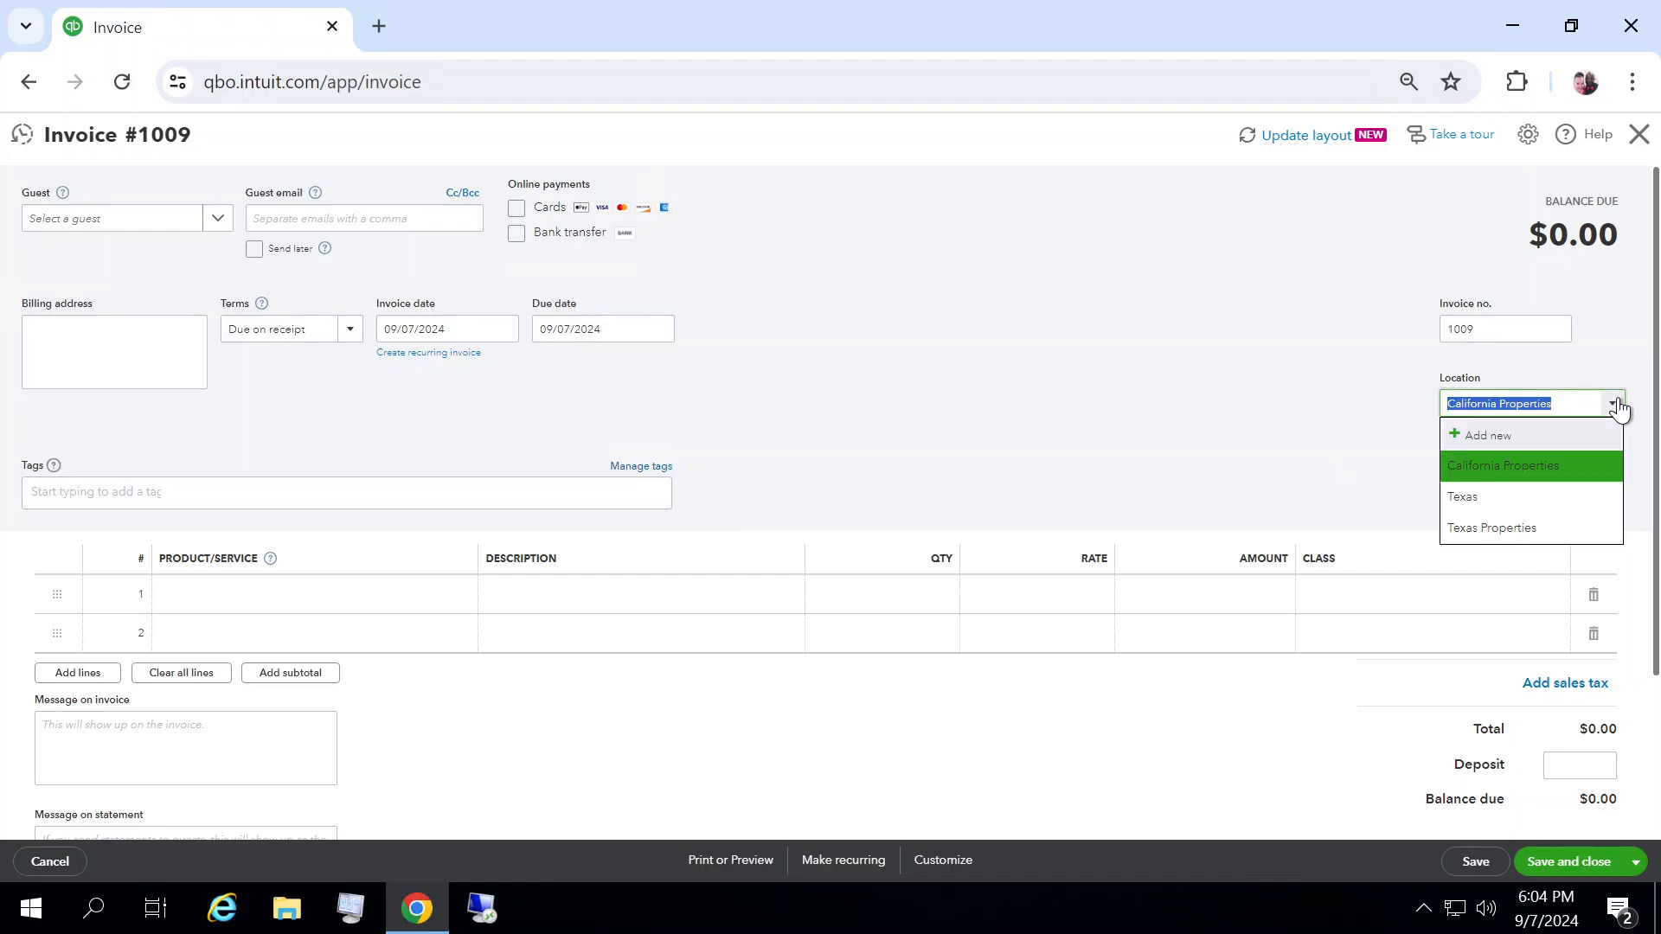
{"action": "left_click", "coordinate": [1223, 386]}
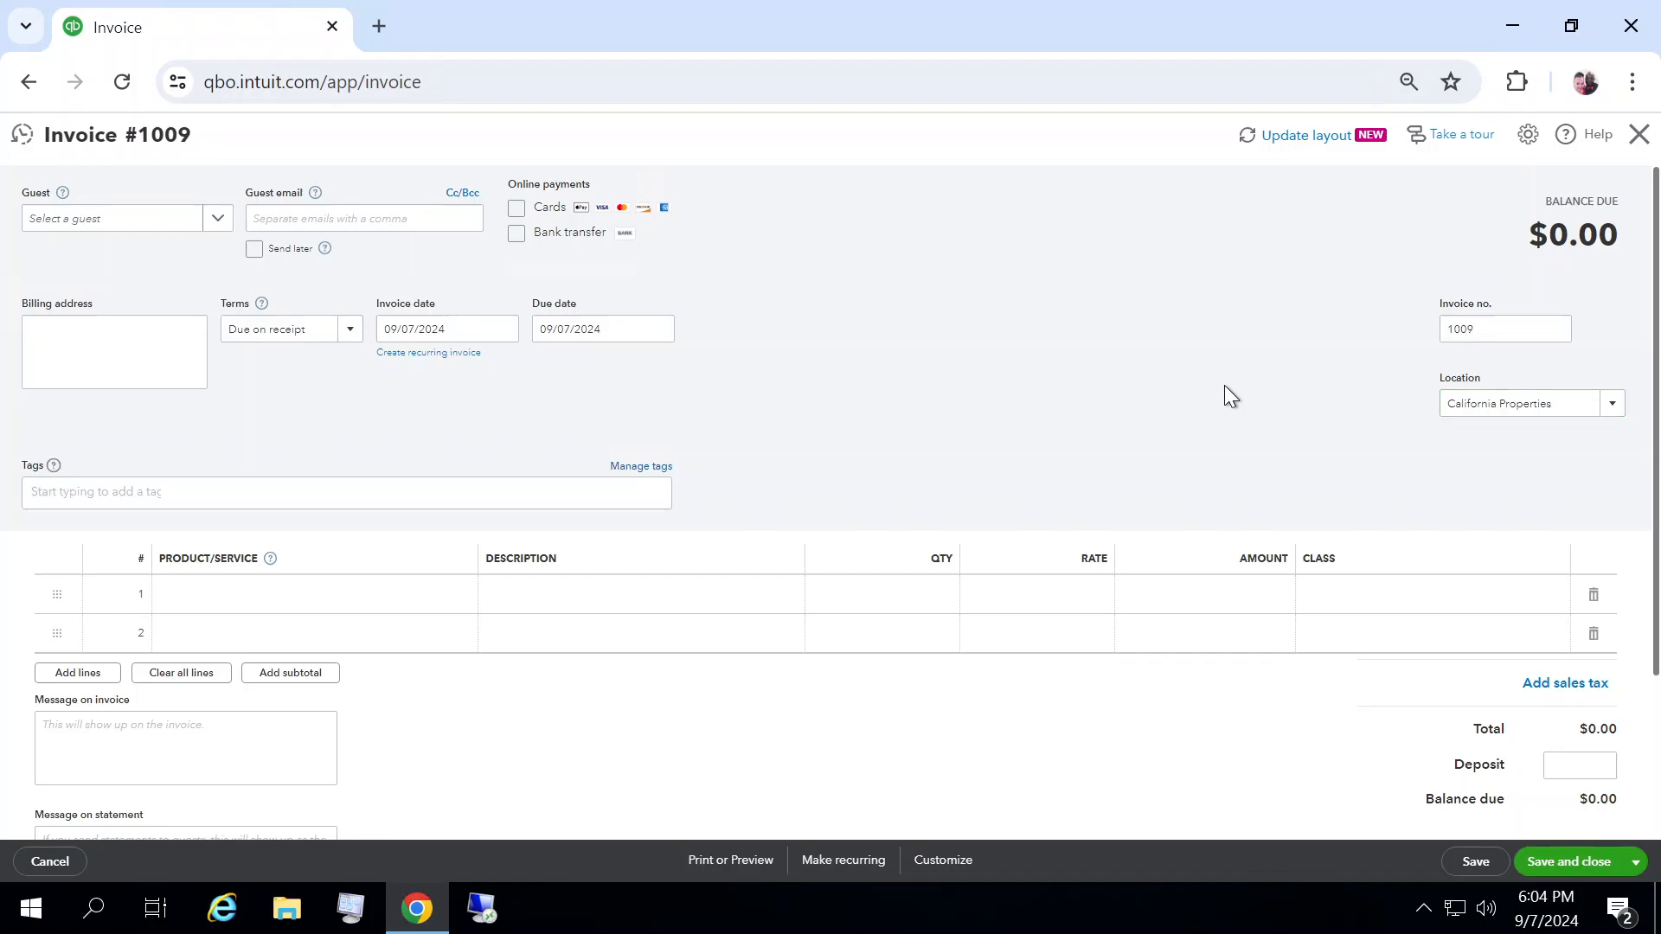
{"action": "left_click", "coordinate": [1639, 134]}
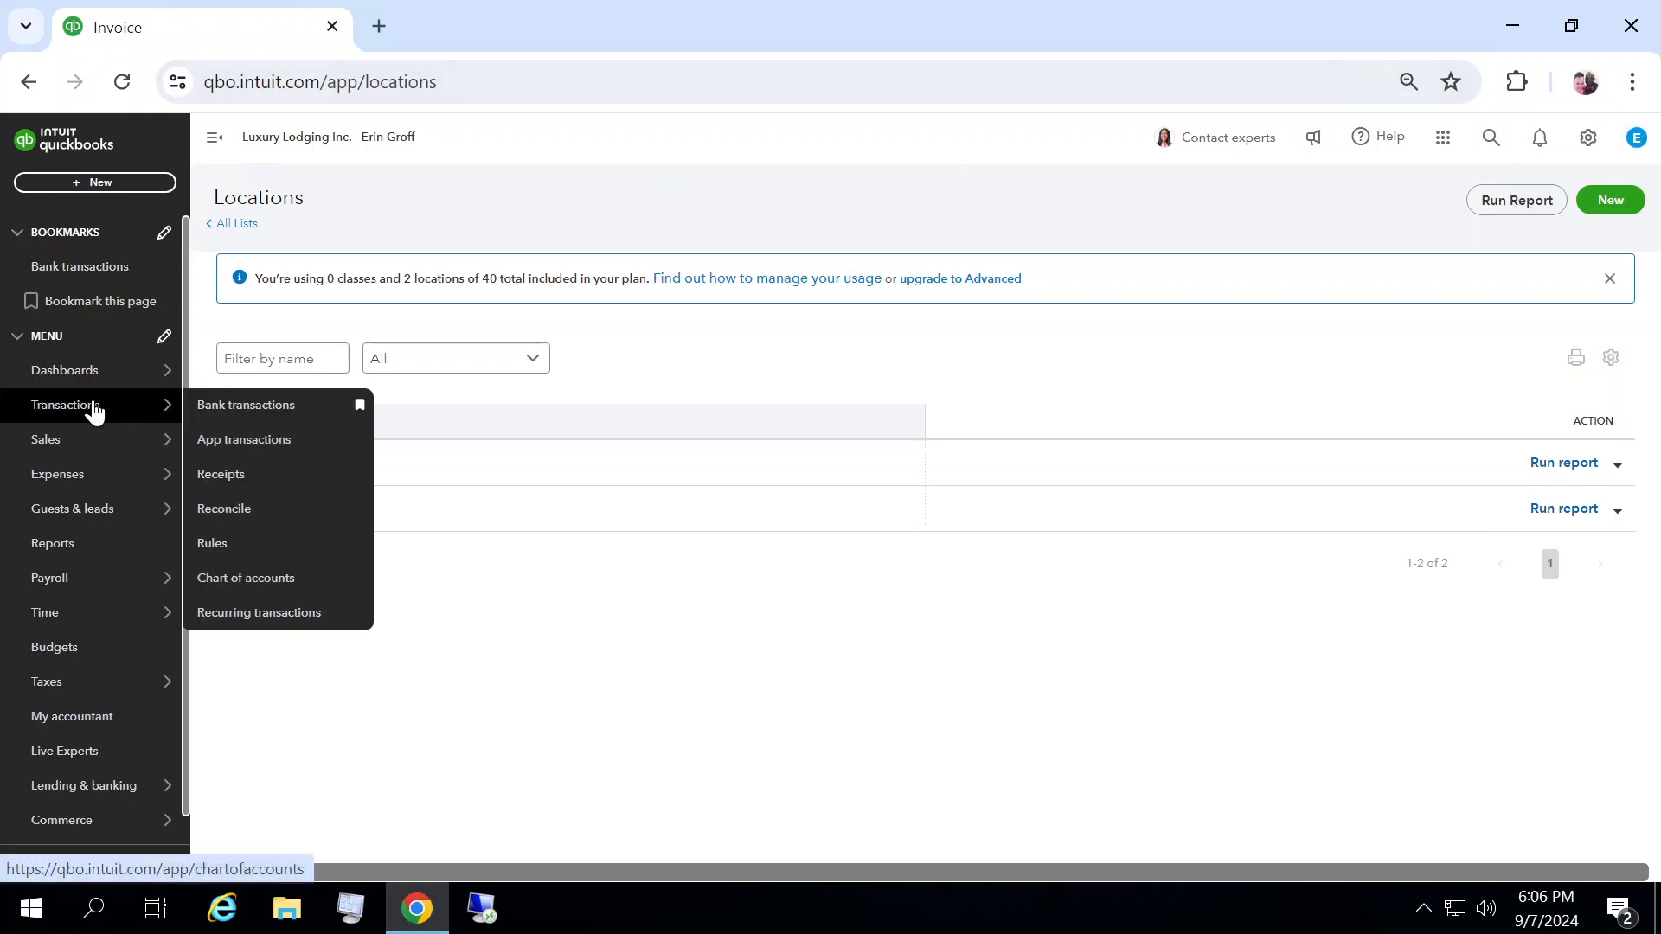
Step: Open the Sales by Guest Type Detail report from the standard reports
{"action": "mouse_move", "coordinate": [52, 519]}
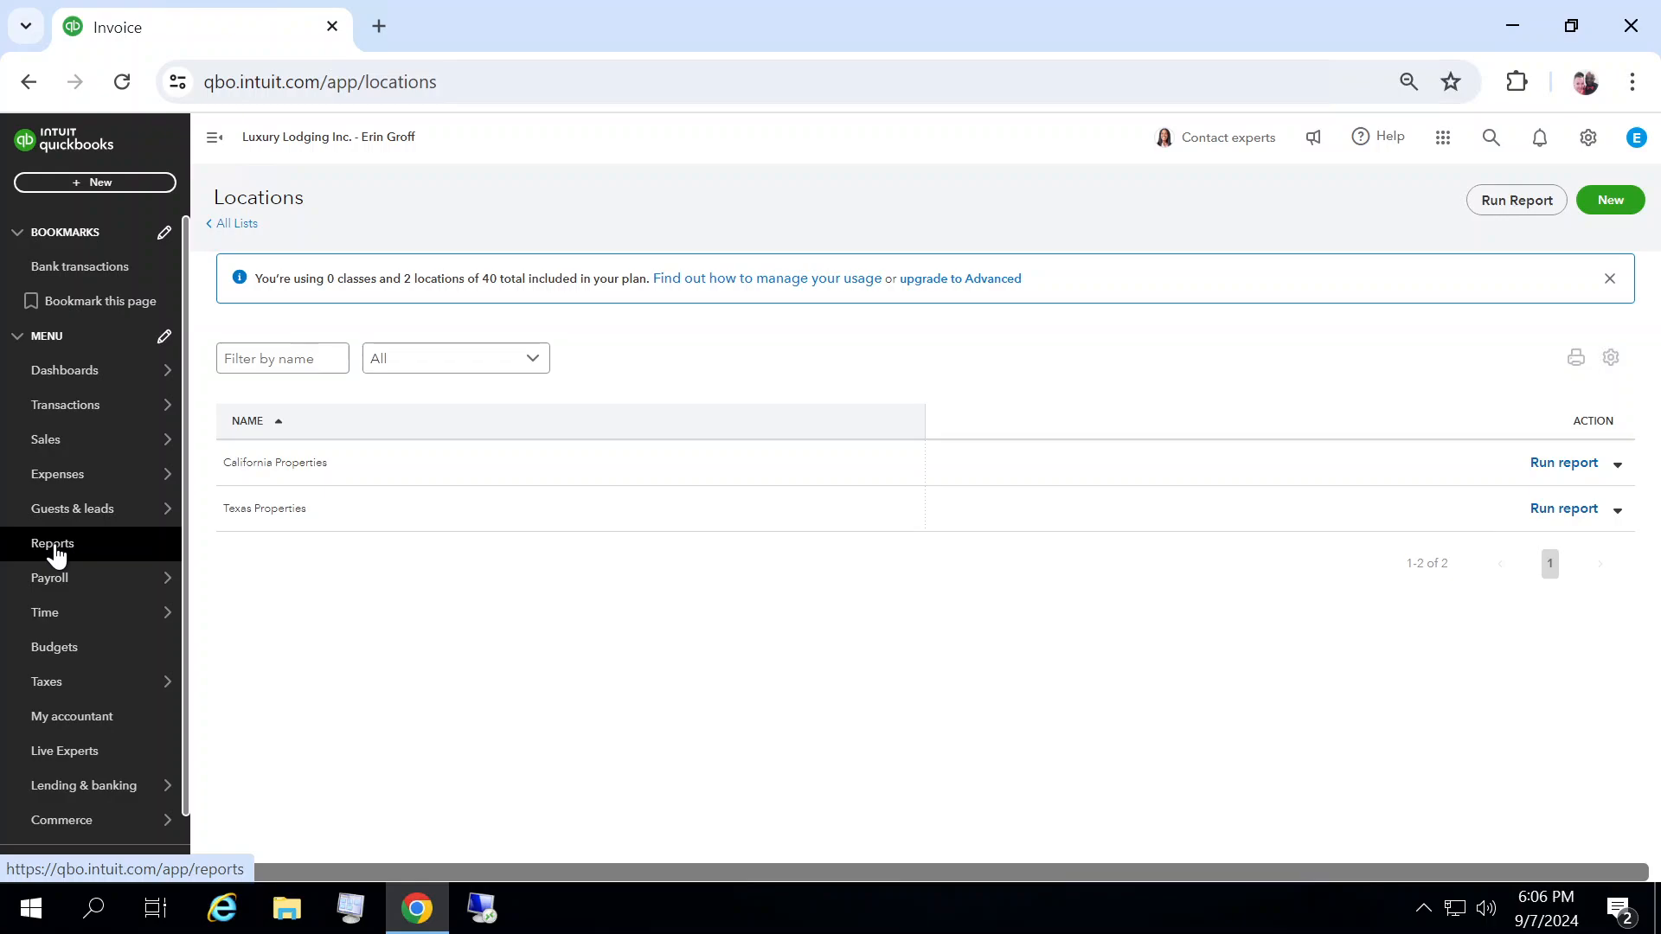
{"action": "left_click", "coordinate": [52, 543]}
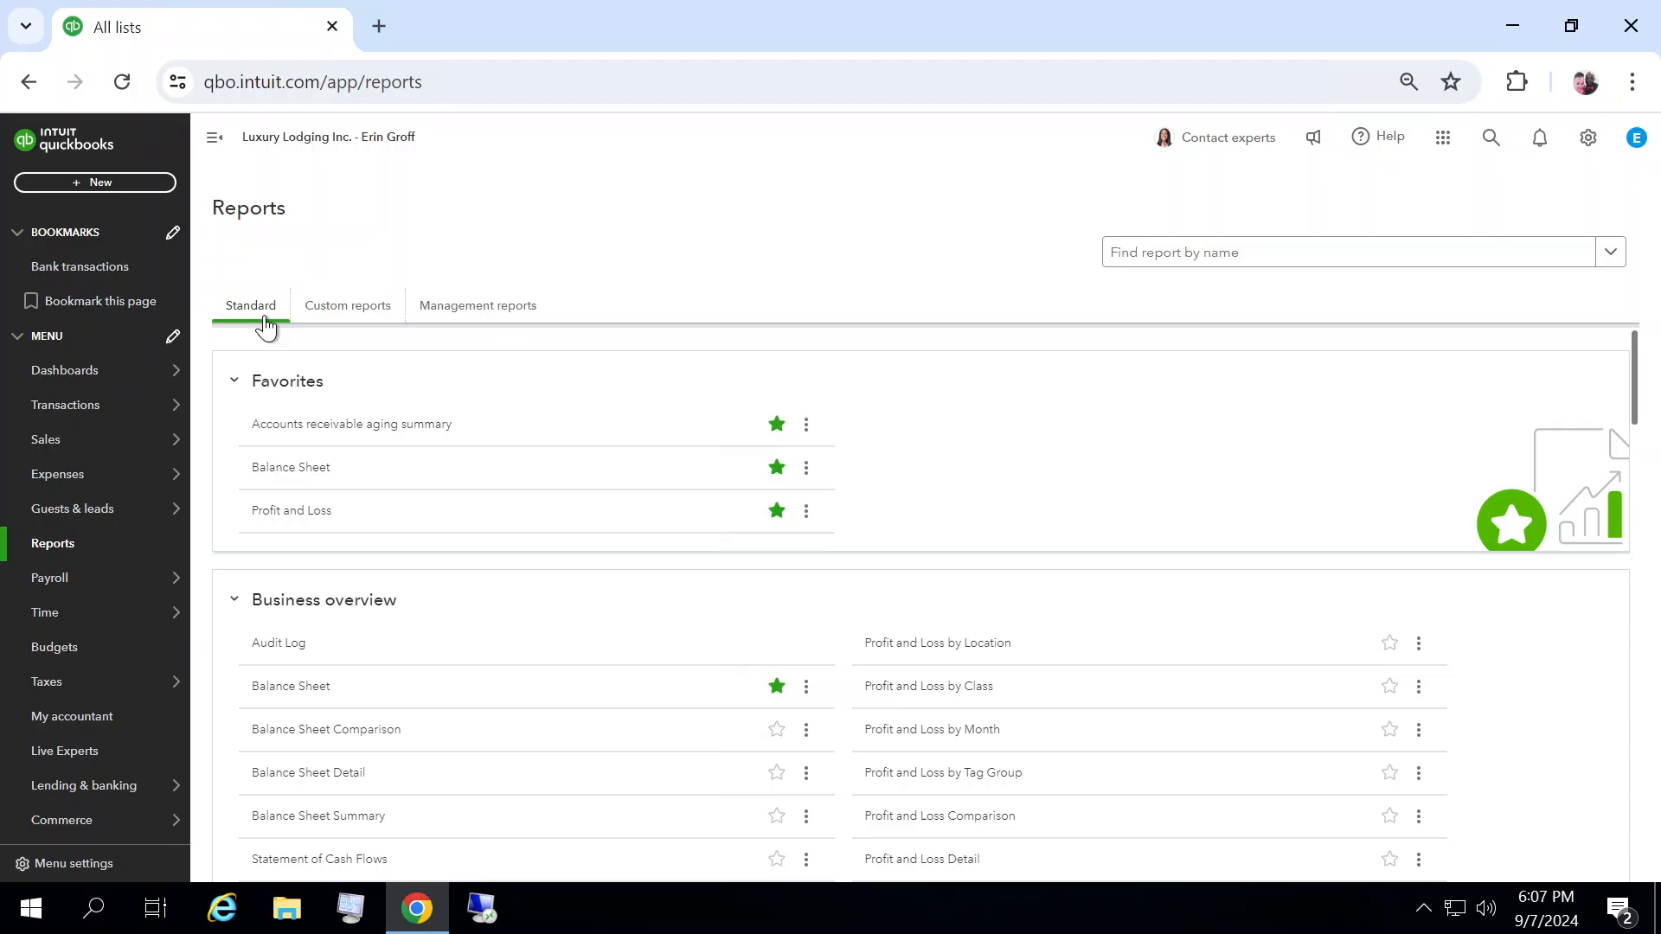
{"action": "left_click", "coordinate": [342, 327]}
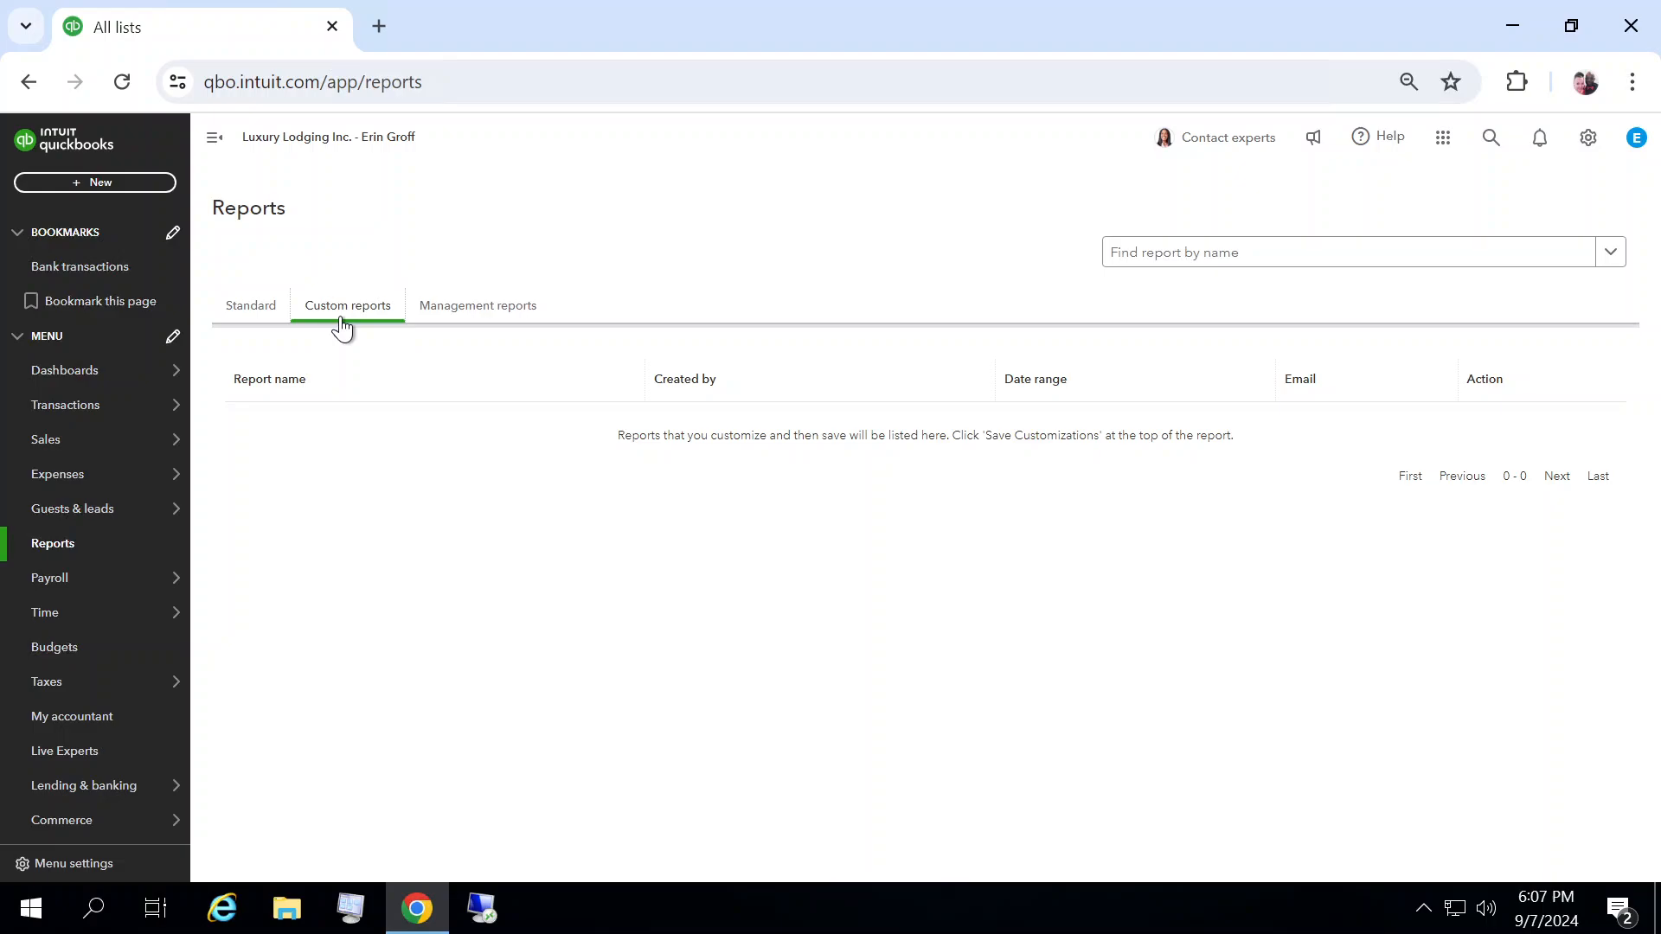
{"action": "left_click", "coordinate": [450, 320]}
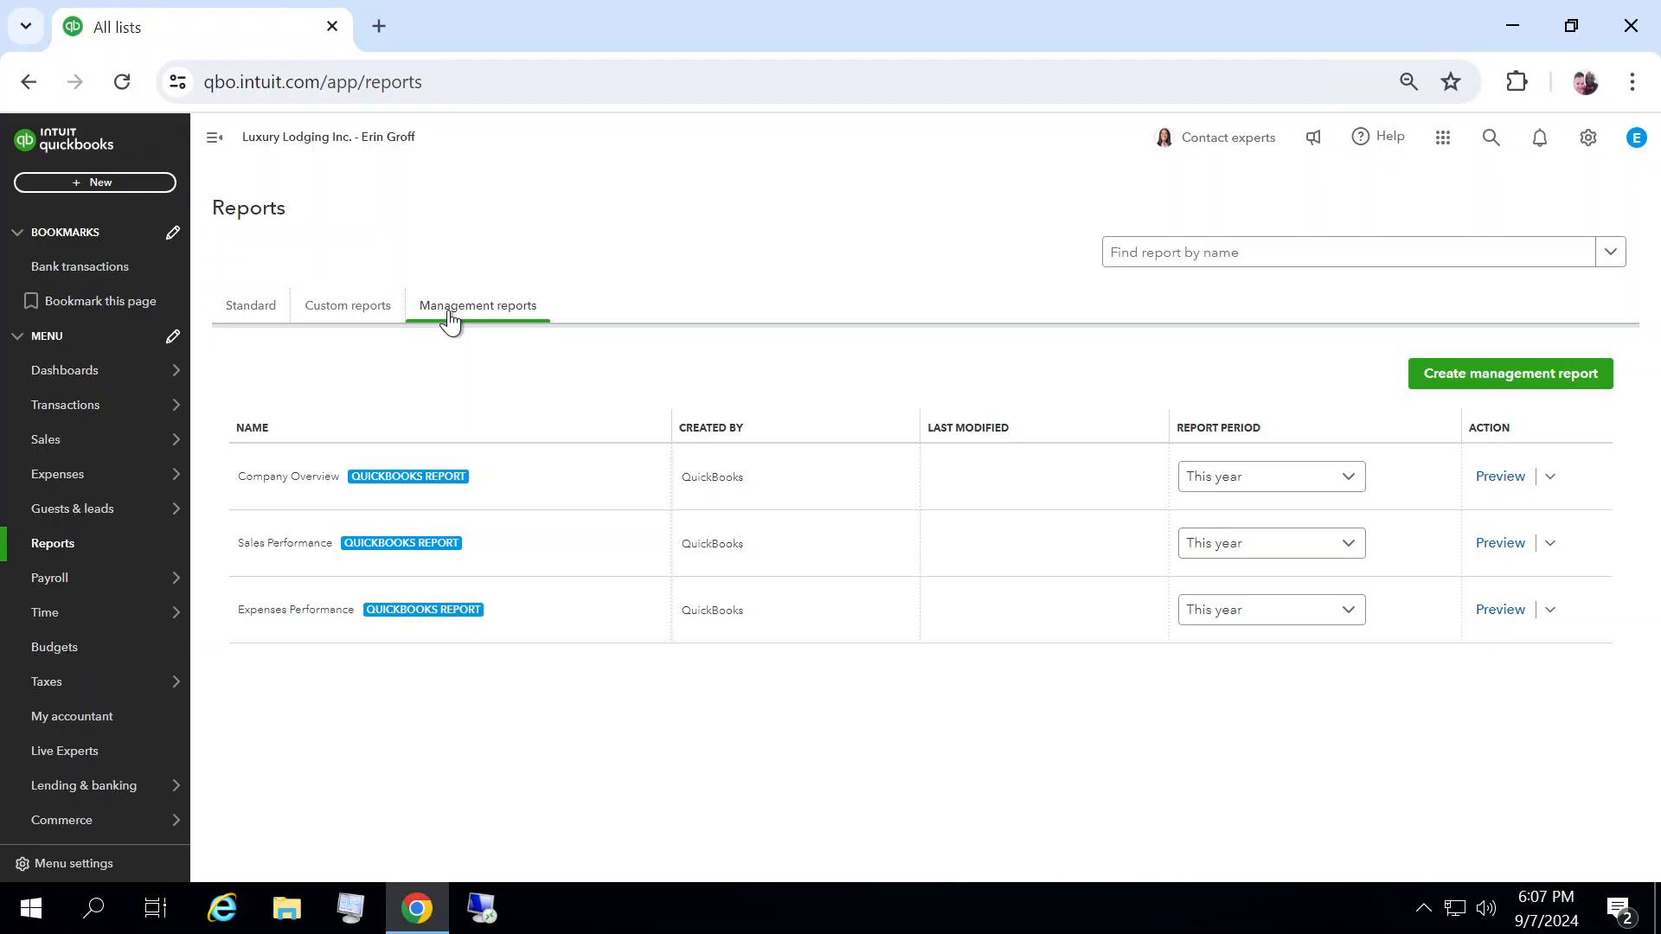
{"action": "left_click", "coordinate": [255, 316]}
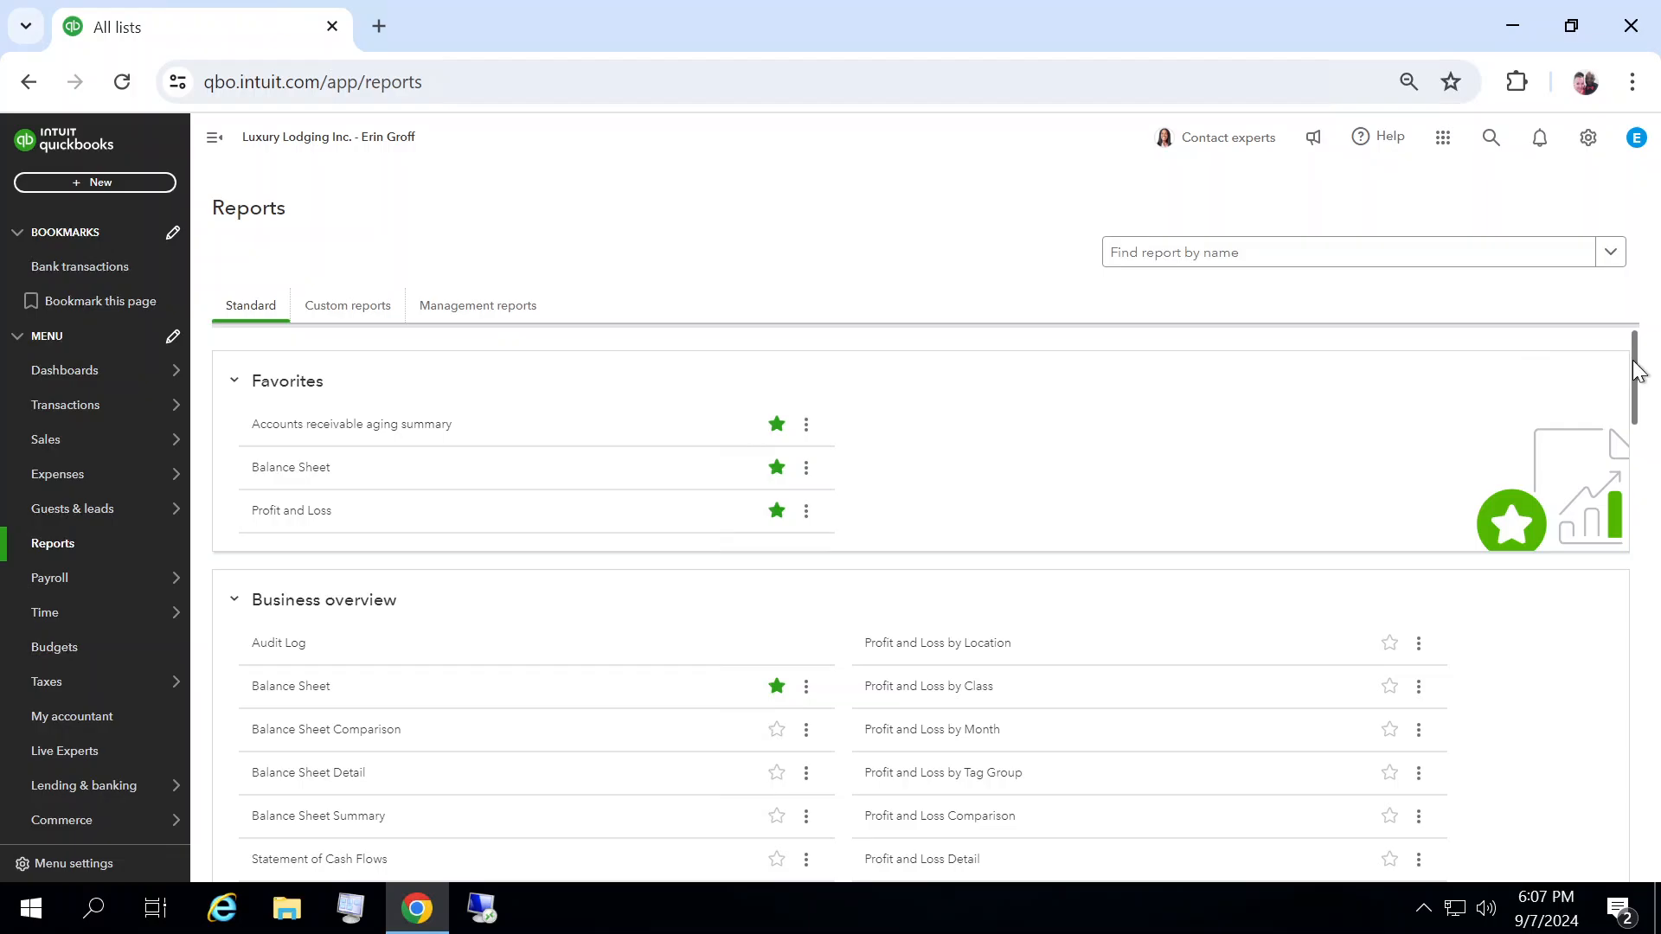
{"action": "left_click_drag", "start_coordinate": [1635, 367], "coordinate": [1657, 551]}
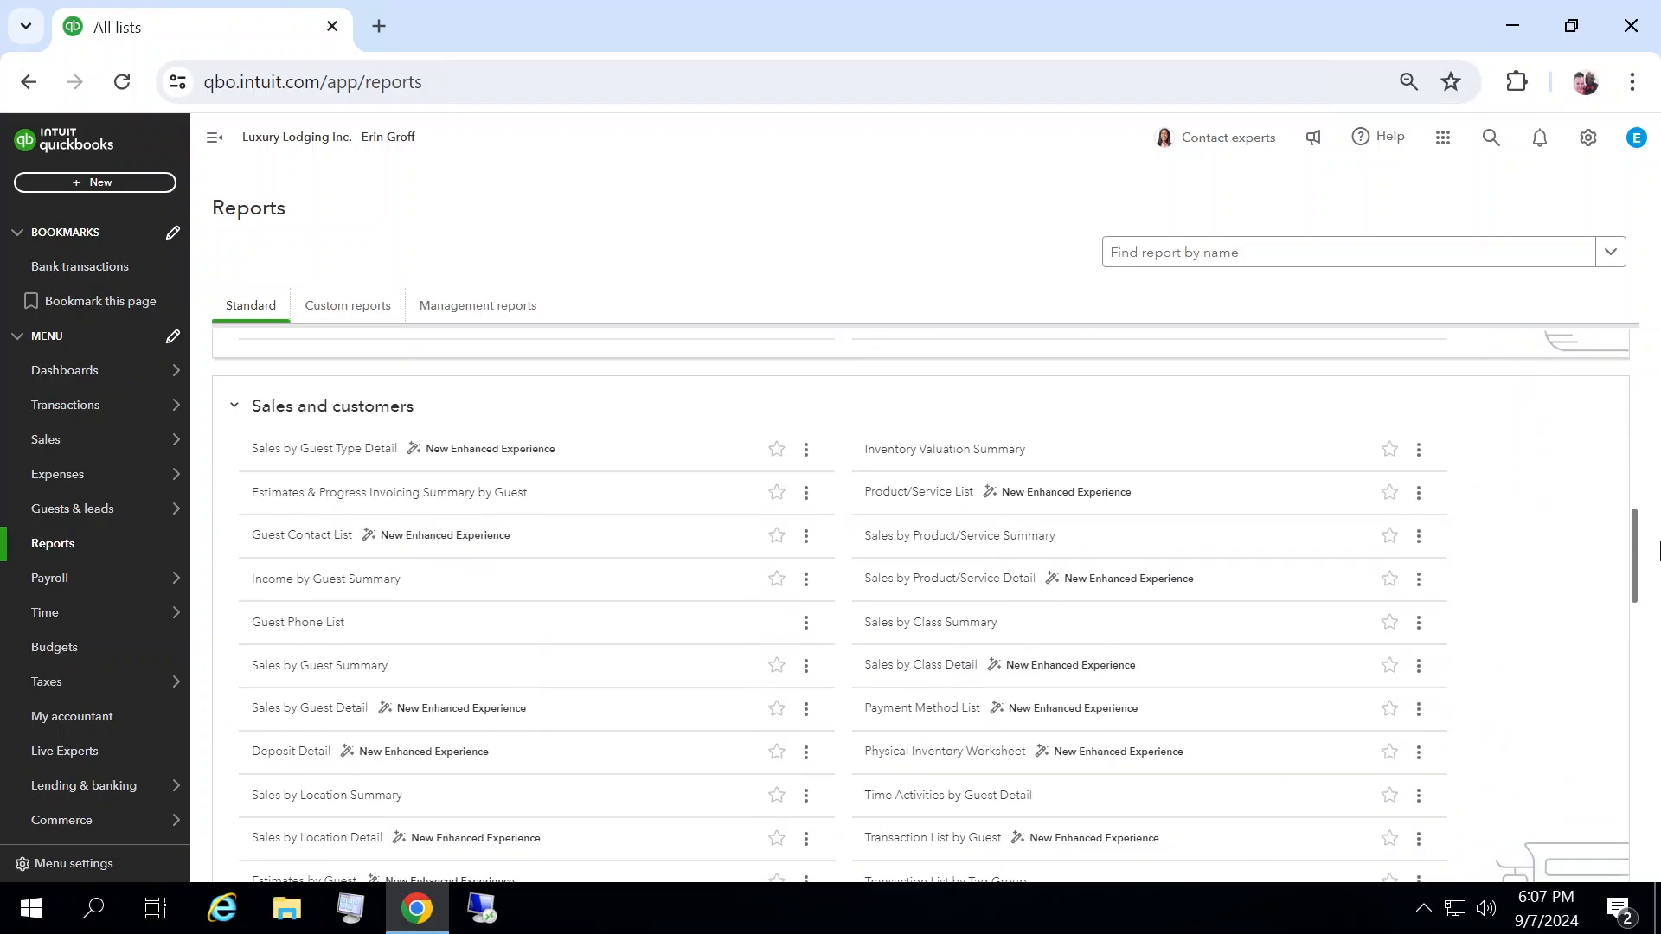
{"action": "left_click", "coordinate": [314, 459]}
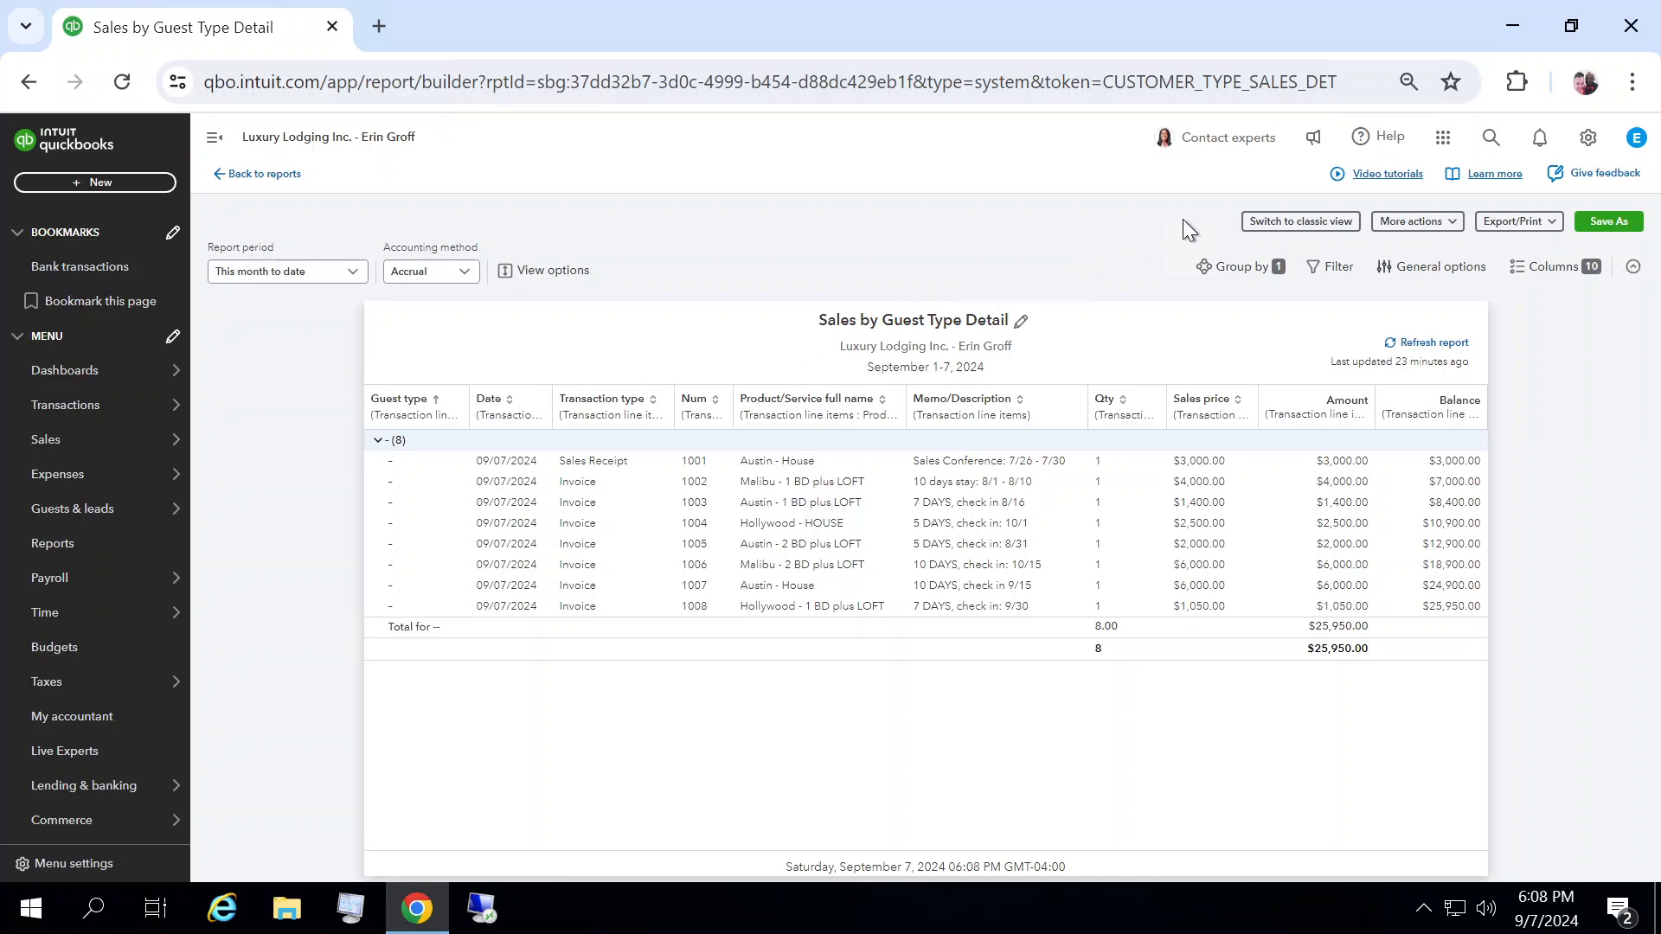
Step: Switch the report to classic view and add the Ref # and Payment Method columns
{"action": "left_click", "coordinate": [1271, 223]}
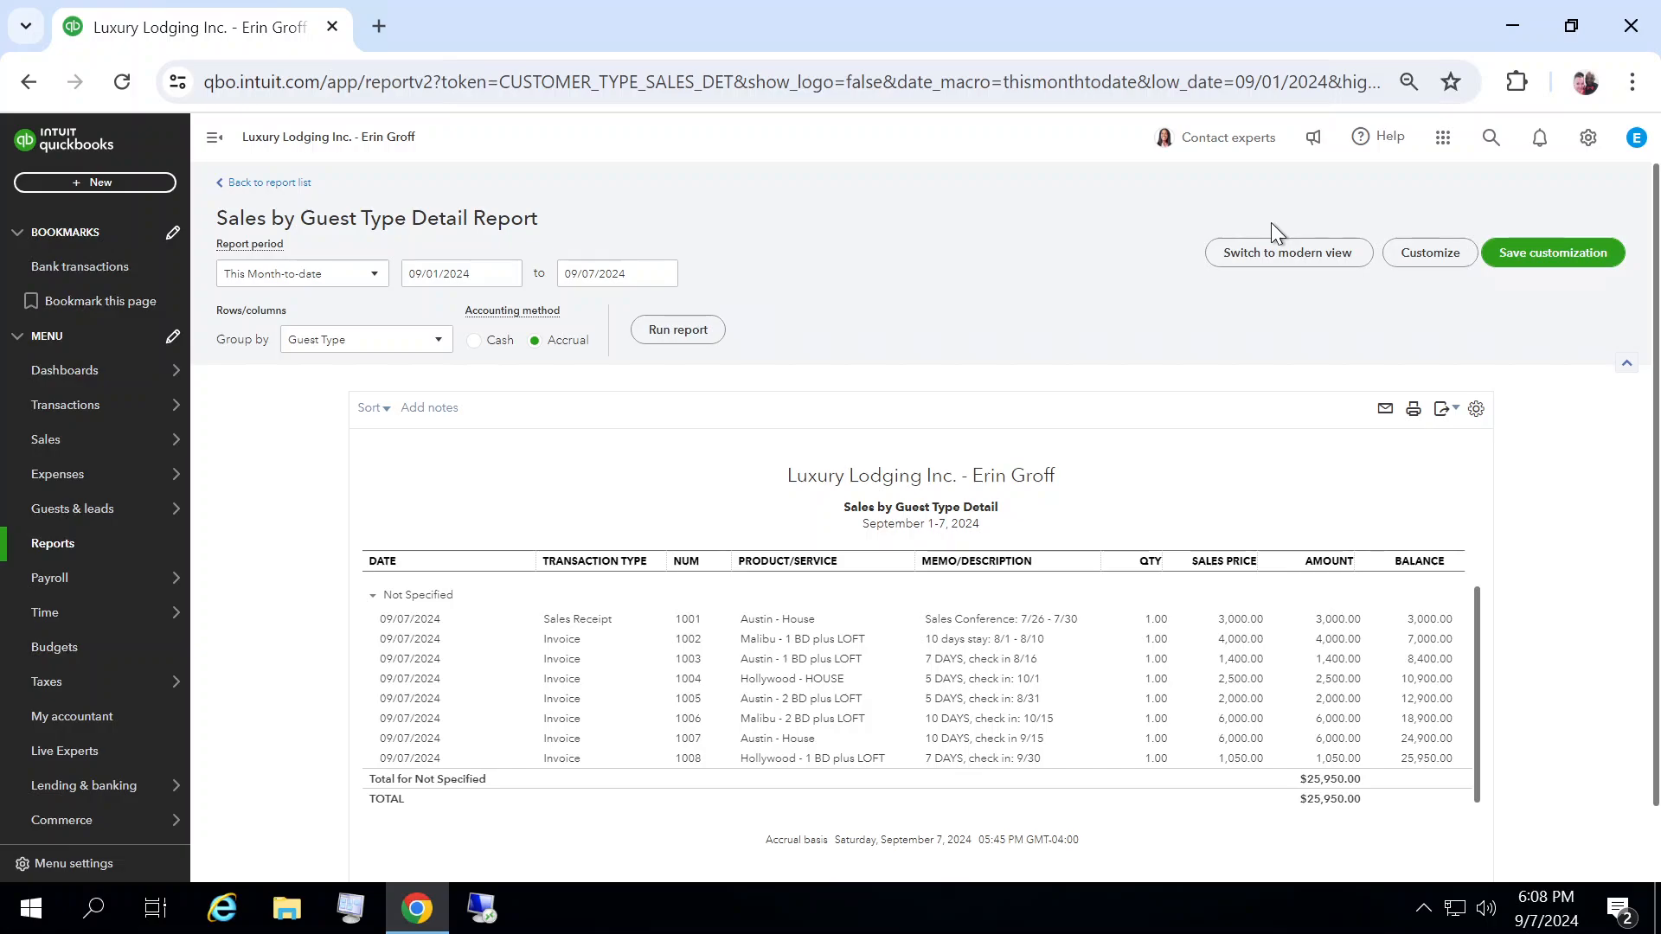
{"action": "left_click", "coordinate": [1475, 410]}
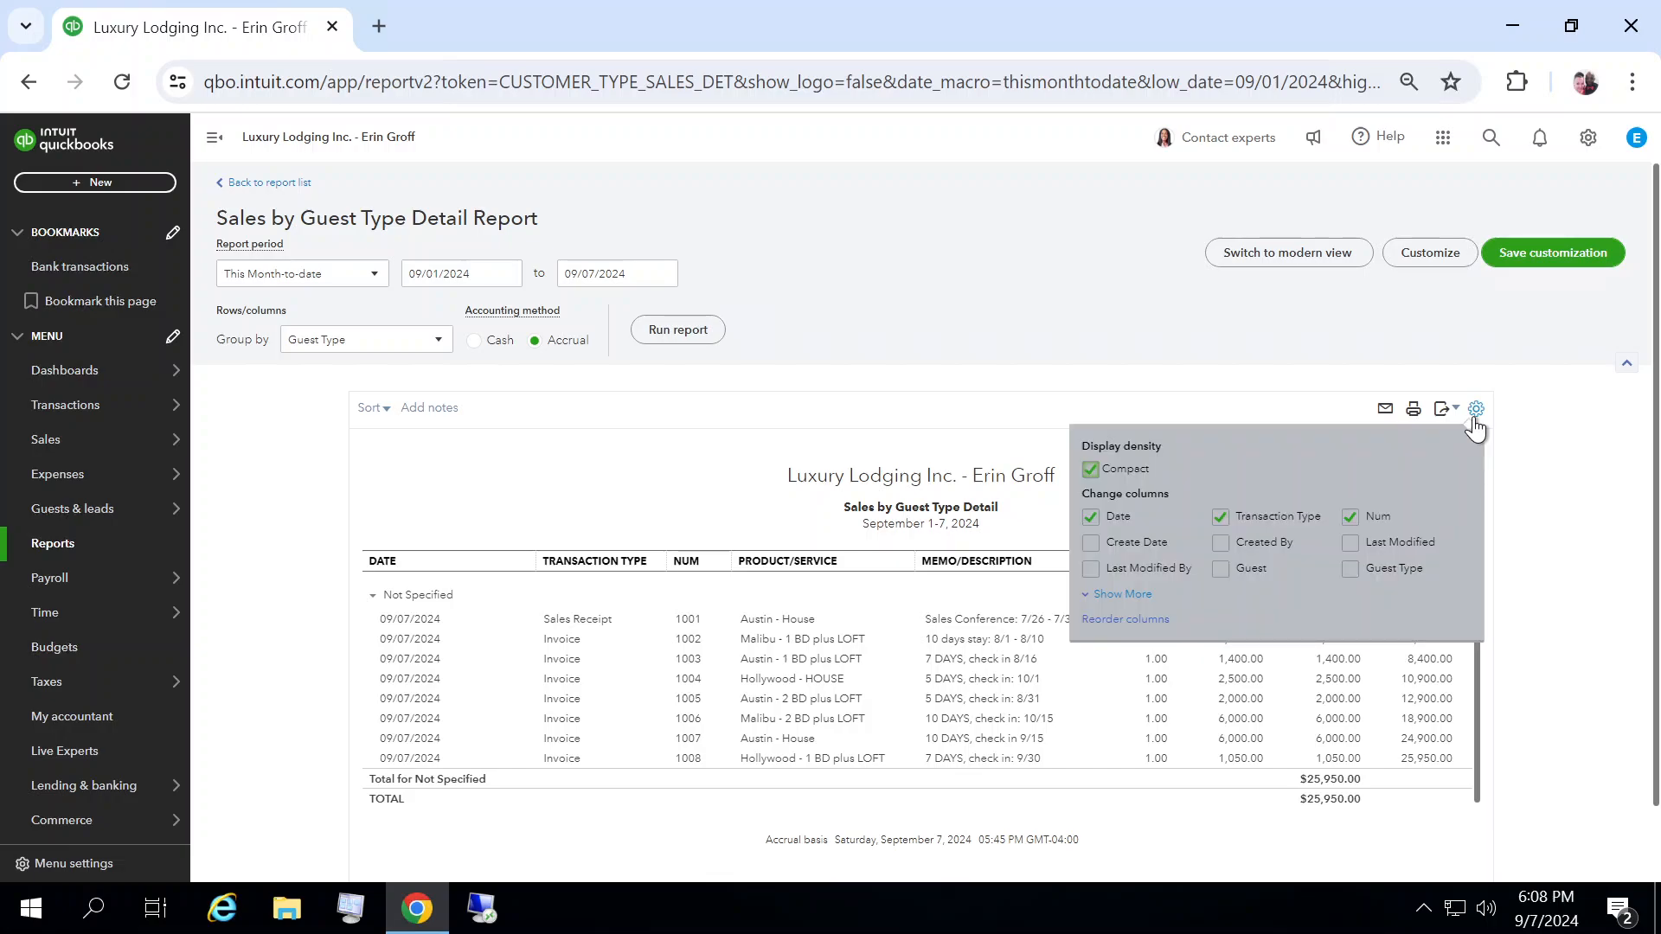
{"action": "left_click", "coordinate": [1130, 603]}
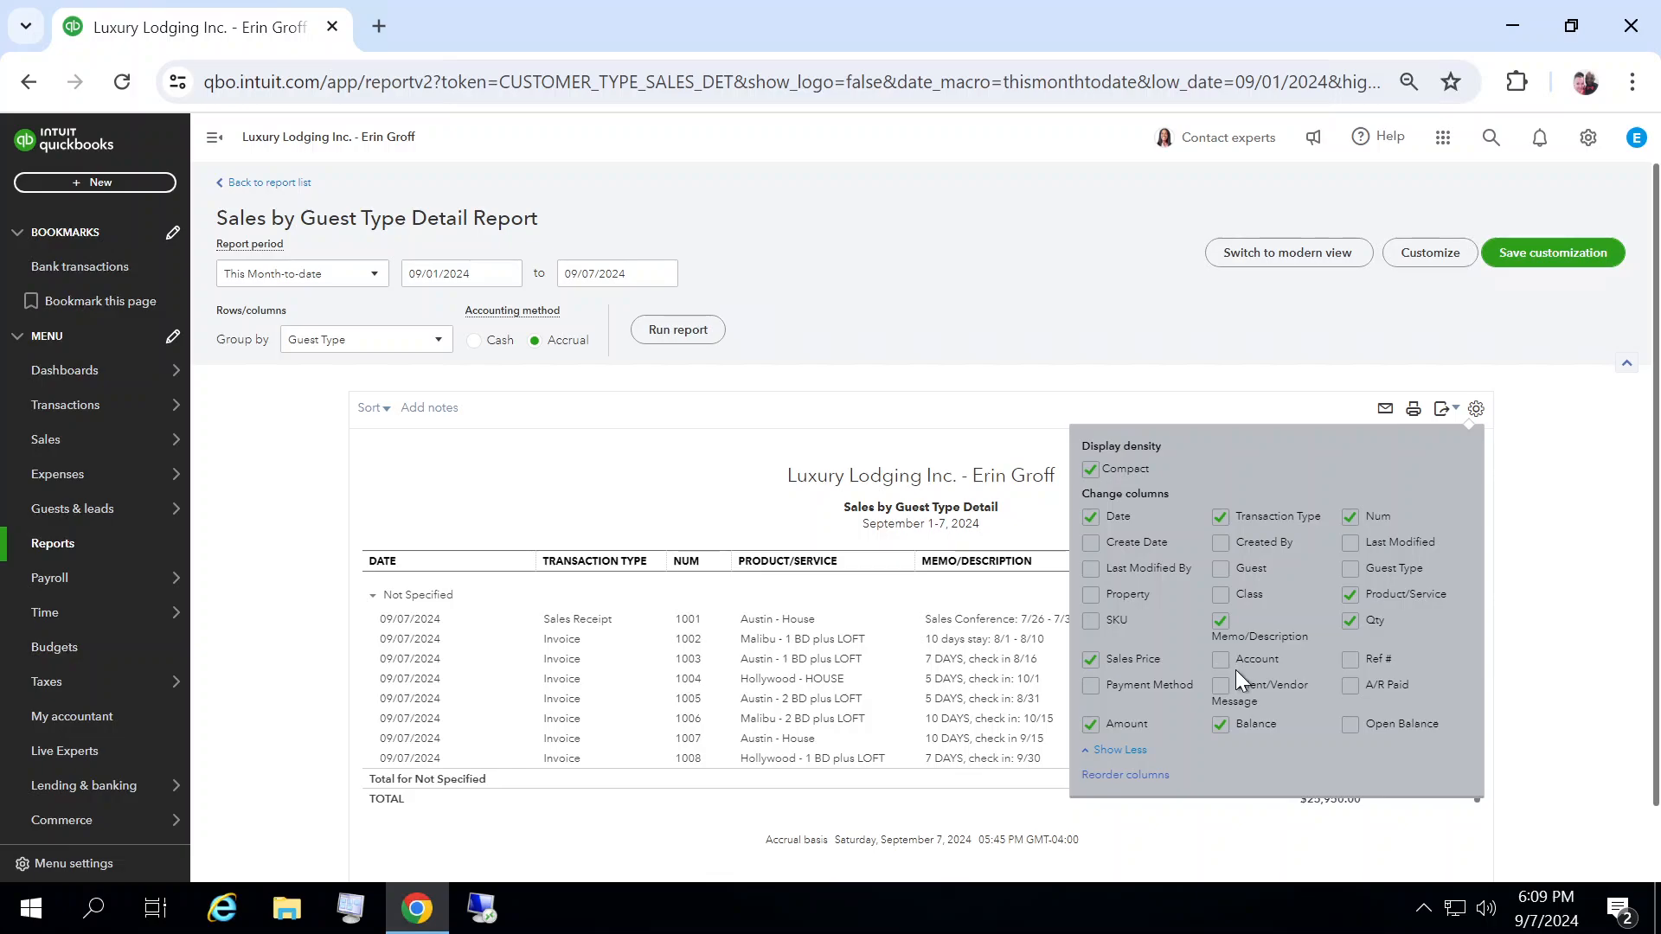
{"action": "left_click", "coordinate": [1351, 661]}
{"action": "left_click", "coordinate": [1091, 686]}
{"action": "left_click", "coordinate": [1579, 514]}
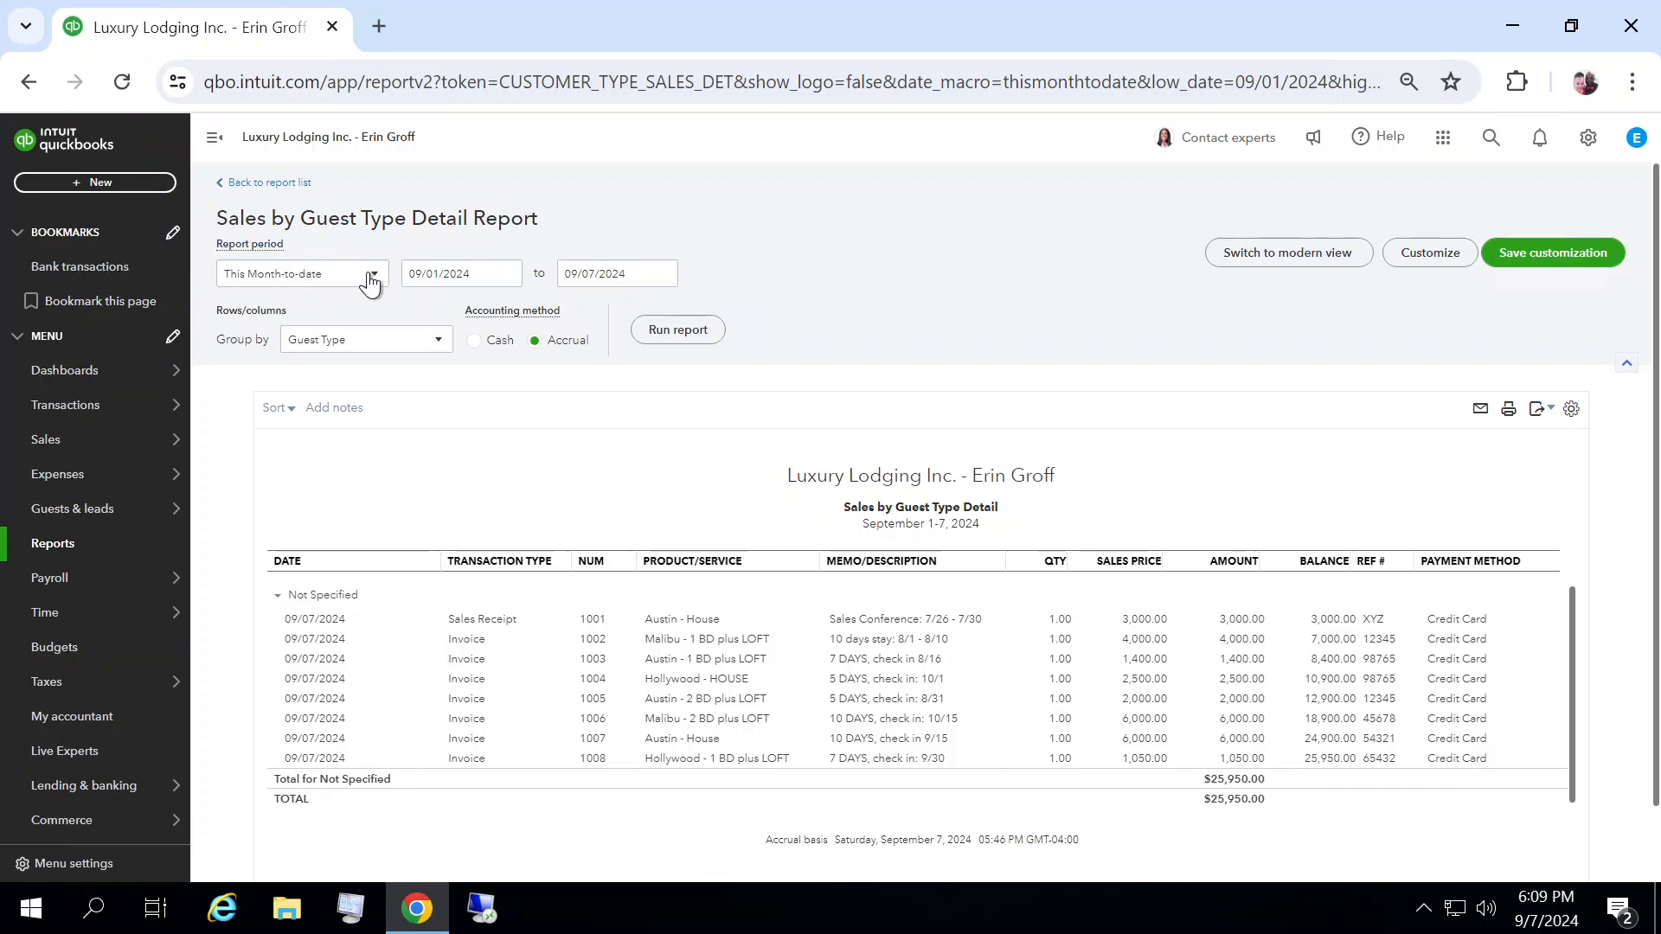
Step: Set a custom report period starting 07/12/2024 and run the report
{"action": "left_click", "coordinate": [377, 277]}
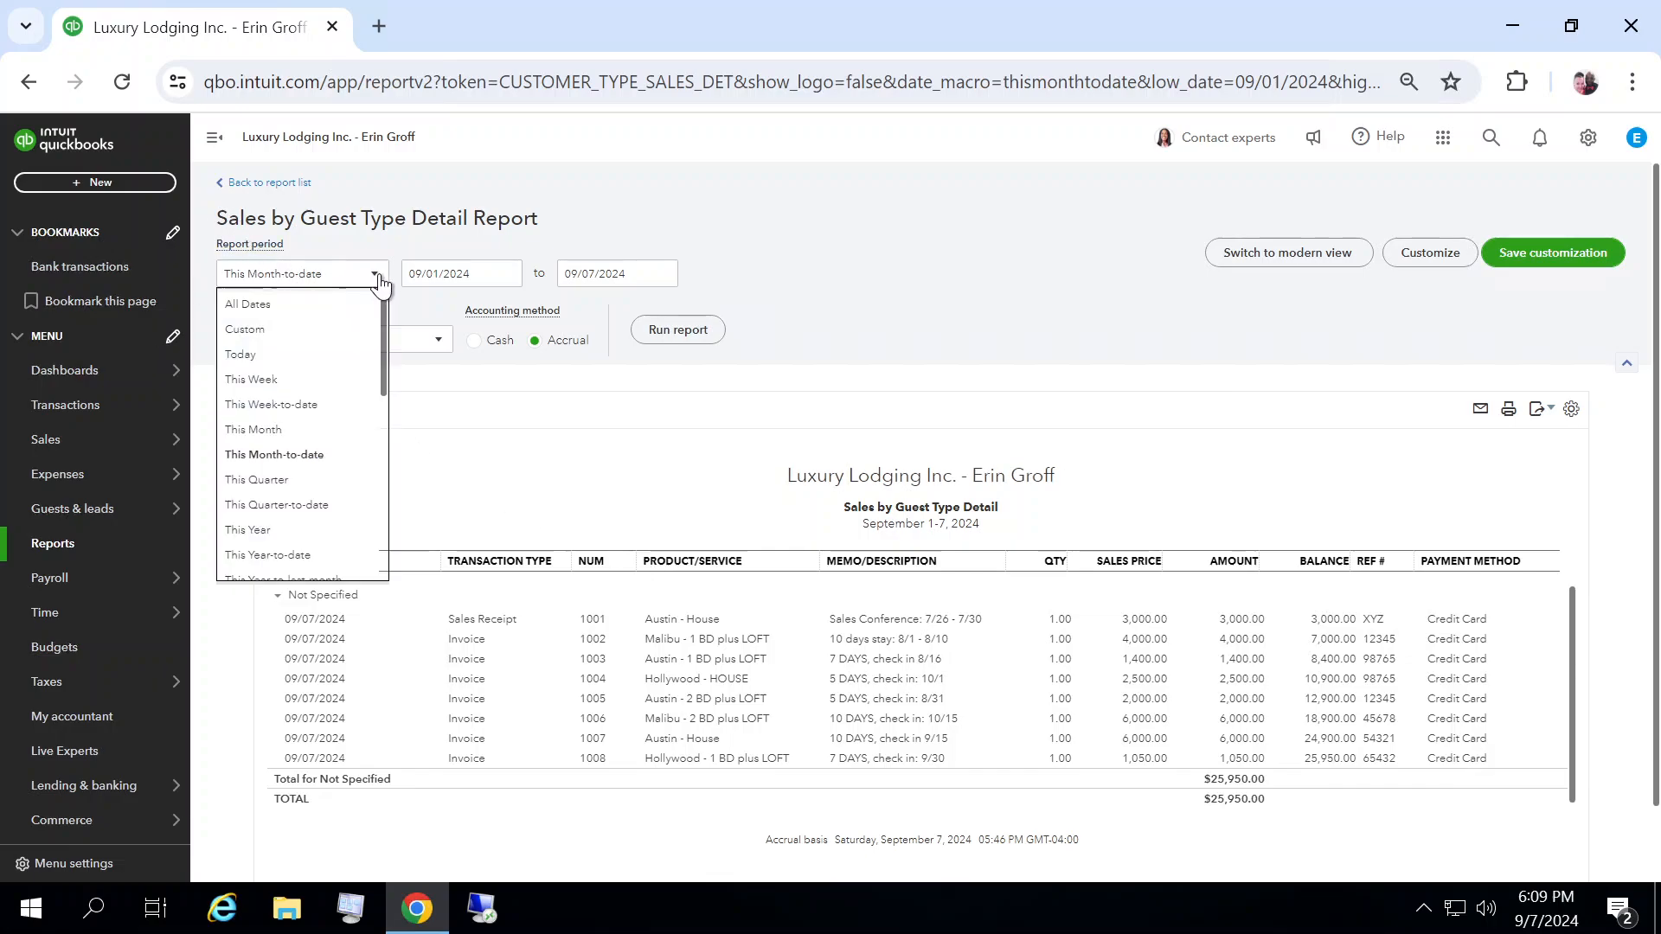
{"action": "left_click", "coordinate": [248, 331]}
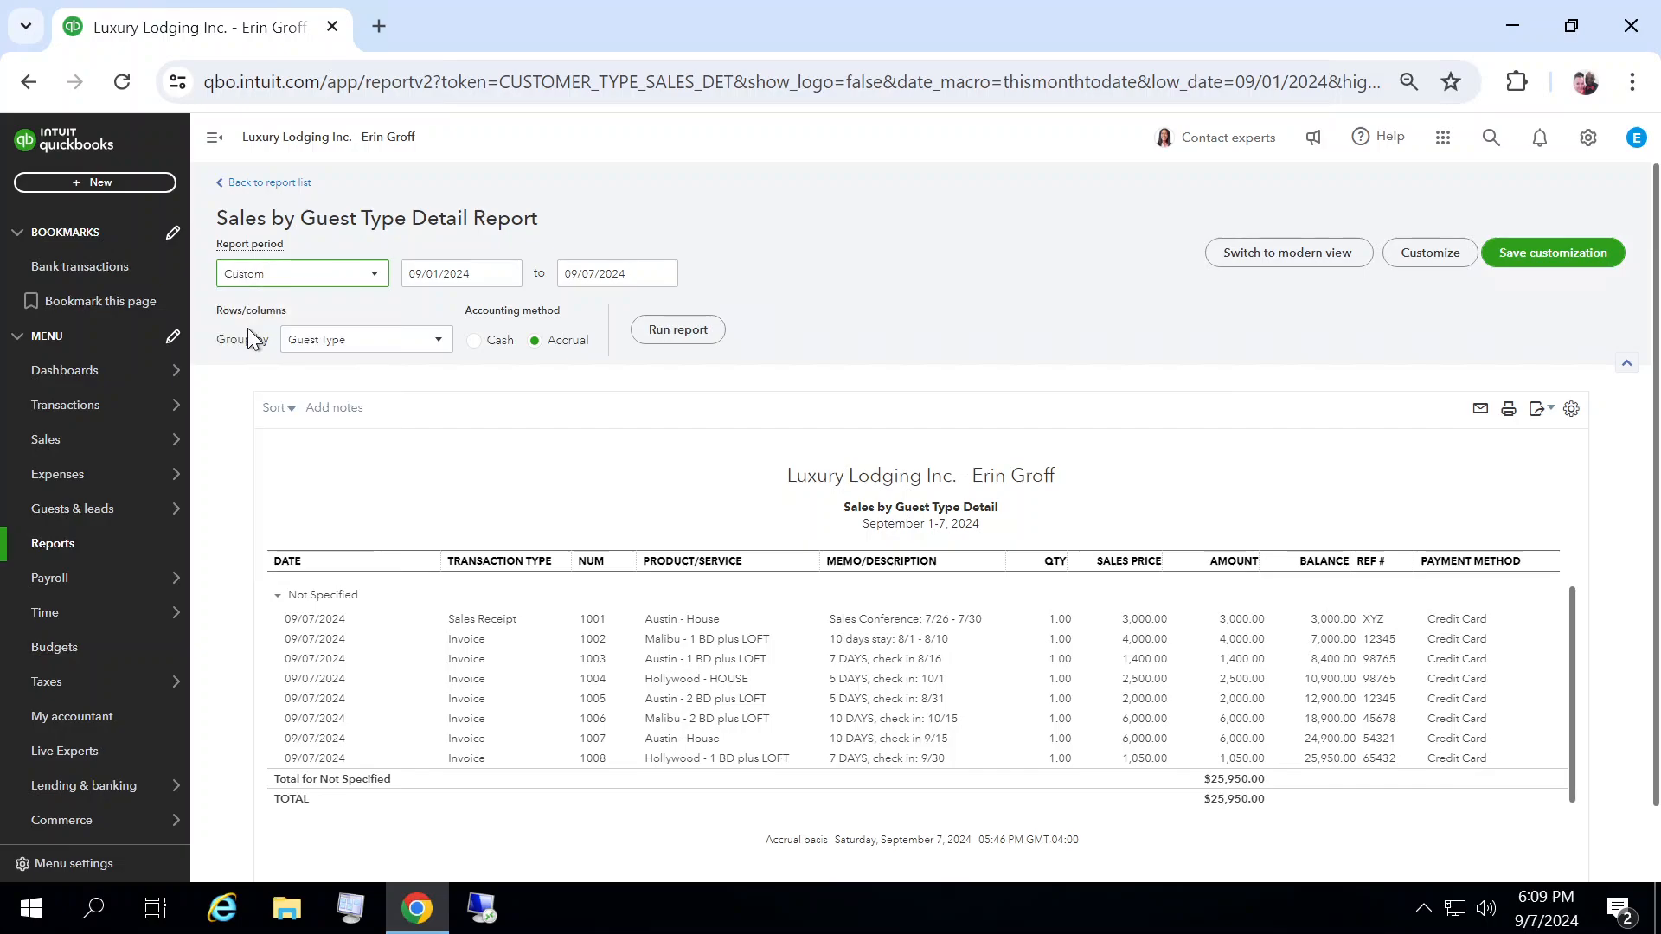
{"action": "left_click", "coordinate": [507, 275]}
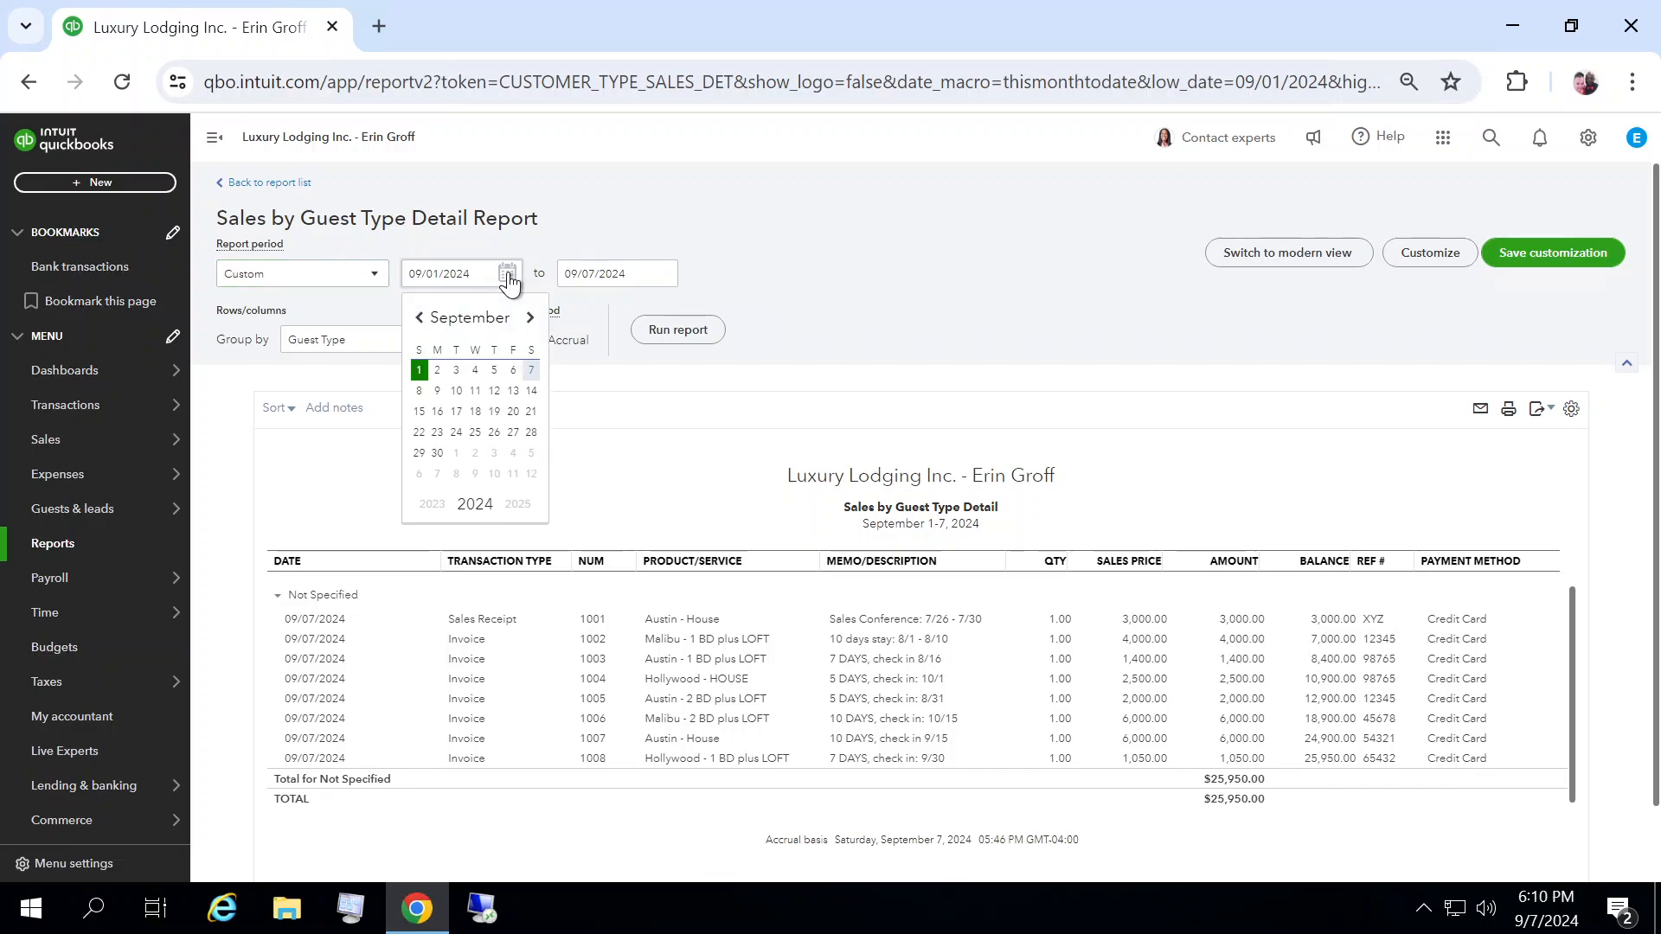
{"action": "left_click", "coordinate": [420, 319]}
{"action": "left_click", "coordinate": [421, 318]}
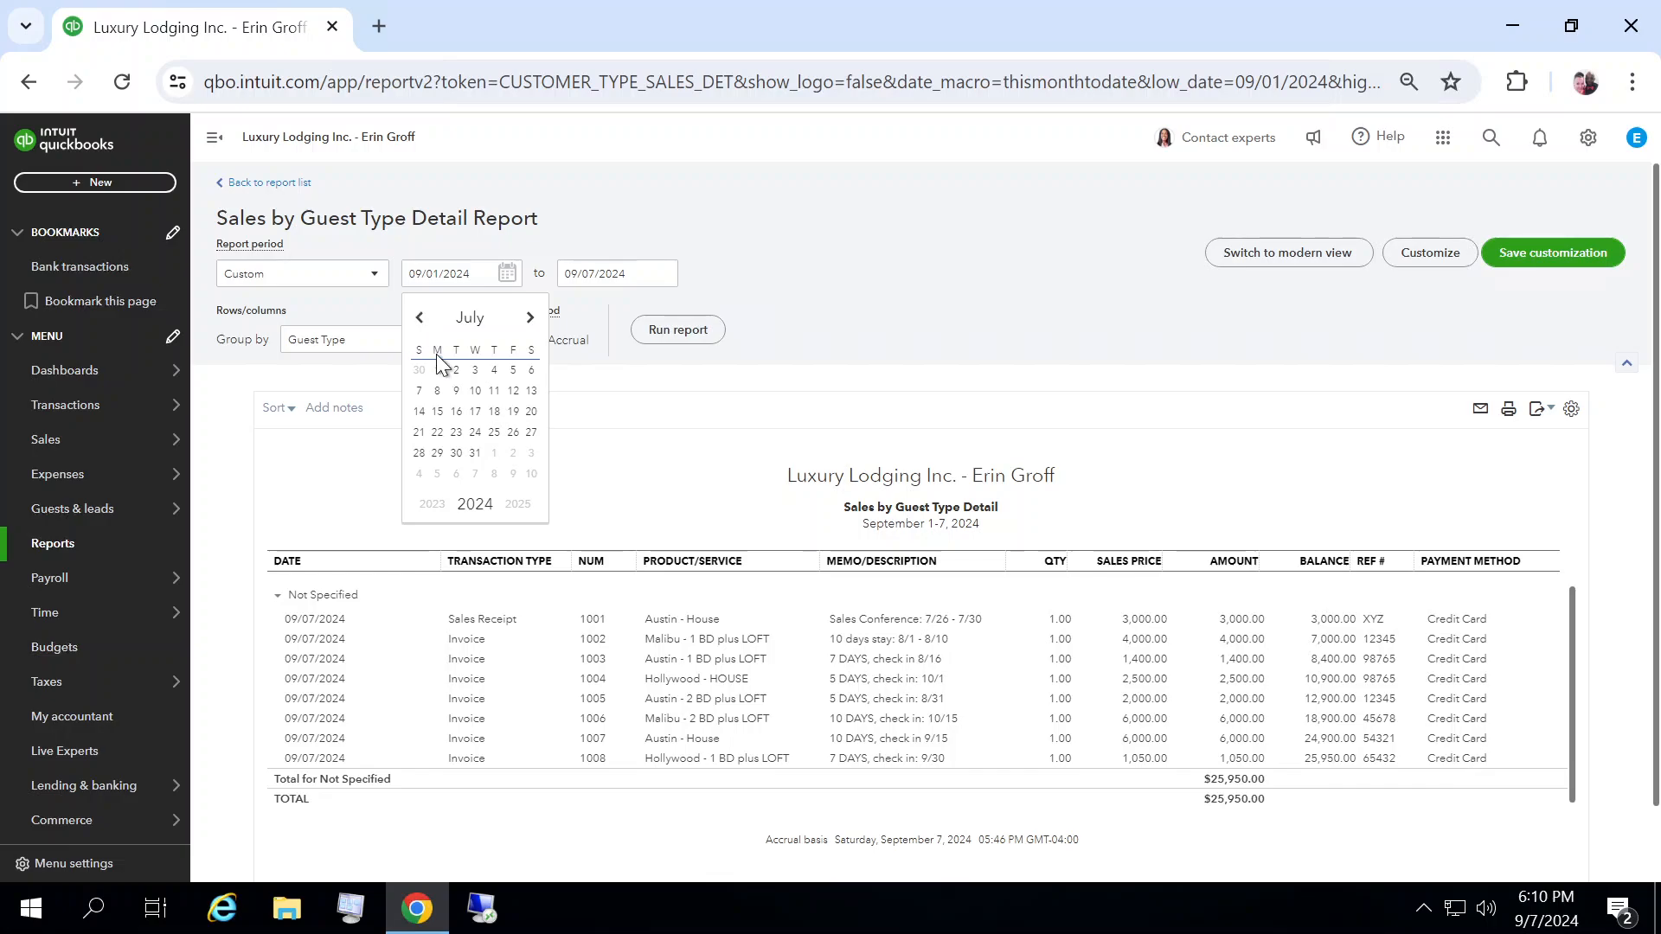
{"action": "left_click", "coordinate": [513, 390]}
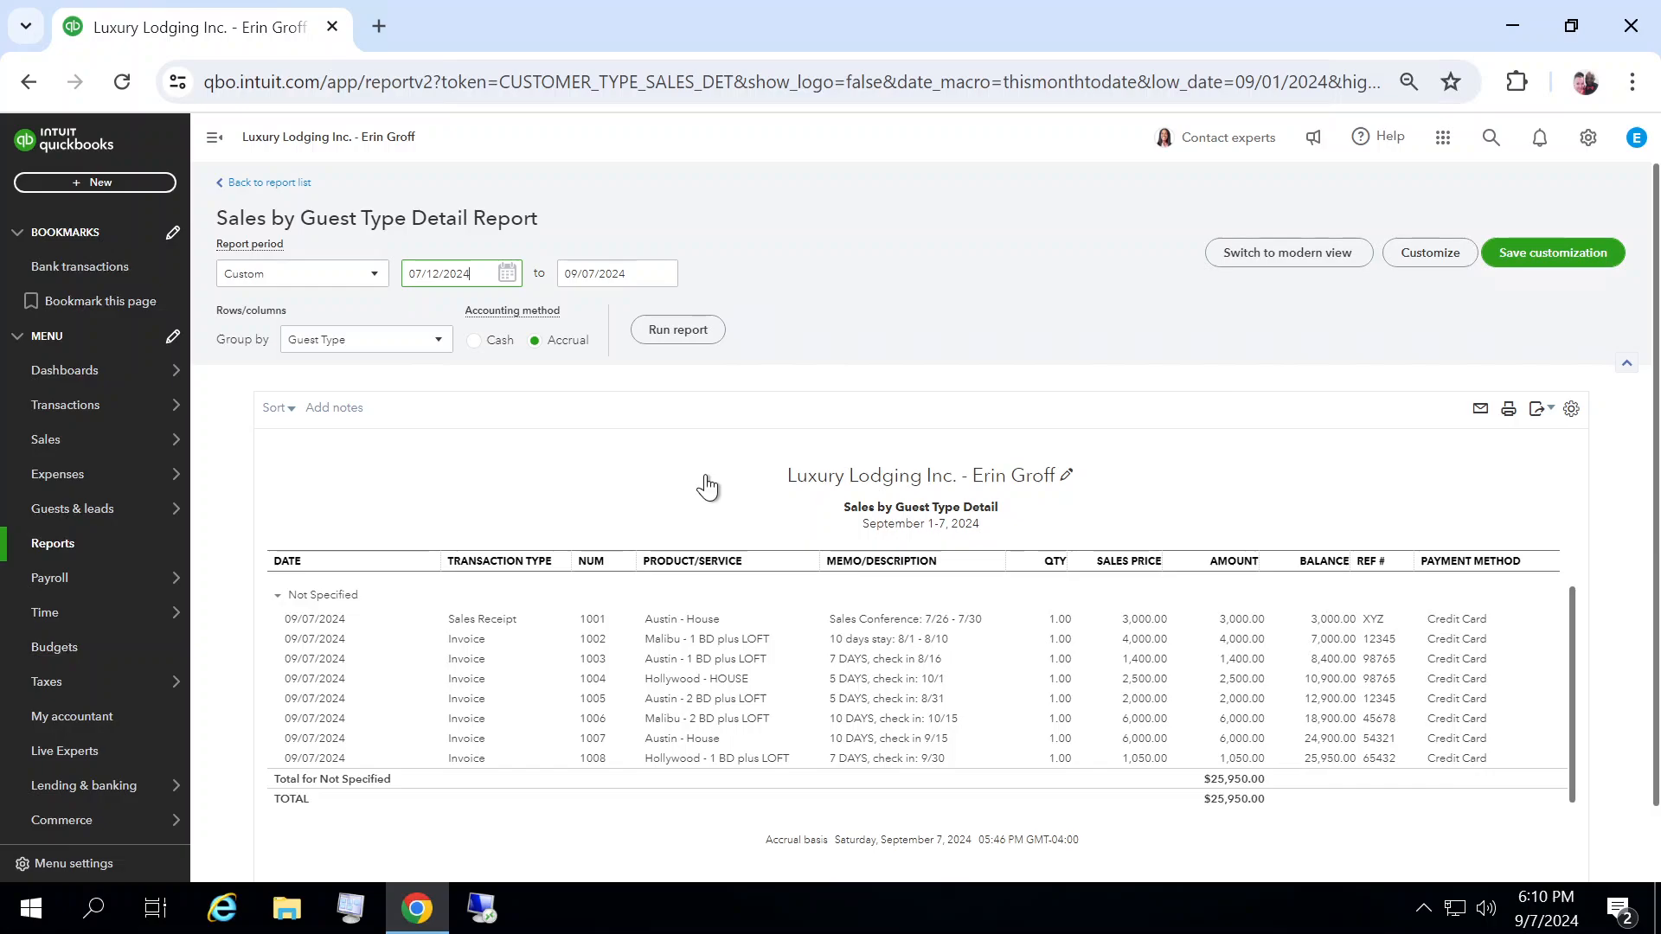
{"action": "left_click", "coordinate": [677, 332]}
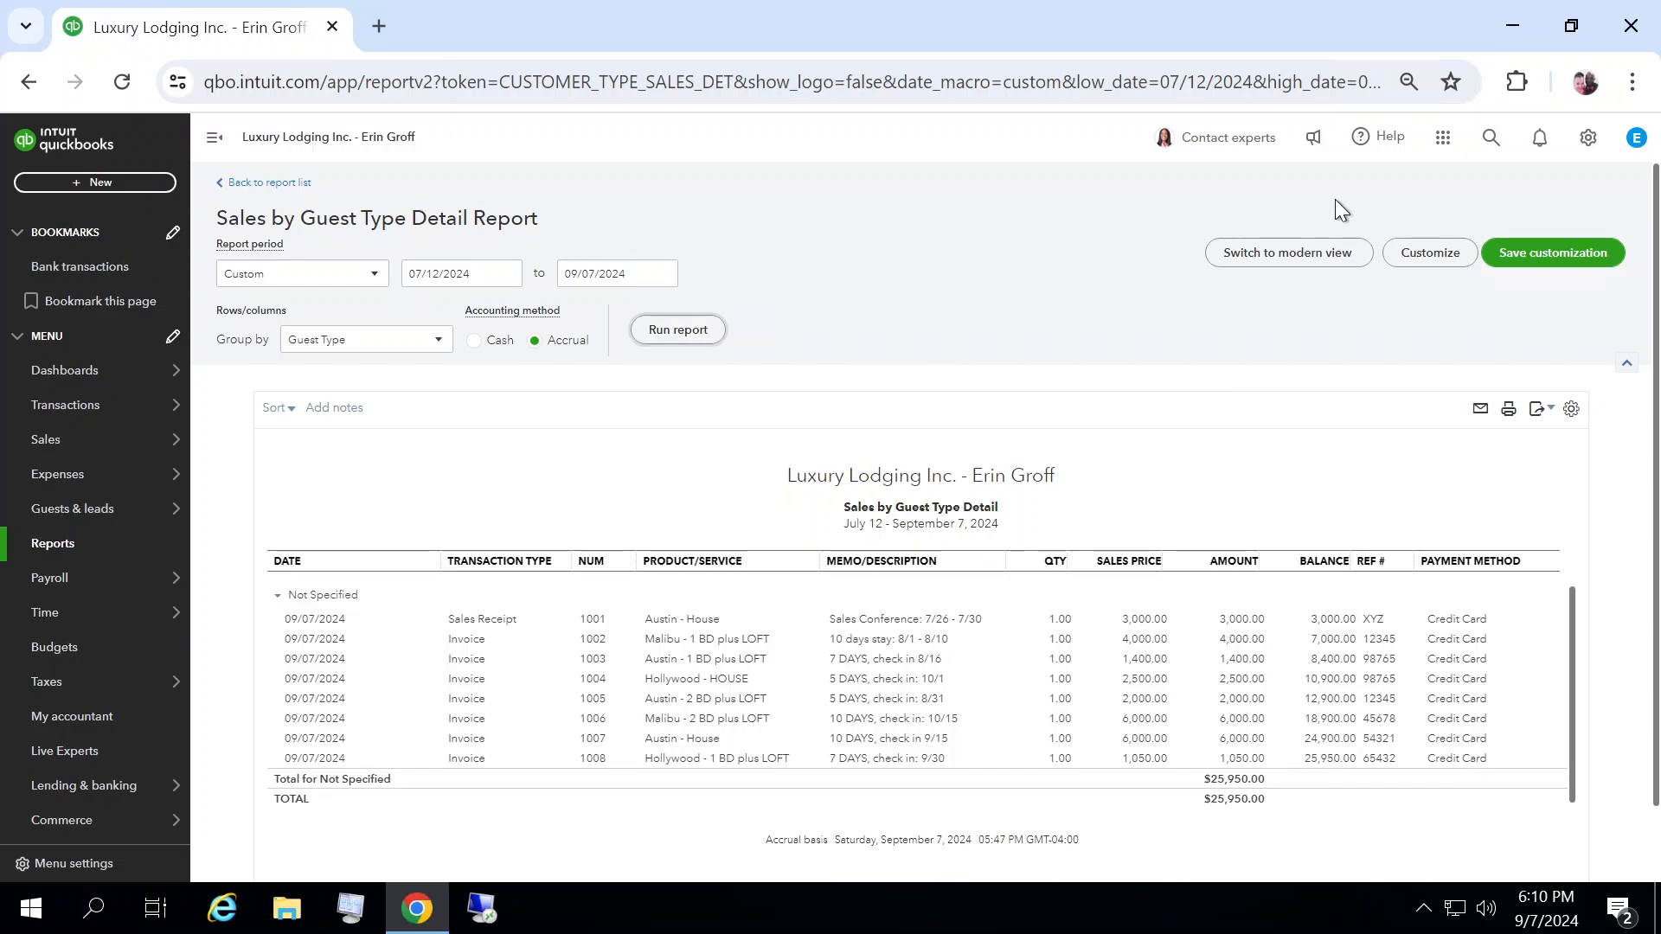
Step: Save the report customization under the name Luxury Lodging Guest Detail
{"action": "left_click", "coordinate": [1583, 263]}
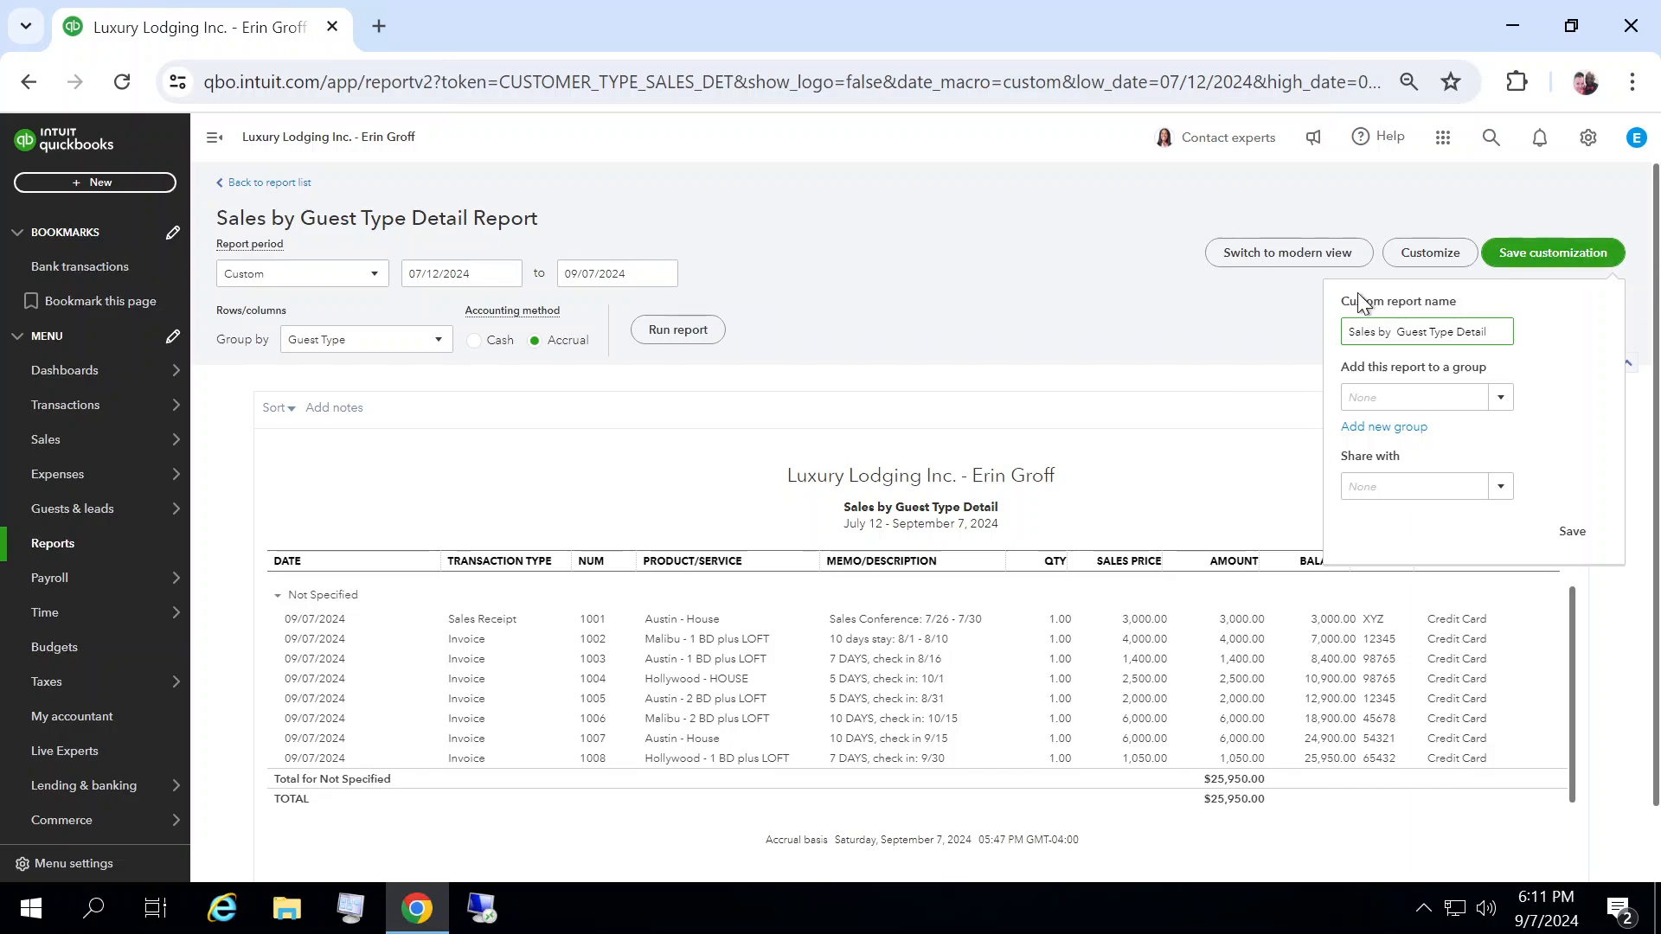
{"action": "left_click_drag", "start_coordinate": [1492, 334], "coordinate": [1333, 333]}
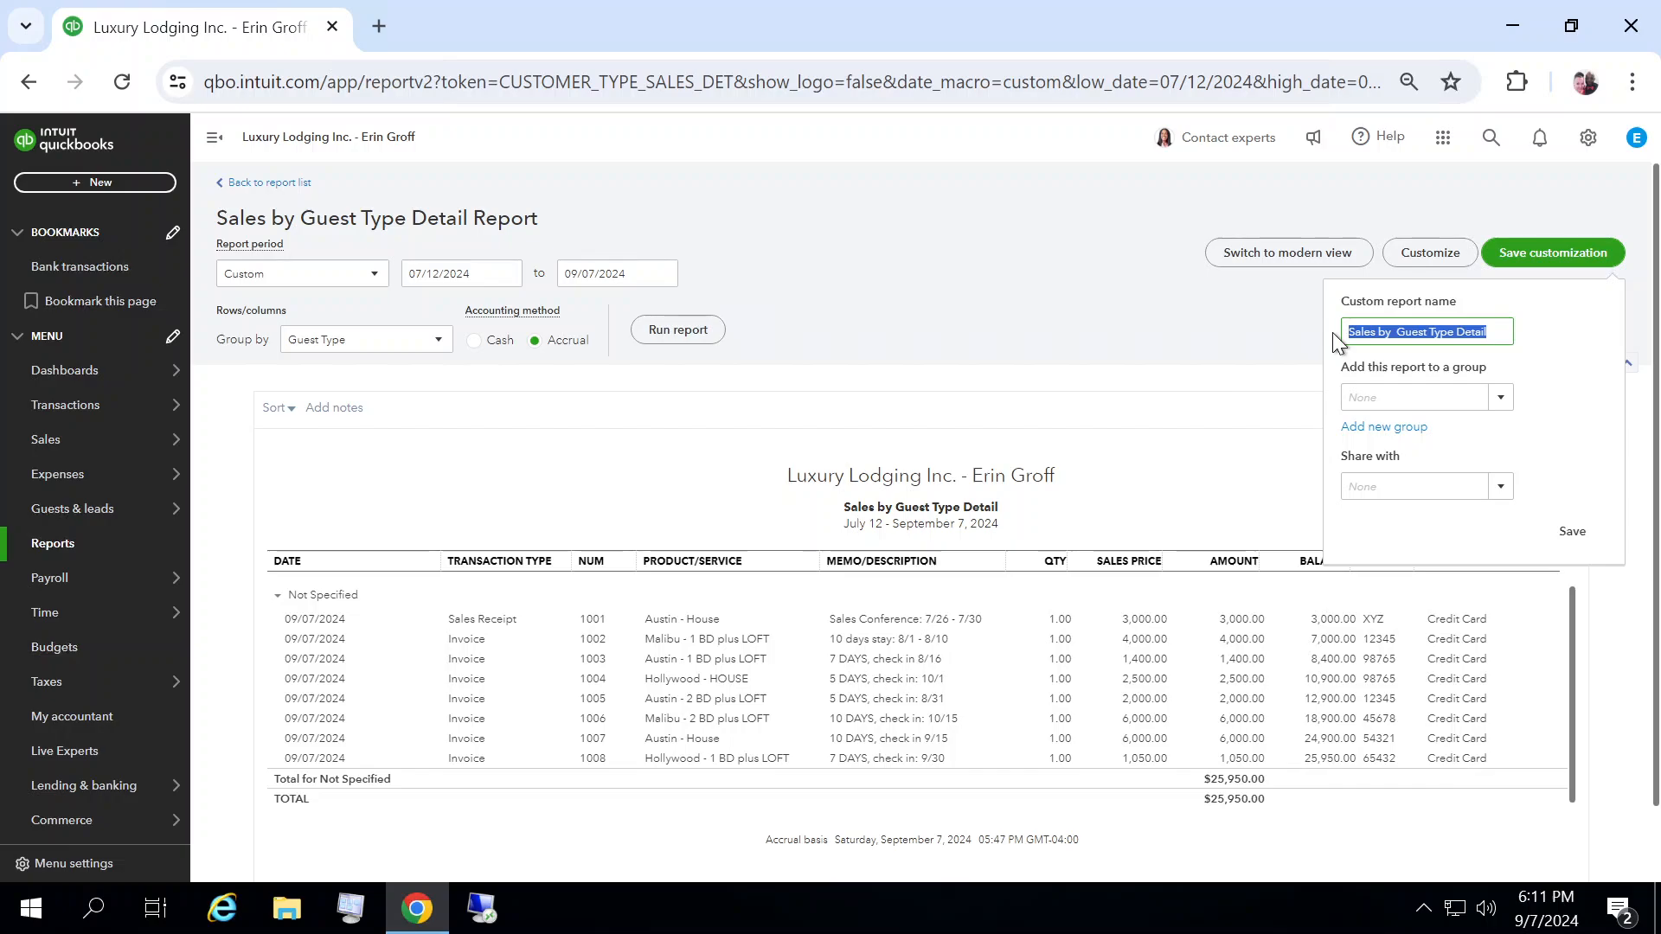
{"action": "type", "text": "Luxury Lodgin"}
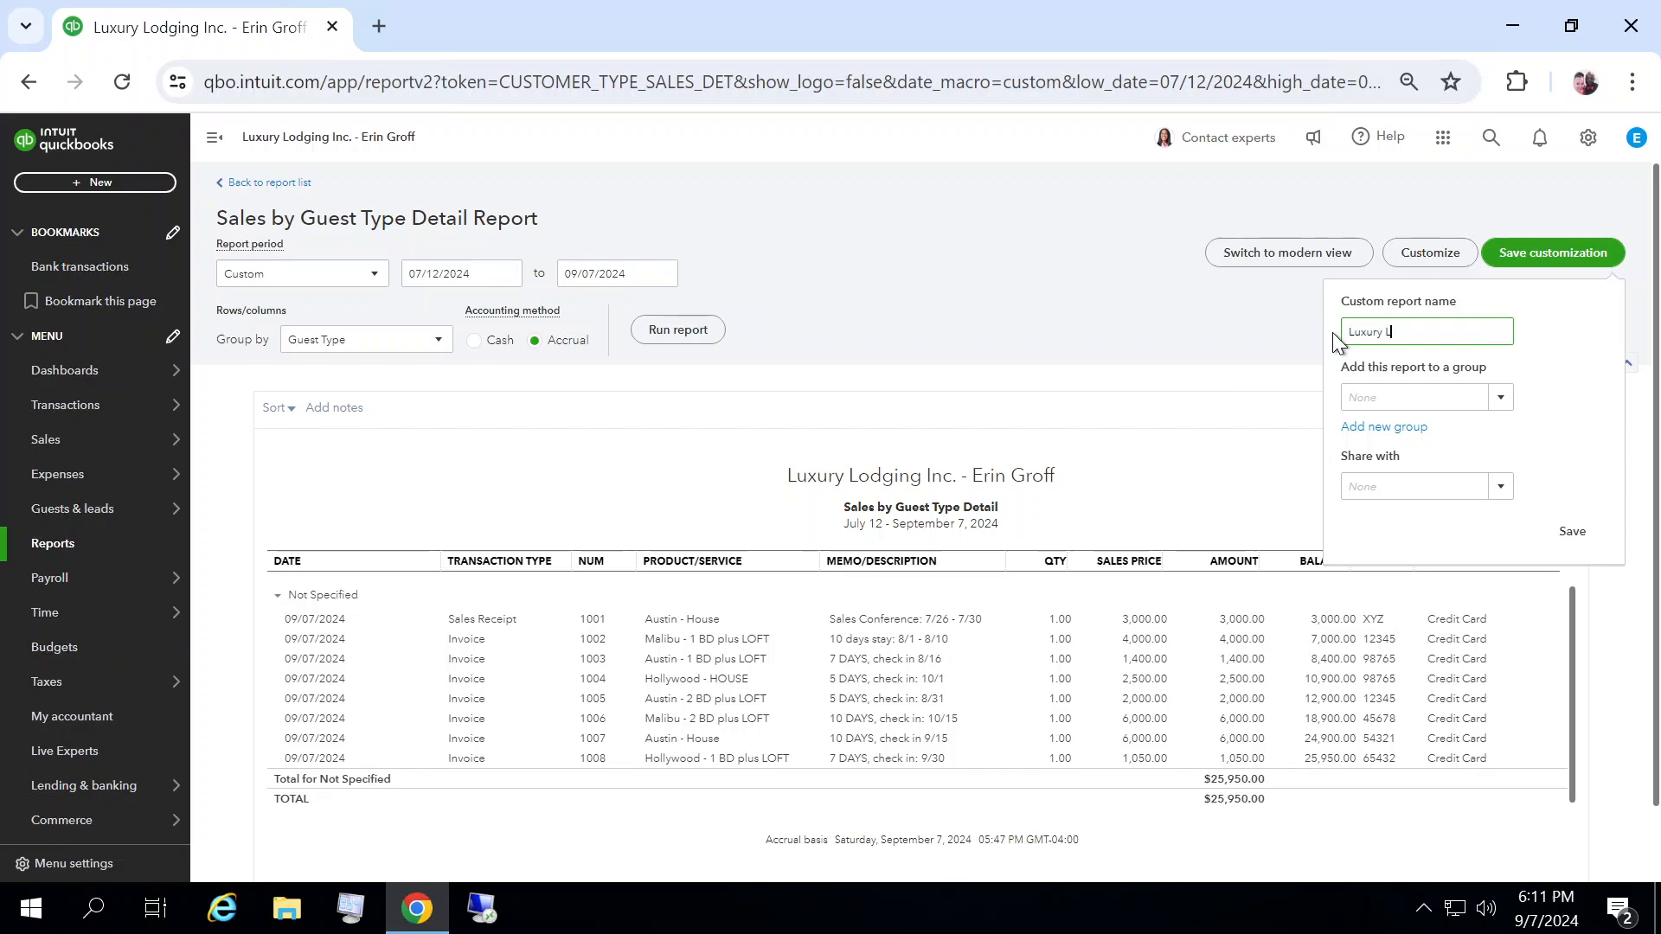
{"action": "type", "text": "g Guest Detail"}
{"action": "left_click", "coordinate": [1575, 534]}
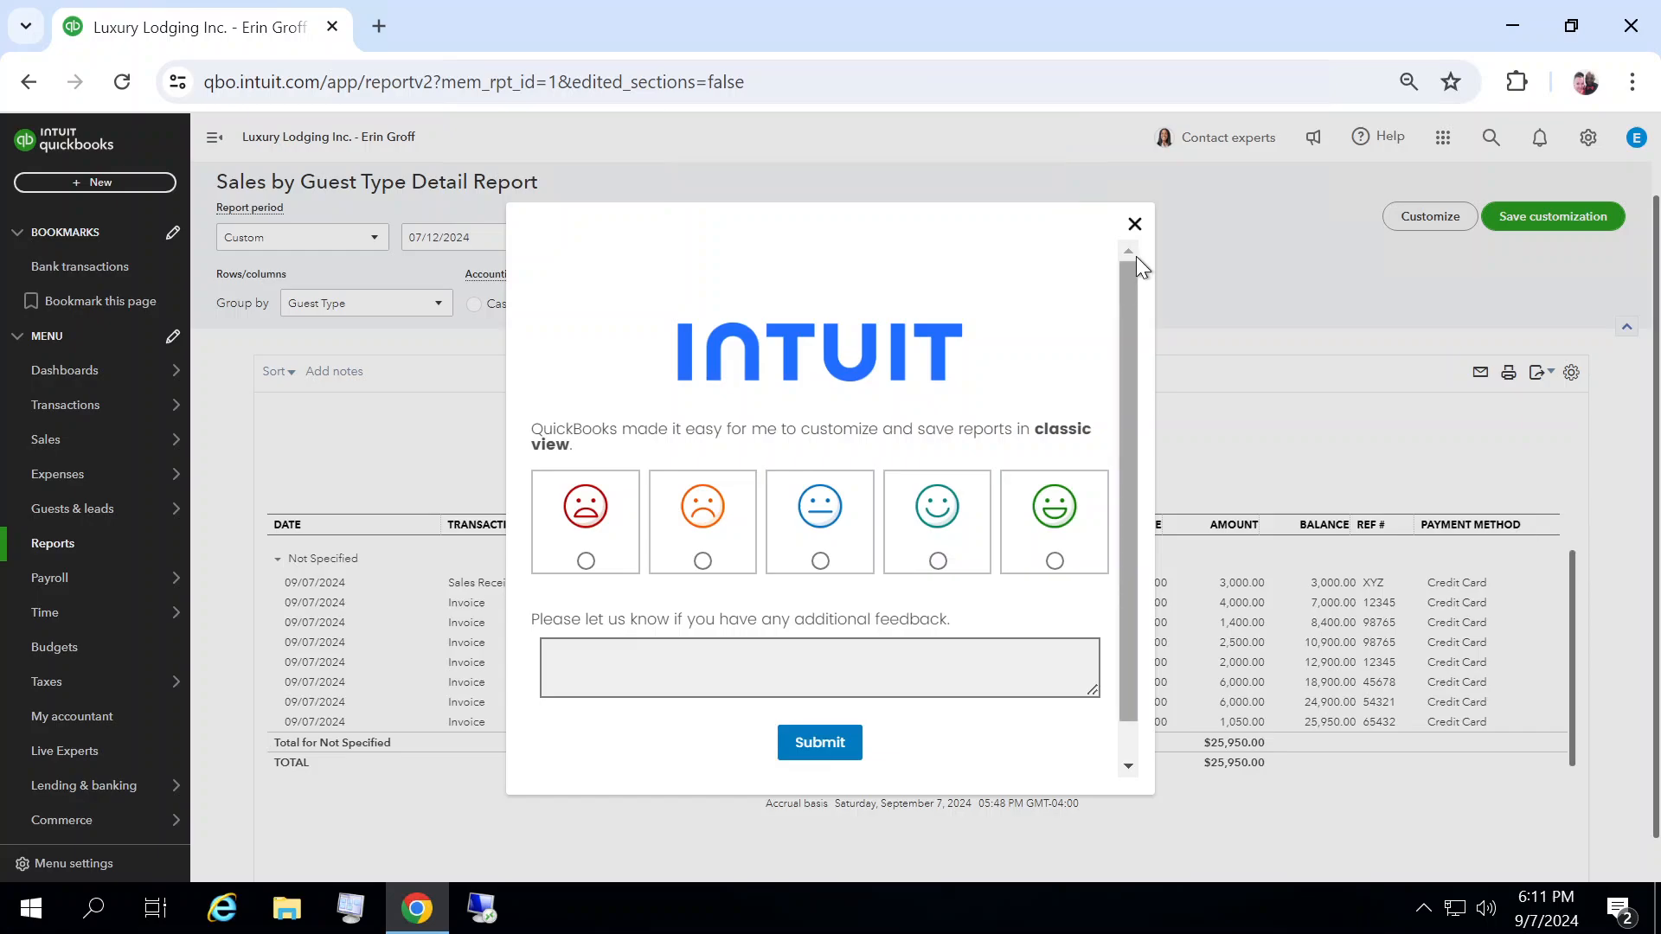
Step: Dismiss the feedback survey and export the customized report as a PDF file
{"action": "left_click", "coordinate": [1134, 227]}
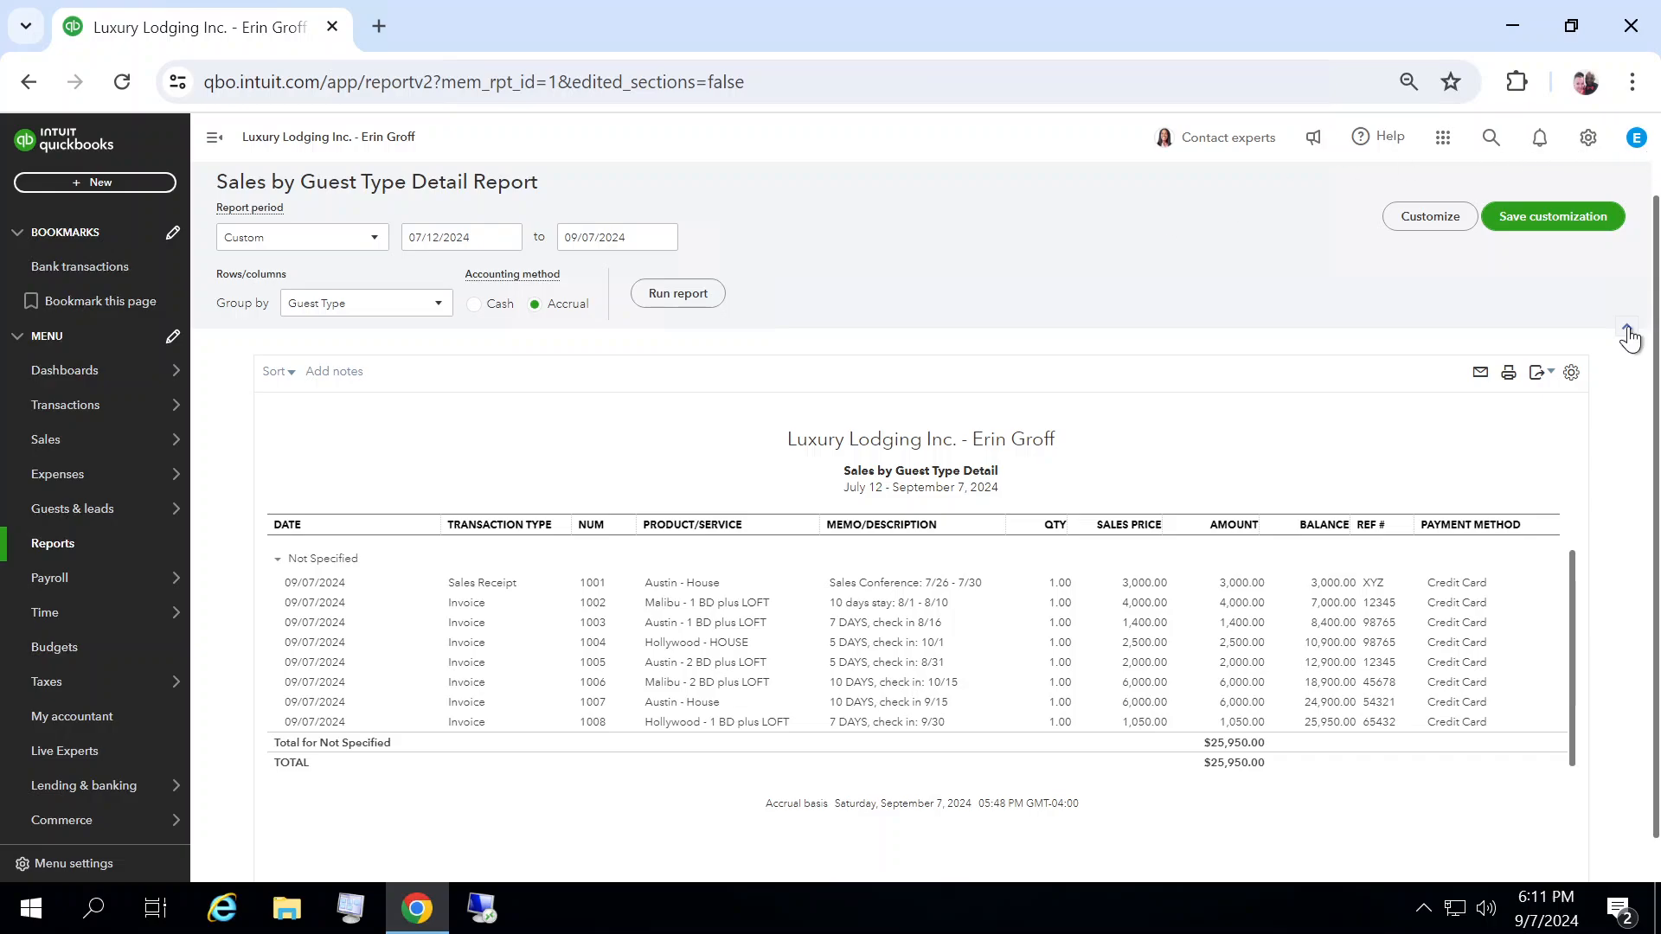
{"action": "left_click", "coordinate": [1549, 384]}
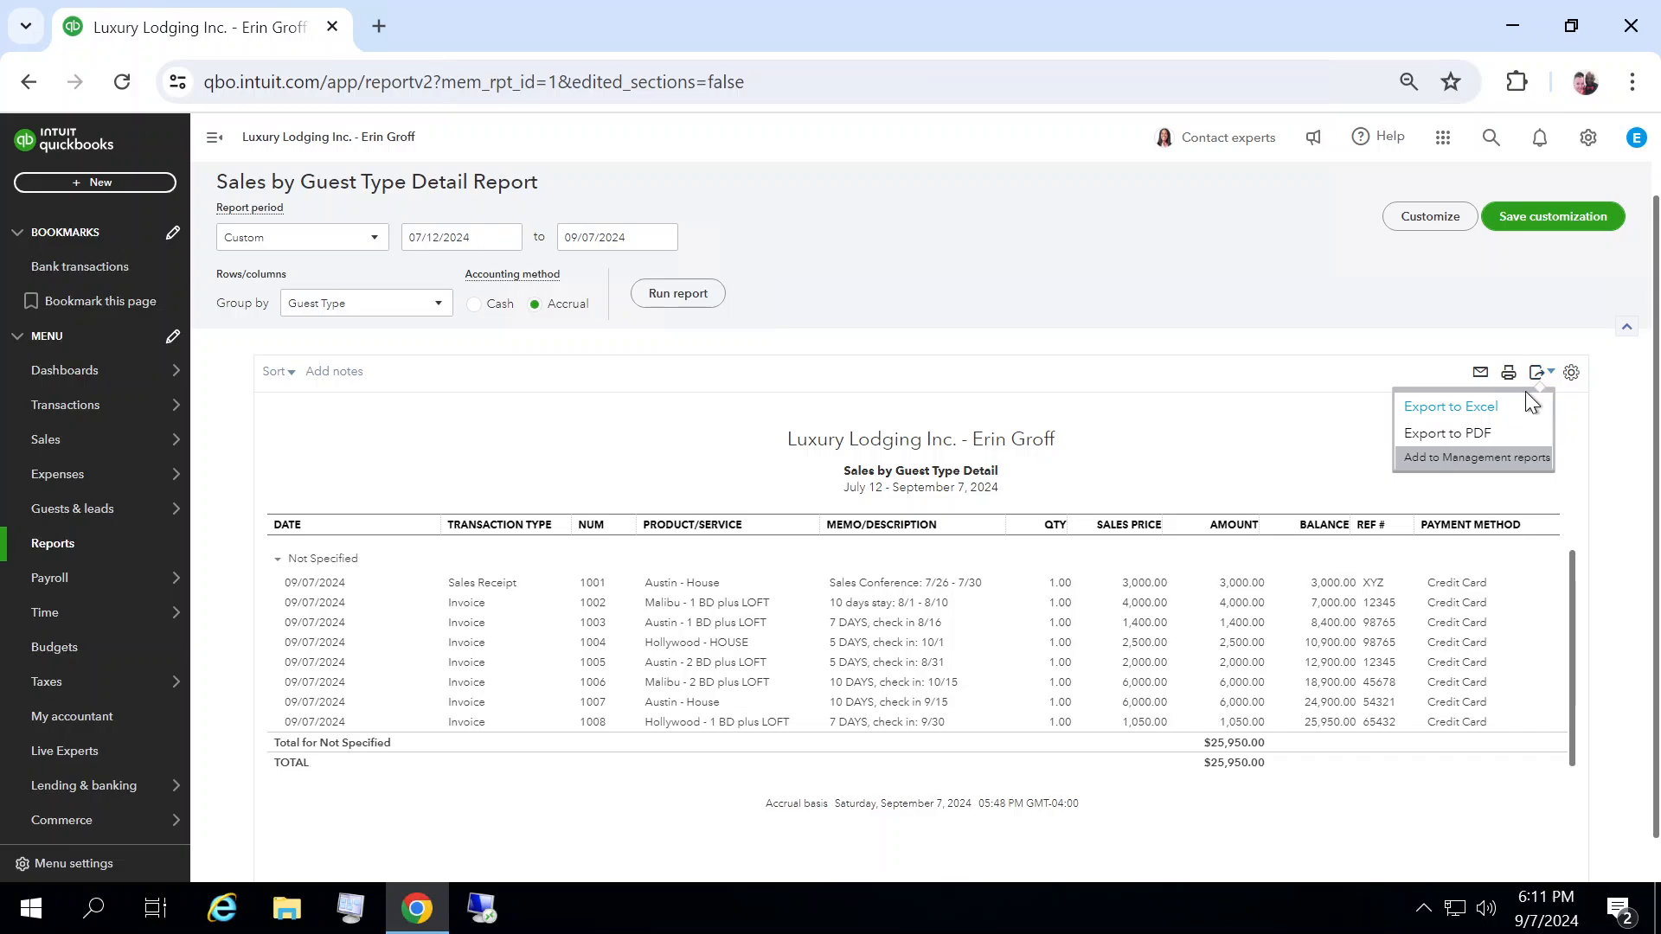
{"action": "left_click", "coordinate": [1472, 434]}
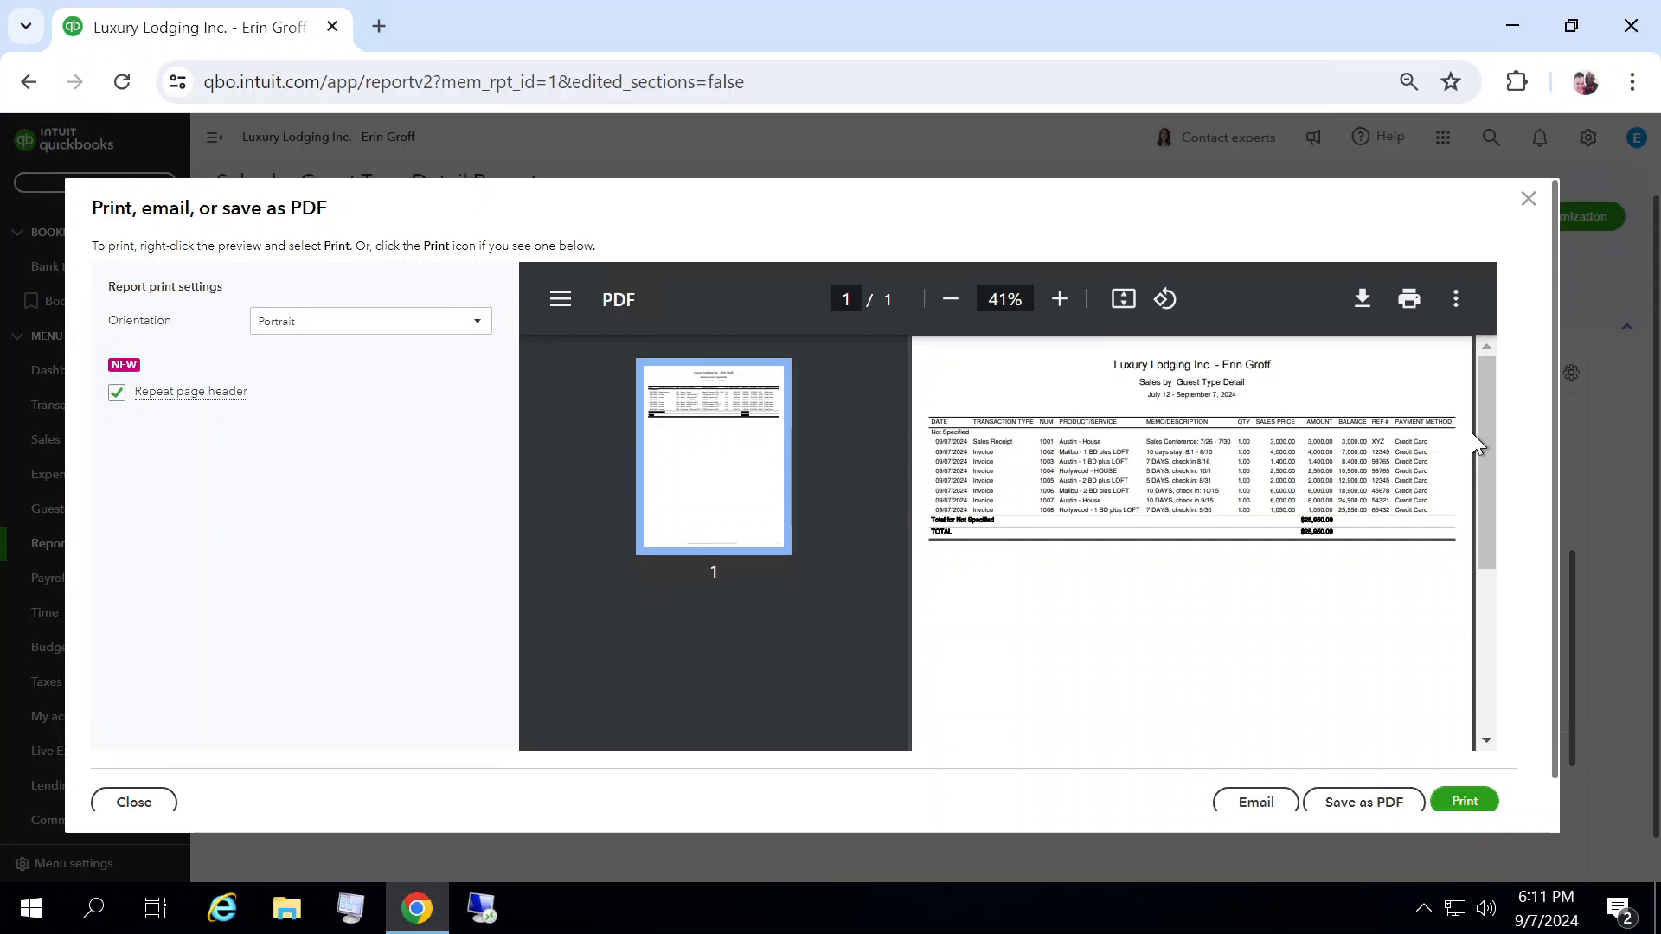
{"action": "left_click", "coordinate": [1362, 803]}
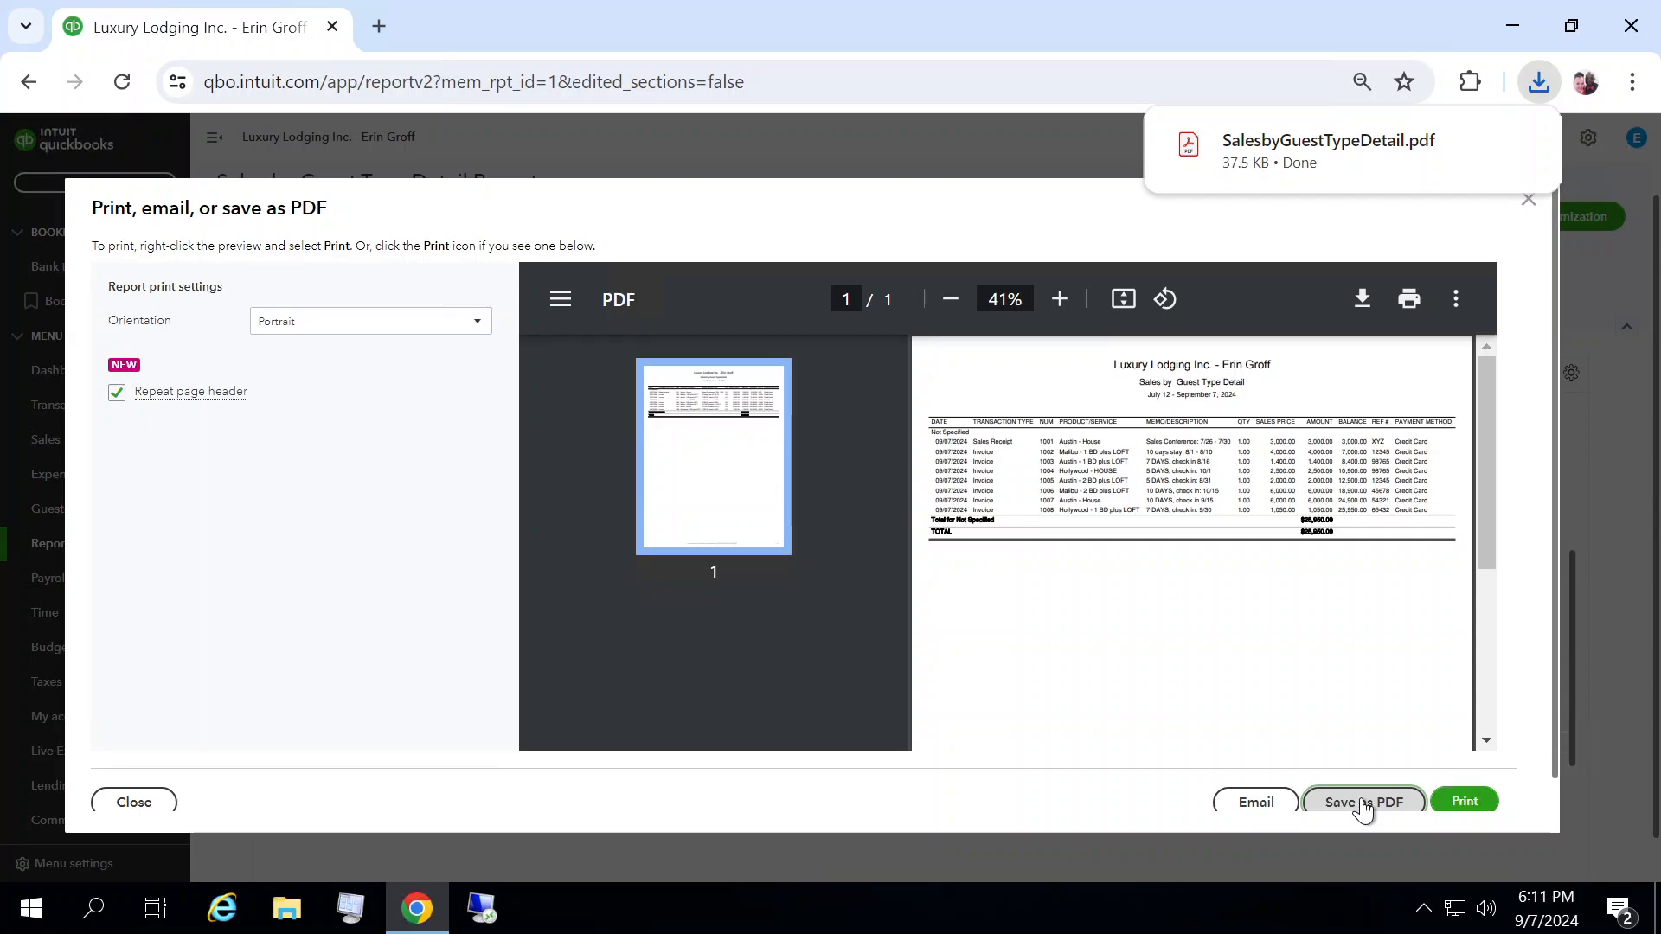
Step: Move the downloaded SalesbyGuestTypeDetail PDF from Downloads into the QuickBooks Online > Chapter 8 folder on the home H: drive
{"action": "mouse_move", "coordinate": [1300, 147]}
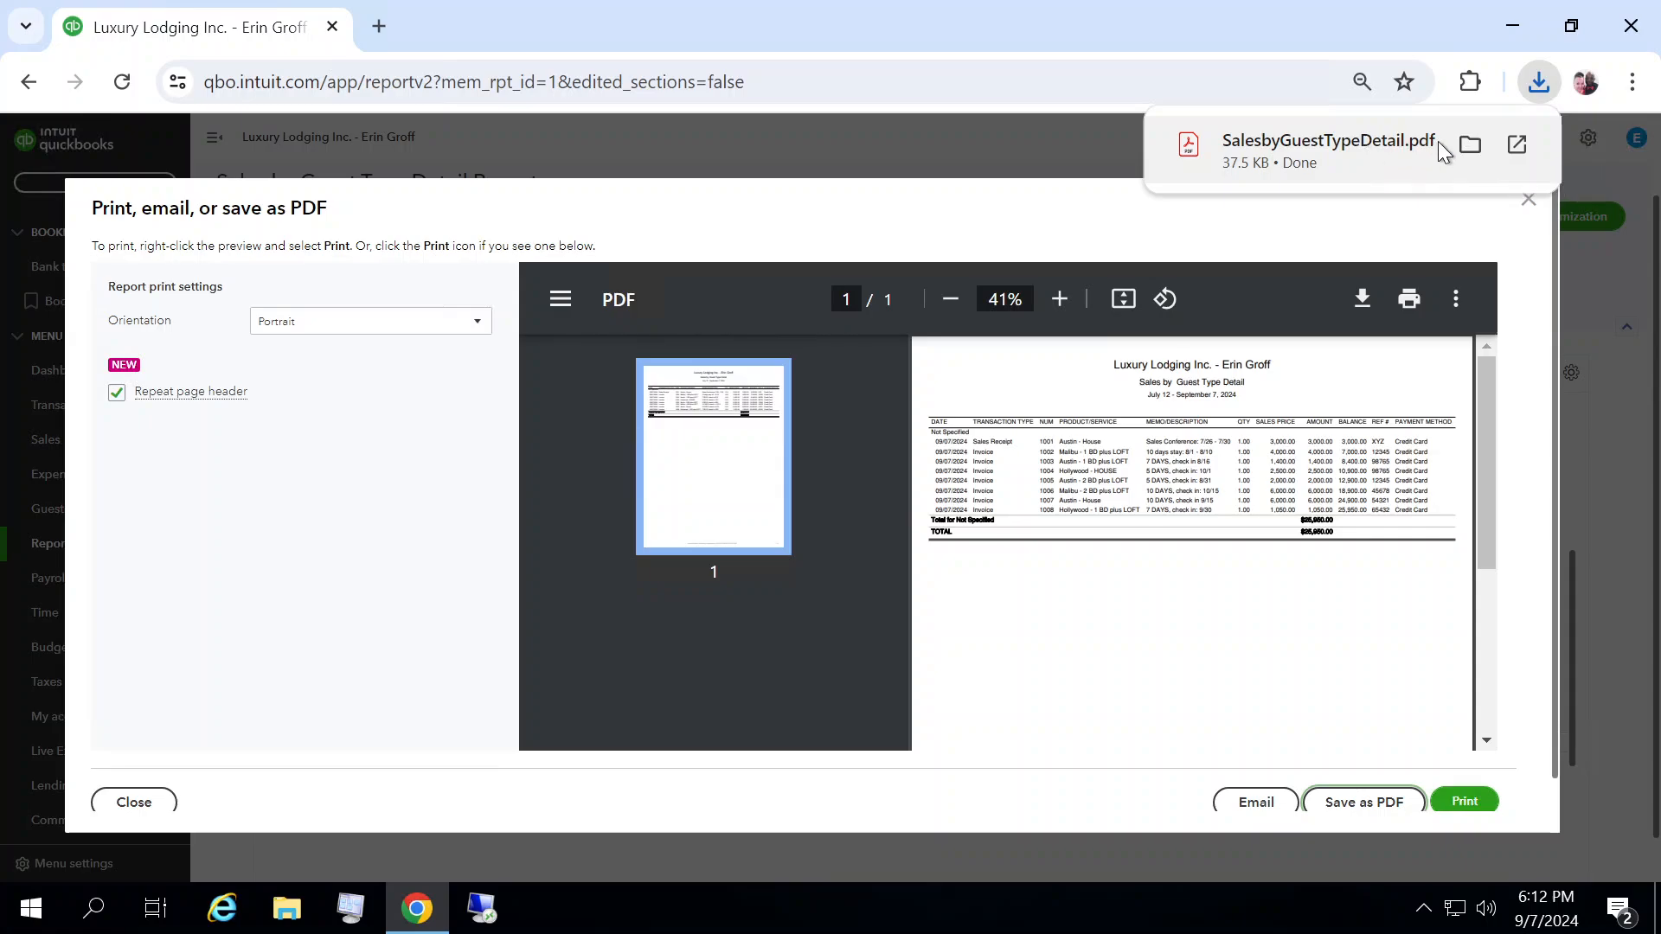
{"action": "left_click", "coordinate": [1470, 145]}
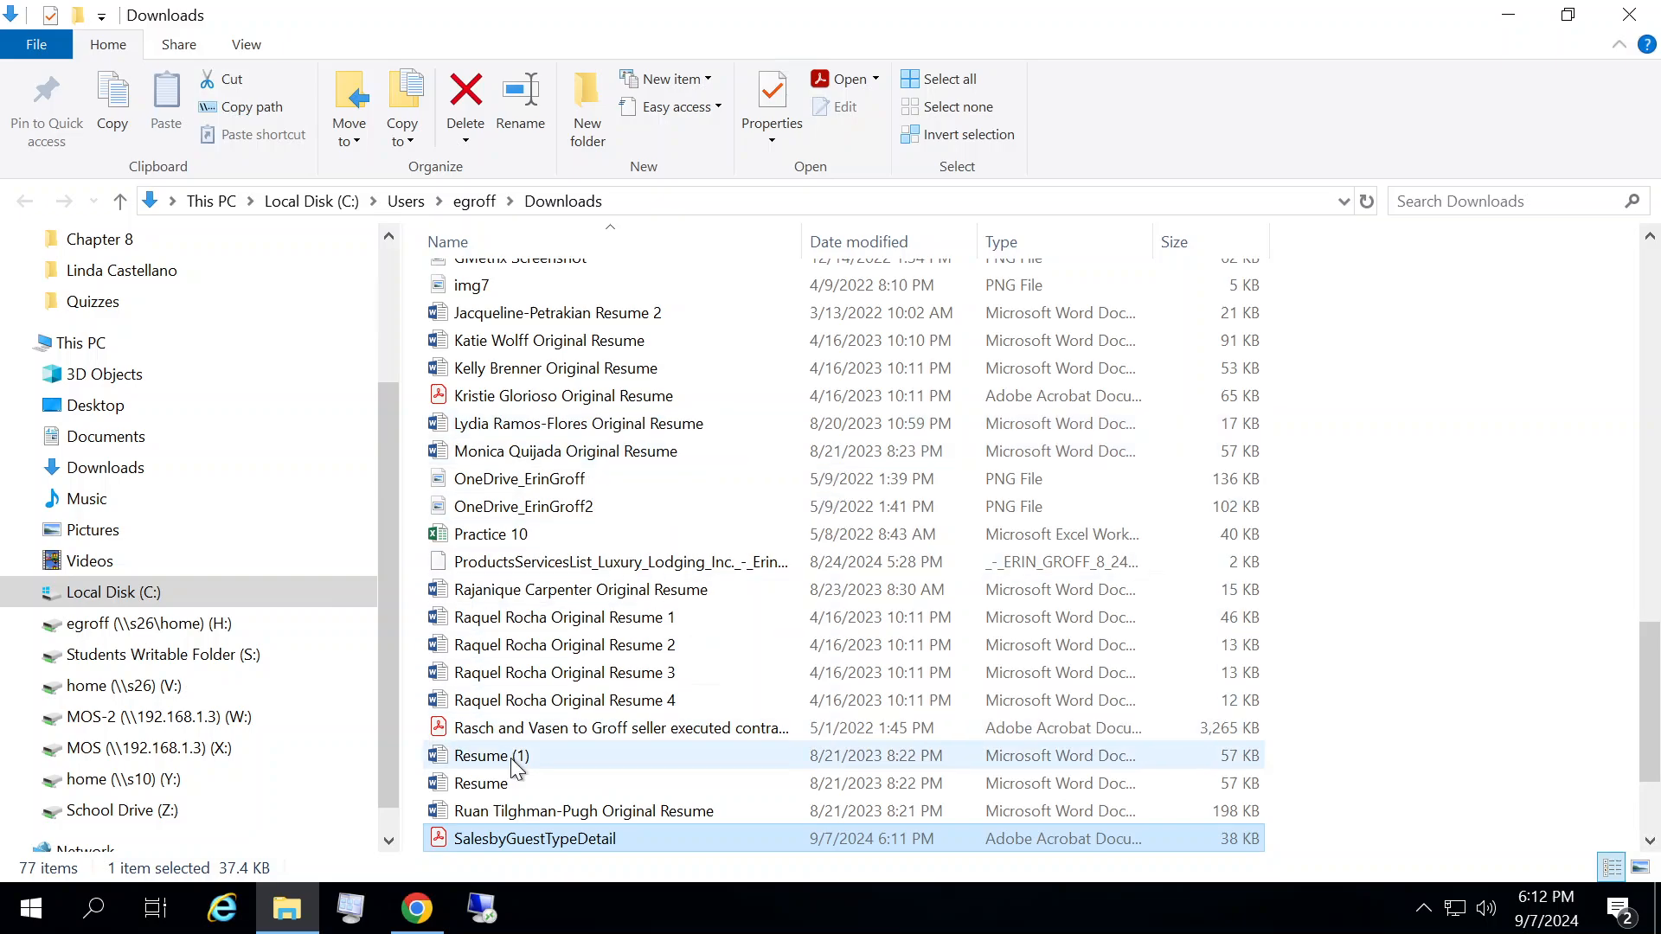
{"action": "right_click", "coordinate": [524, 839]}
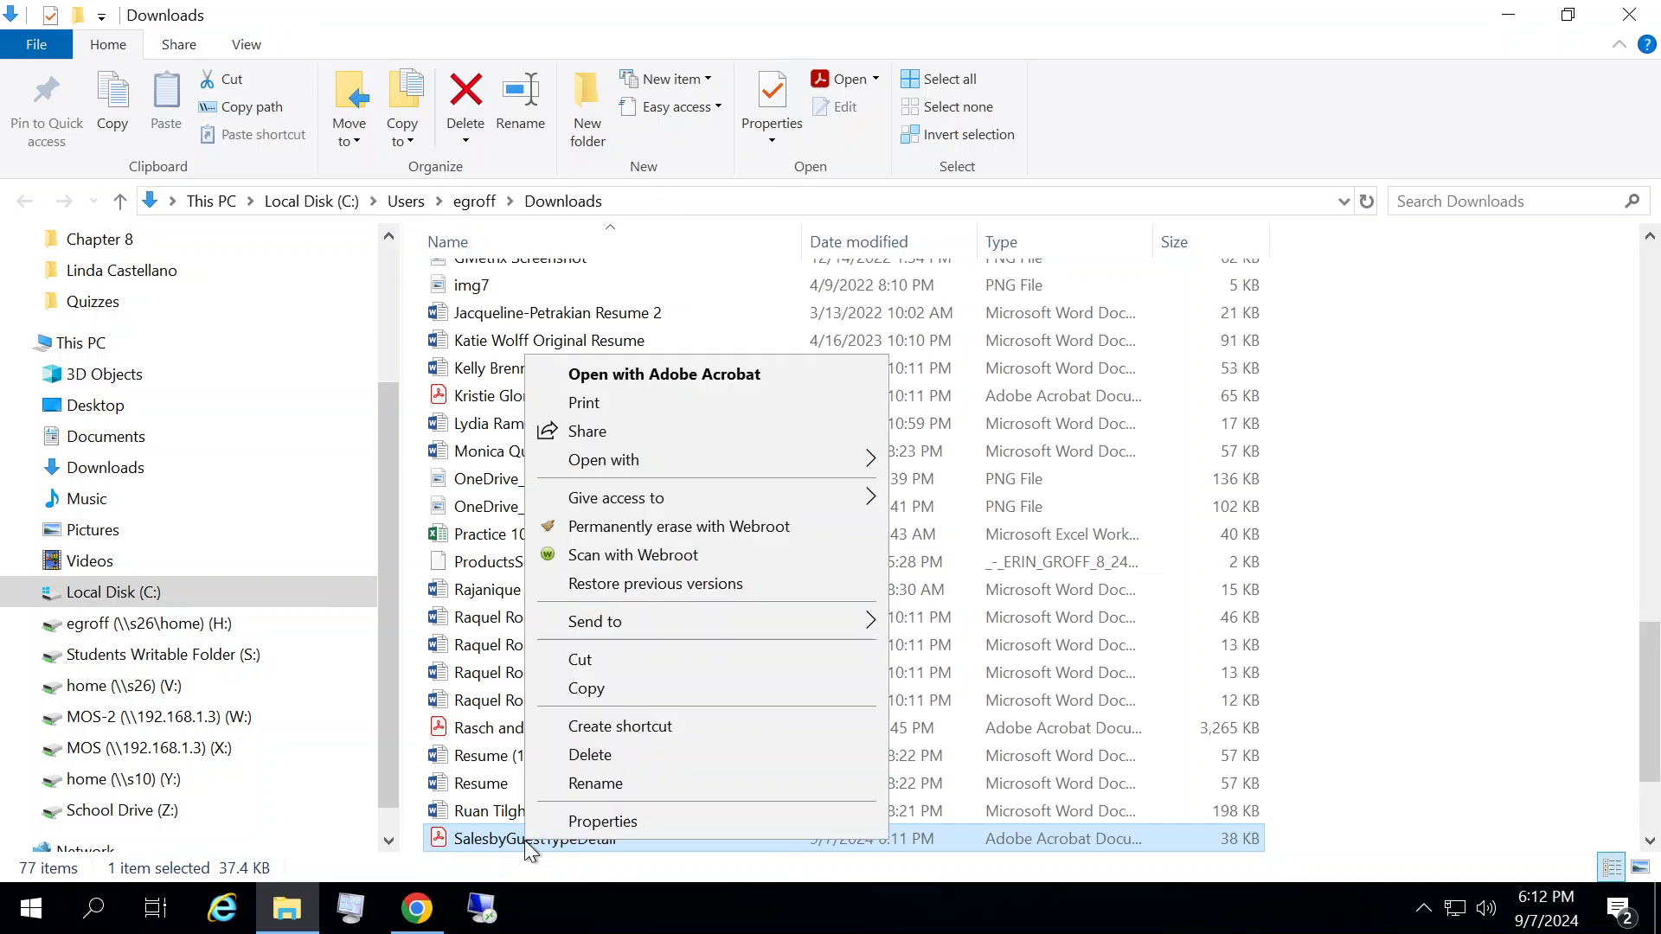
{"action": "left_click", "coordinate": [604, 659]}
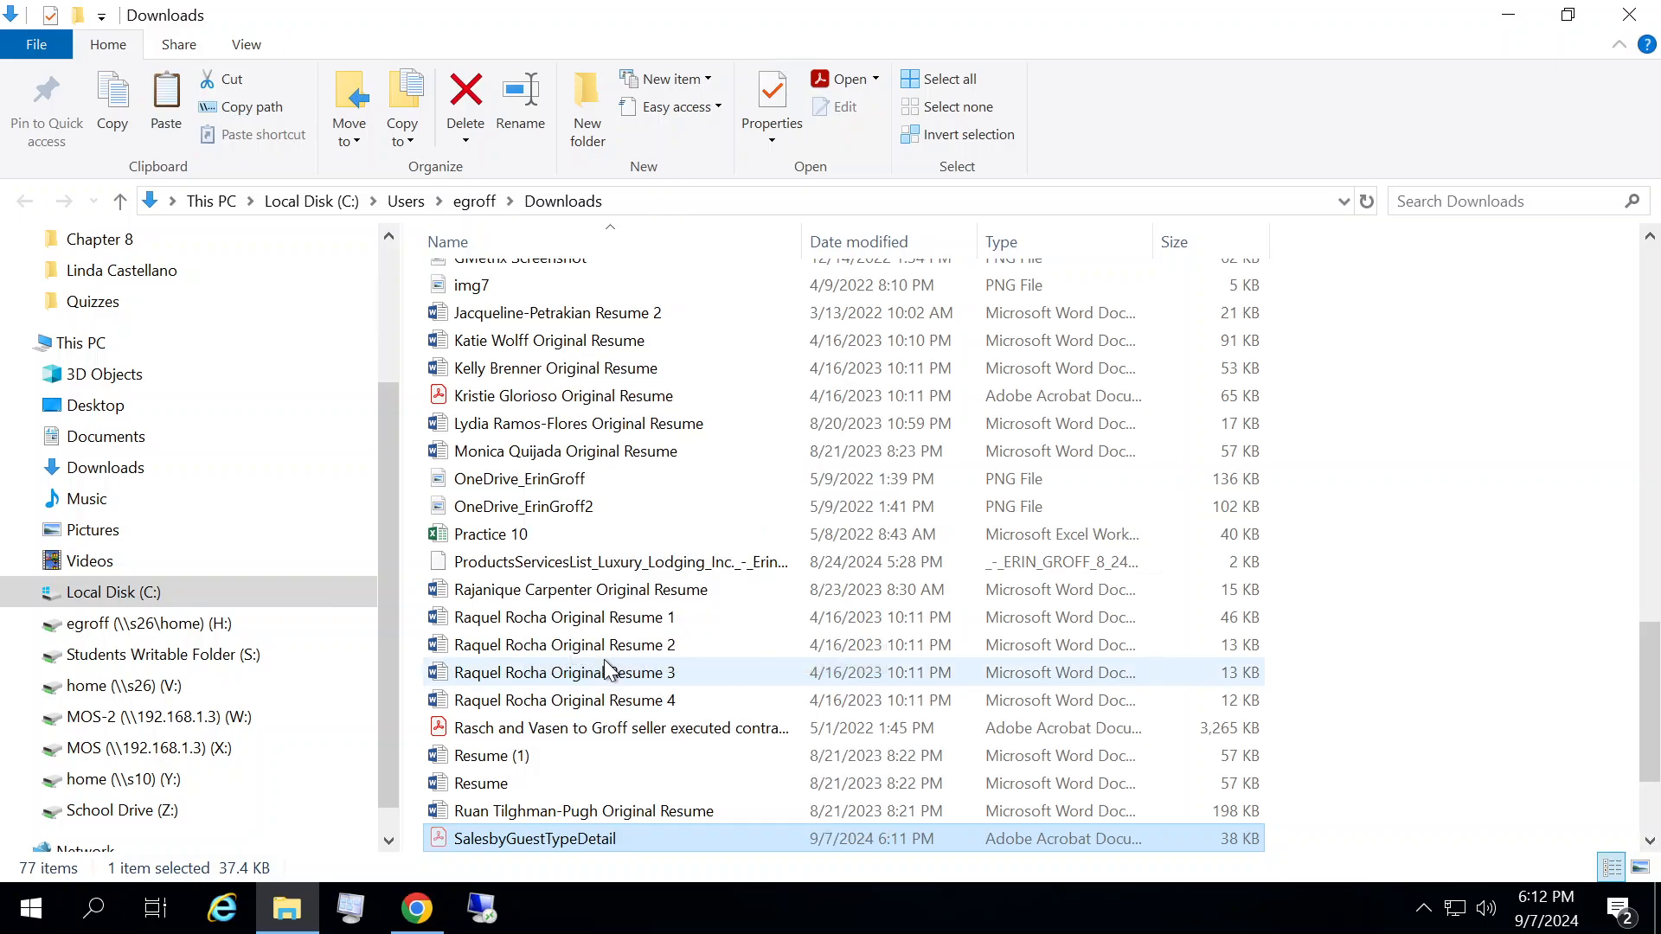
{"action": "left_click", "coordinate": [133, 631]}
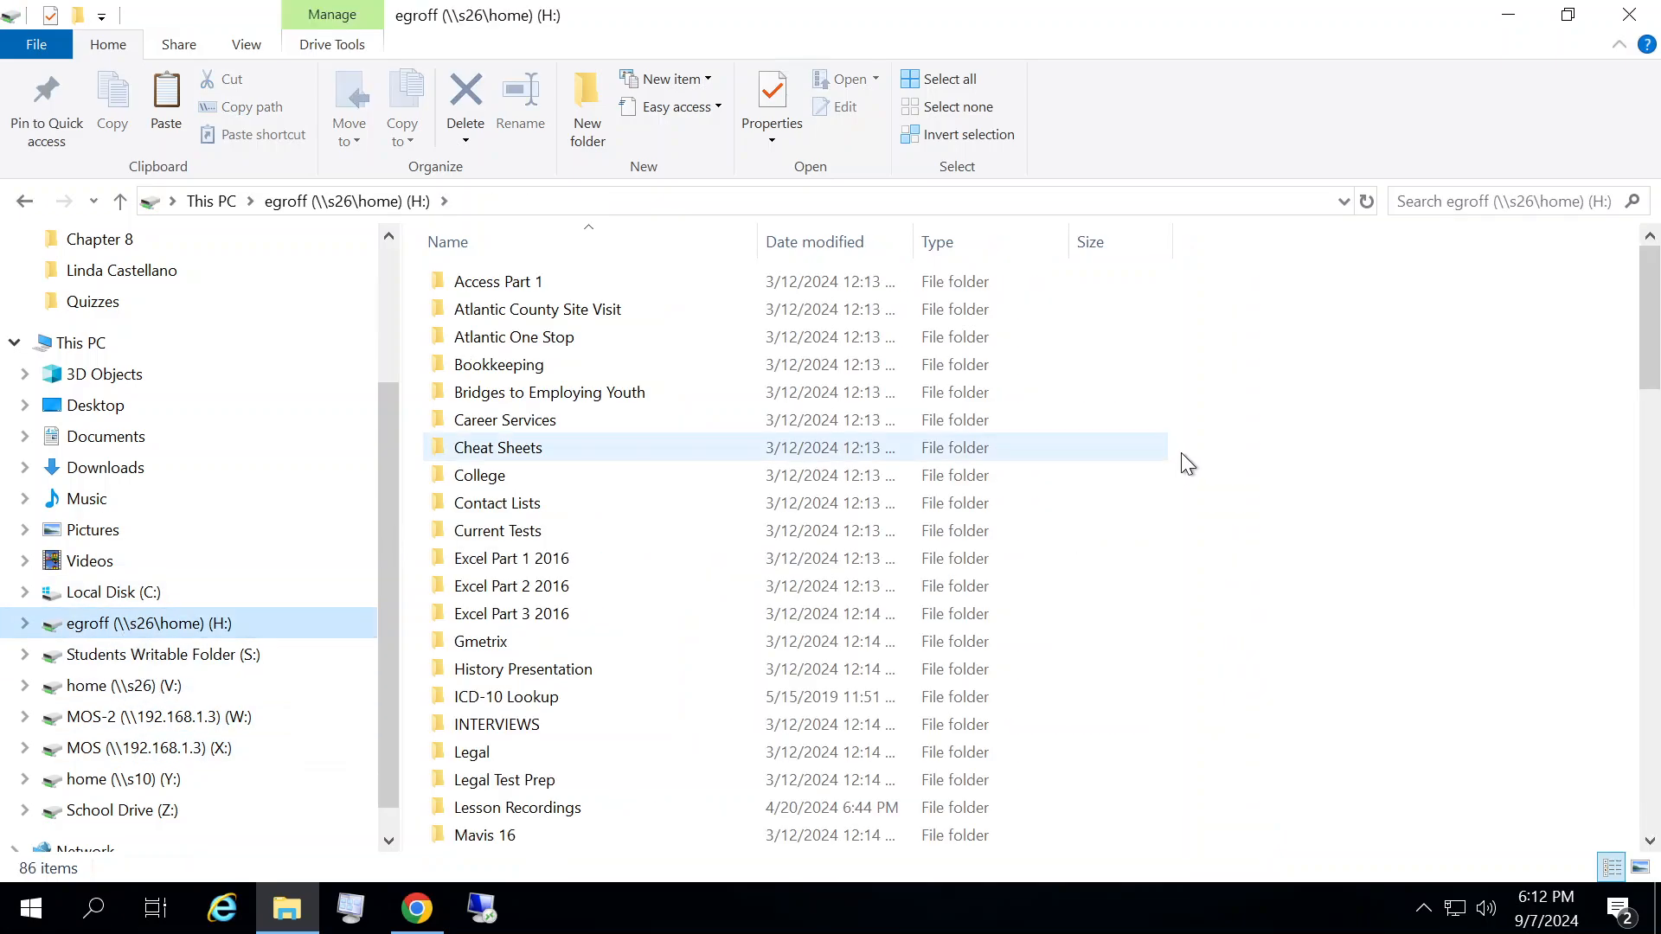
{"action": "left_click_drag", "start_coordinate": [1649, 328], "coordinate": [1648, 528]}
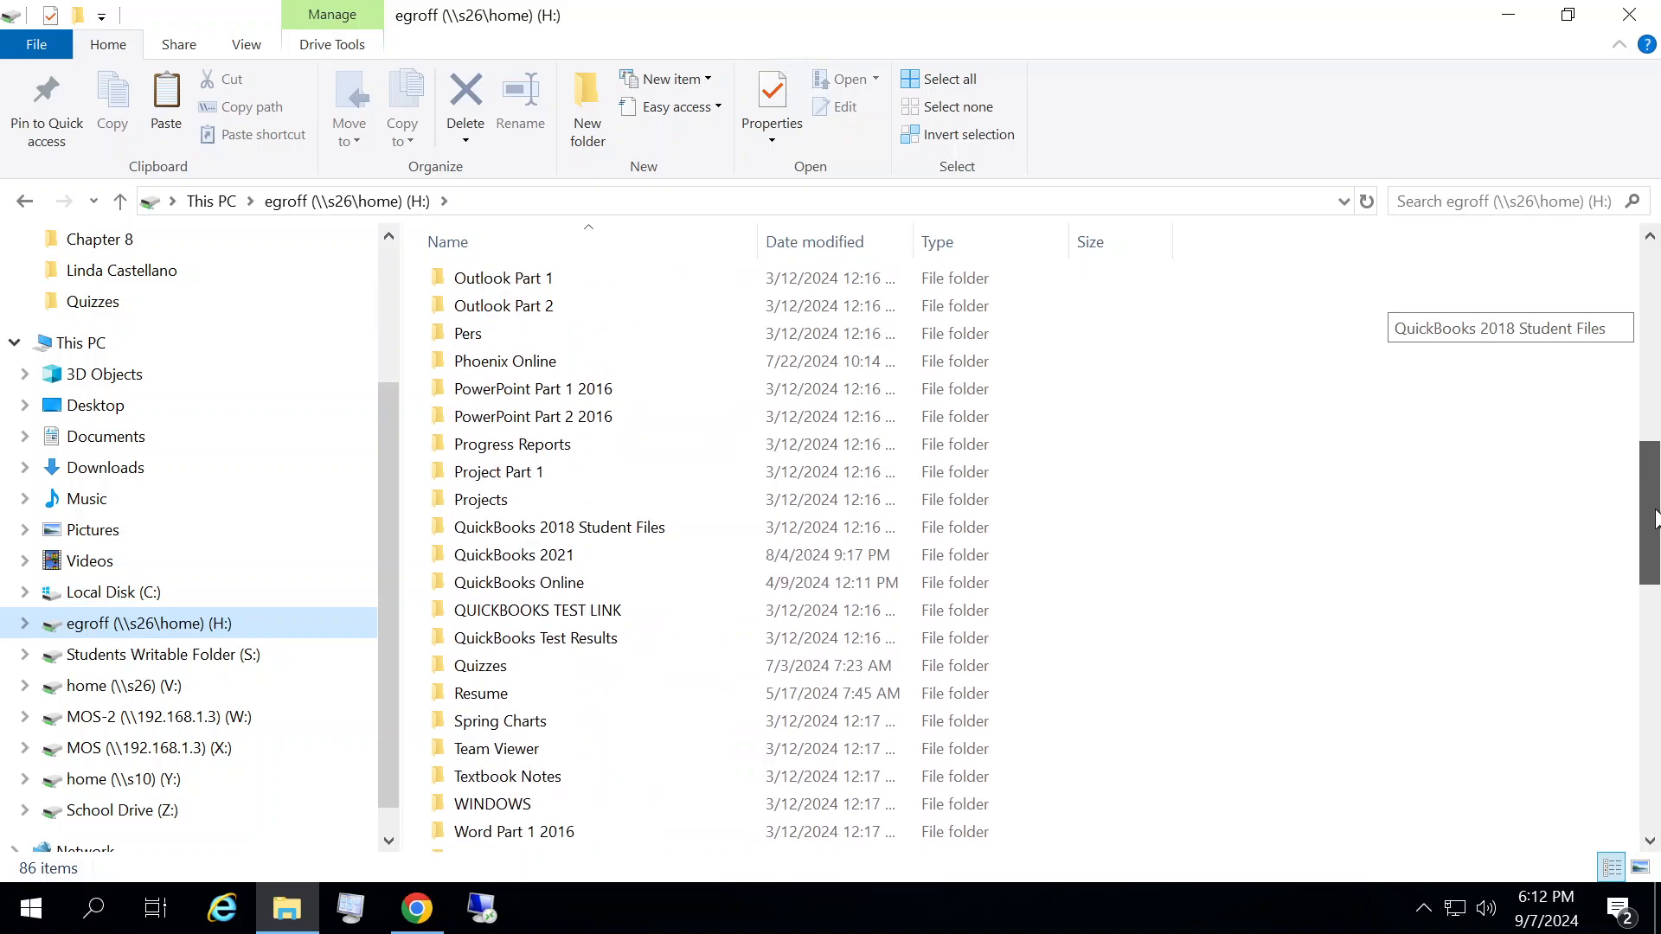
{"action": "double_click", "coordinate": [546, 585]}
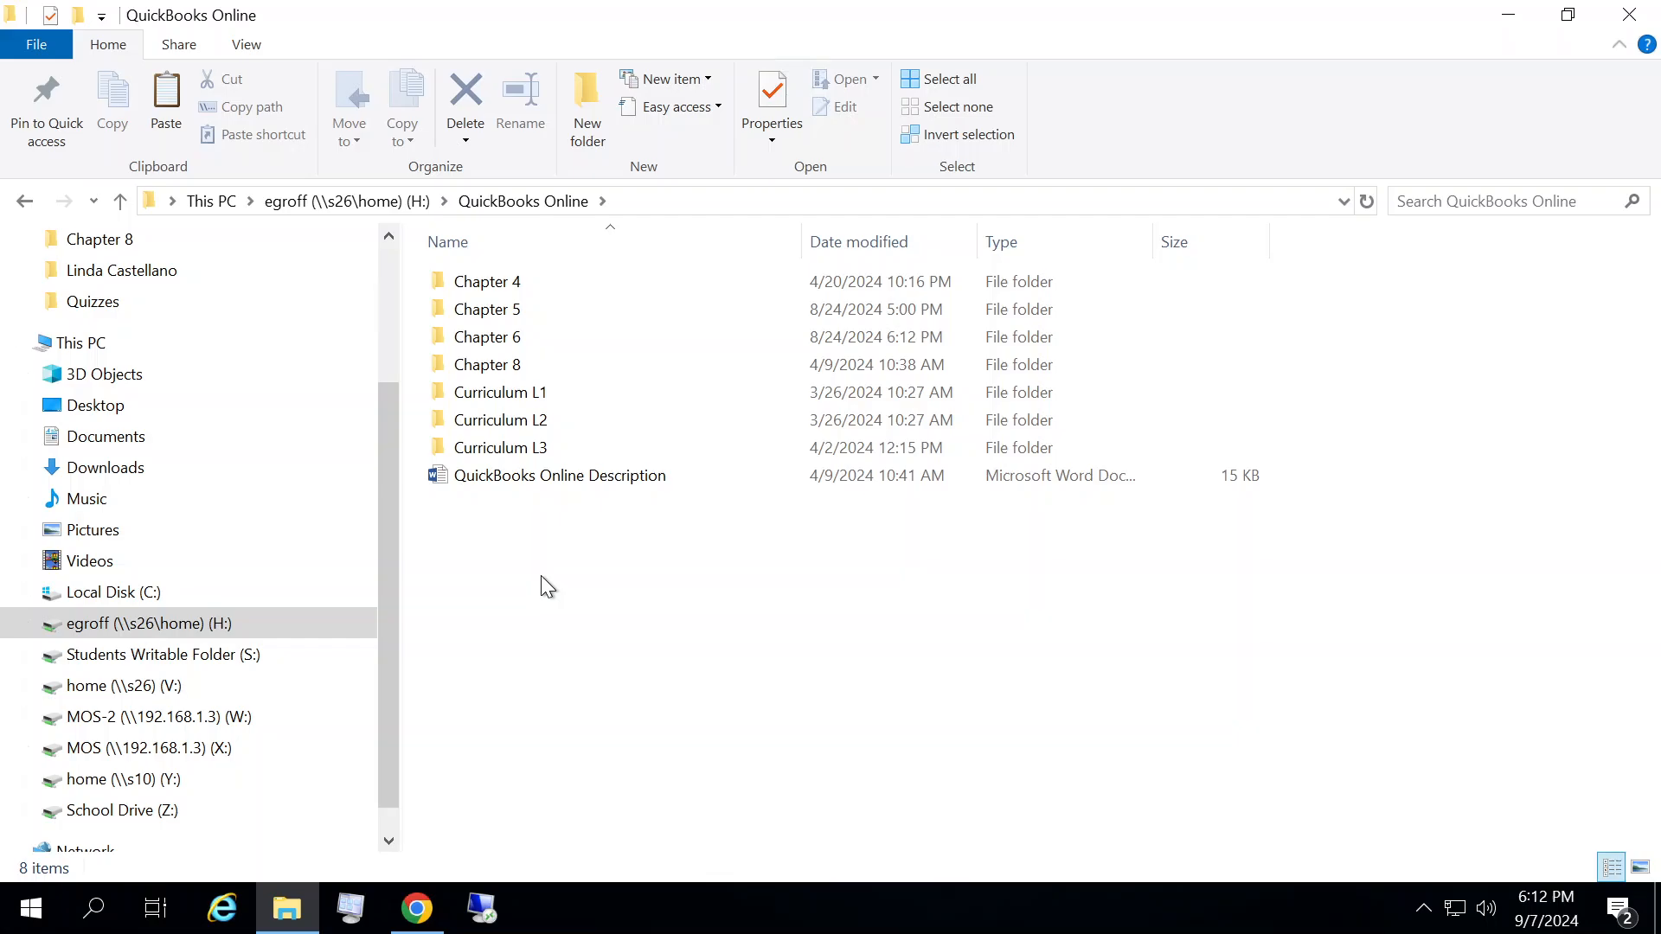
{"action": "double_click", "coordinate": [531, 367]}
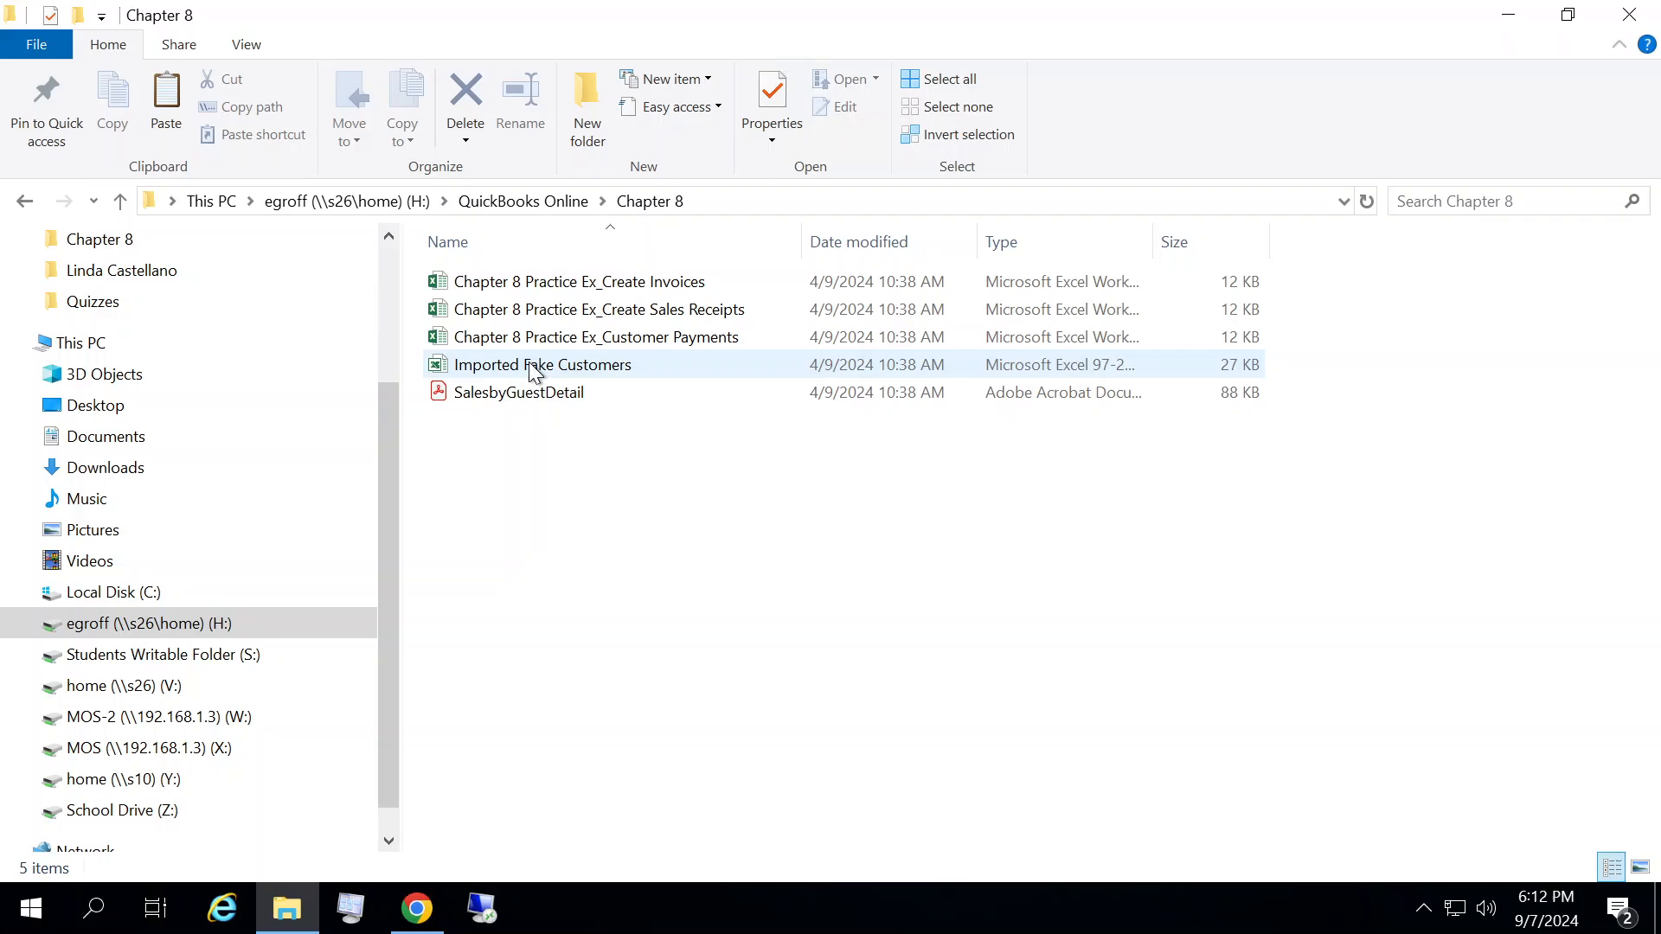
{"action": "right_click", "coordinate": [516, 494]}
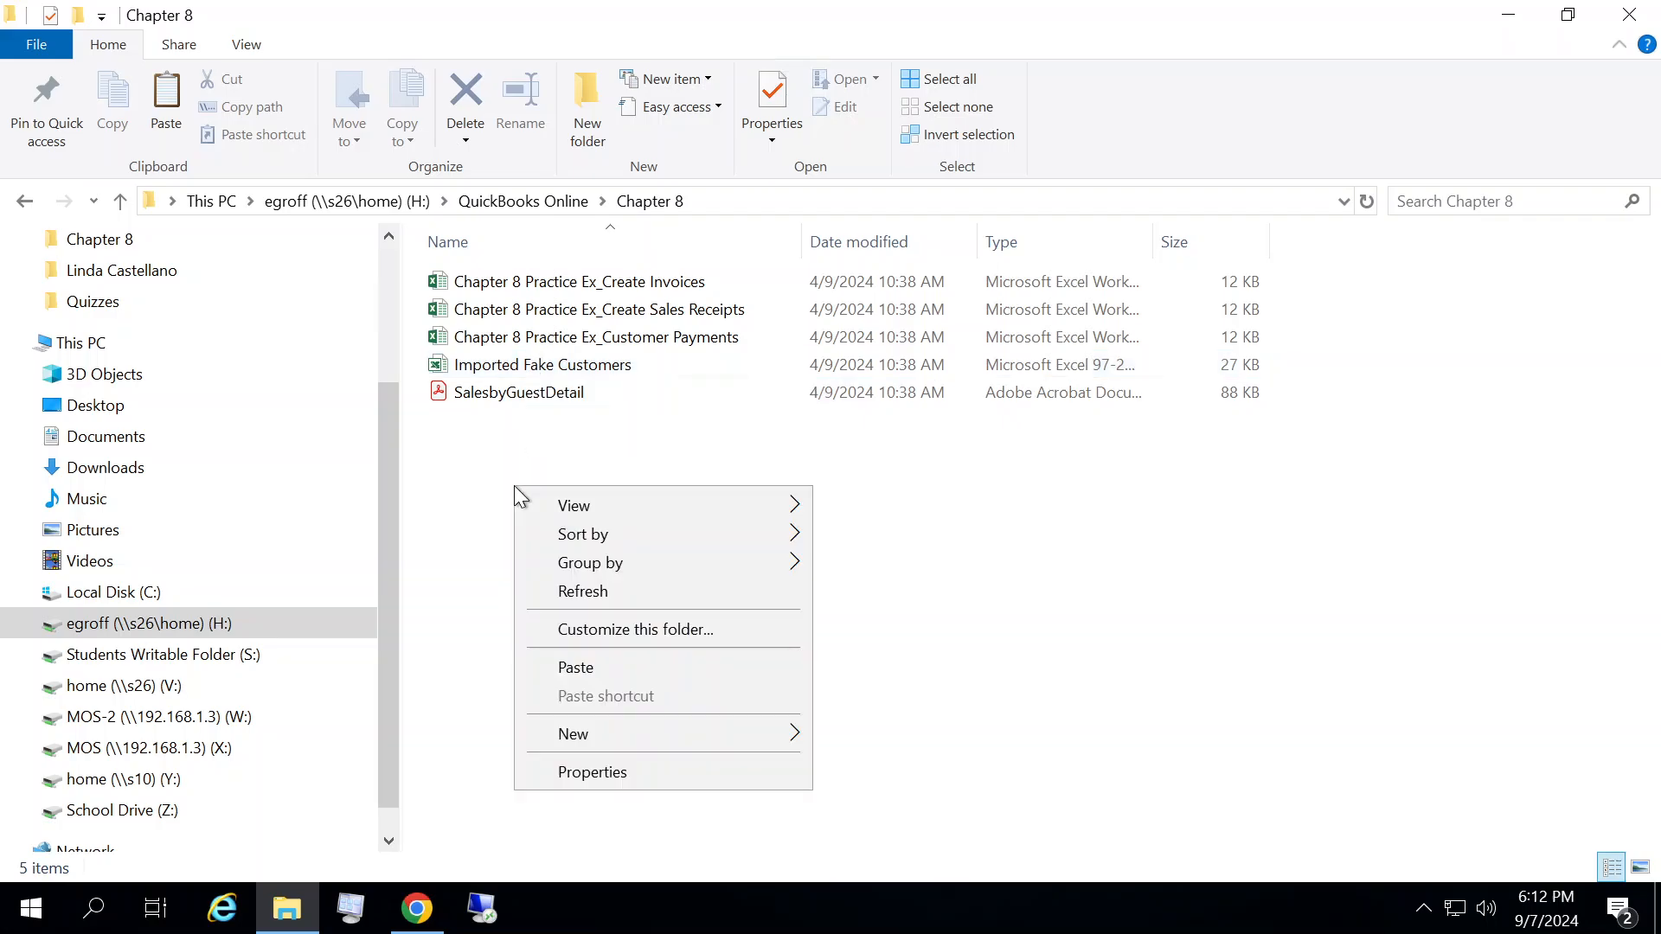
{"action": "left_click", "coordinate": [606, 668]}
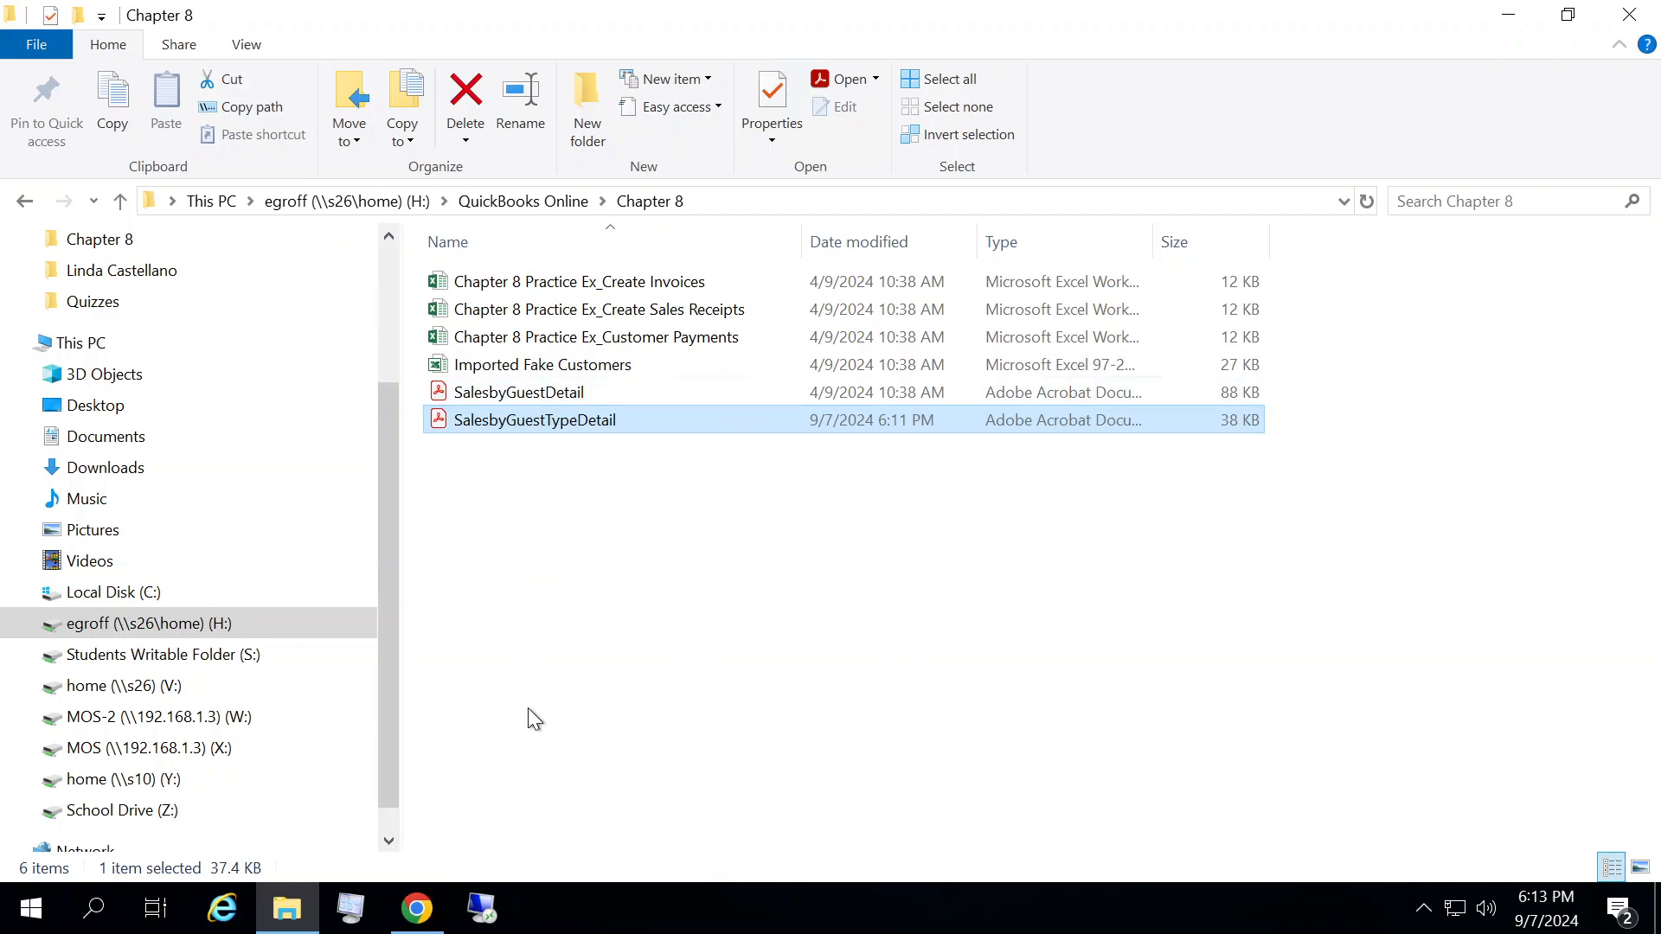
Step: Return to the browser and close the print and PDF preview dialog over the report
{"action": "left_click", "coordinate": [428, 887]}
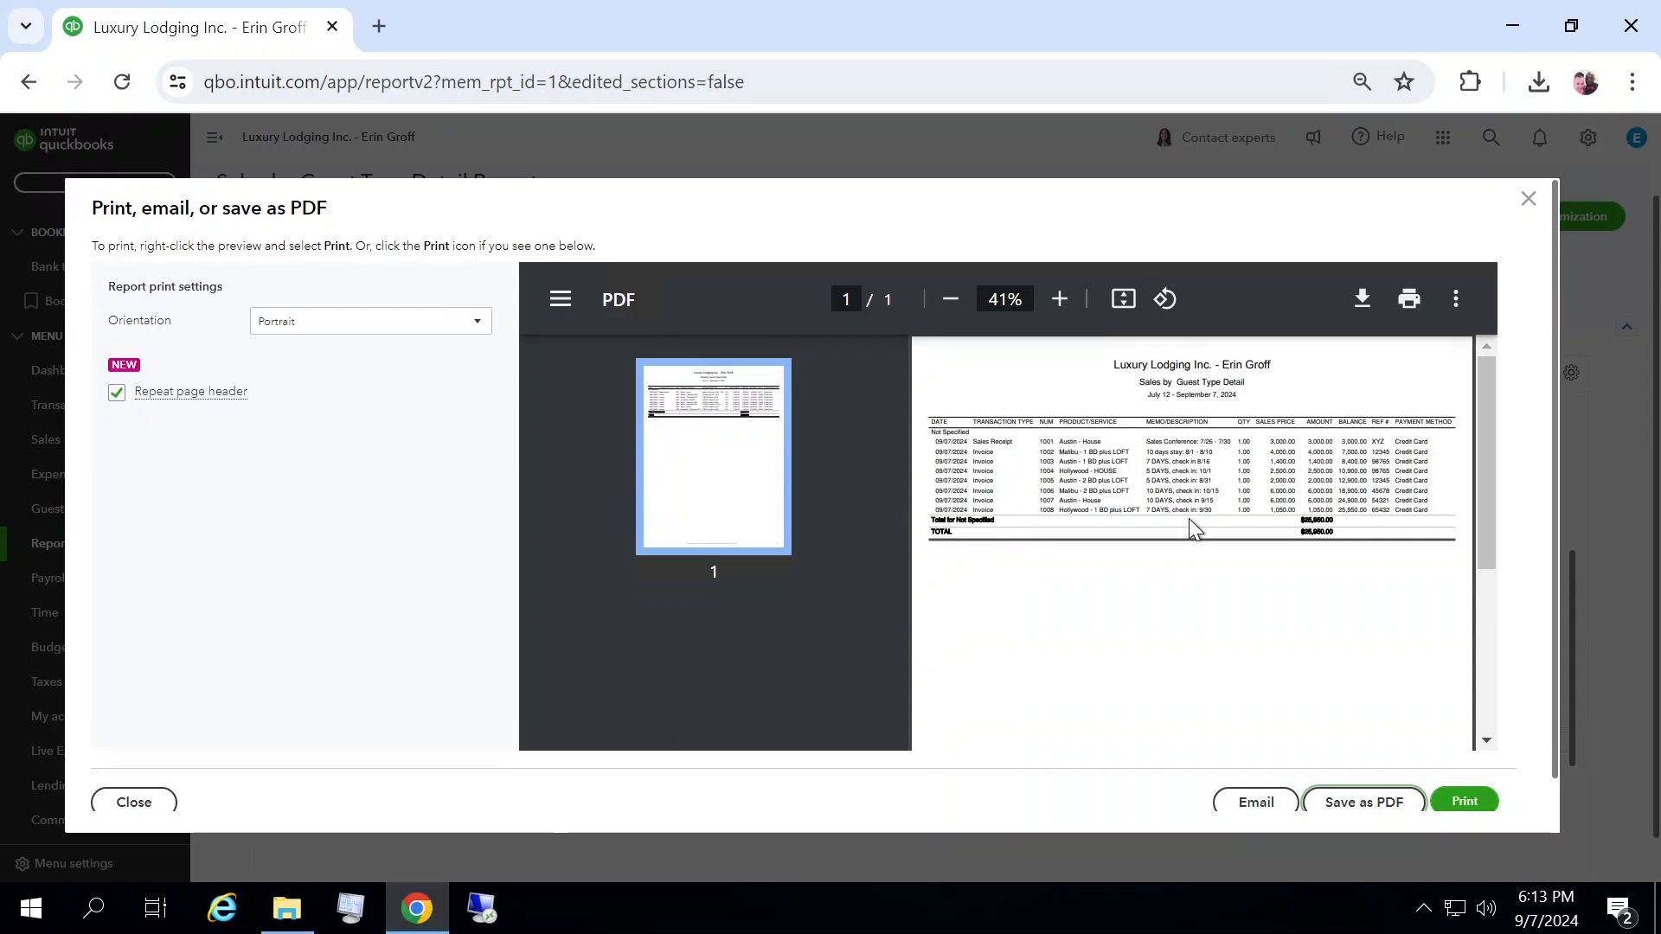
{"action": "left_click", "coordinate": [1528, 204]}
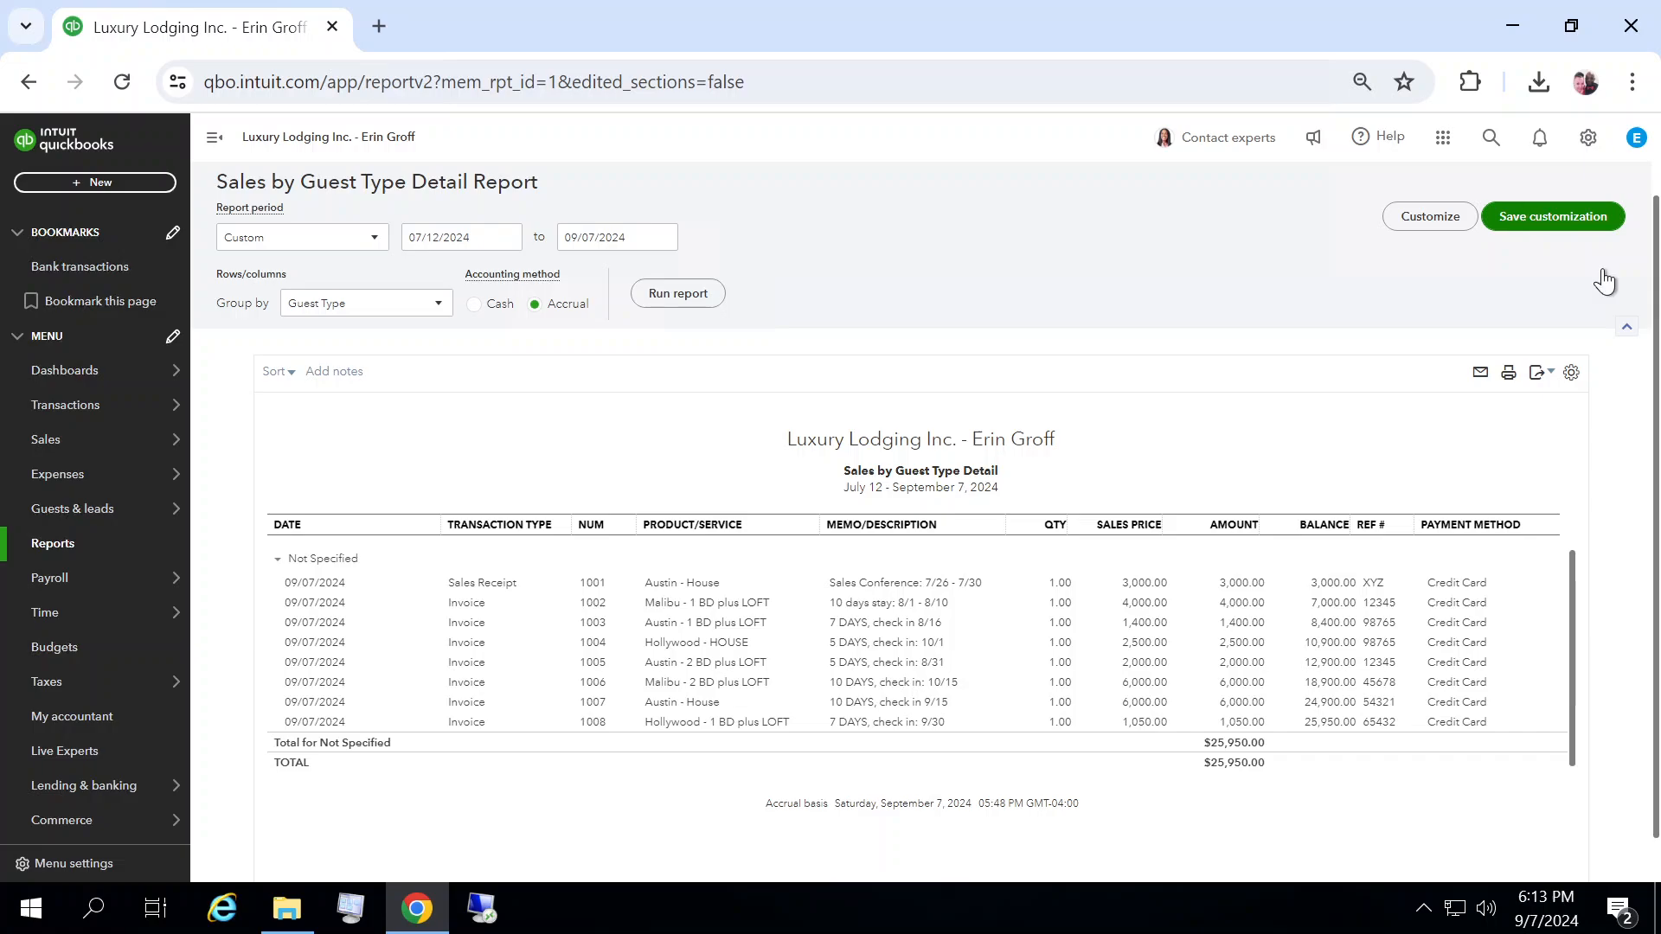
{"action": "left_click_drag", "start_coordinate": [1571, 572], "coordinate": [1570, 630]}
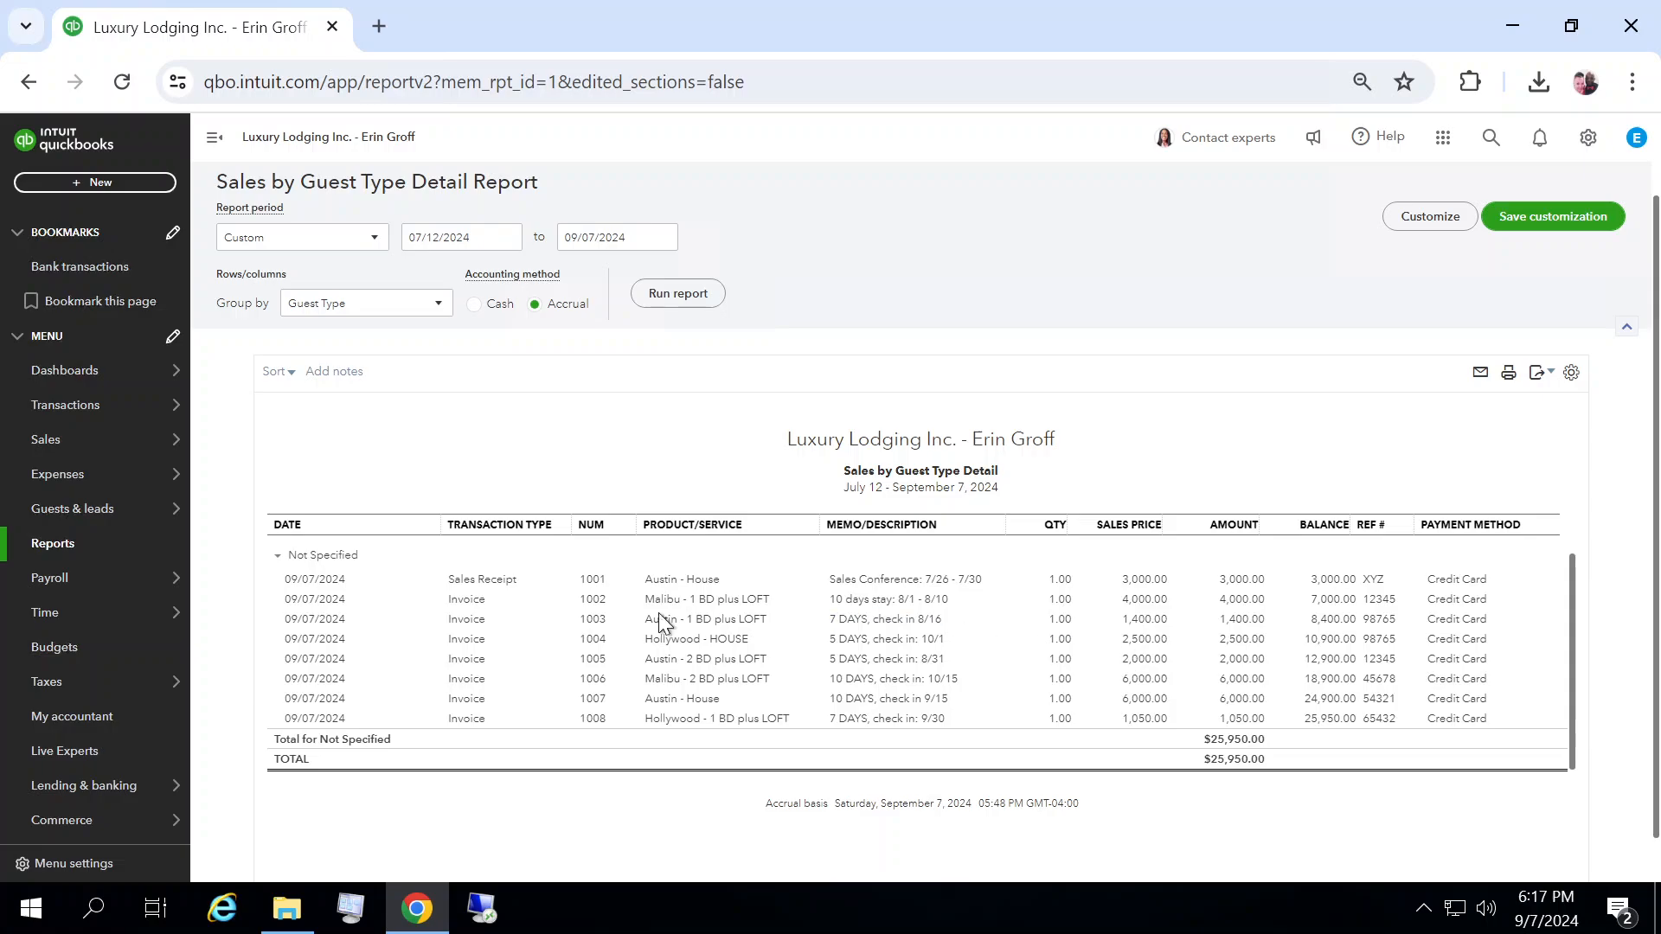
Step: Open the Accounts receivable aging summary report from the reports list
{"action": "left_click", "coordinate": [50, 545]}
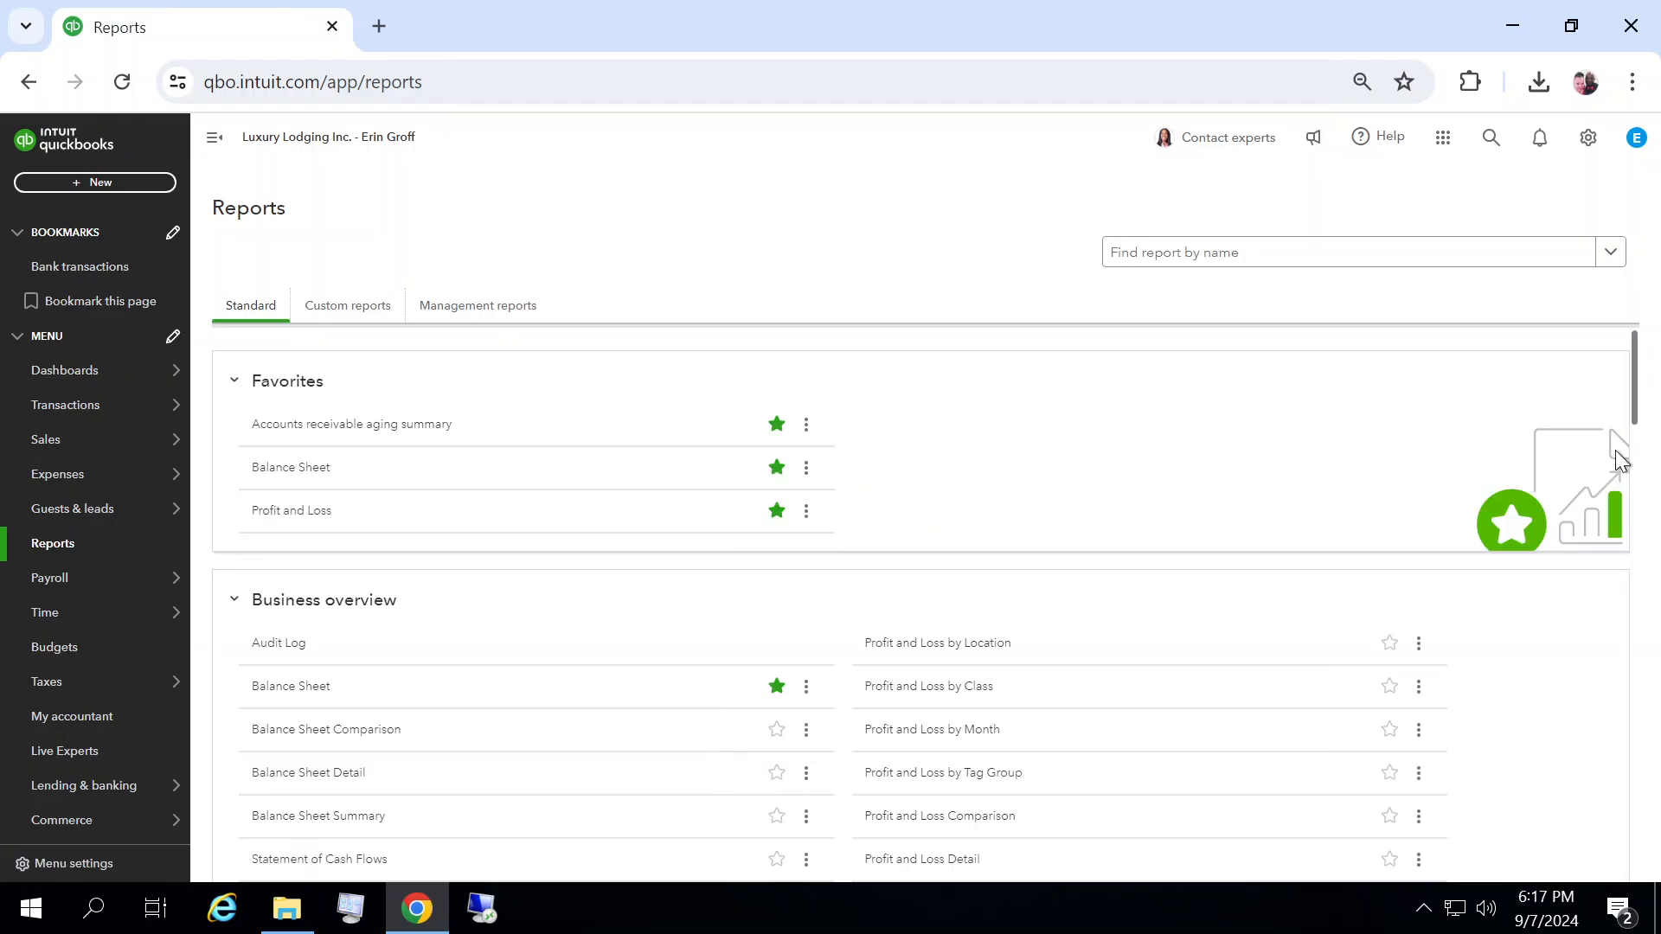
{"action": "left_click_drag", "start_coordinate": [1634, 400], "coordinate": [1657, 493]}
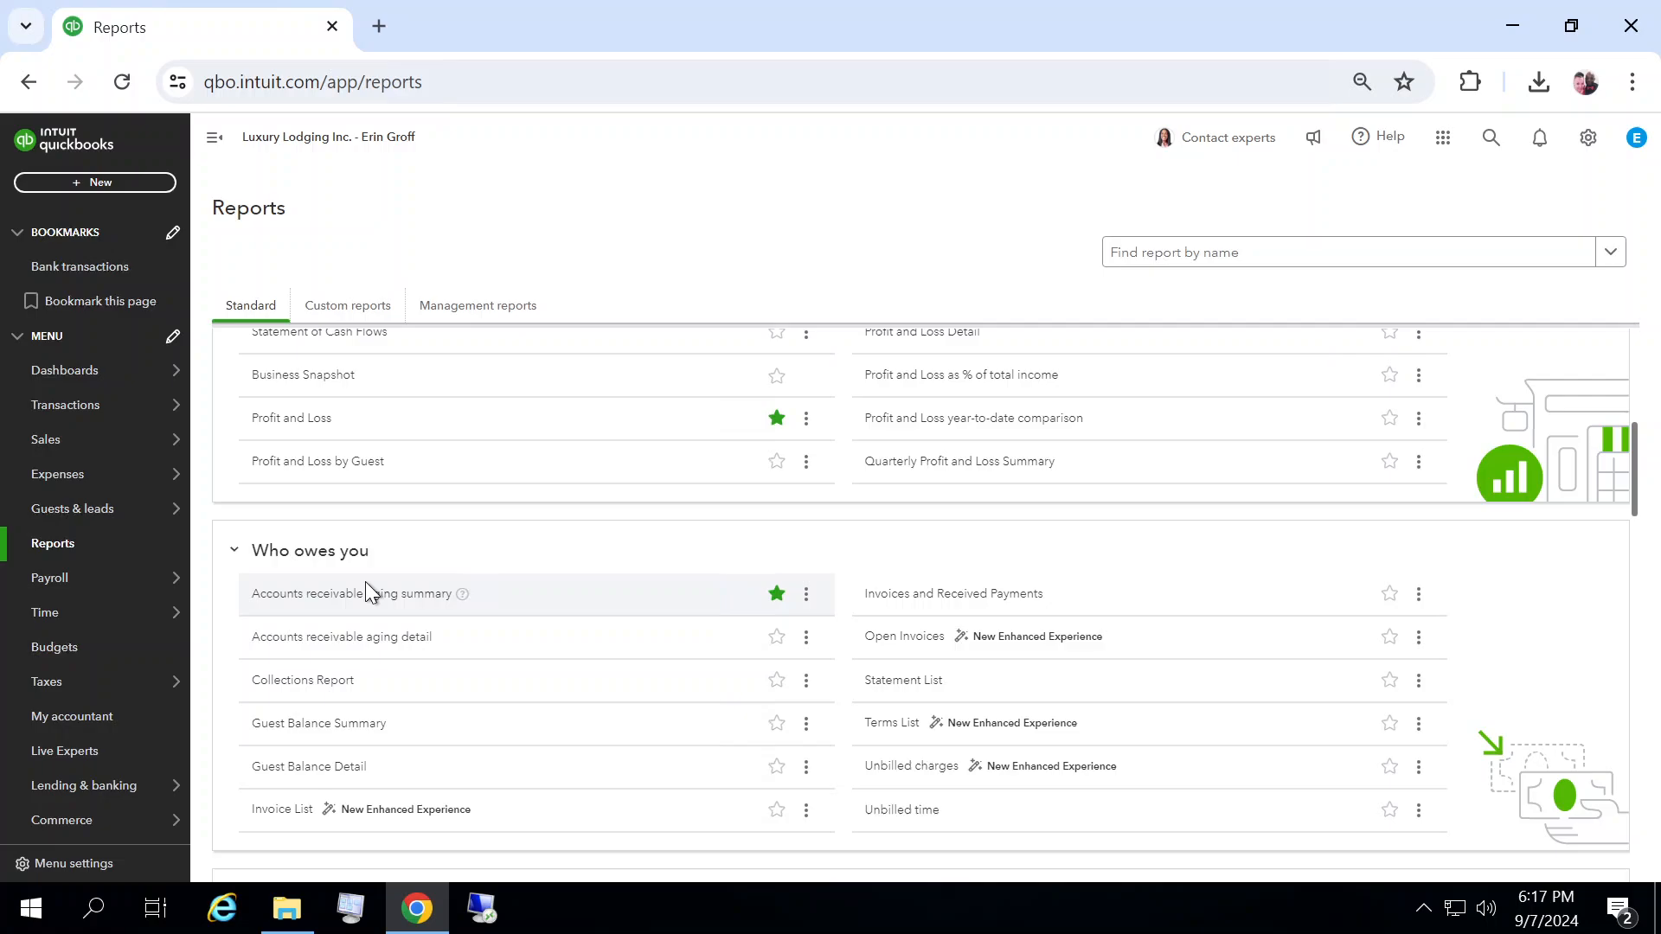
{"action": "left_click", "coordinate": [301, 597]}
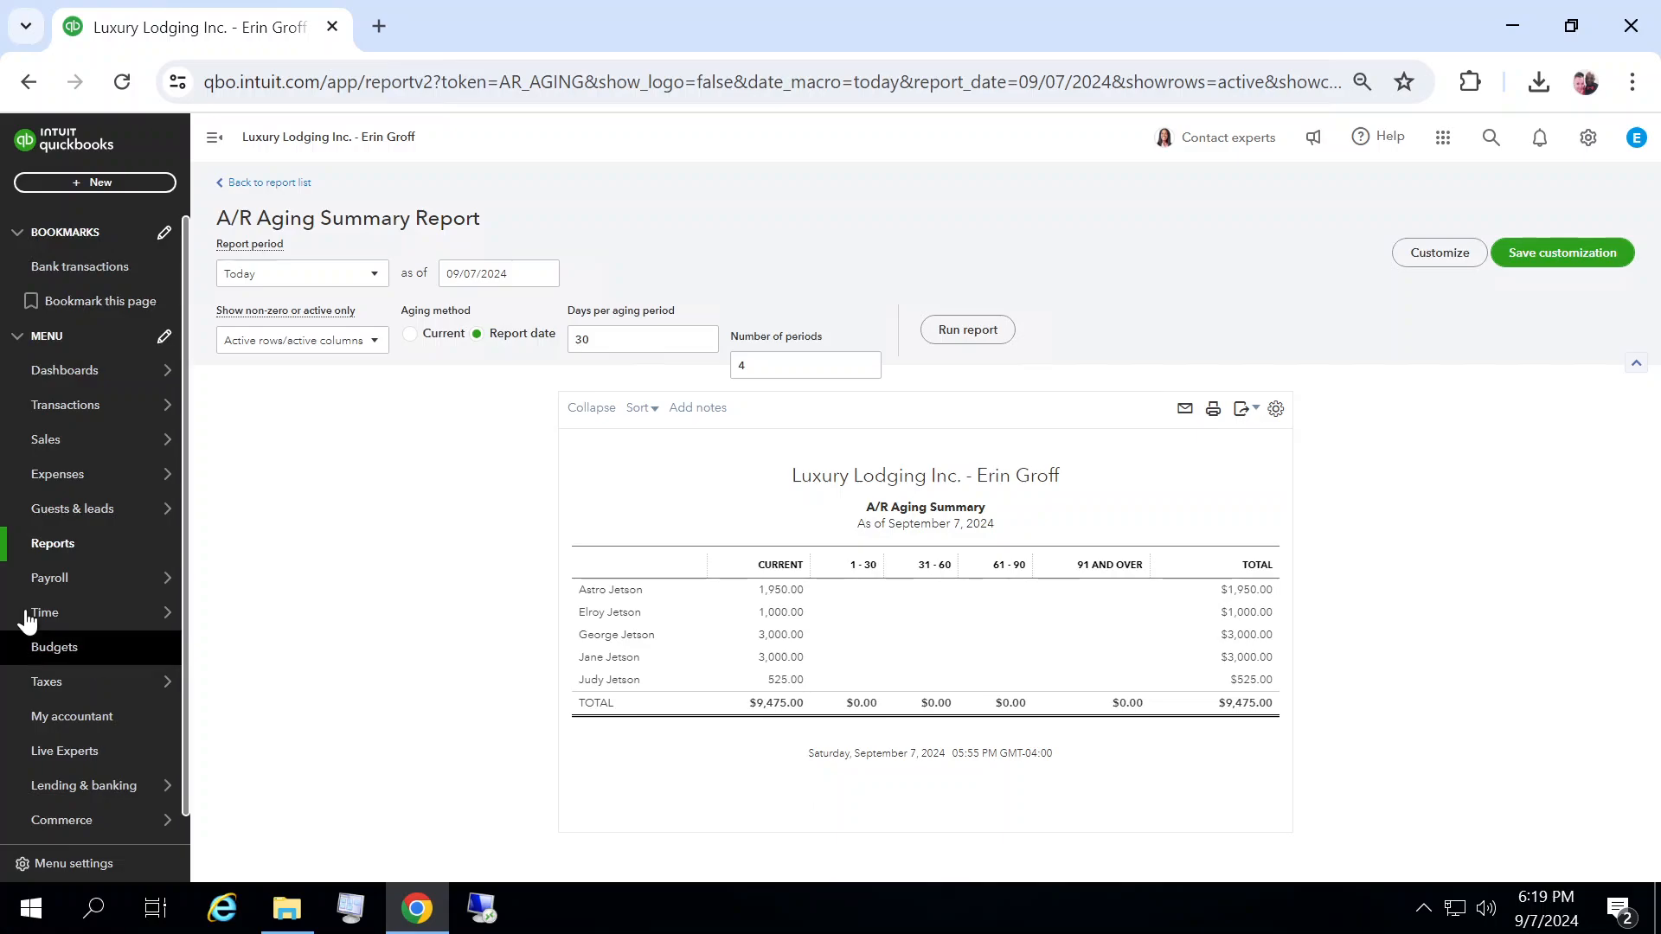
Step: Open the Open Invoices report from the reports list, switch it to classic view, and scroll through it
{"action": "left_click", "coordinate": [57, 545]}
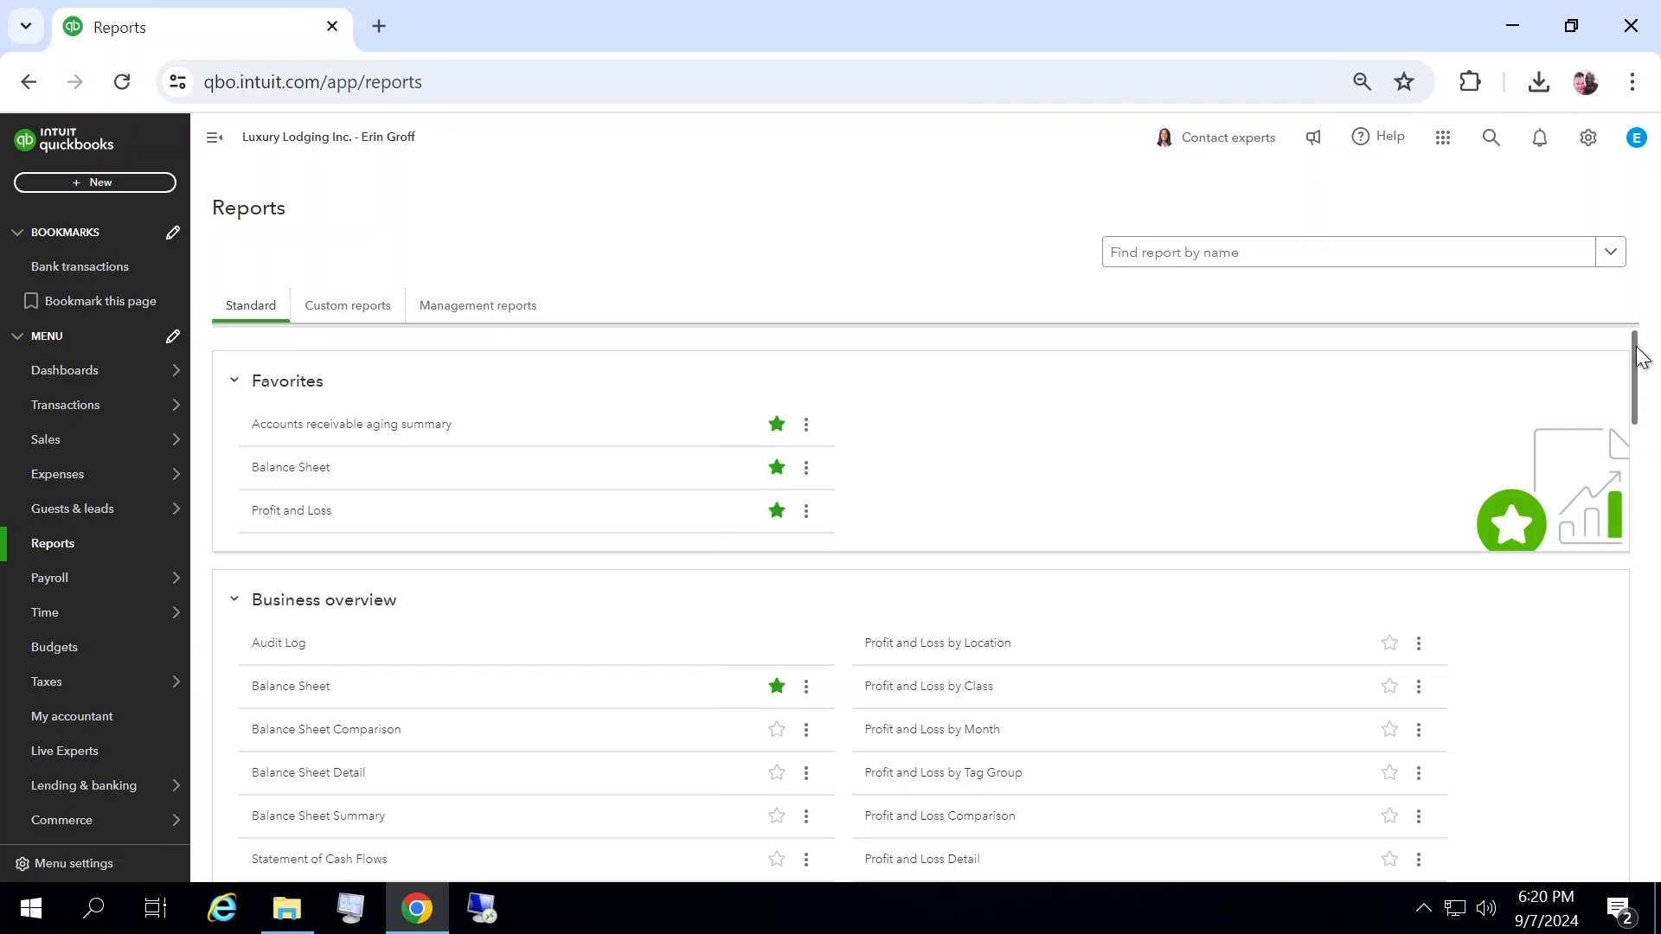
{"action": "left_click_drag", "start_coordinate": [1640, 355], "coordinate": [1643, 461]}
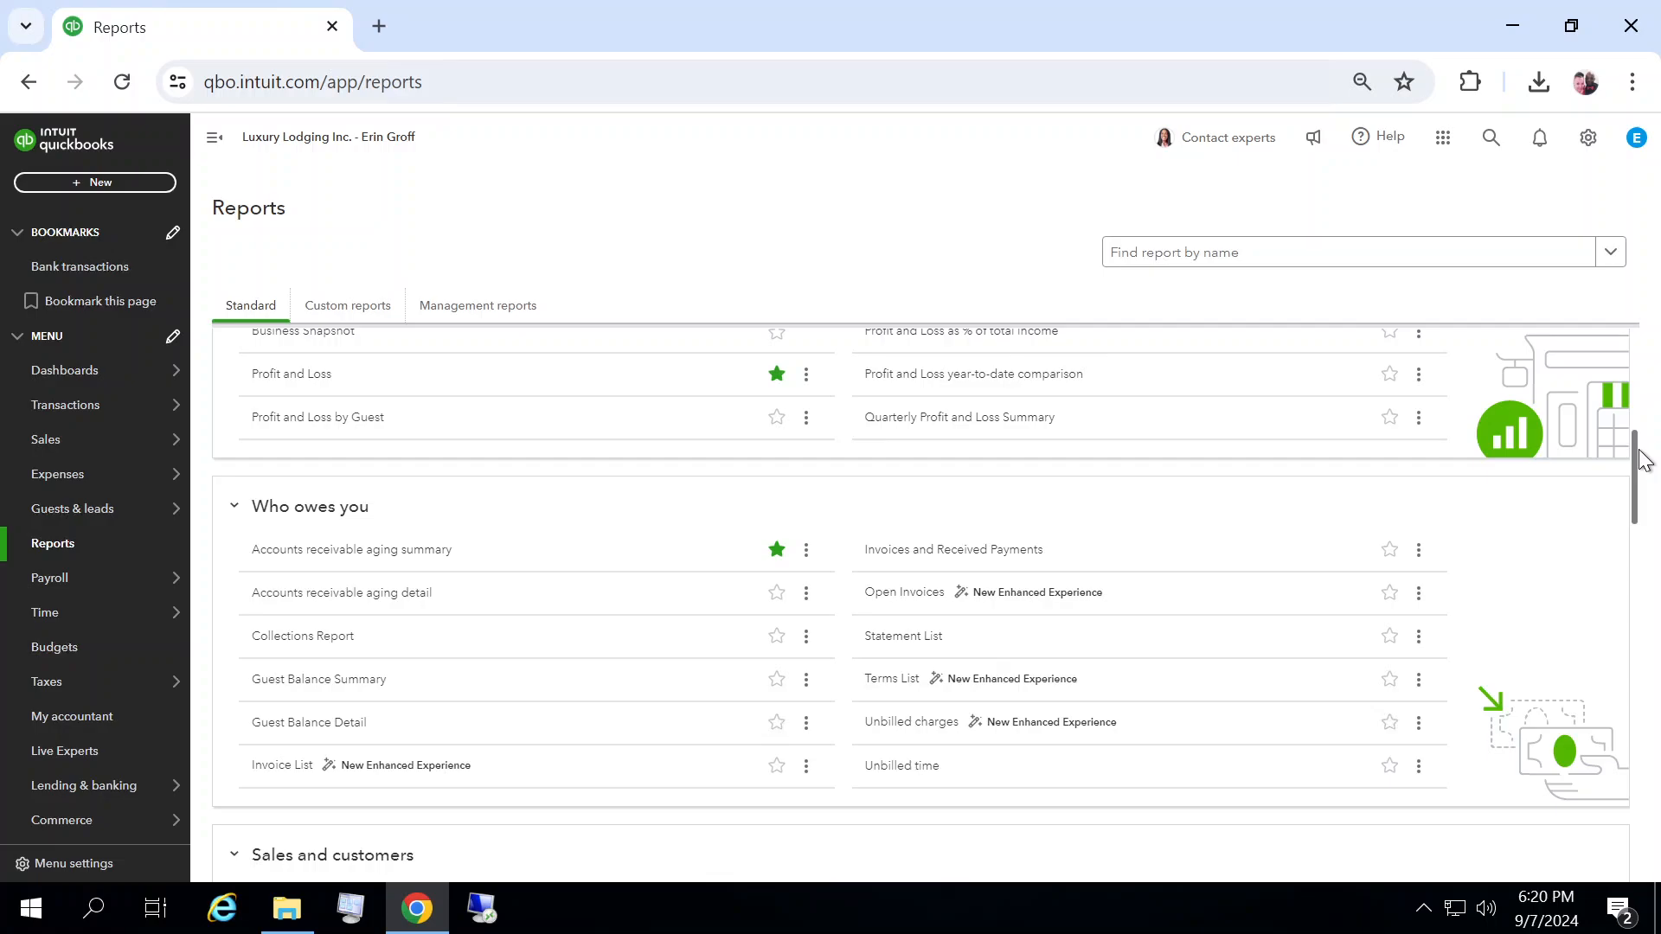
{"action": "left_click", "coordinate": [891, 595]}
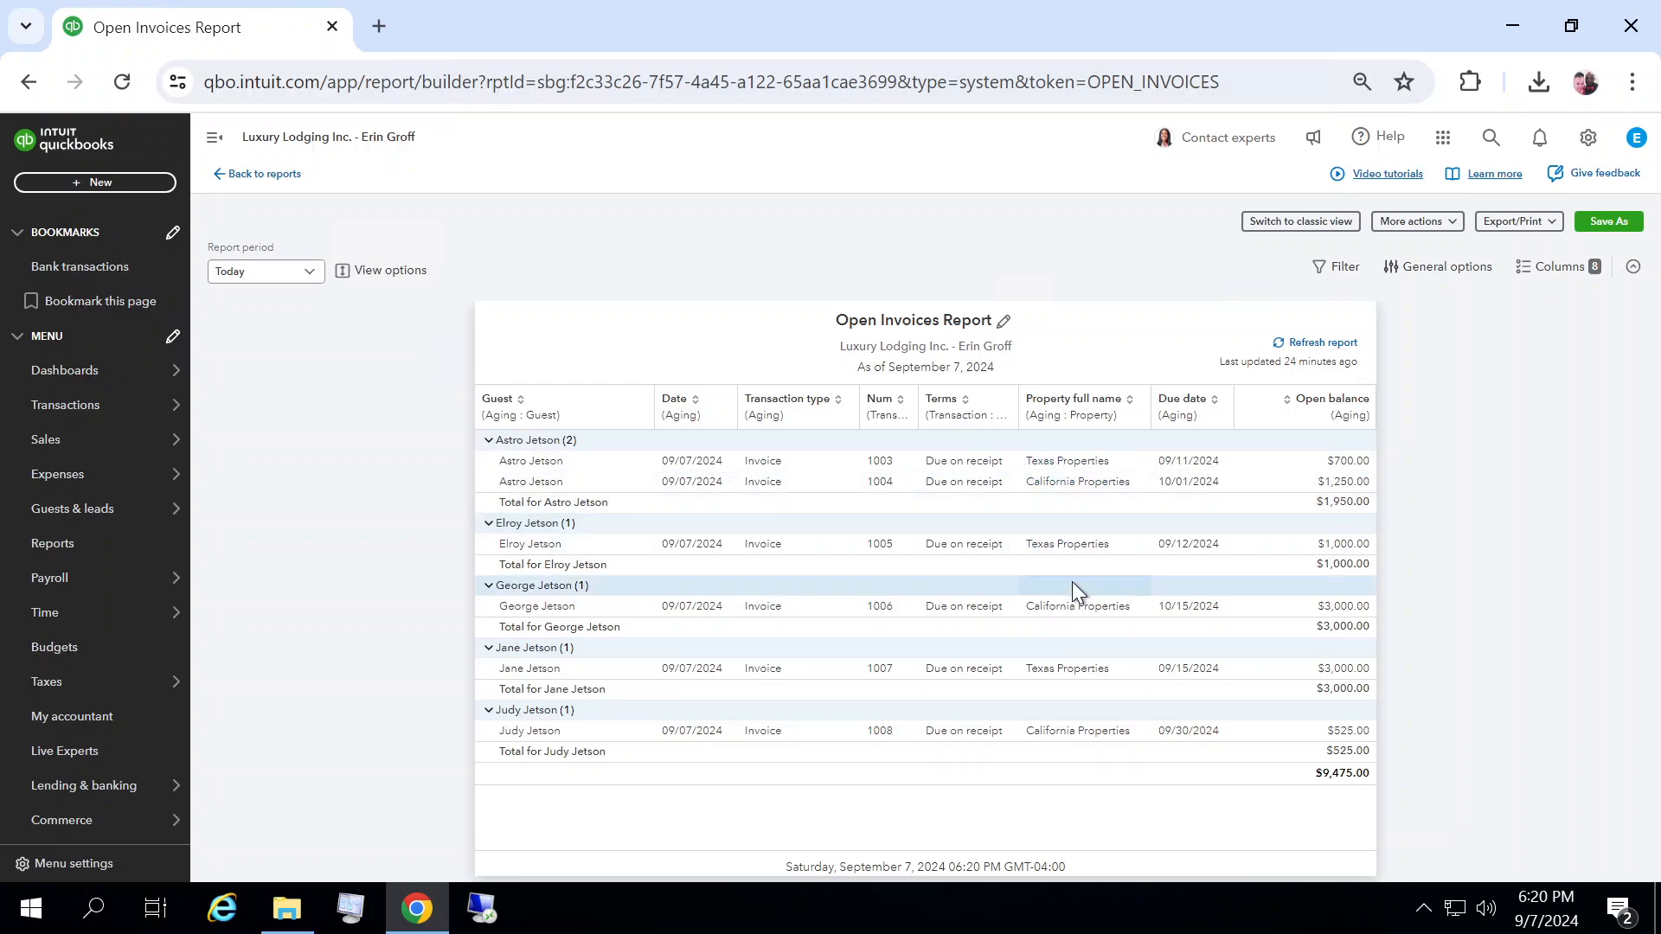
{"action": "left_click", "coordinate": [1286, 222]}
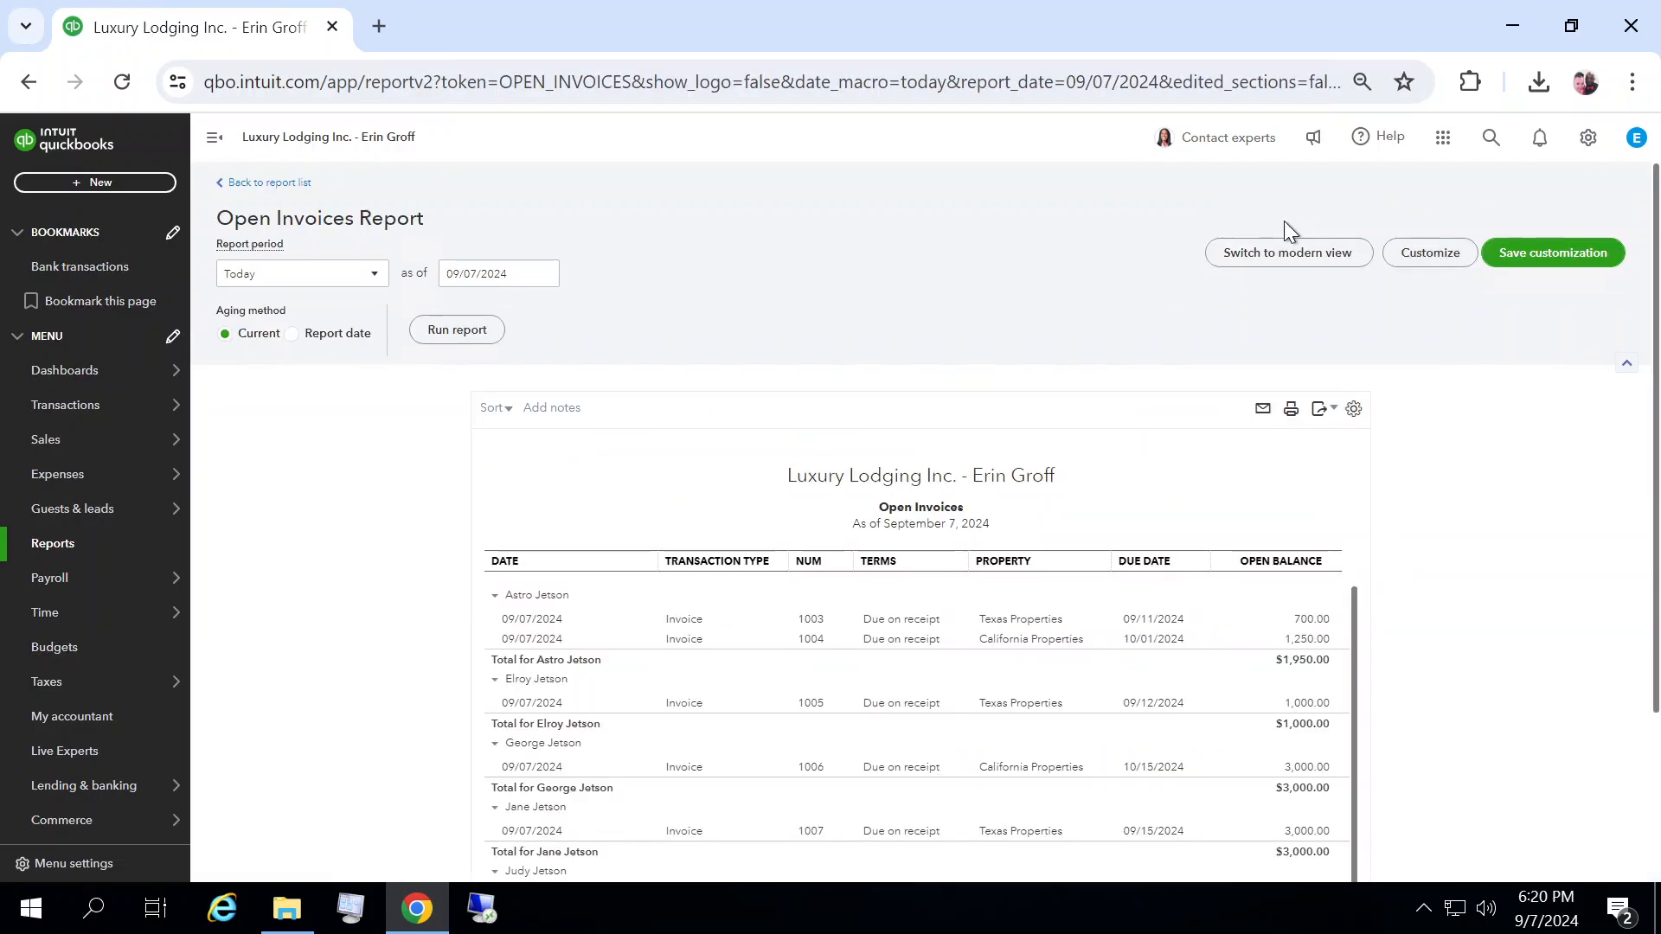
{"action": "left_click_drag", "start_coordinate": [1659, 312], "coordinate": [1658, 474]}
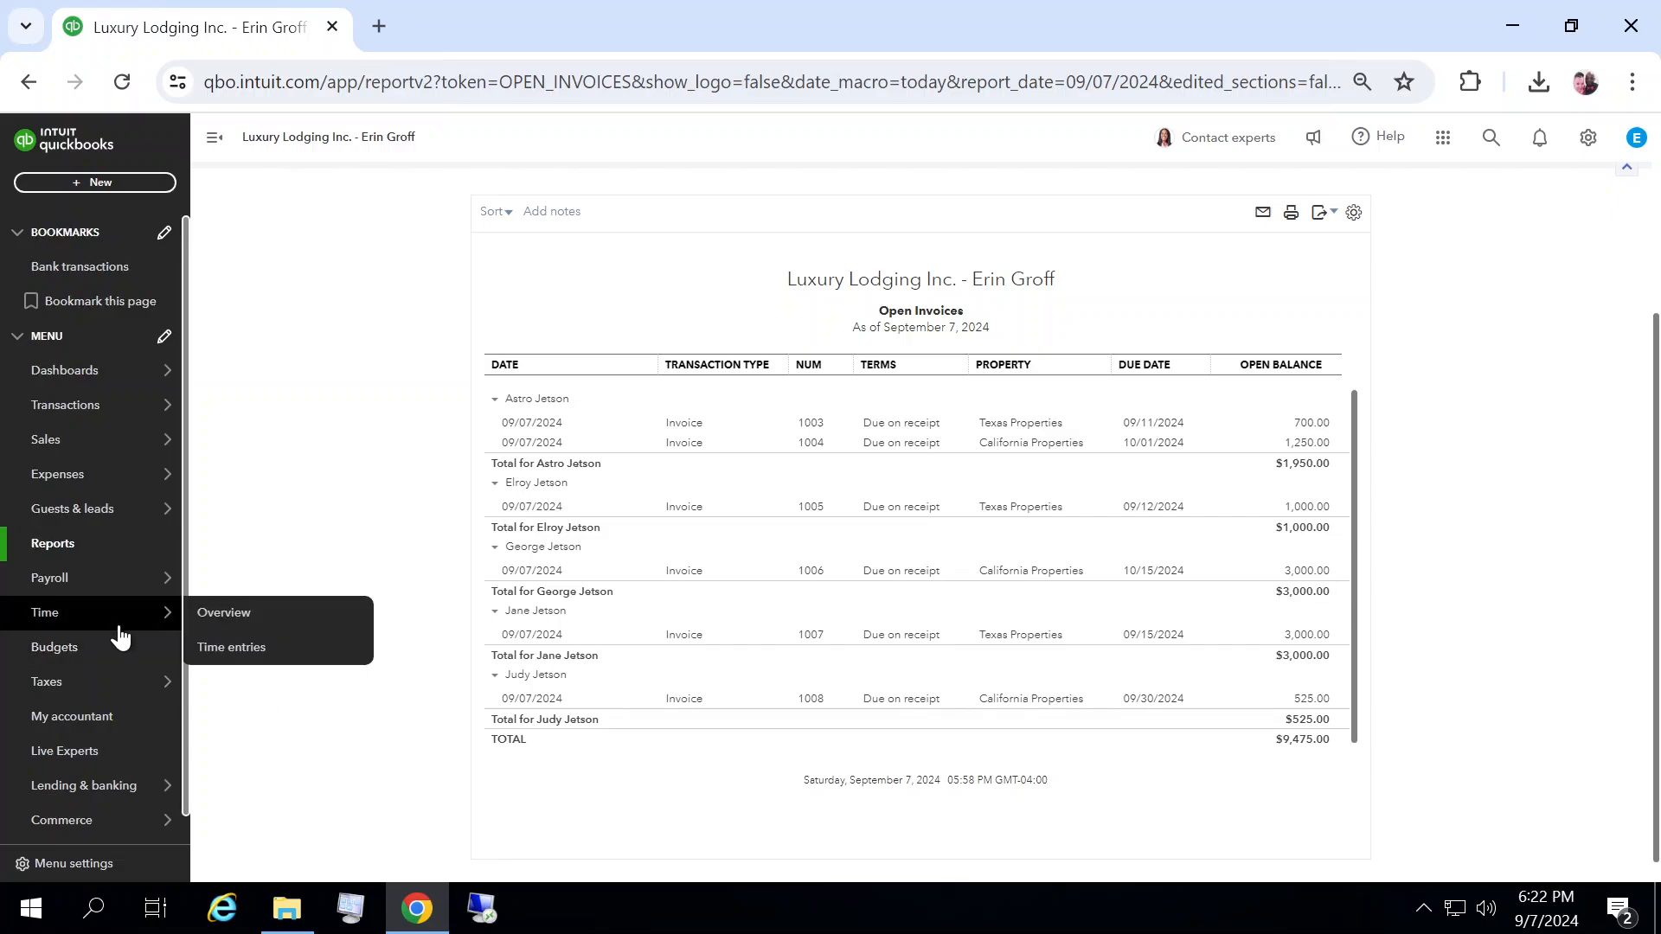
Step: Open the Sales by Product/Service Summary report and run it with the report period set to All Dates
{"action": "left_click", "coordinate": [61, 545]}
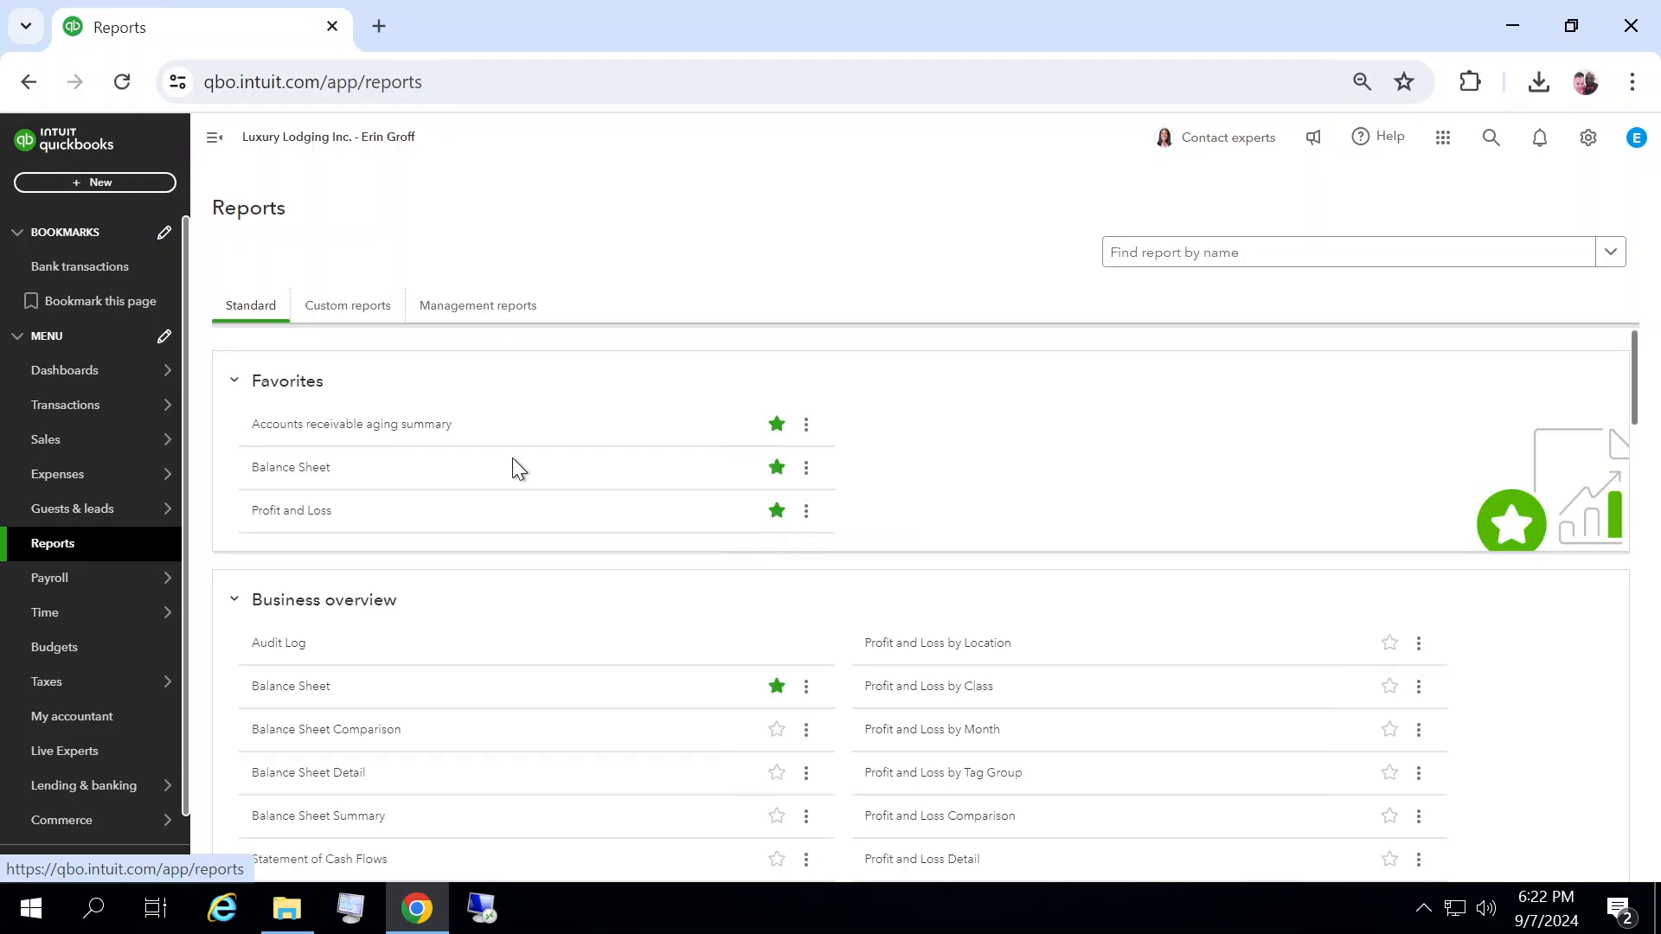
{"action": "left_click_drag", "start_coordinate": [1637, 359], "coordinate": [1657, 532]}
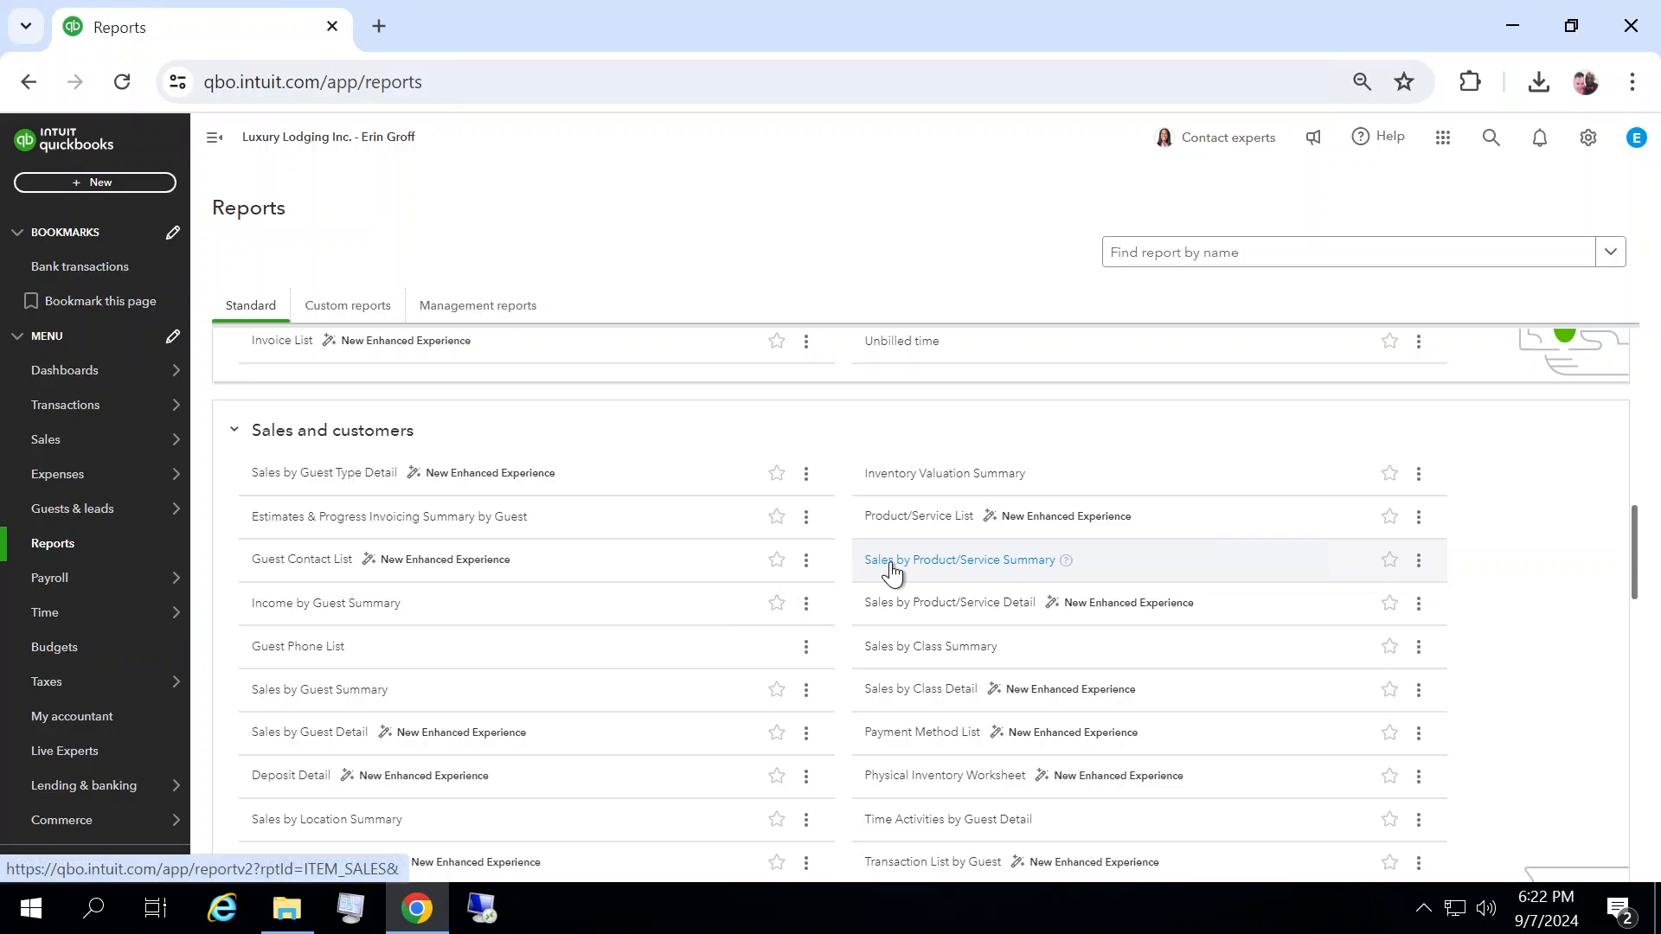
{"action": "left_click", "coordinate": [953, 571]}
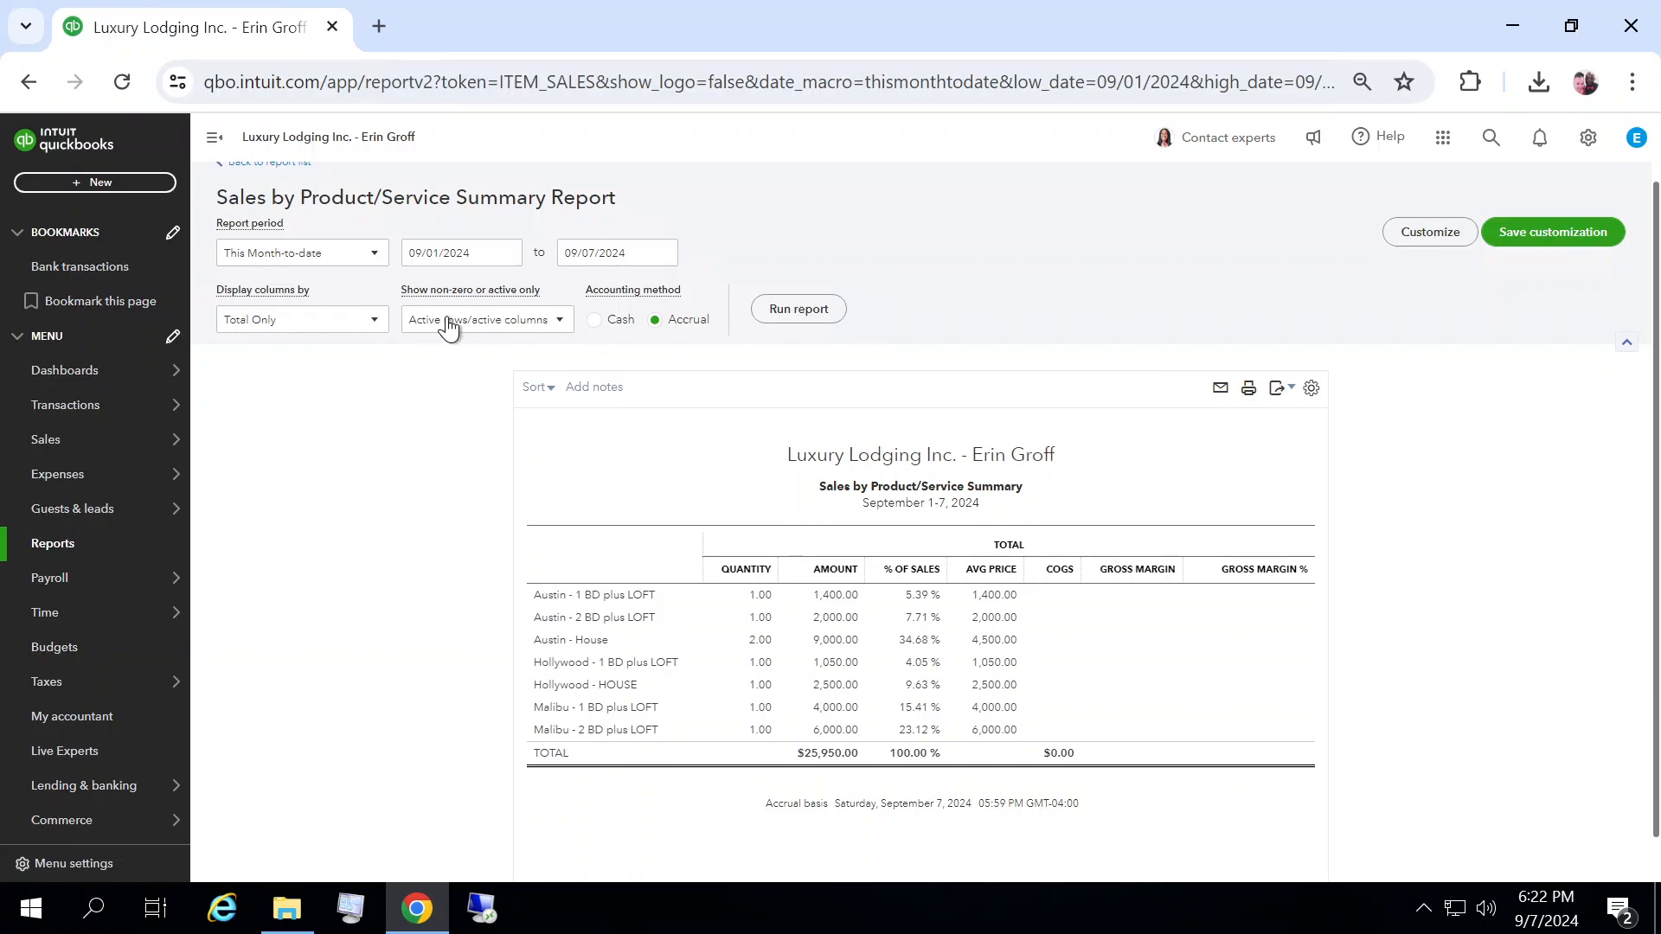
{"action": "left_click", "coordinate": [377, 256]}
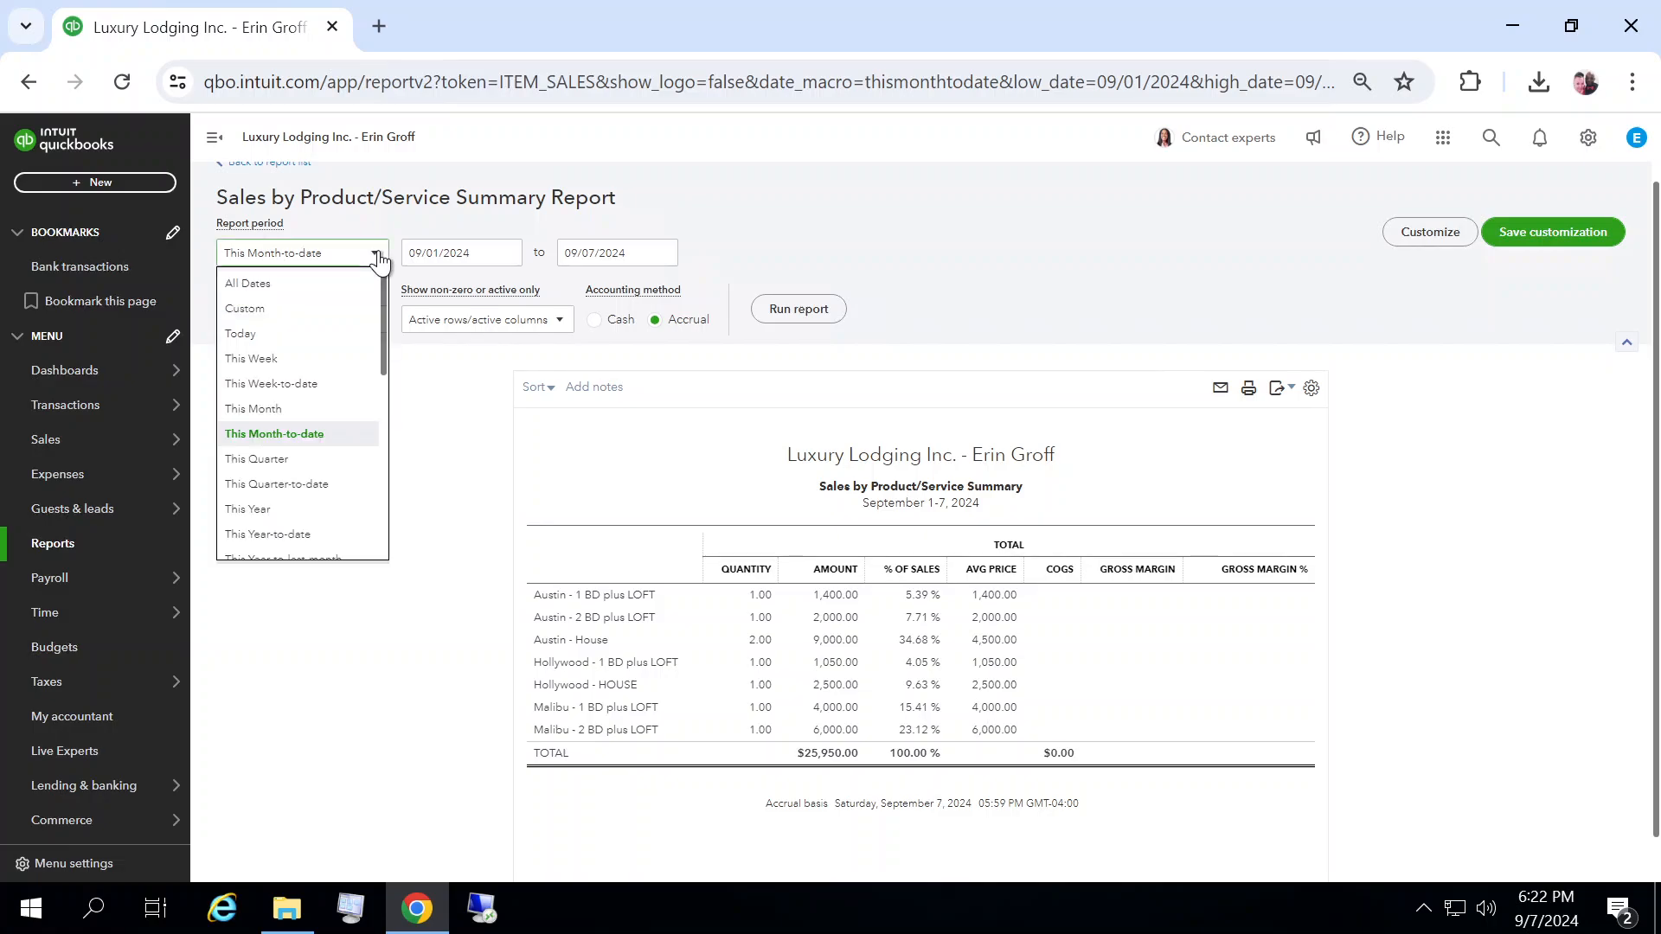
{"action": "left_click", "coordinate": [255, 288]}
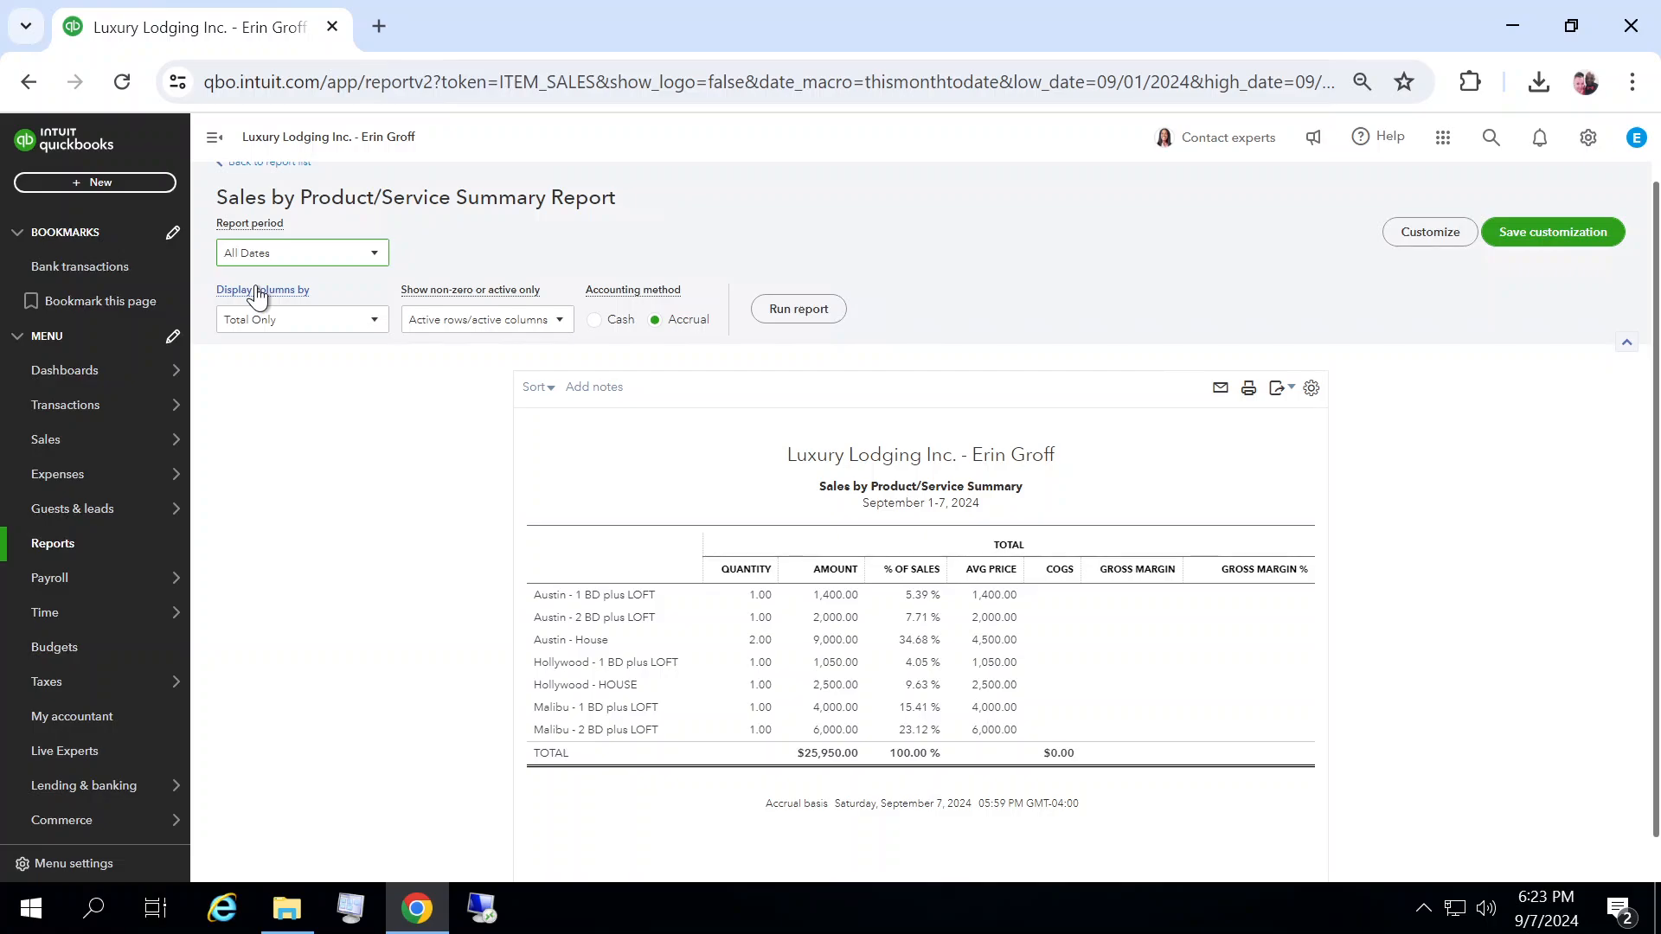
{"action": "left_click", "coordinate": [809, 320]}
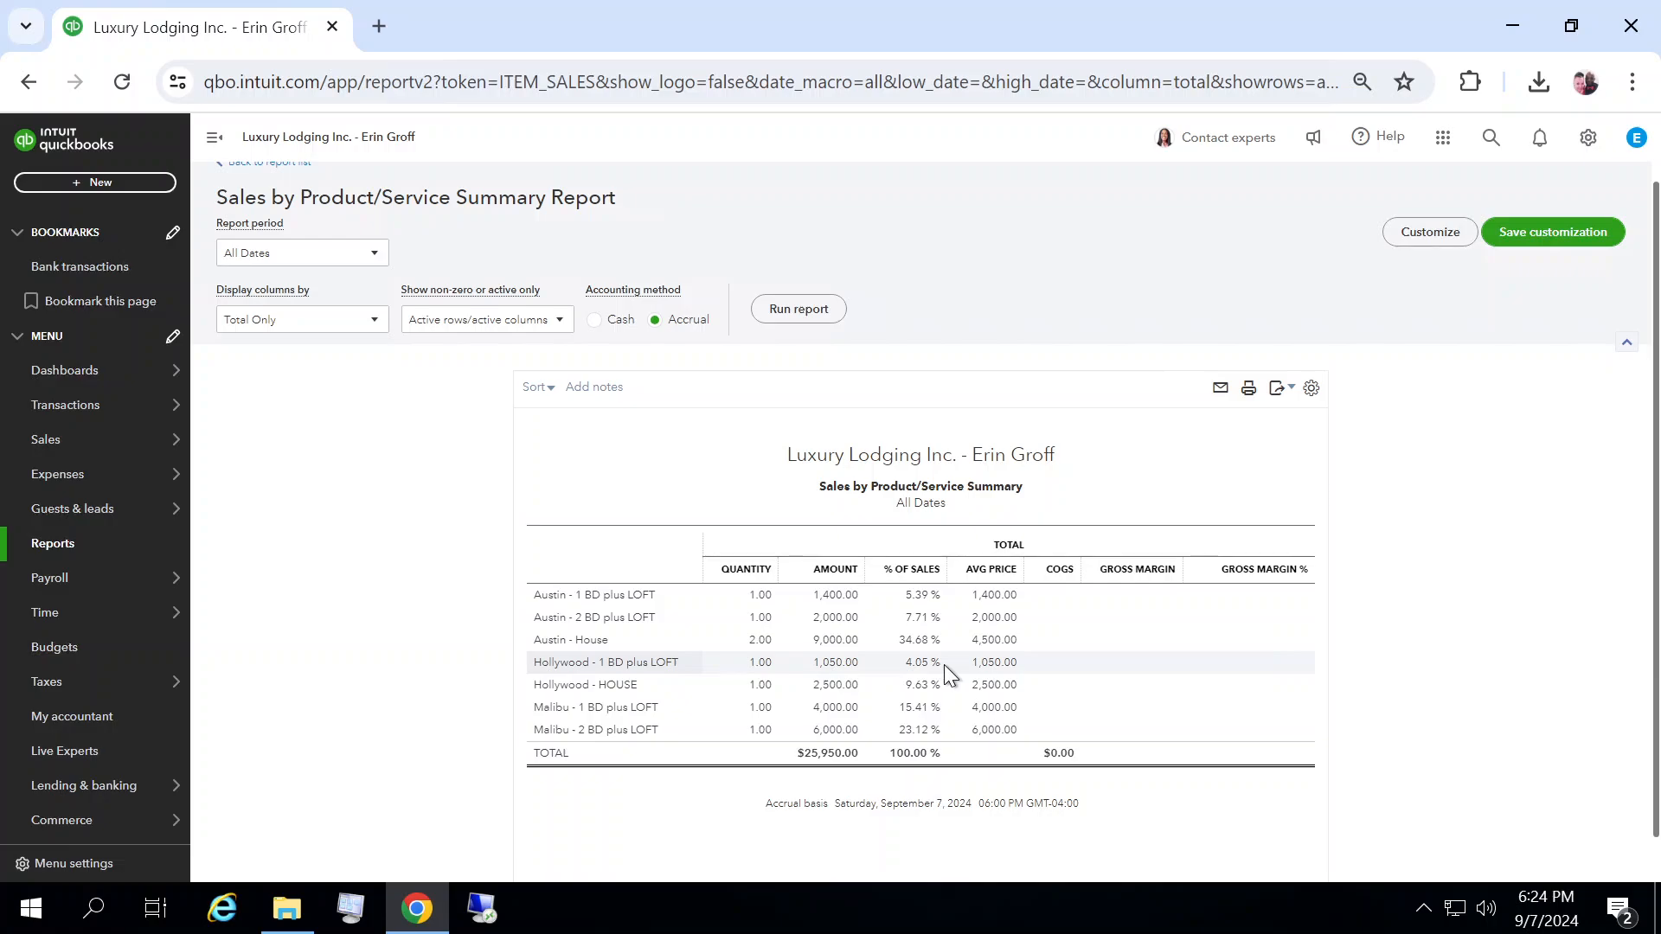
Step: Open the Sales by Location Summary report and run it with the report period set to All Dates
{"action": "left_click", "coordinate": [57, 546]}
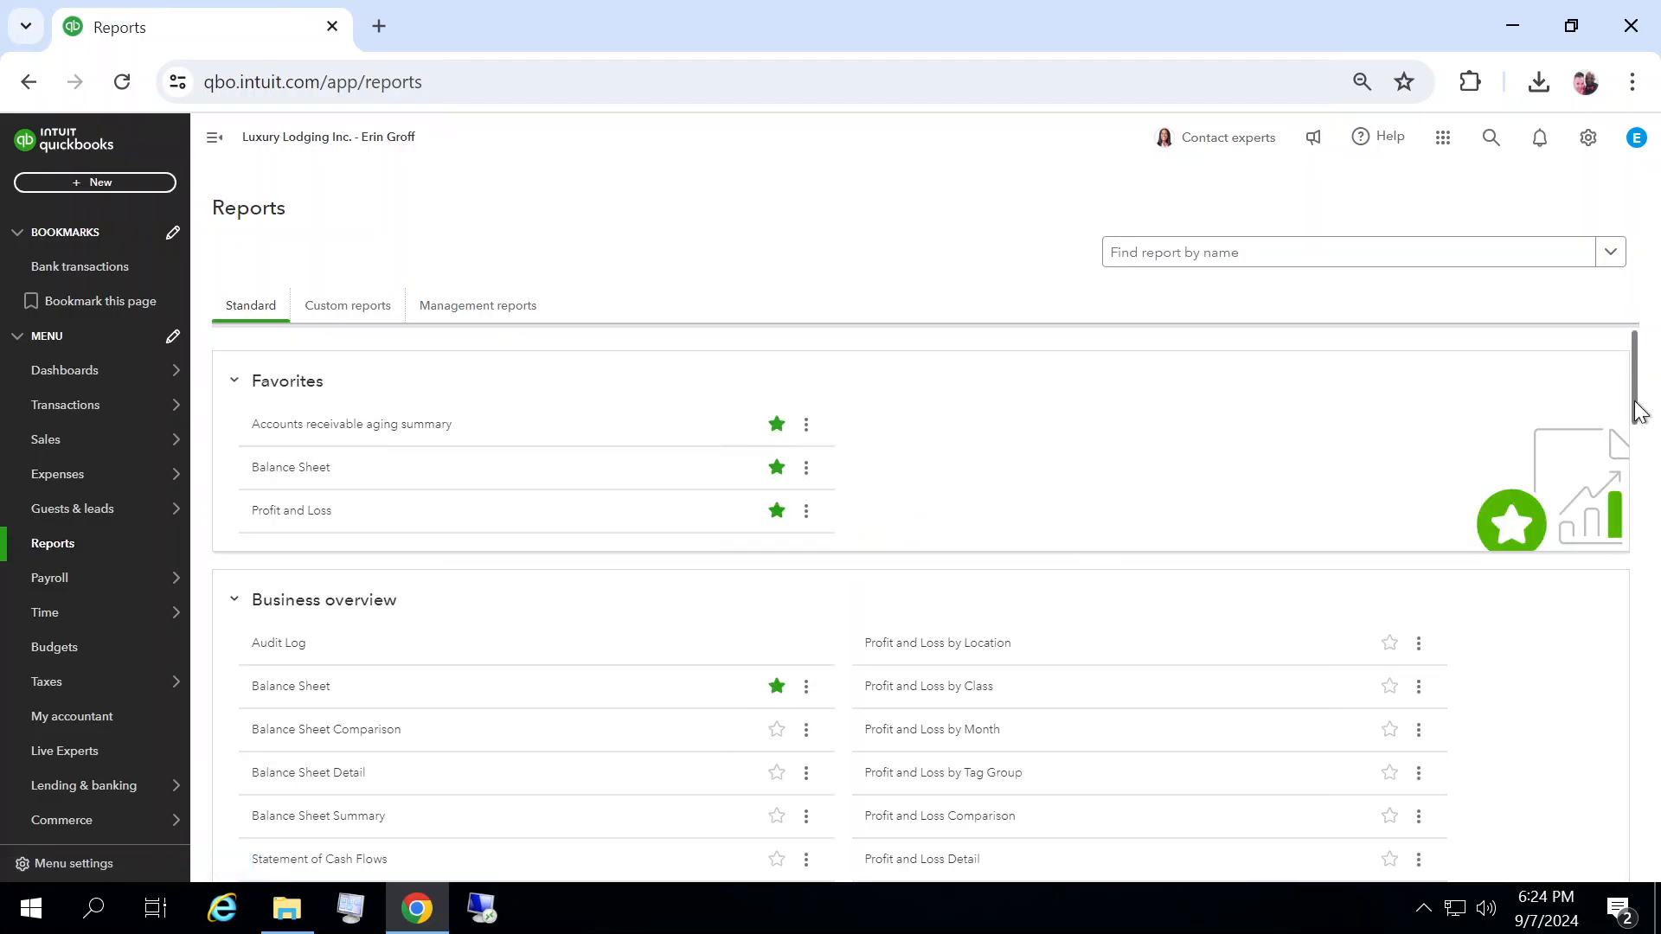
{"action": "scroll", "coordinate": [1638, 415], "scroll_direction": "down", "scroll_amount": 4}
{"action": "scroll", "coordinate": [1641, 450], "scroll_direction": "down", "scroll_amount": 3}
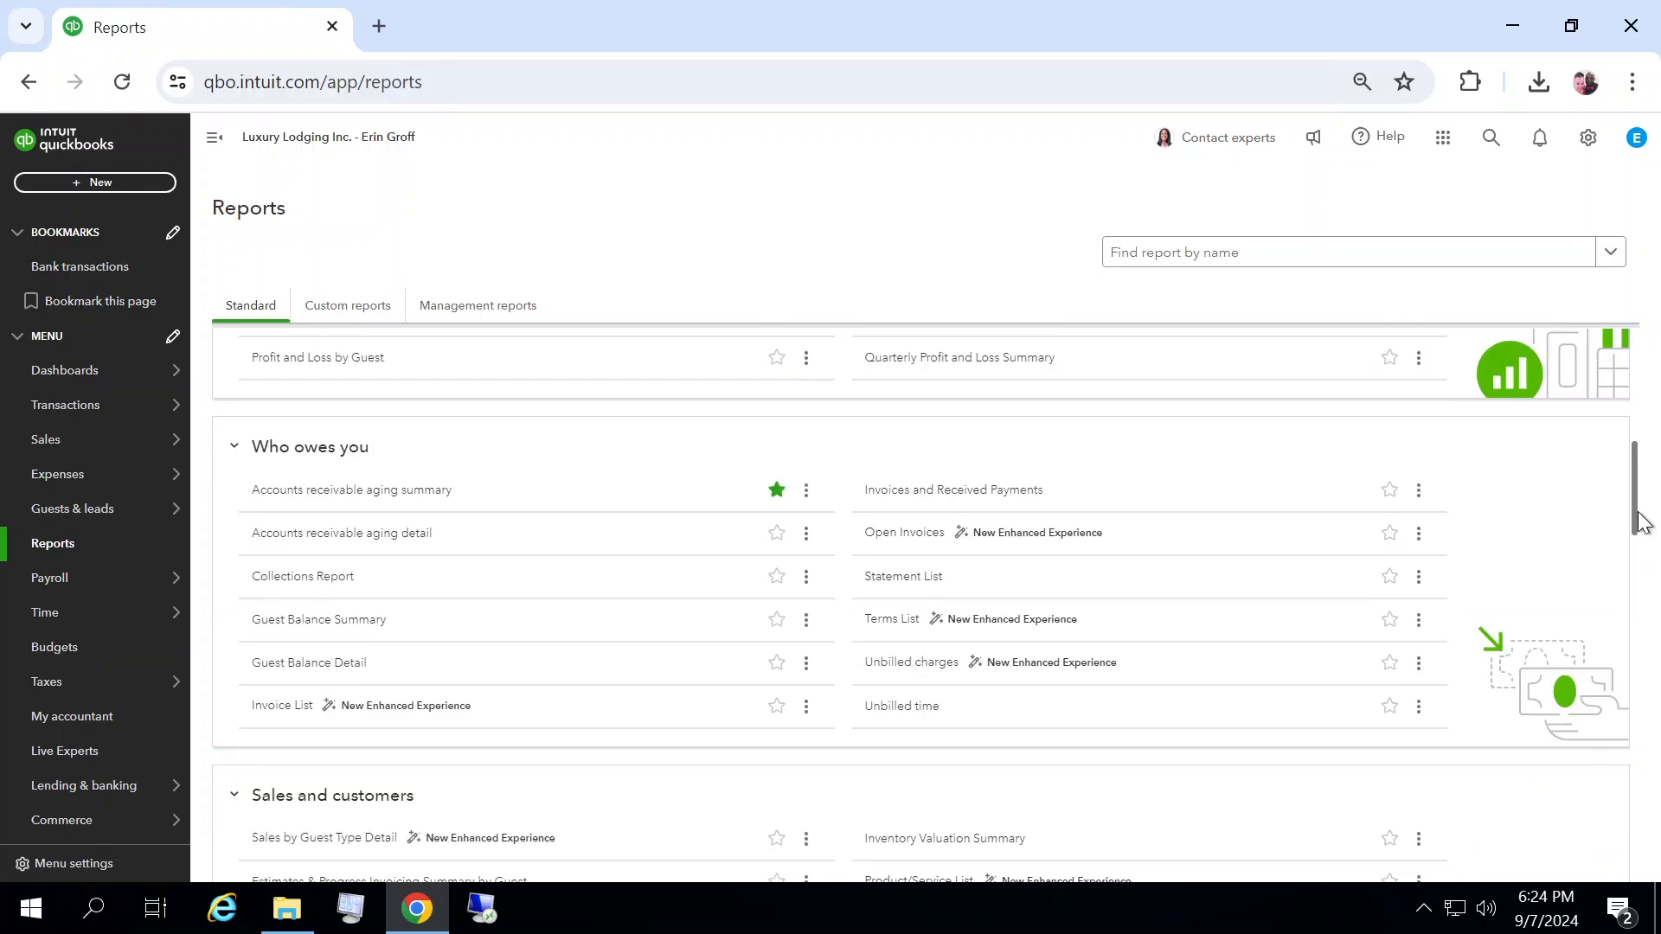
{"action": "left_click_drag", "start_coordinate": [1639, 515], "coordinate": [1656, 597]}
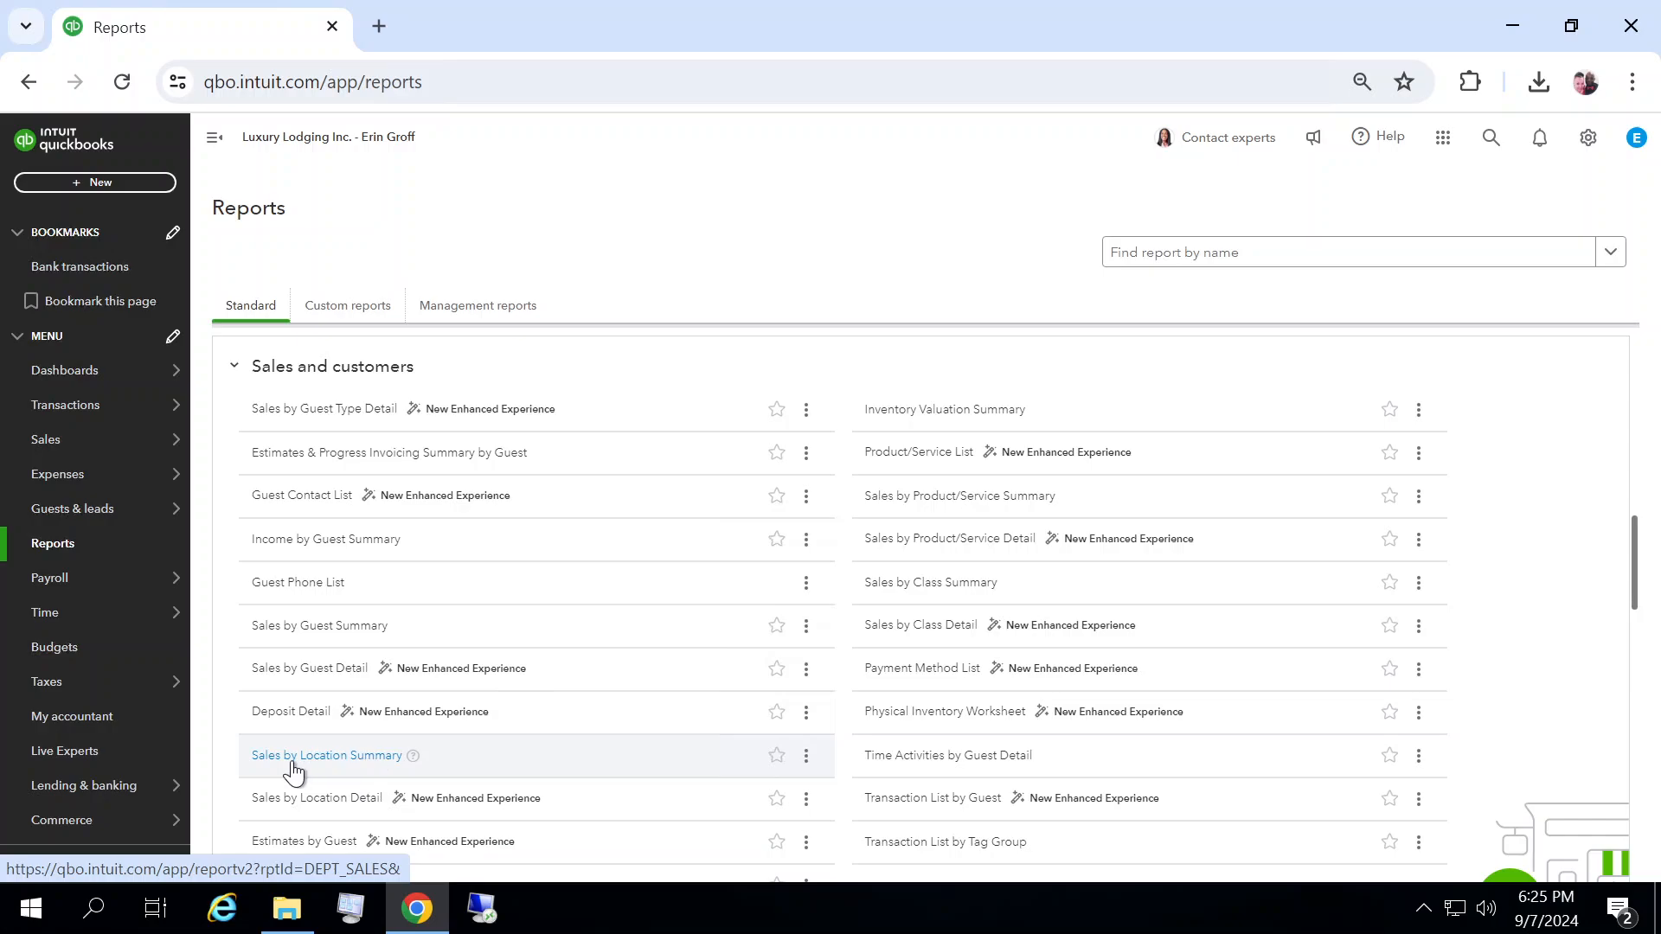
{"action": "left_click", "coordinate": [349, 757]}
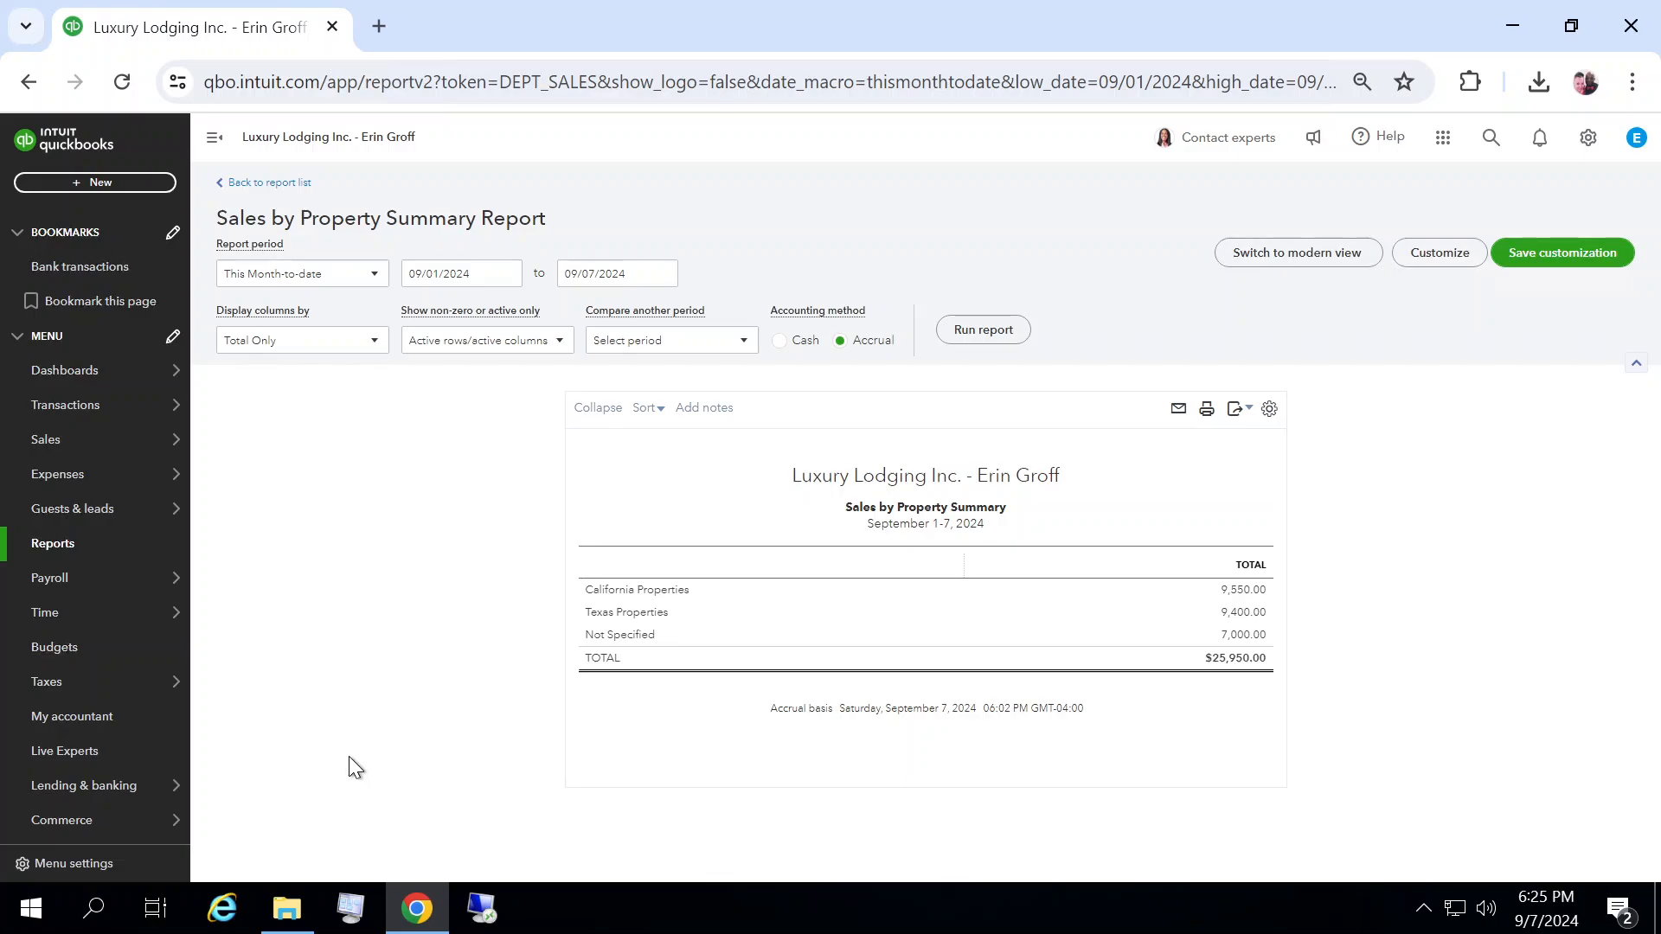
{"action": "left_click", "coordinate": [364, 279]}
{"action": "left_click", "coordinate": [337, 304]}
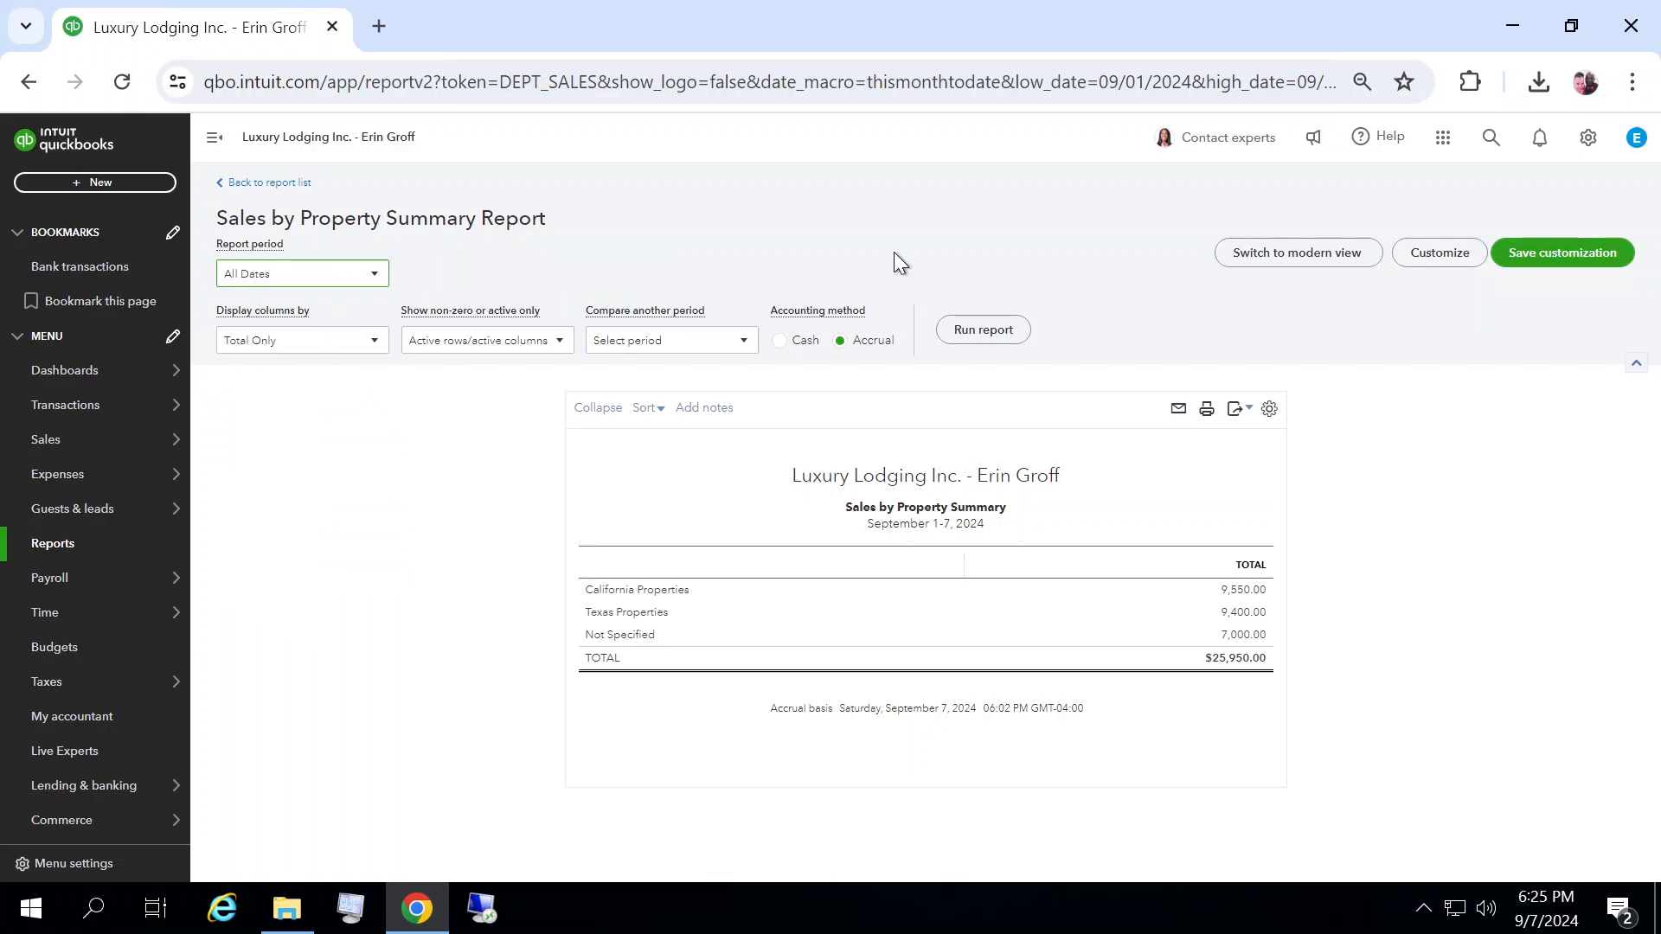
{"action": "left_click", "coordinate": [990, 331]}
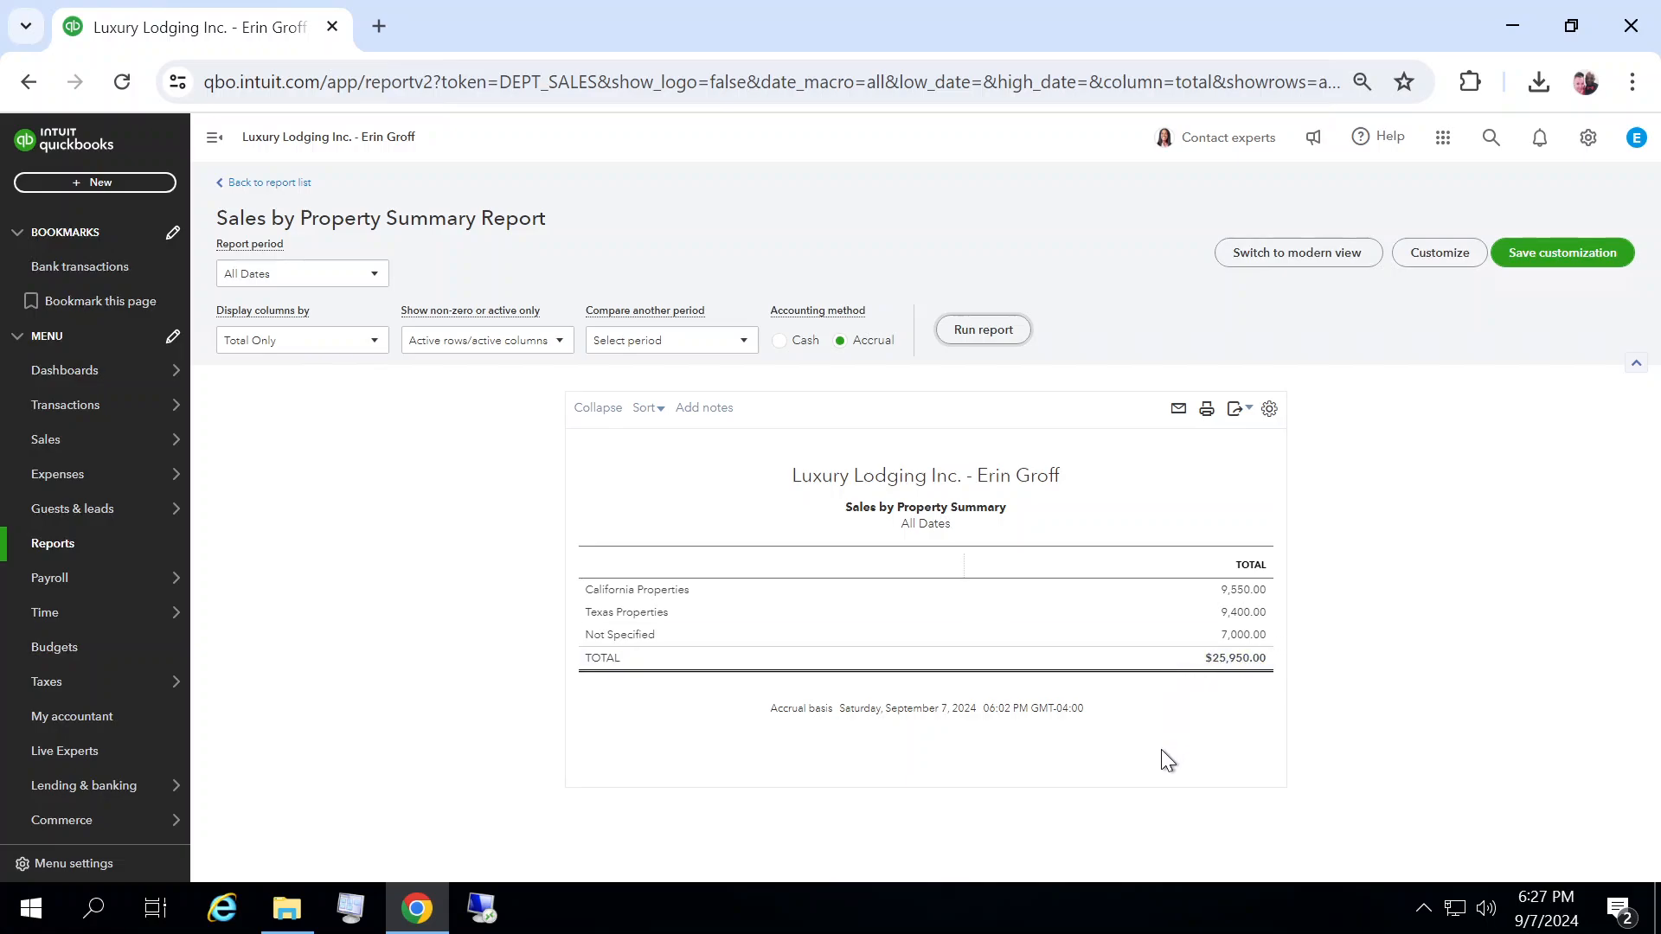
Step: Drill into the Not Specified property total and open sales receipt 1001 from the transaction list
{"action": "left_click", "coordinate": [1250, 637]}
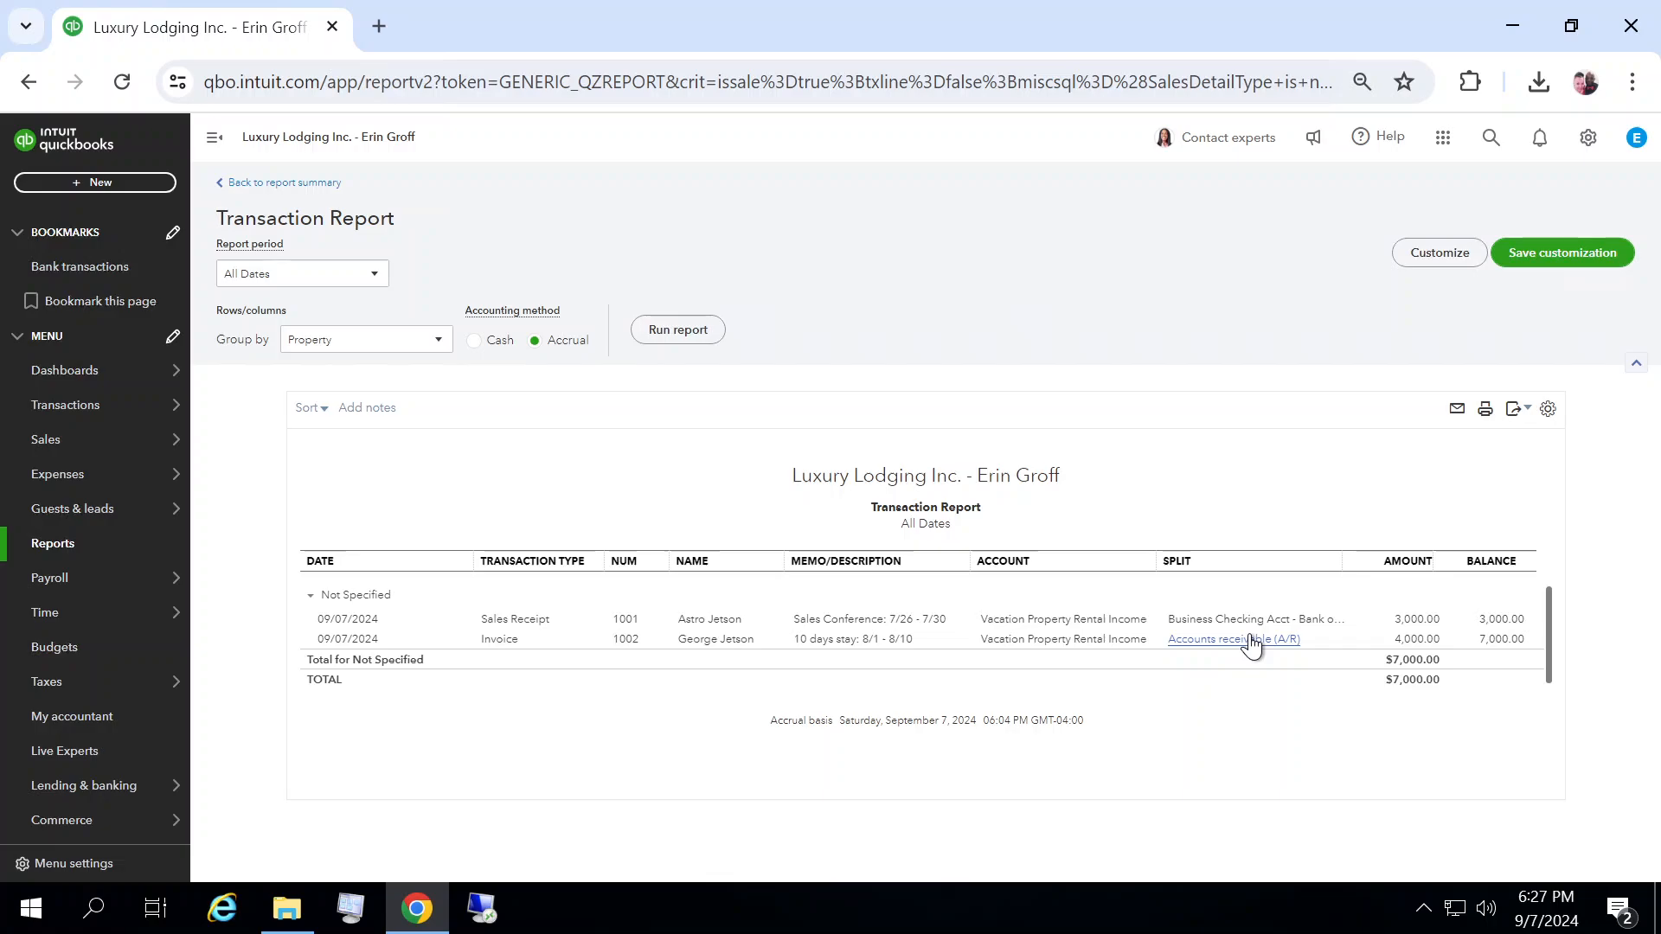
{"action": "left_click", "coordinate": [1417, 621]}
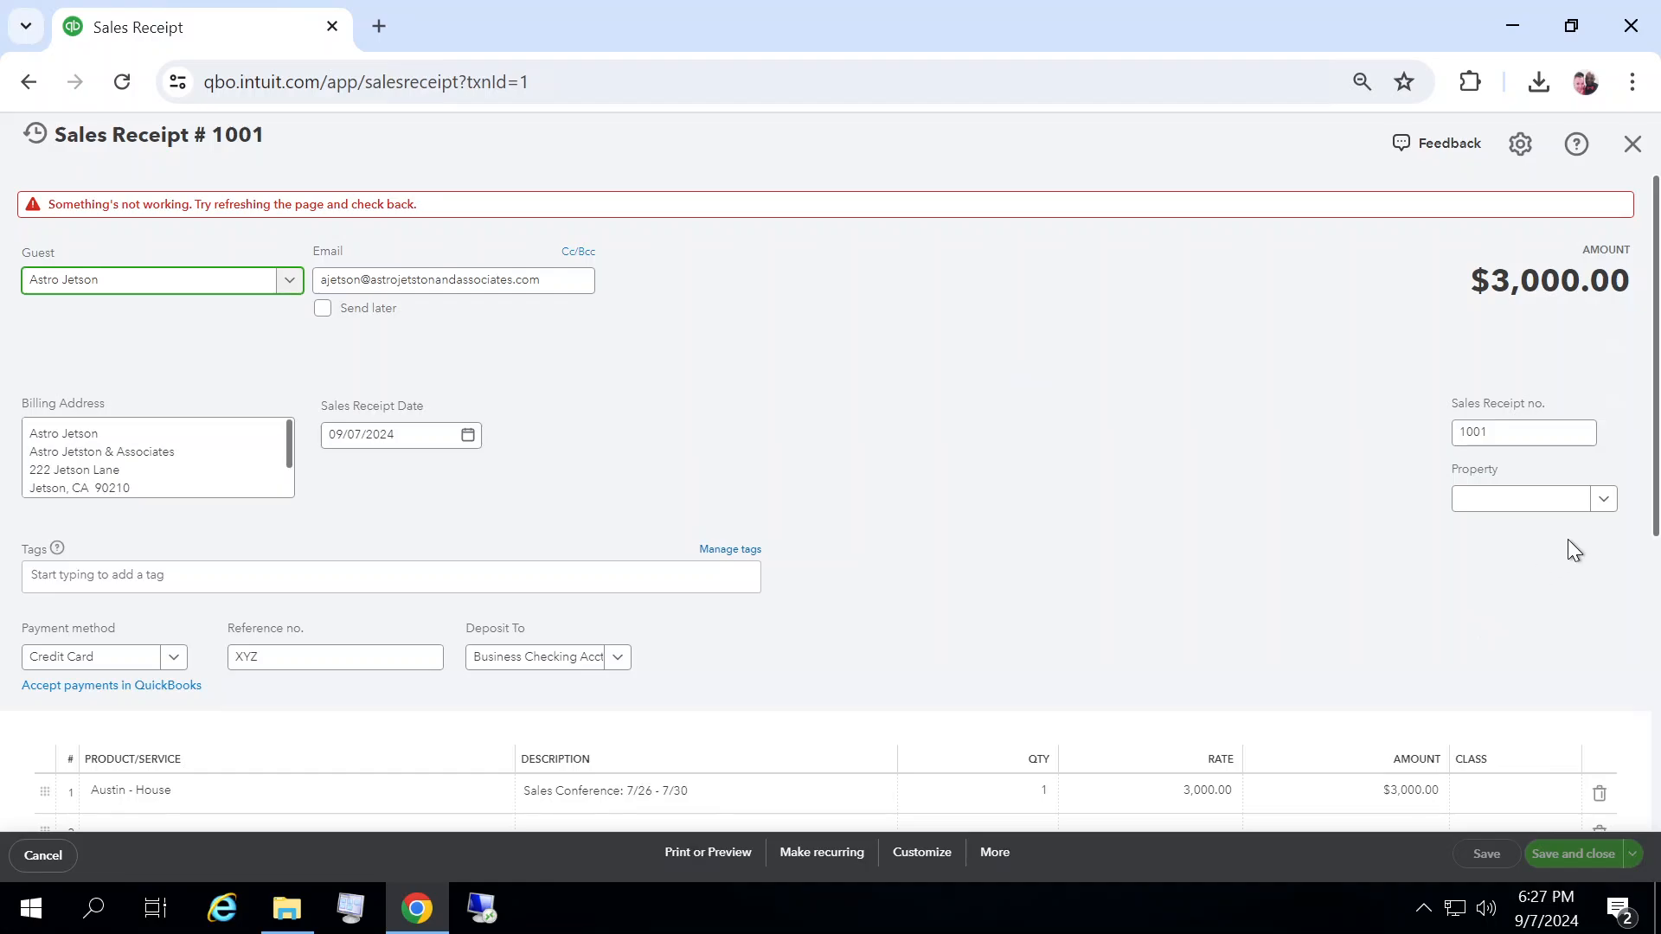
Step: Try to set the sales receipt's property to Texas Properties, then close it and leave without saving
{"action": "left_click", "coordinate": [1604, 502]}
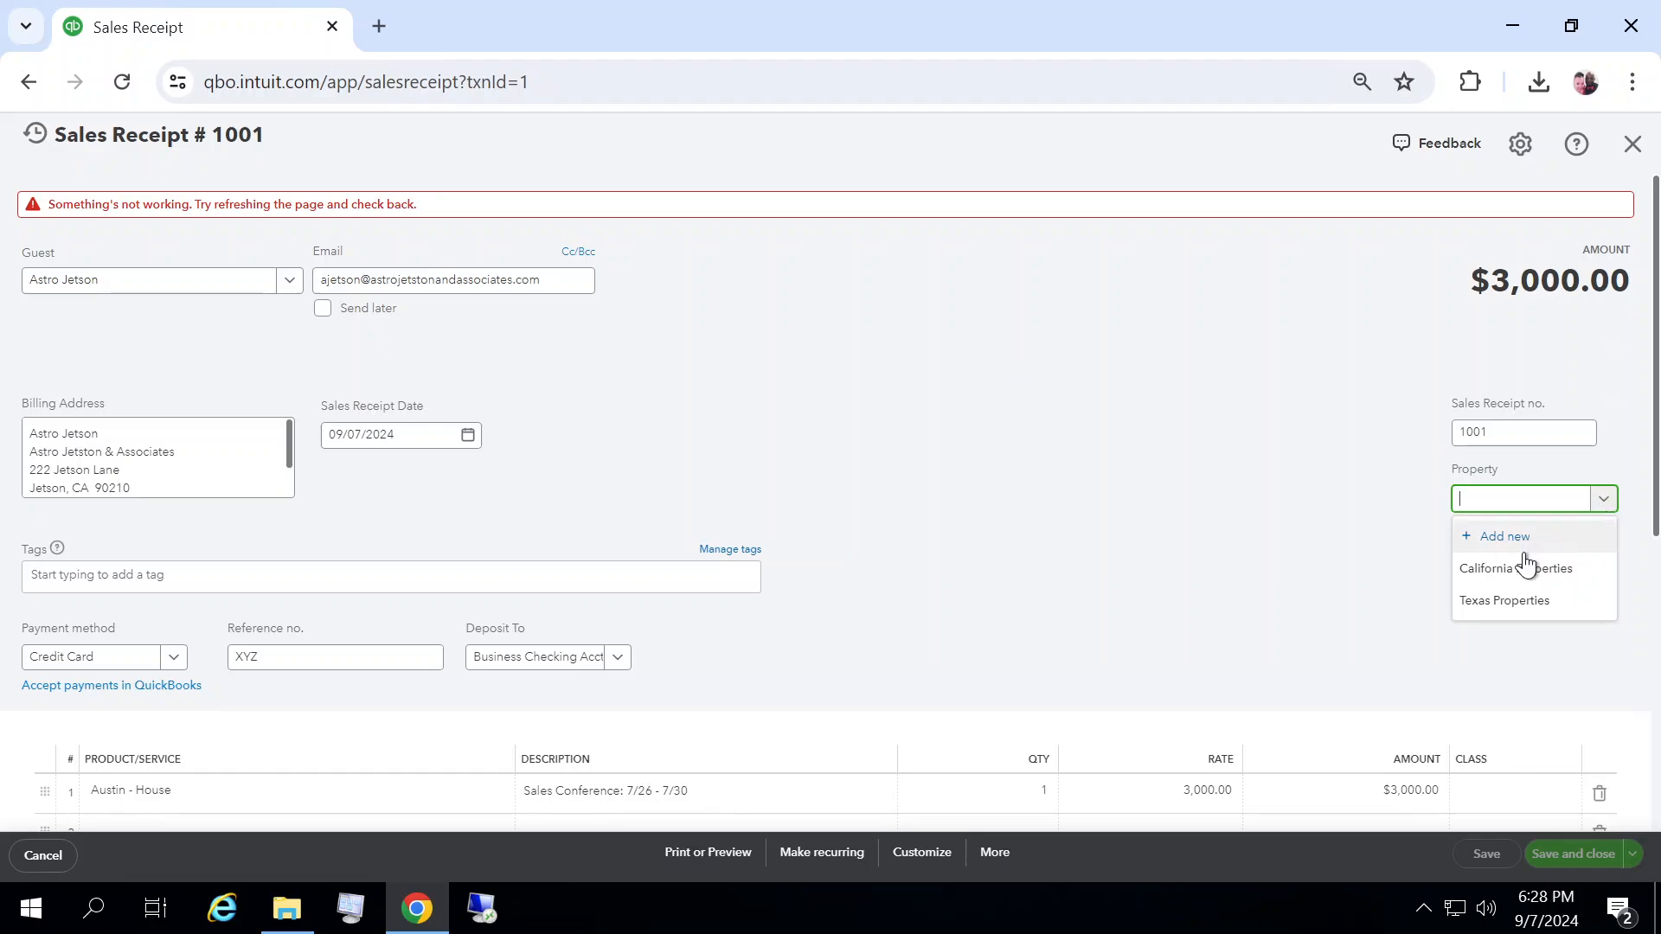
{"action": "left_click", "coordinate": [1519, 607]}
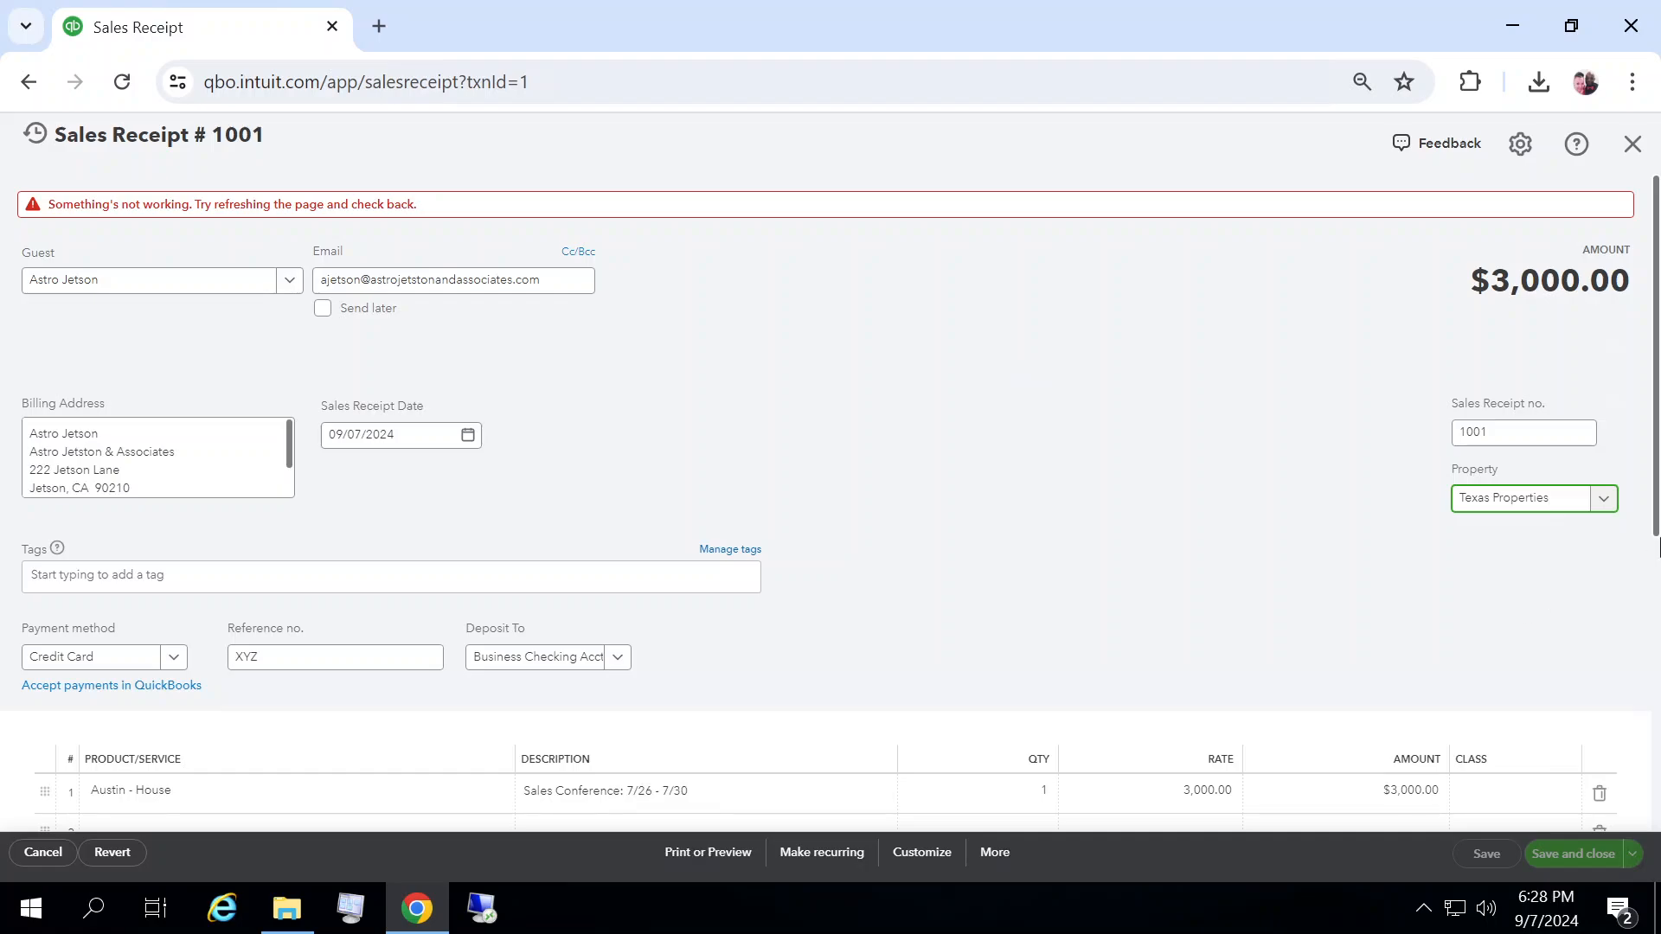
{"action": "left_click_drag", "start_coordinate": [1655, 456], "coordinate": [1656, 595]}
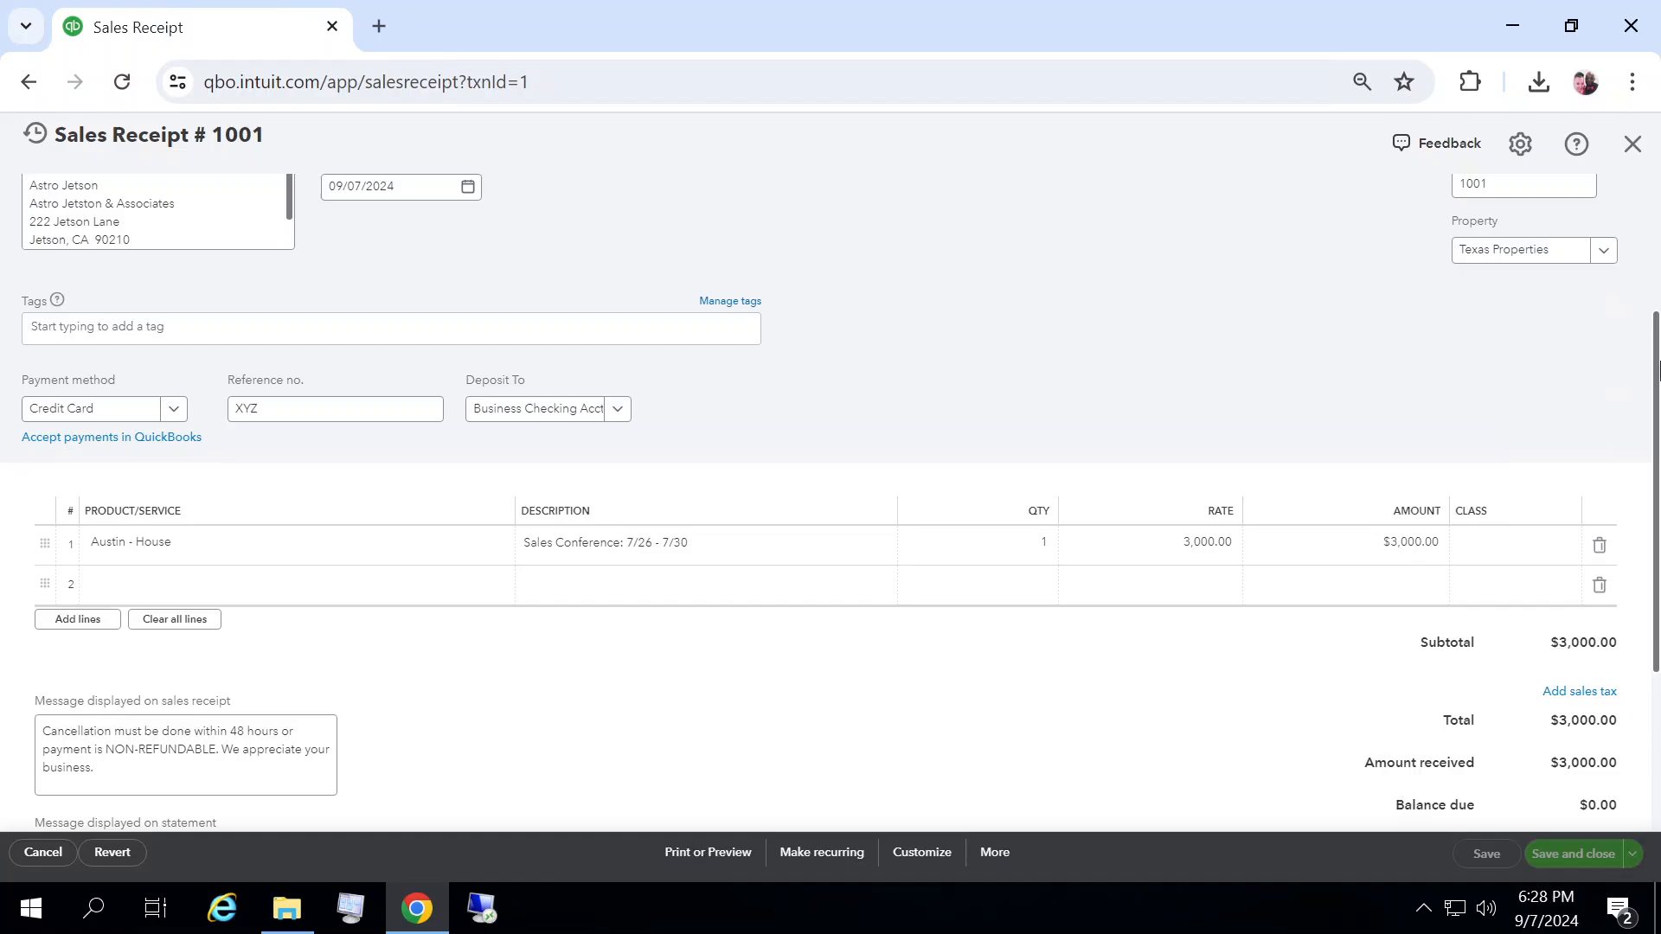
{"action": "left_click_drag", "start_coordinate": [1656, 333], "coordinate": [1656, 198]}
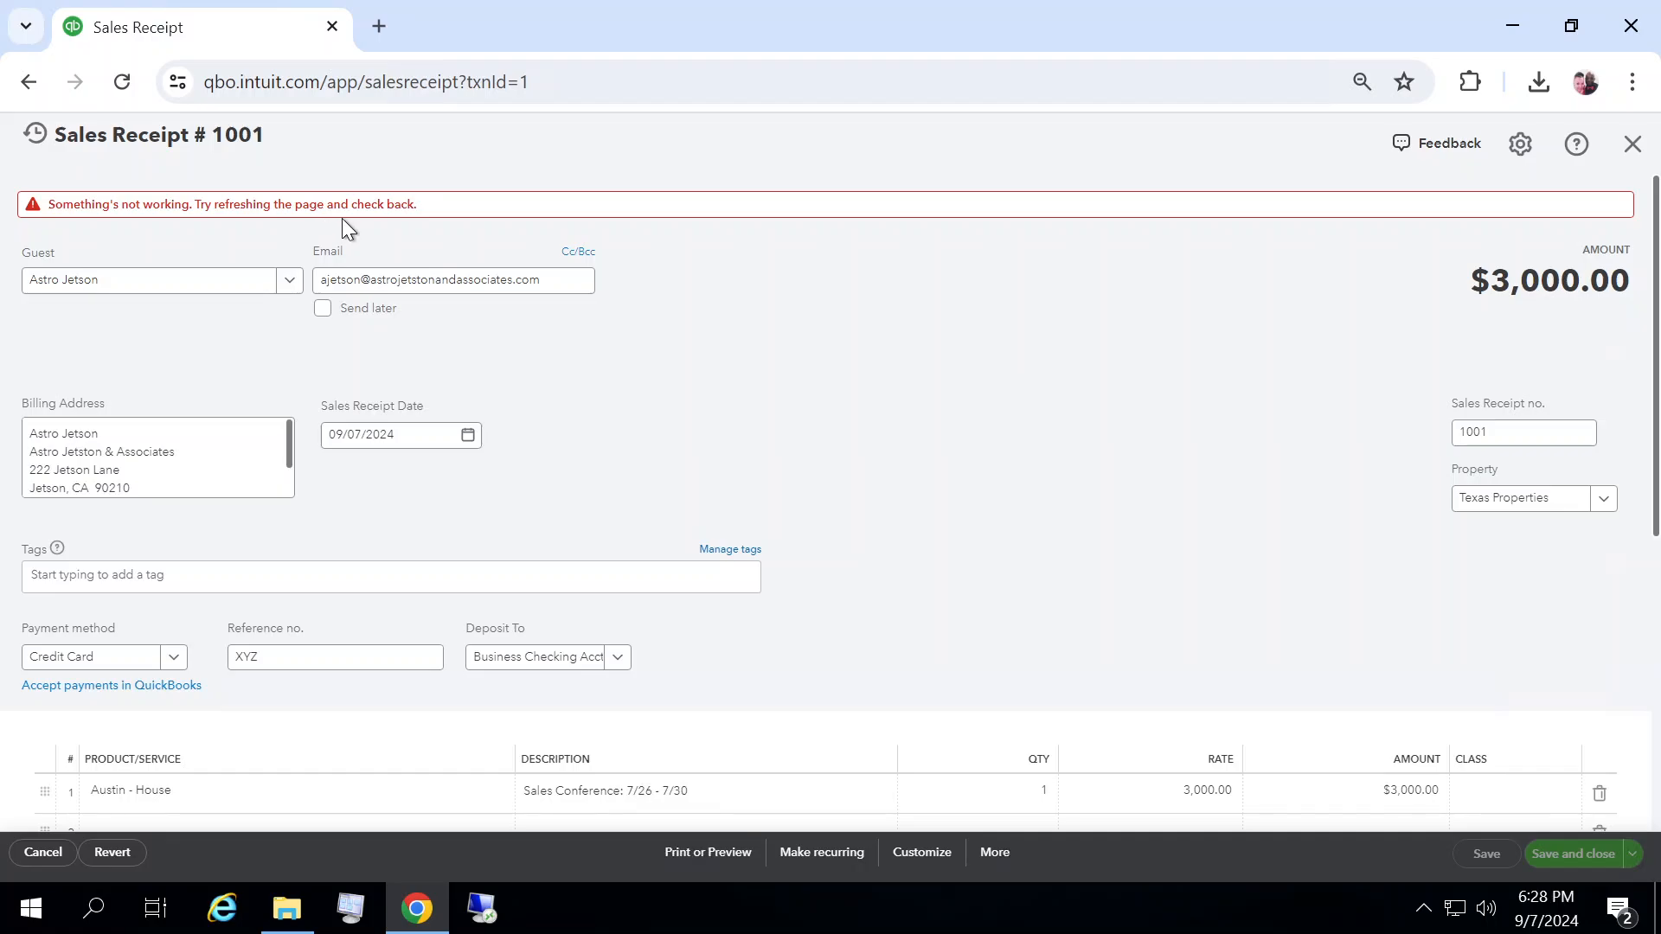
{"action": "left_click", "coordinate": [1635, 147]}
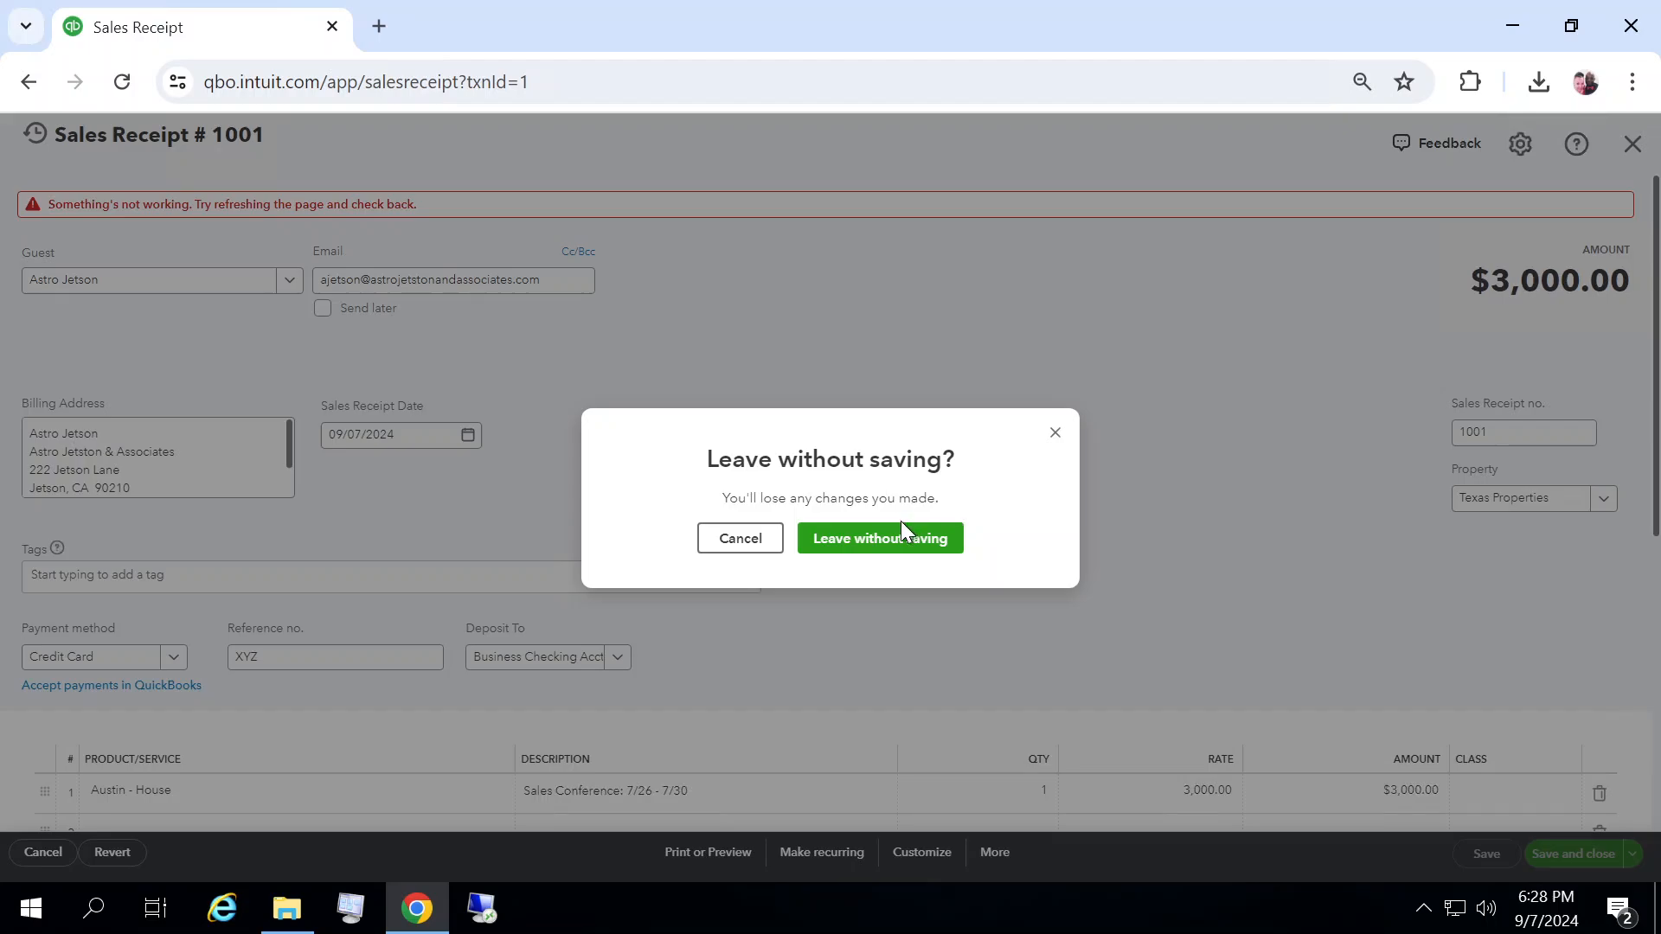
{"action": "left_click", "coordinate": [879, 545]}
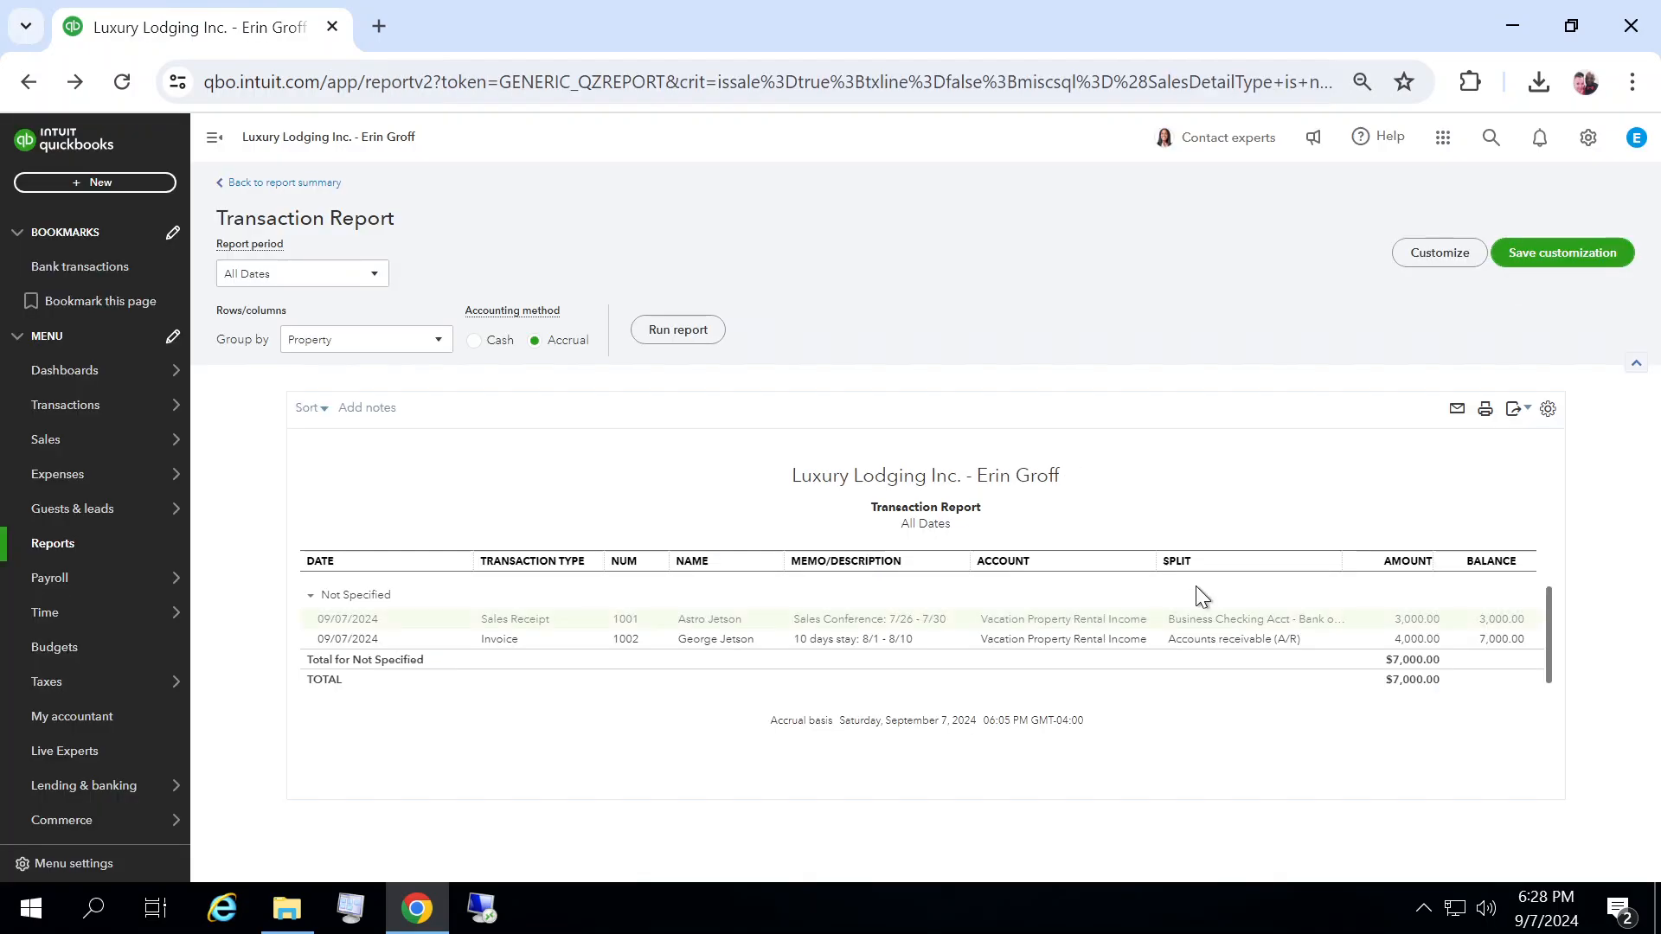
Step: Reopen sales receipt 1001, pick Texas Properties as its property again, and leave without saving
{"action": "left_click", "coordinate": [1412, 619]}
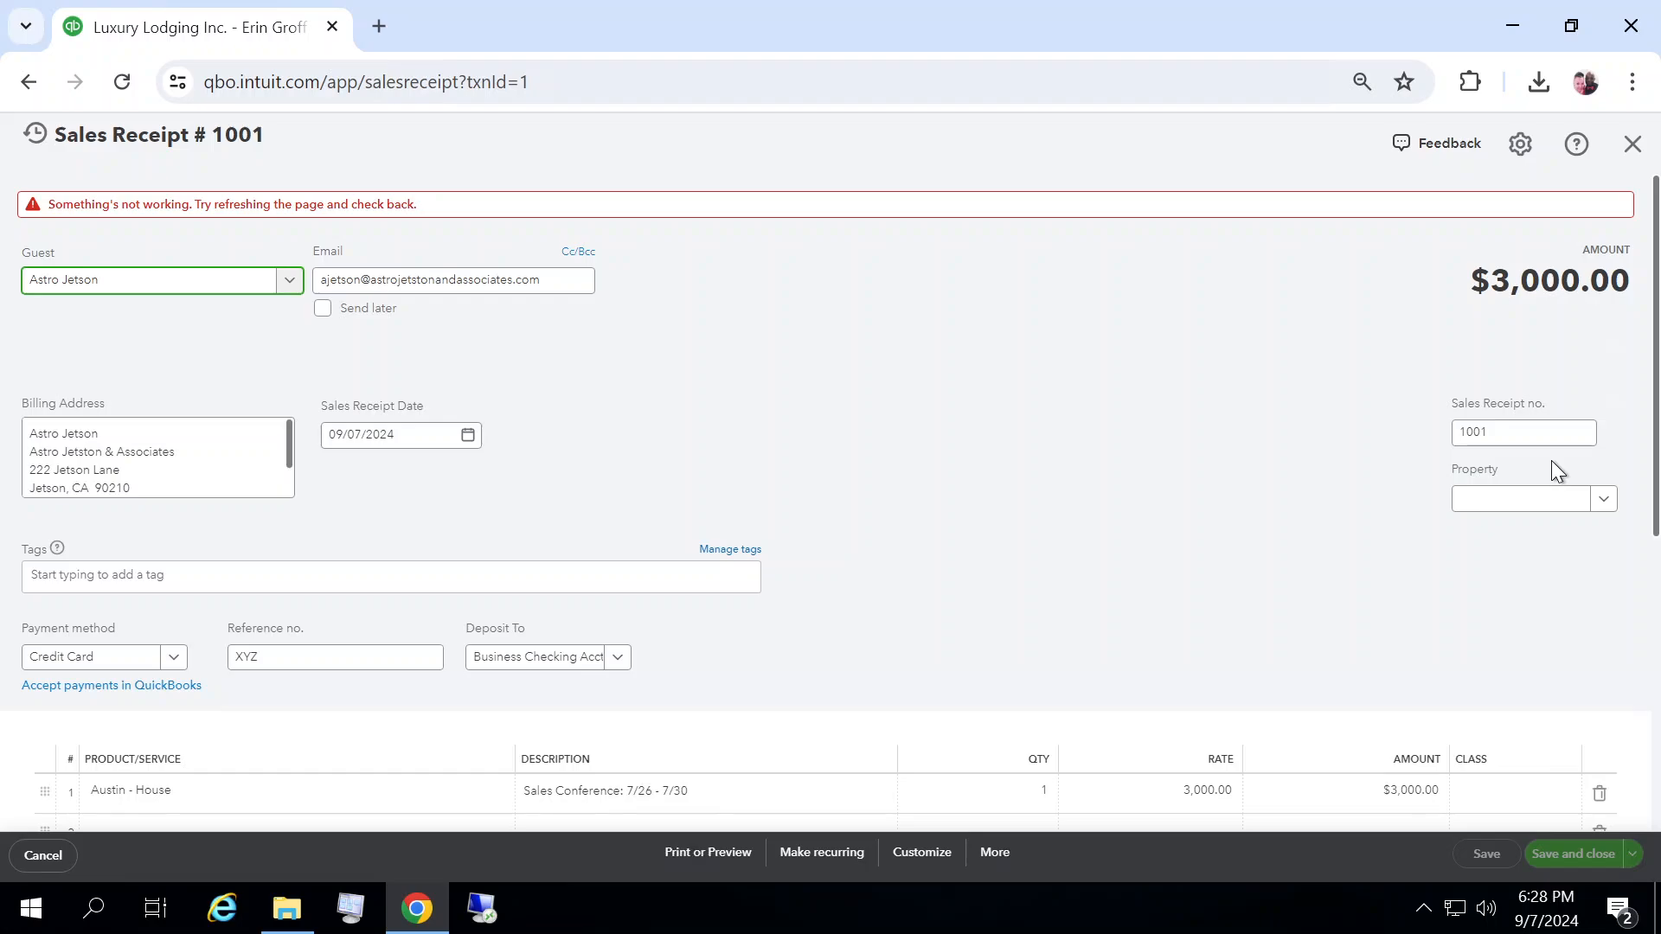
{"action": "left_click", "coordinate": [1591, 502]}
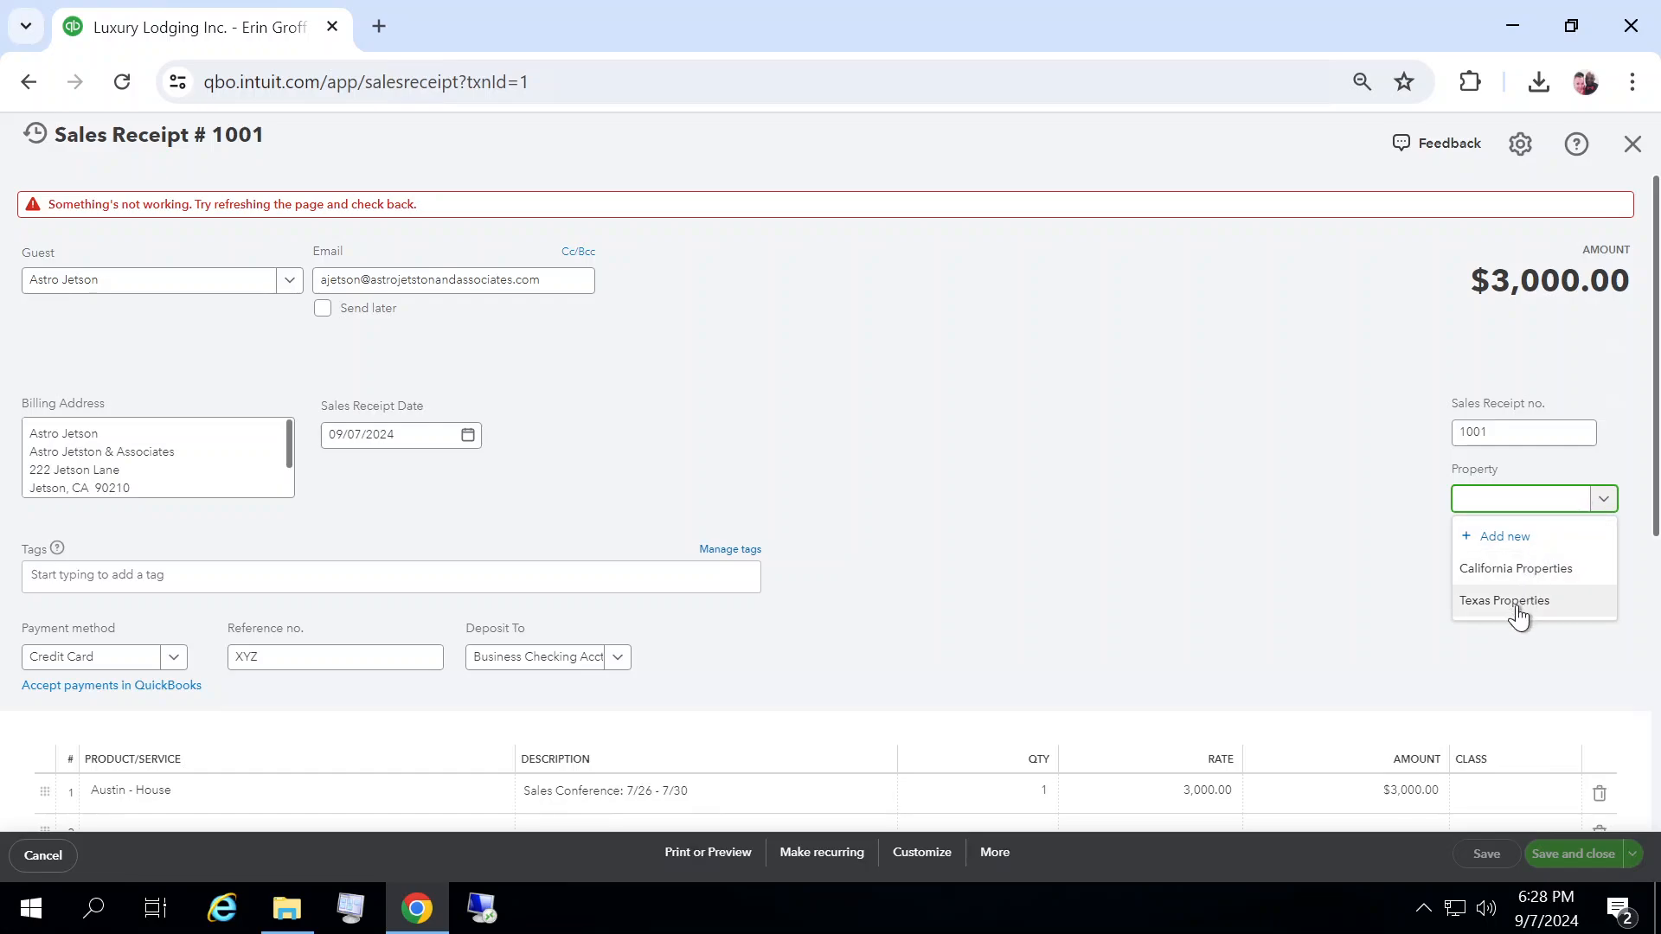
{"action": "left_click", "coordinate": [1517, 603]}
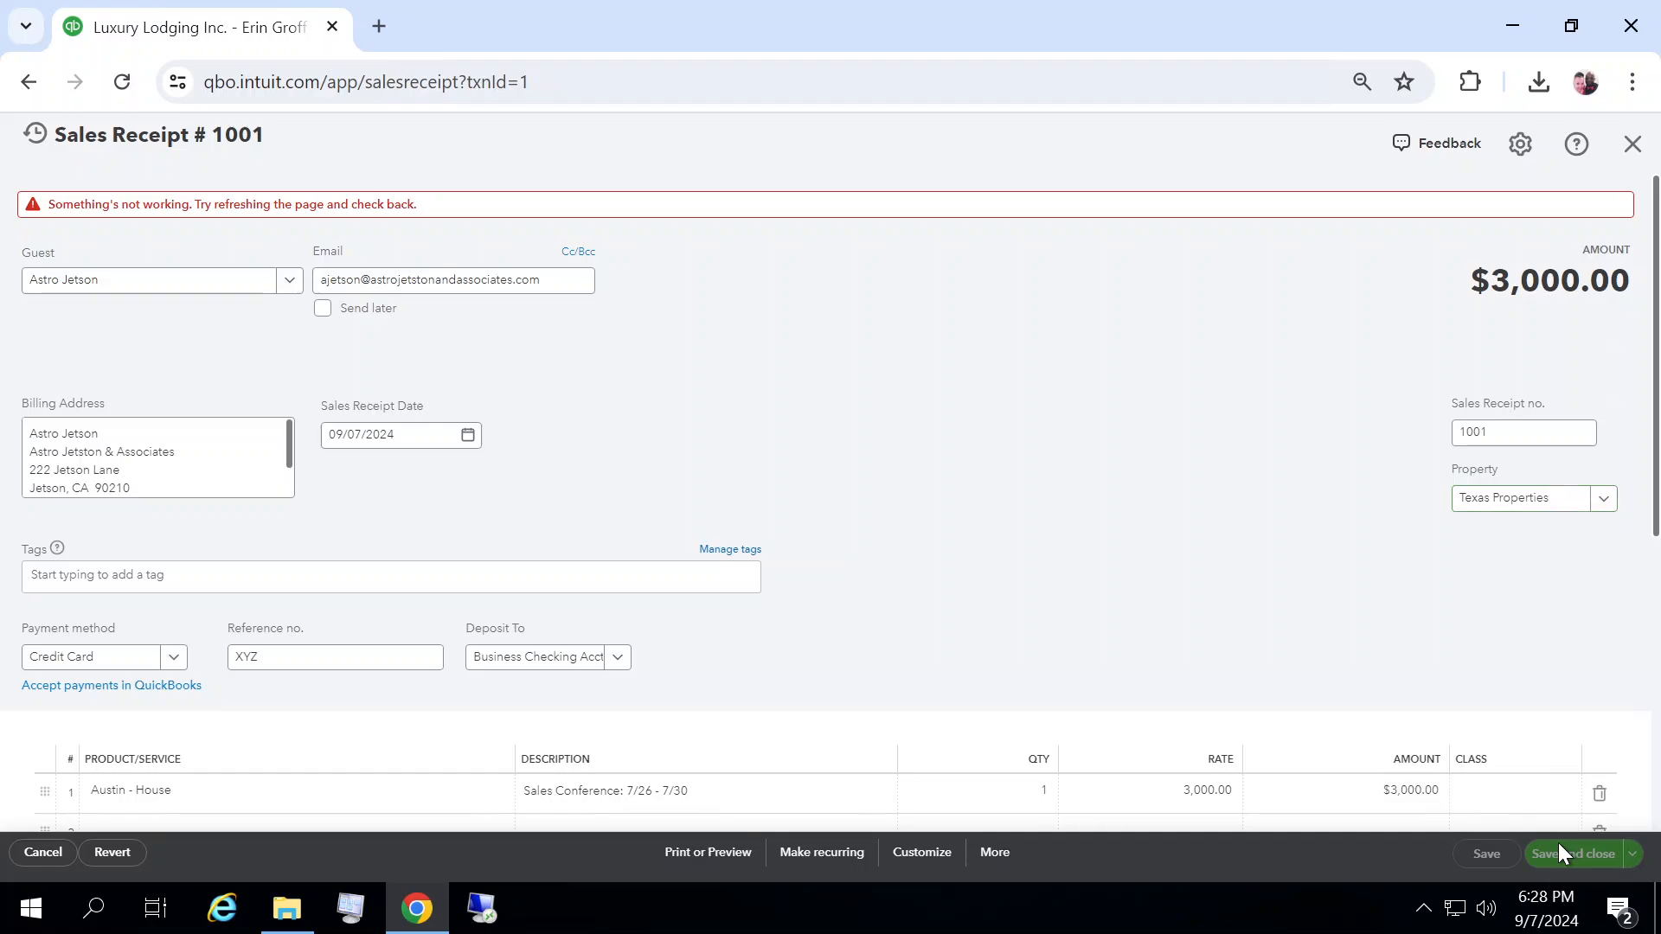
{"action": "left_click", "coordinate": [1631, 142]}
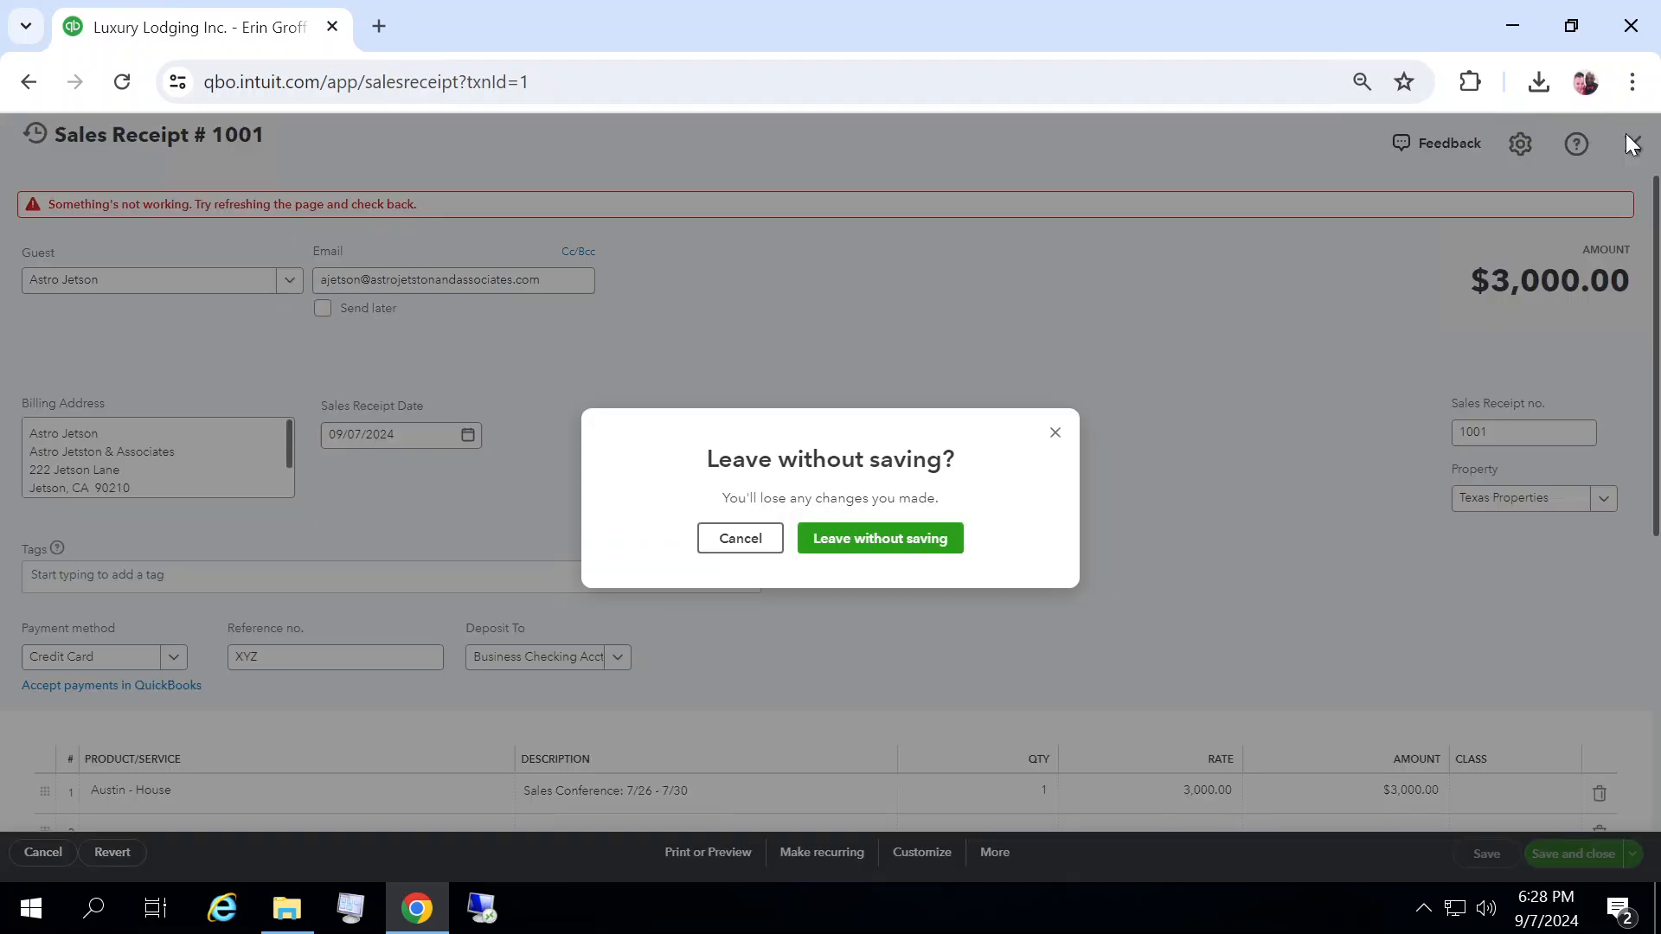
{"action": "left_click", "coordinate": [919, 541]}
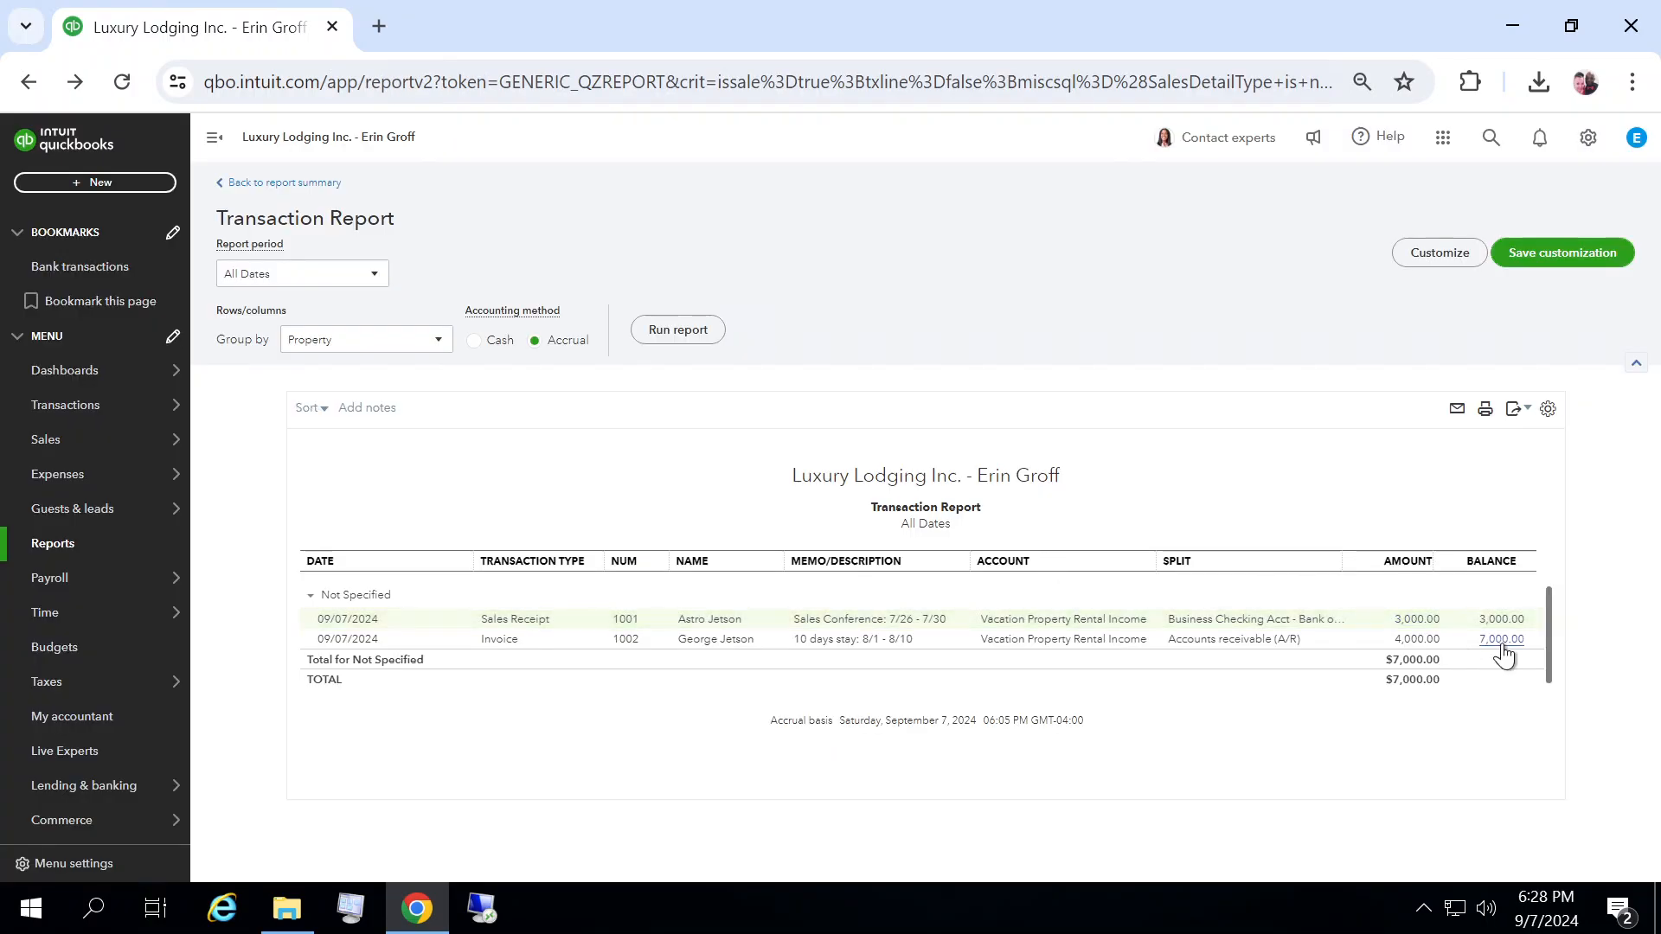
Step: Open invoice 1002 from the transaction report, set its location to California Properties, and save it, confirming the change to the linked transaction
{"action": "left_click", "coordinate": [1415, 639]}
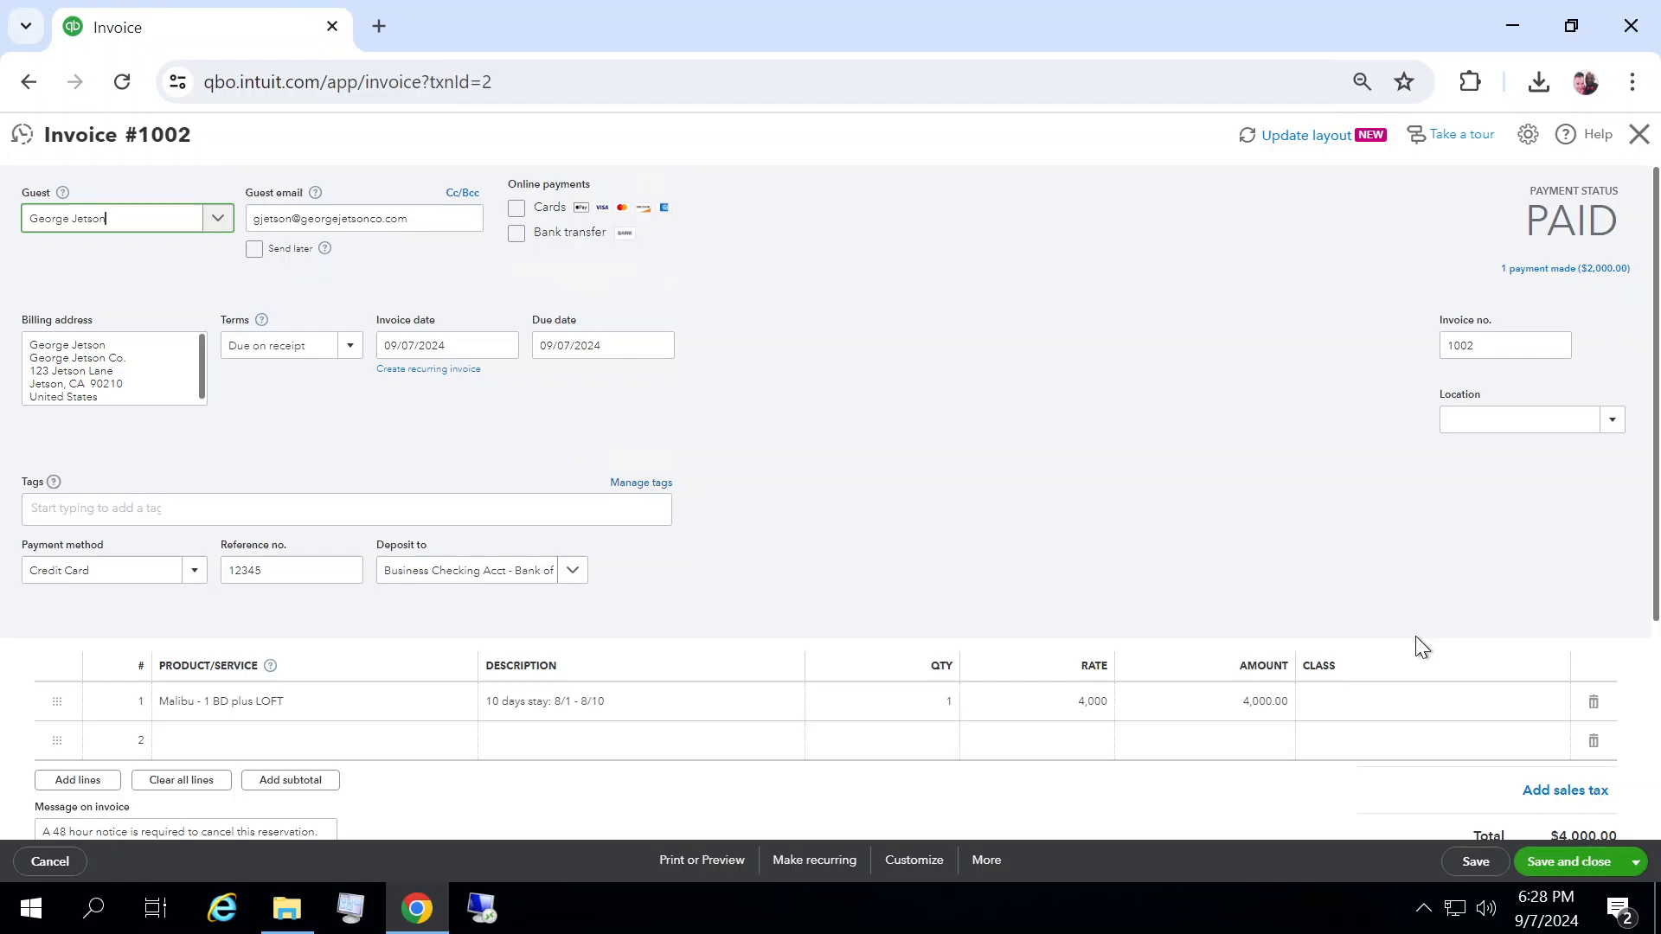
{"action": "left_click", "coordinate": [1611, 420]}
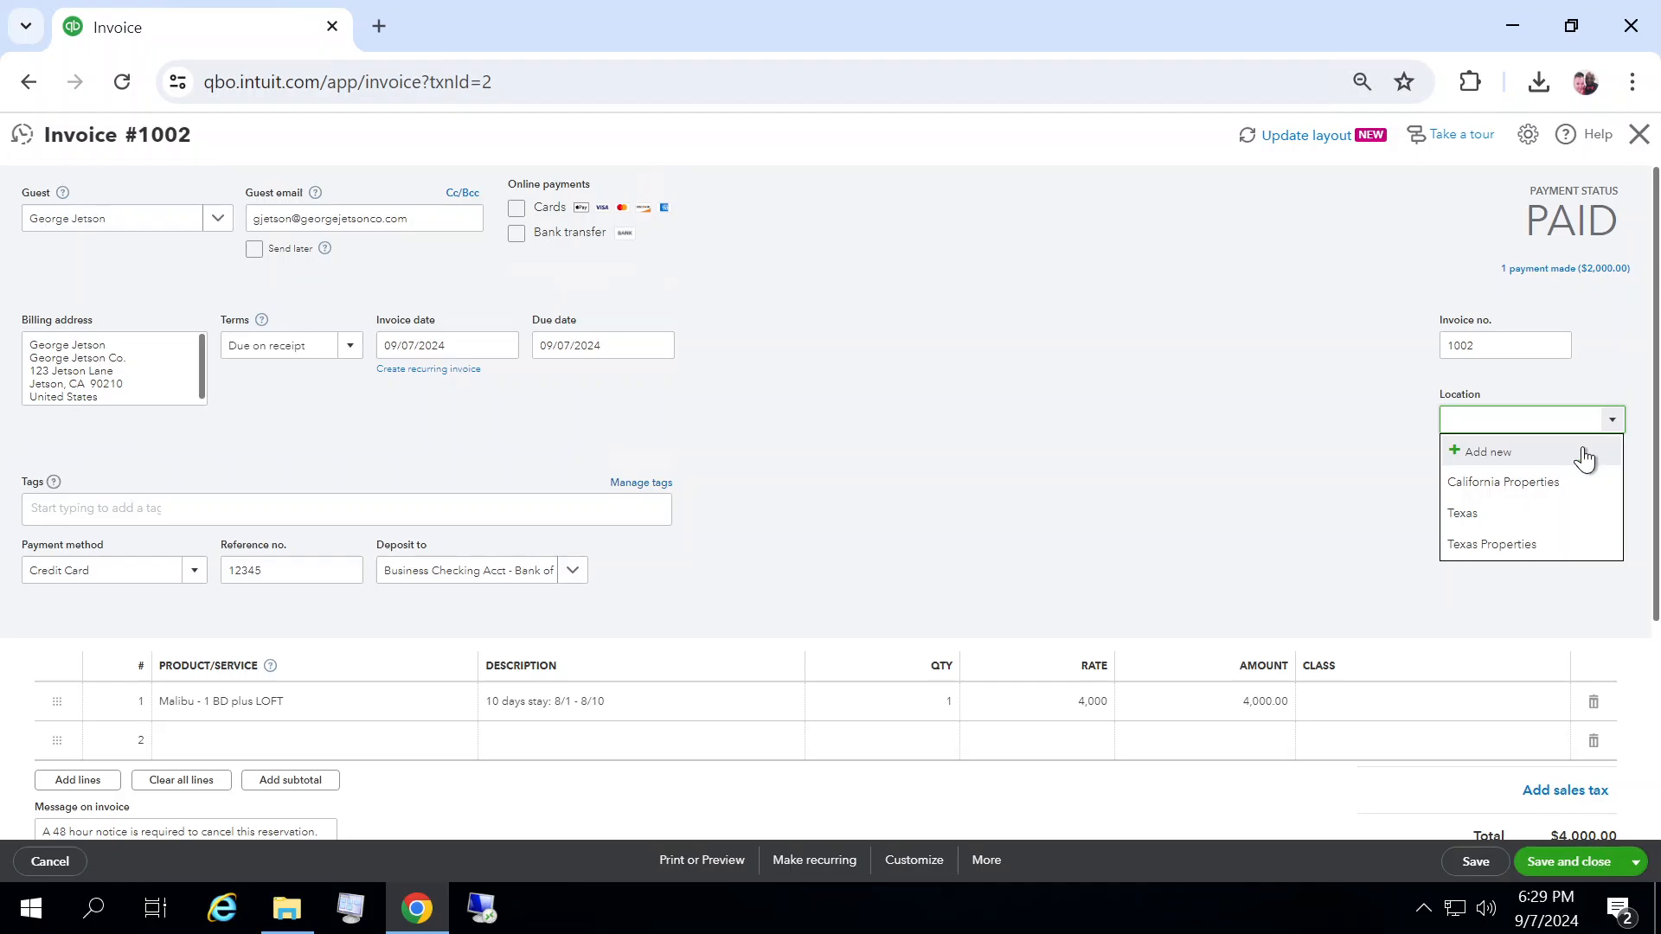
{"action": "left_click", "coordinate": [1499, 486]}
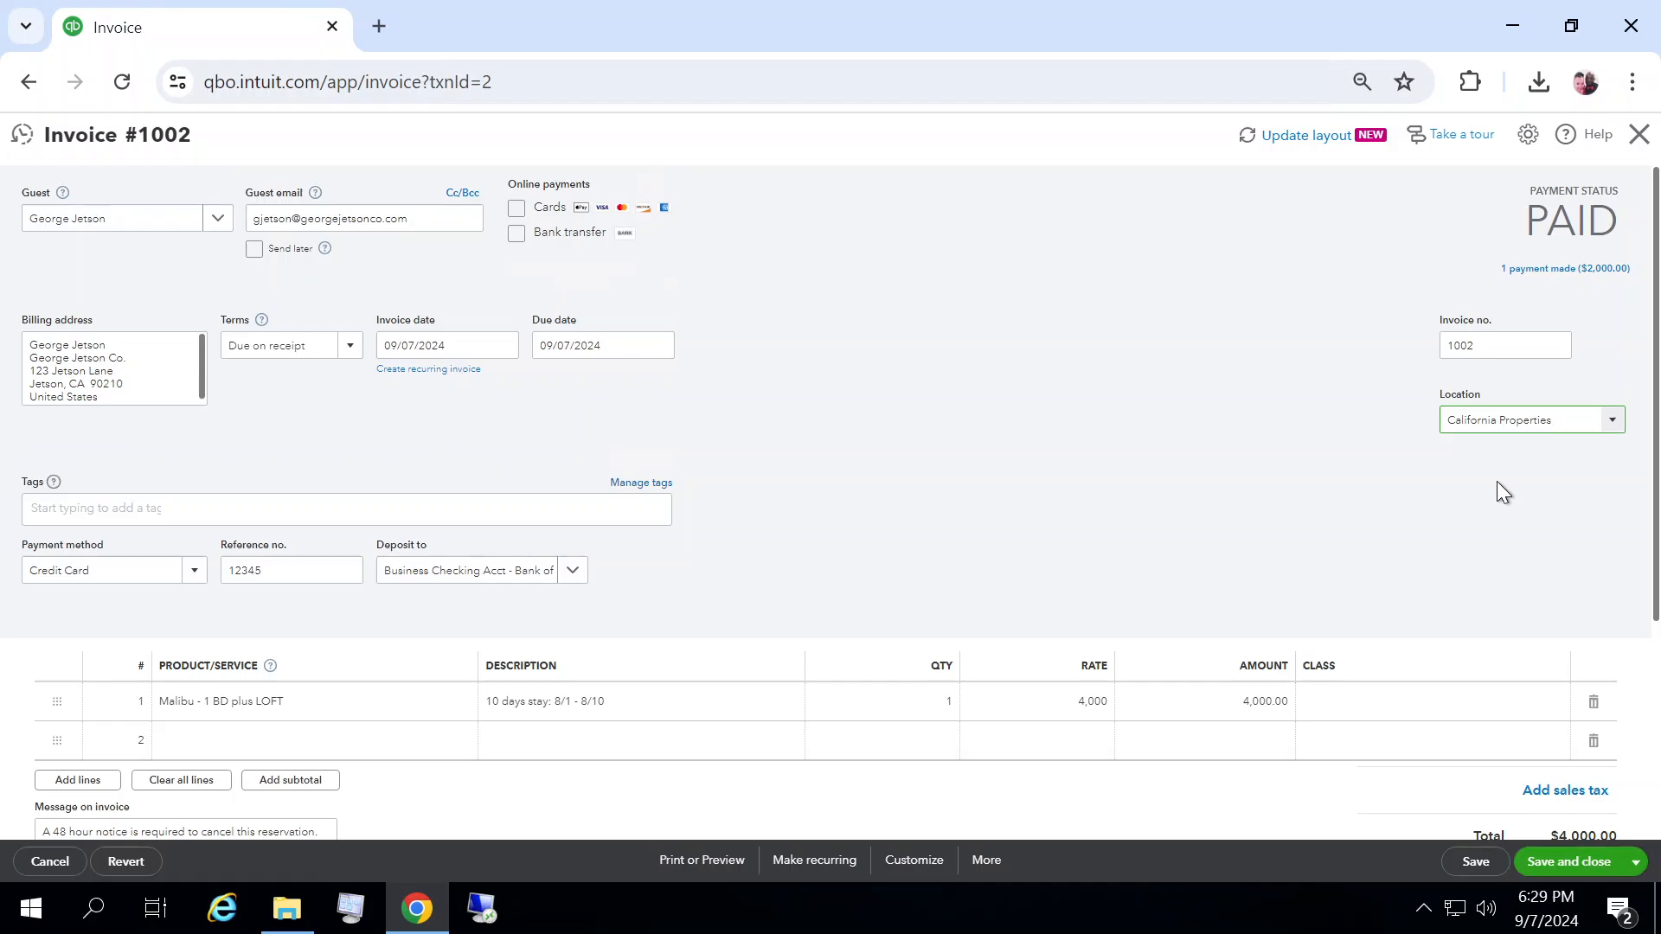
{"action": "left_click", "coordinate": [1576, 866]}
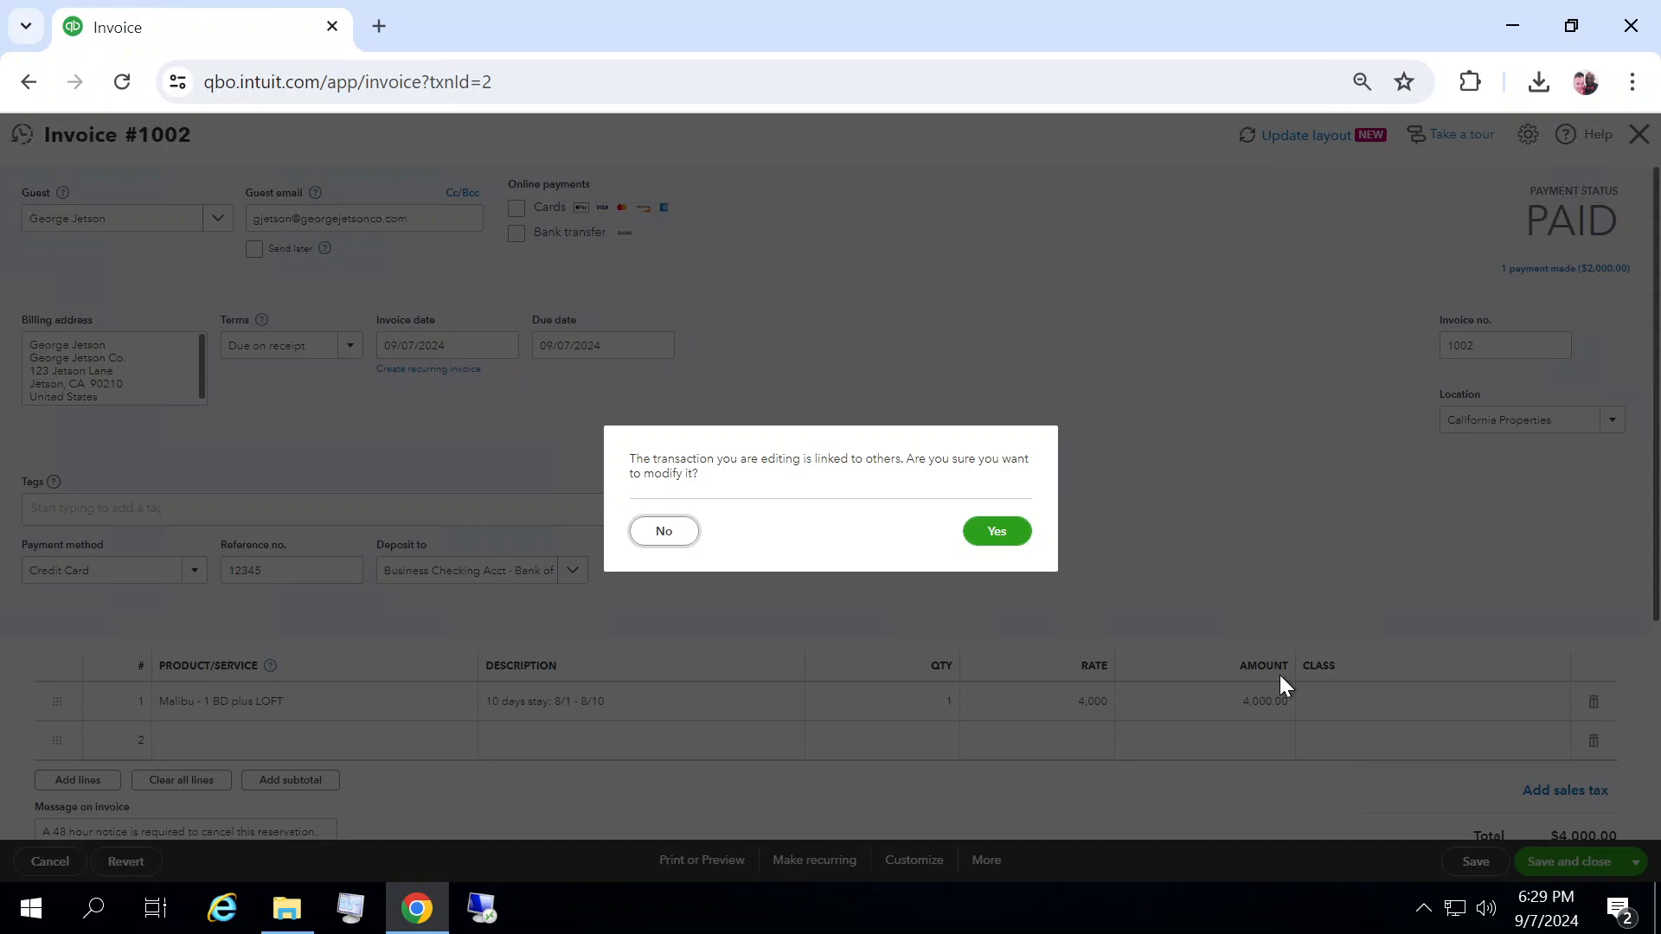
{"action": "left_click", "coordinate": [1004, 534]}
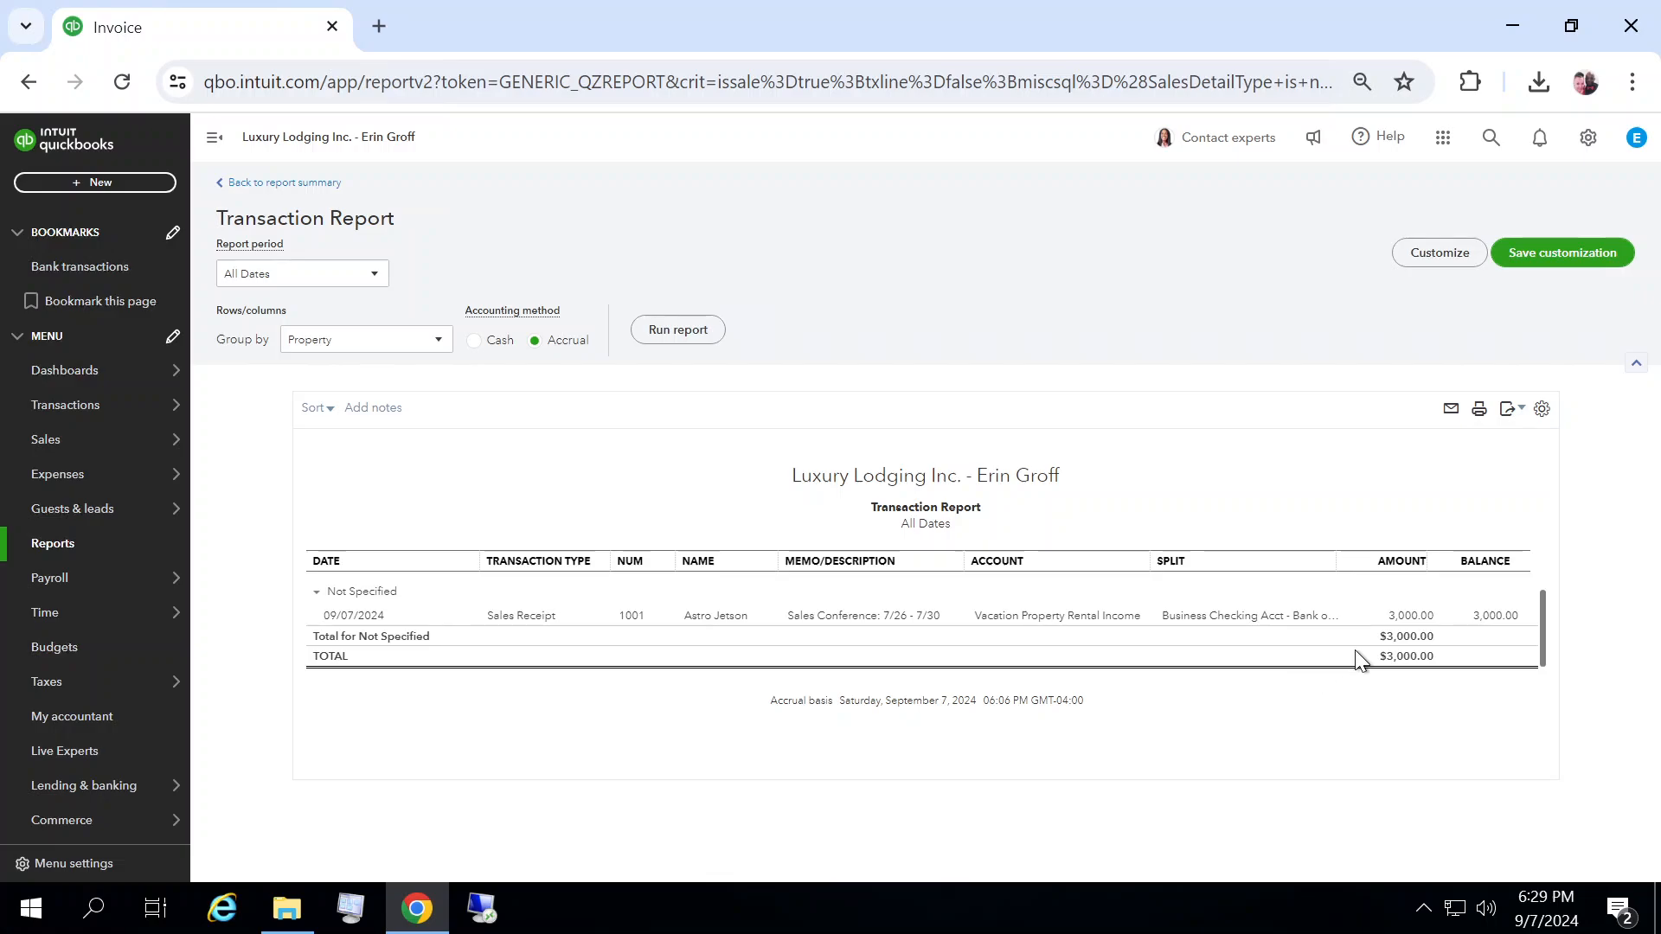
Step: Open sales receipt 1001 from the transaction report and close it without changes
{"action": "left_click", "coordinate": [1409, 616]}
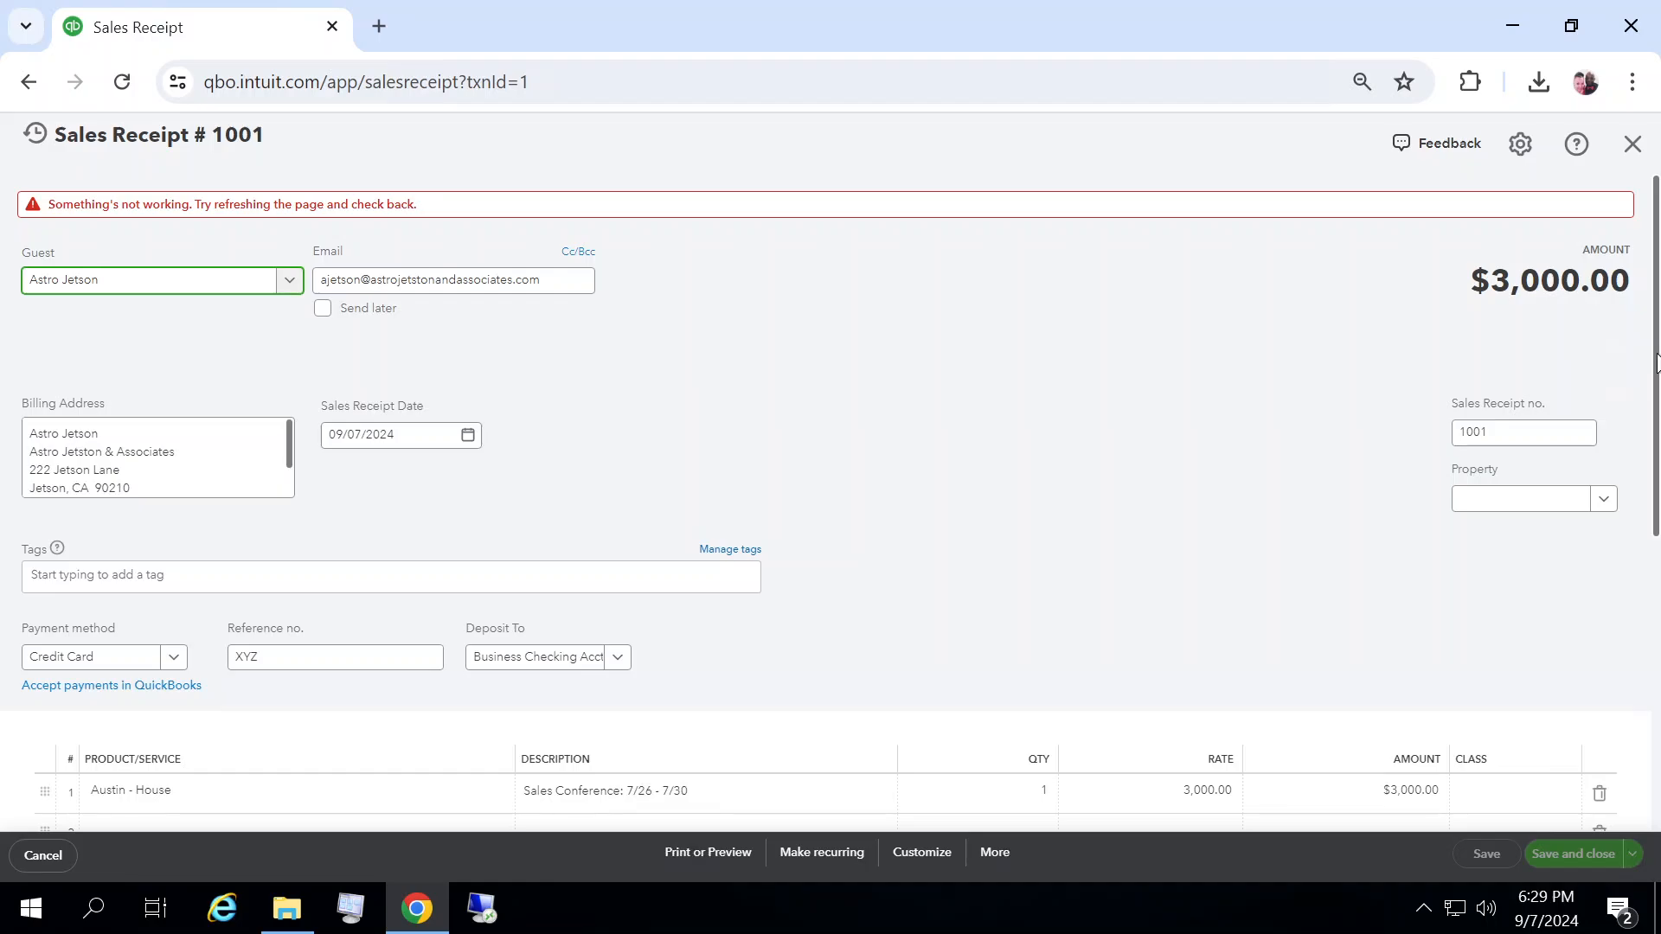
{"action": "scroll", "coordinate": [1655, 415], "scroll_direction": "down", "scroll_amount": 1}
{"action": "left_click_drag", "start_coordinate": [1659, 452], "coordinate": [1660, 263]}
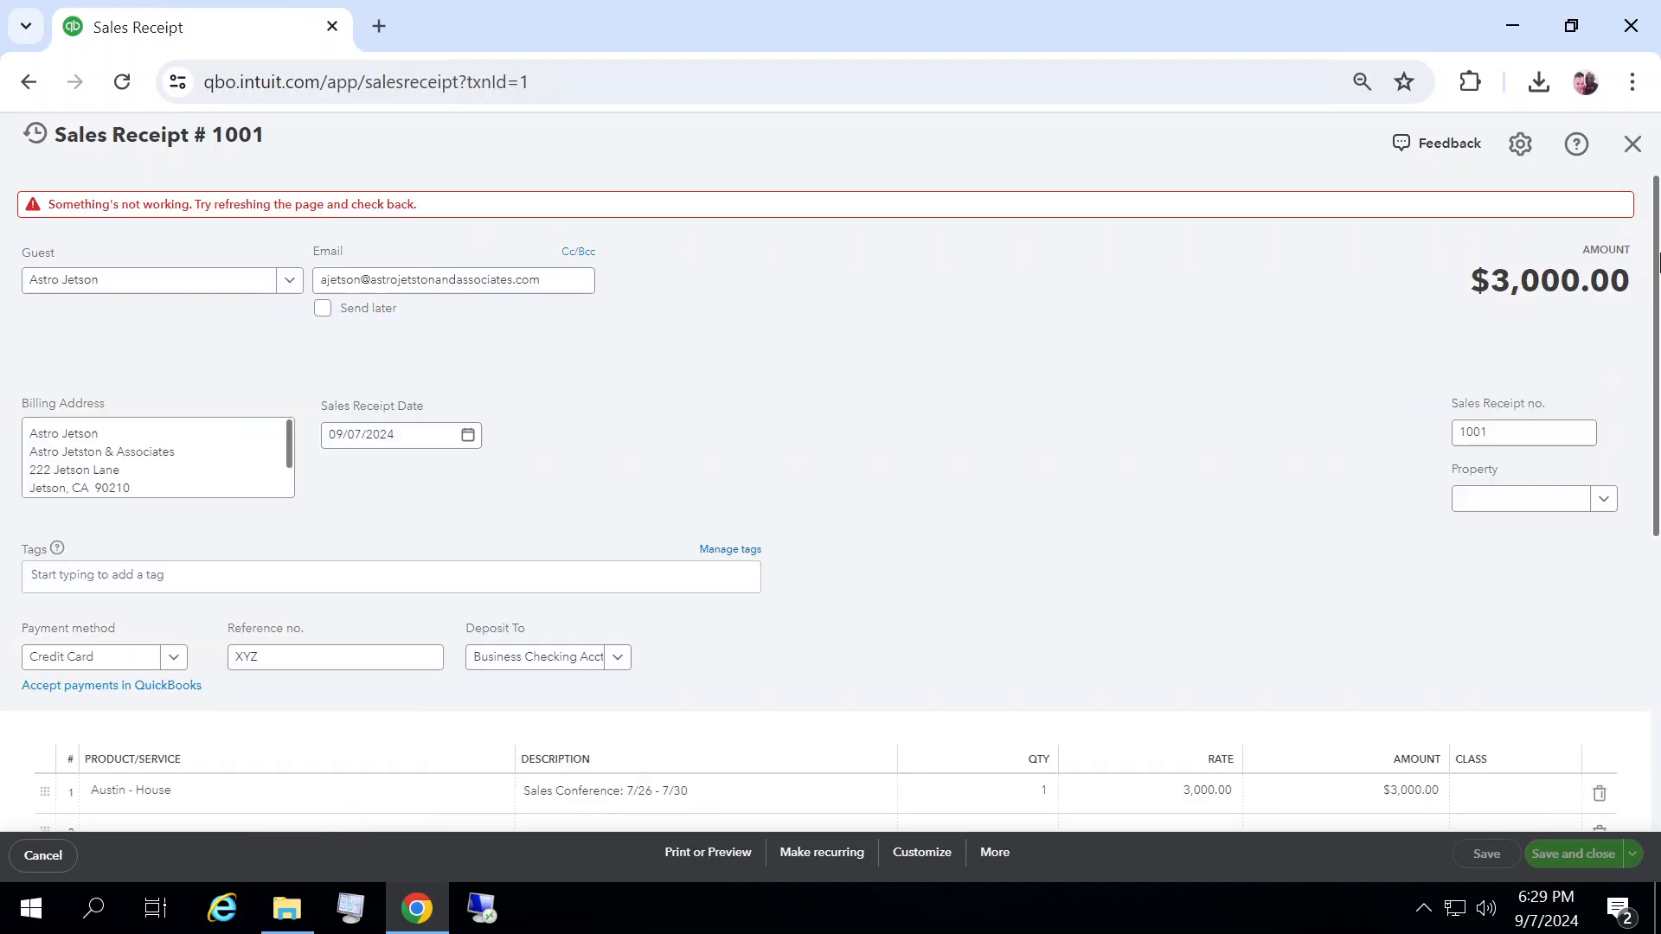
{"action": "left_click", "coordinate": [1632, 138]}
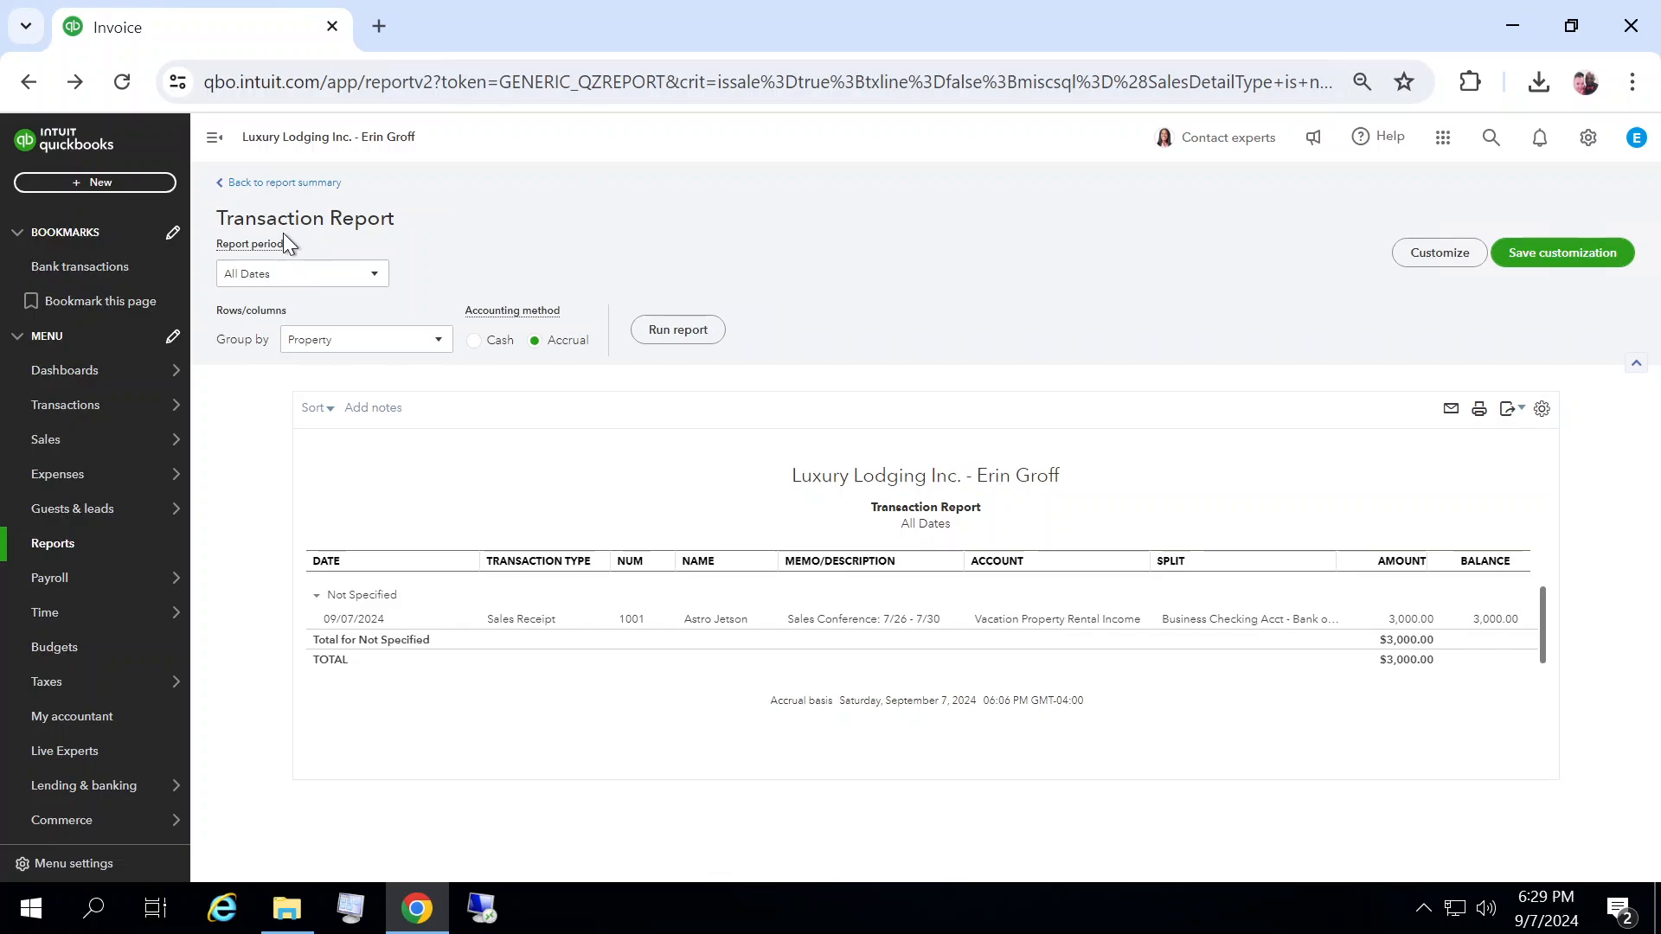
Step: Return to the property summary report, drill into the Not Specified total, and open and close sales receipt 1001
{"action": "left_click", "coordinate": [295, 183]}
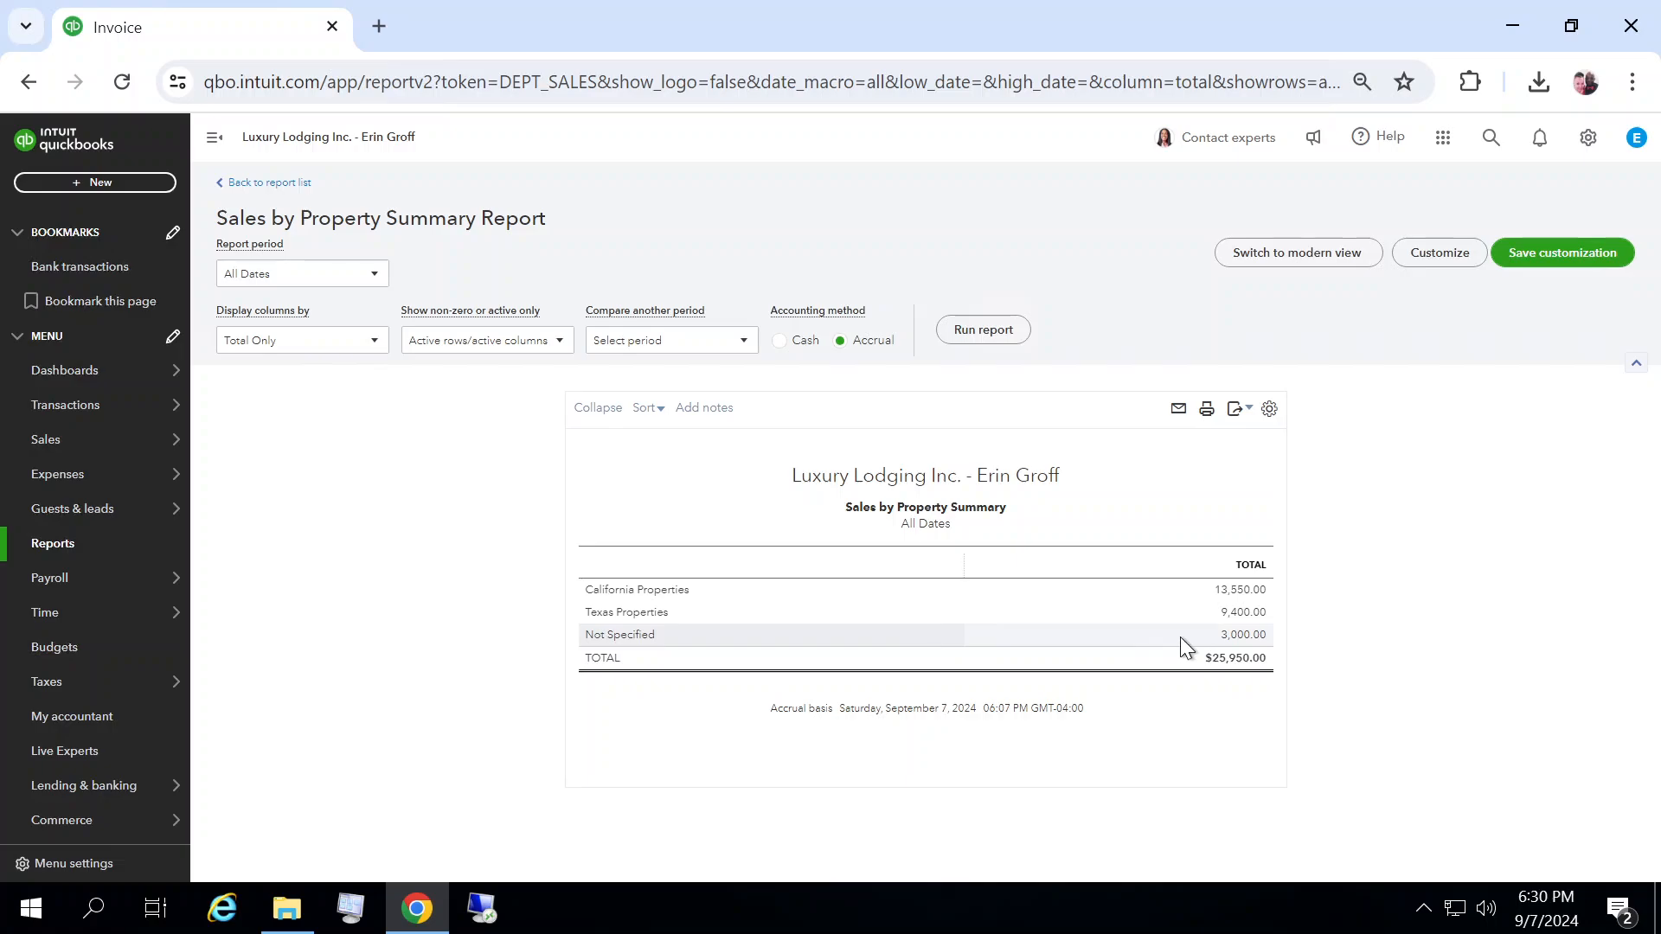
{"action": "left_click", "coordinate": [1250, 640]}
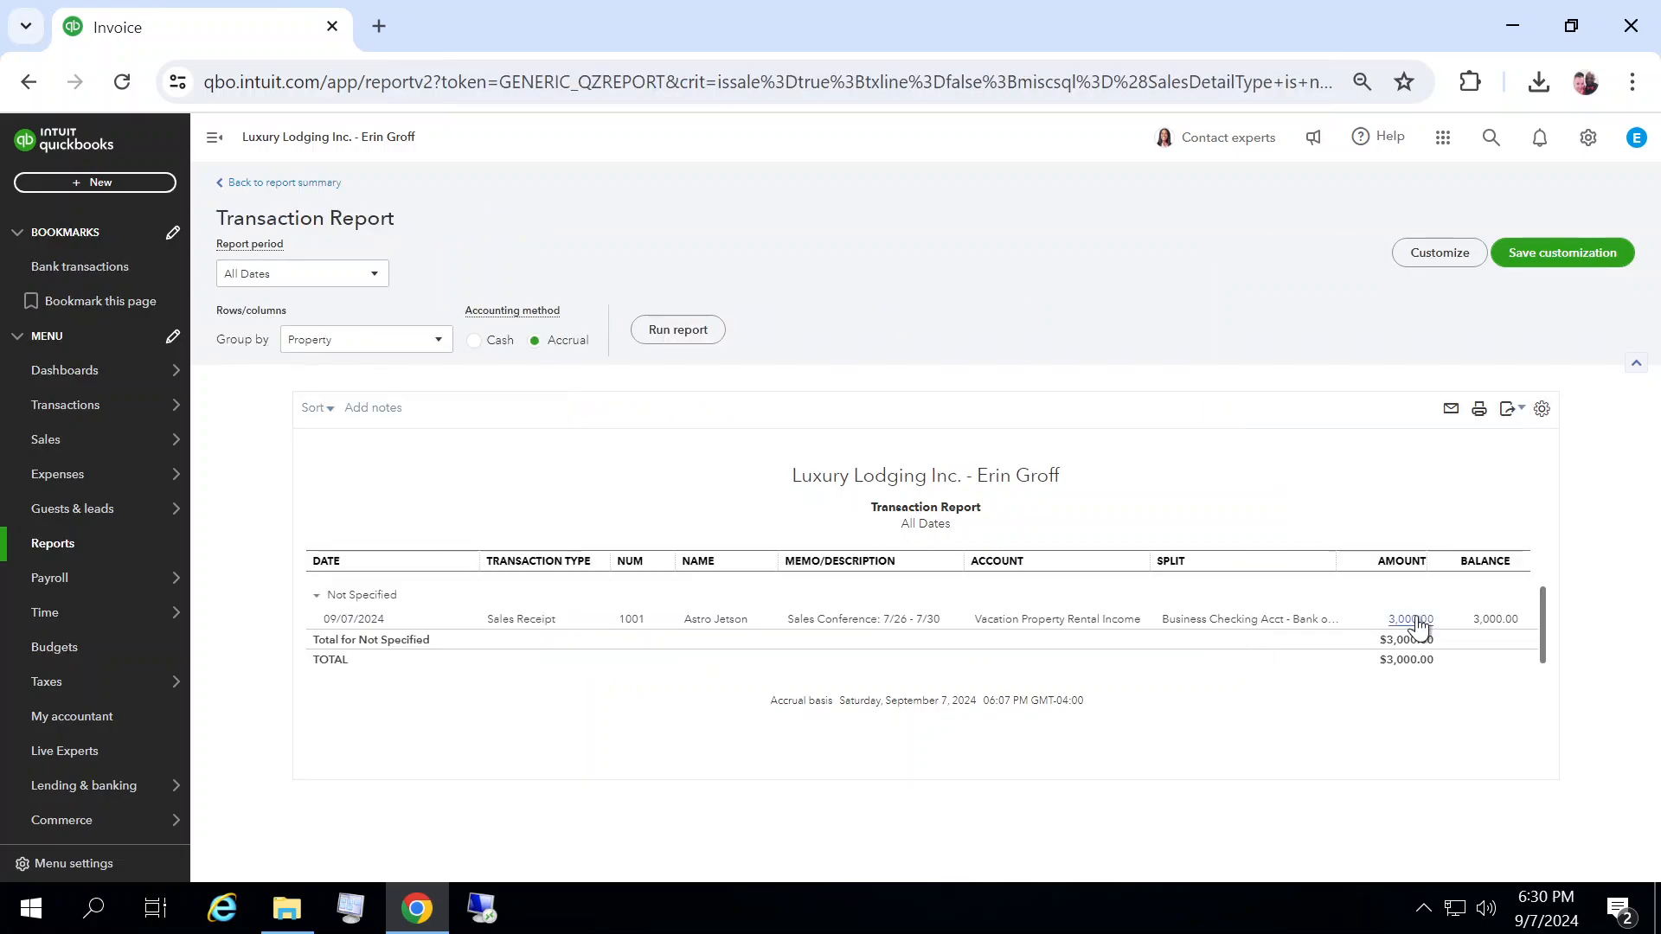
{"action": "left_click", "coordinate": [1419, 619]}
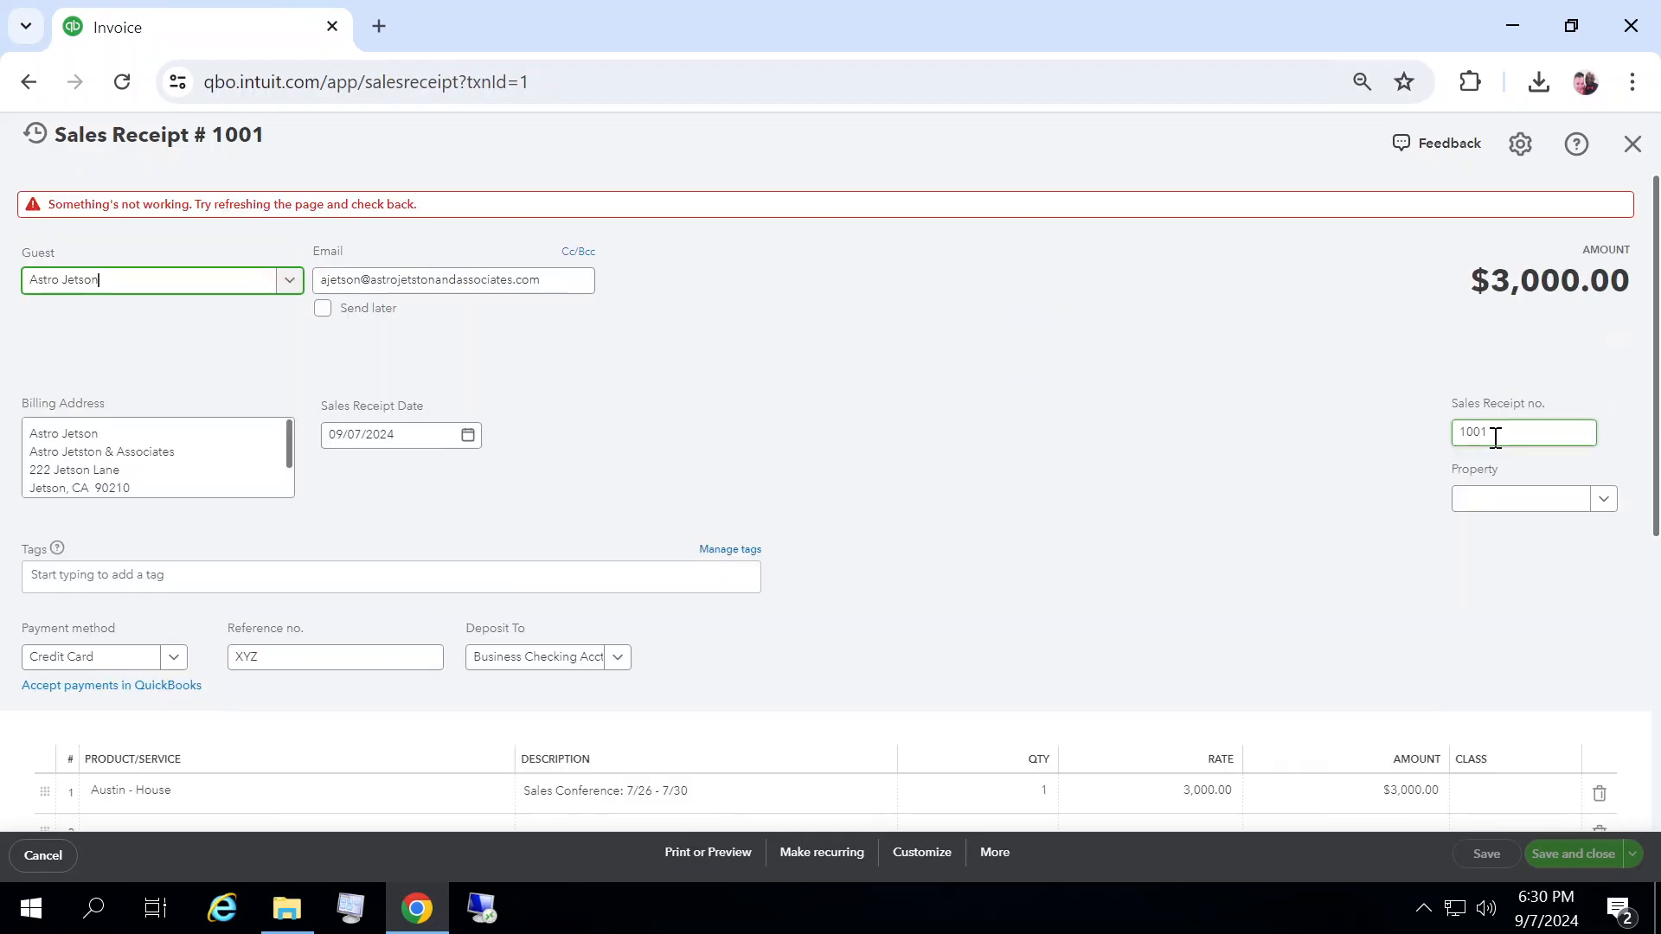
{"action": "left_click", "coordinate": [1629, 145]}
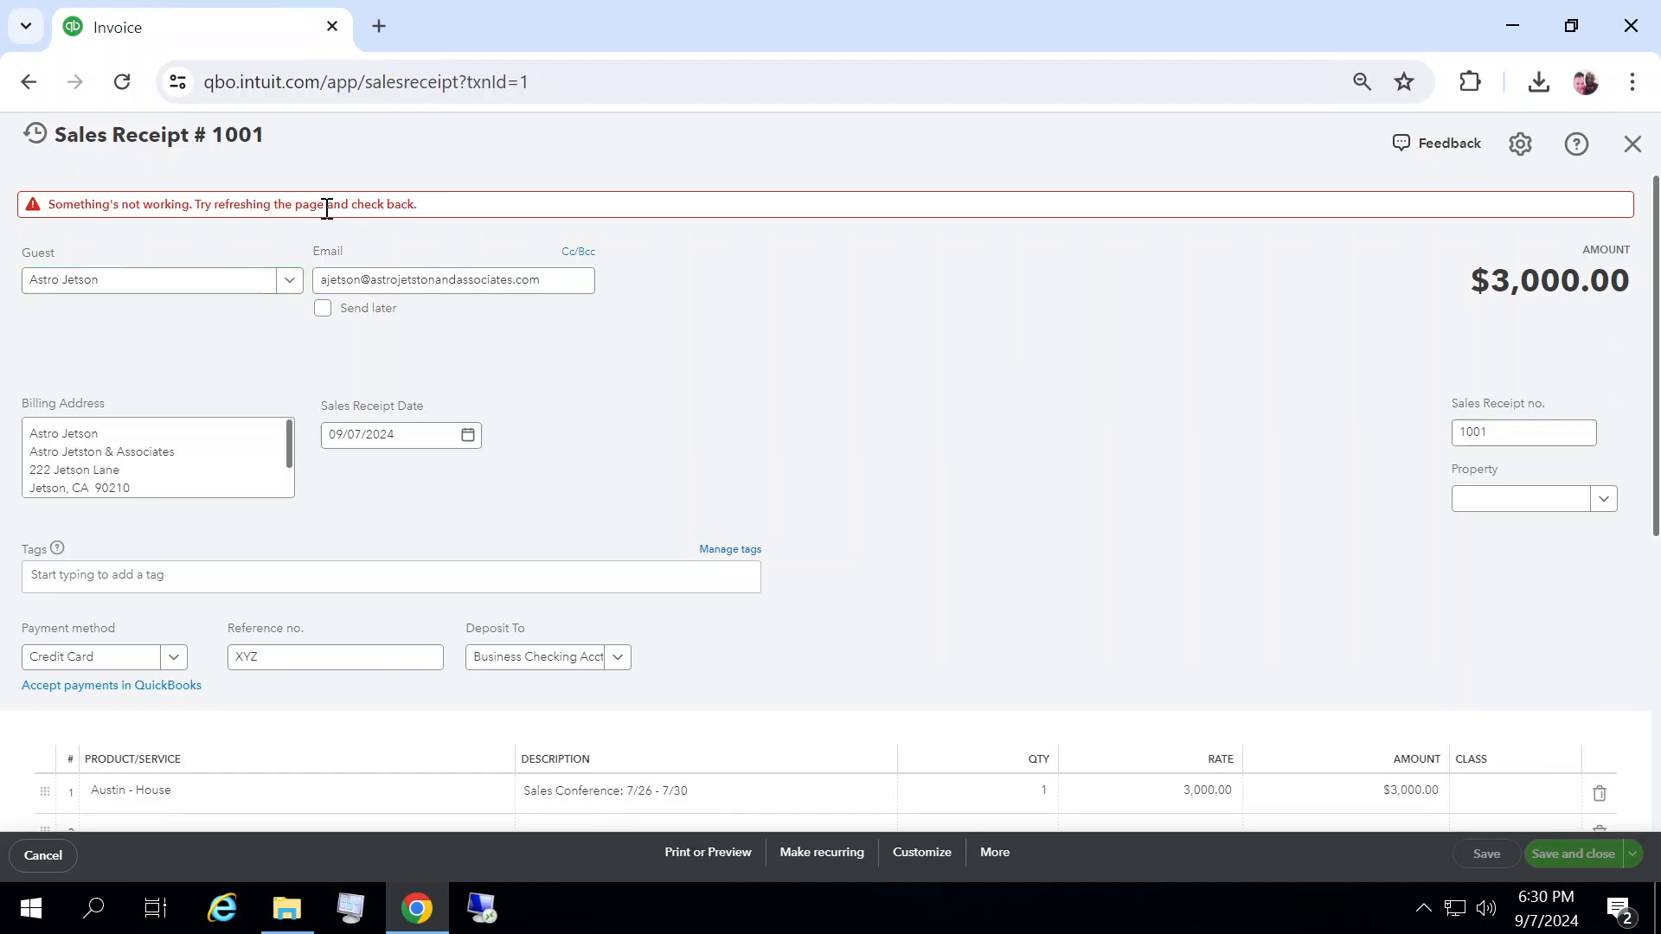
{"action": "left_click", "coordinate": [1632, 144]}
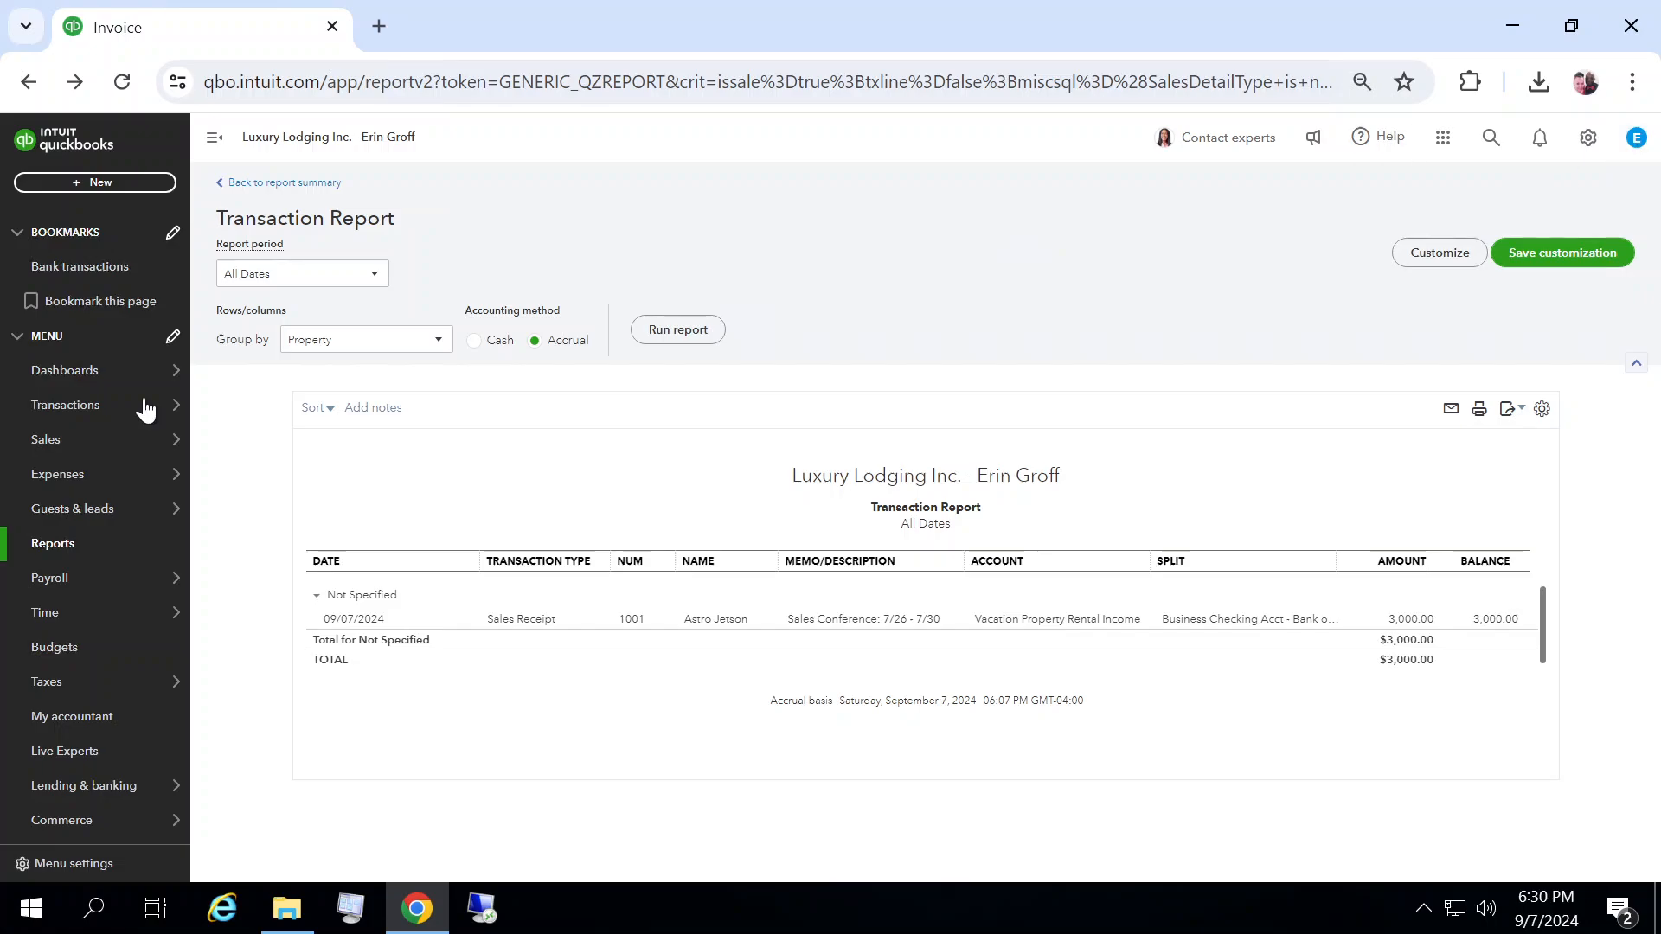
Step: Browse the Sales section's pages, from All sales and Invoices through to the Guests list and a guest's action options
{"action": "mouse_move", "coordinate": [69, 525]}
{"action": "mouse_move", "coordinate": [48, 446]}
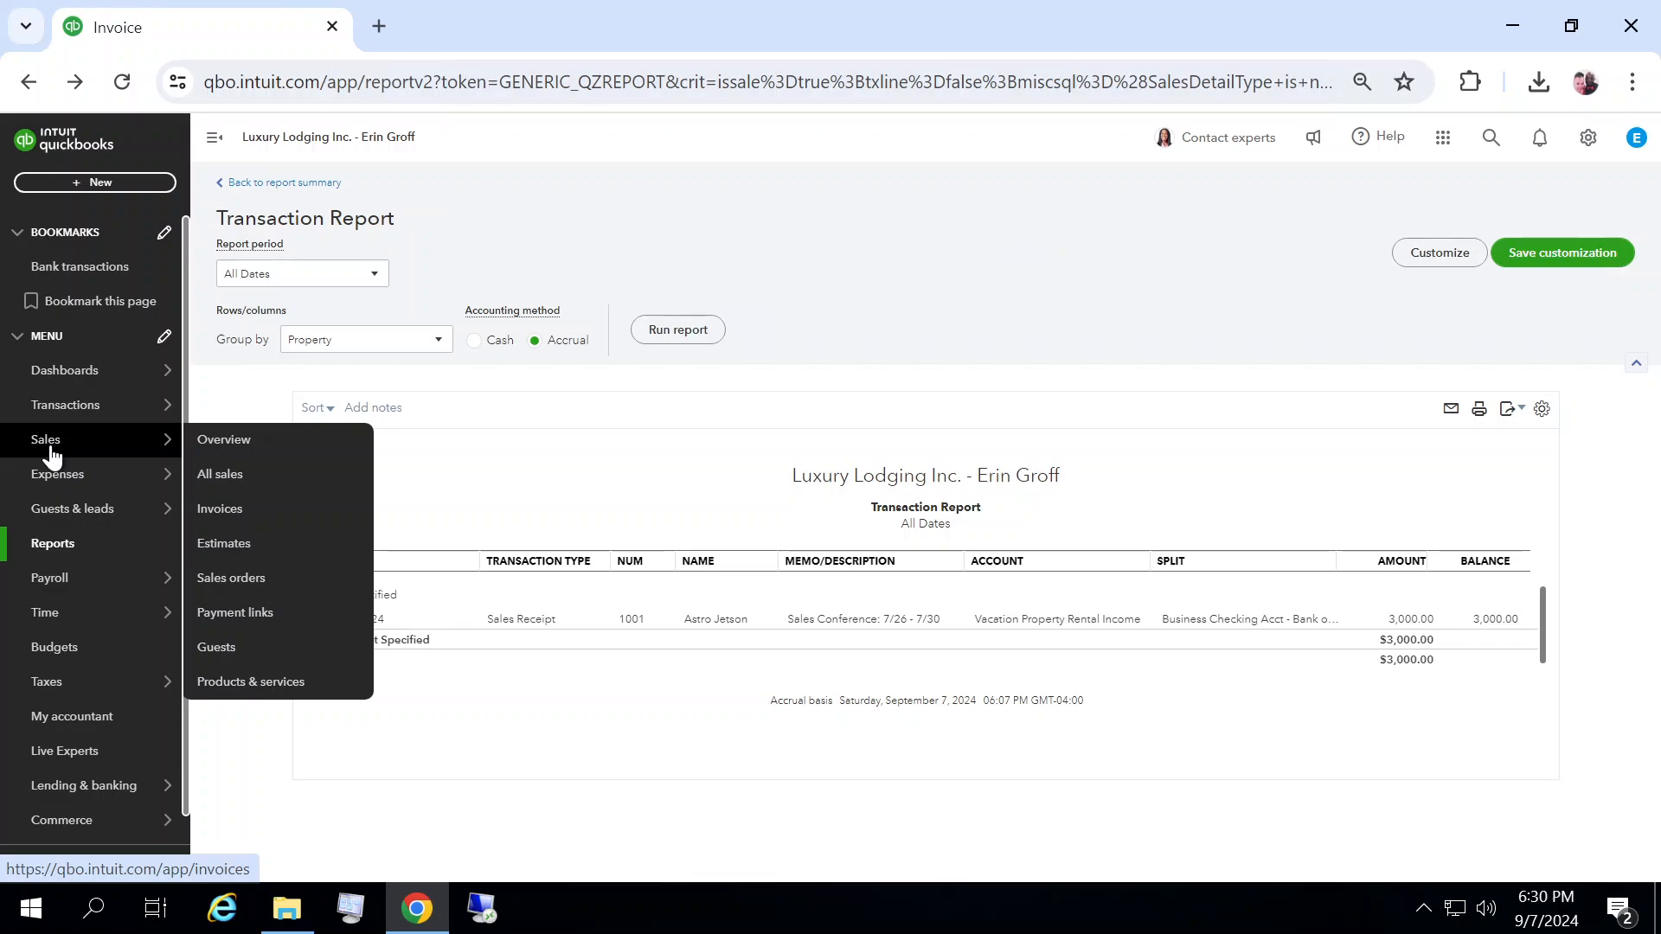
{"action": "left_click", "coordinate": [46, 447]}
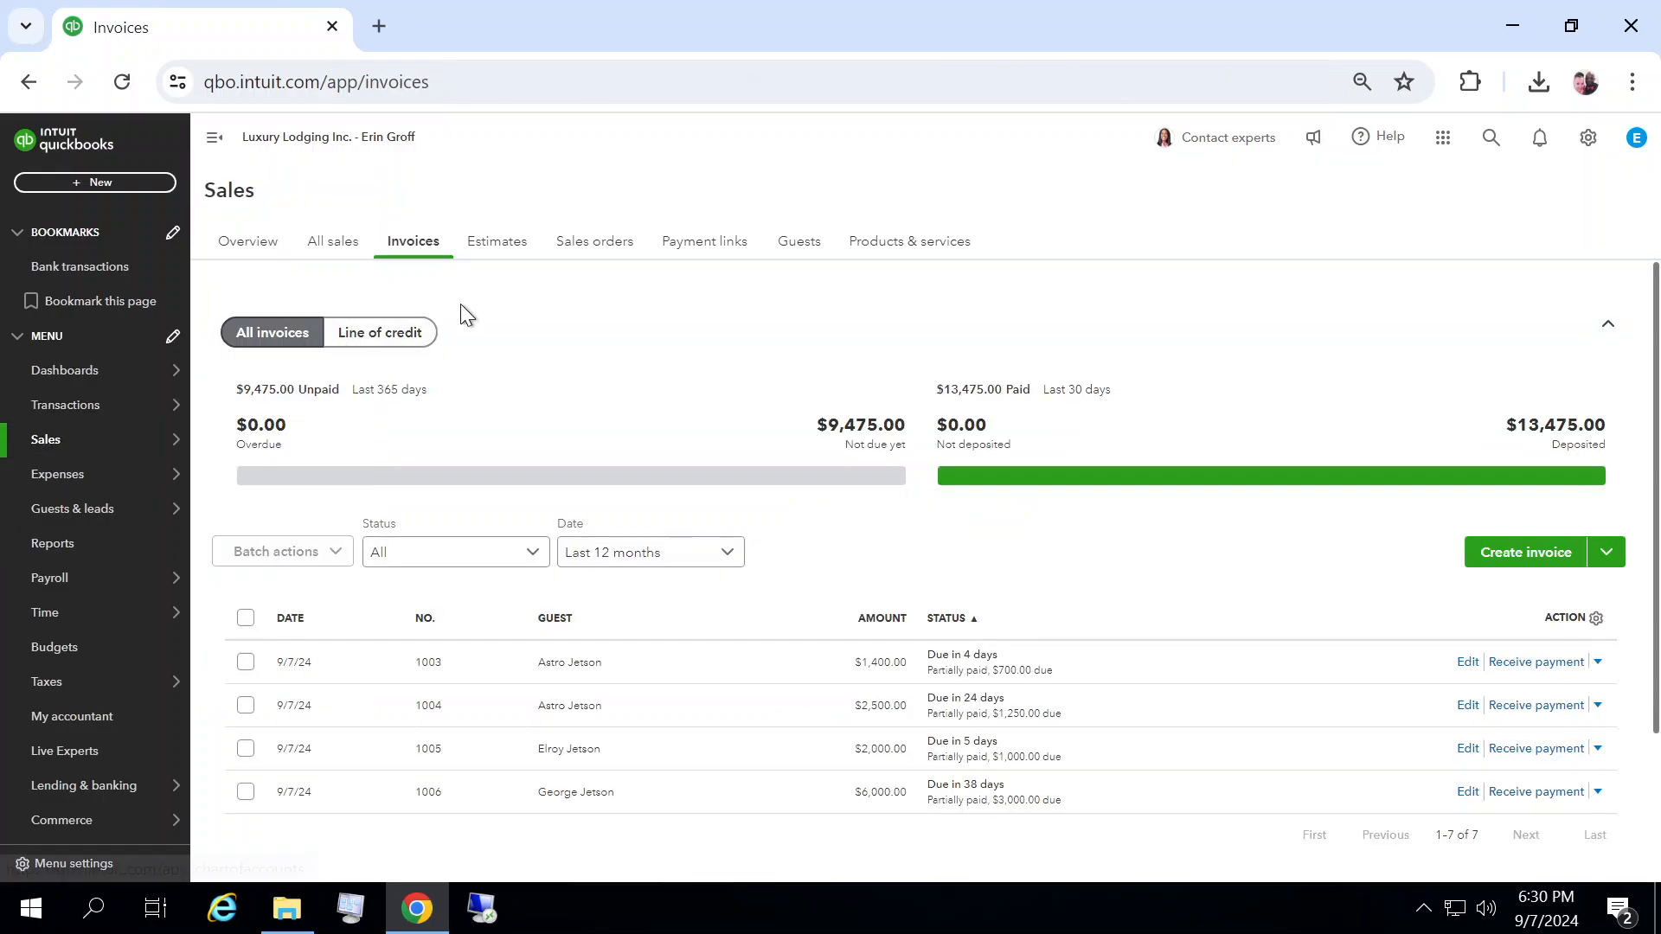
{"action": "left_click", "coordinate": [344, 250]}
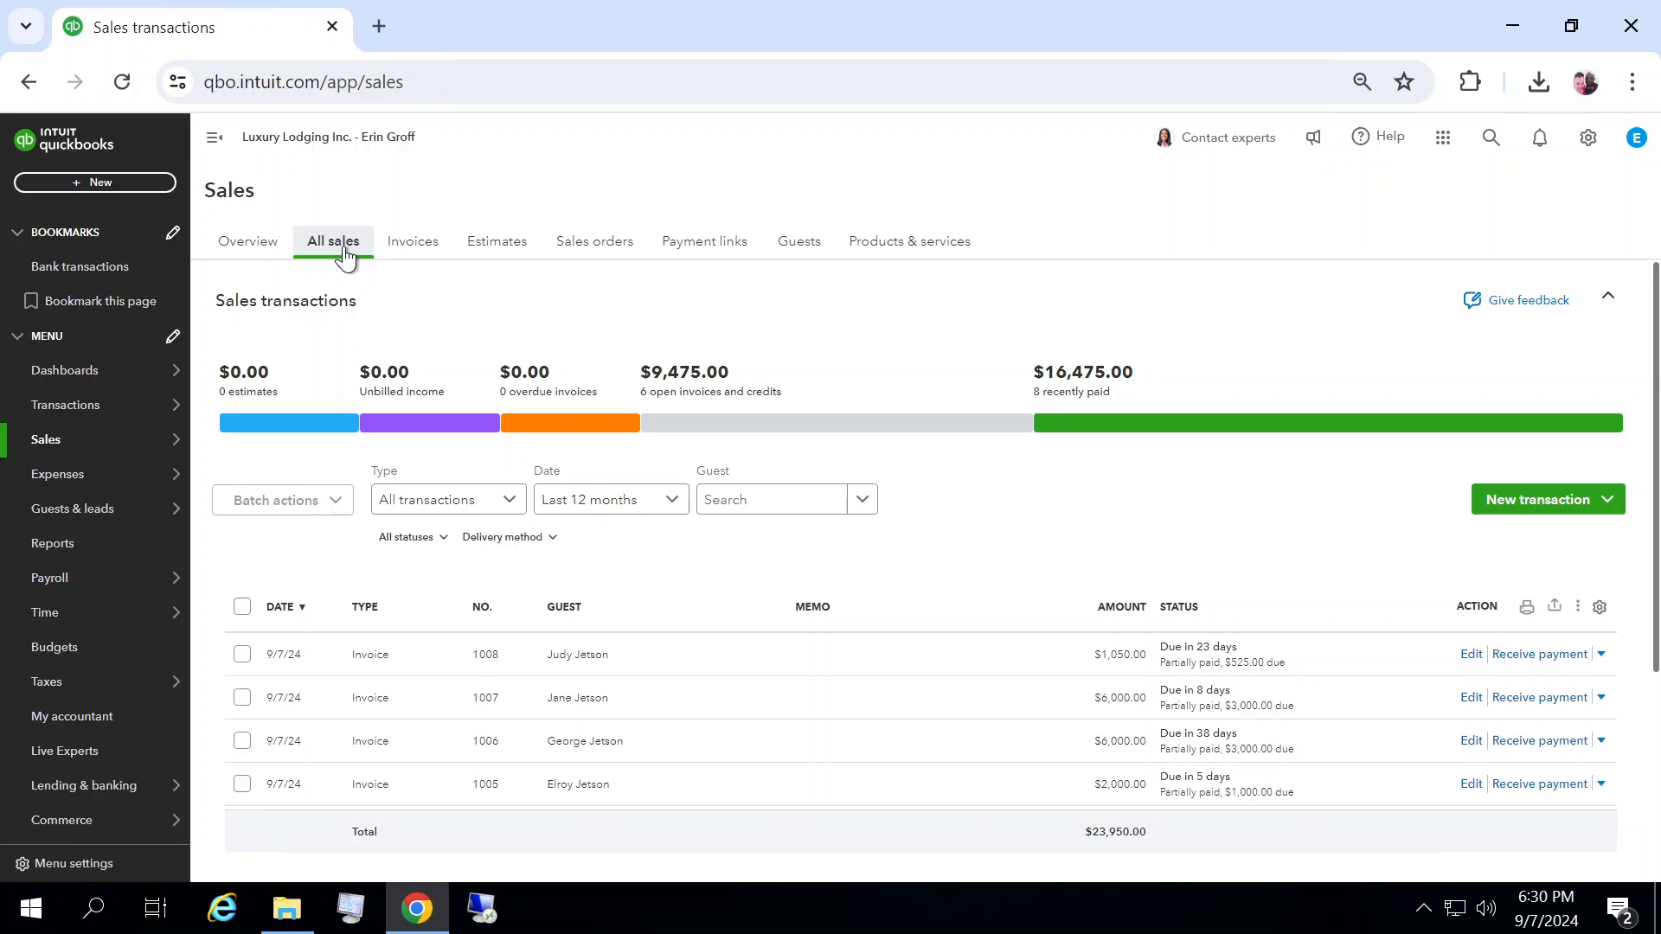
{"action": "left_click", "coordinate": [262, 249]}
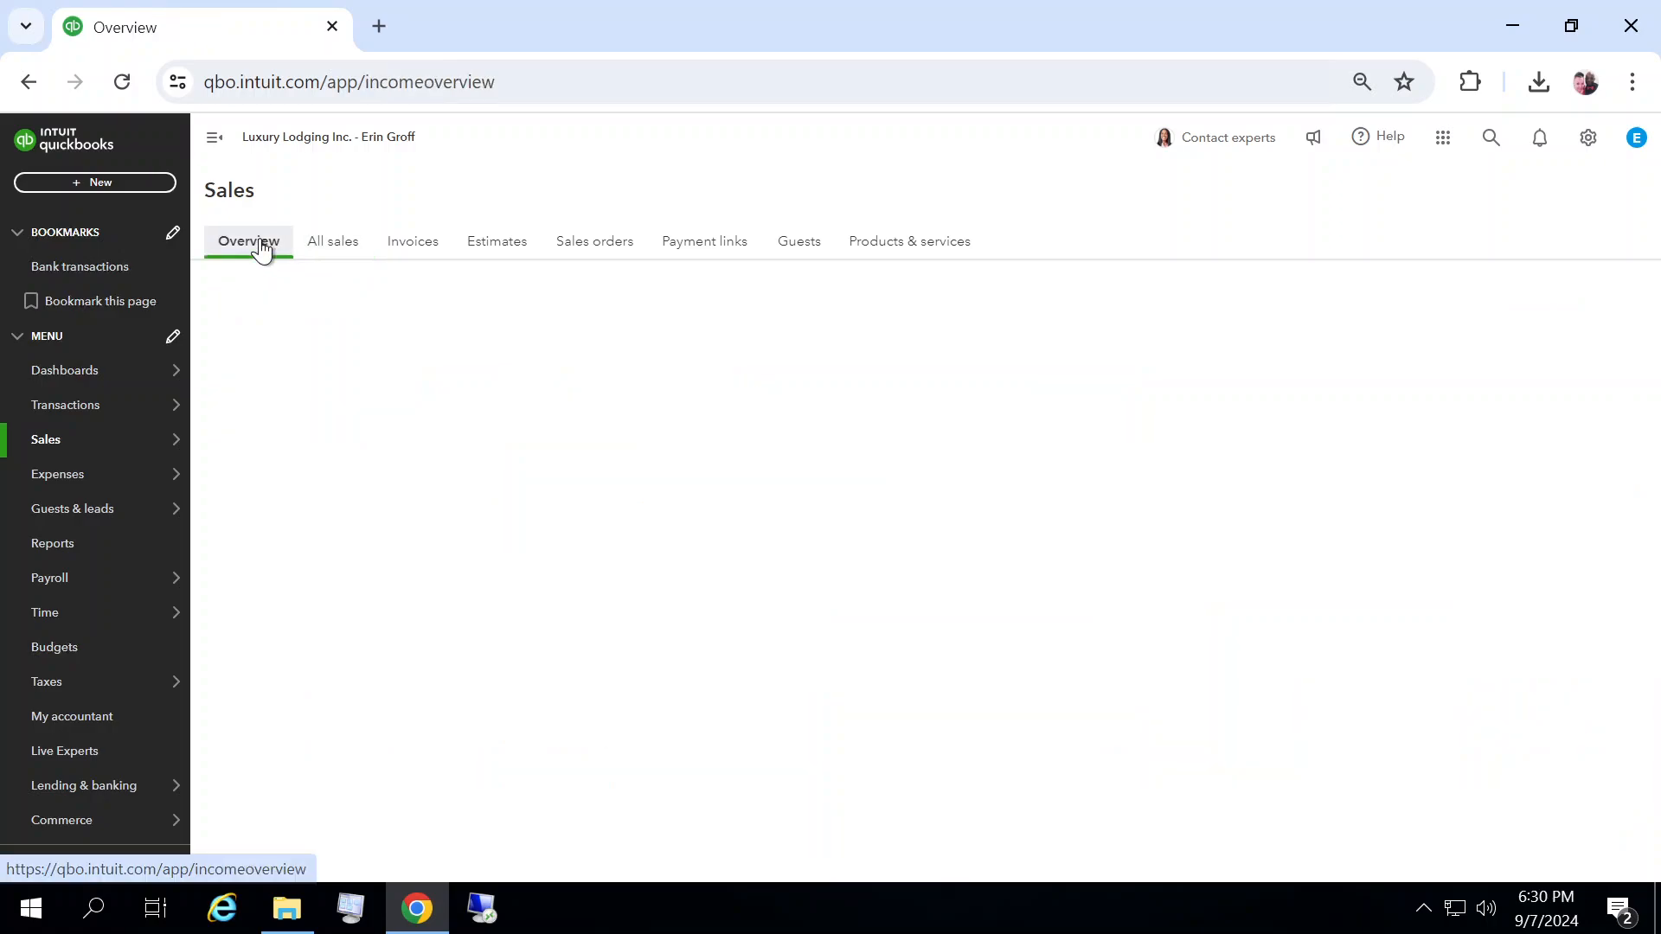
{"action": "left_click", "coordinate": [428, 248]}
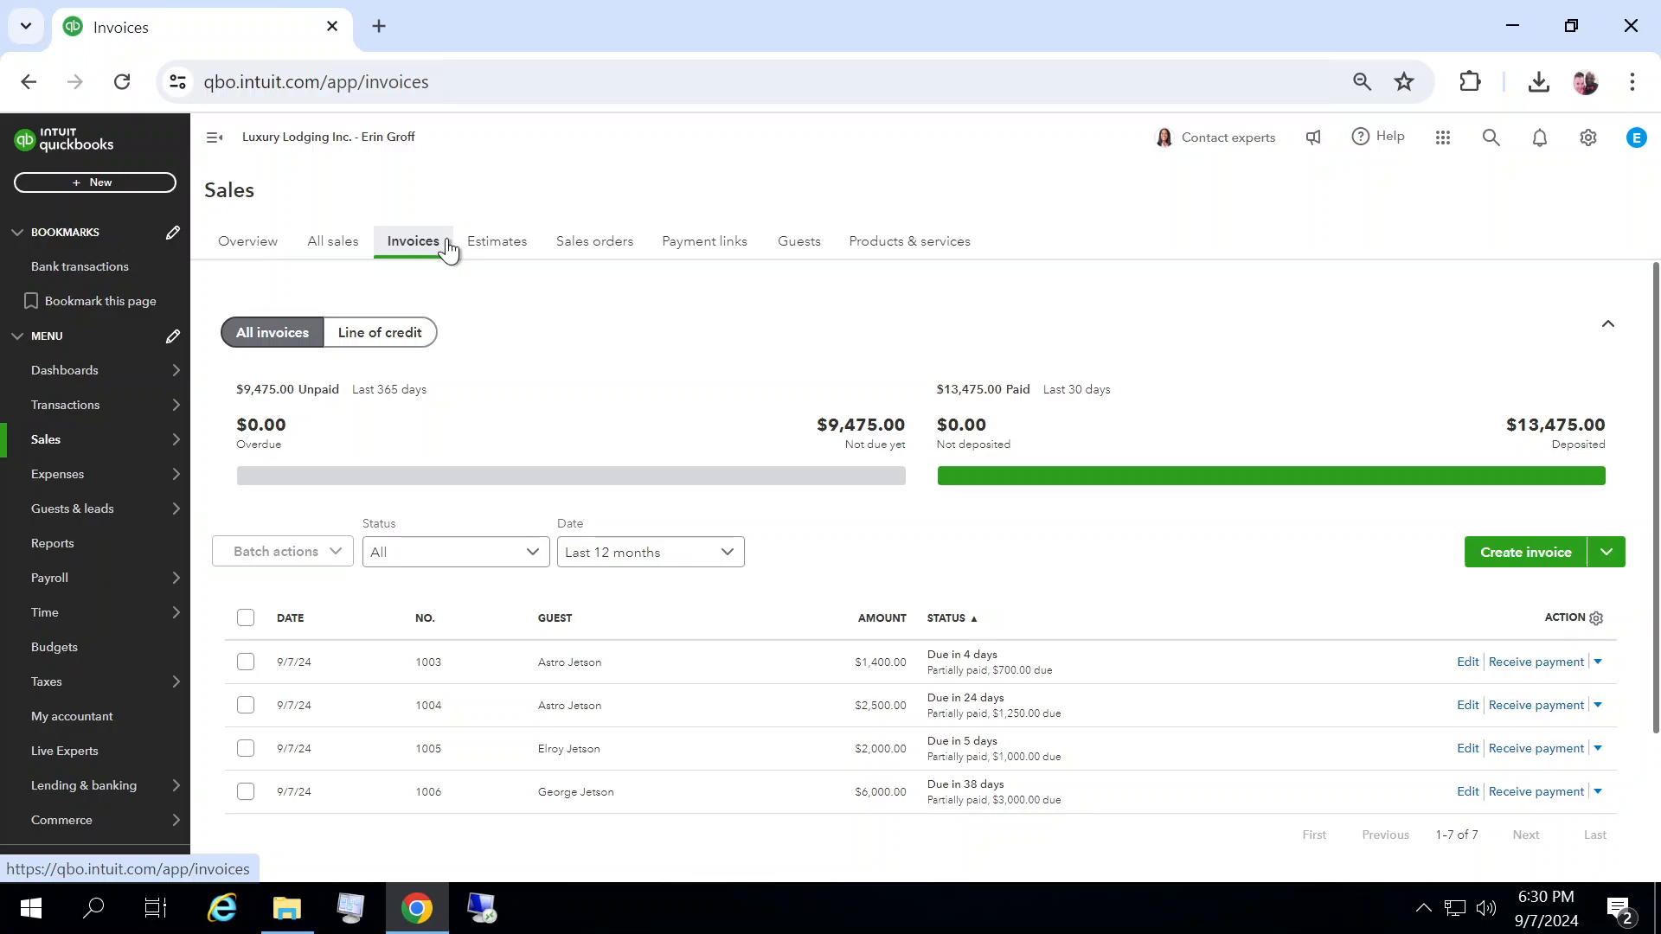
{"action": "left_click", "coordinate": [602, 249]}
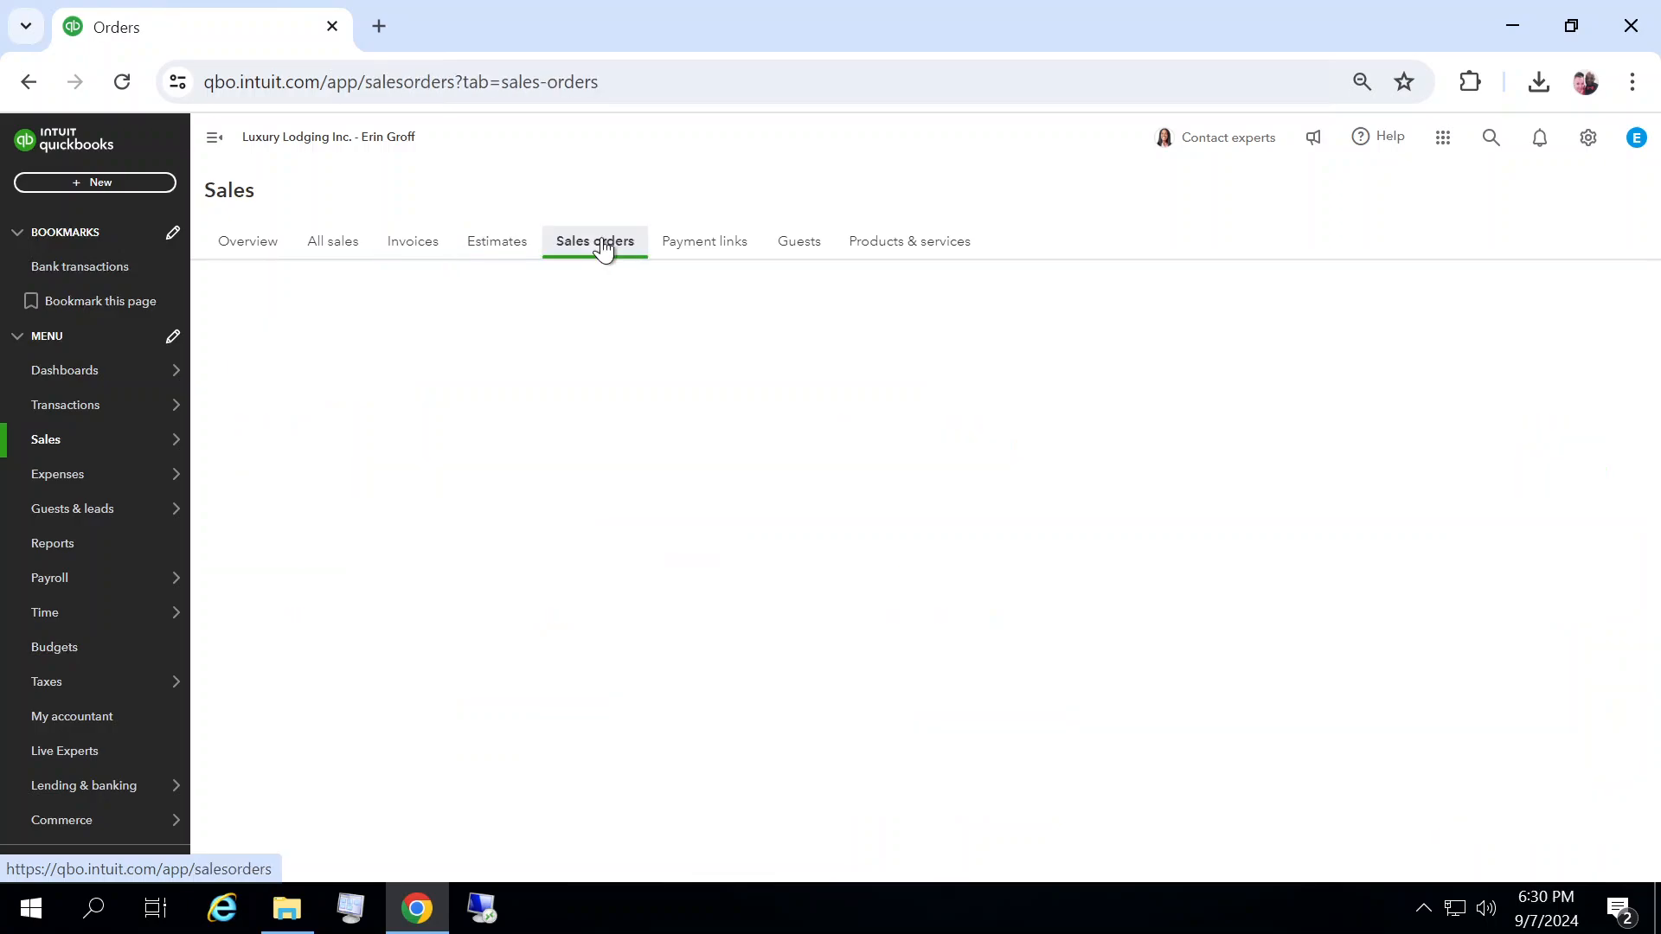
{"action": "left_click", "coordinate": [729, 248]}
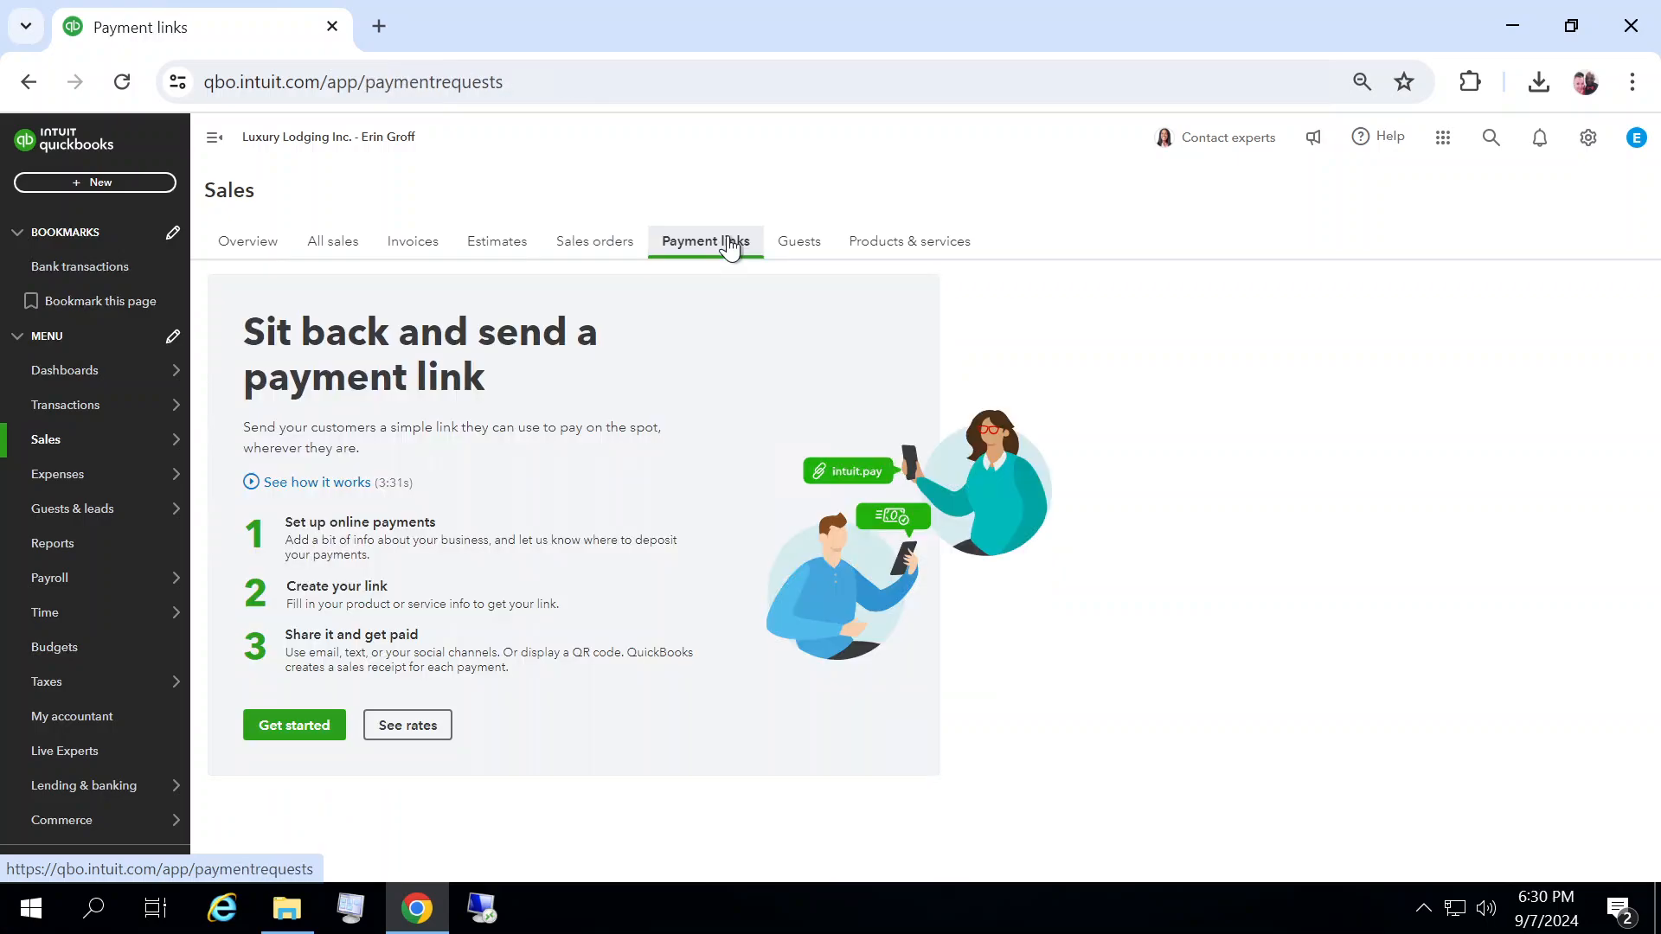
{"action": "left_click", "coordinate": [819, 246]}
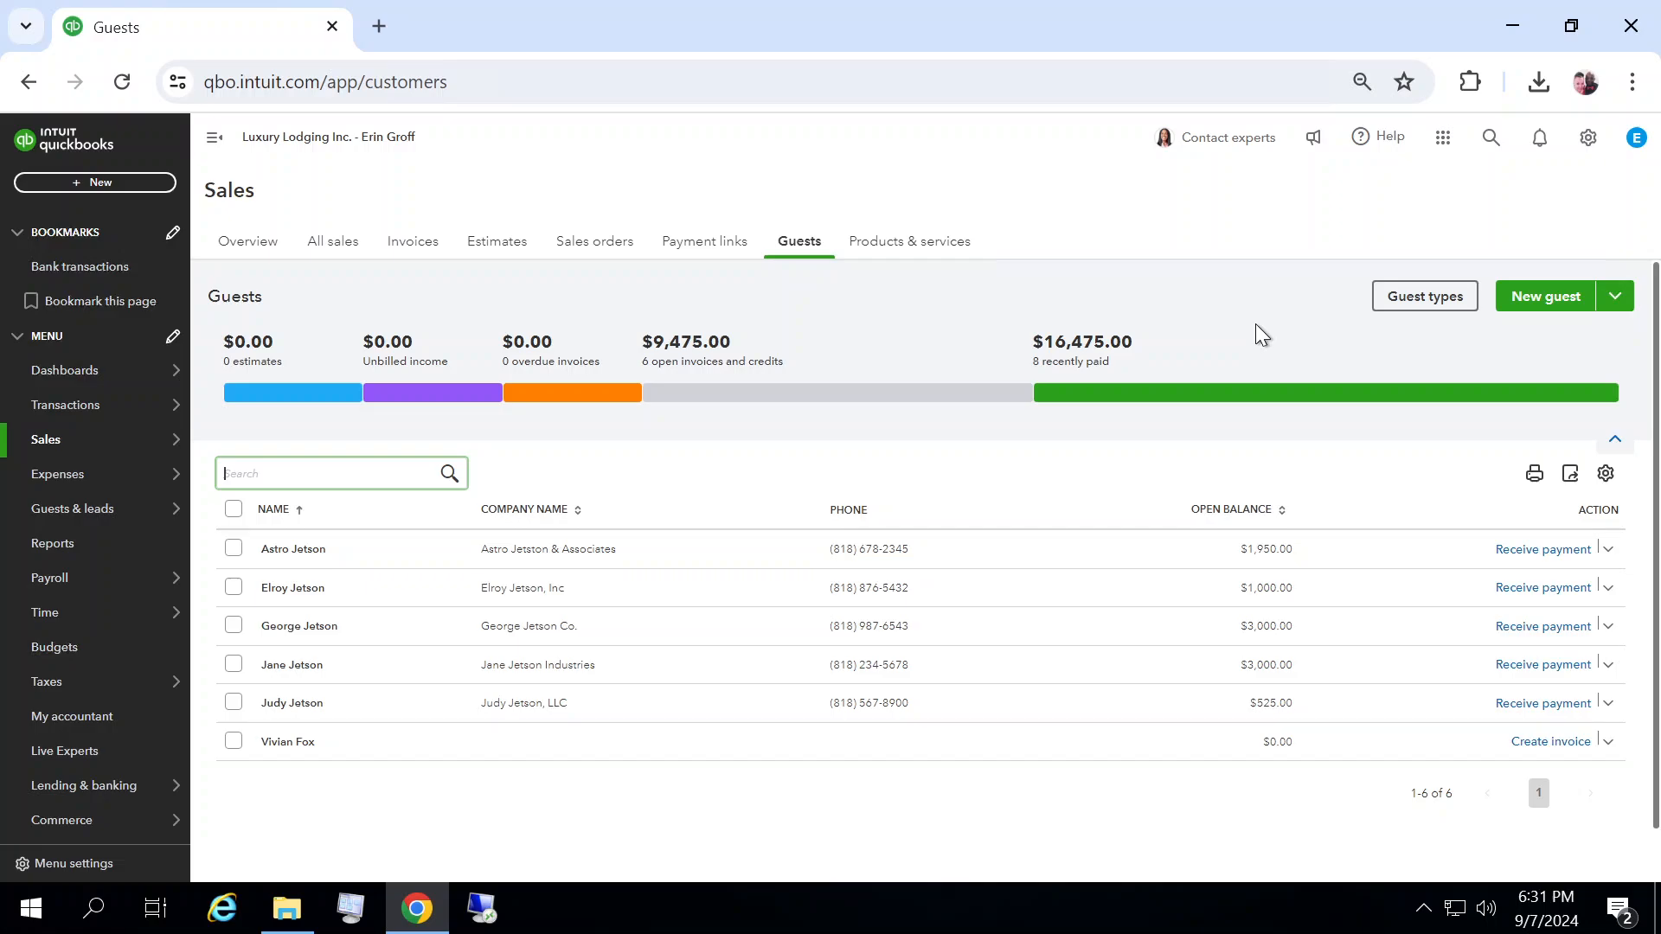
{"action": "left_click", "coordinate": [1607, 554]}
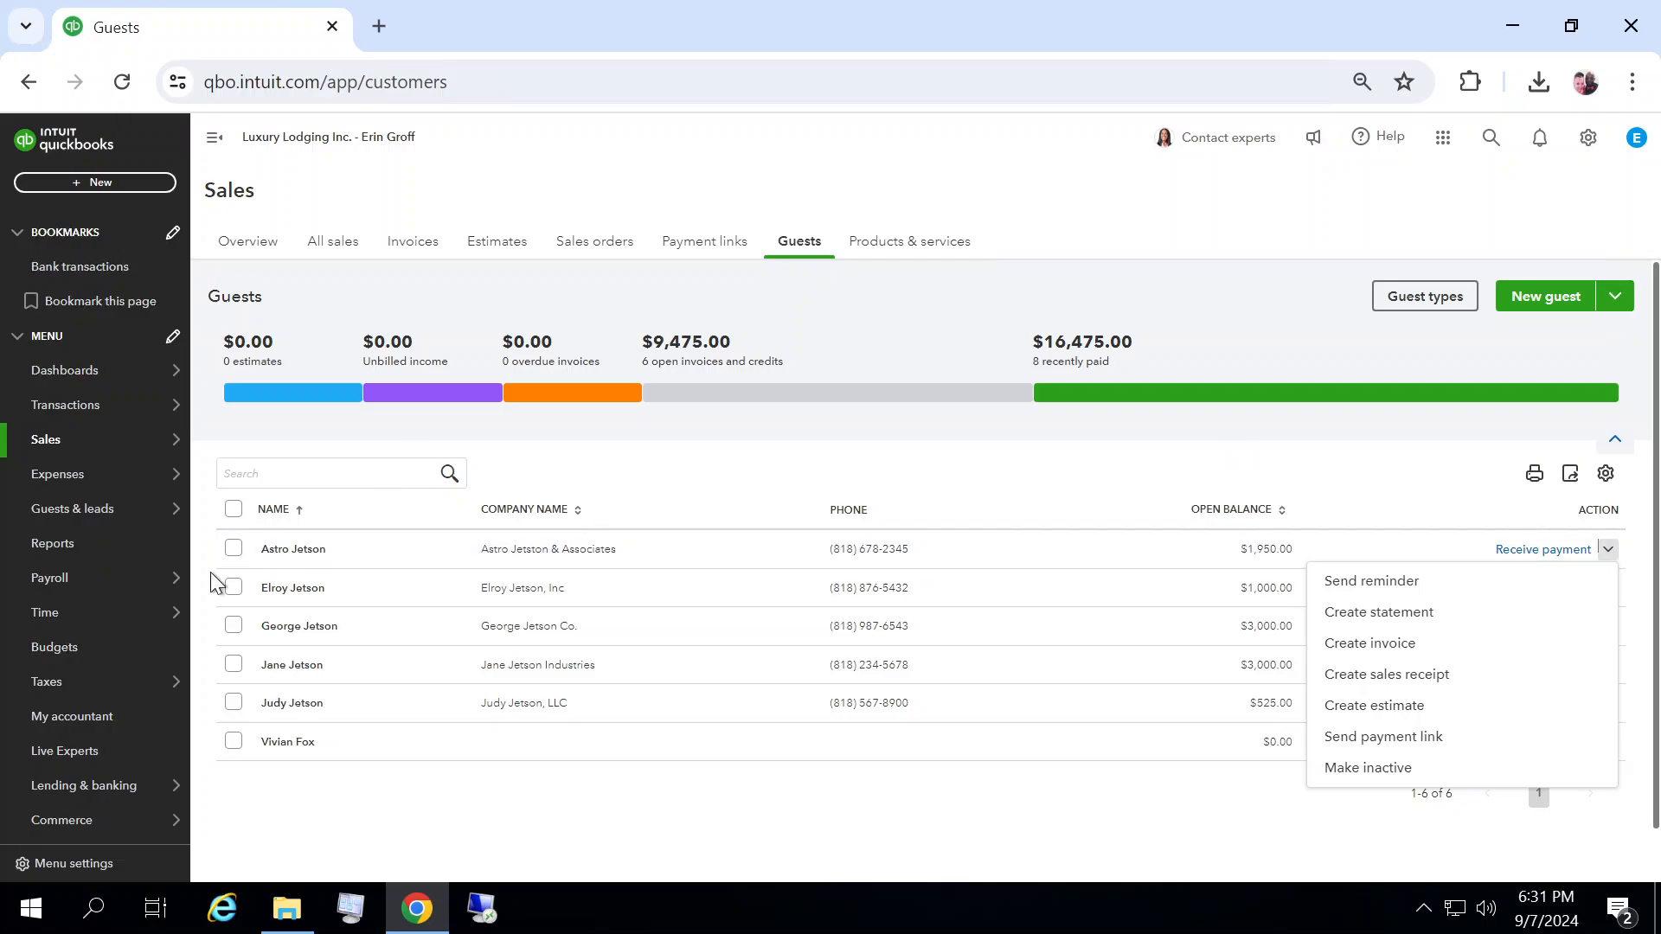
Step: Open the reports list and launch the Sales by Location Summary report from the Sales and customers group
{"action": "mouse_move", "coordinate": [70, 452]}
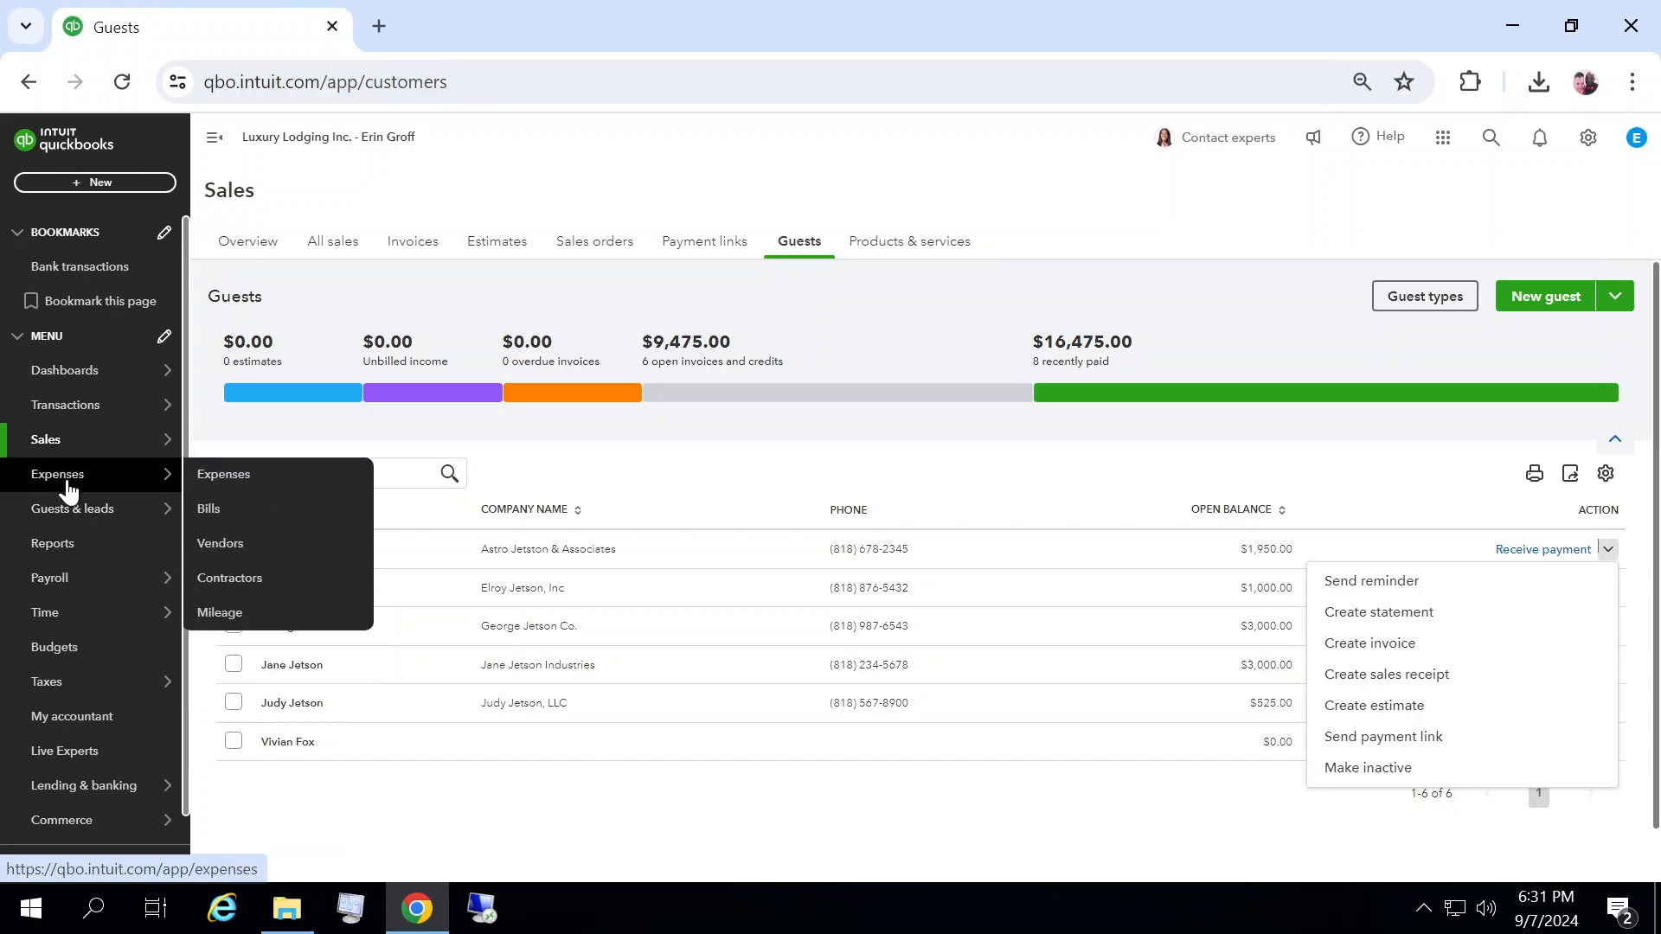
{"action": "left_click", "coordinate": [75, 547]}
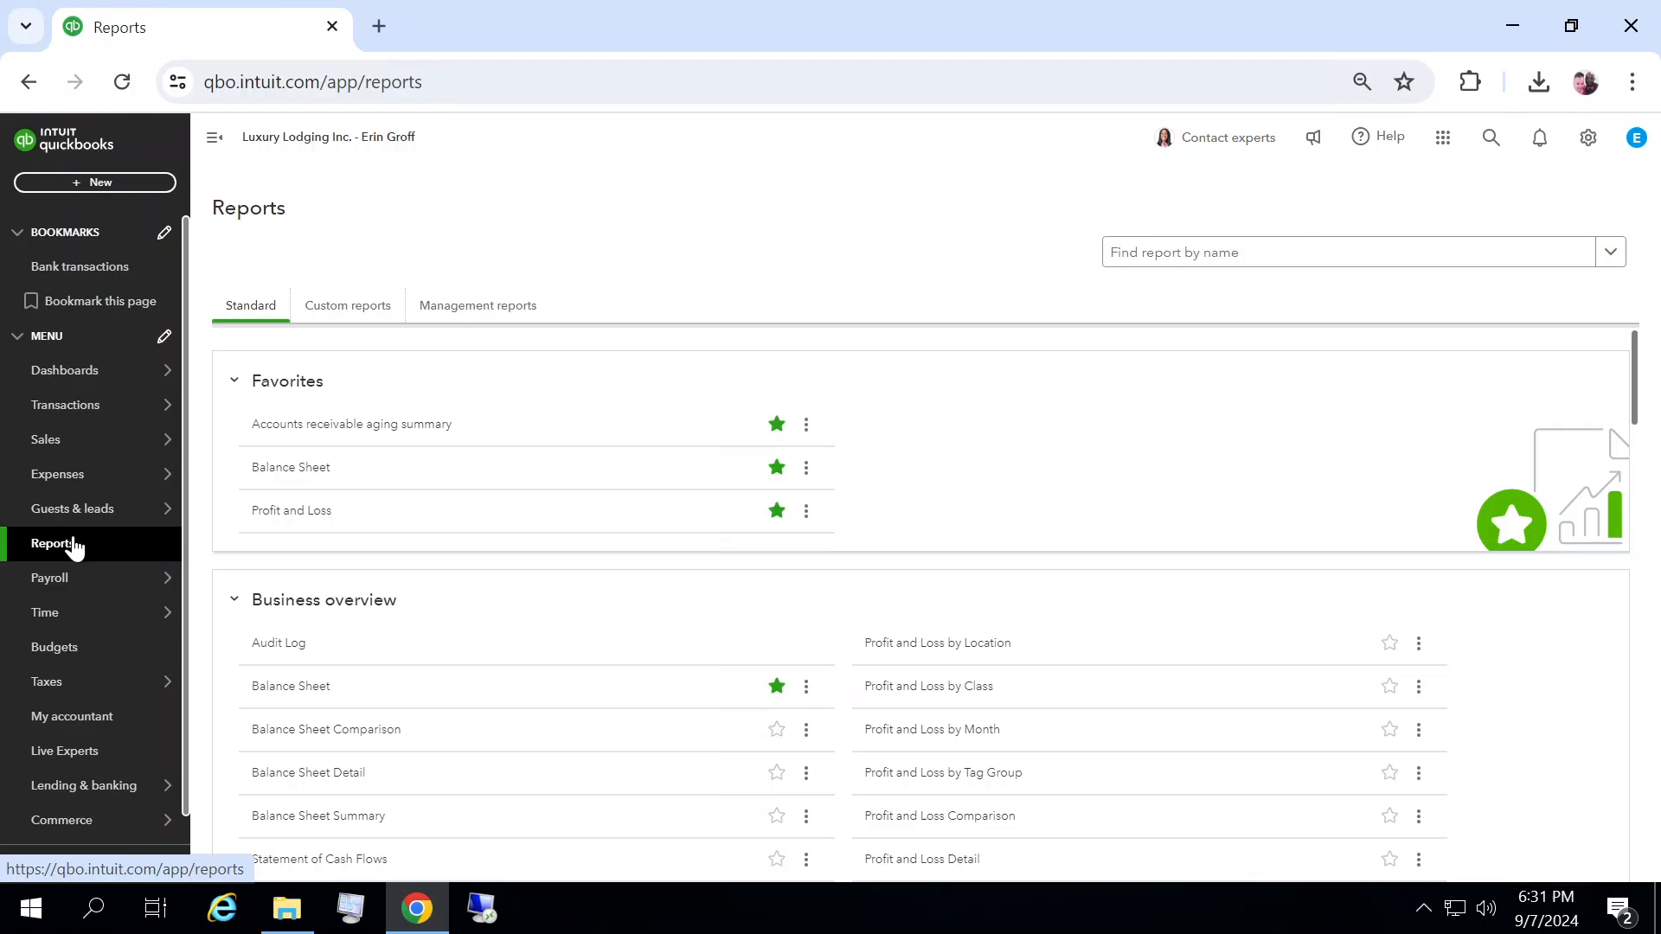
{"action": "left_click_drag", "start_coordinate": [1638, 394], "coordinate": [1646, 472]}
{"action": "scroll", "coordinate": [1646, 472], "scroll_direction": "up", "scroll_amount": 4}
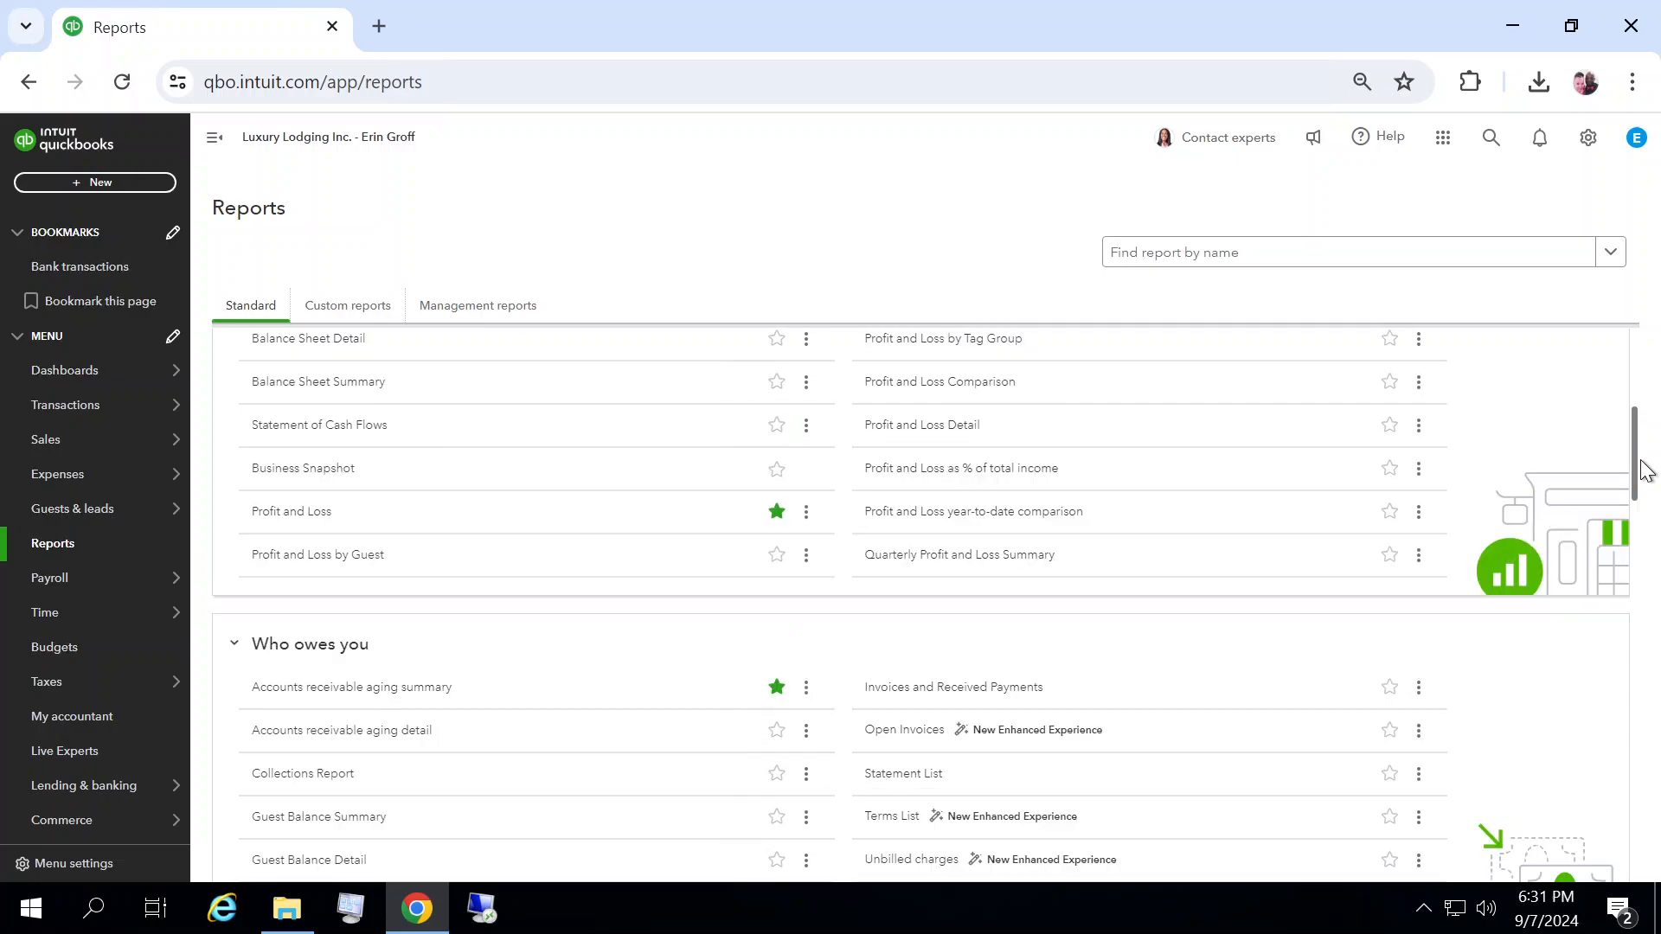
{"action": "scroll", "coordinate": [1654, 455], "scroll_direction": "down", "scroll_amount": 10}
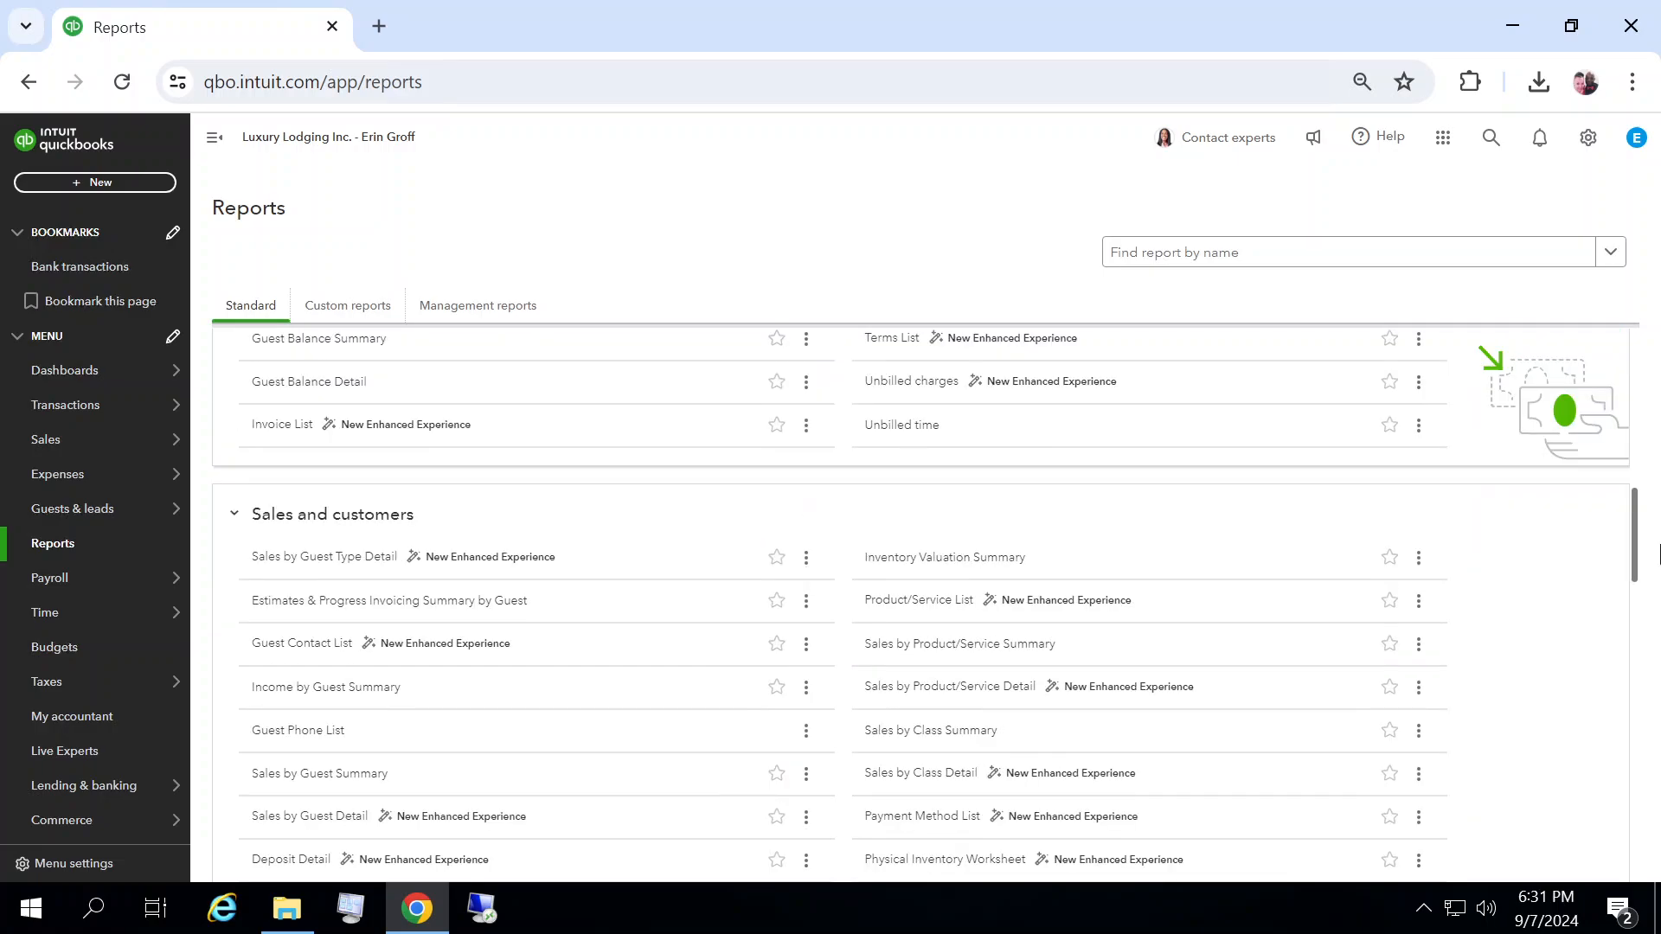
{"action": "scroll", "coordinate": [578, 686], "scroll_direction": "down", "scroll_amount": 1}
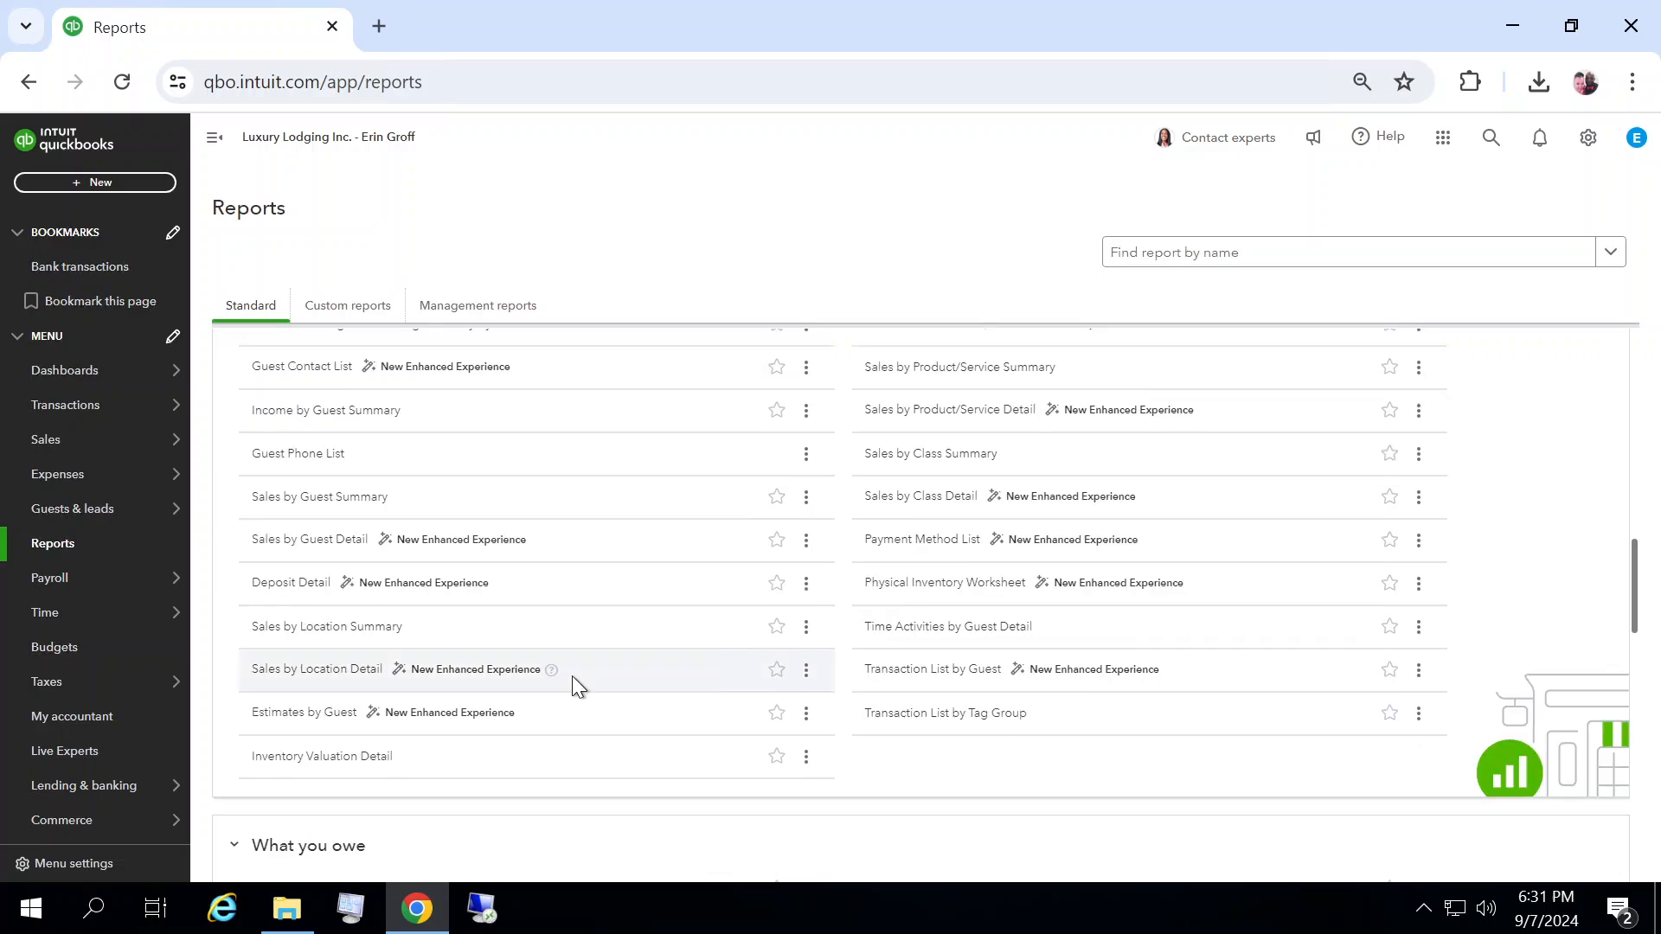
{"action": "left_click", "coordinate": [288, 628]}
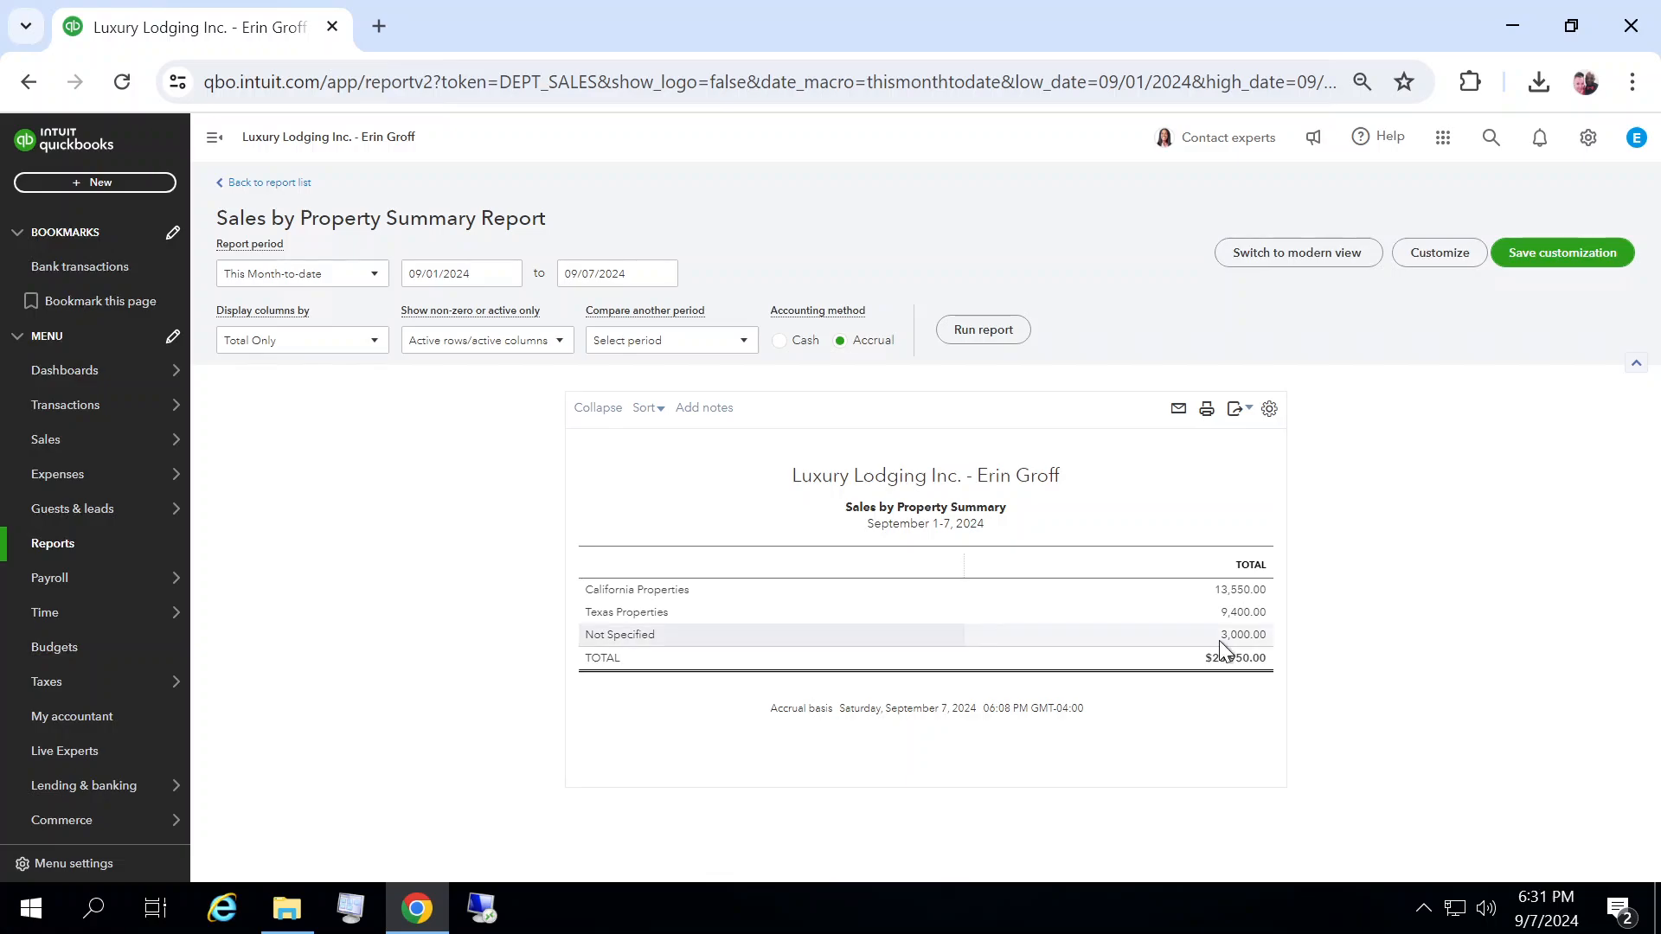
Step: Drill into the Not Specified total, open and close sales receipt 1001, and go back to the report summary
{"action": "left_click", "coordinate": [1249, 638]}
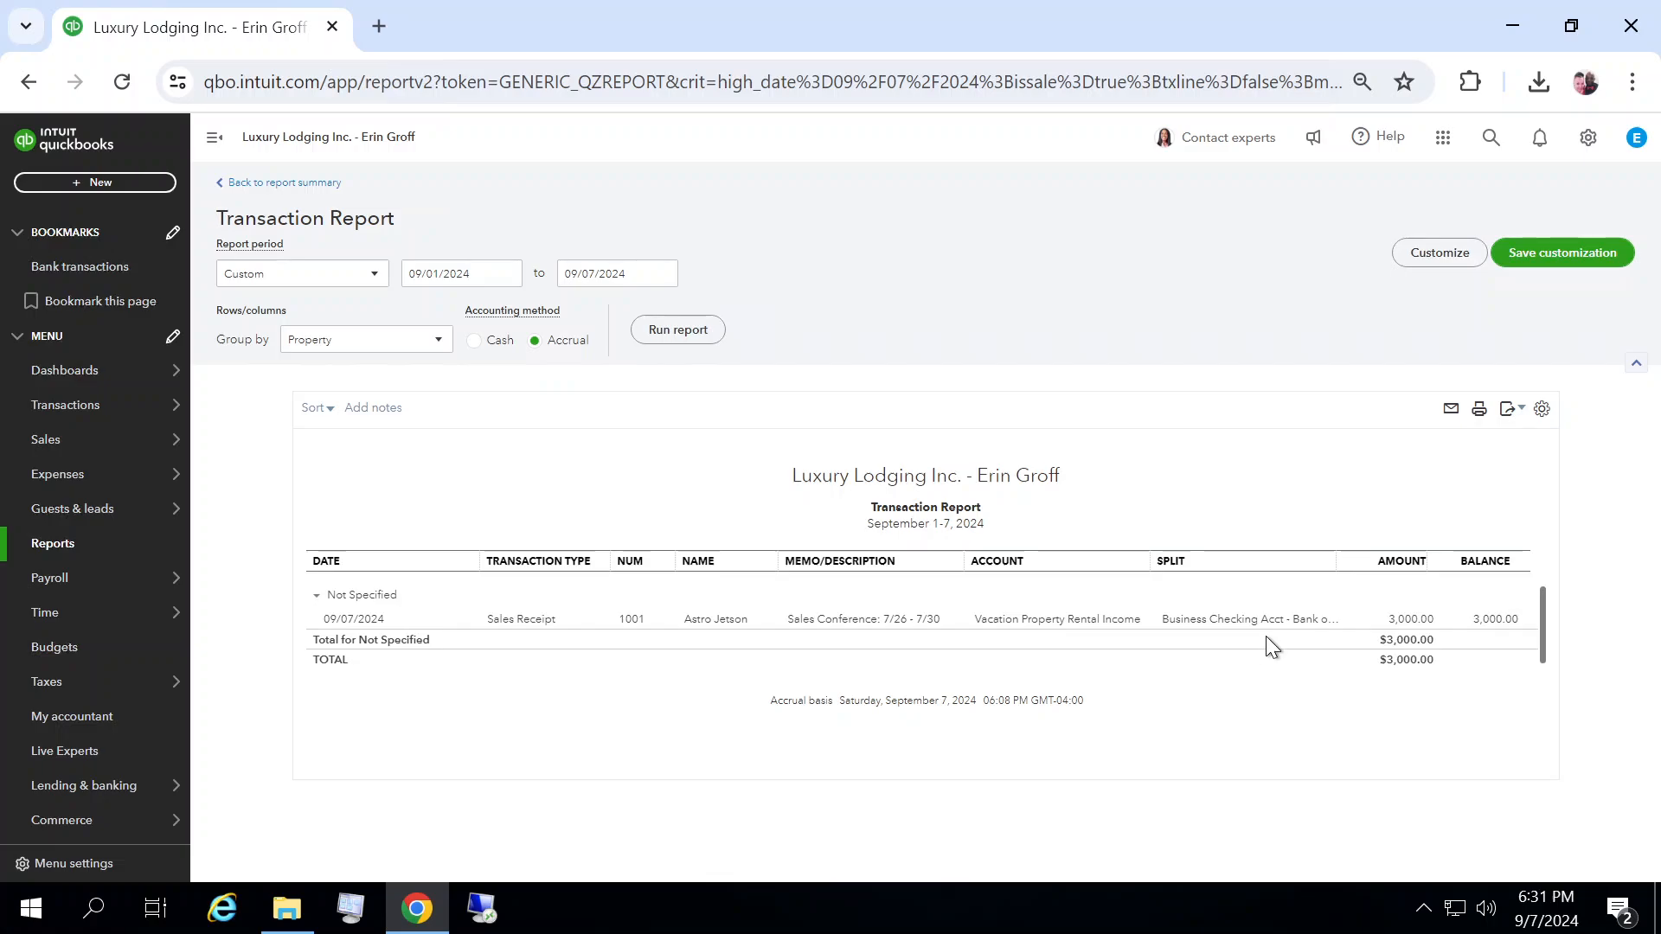
{"action": "left_click", "coordinate": [1413, 622]}
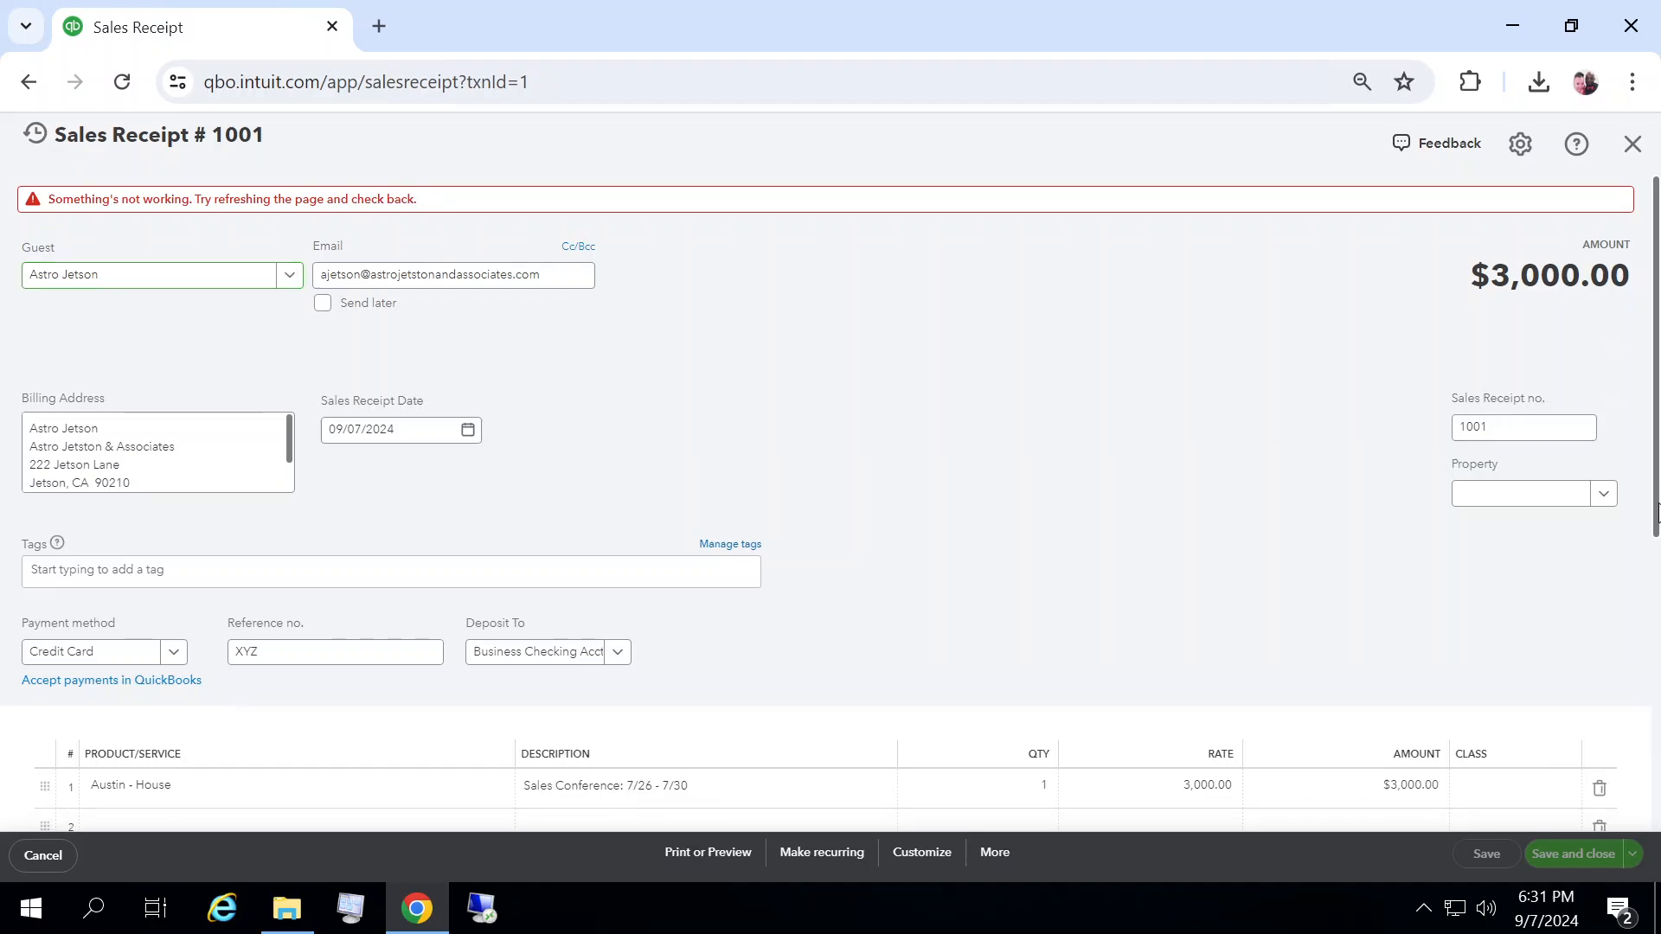
{"action": "left_click_drag", "start_coordinate": [1658, 510], "coordinate": [1658, 259]}
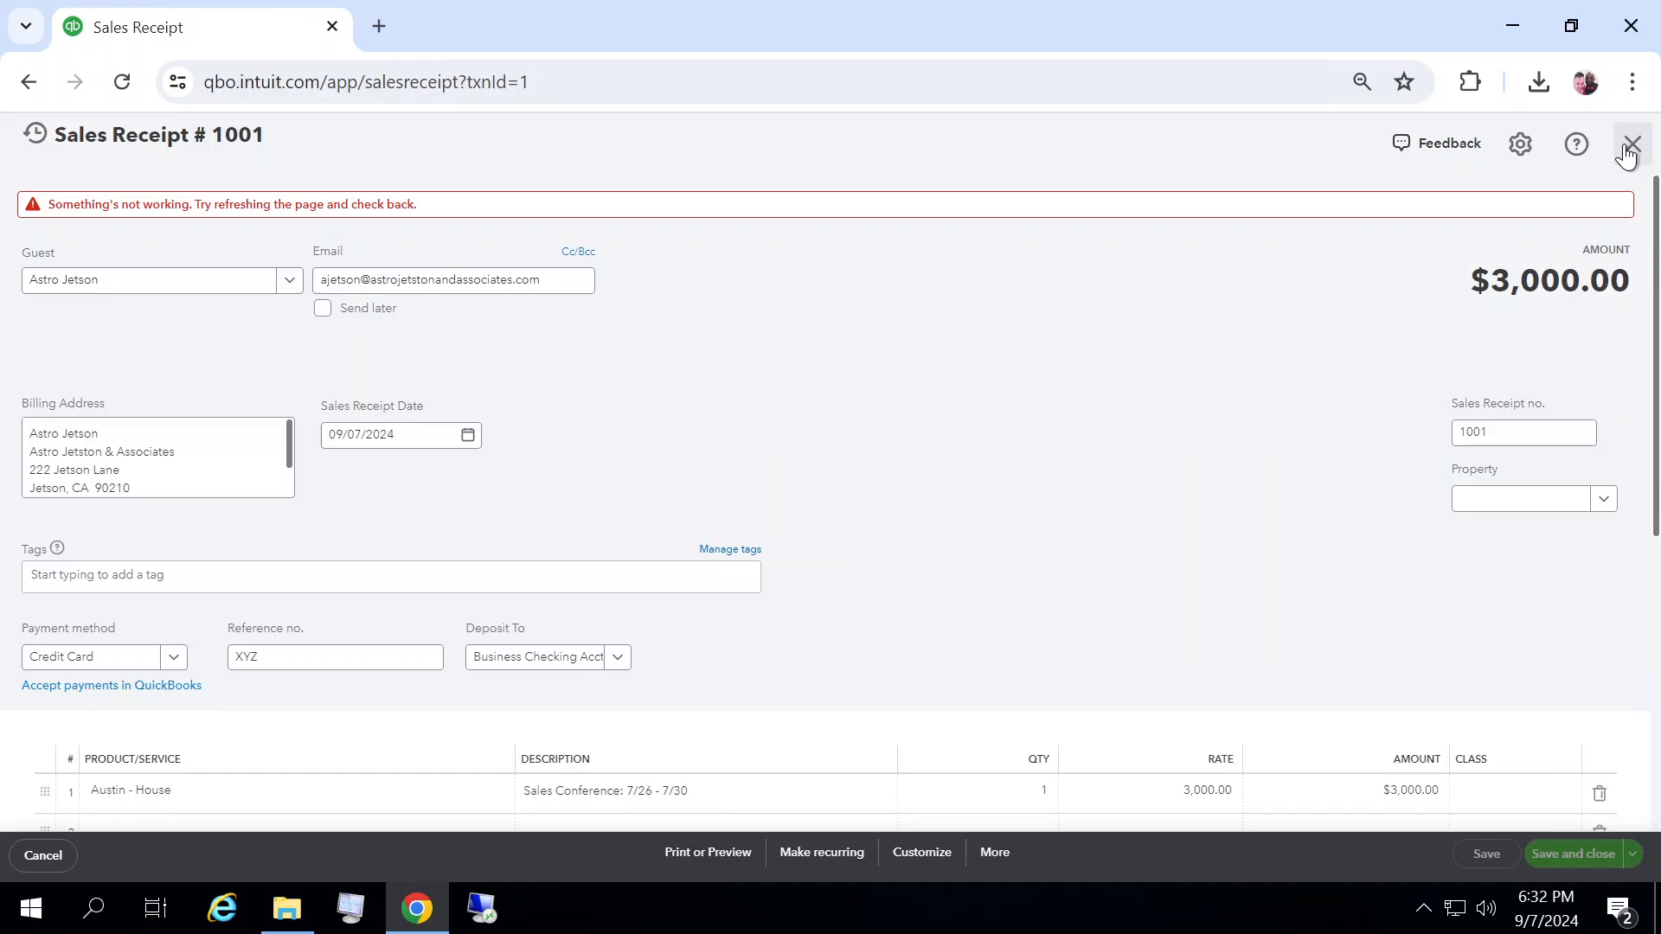
{"action": "left_click", "coordinate": [1627, 149]}
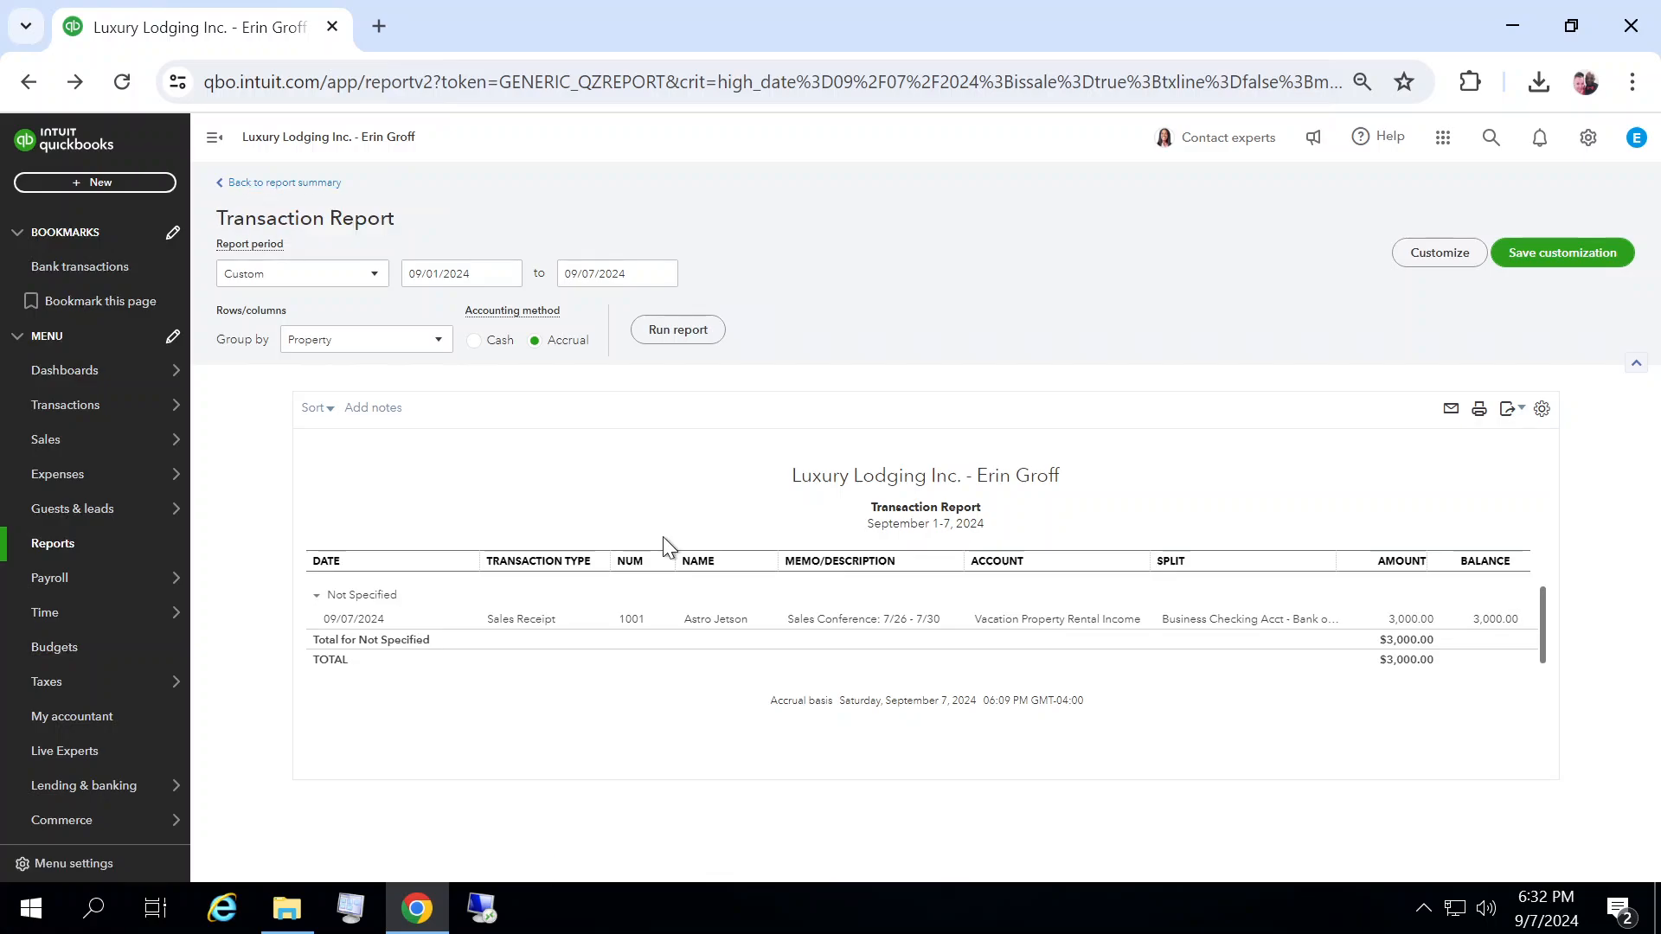
{"action": "left_click", "coordinate": [268, 190]}
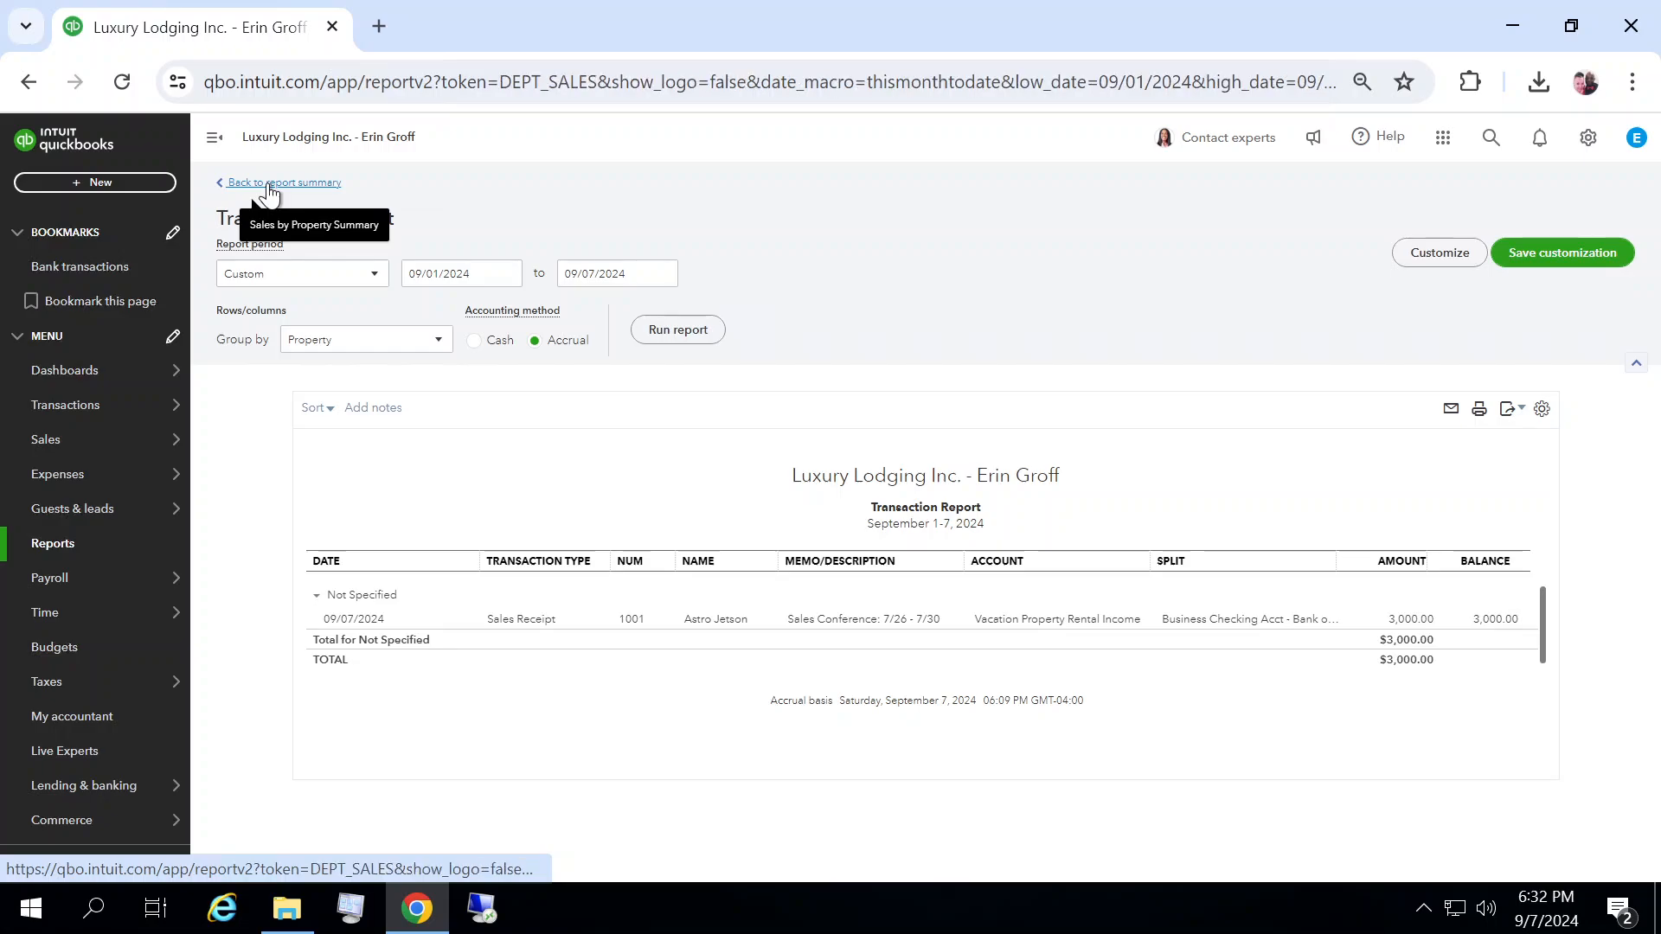